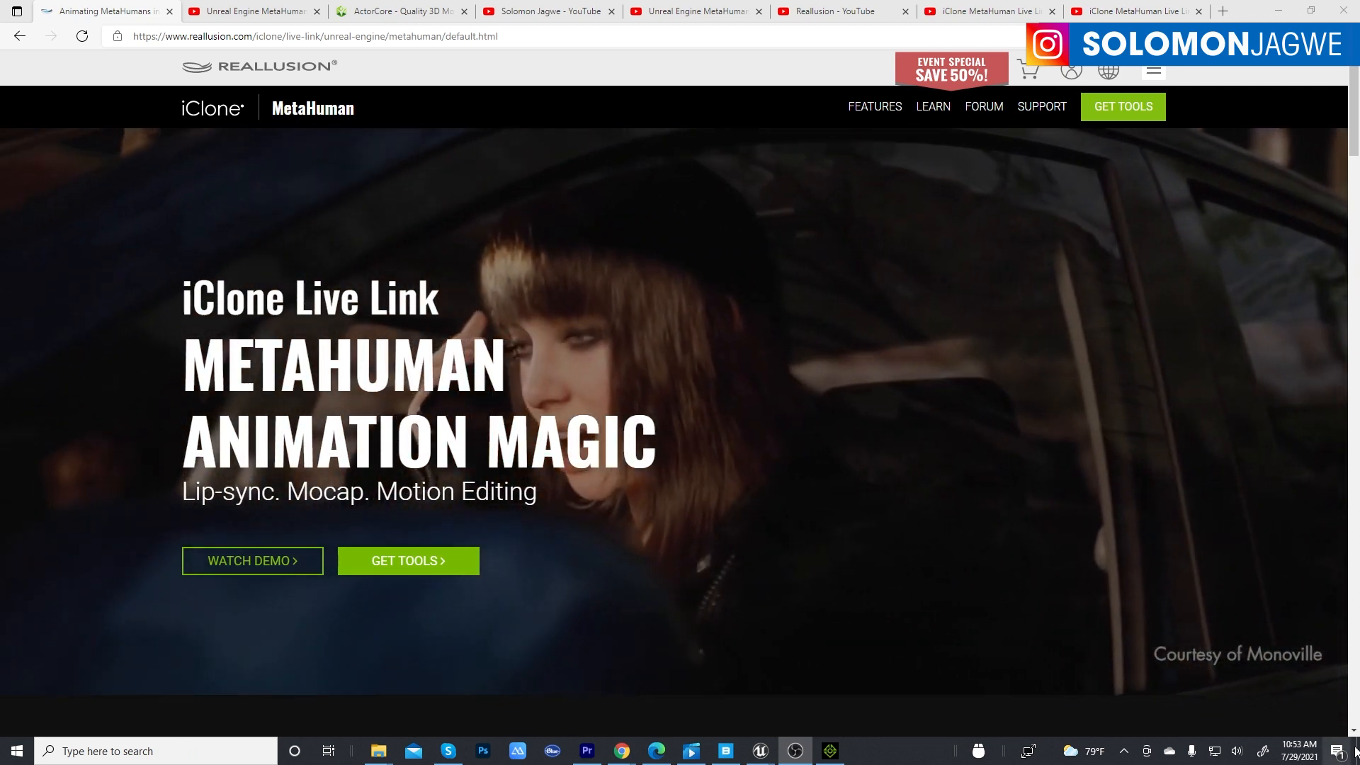
# Switch to the video player and watch the opening of Unreal_Engine_MetaHuman_iClone_Body_Animation_KIDS_01, then pause it.
pyautogui.click(692, 751)
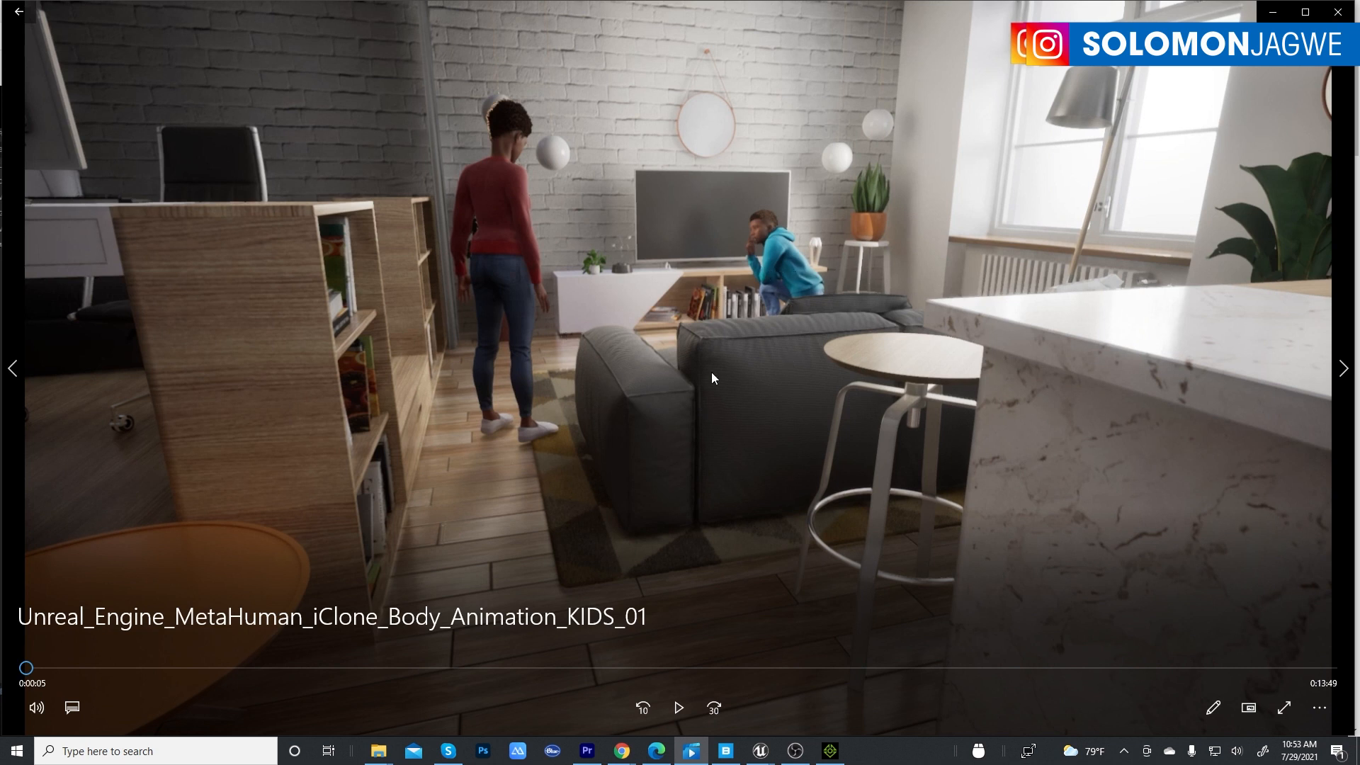
pyautogui.click(679, 707)
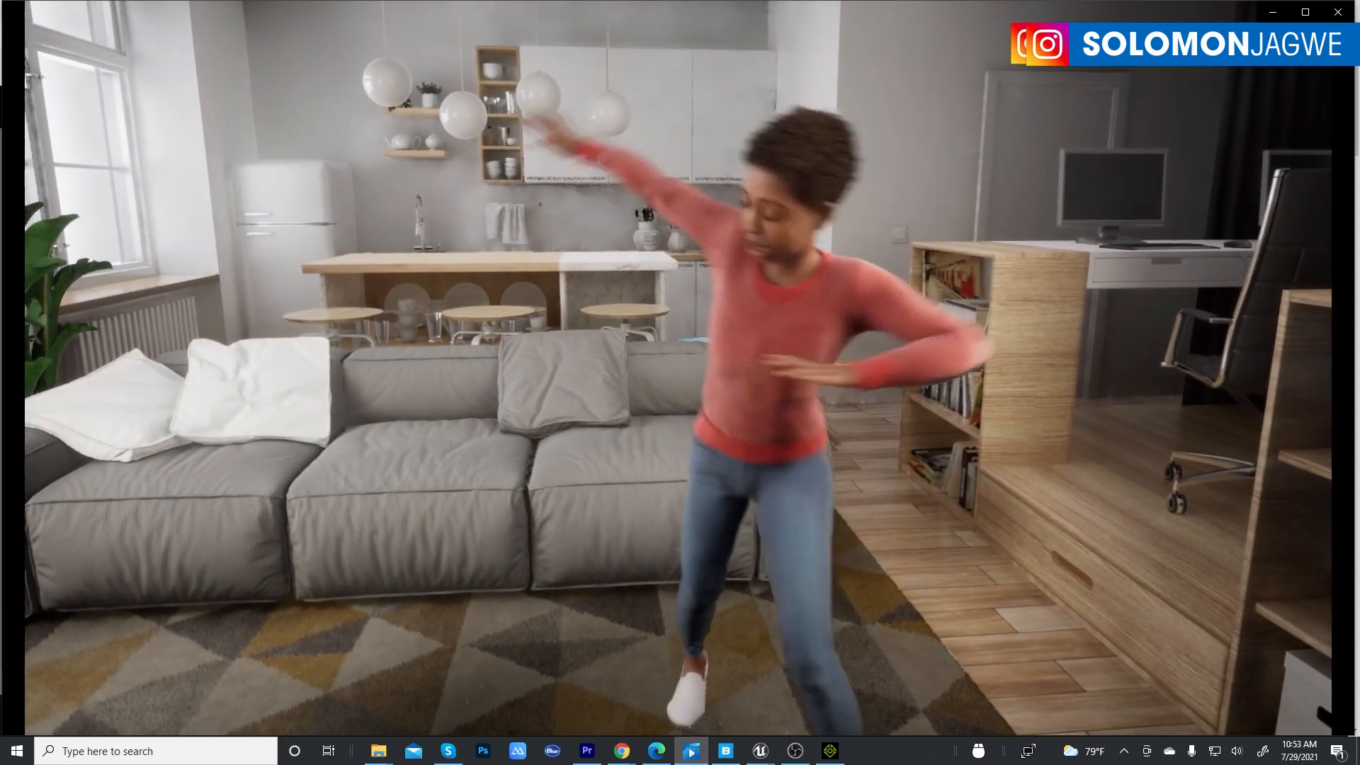
pyautogui.moveTo(875, 533)
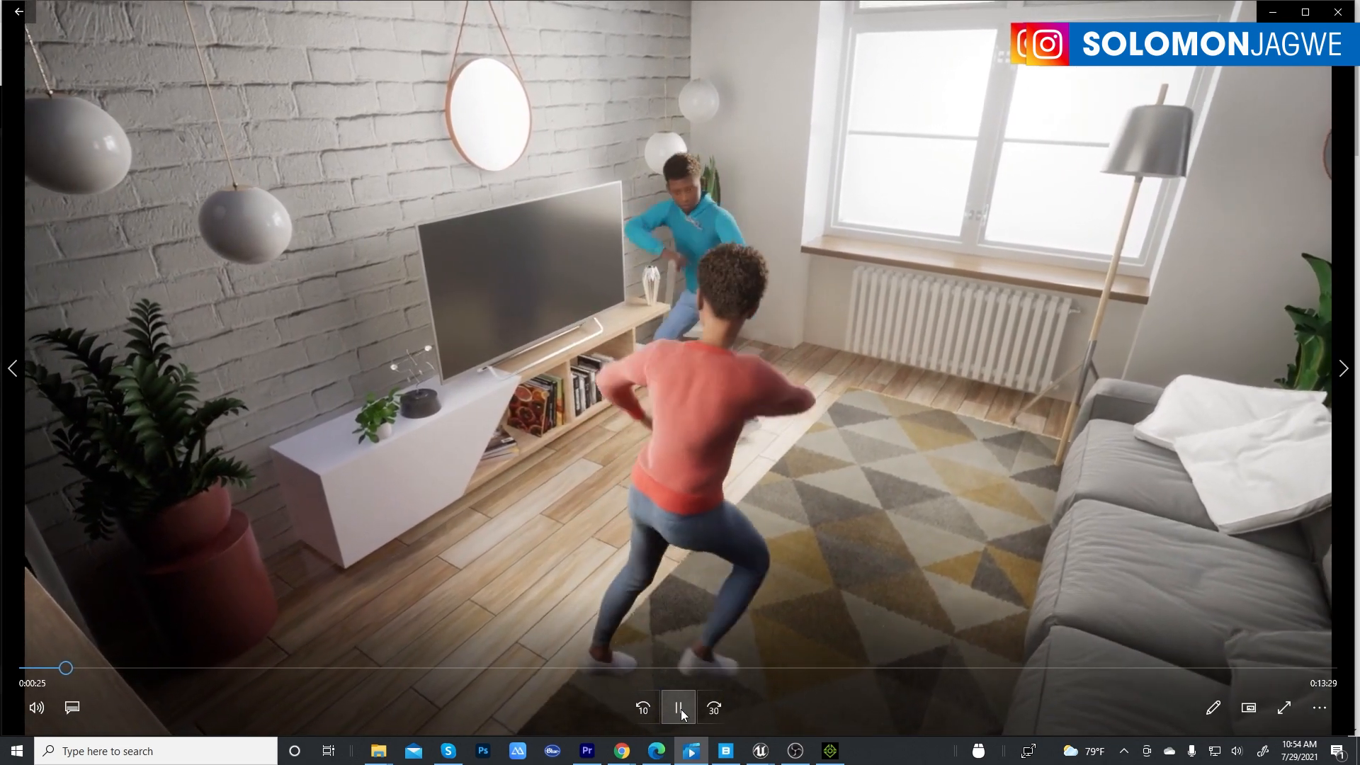
pyautogui.click(682, 709)
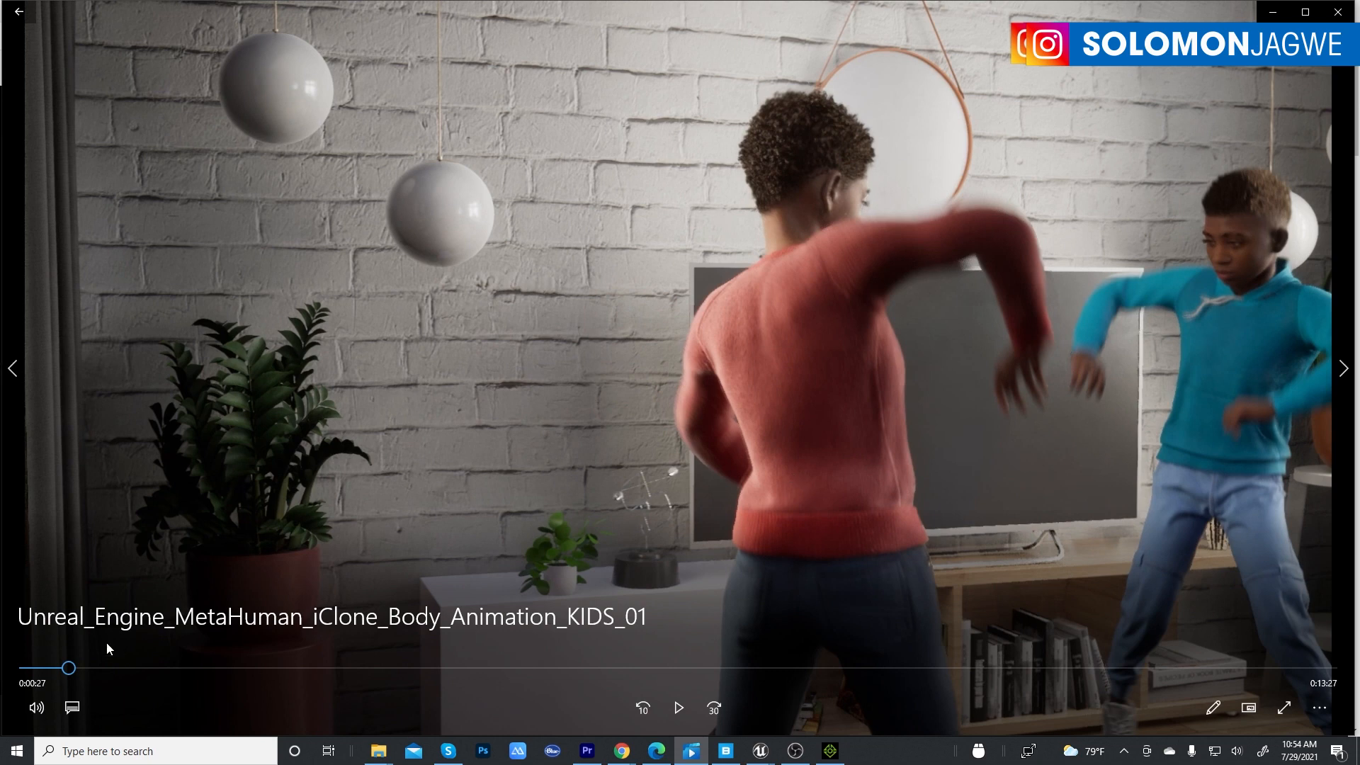
# Rewind the animation video to its start and replay the opening with the sound muted, then pause it.
pyautogui.moveTo(69, 674); pyautogui.dragTo(24, 672)
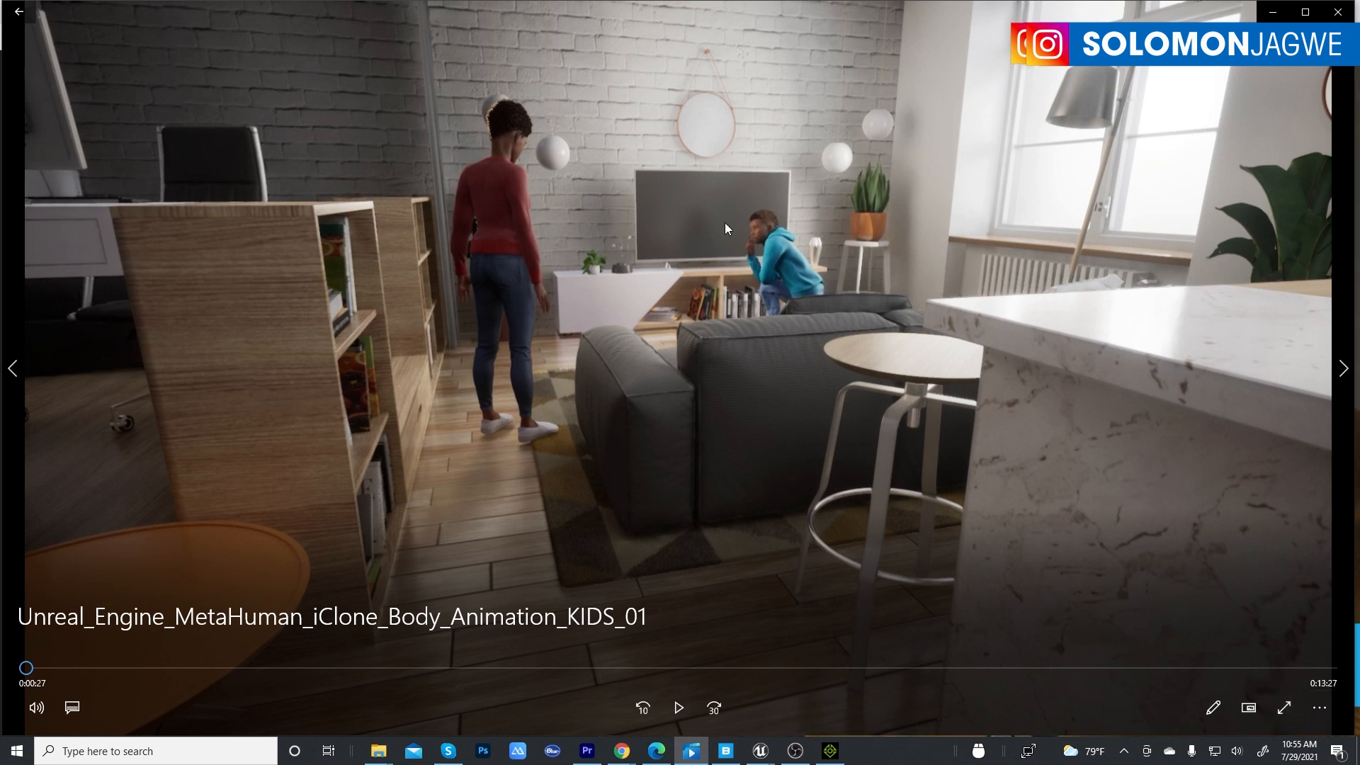
pyautogui.click(36, 707)
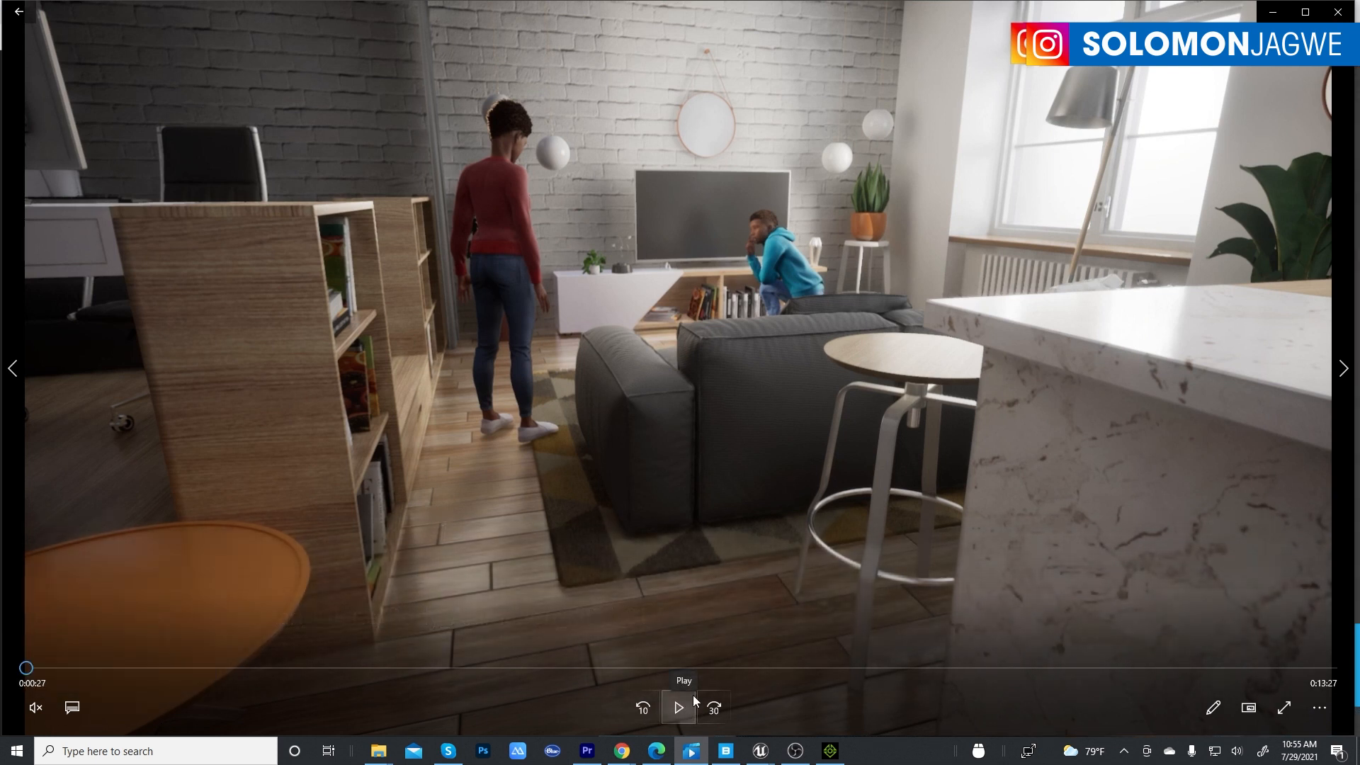
pyautogui.click(679, 707)
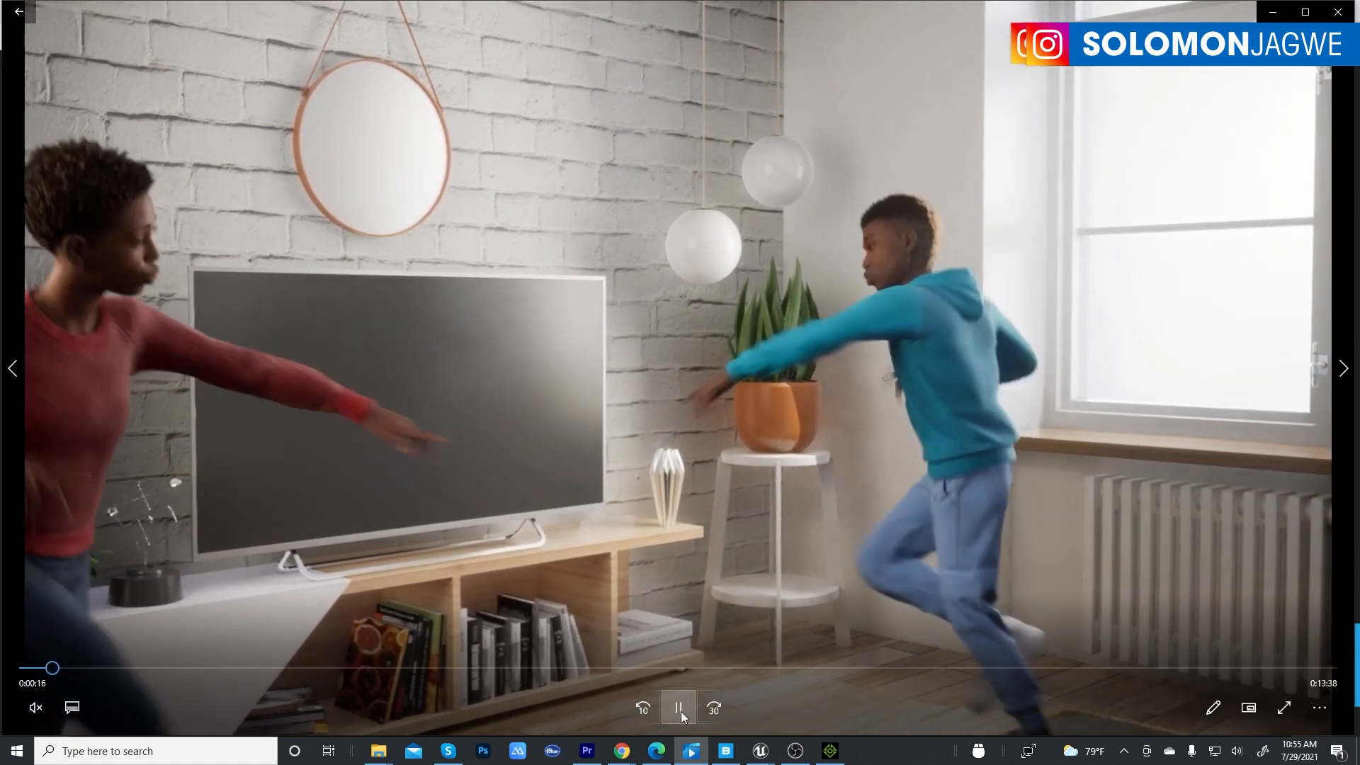
pyautogui.click(679, 709)
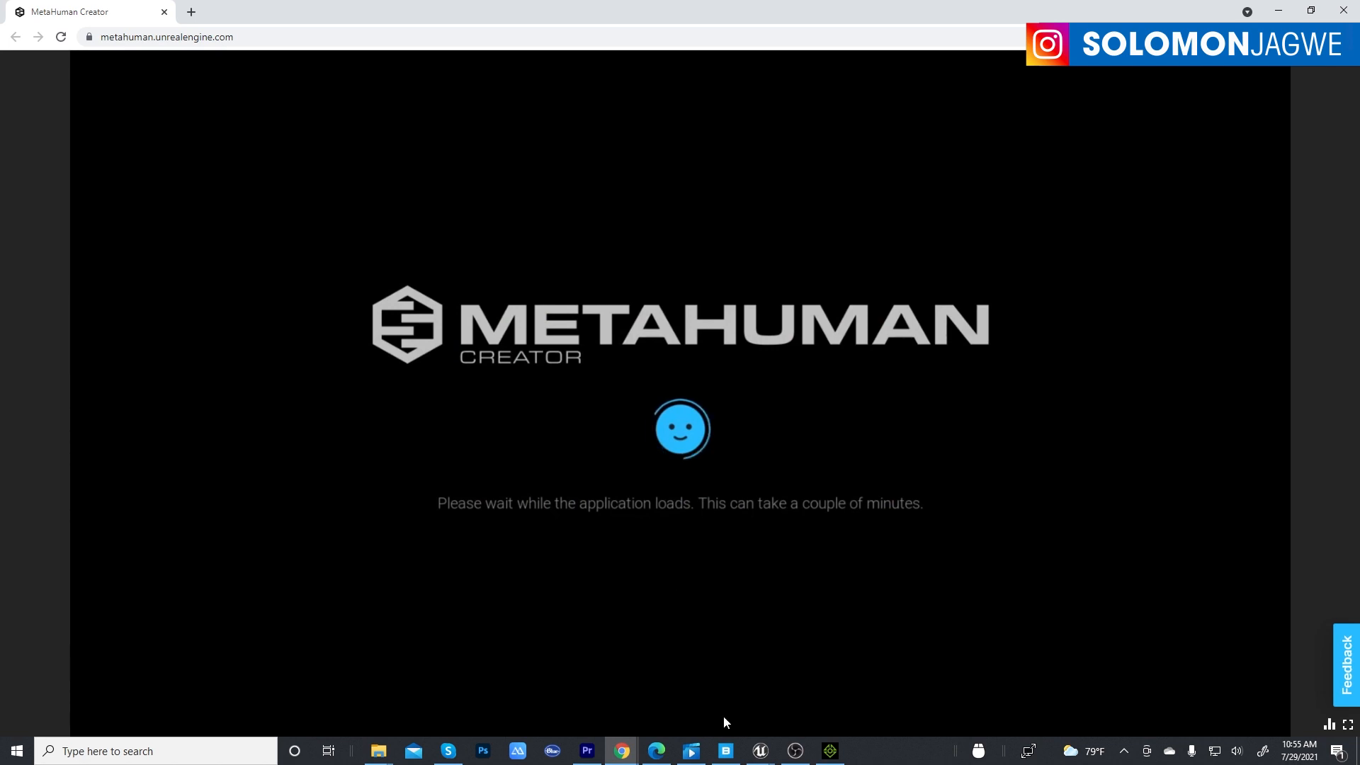
# Switch to Quixel Bridge and compare the RuHa2 and Moshaana characters among the saved MetaHumans.
pyautogui.click(725, 753)
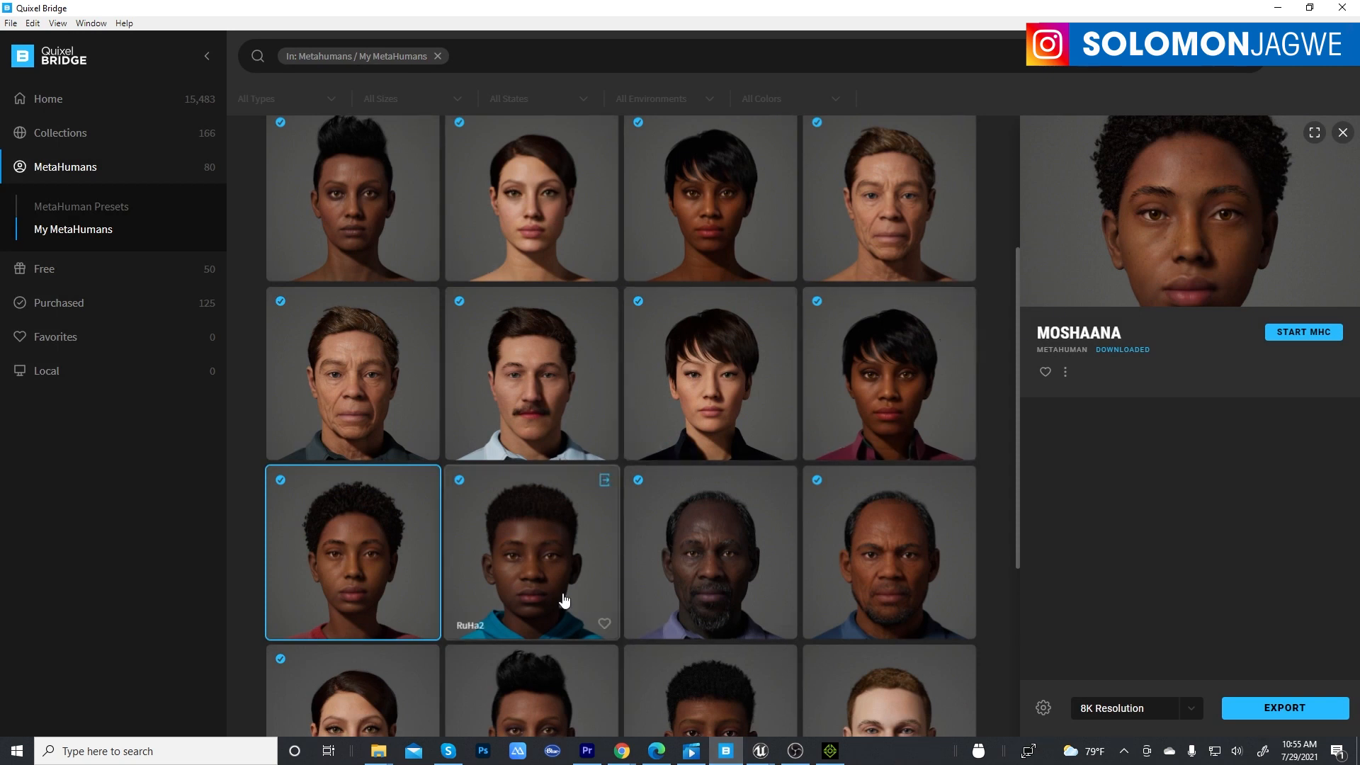
pyautogui.click(538, 560)
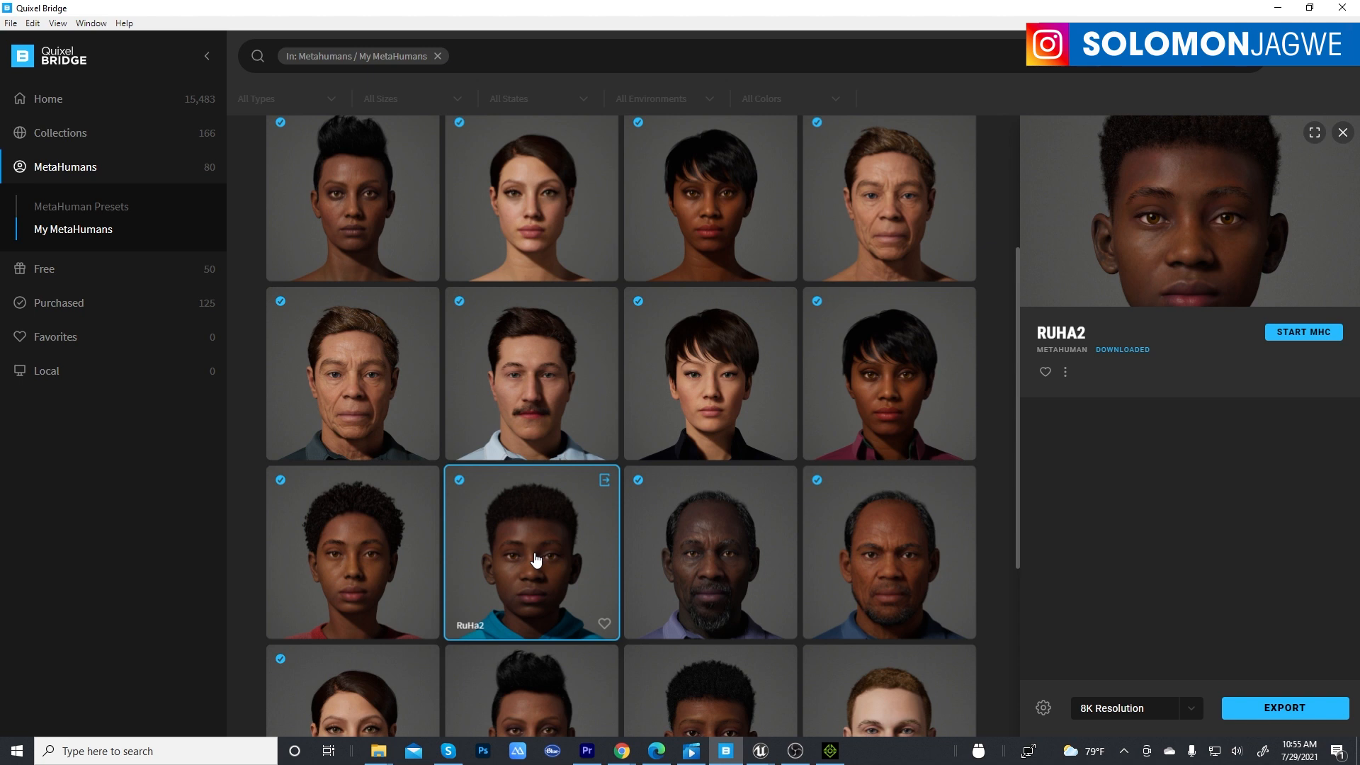
pyautogui.click(372, 570)
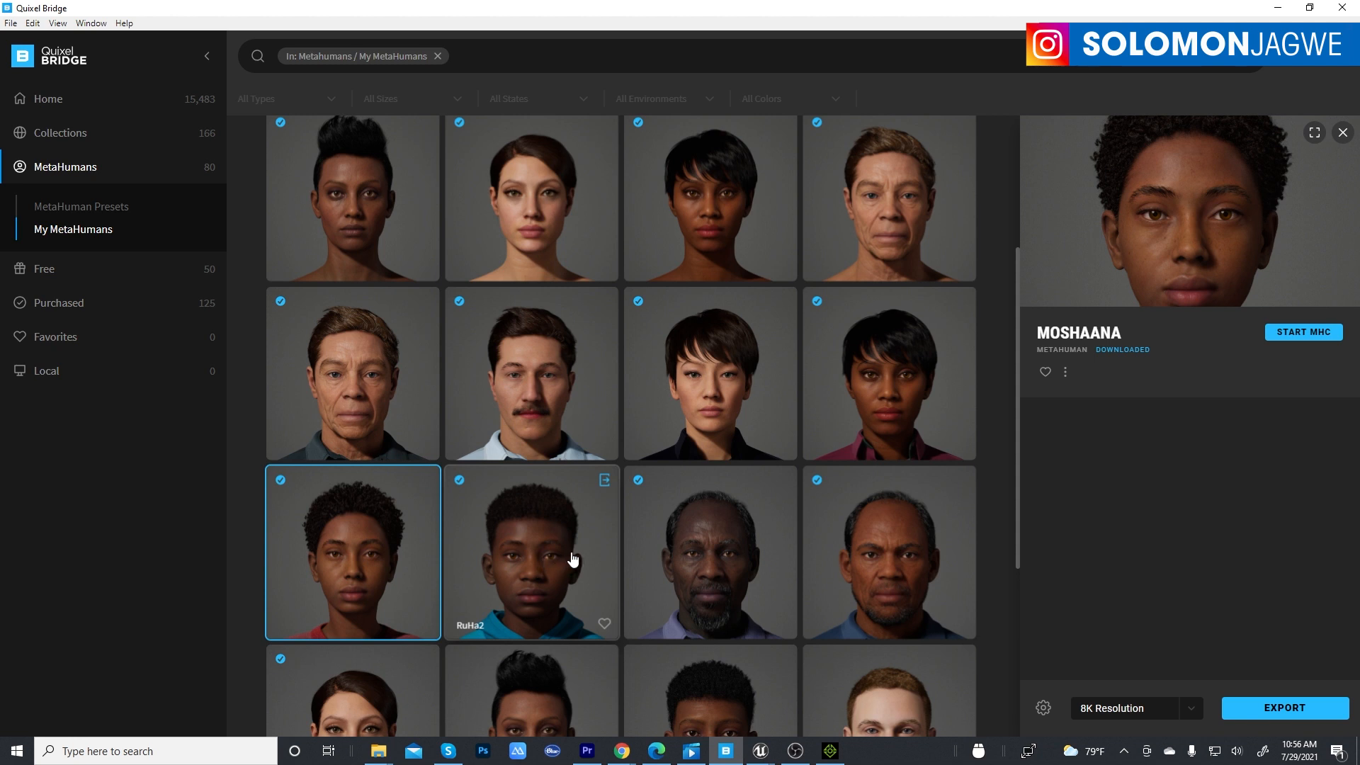
pyautogui.click(524, 565)
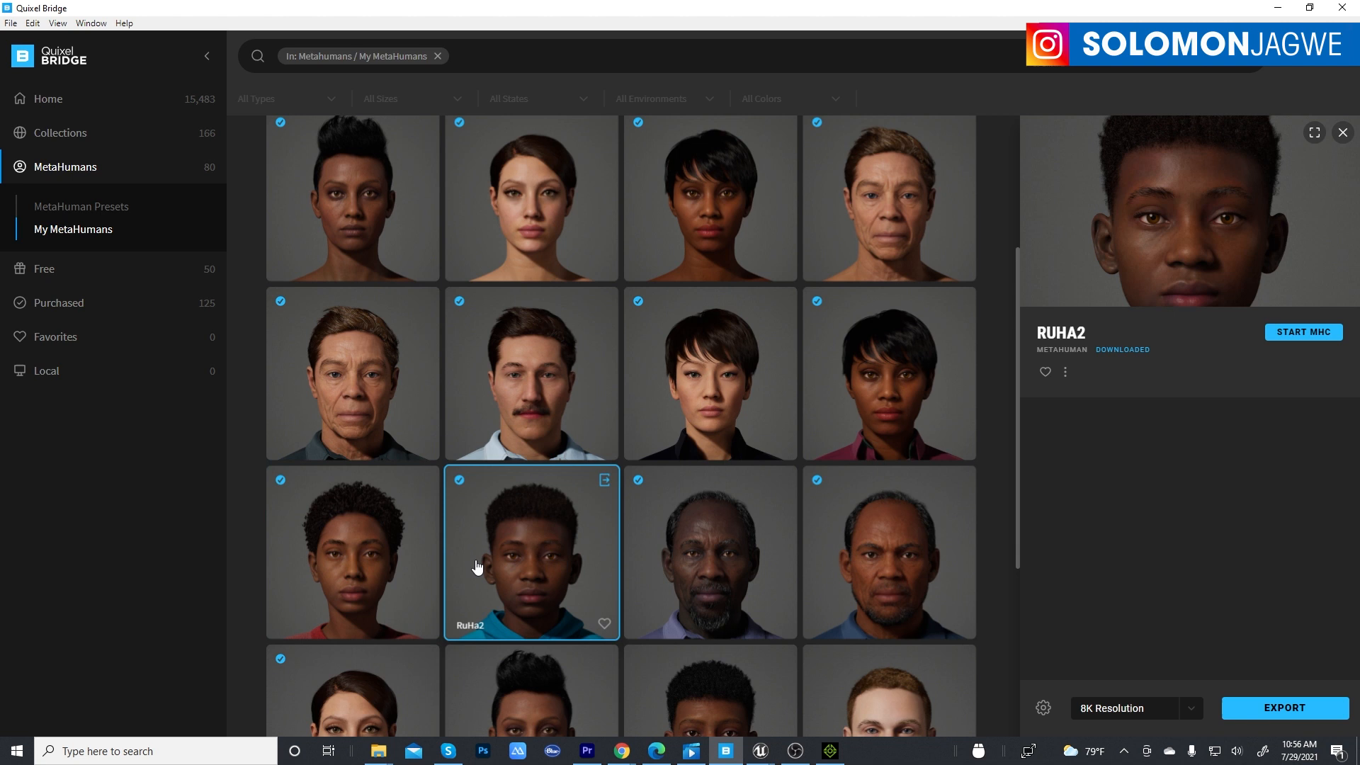
pyautogui.click(407, 565)
pyautogui.click(541, 564)
pyautogui.click(394, 564)
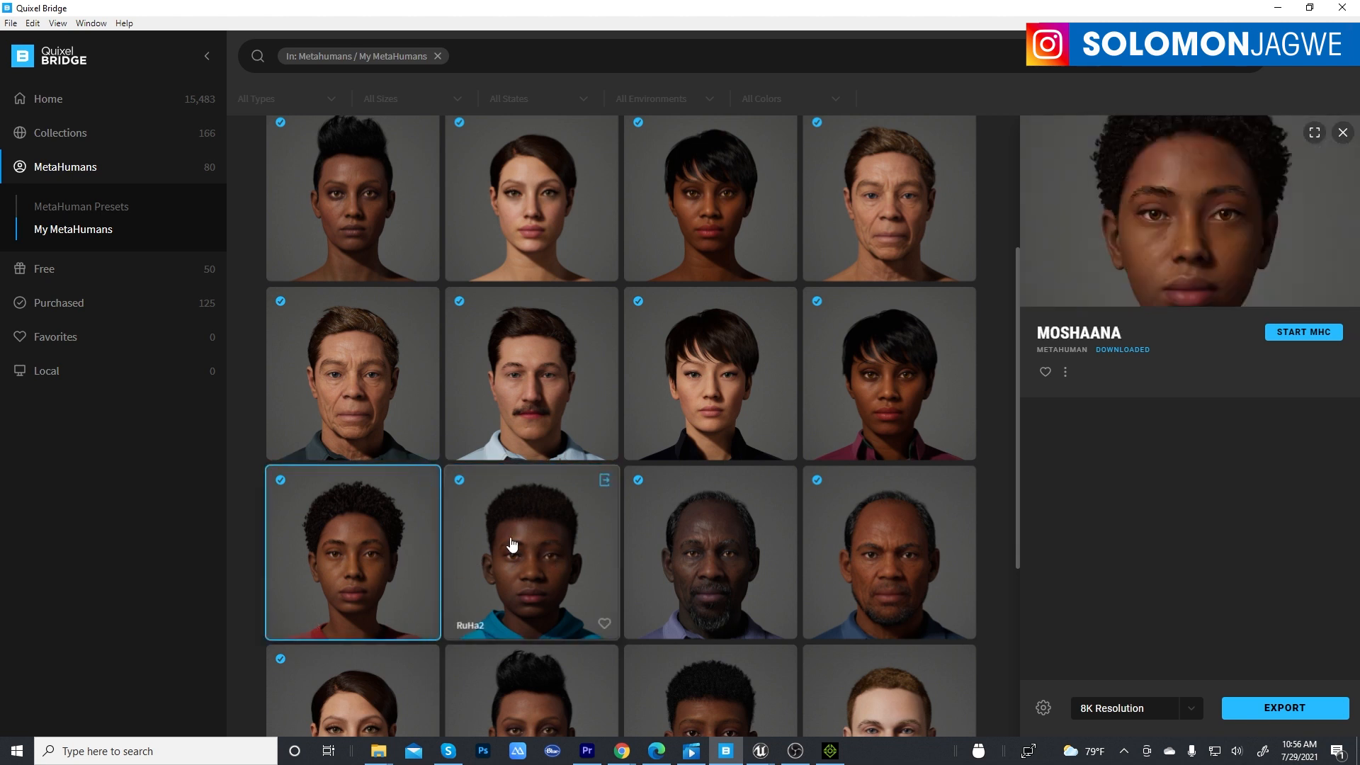
pyautogui.click(508, 547)
pyautogui.click(402, 563)
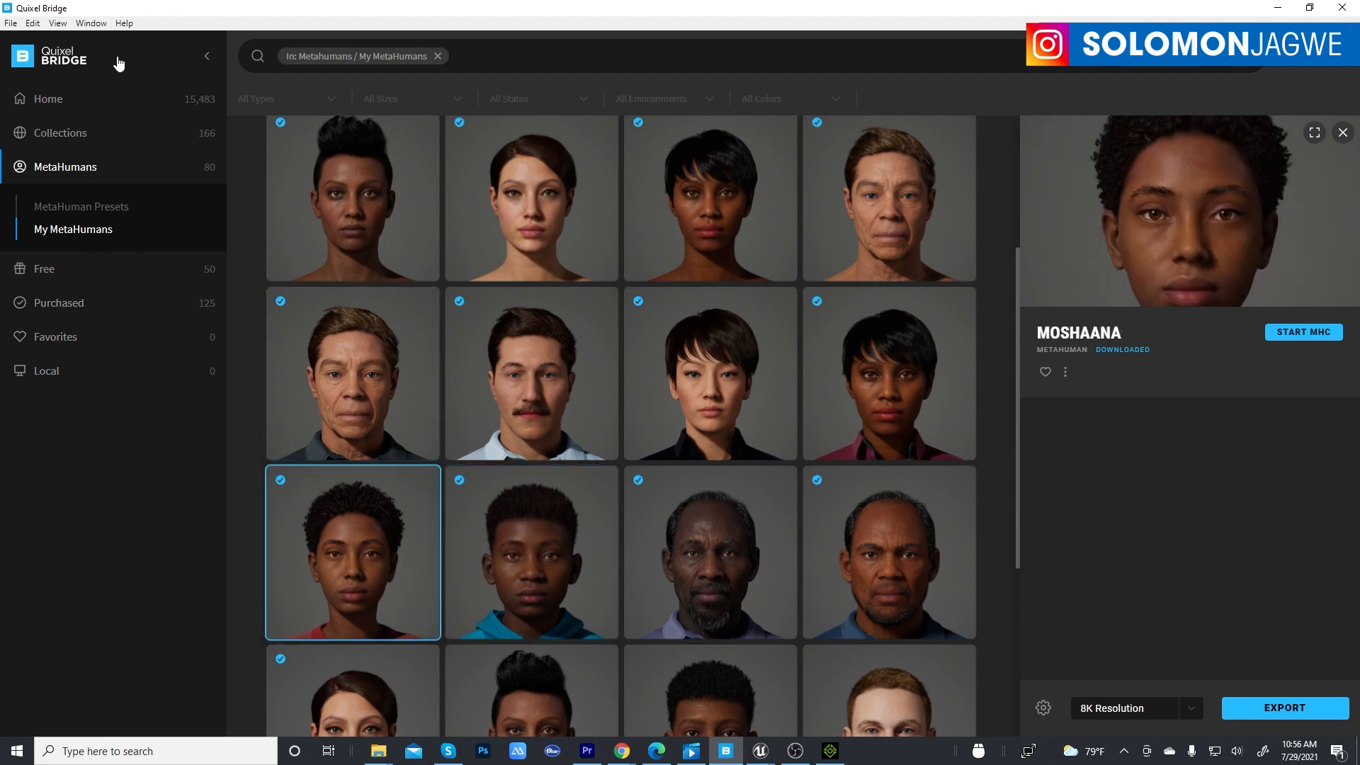
pyautogui.click(538, 569)
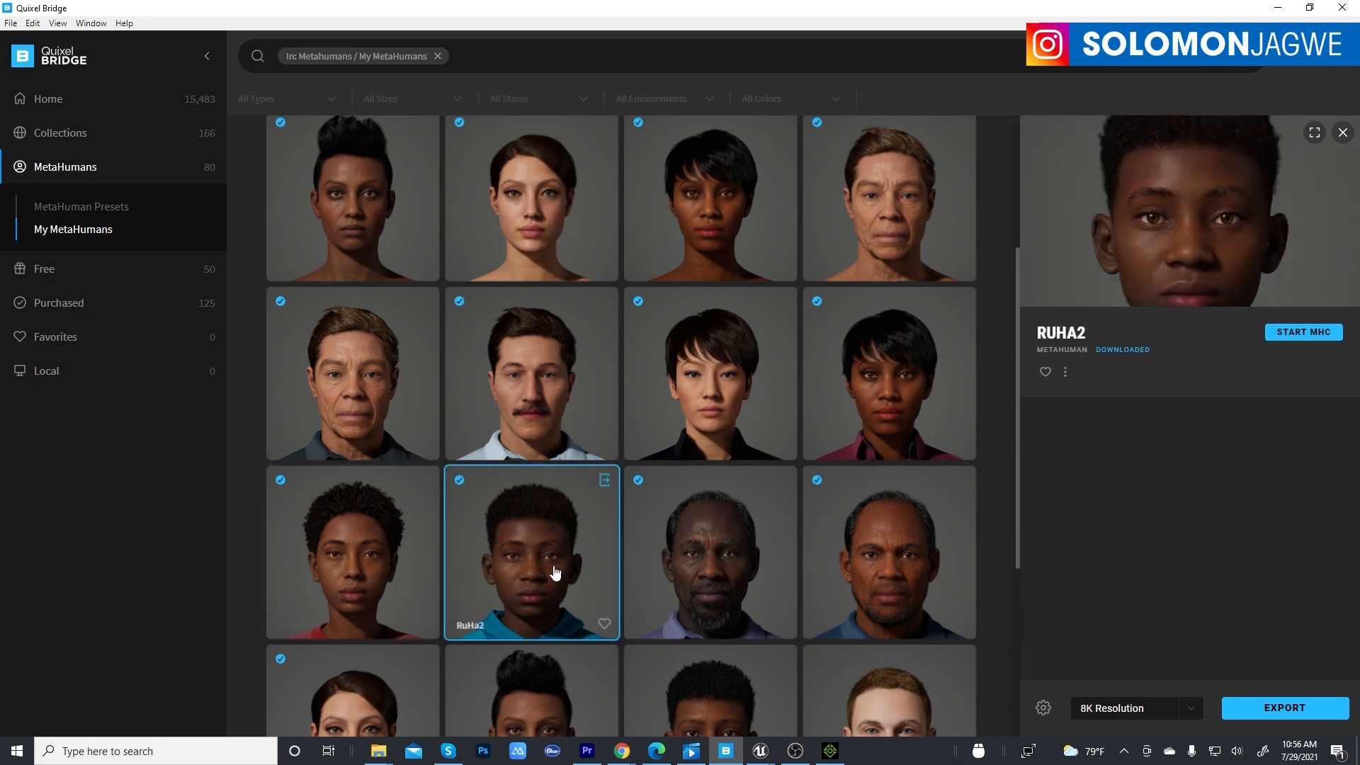
# Switch to MetaHuman Creator and examine RuHa2 from several angles, from a facial close-up out to the full body.
pyautogui.click(1280, 10)
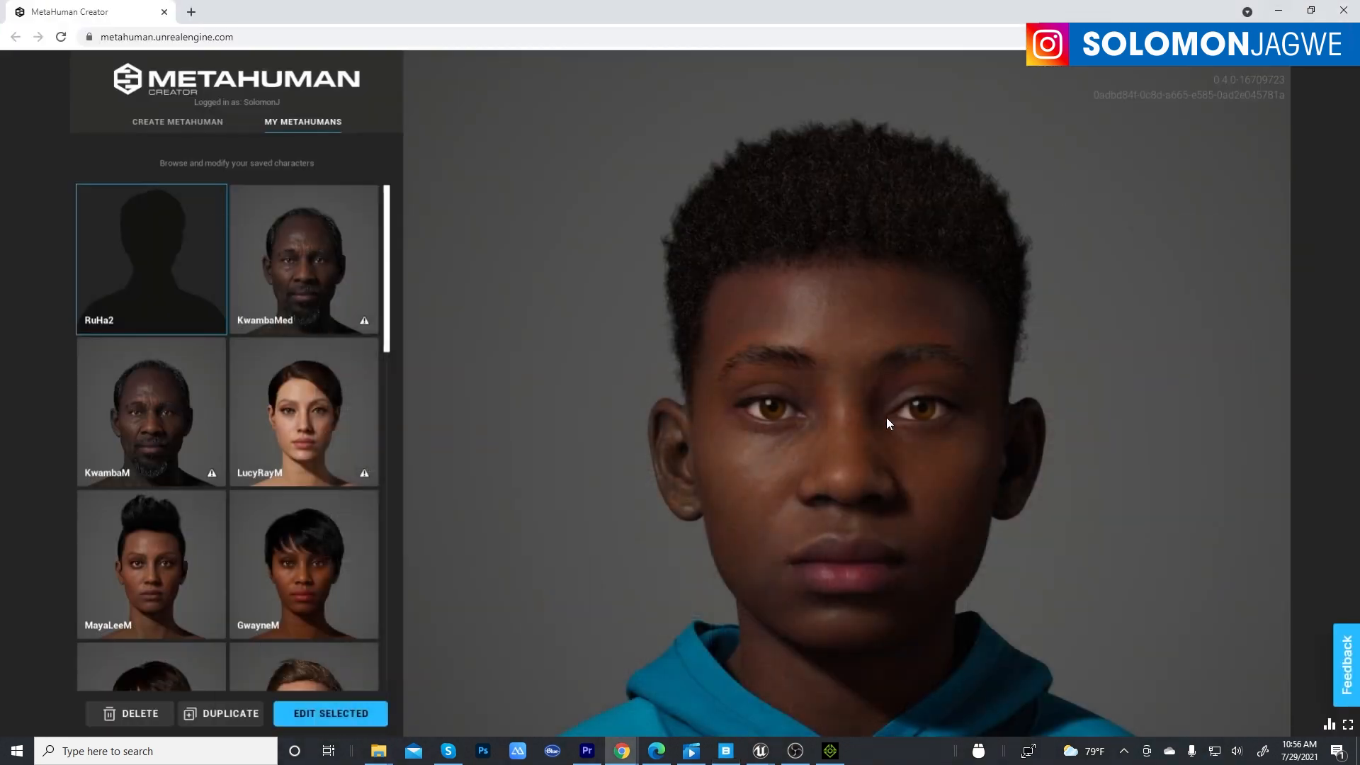
pyautogui.moveTo(884, 433); pyautogui.dragTo(786, 440)
pyautogui.scroll(4, 840, 433)
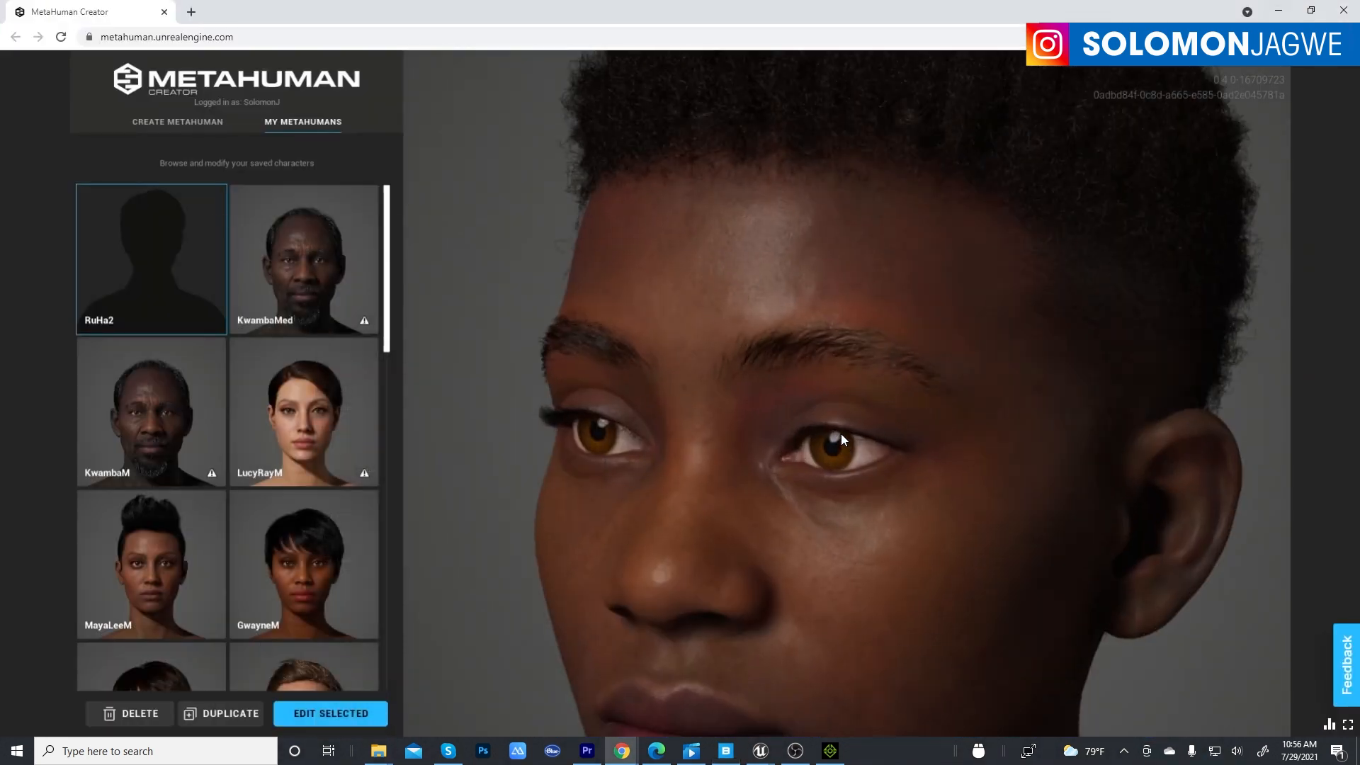
pyautogui.scroll(-5, 840, 433)
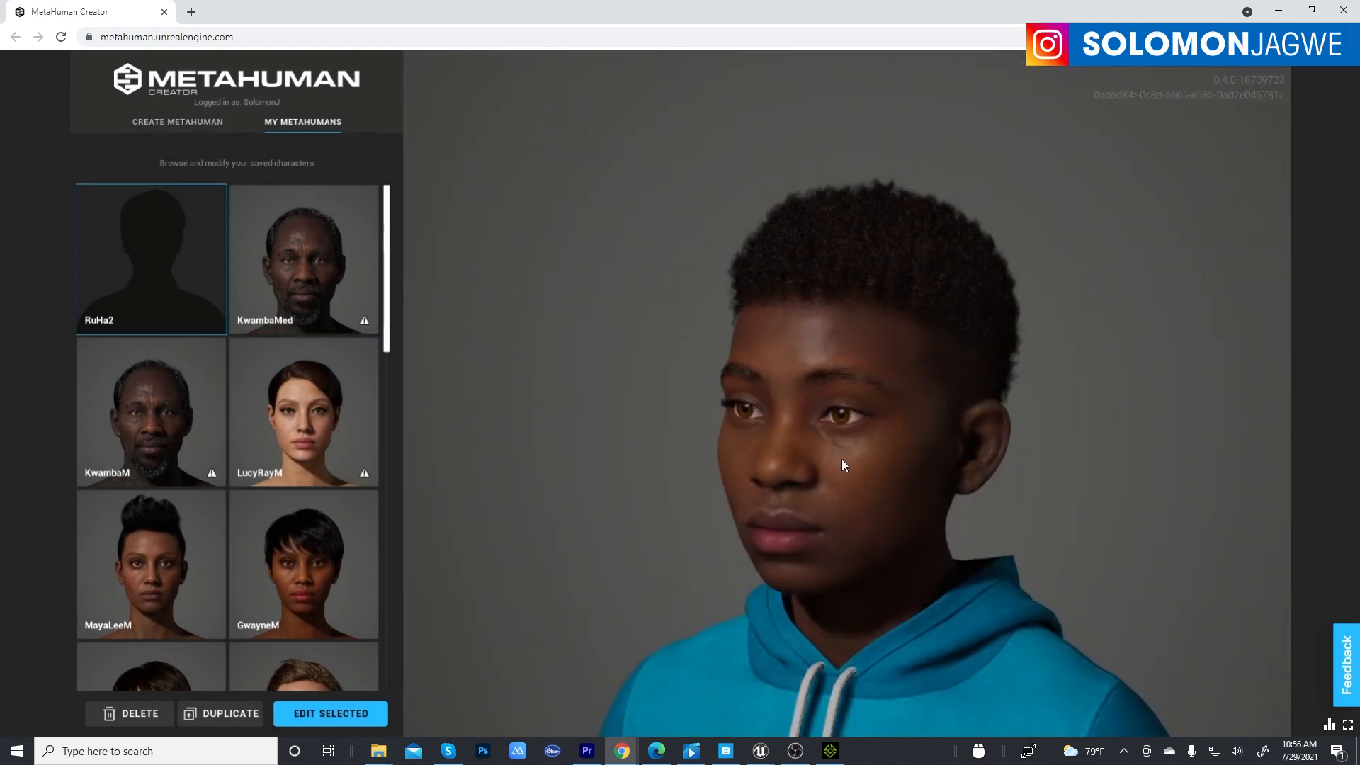
pyautogui.scroll(-2, 842, 462)
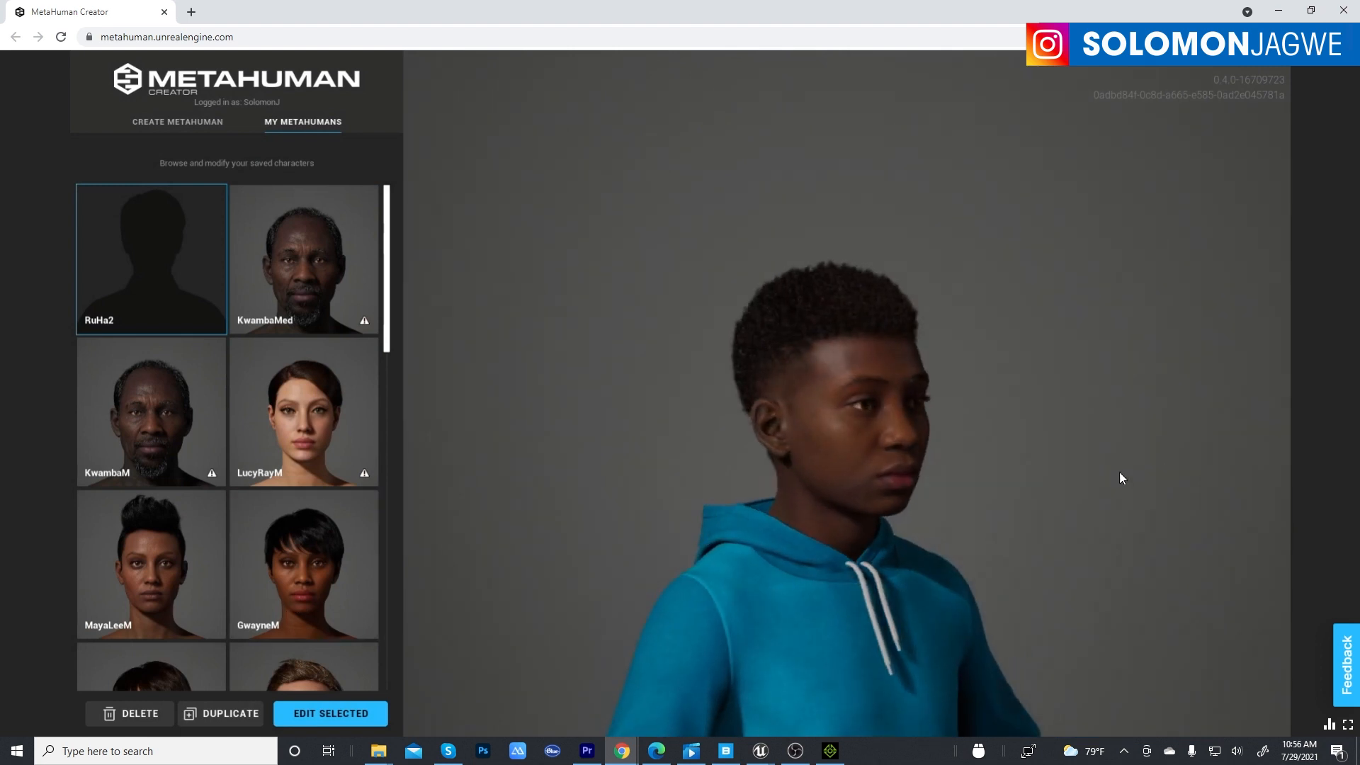
pyautogui.scroll(-5, 907, 520)
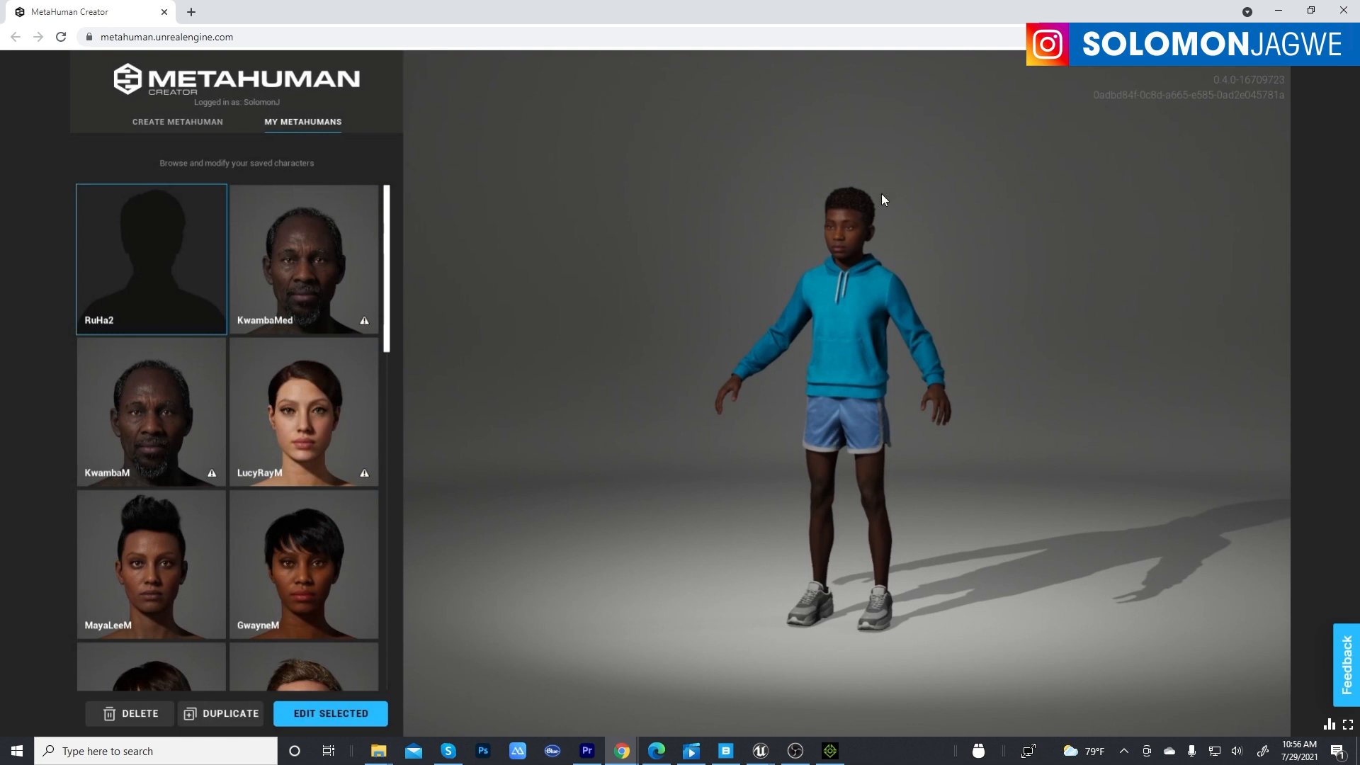
pyautogui.moveTo(806, 379); pyautogui.dragTo(815, 418)
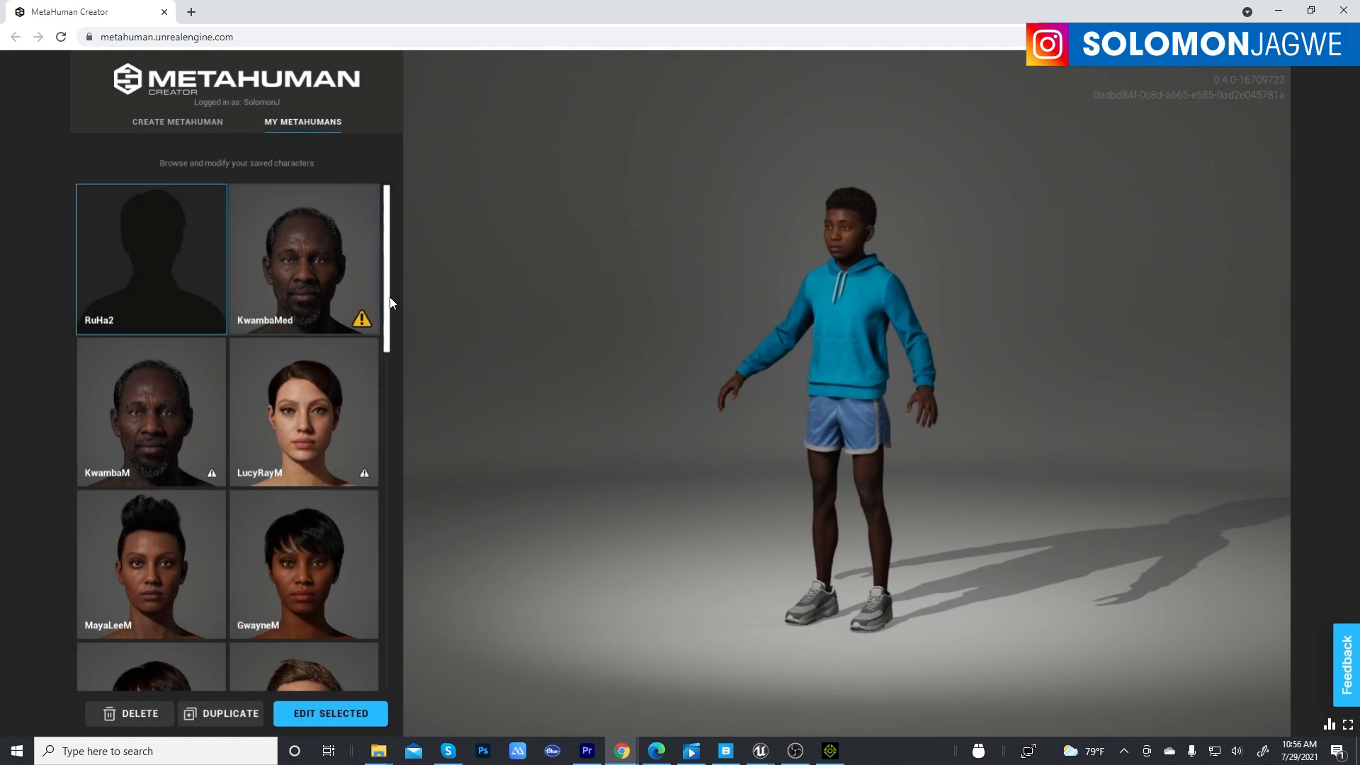
# Select Moshaana among the saved MetaHumans and examine the character's face and hair from the front and side.
pyautogui.scroll(-3, 392, 347)
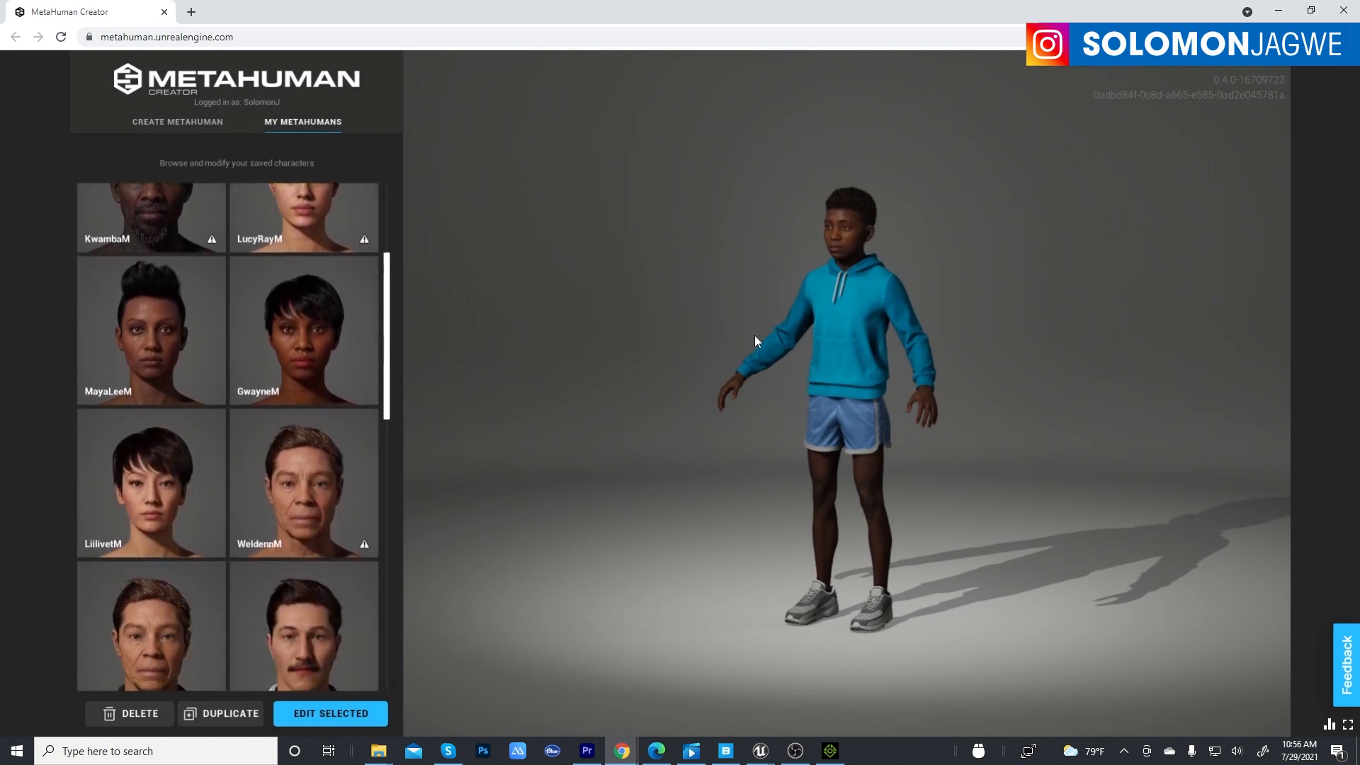
pyautogui.moveTo(388, 341); pyautogui.dragTo(405, 486)
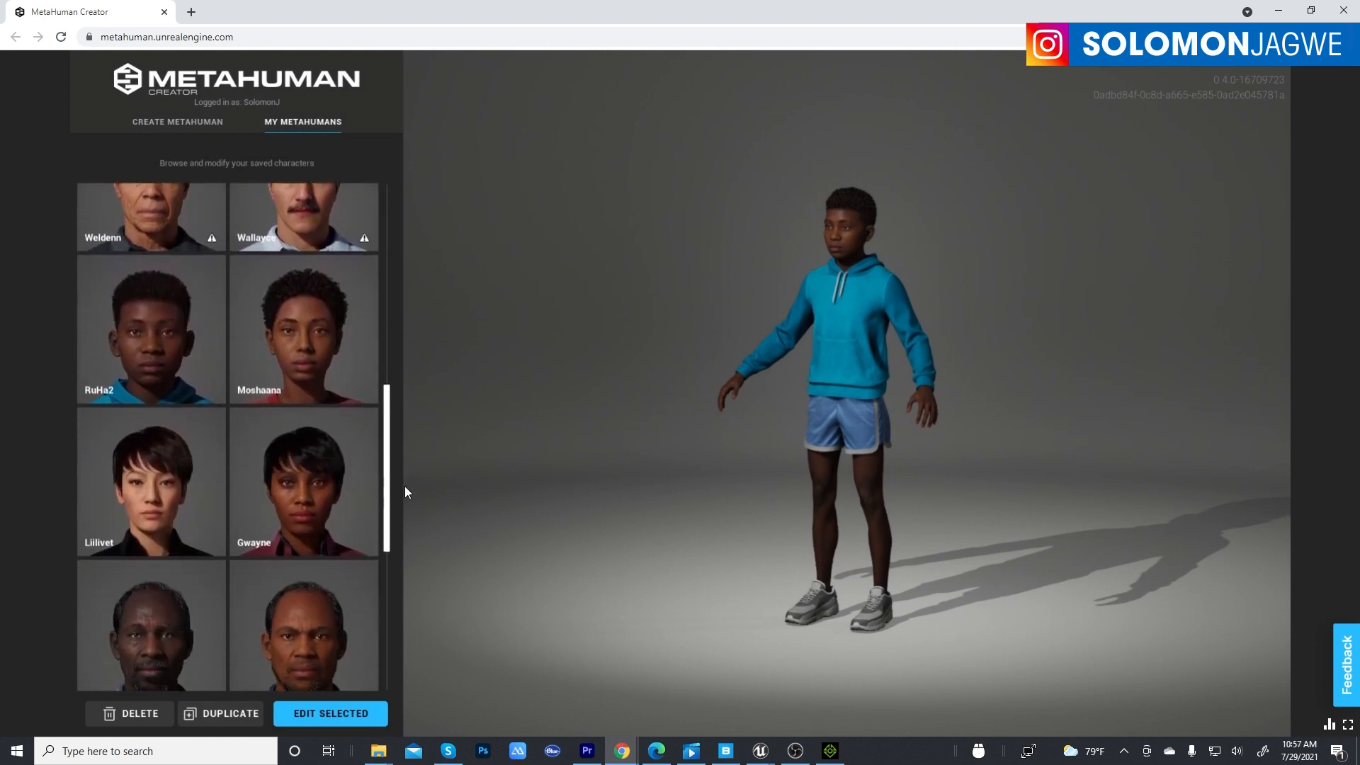
pyautogui.click(289, 379)
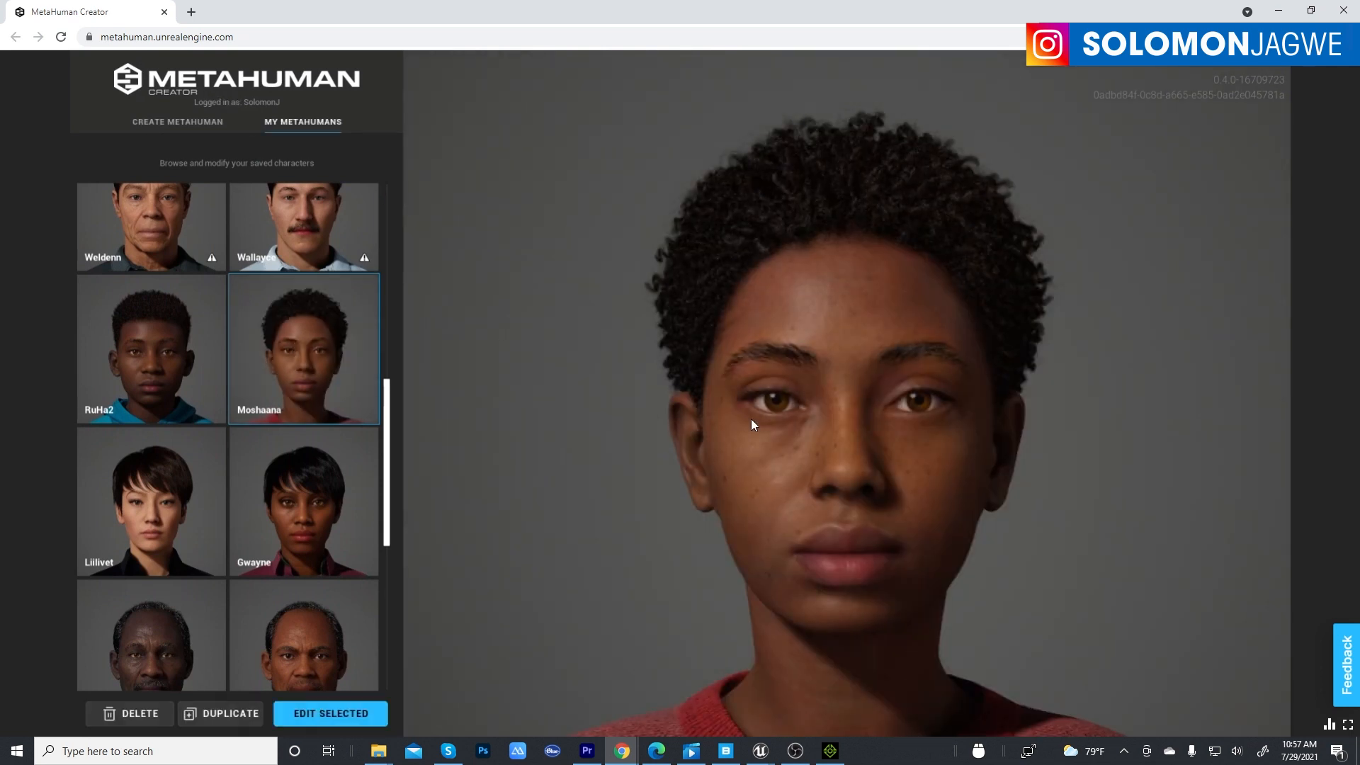
pyautogui.moveTo(909, 407); pyautogui.dragTo(649, 450)
pyautogui.scroll(3, 888, 445)
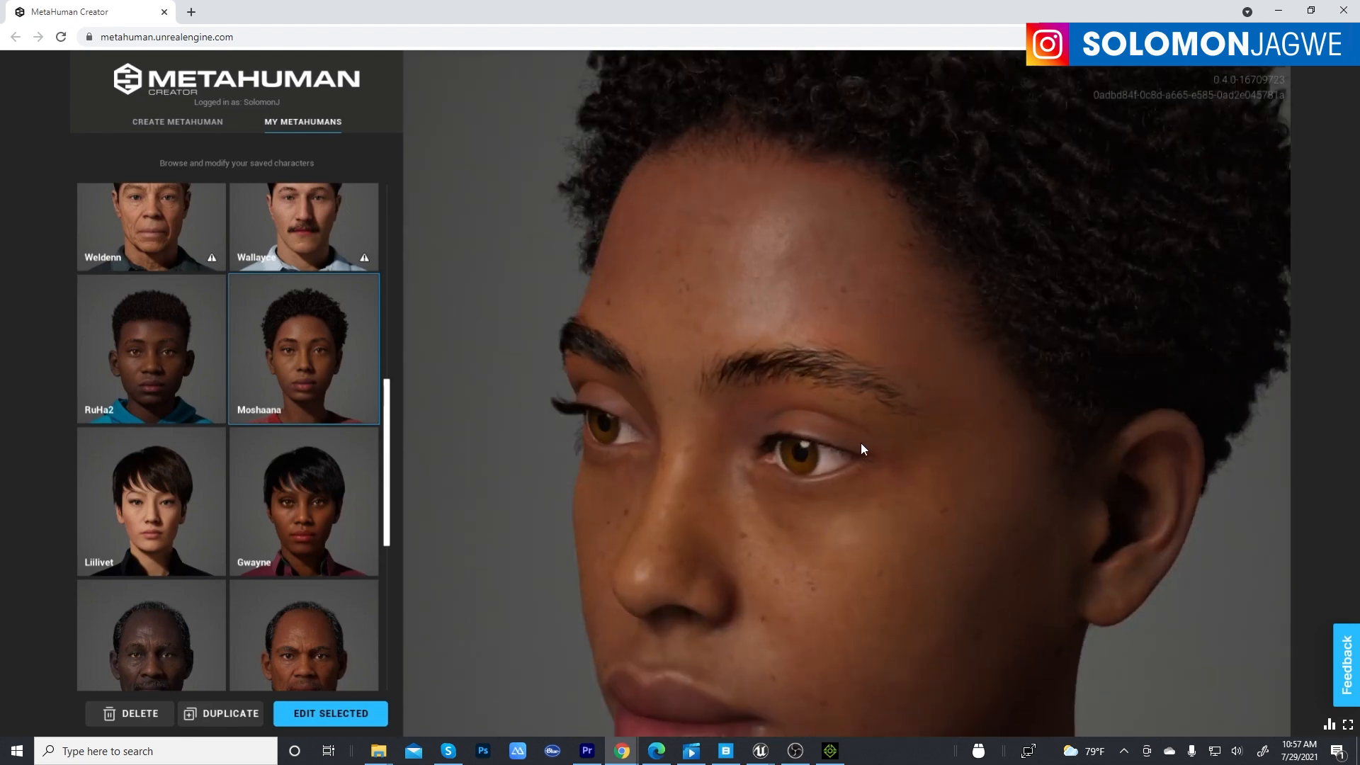
pyautogui.press('1')
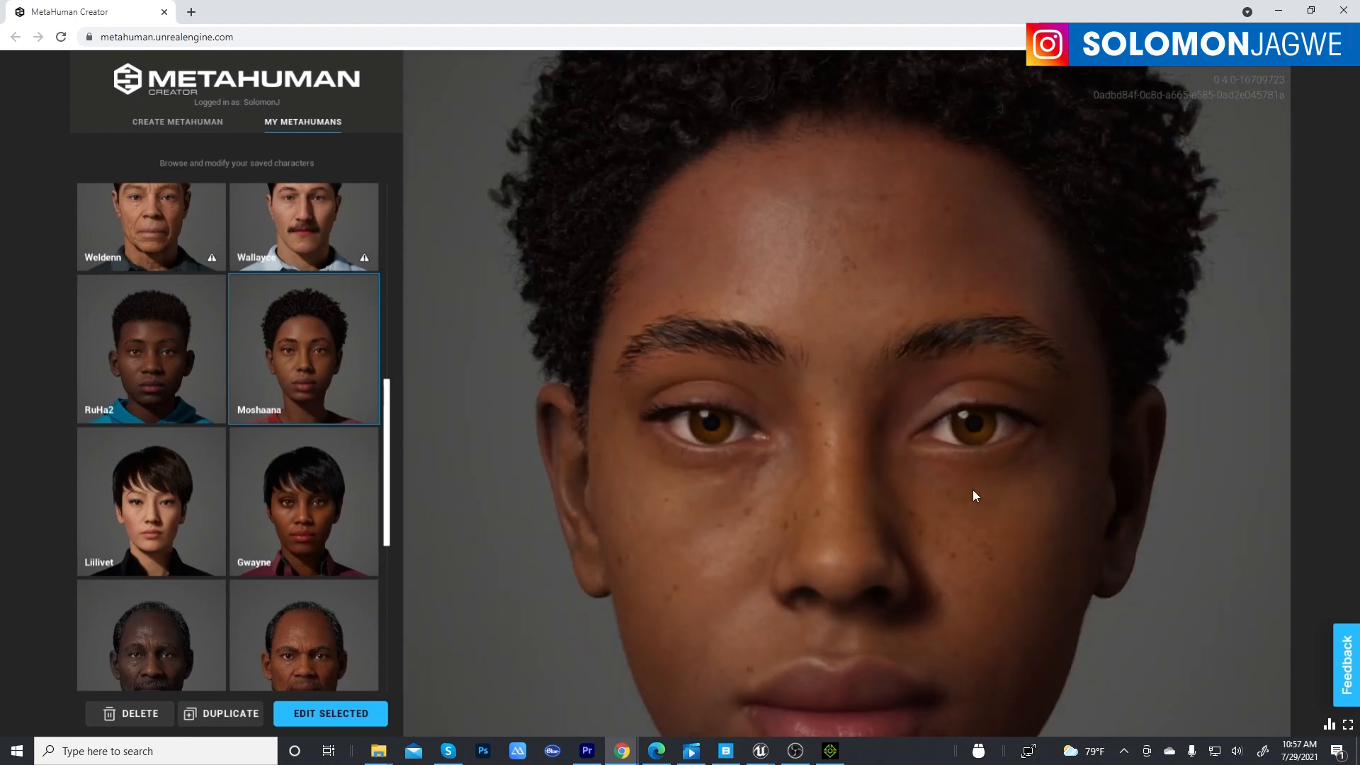
pyautogui.scroll(3, 818, 461)
pyautogui.scroll(-3, 825, 465)
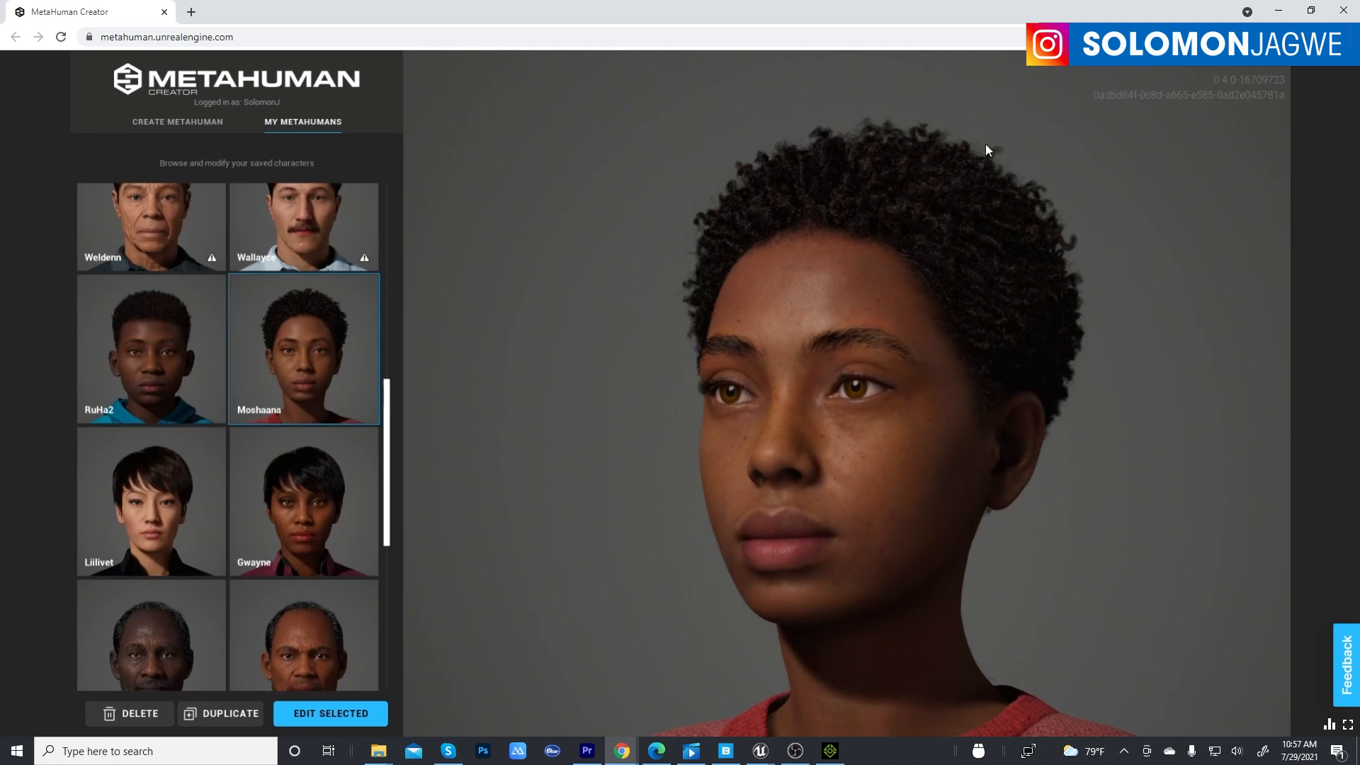
# Switch to the Reallusion website, open the featured iClone Live Link MetaHuman Motion Magic page and review its introduction.
pyautogui.click(1279, 13)
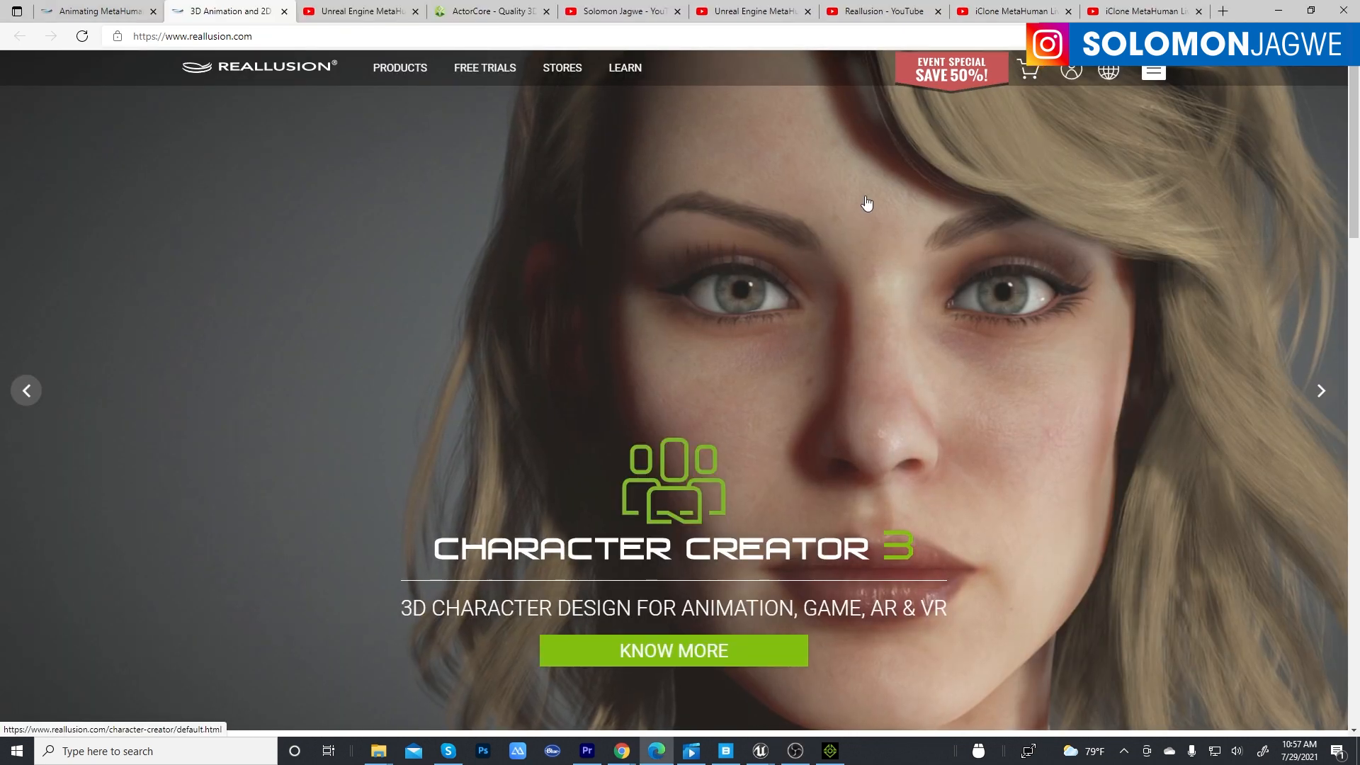
pyautogui.scroll(-6, 867, 203)
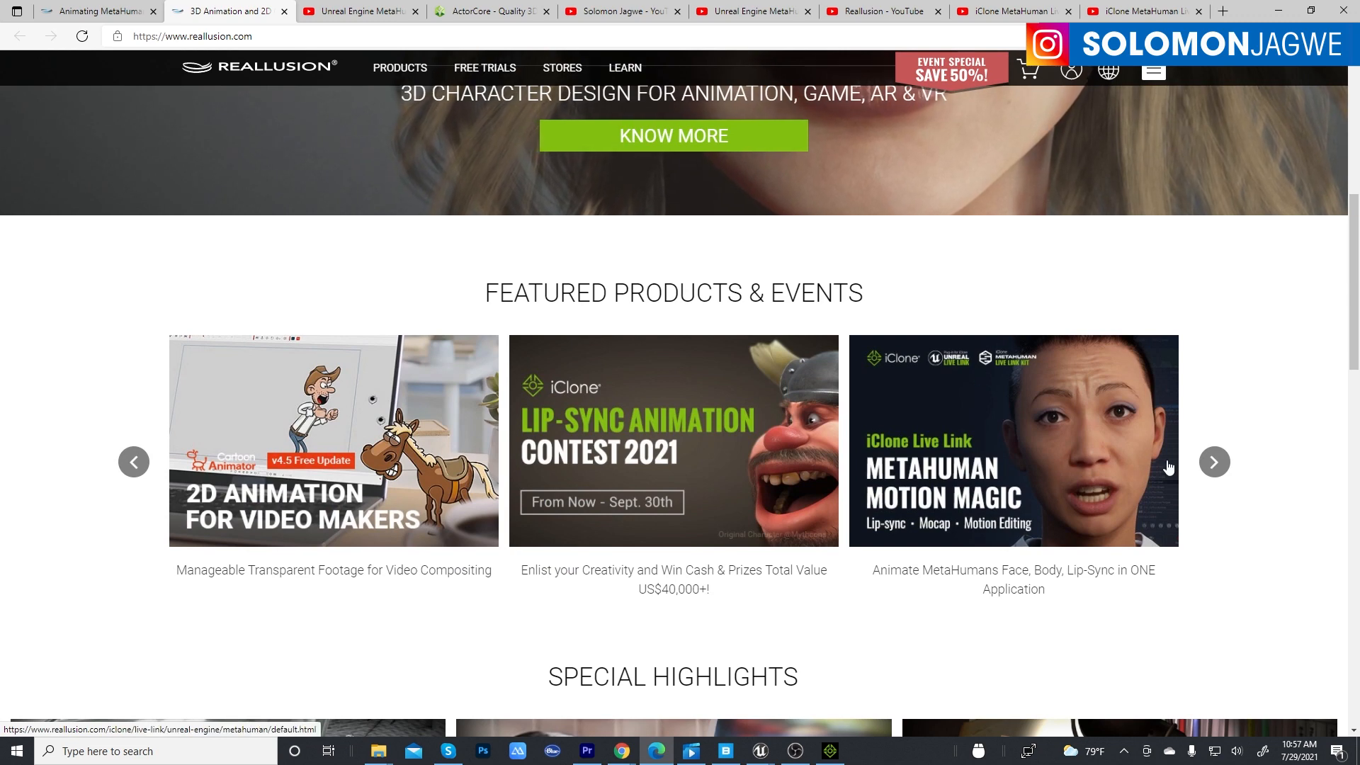
pyautogui.click(977, 468)
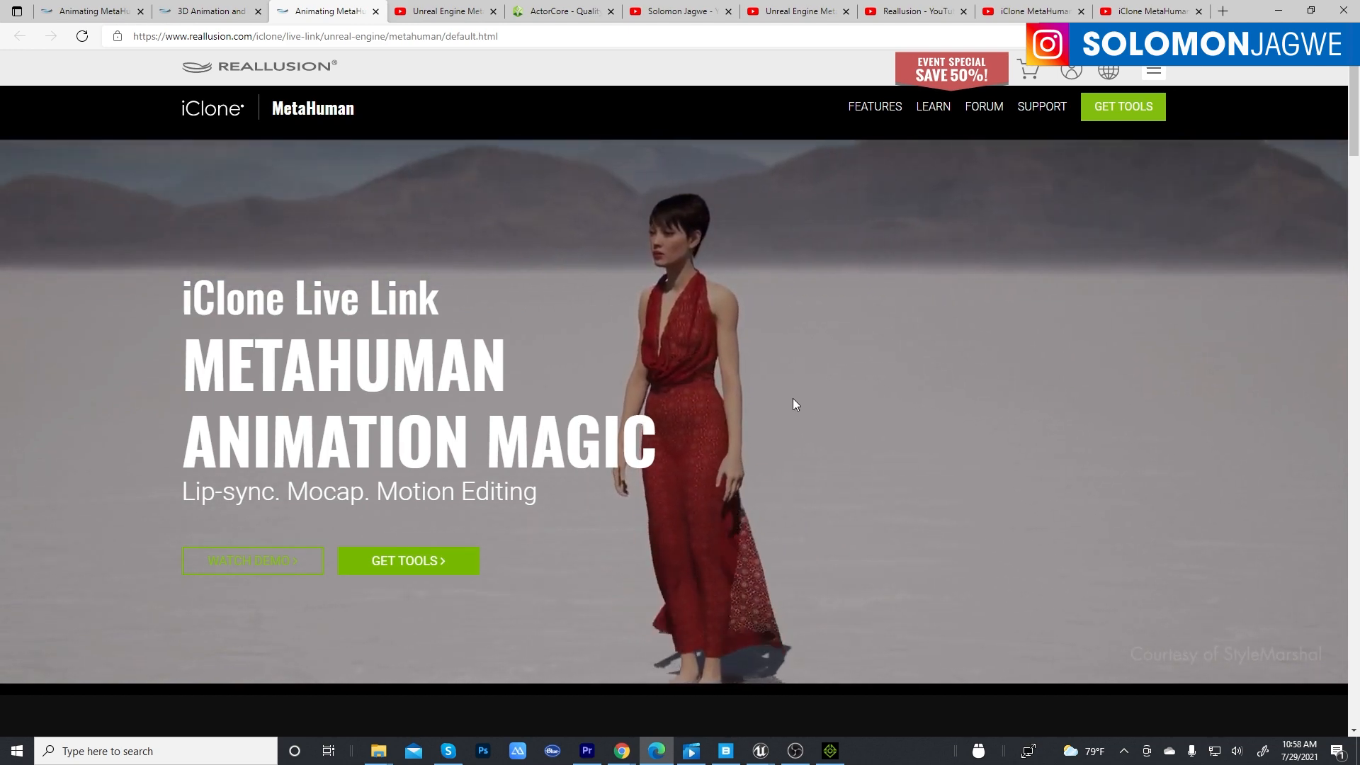
pyautogui.scroll(-6, 653, 386)
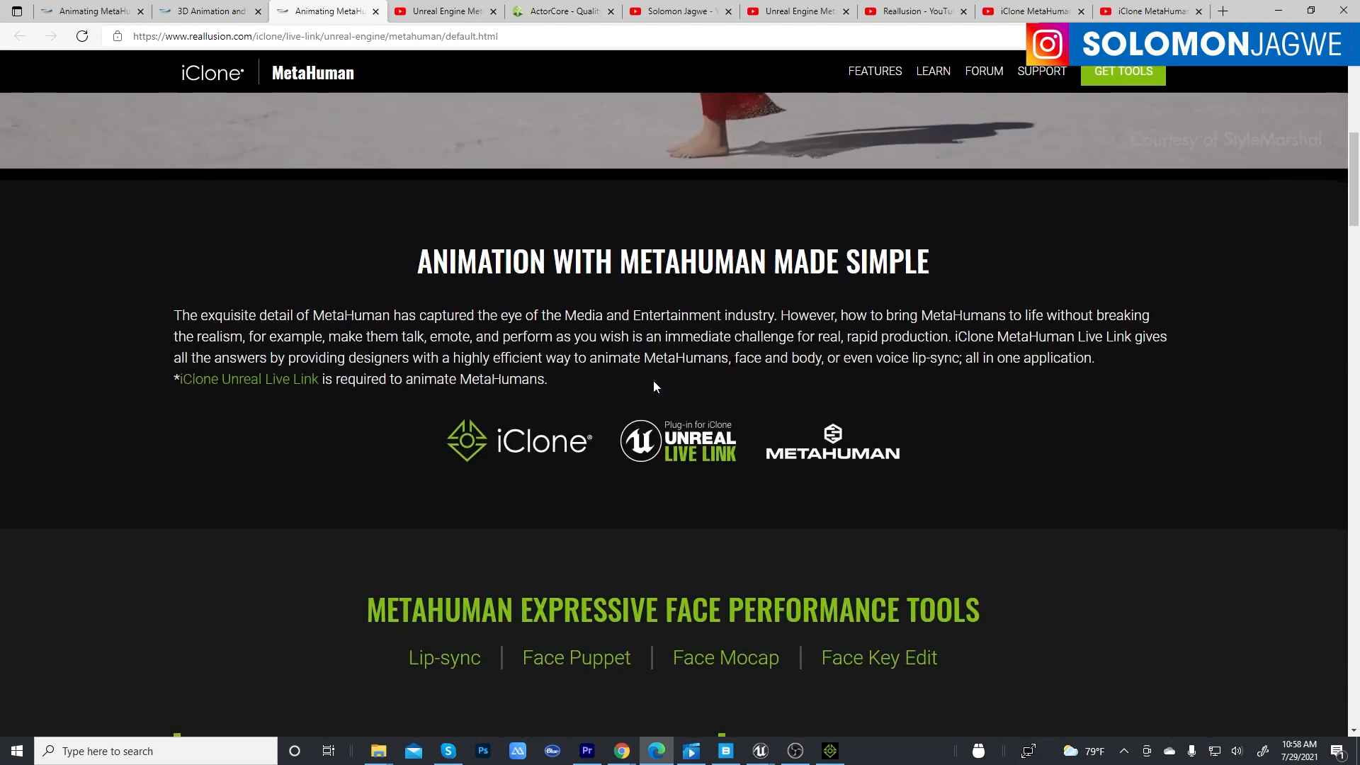
pyautogui.scroll(5, 654, 386)
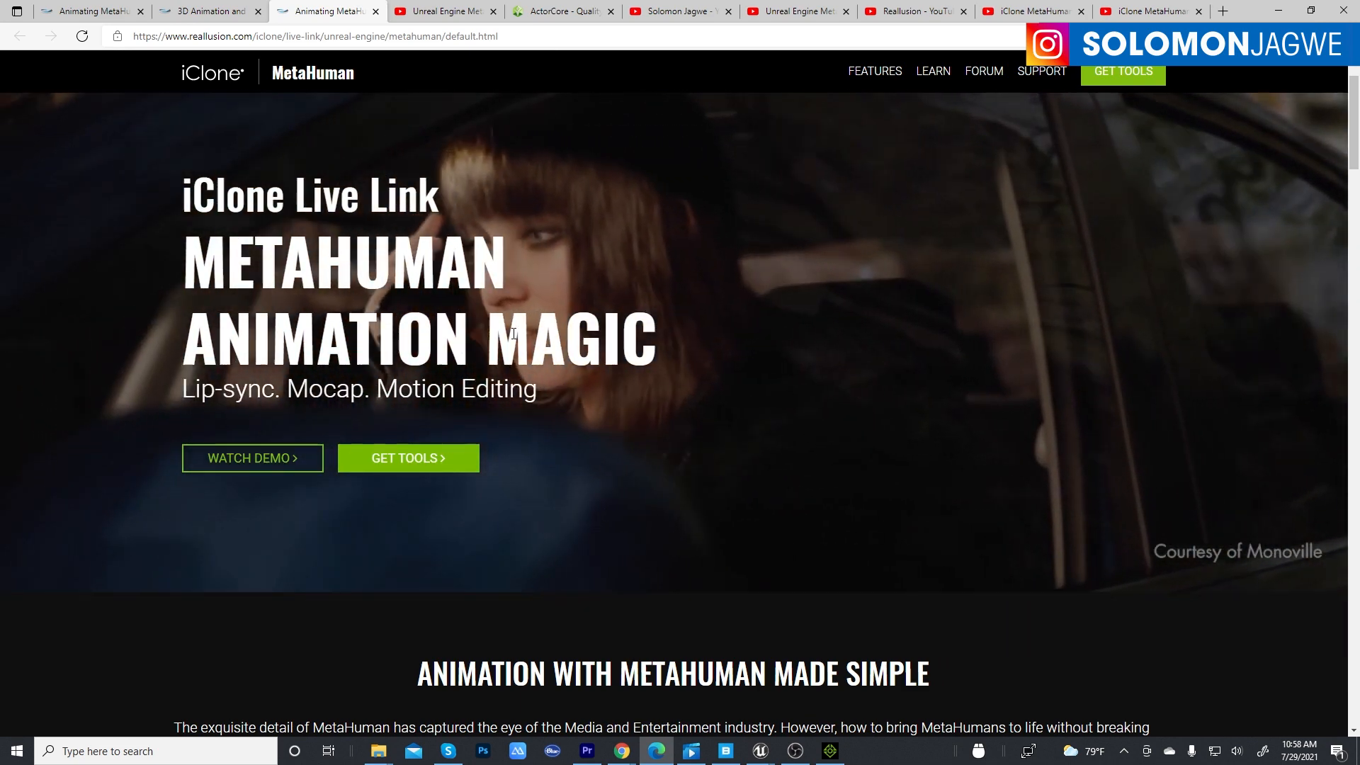
pyautogui.scroll(2, 628, 359)
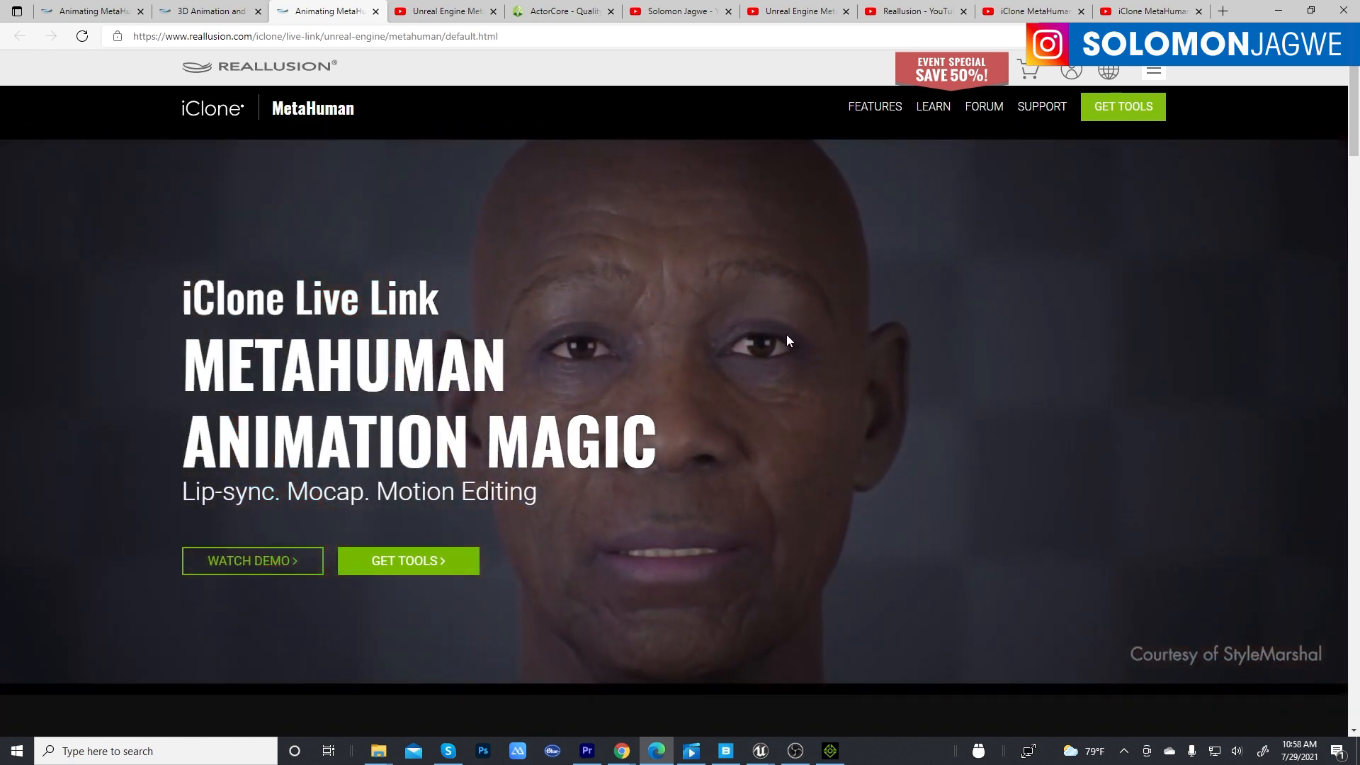
# Switch to Chrome, reload the Reallusion homepage in a new tab and open its featured MetaHuman Motion Magic page.
pyautogui.click(622, 752)
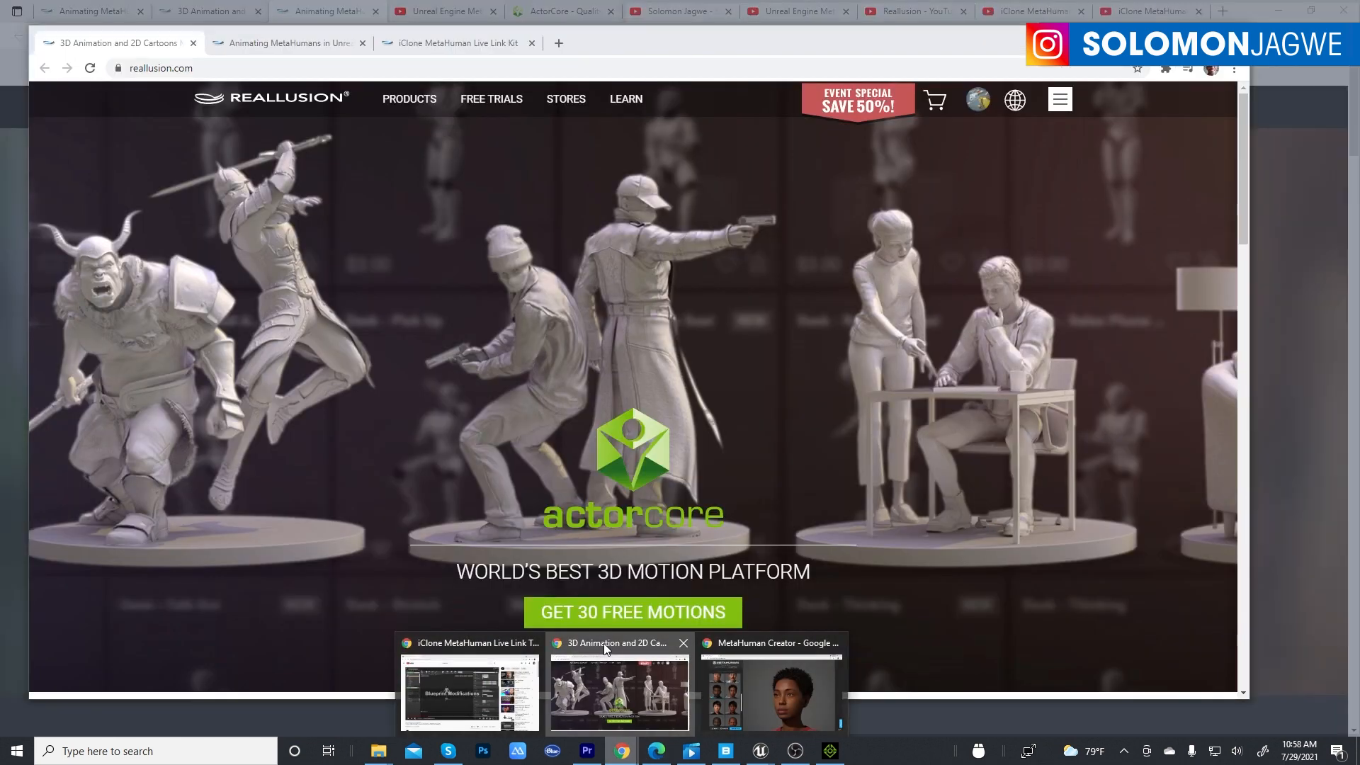
pyautogui.click(607, 673)
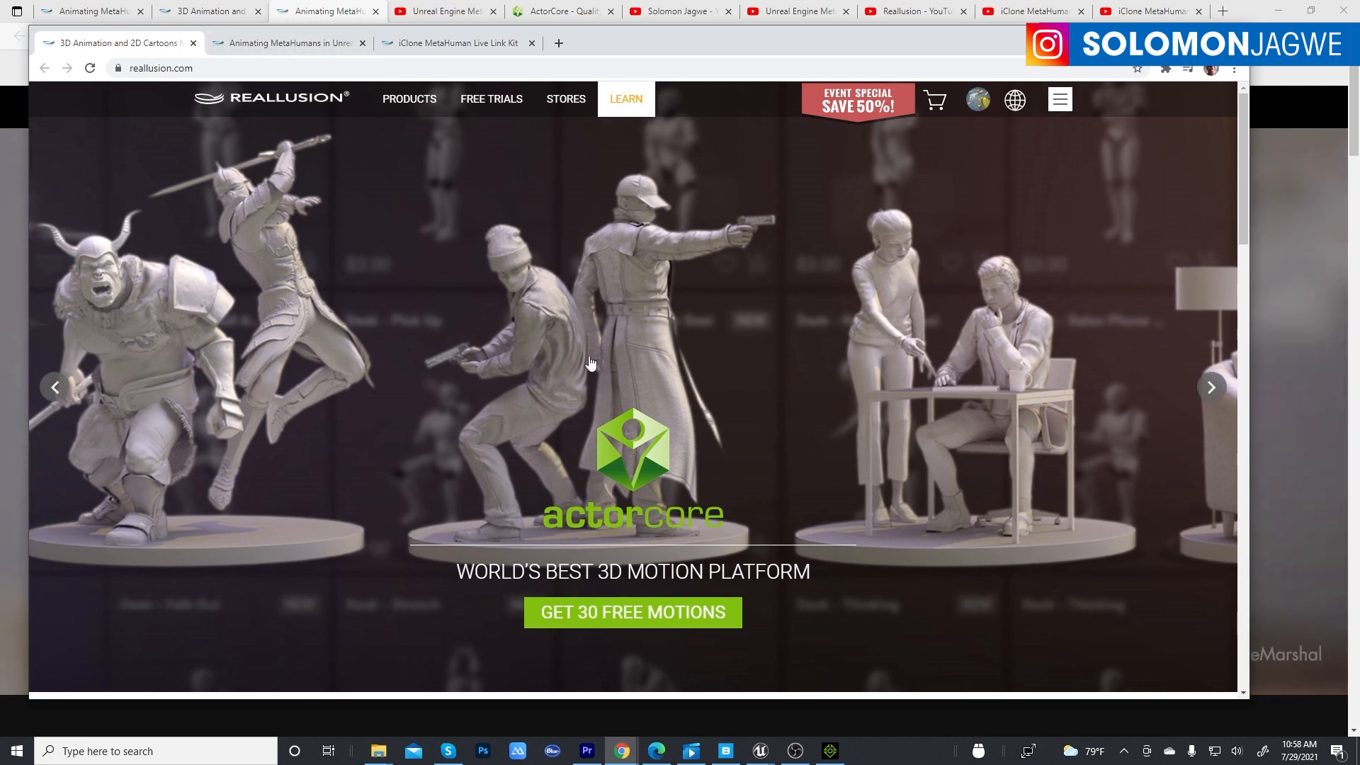
pyautogui.click(281, 104)
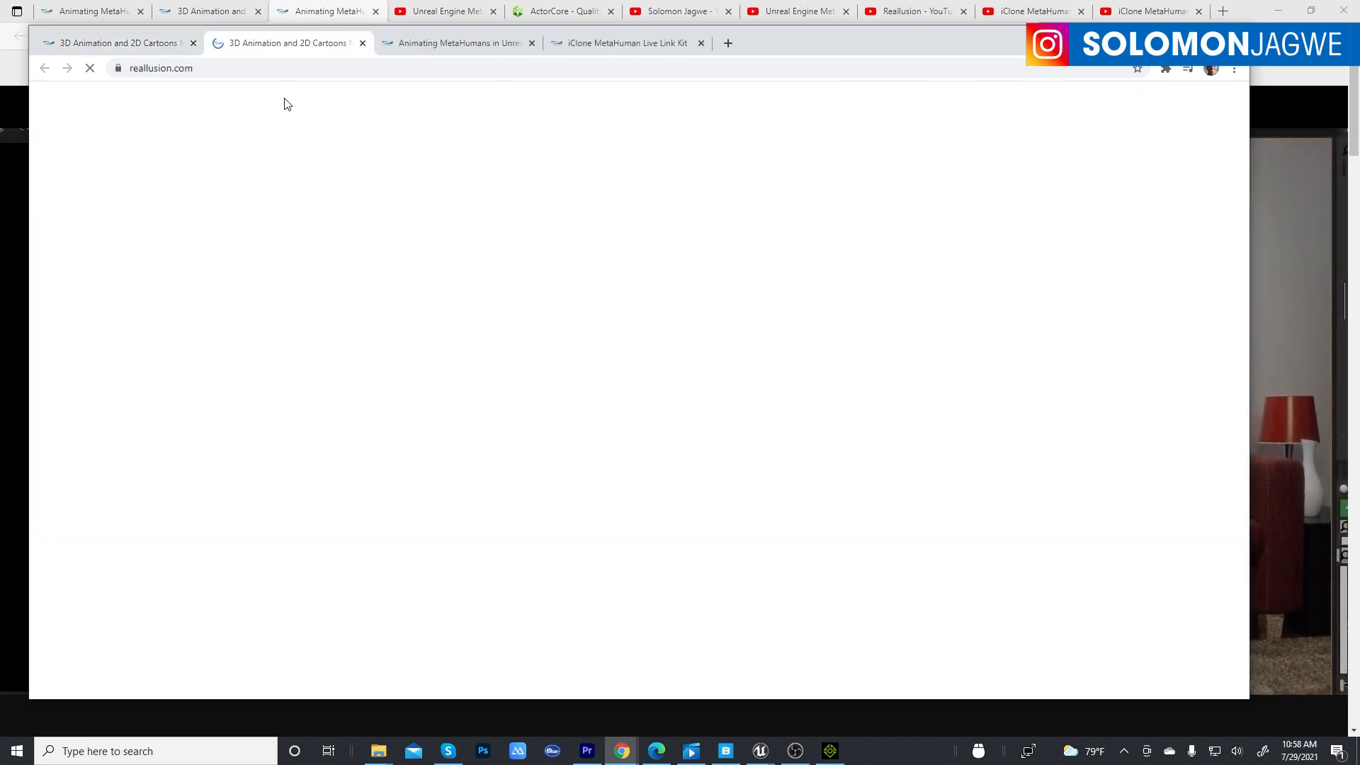
pyautogui.scroll(-7, 685, 431)
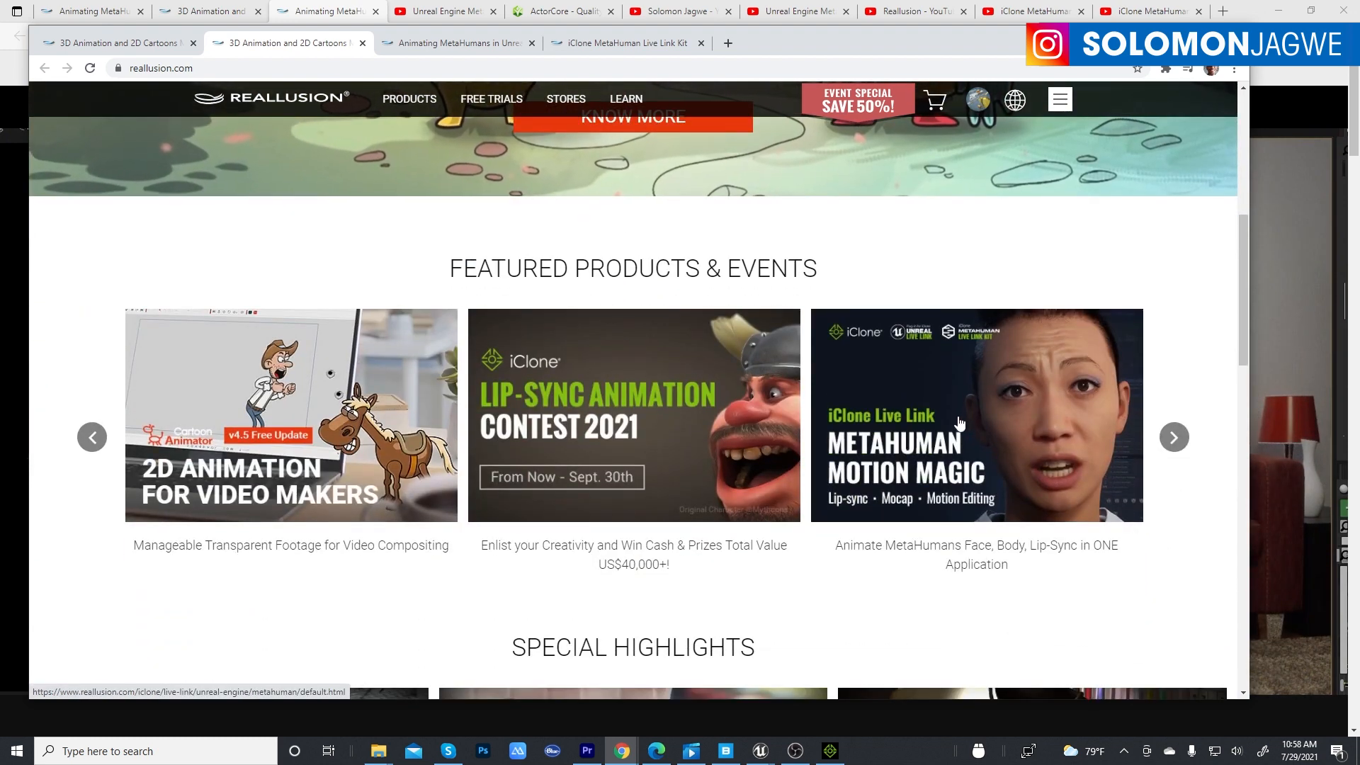
pyautogui.click(959, 423)
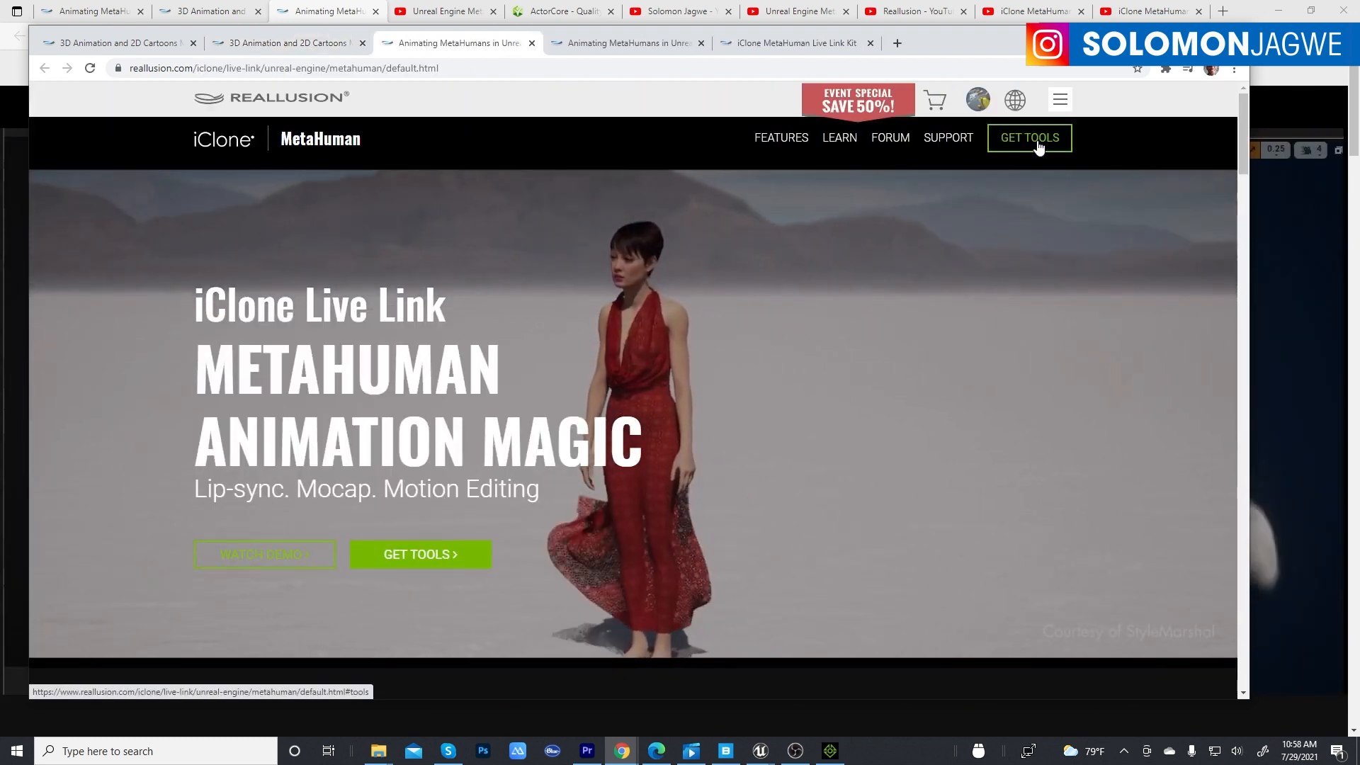
# Redeem the iClone MetaHuman Live Link Kit for existing Unreal Live Link users and download the Windows English version.
pyautogui.click(1032, 142)
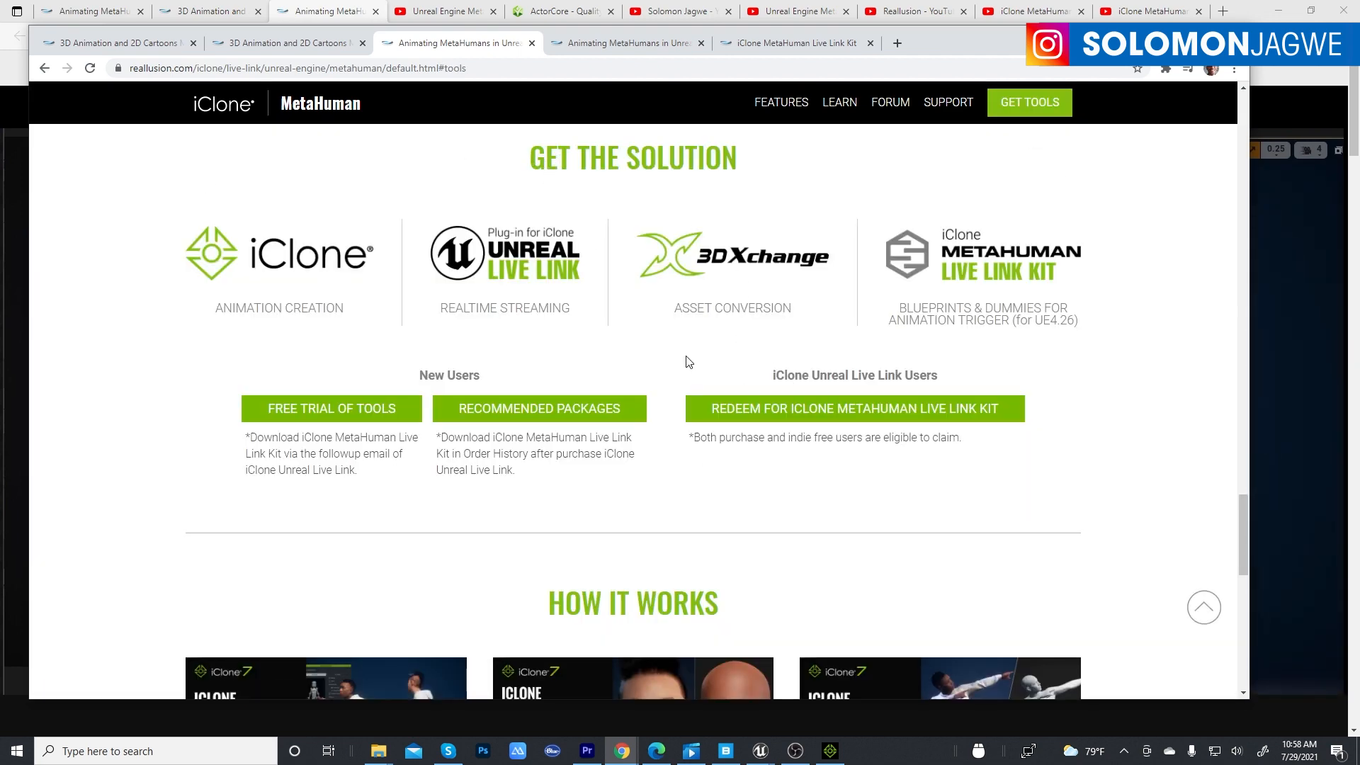
pyautogui.click(926, 416)
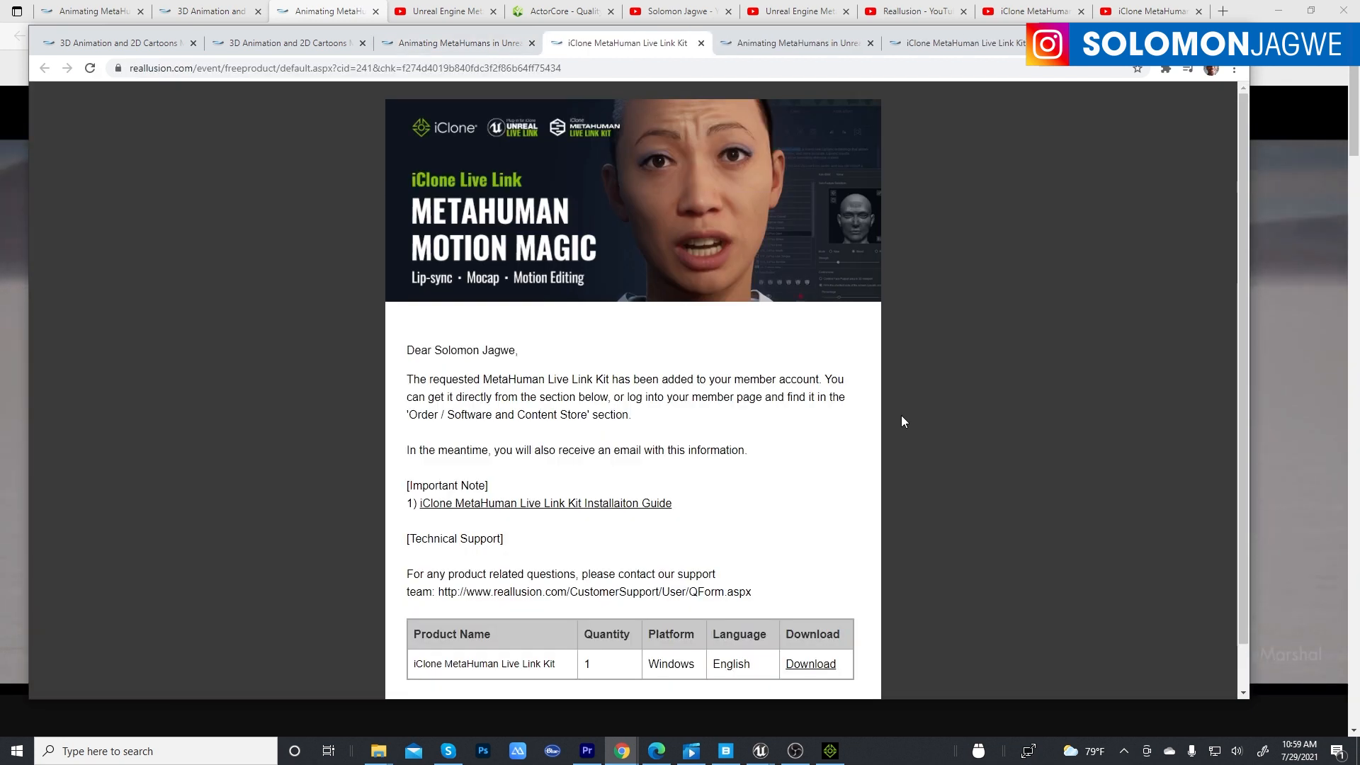
pyautogui.scroll(-1, 820, 449)
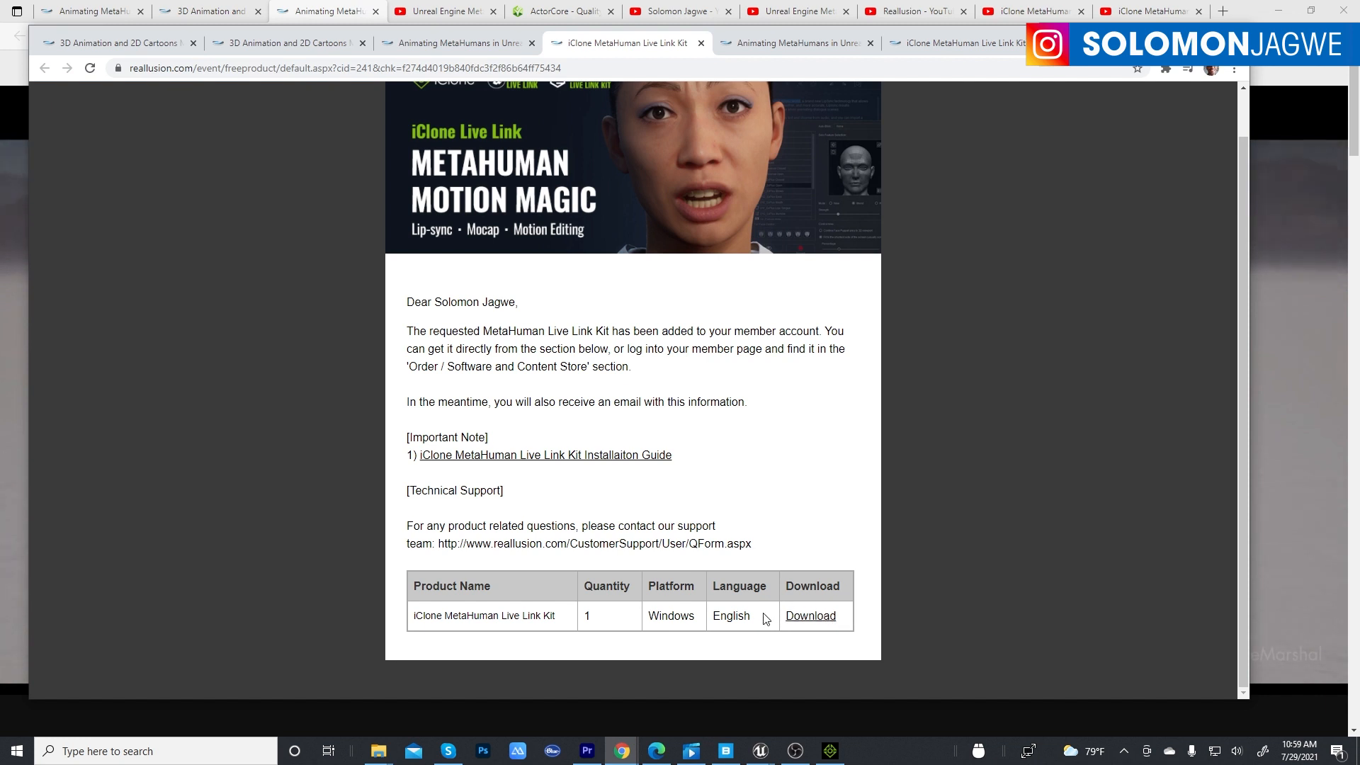
pyautogui.click(818, 619)
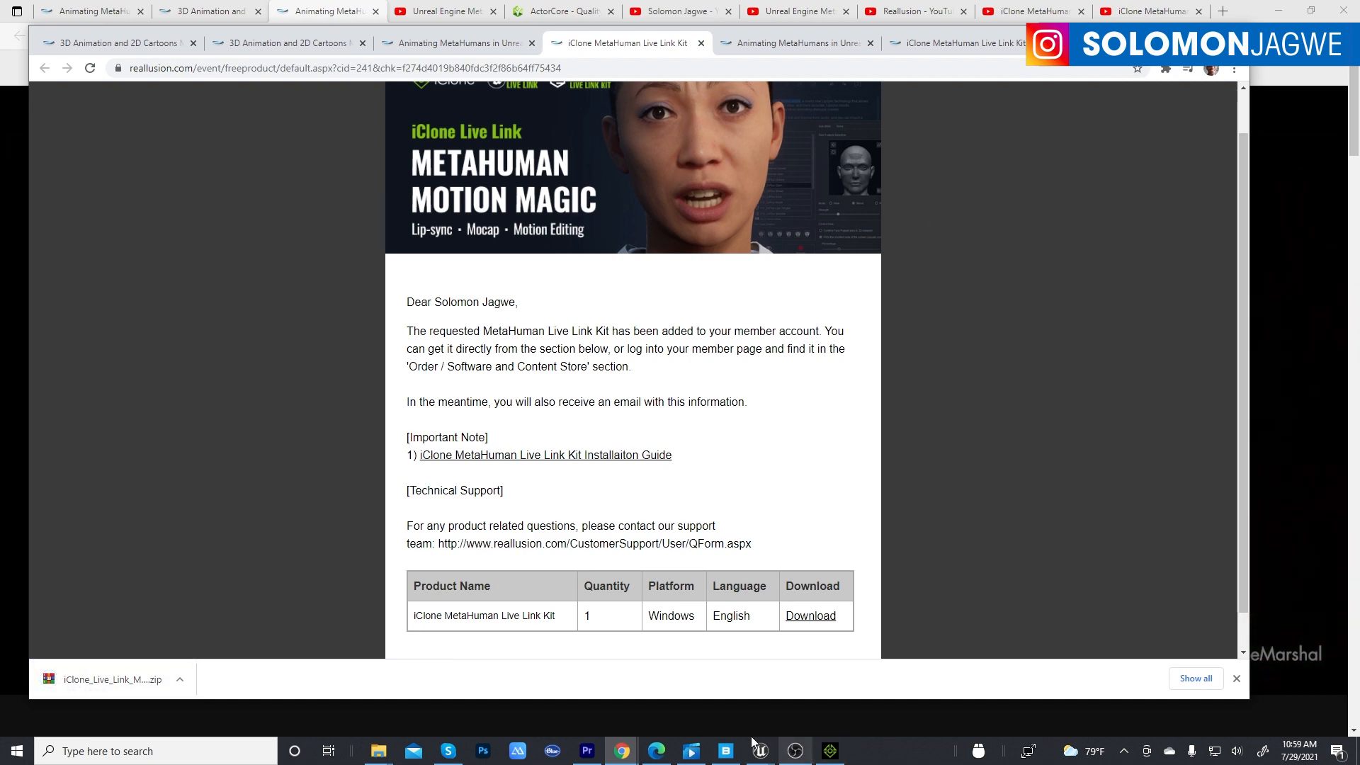
# Switch to File Explorer and extract the iClone_Live_Link_MetaHuman_Kit archive directly into the Downloads folder.
pyautogui.moveTo(376, 757)
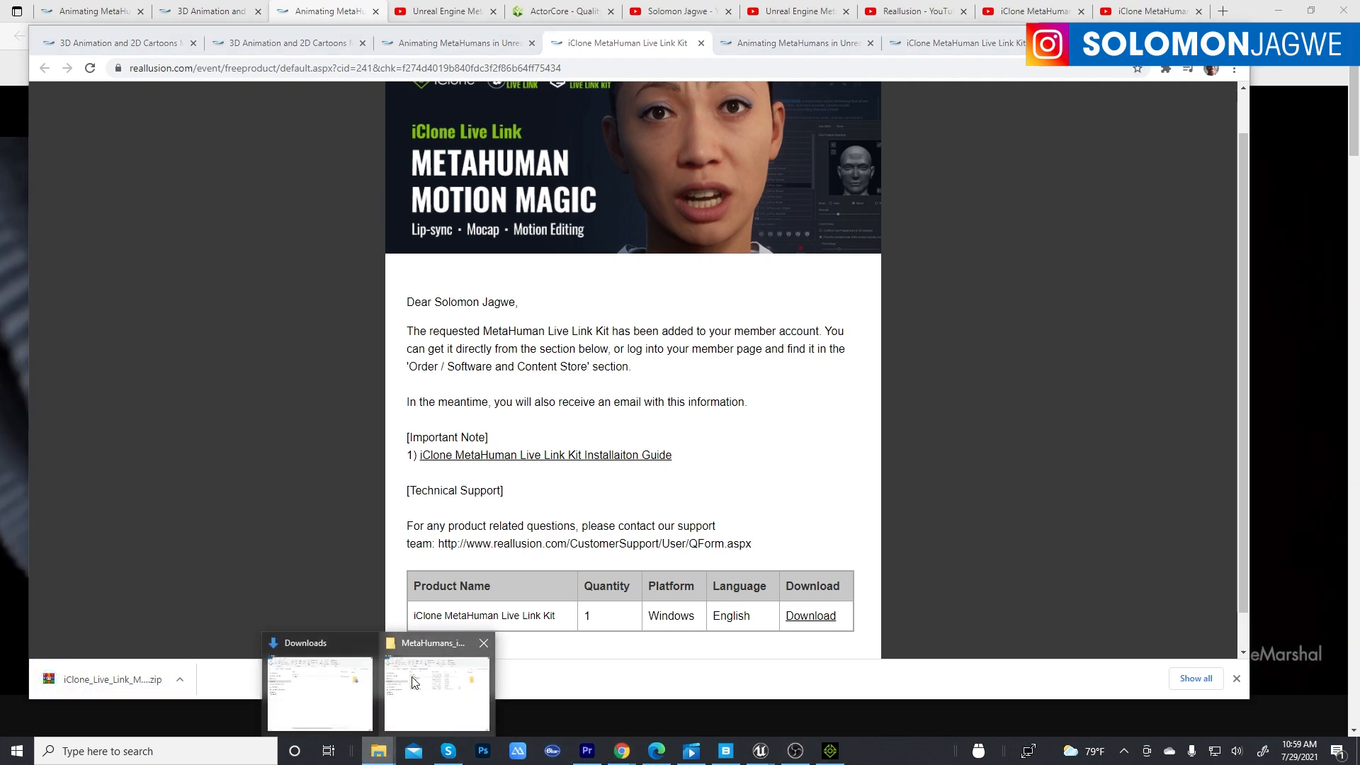
pyautogui.click(333, 644)
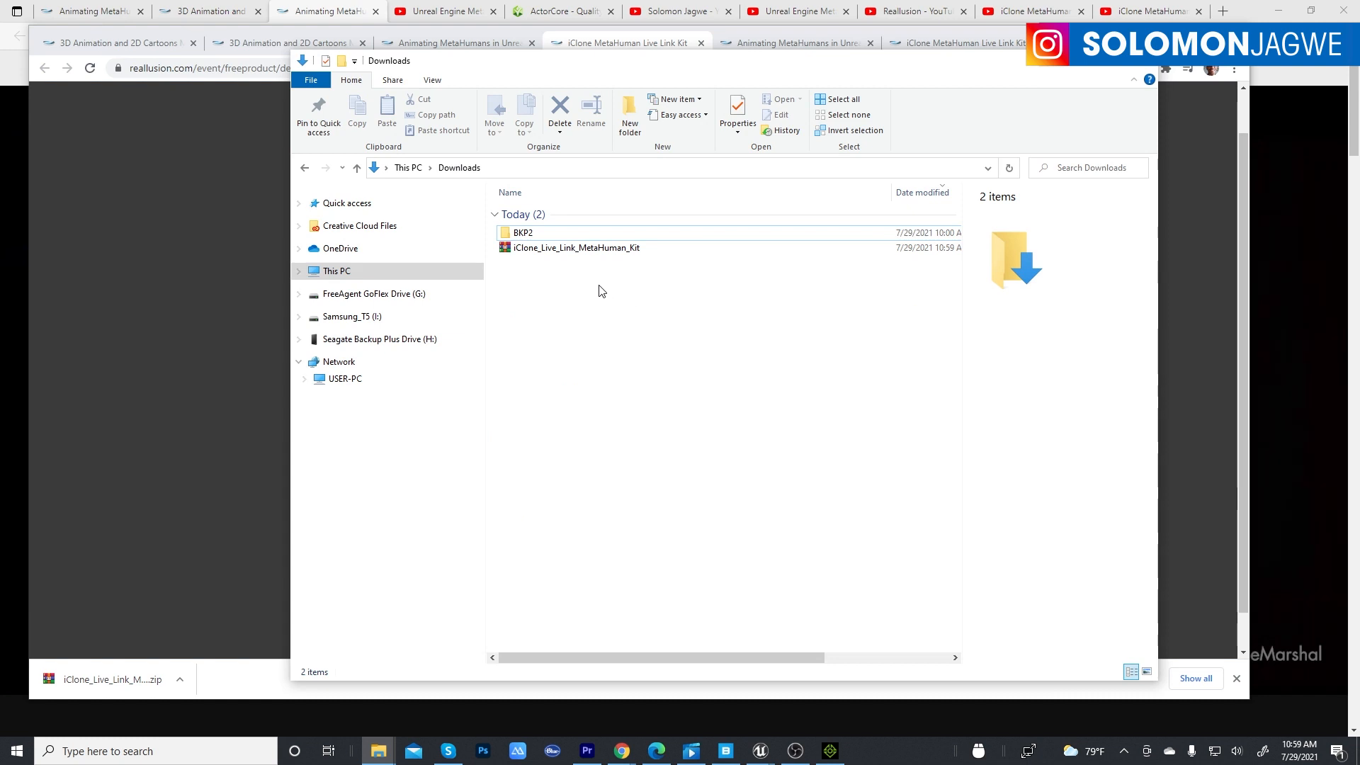
pyautogui.rightClick(597, 248)
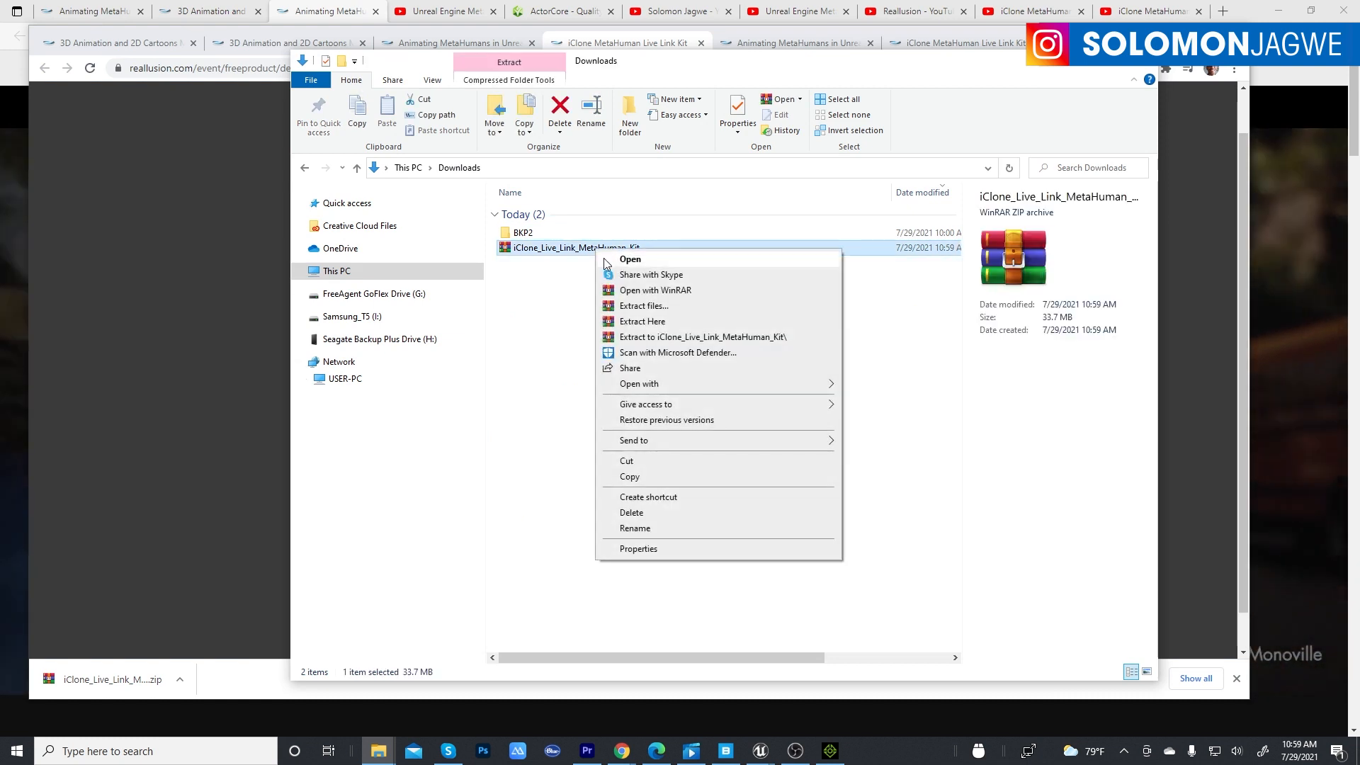
pyautogui.click(643, 322)
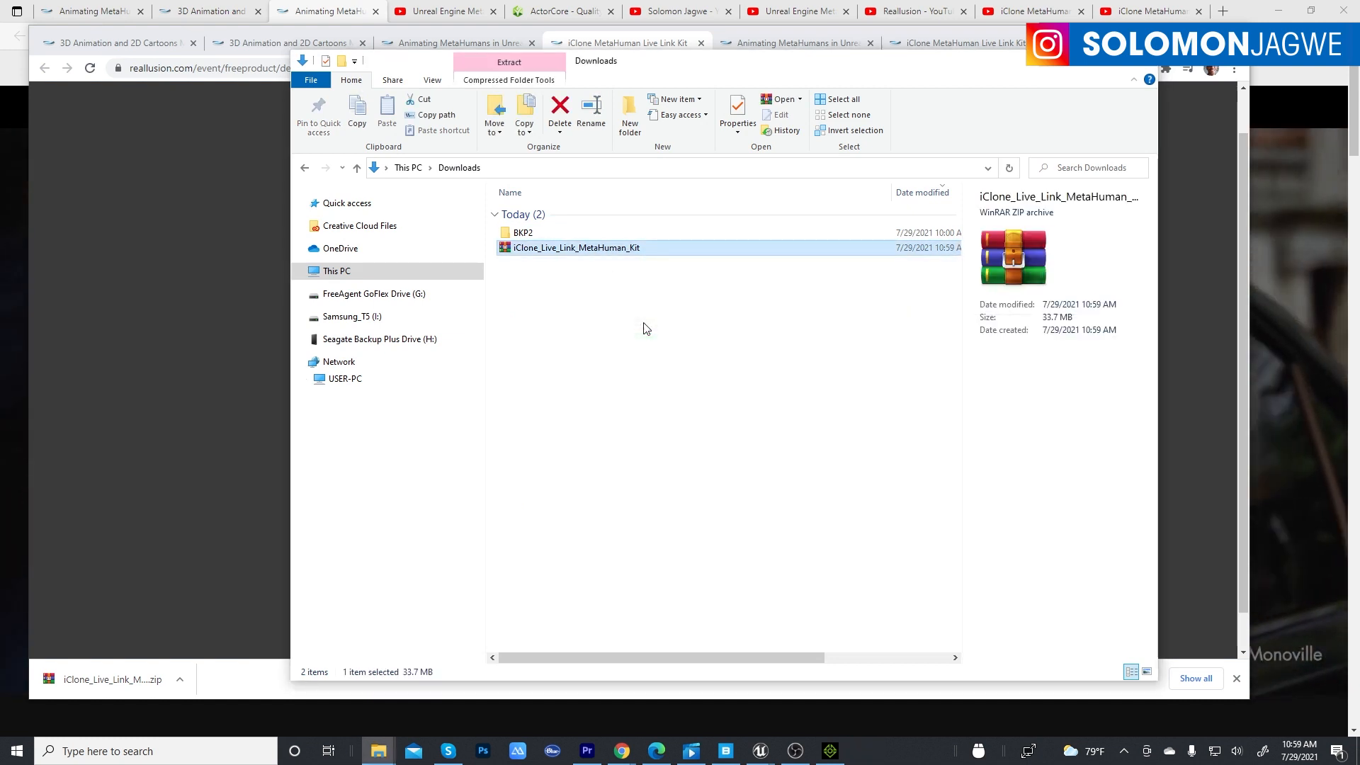
# Open the Content folder of the extracted iClone MetaHuman Live Link Kit_UE4.26 and copy its iClone and MetaHumans folders.
pyautogui.doubleClick(599, 289)
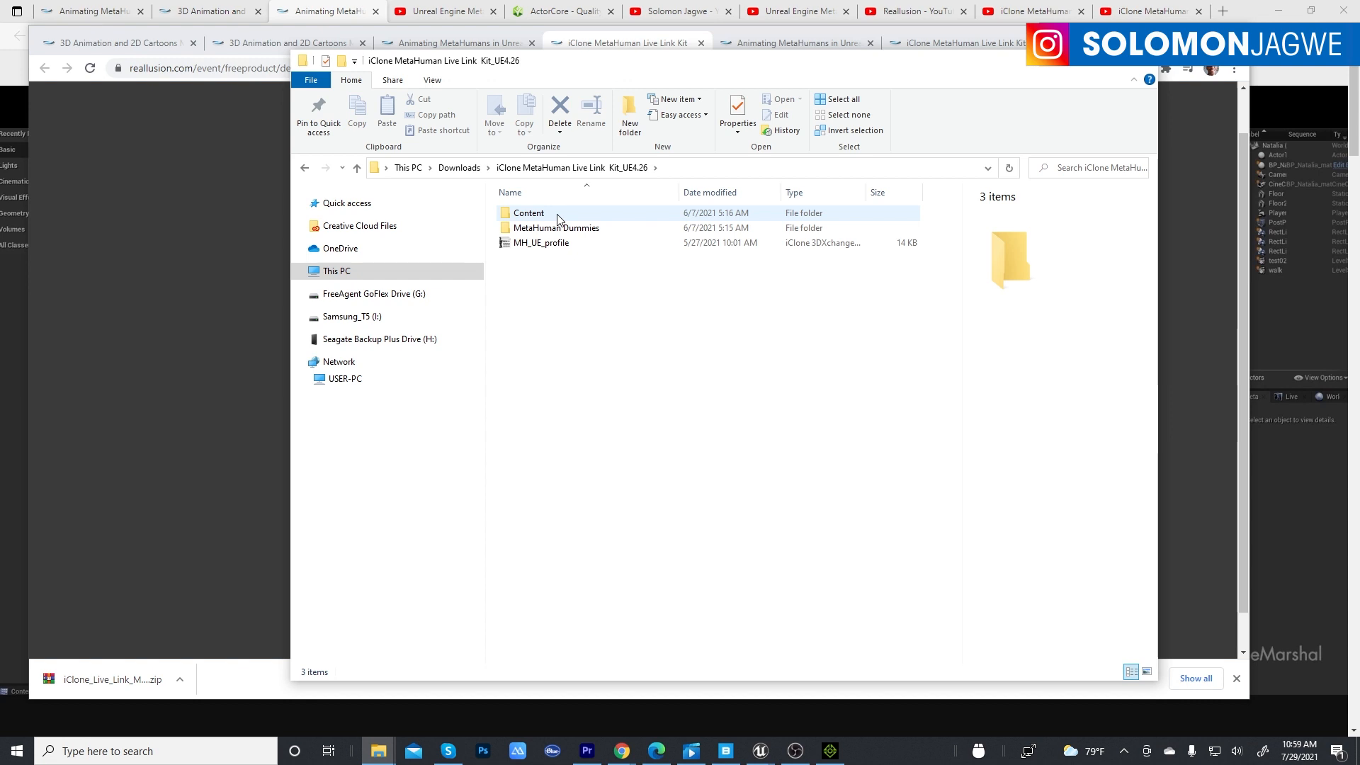
pyautogui.doubleClick(537, 215)
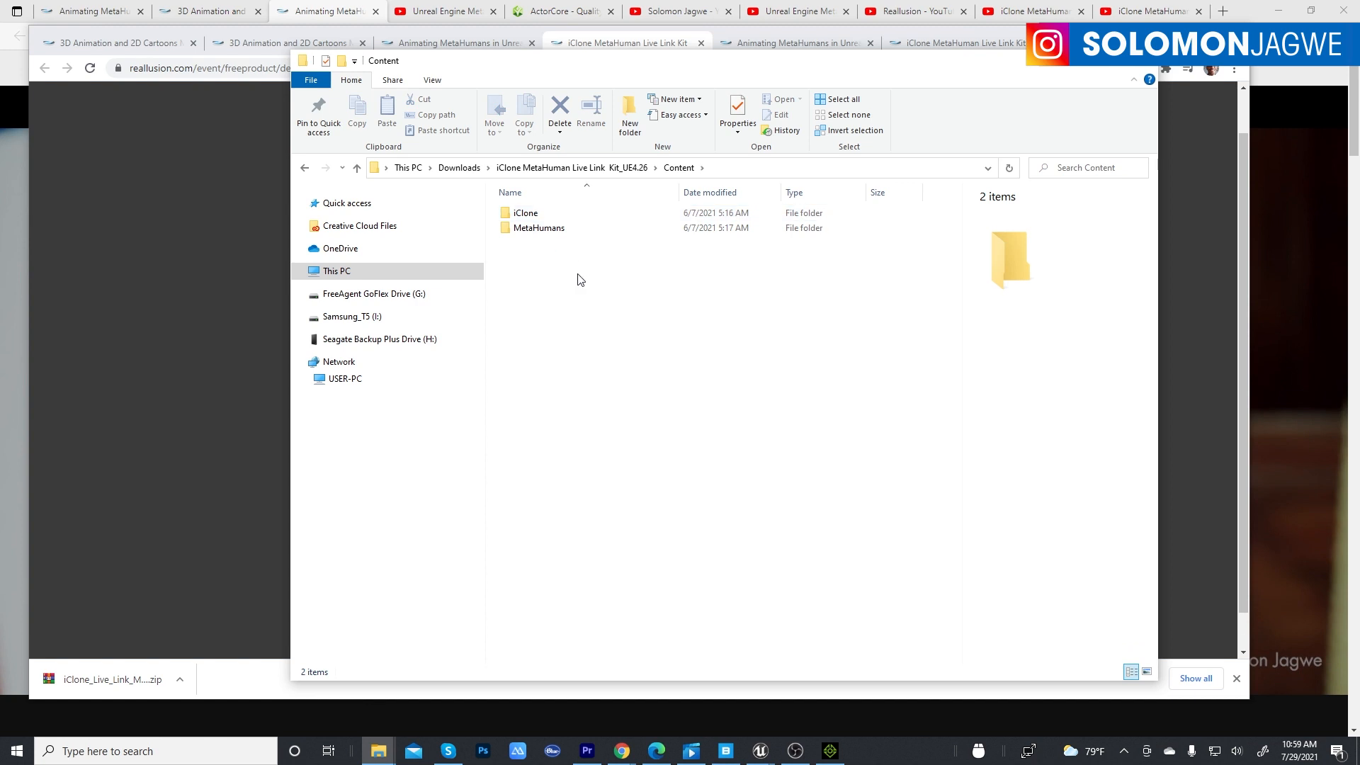
pyautogui.moveTo(579, 278); pyautogui.dragTo(513, 214)
pyautogui.rightClick(543, 232)
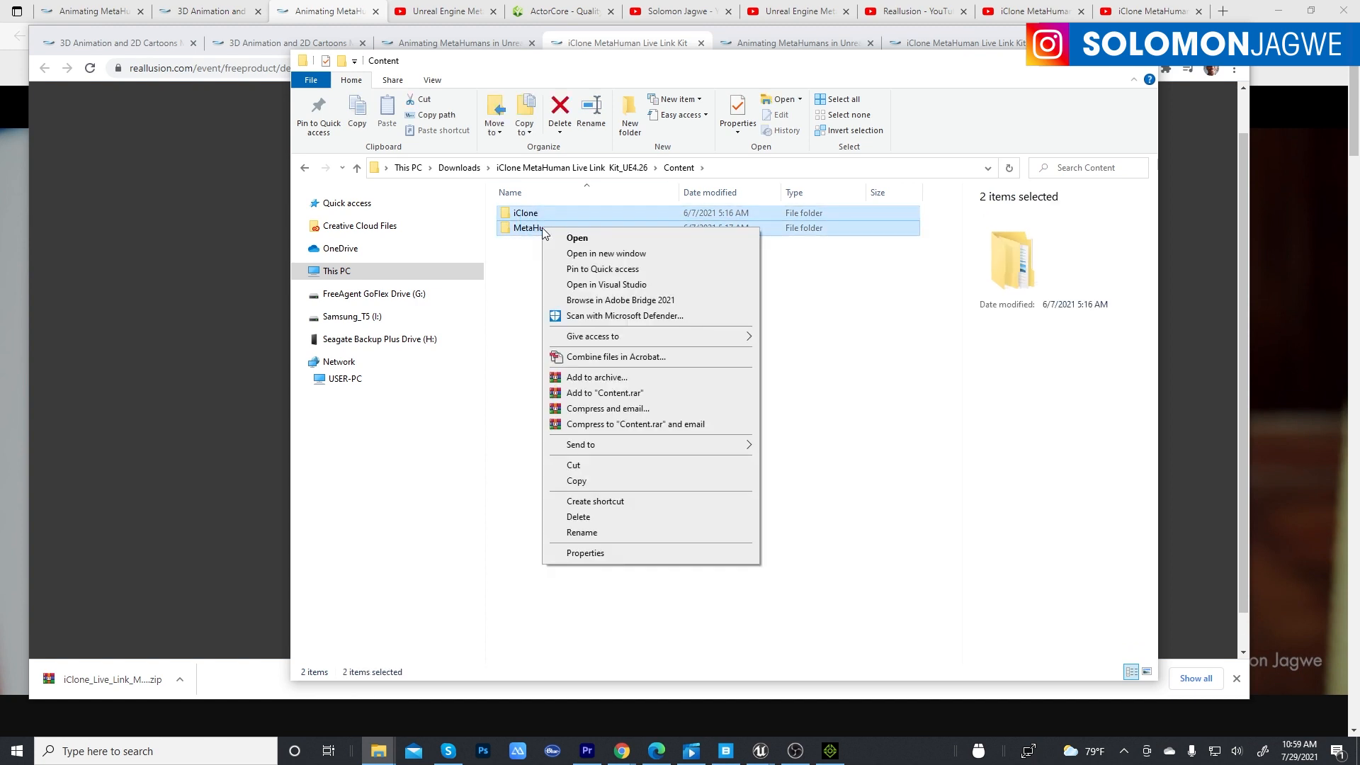
pyautogui.click(598, 484)
pyautogui.click(771, 432)
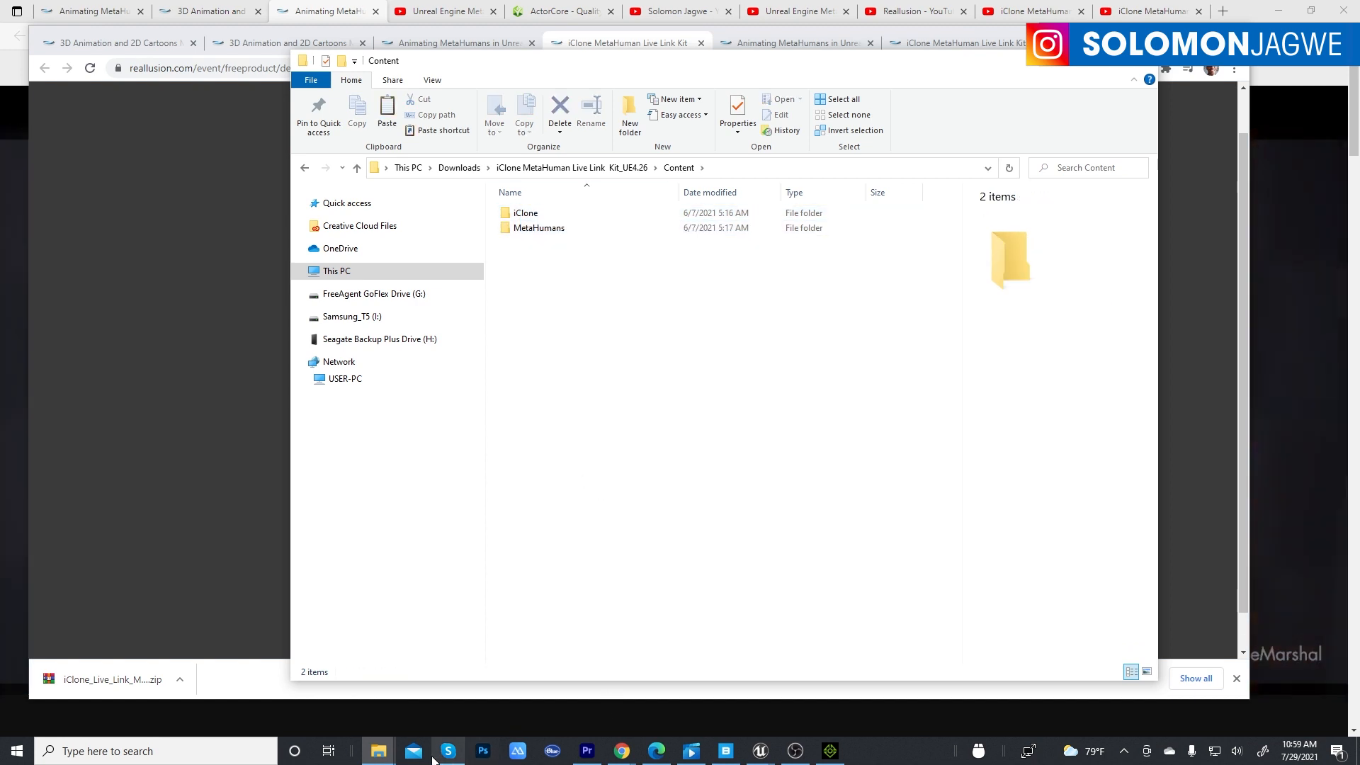
# Bring up the MetaHumans_iClone project folder and look at the paste option for the copied folders without pasting them.
pyautogui.click(380, 755)
pyautogui.click(405, 645)
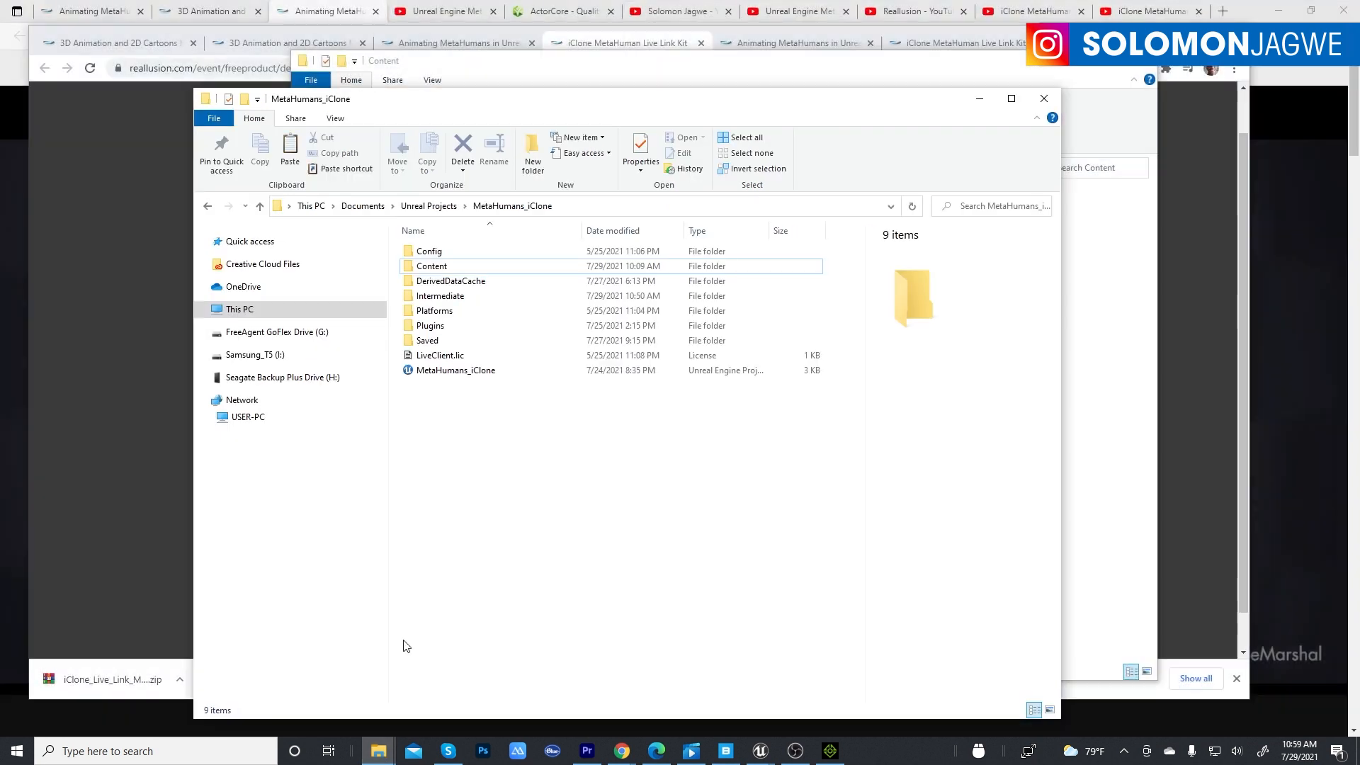
pyautogui.rightClick(492, 461)
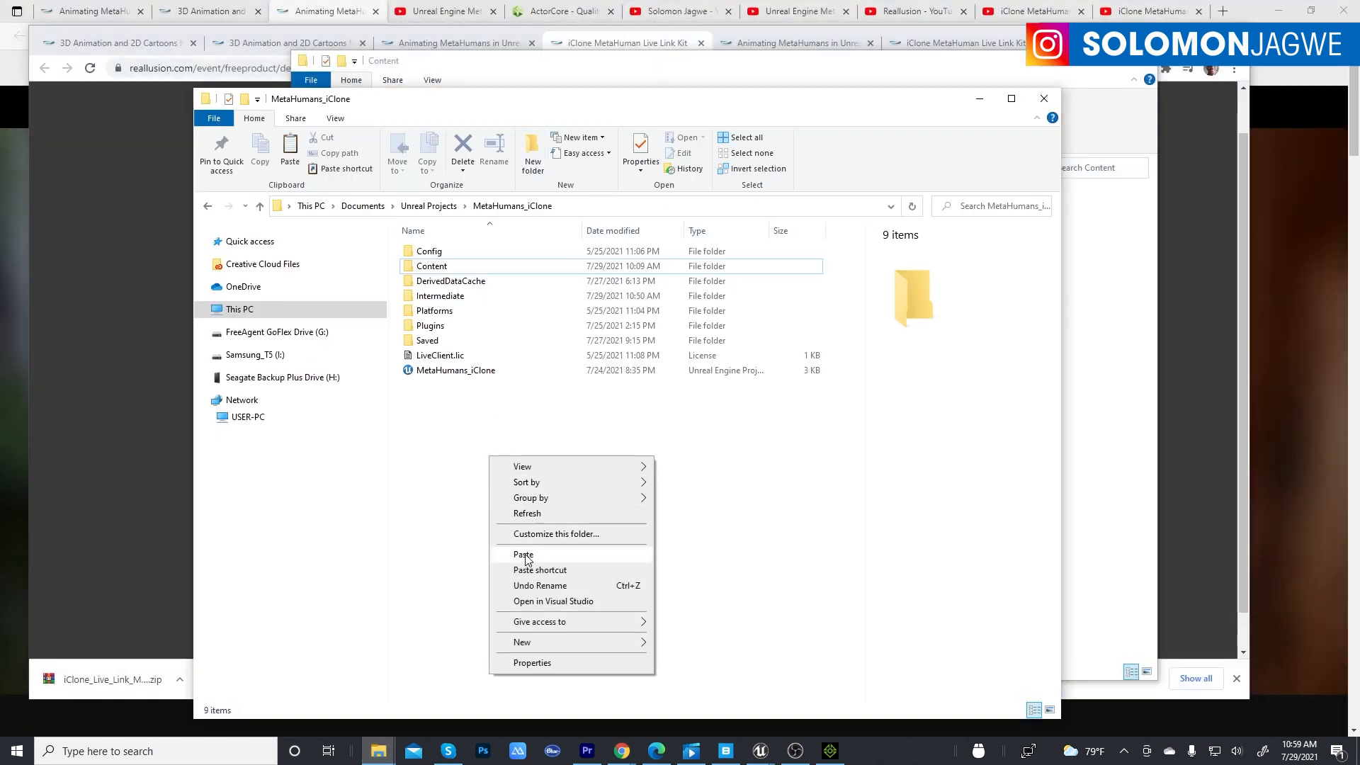
pyautogui.click(441, 519)
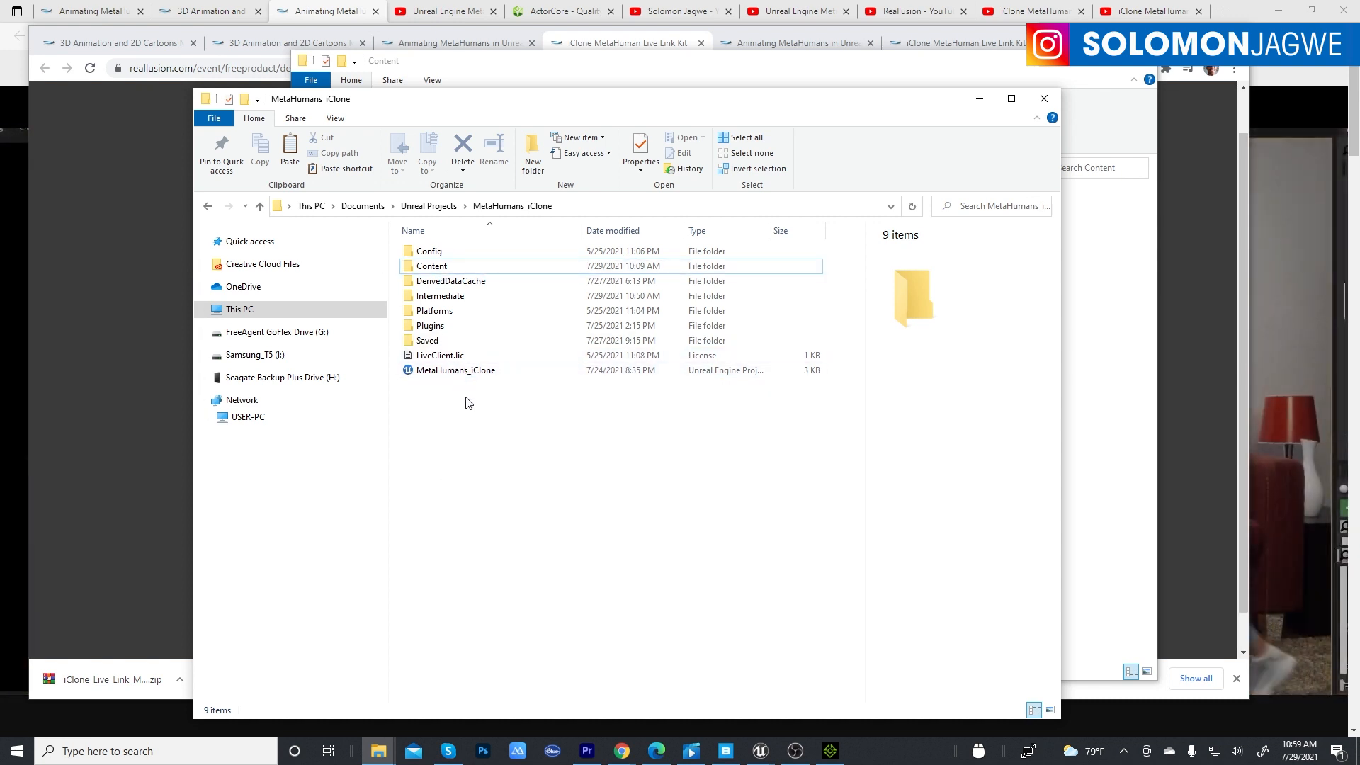
# Return to the extracted kit and review all the avatar files in its MetaHuman Dummies folder.
pyautogui.click(1089, 268)
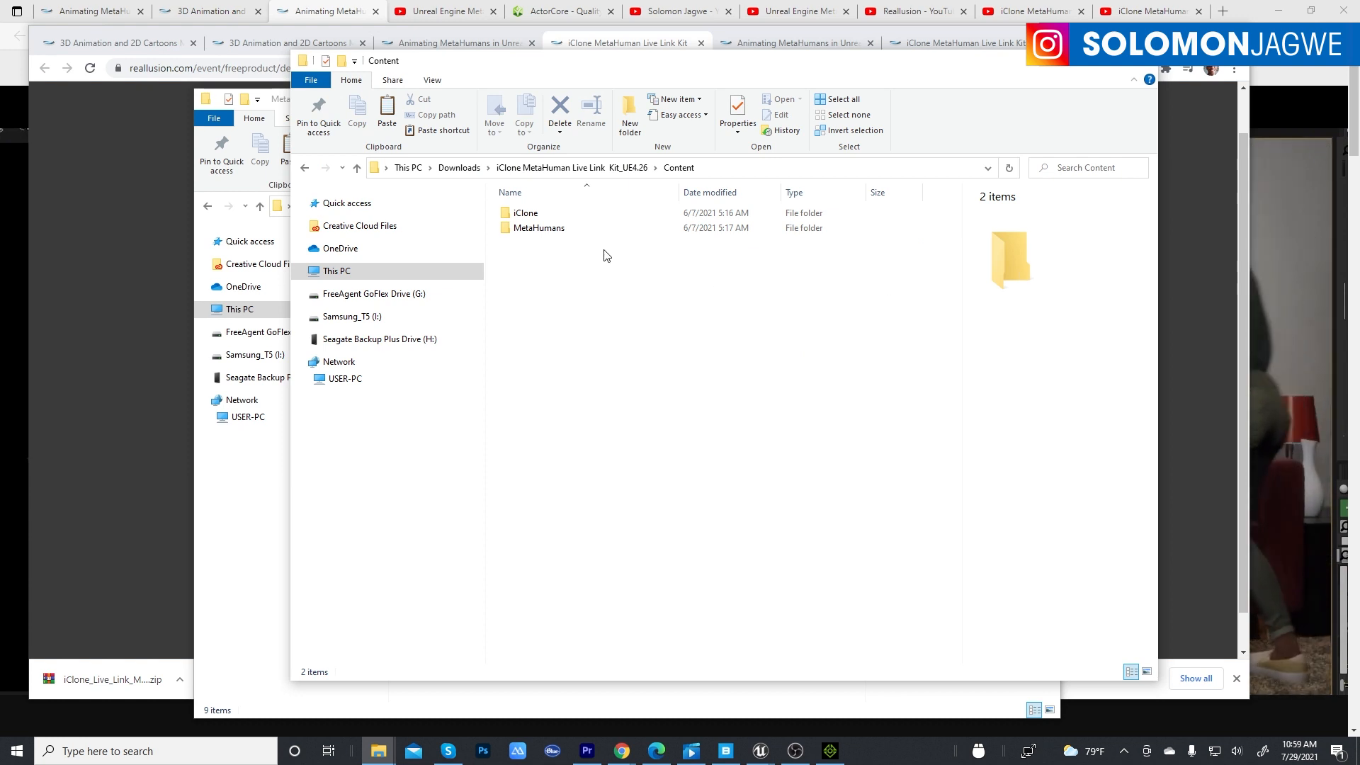
pyautogui.click(578, 228)
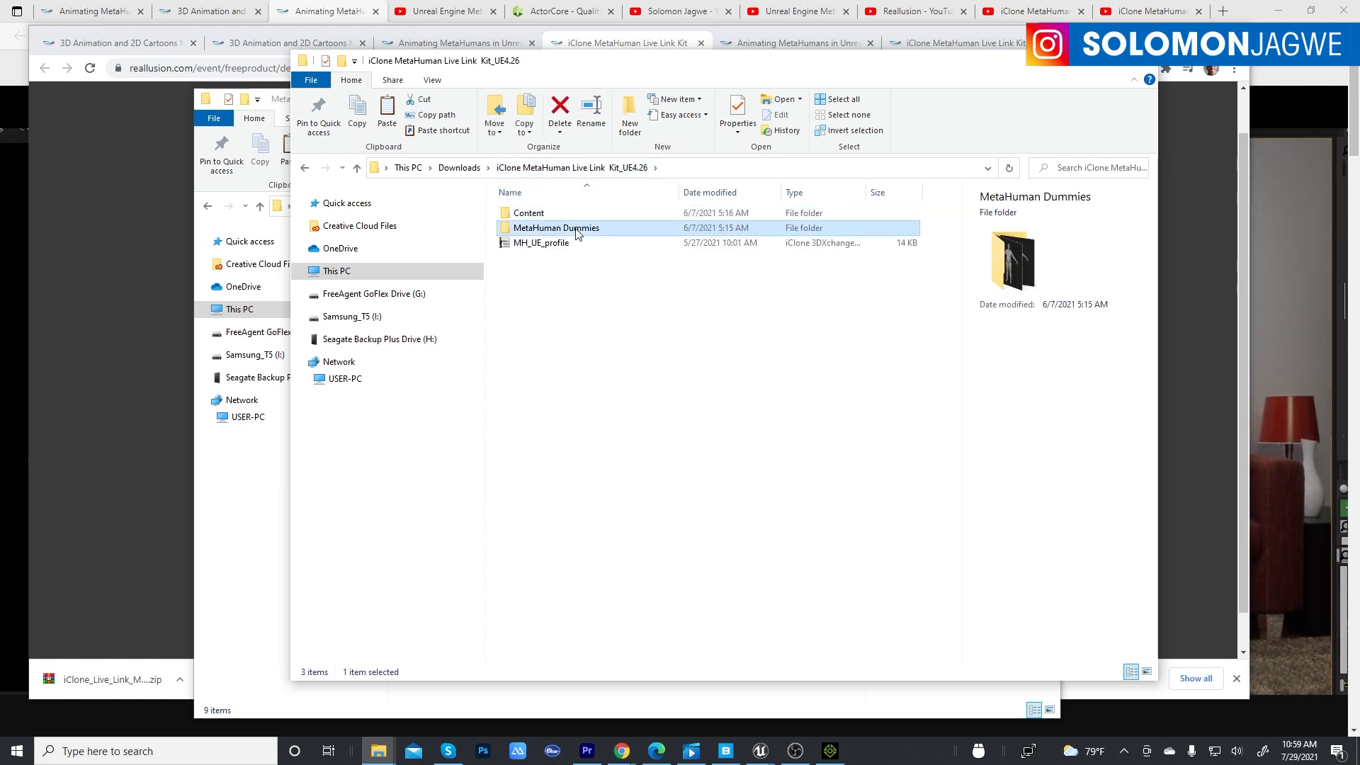
pyautogui.doubleClick(561, 229)
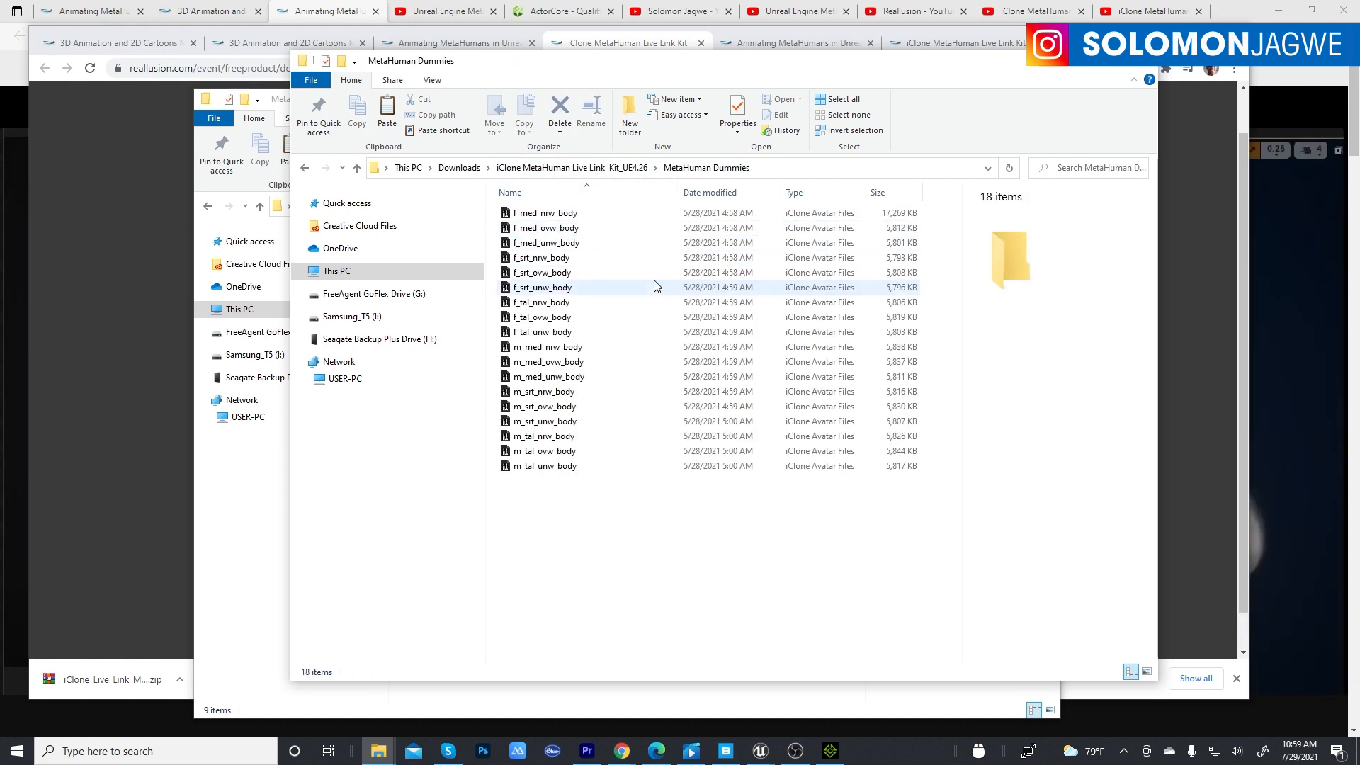
pyautogui.moveTo(616, 533); pyautogui.dragTo(517, 205)
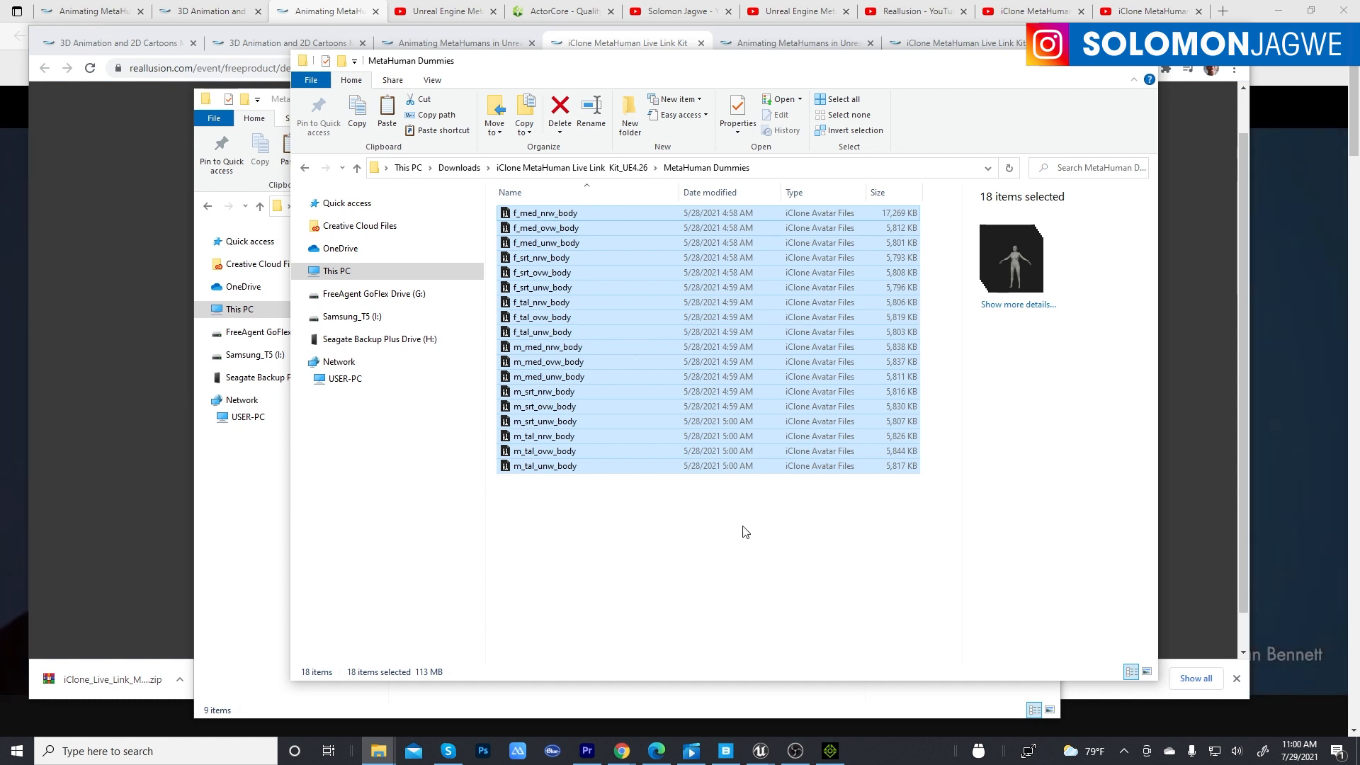
pyautogui.click(730, 547)
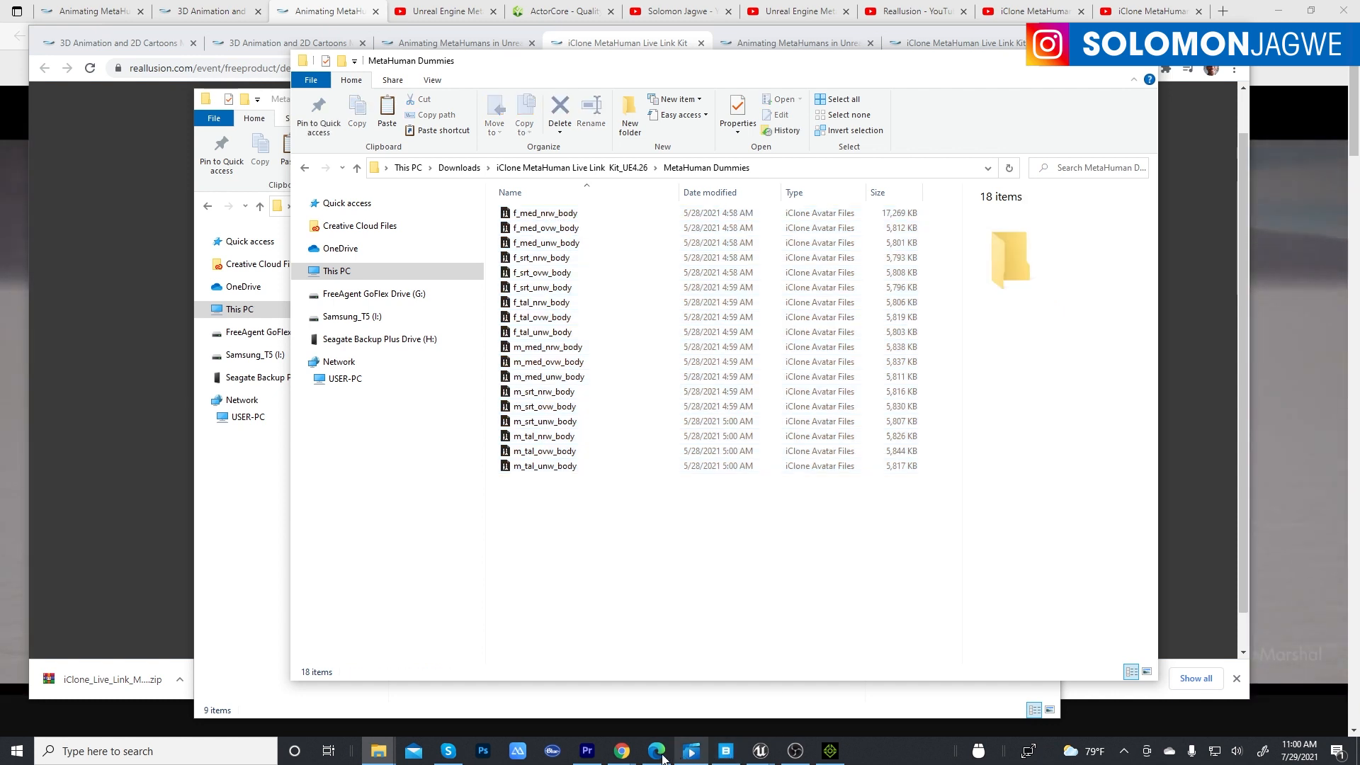
# Switch to MetaHuman Creator, open Moshaana for editing and check which body type the character uses.
pyautogui.moveTo(623, 753)
pyautogui.click(767, 650)
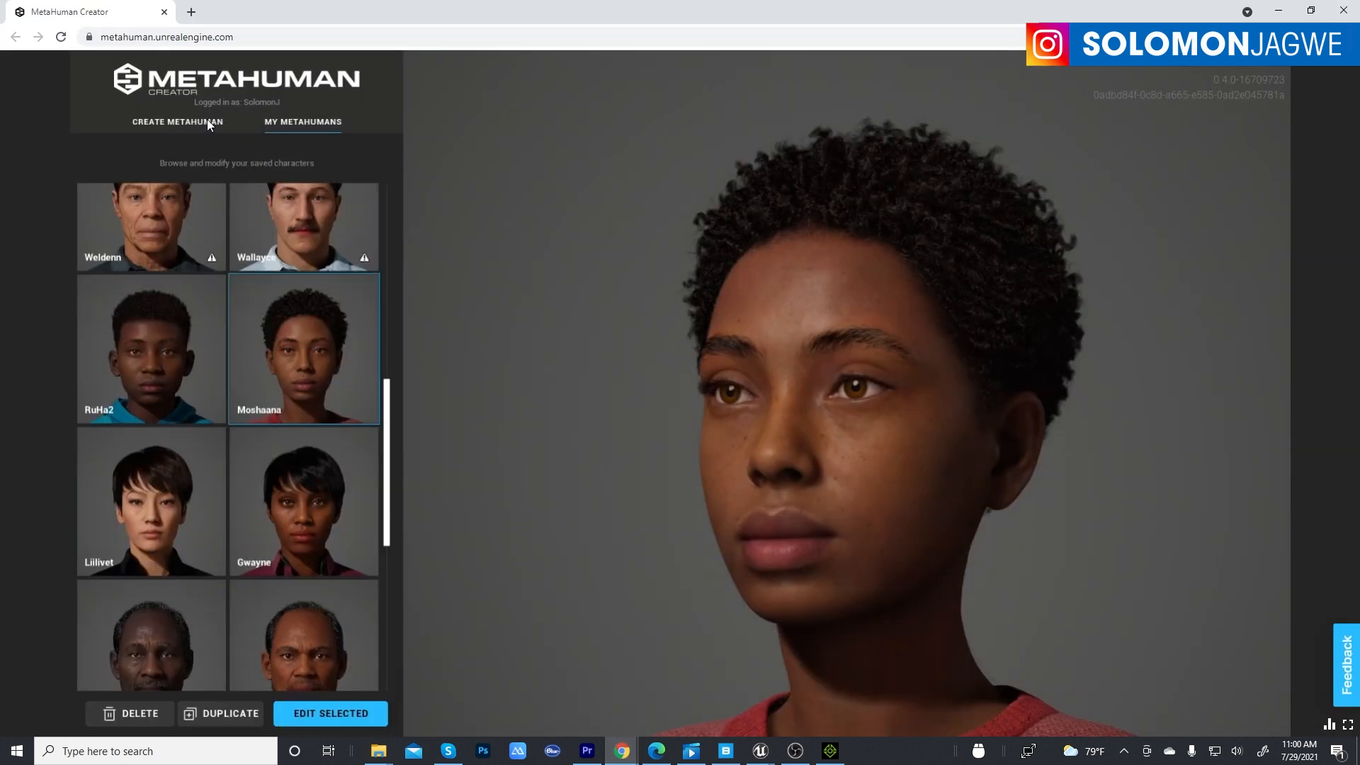
pyautogui.click(232, 711)
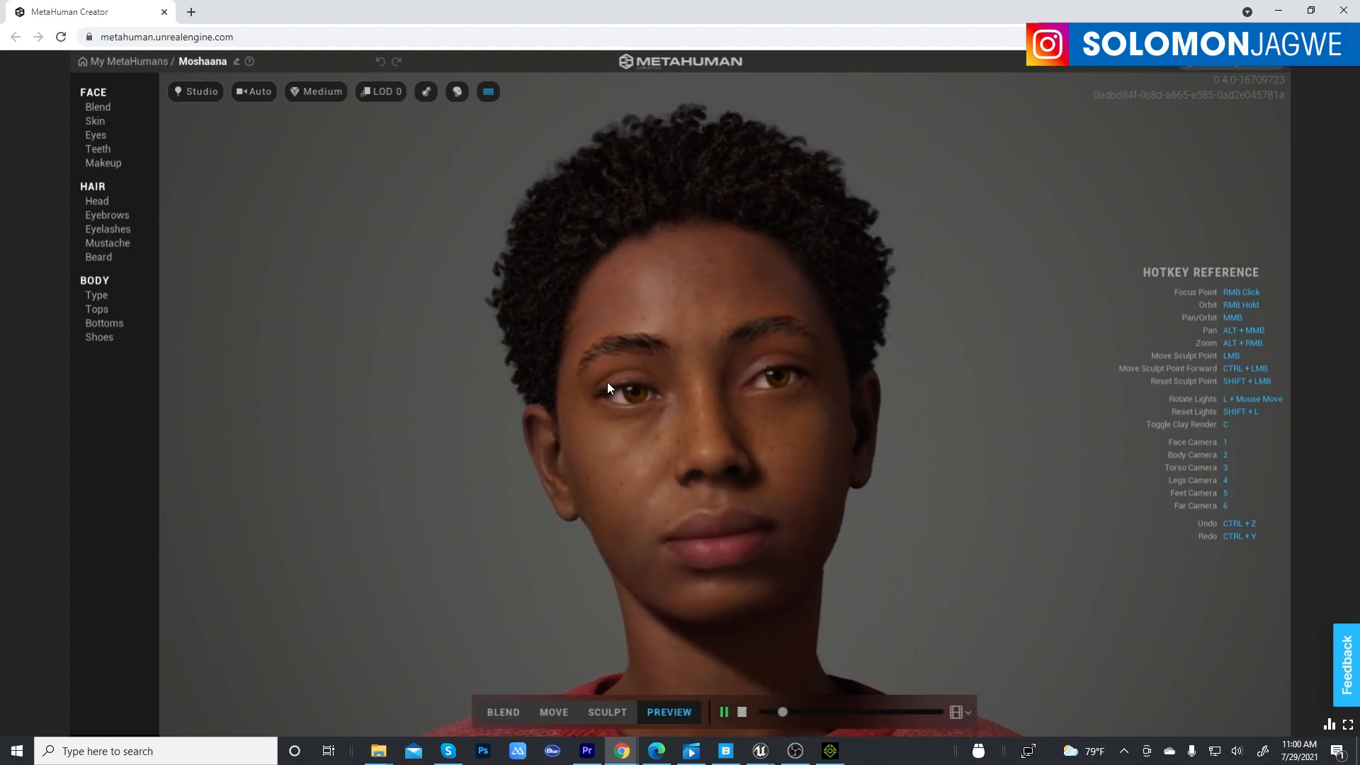
pyautogui.click(100, 293)
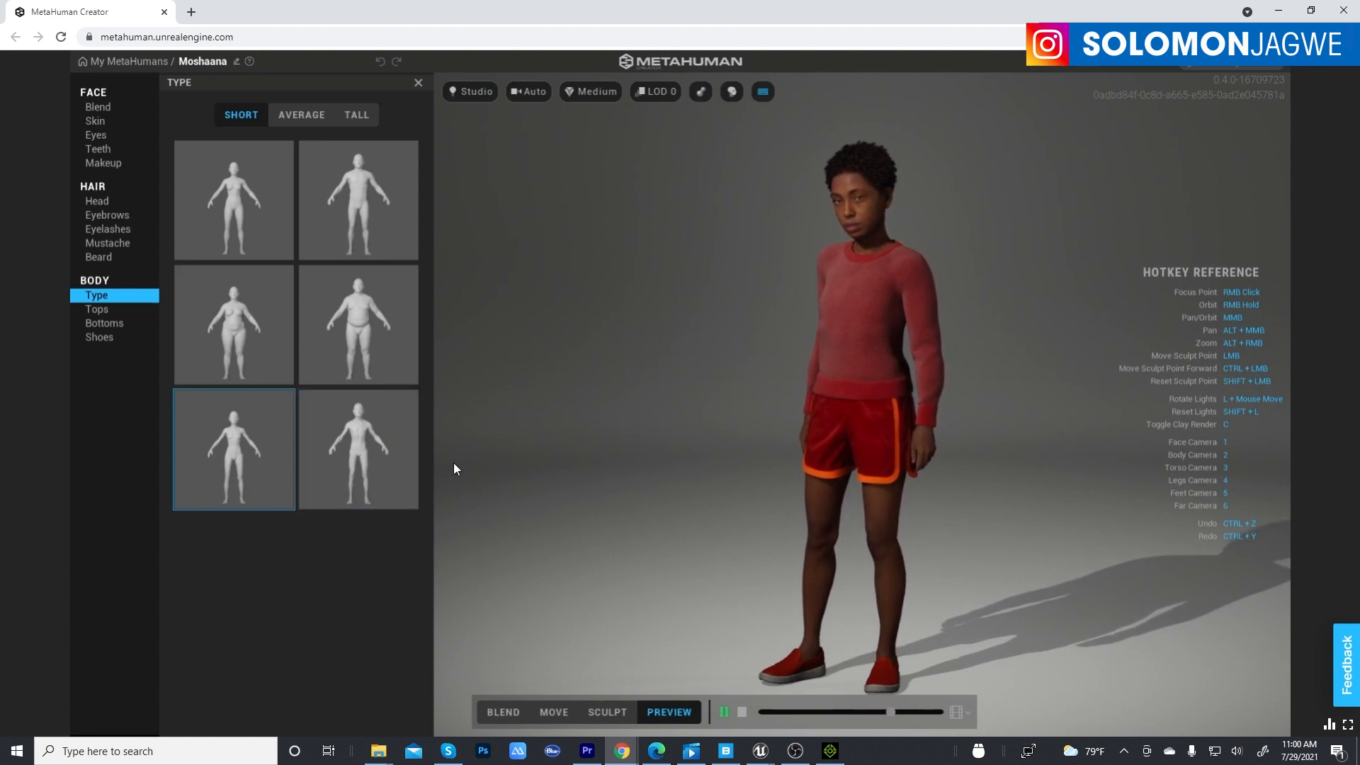
# Return to the MetaHuman Dummies folder and compare the f_srt_nrw_body and f_srt_unw_body avatar previews.
pyautogui.click(1283, 14)
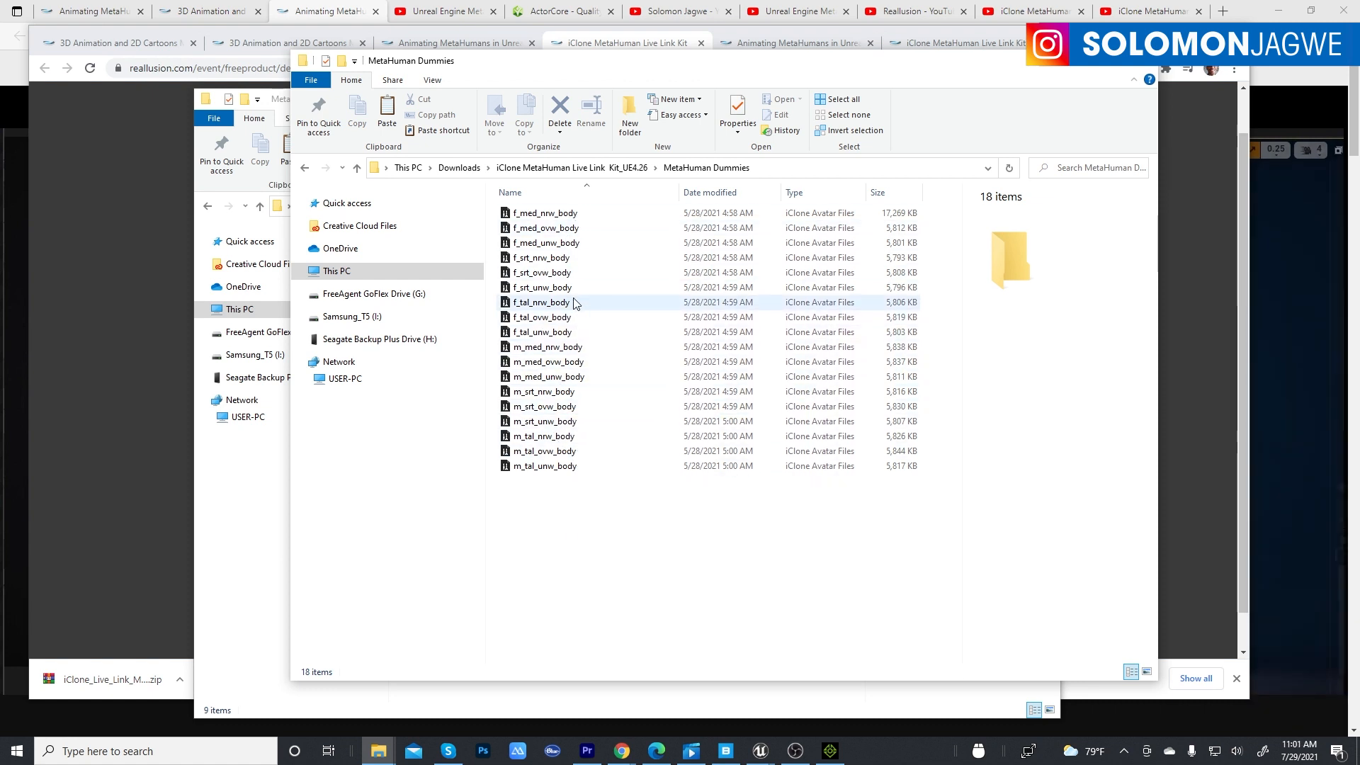
pyautogui.click(525, 263)
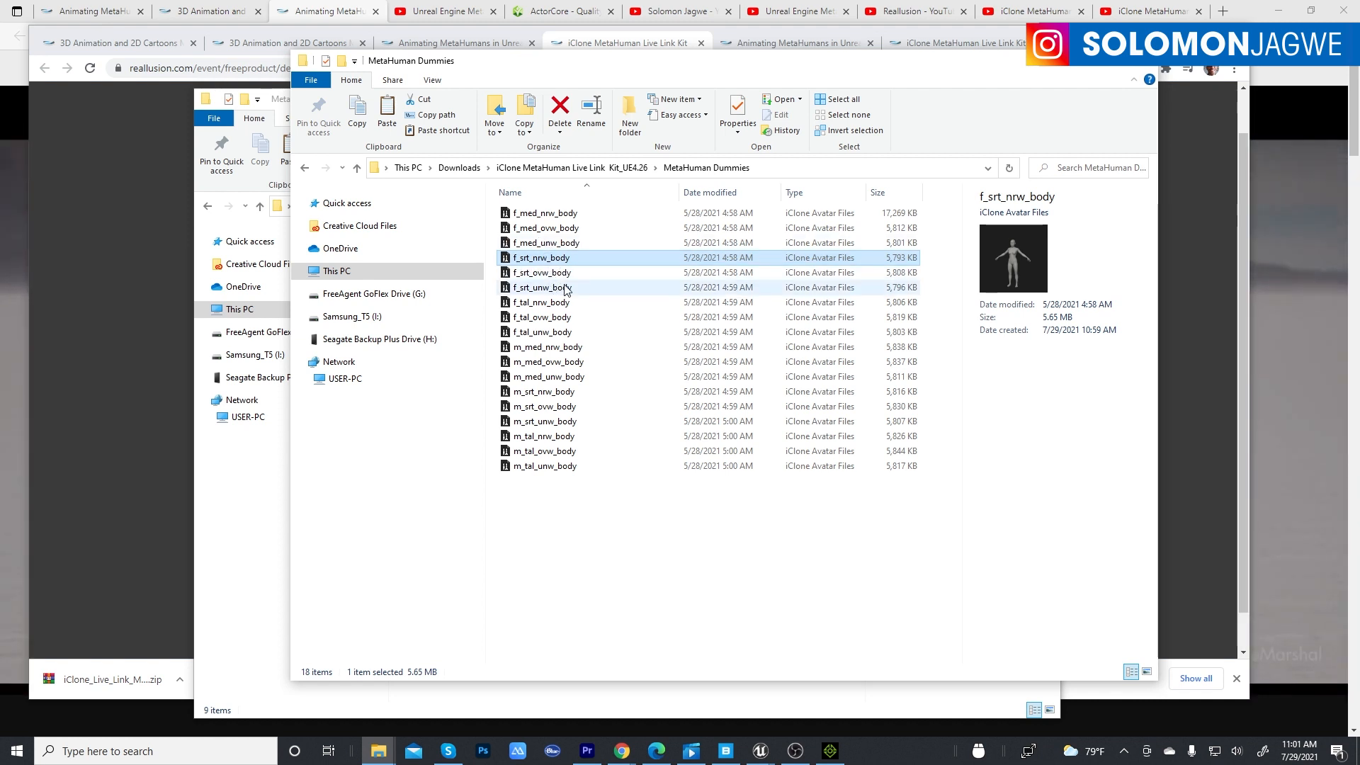
pyautogui.click(543, 289)
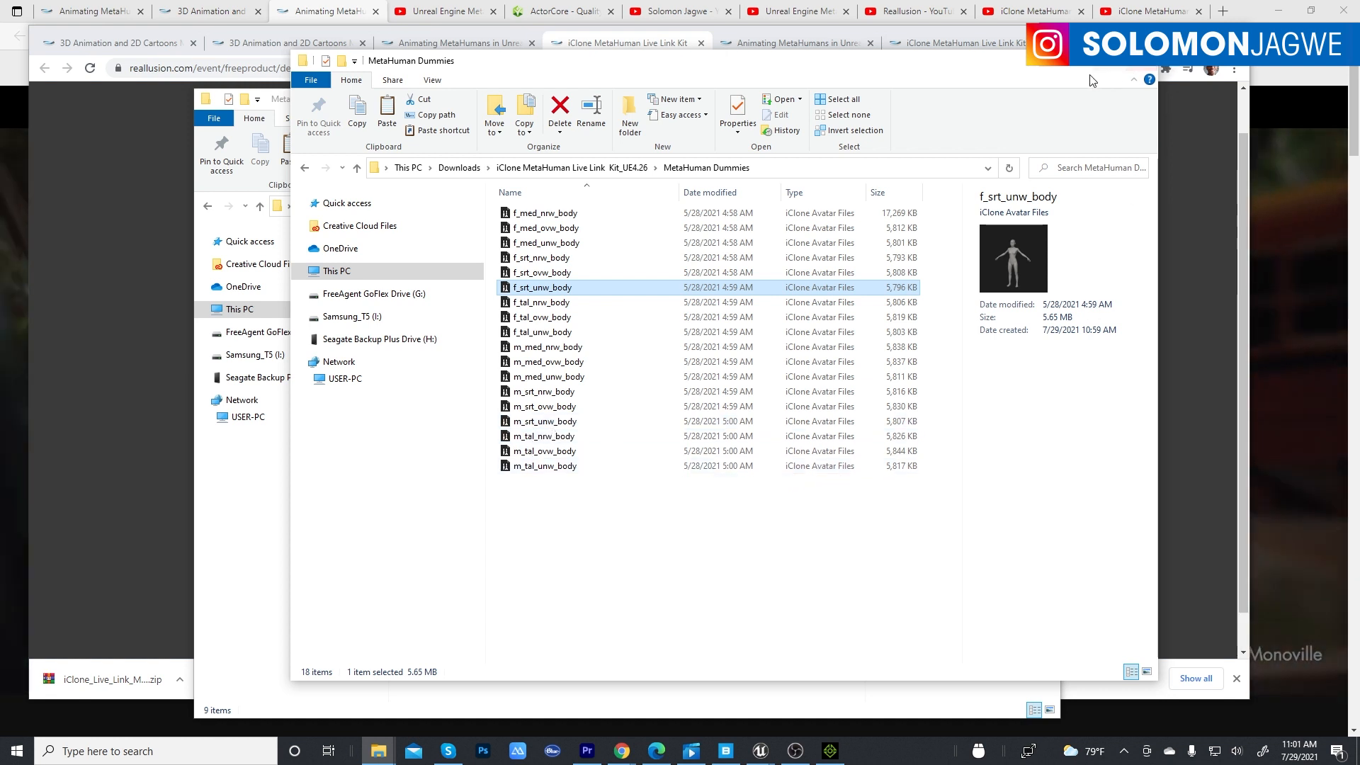
# Go back up to the Downloads folder and put away both File Explorer windows to return to the kit's download page.
pyautogui.click(581, 169)
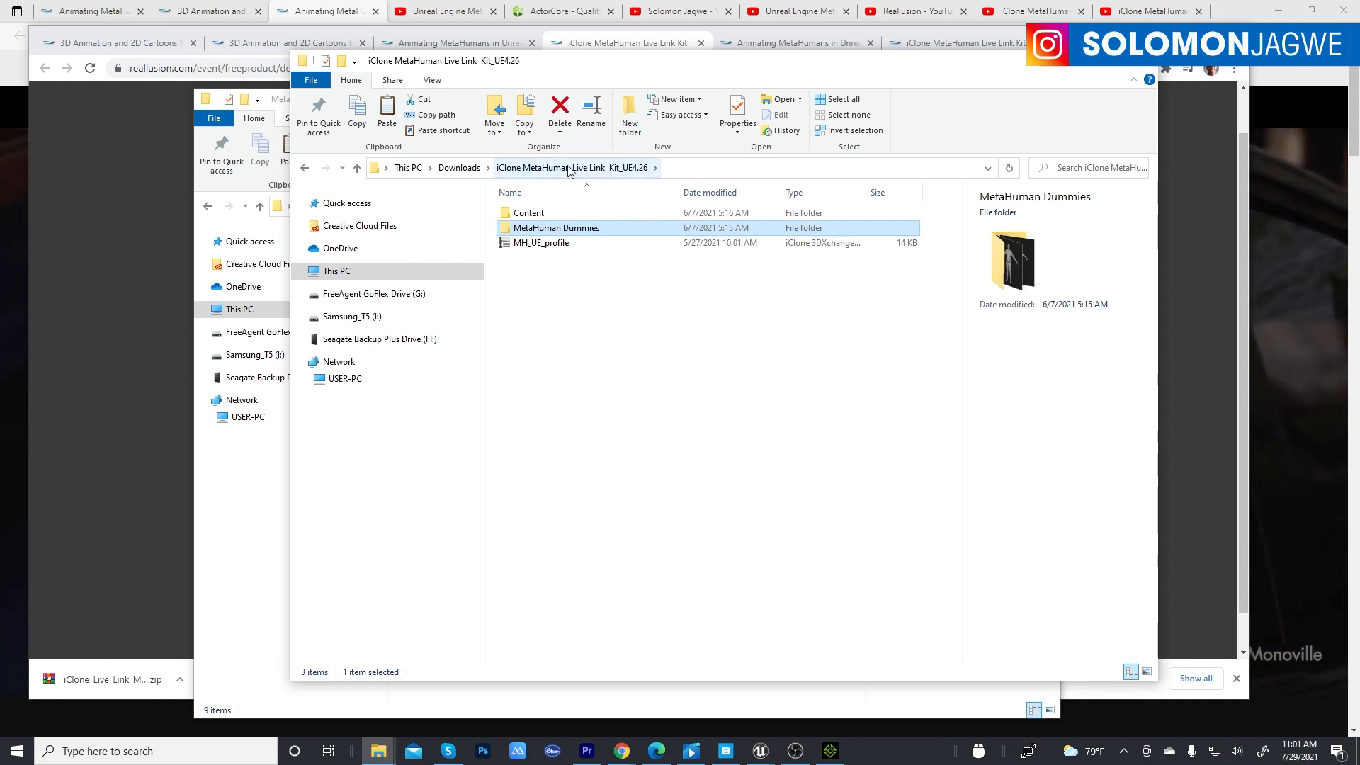
pyautogui.click(459, 168)
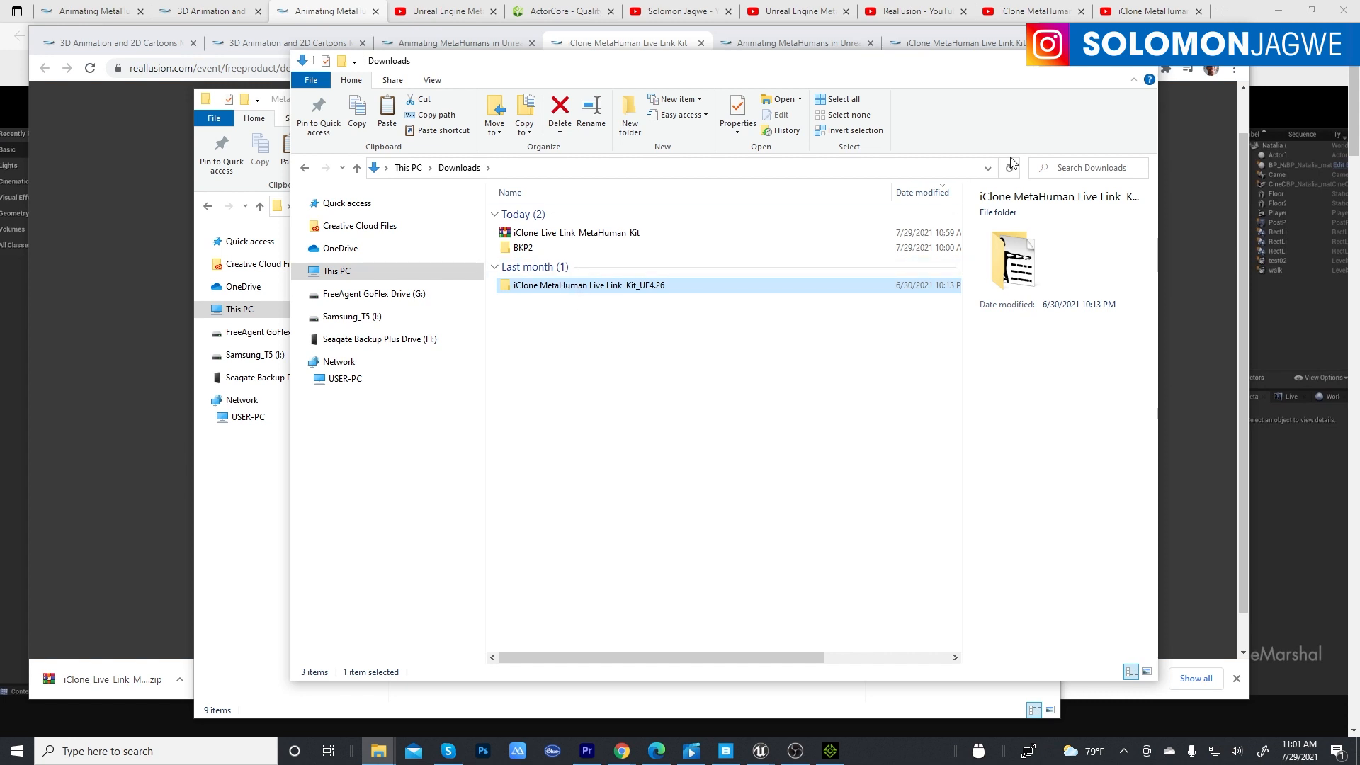
pyautogui.click(1082, 66)
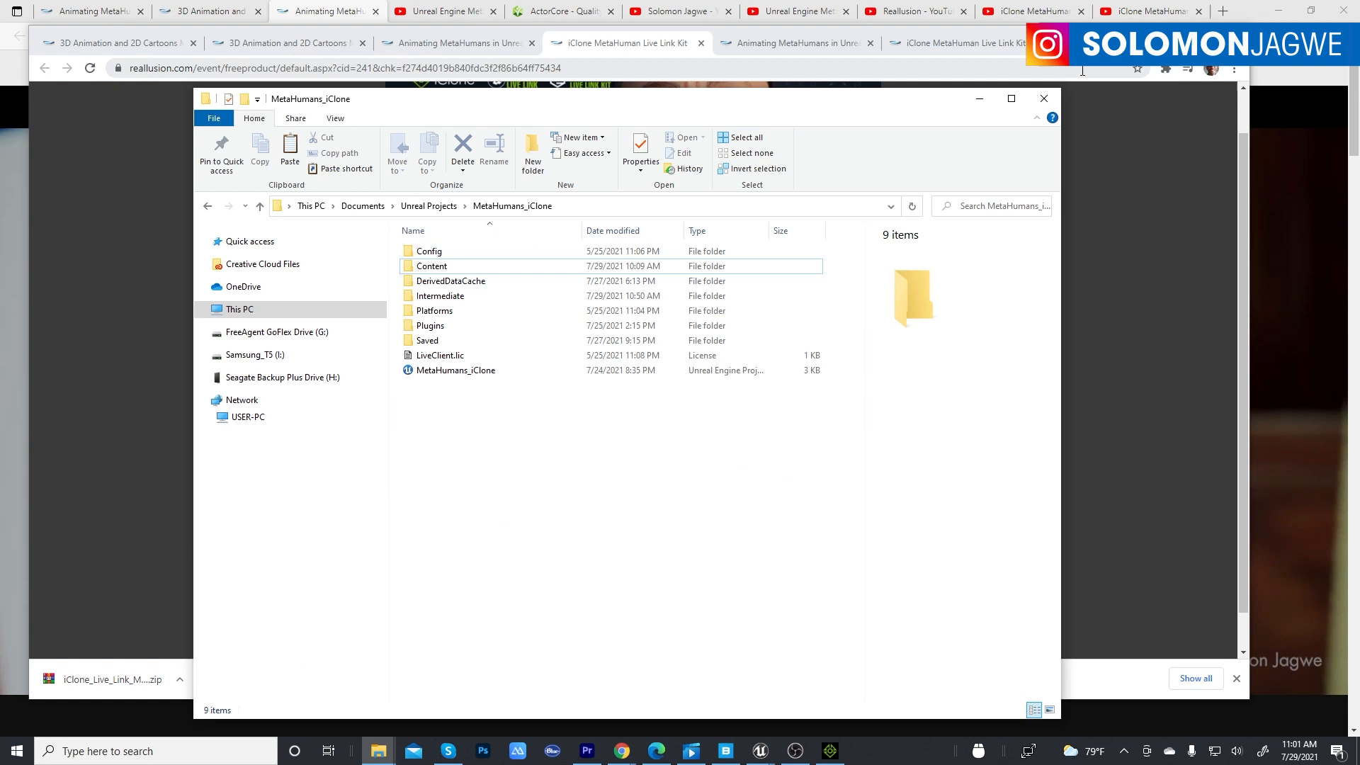
pyautogui.click(981, 99)
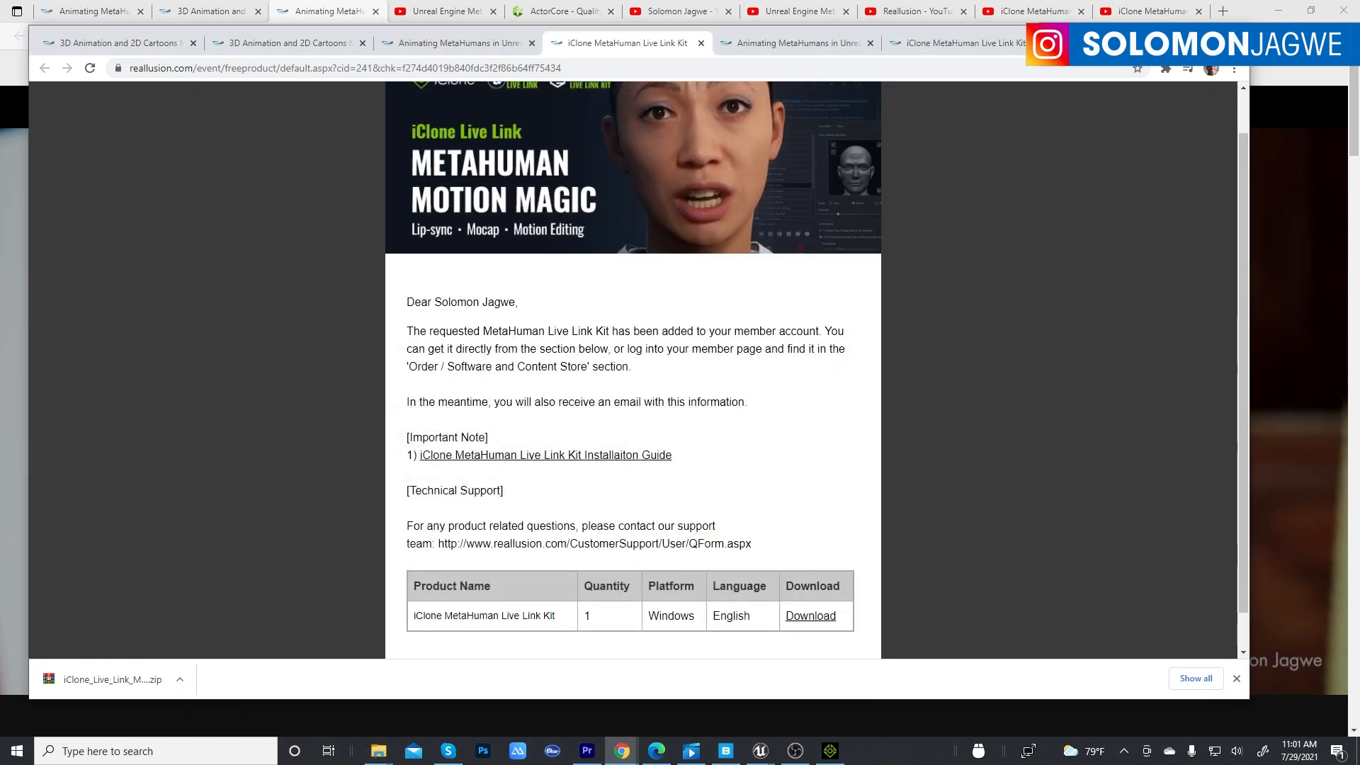
# Put the browser page away, switch to iClone, and bring up the Downloads folder window in File Explorer.
pyautogui.click(1168, 37)
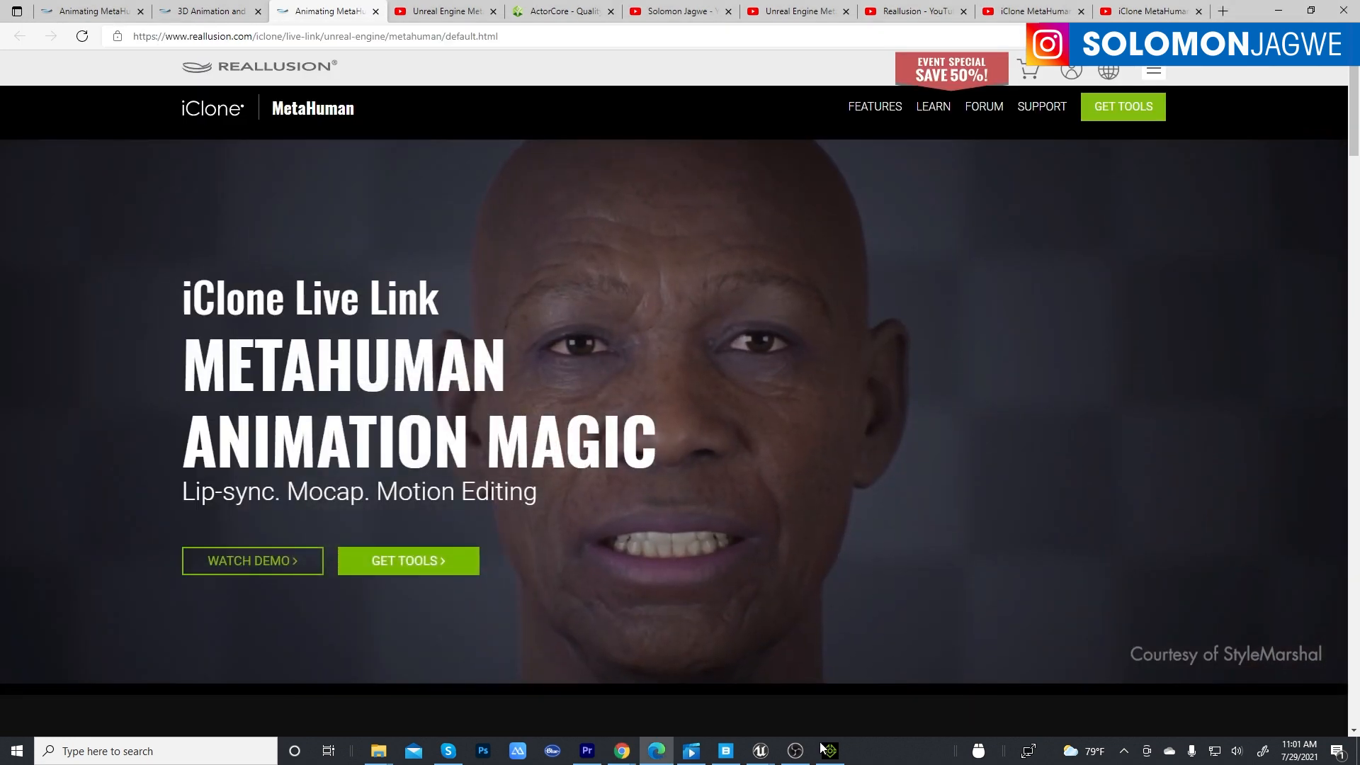
pyautogui.click(828, 750)
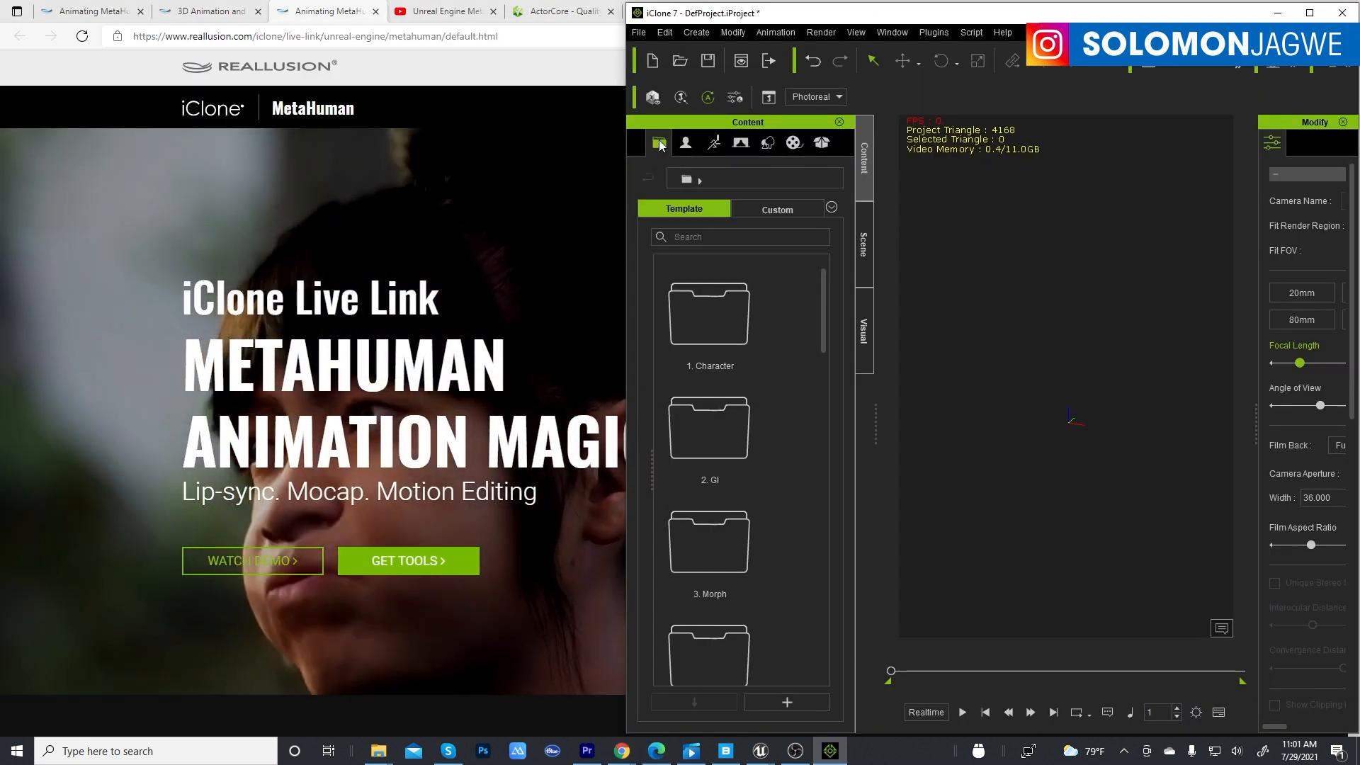
pyautogui.click(388, 745)
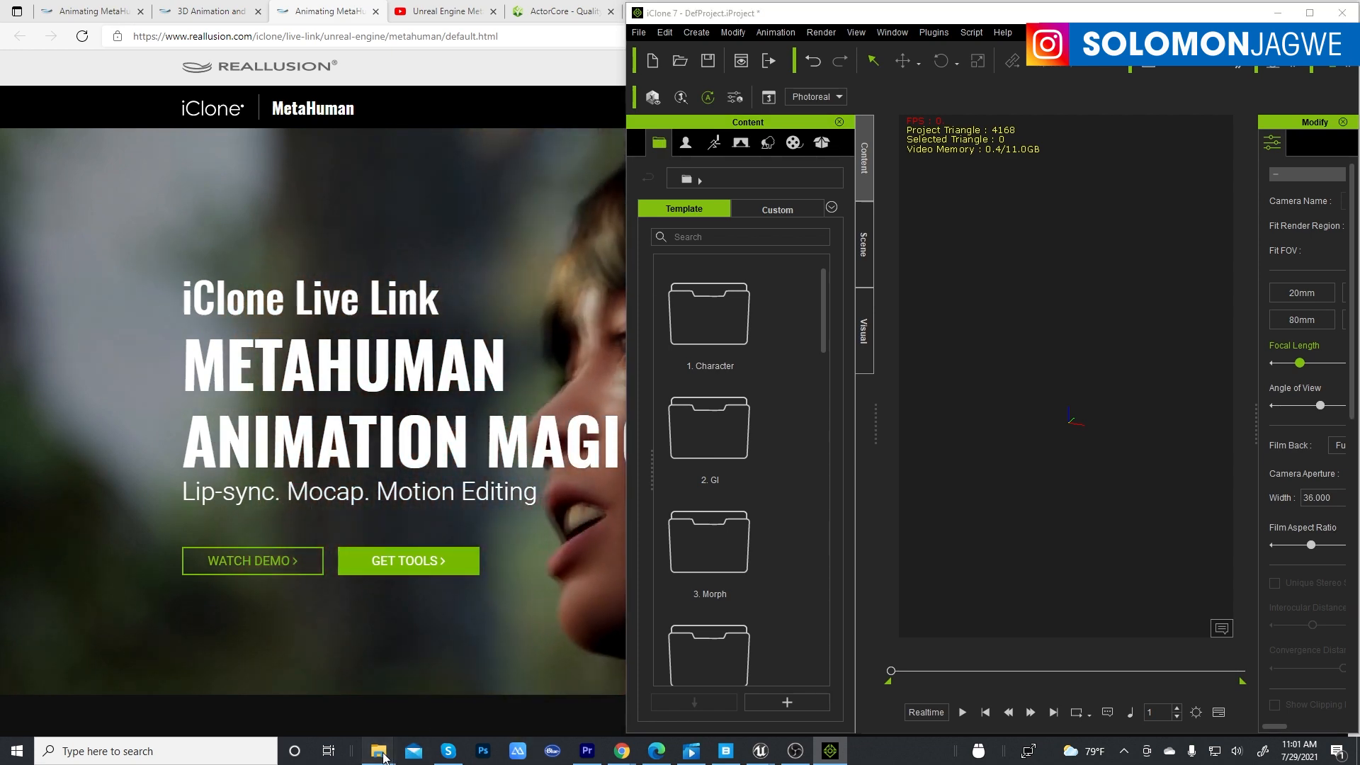
pyautogui.click(428, 643)
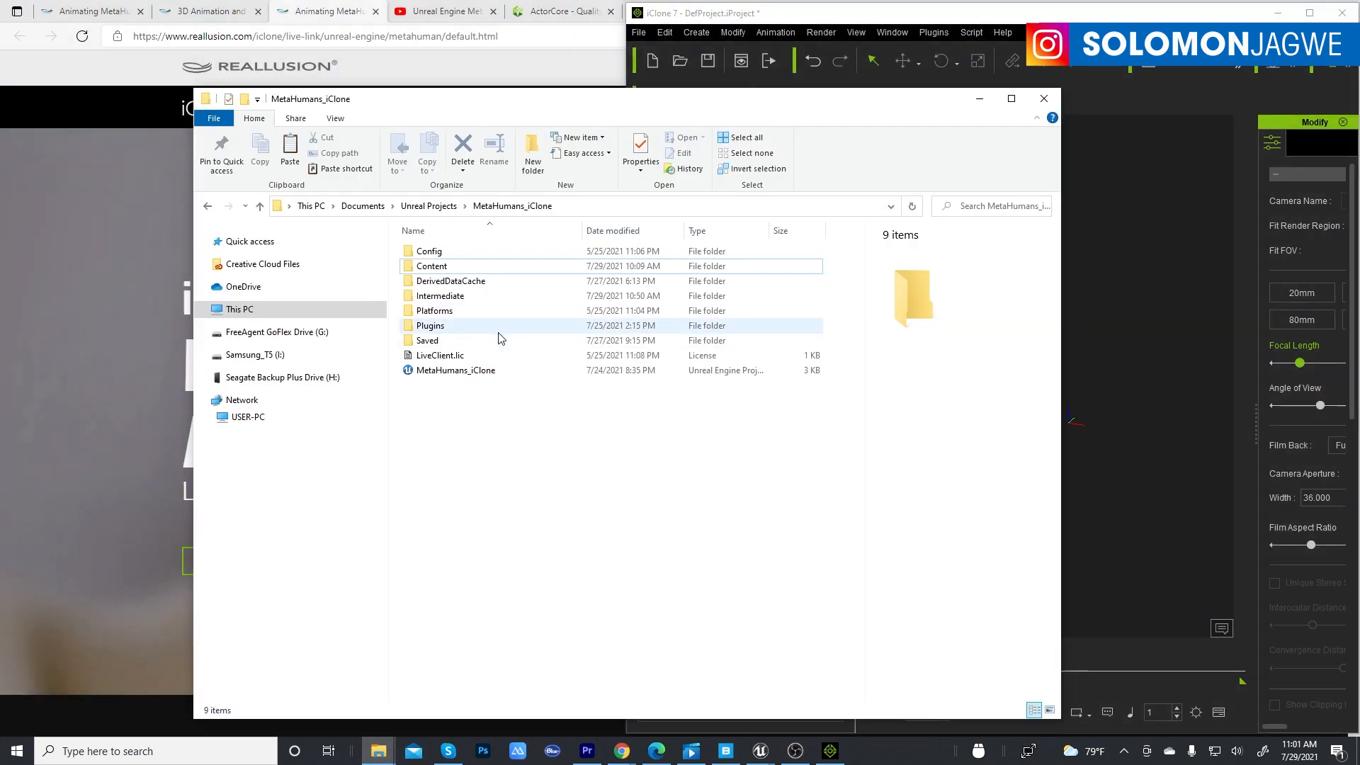
pyautogui.click(375, 751)
pyautogui.click(316, 659)
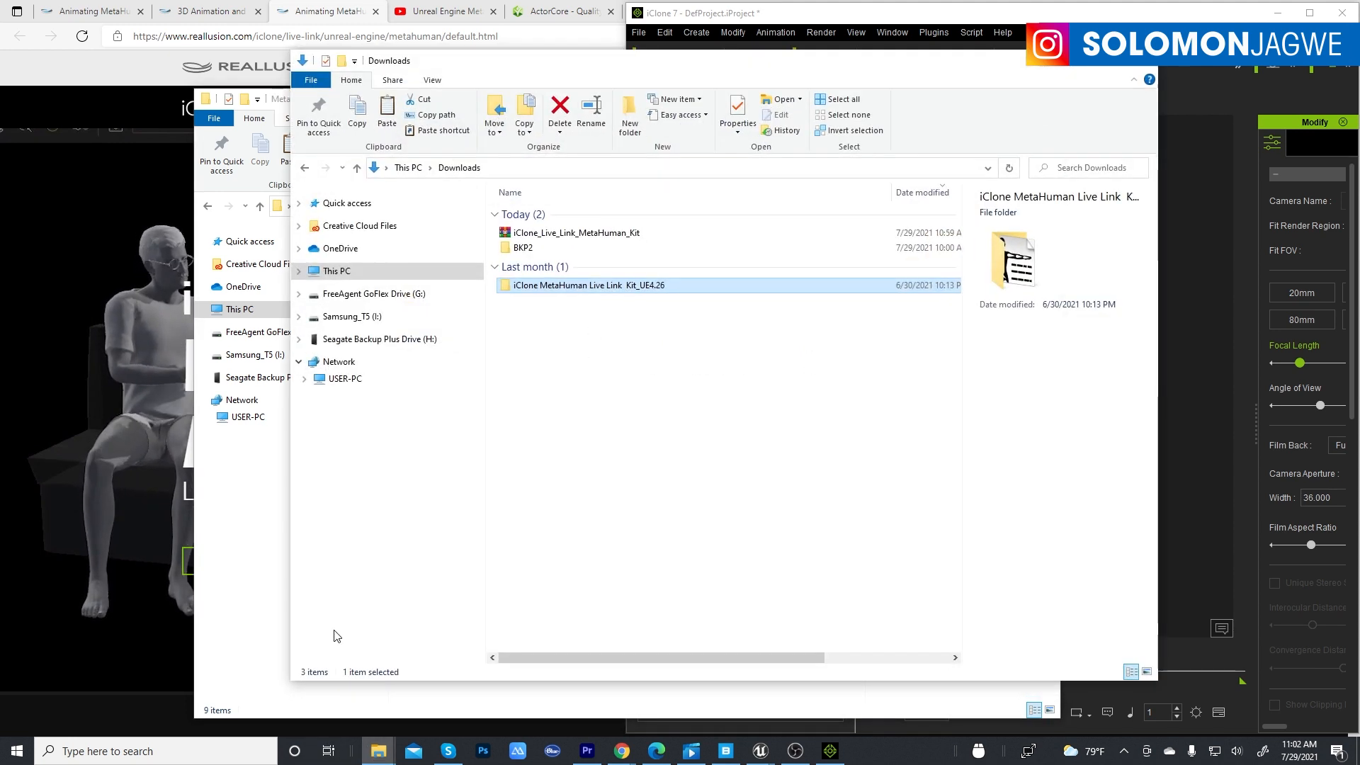
# Copy the MetaHuman Dummies folder from the extracted iClone MetaHuman Live Link Kit_UE4.26 folder.
pyautogui.doubleClick(556, 285)
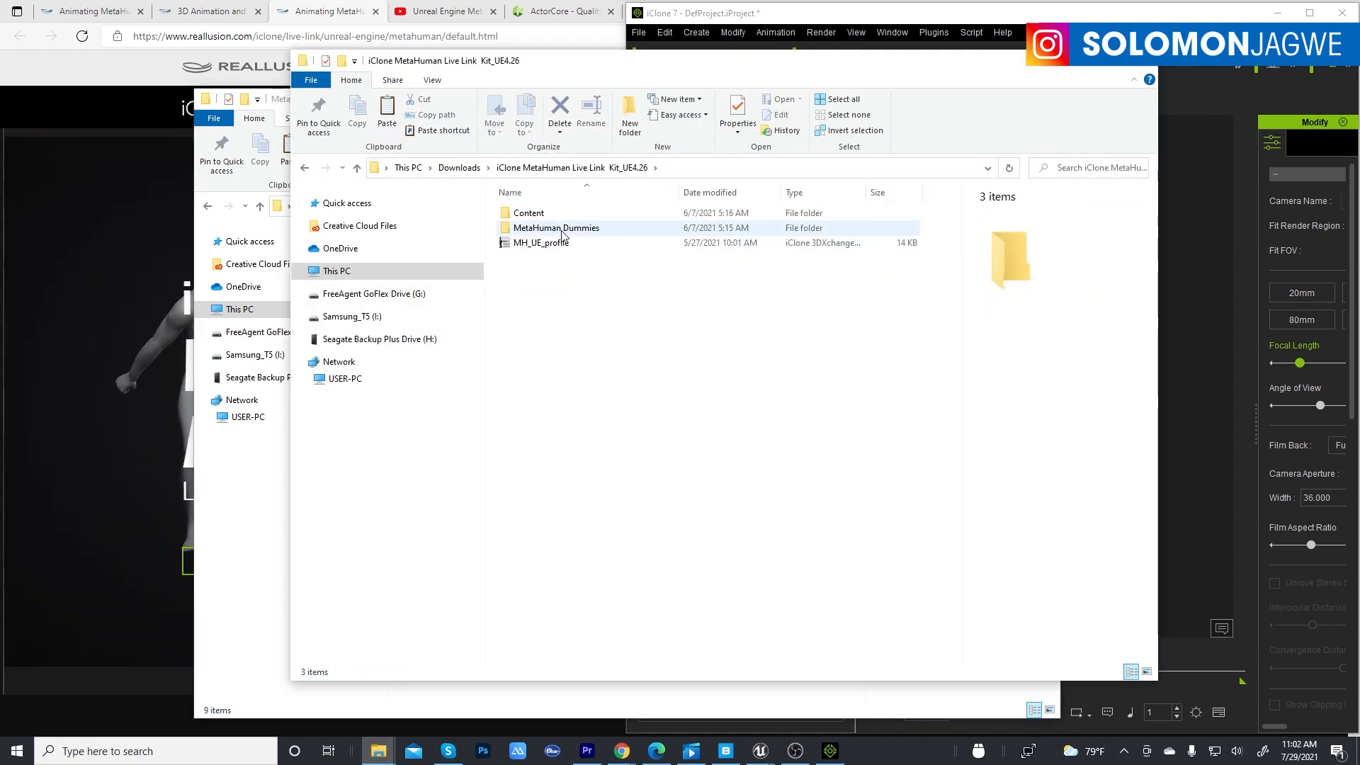
pyautogui.click(563, 228)
pyautogui.doubleClick(558, 229)
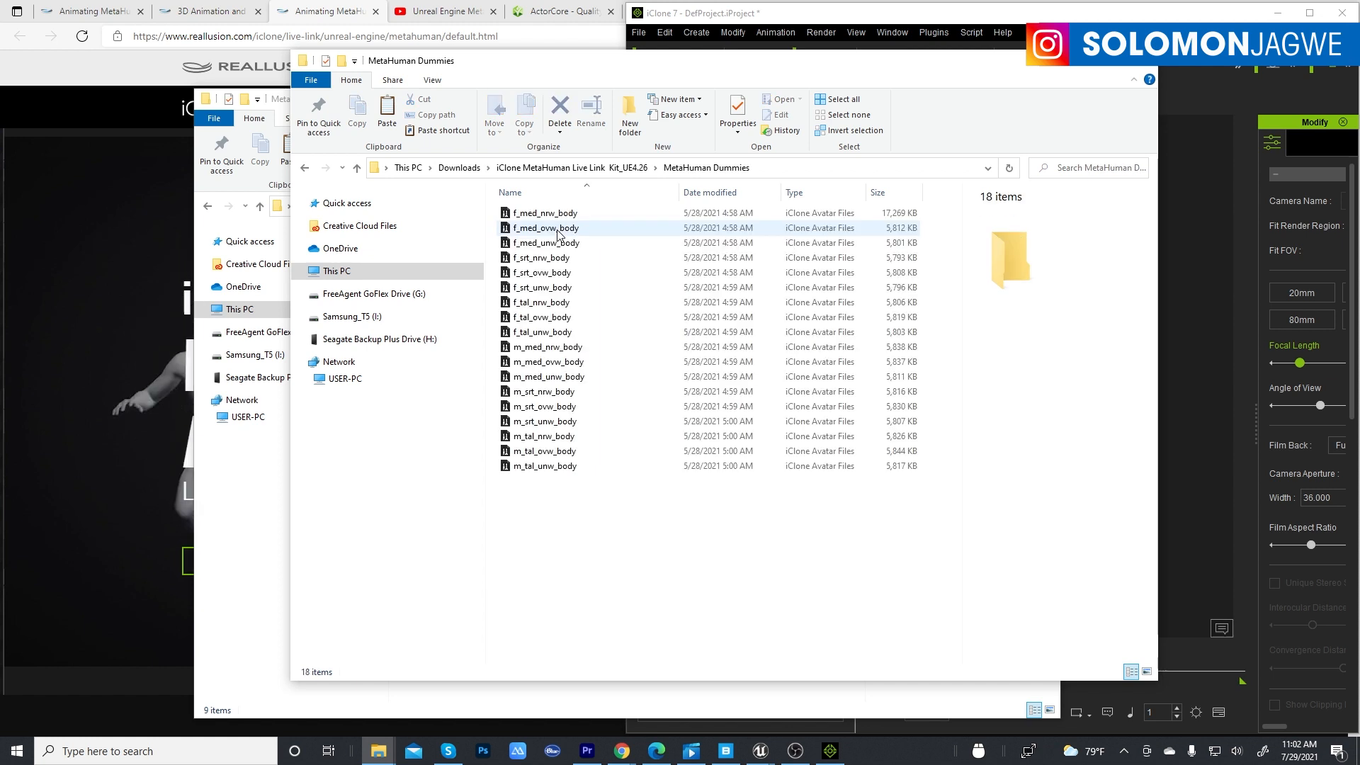
pyautogui.click(626, 168)
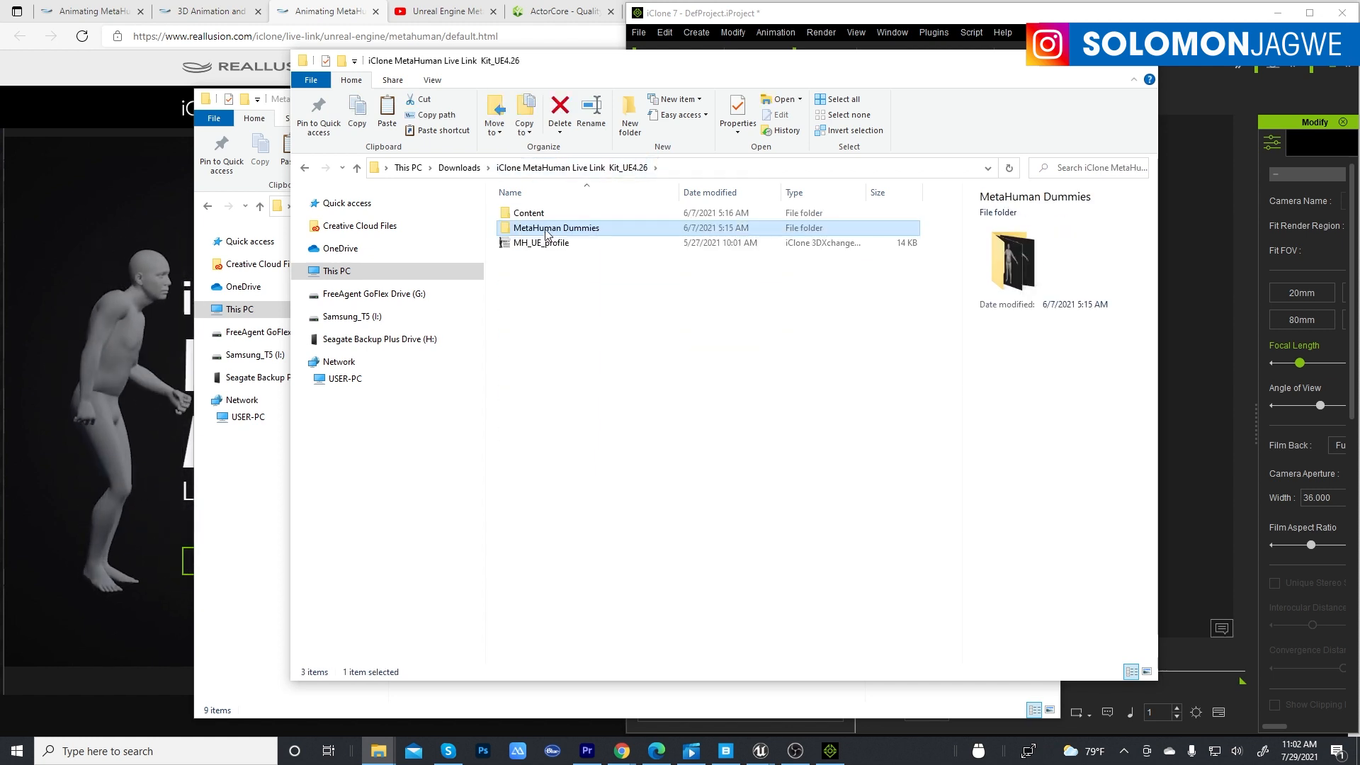
pyautogui.rightClick(542, 227)
pyautogui.click(578, 526)
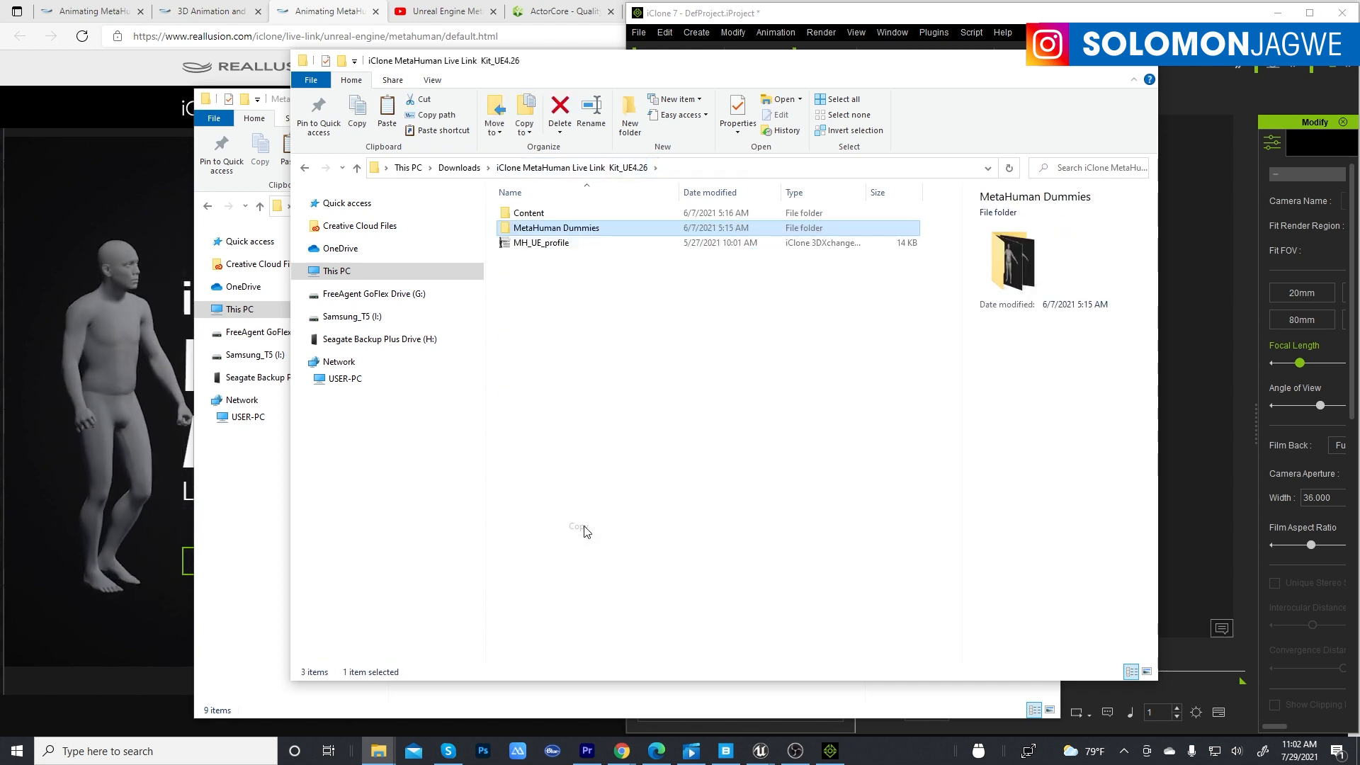
# Switch to iClone, browse the custom Avatar content to the 2021 folder and locate that folder on disk.
pyautogui.click(1088, 14)
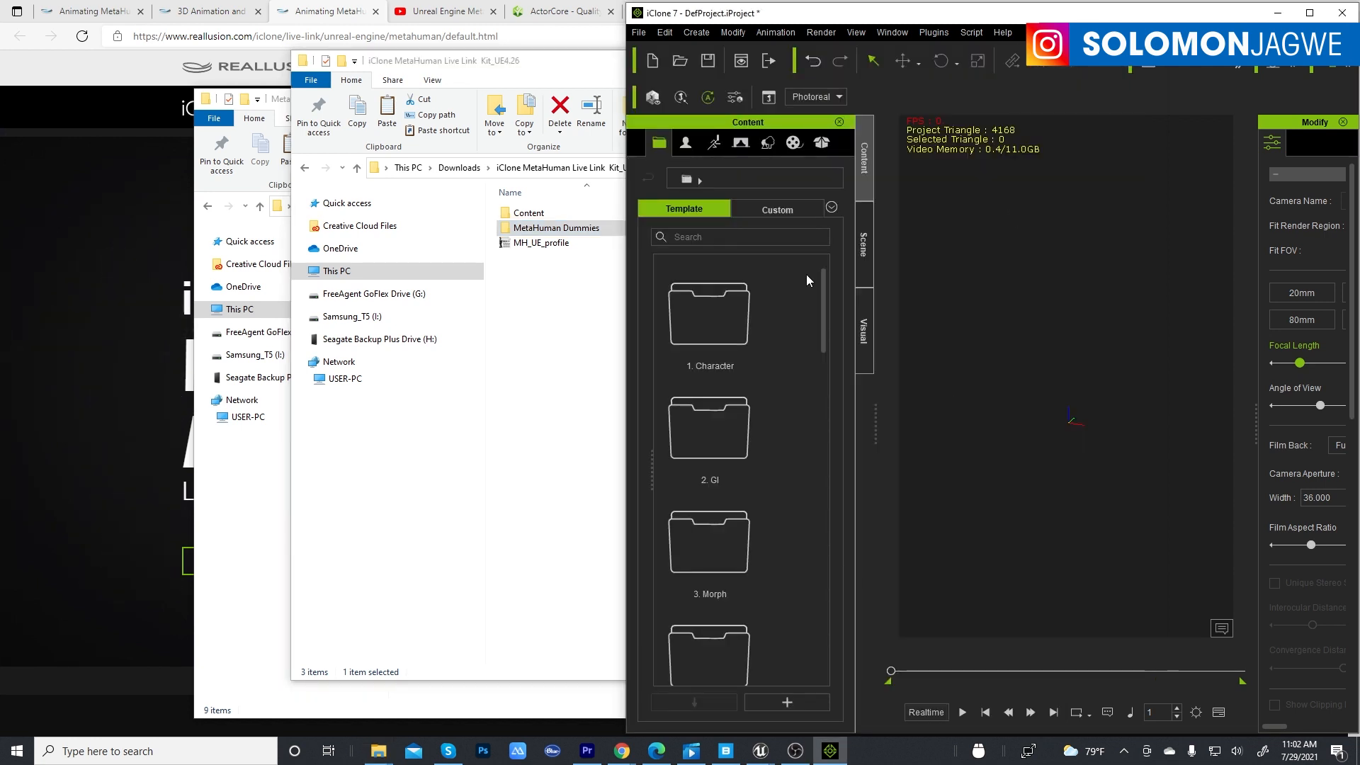
pyautogui.click(686, 143)
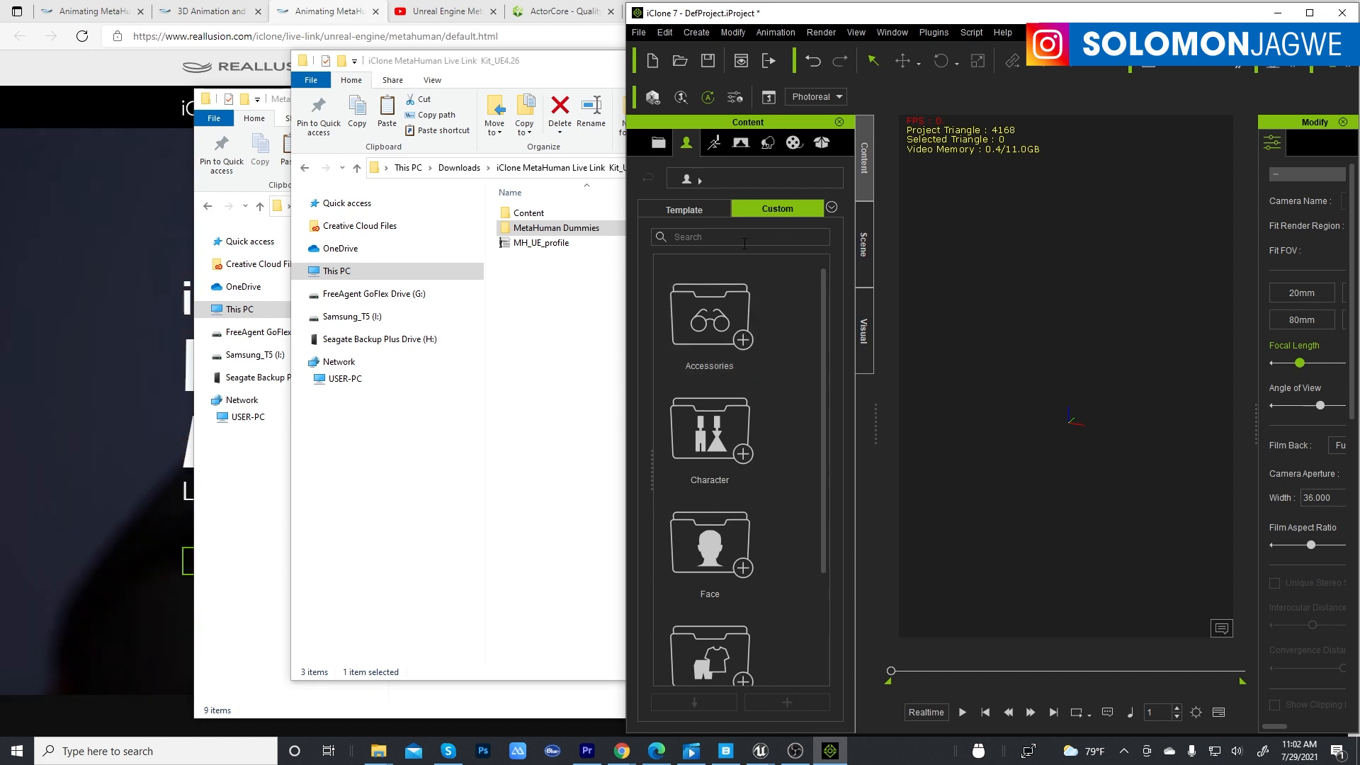
pyautogui.click(689, 213)
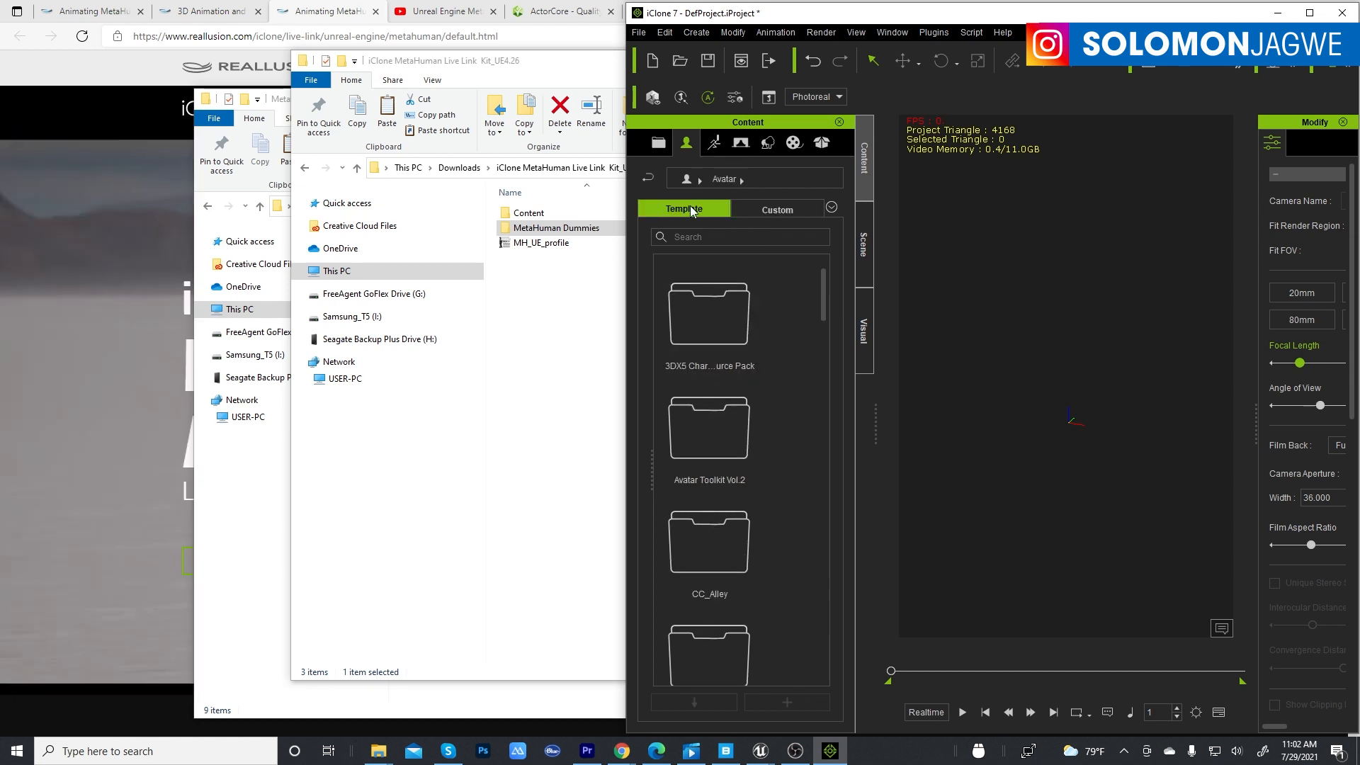
pyautogui.click(775, 213)
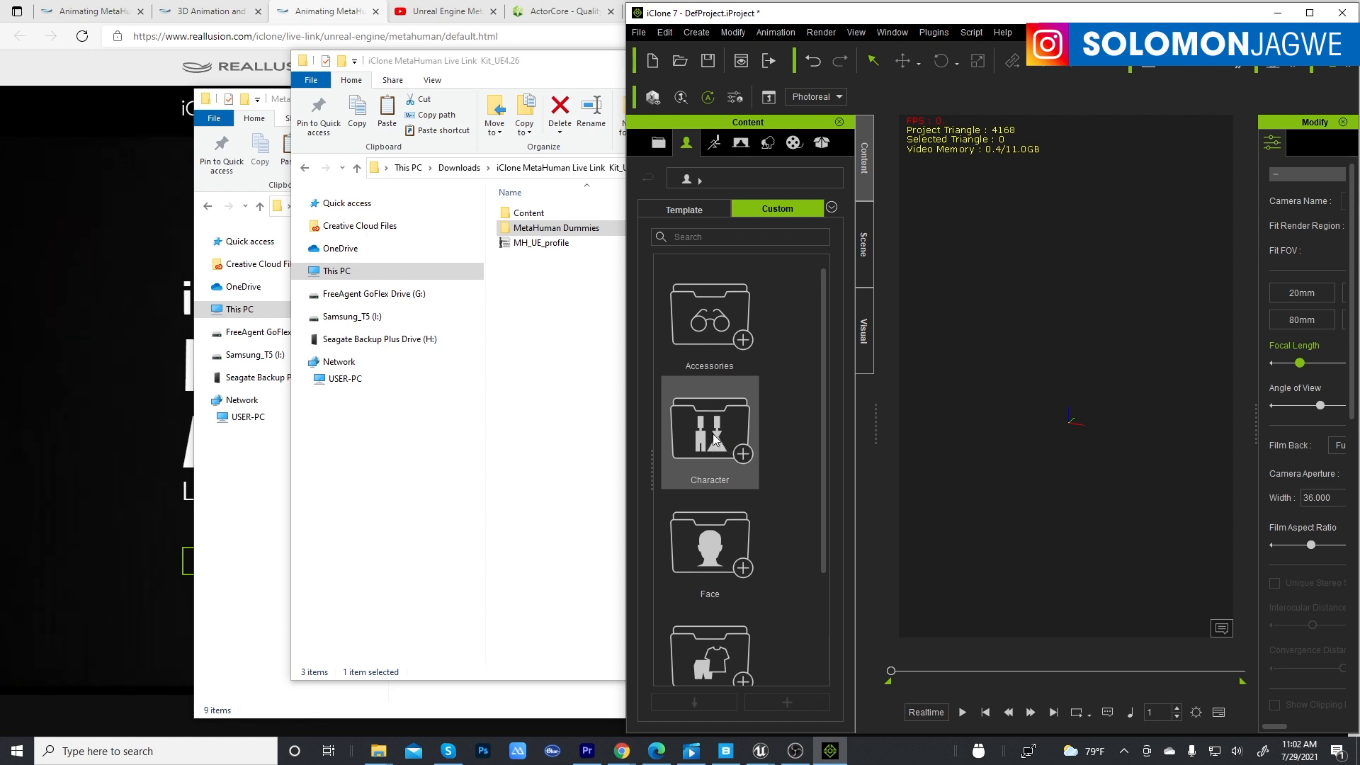
pyautogui.doubleClick(713, 435)
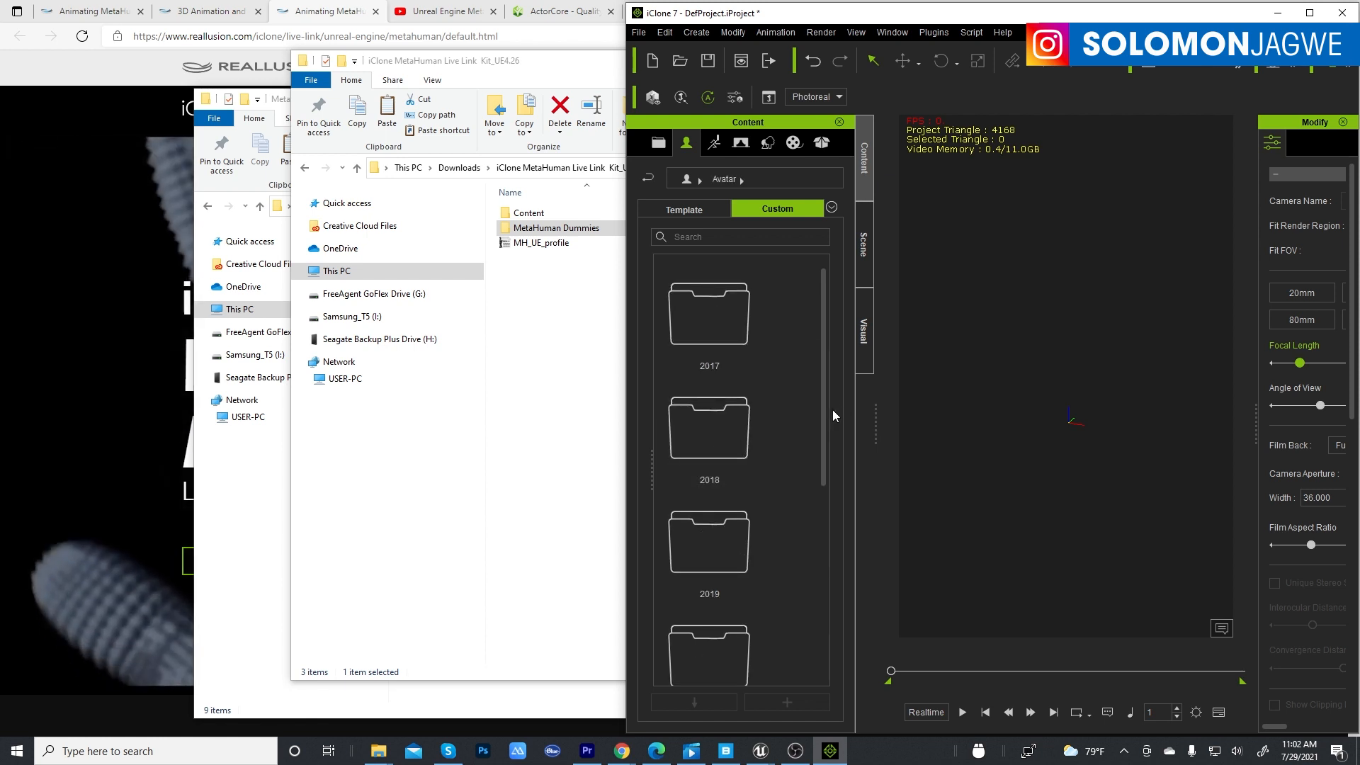
pyautogui.moveTo(826, 405); pyautogui.dragTo(835, 575)
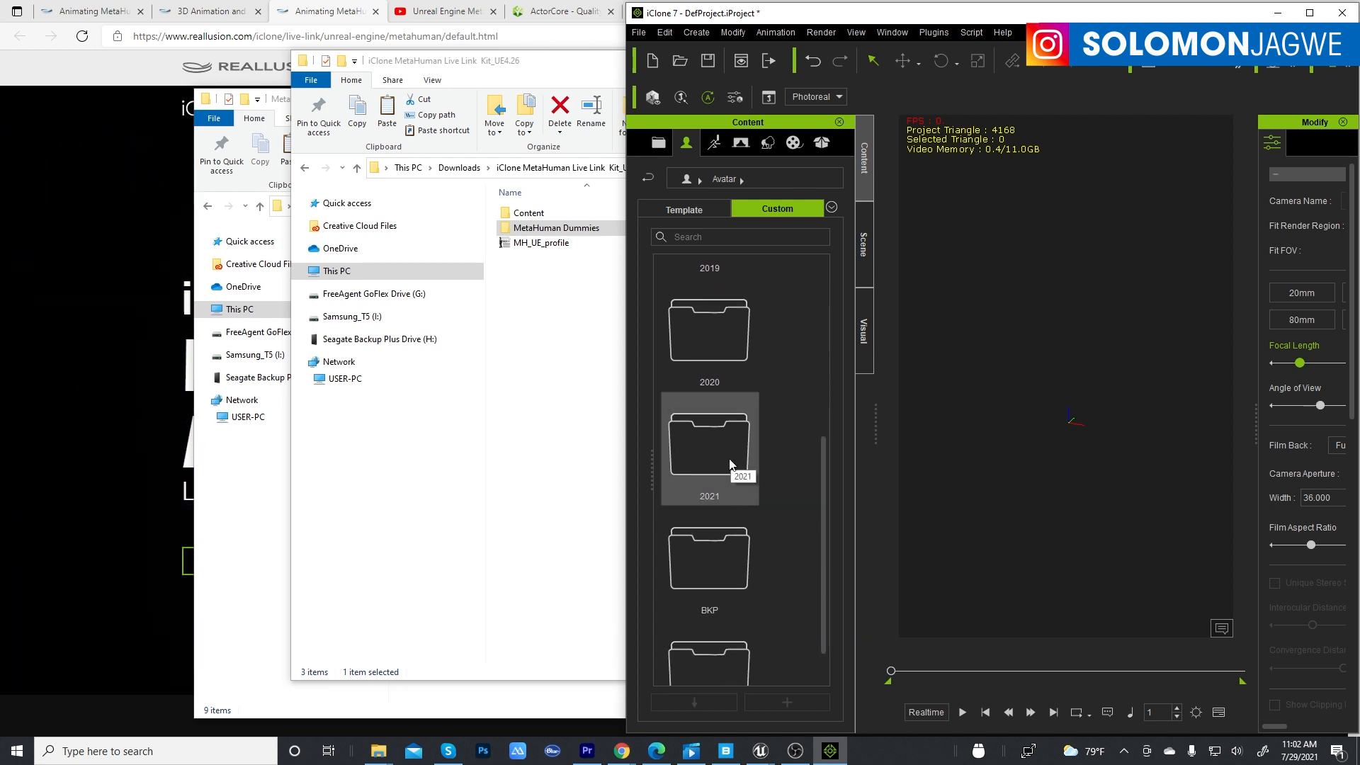
pyautogui.moveTo(822, 470); pyautogui.dragTo(826, 499)
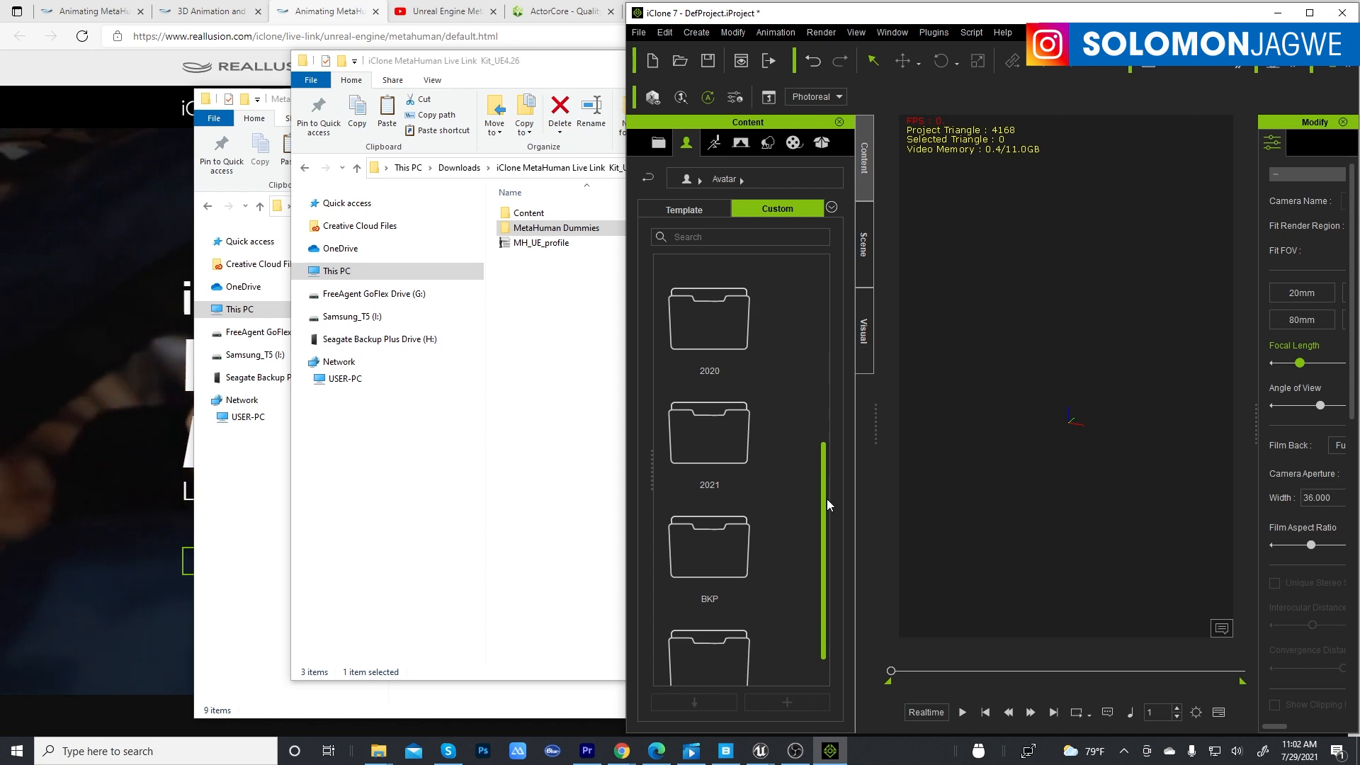
pyautogui.doubleClick(712, 445)
pyautogui.rightClick(776, 383)
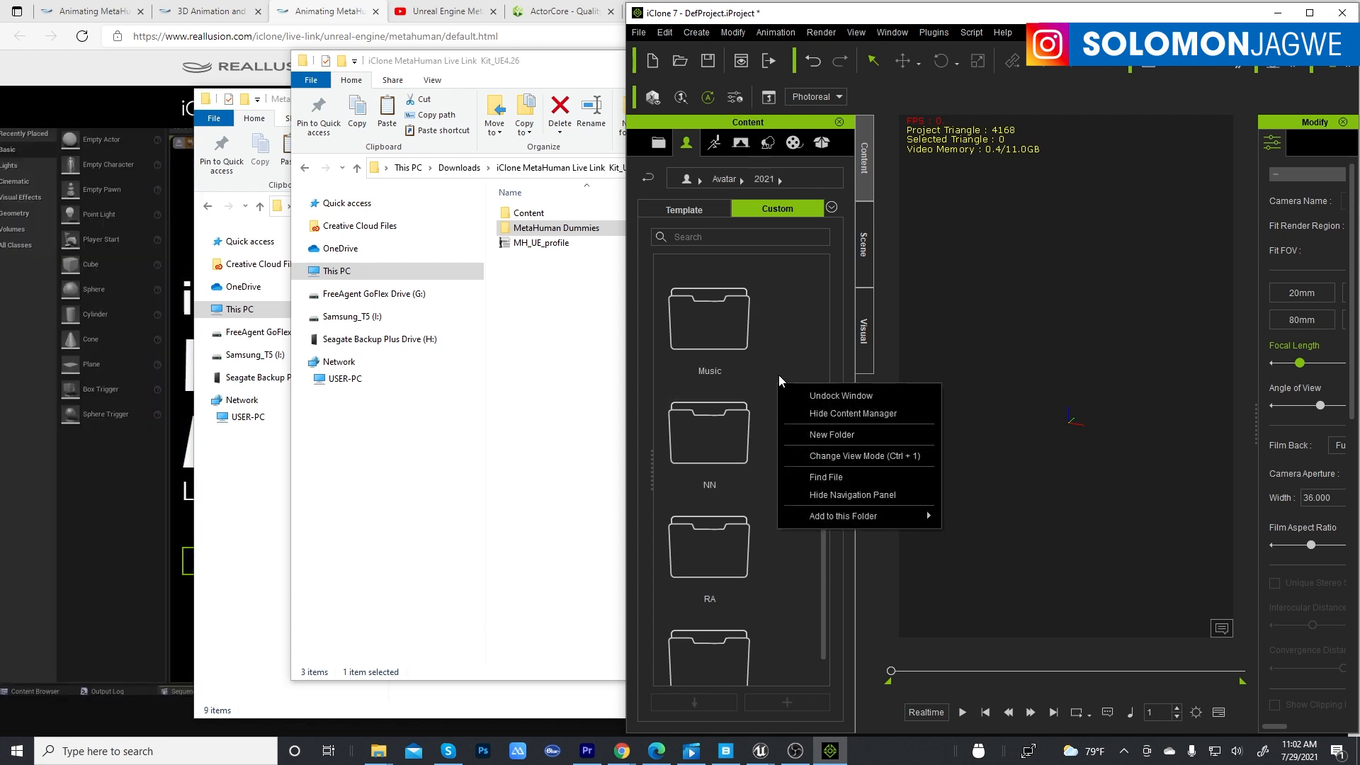
pyautogui.click(823, 476)
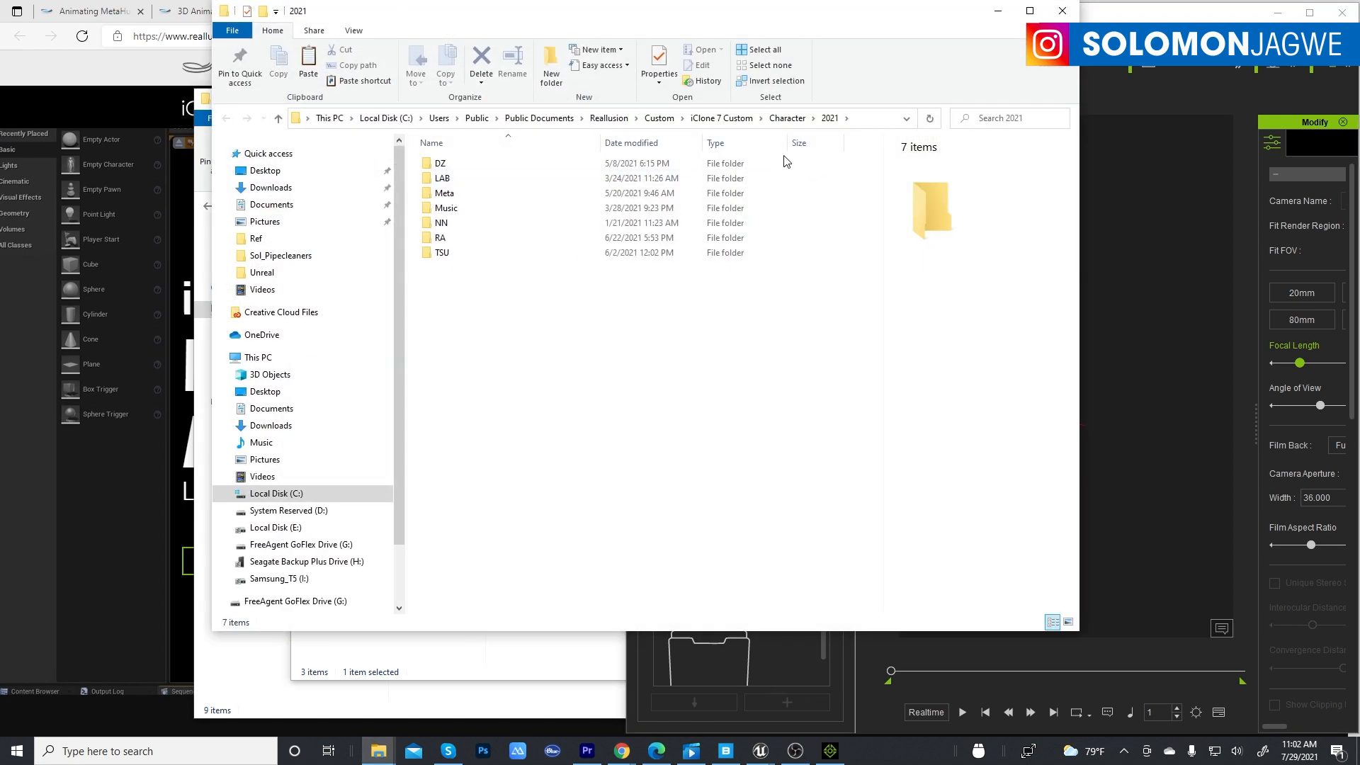
# Look through the iClone 7 Custom Character folder and its BKP_2021 subfolder, ending back in the 2021 folder.
pyautogui.click(724, 118)
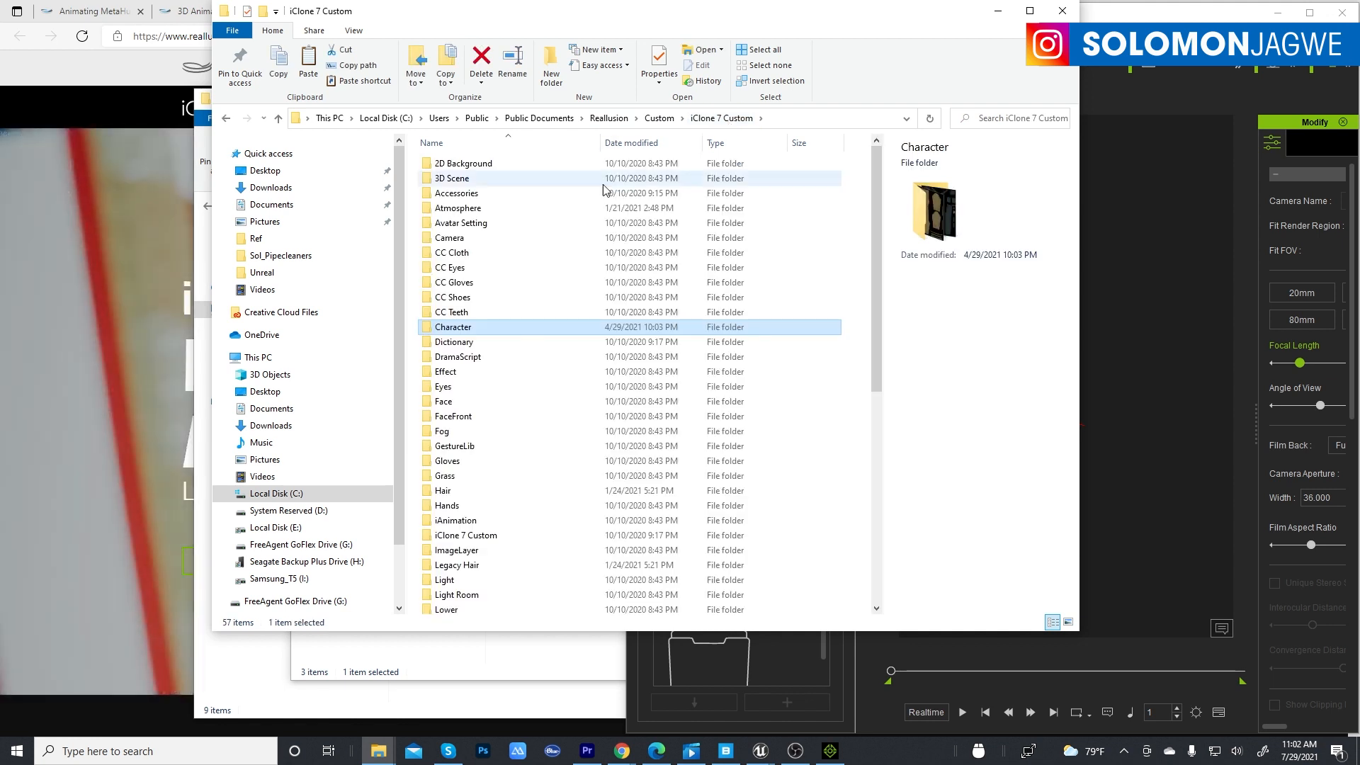
pyautogui.doubleClick(454, 329)
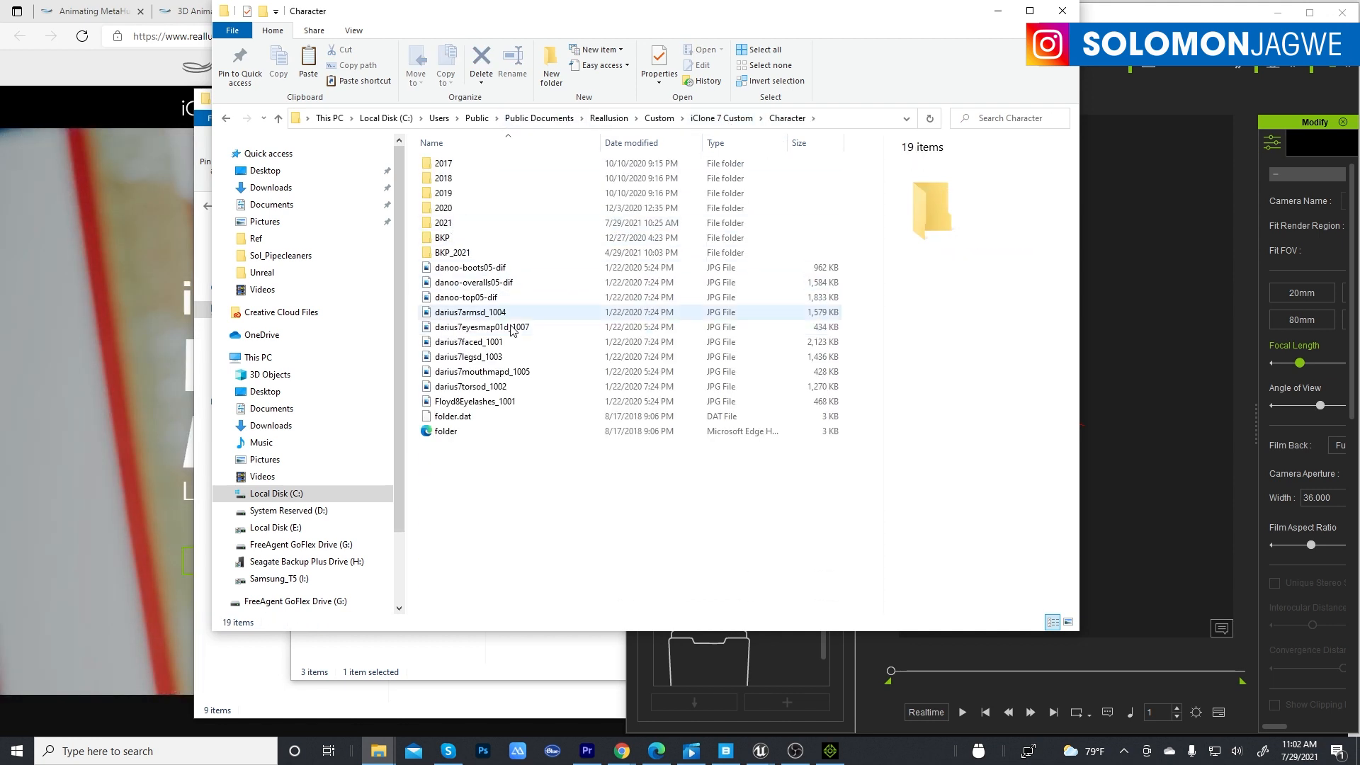
pyautogui.rightClick(463, 485)
pyautogui.click(448, 480)
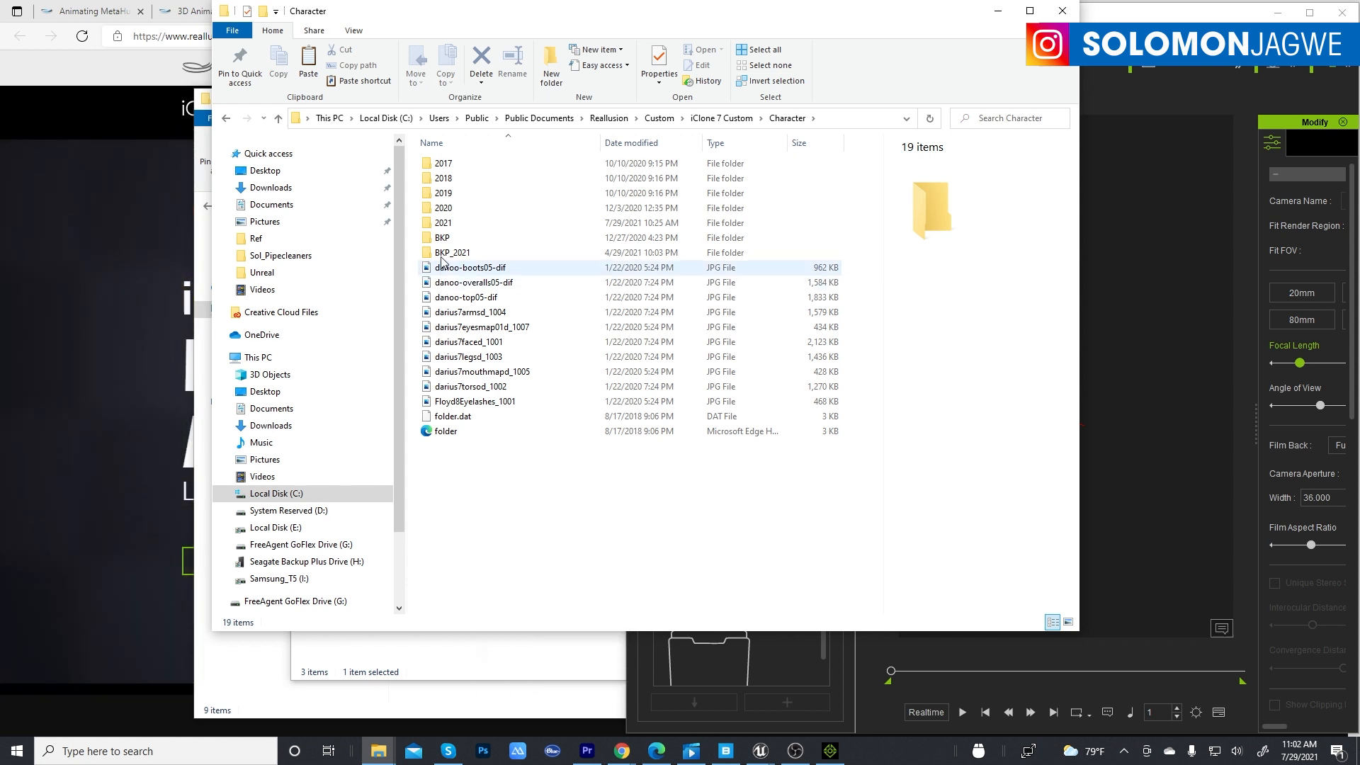
pyautogui.doubleClick(450, 255)
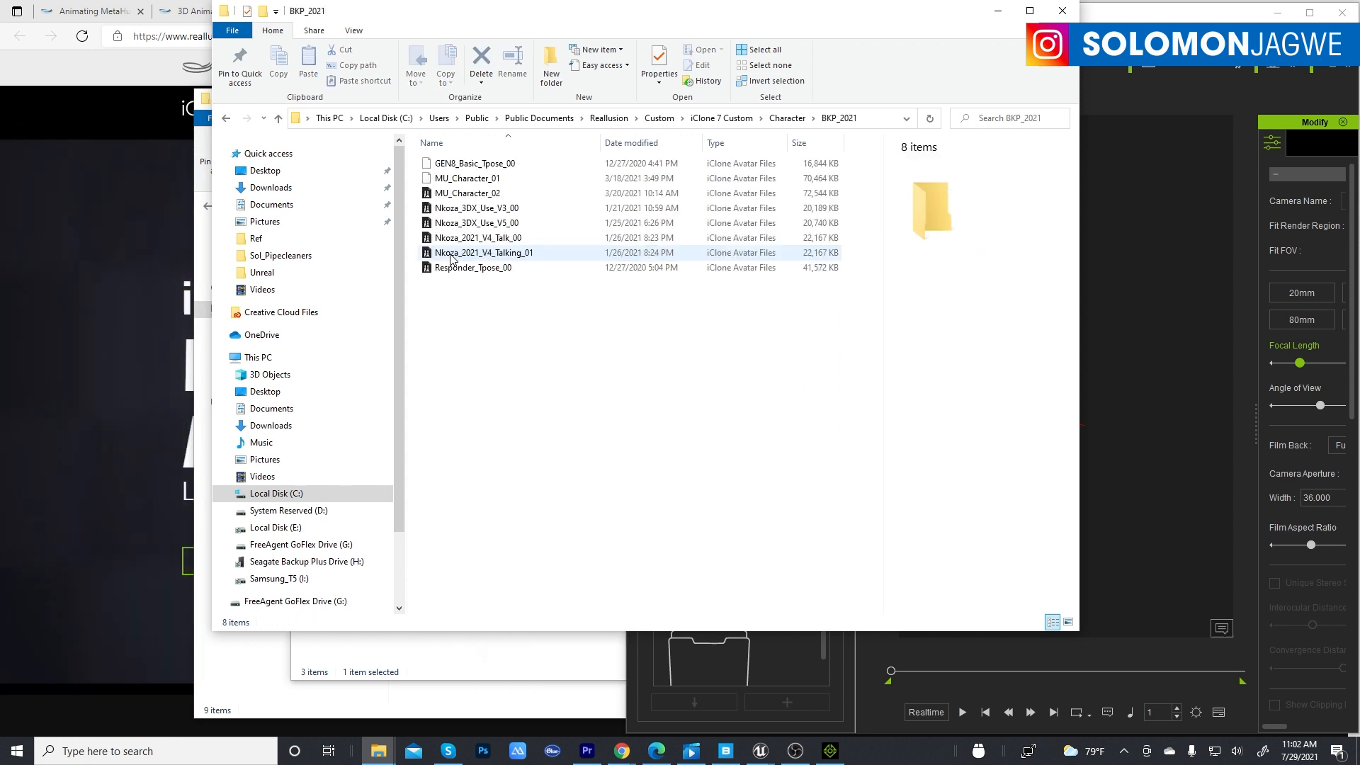
pyautogui.click(788, 119)
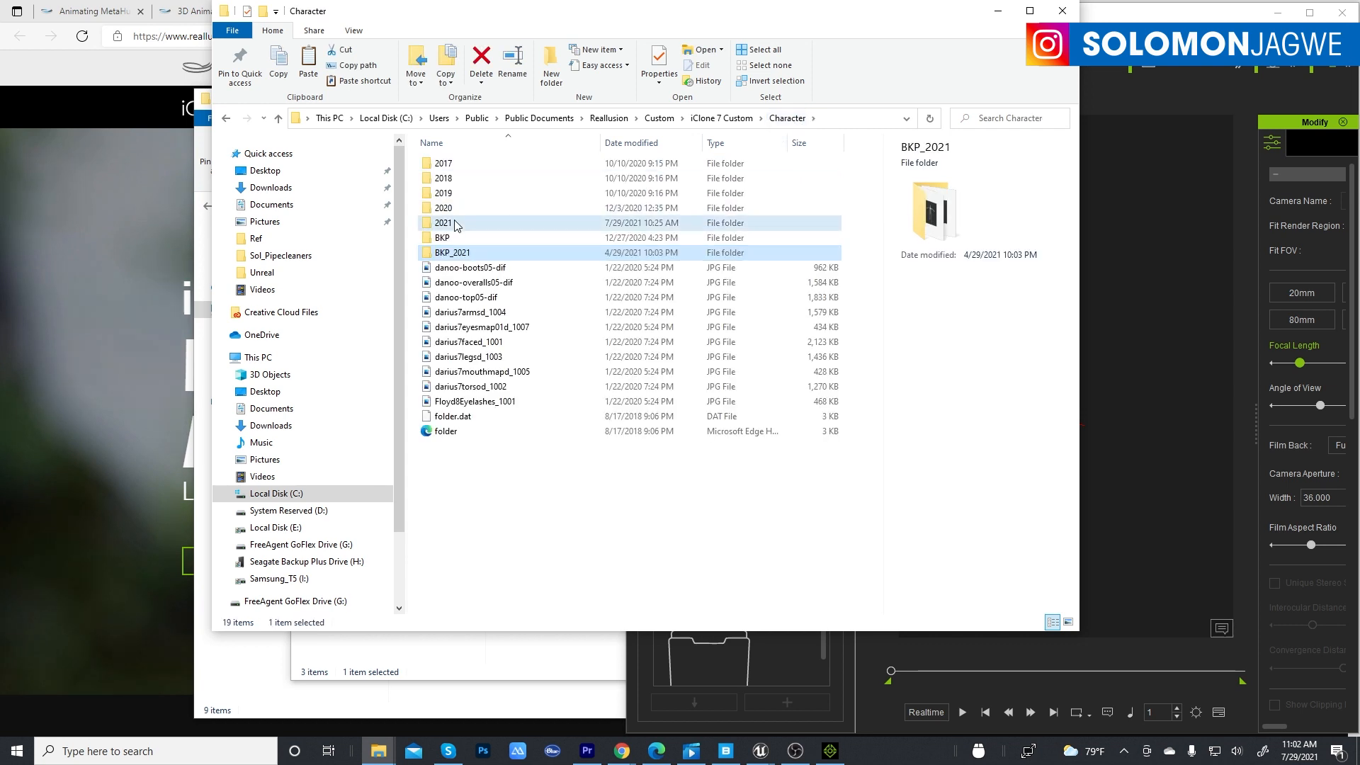
pyautogui.doubleClick(453, 223)
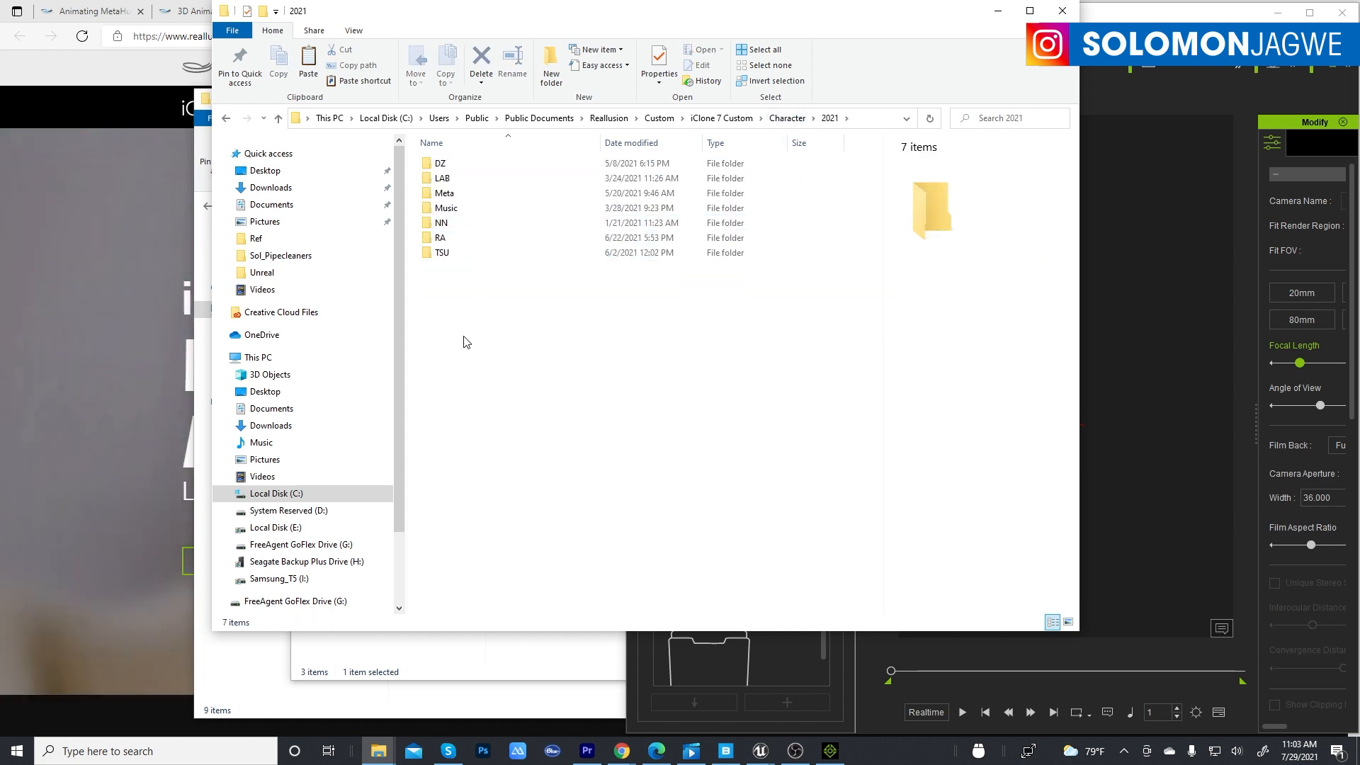
# Paste the copied MetaHuman Dummies folder into the Character 2021 folder and return to iClone.
pyautogui.rightClick(464, 338)
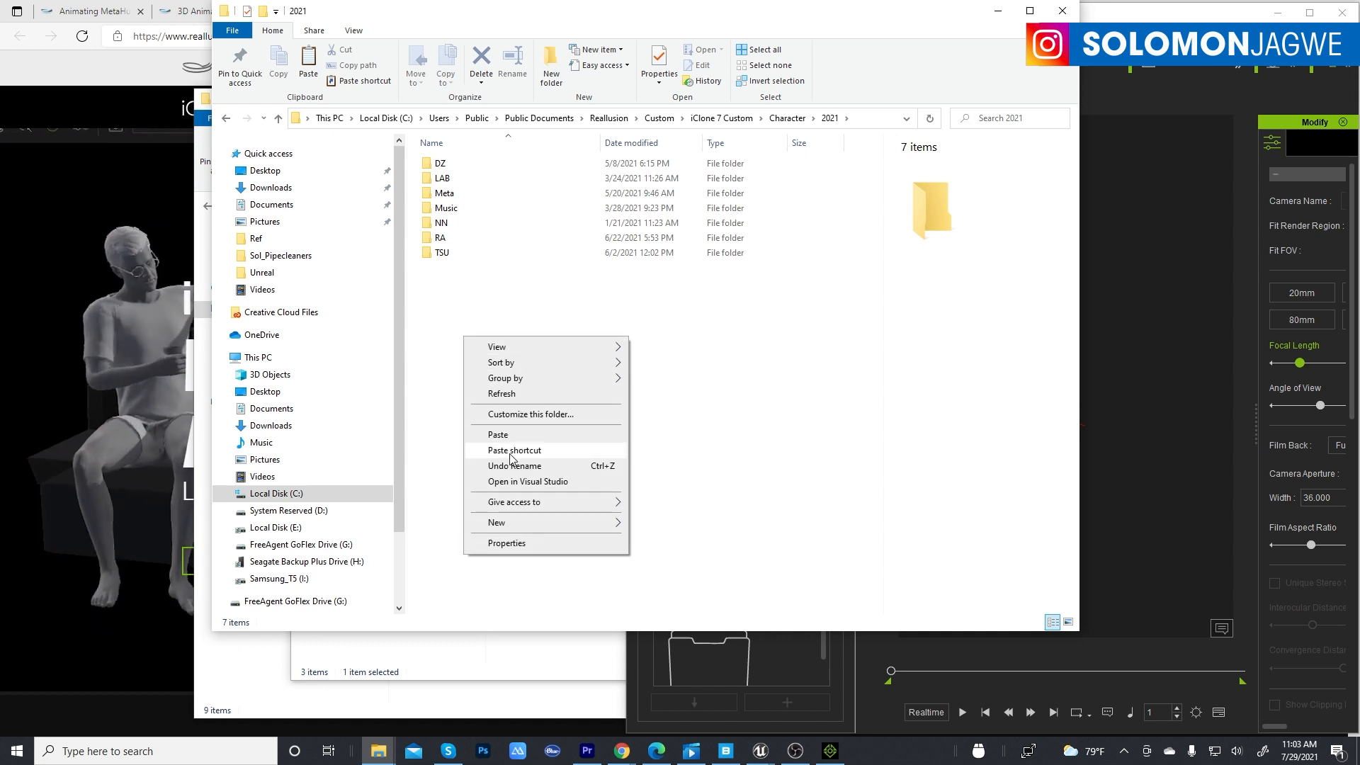
pyautogui.click(498, 435)
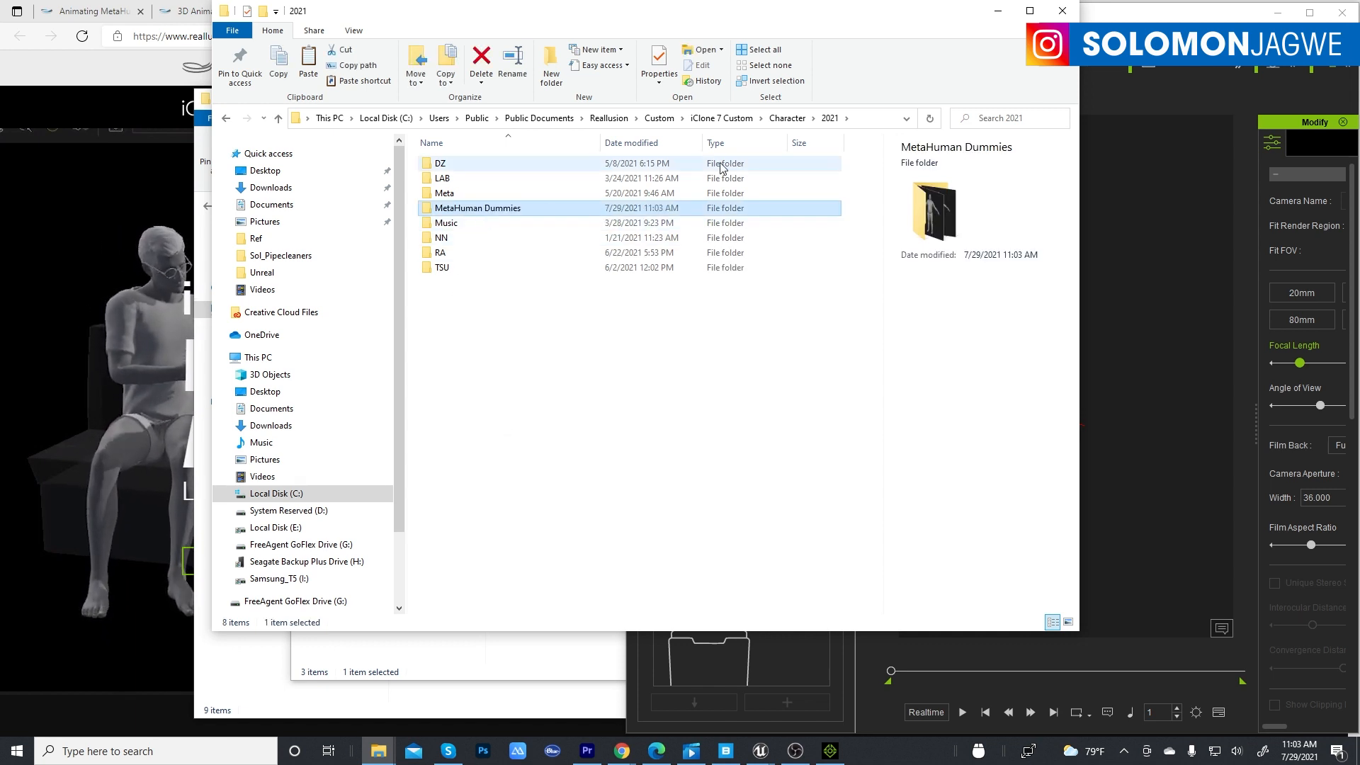
pyautogui.click(998, 13)
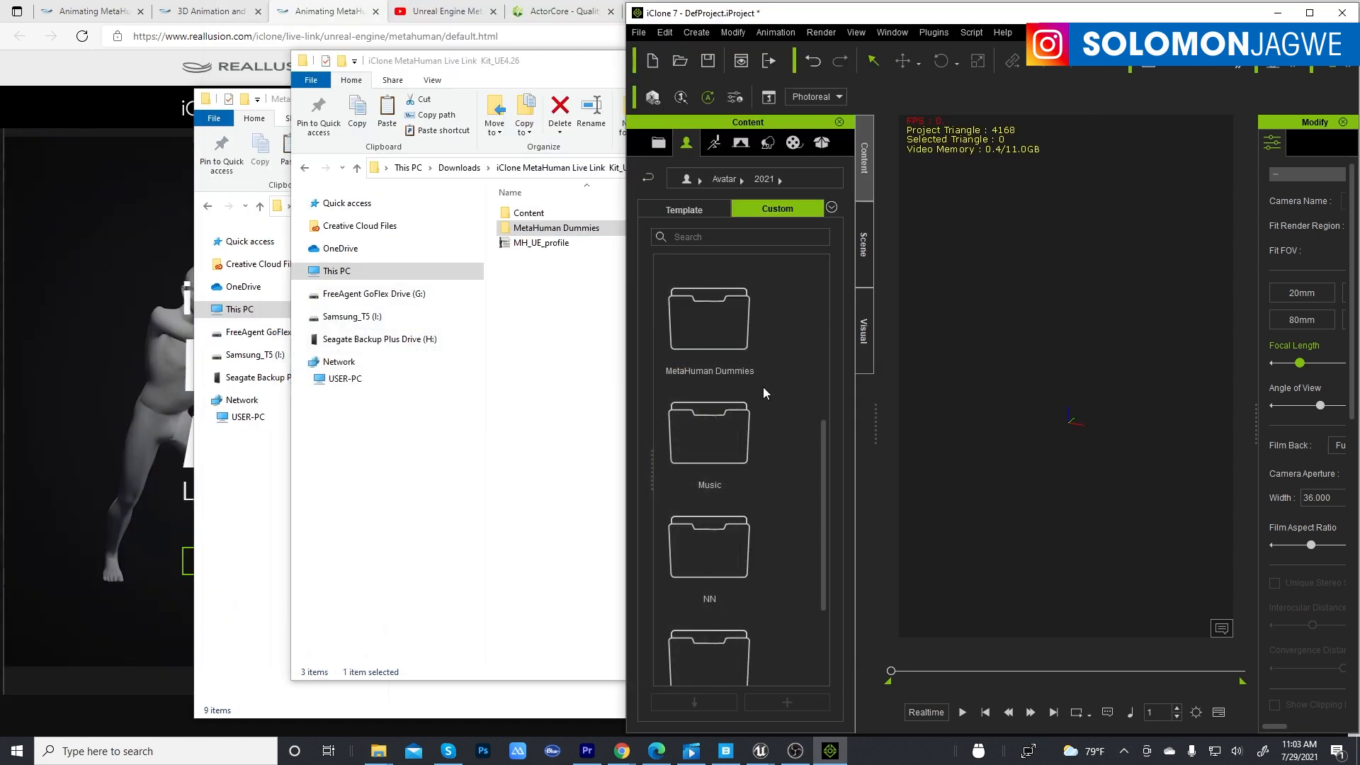
# Open the MetaHuman Dummies folder in iClone's custom avatar content and review the dummy avatars from start to end.
pyautogui.doubleClick(728, 331)
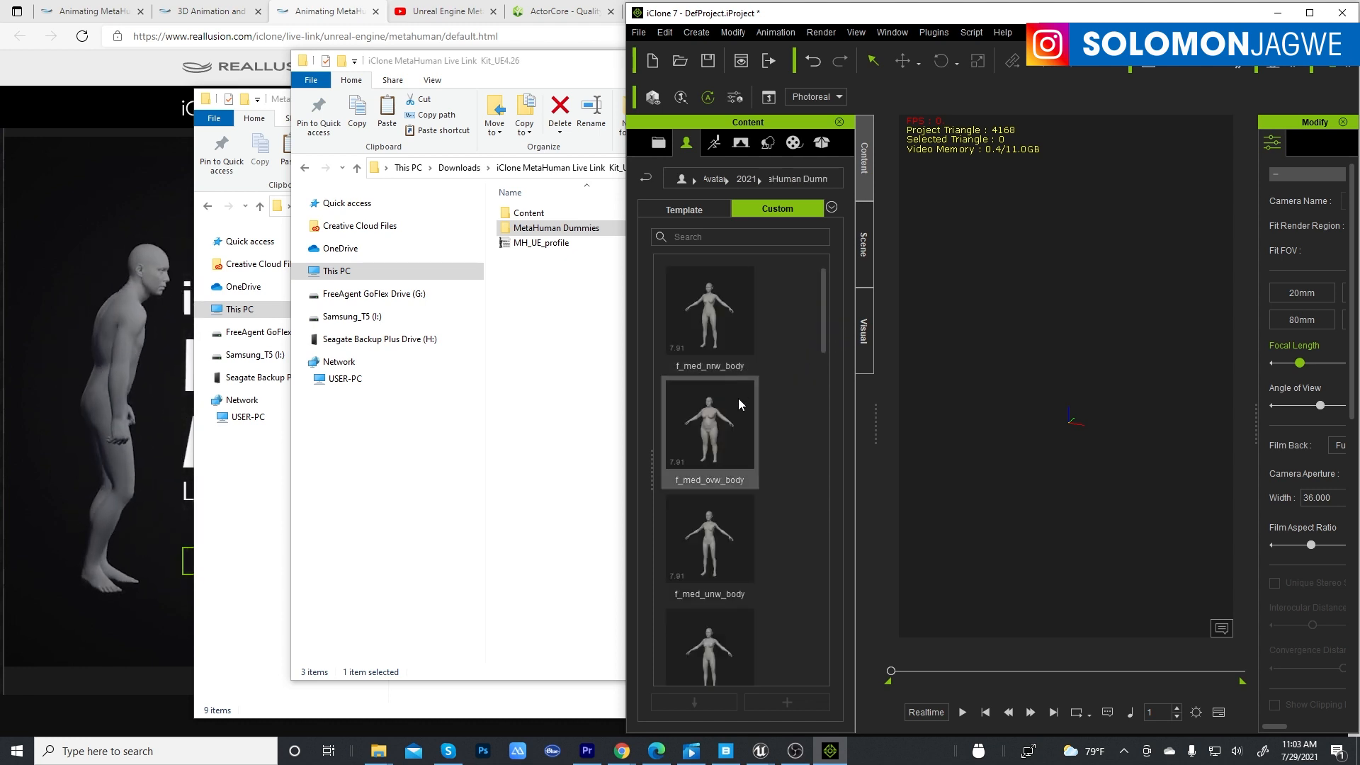
pyautogui.moveTo(824, 316); pyautogui.dragTo(835, 603)
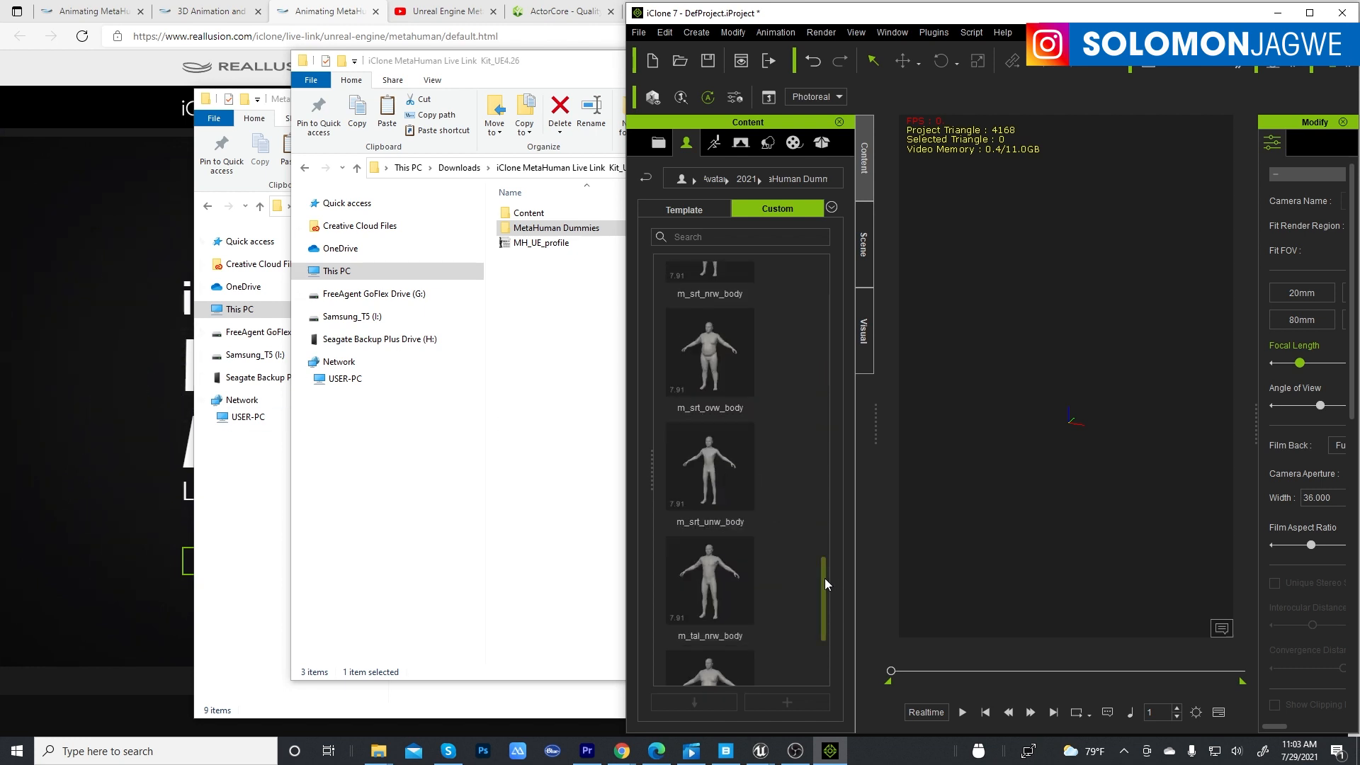
pyautogui.moveTo(825, 578); pyautogui.dragTo(830, 271)
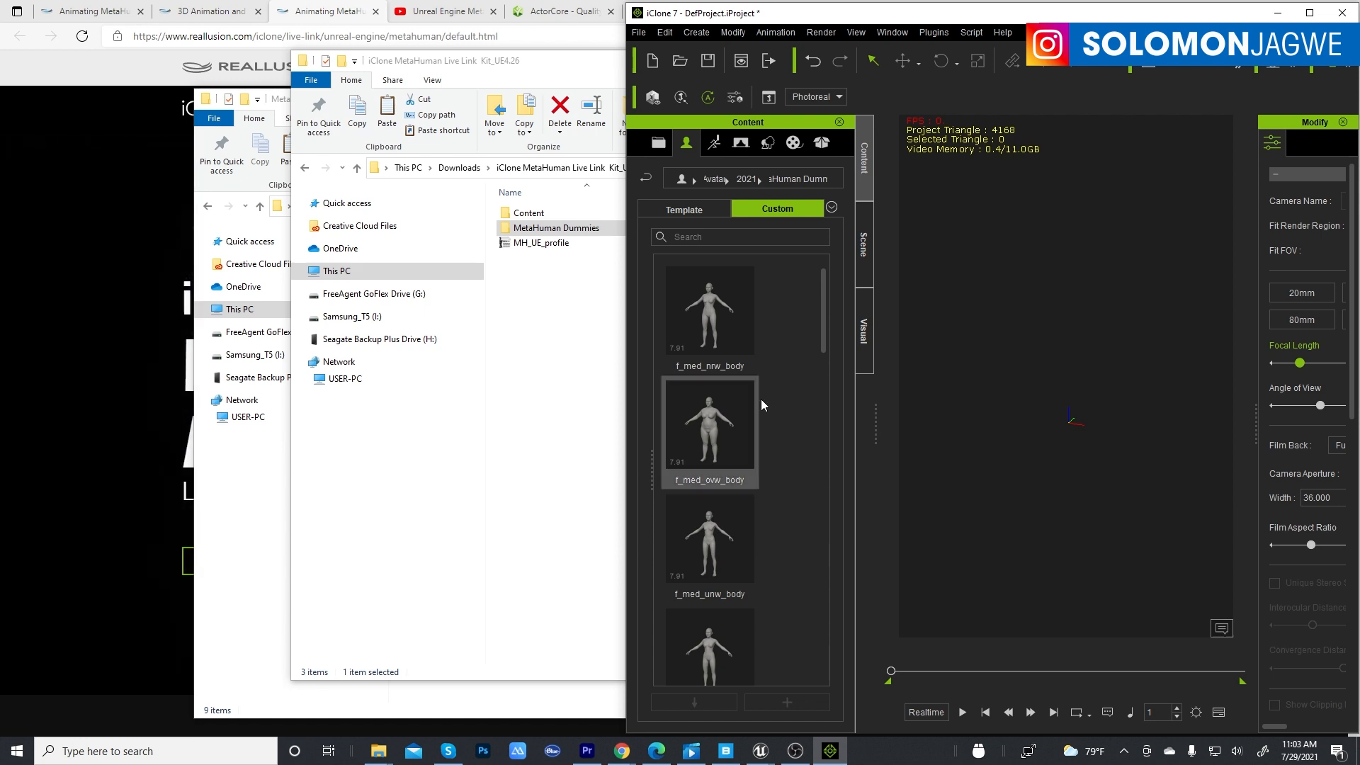
# Open the Content folder of the iClone MetaHuman Live Link Kit in File Explorer and select its iClone and MetaHumans folders.
pyautogui.click(577, 365)
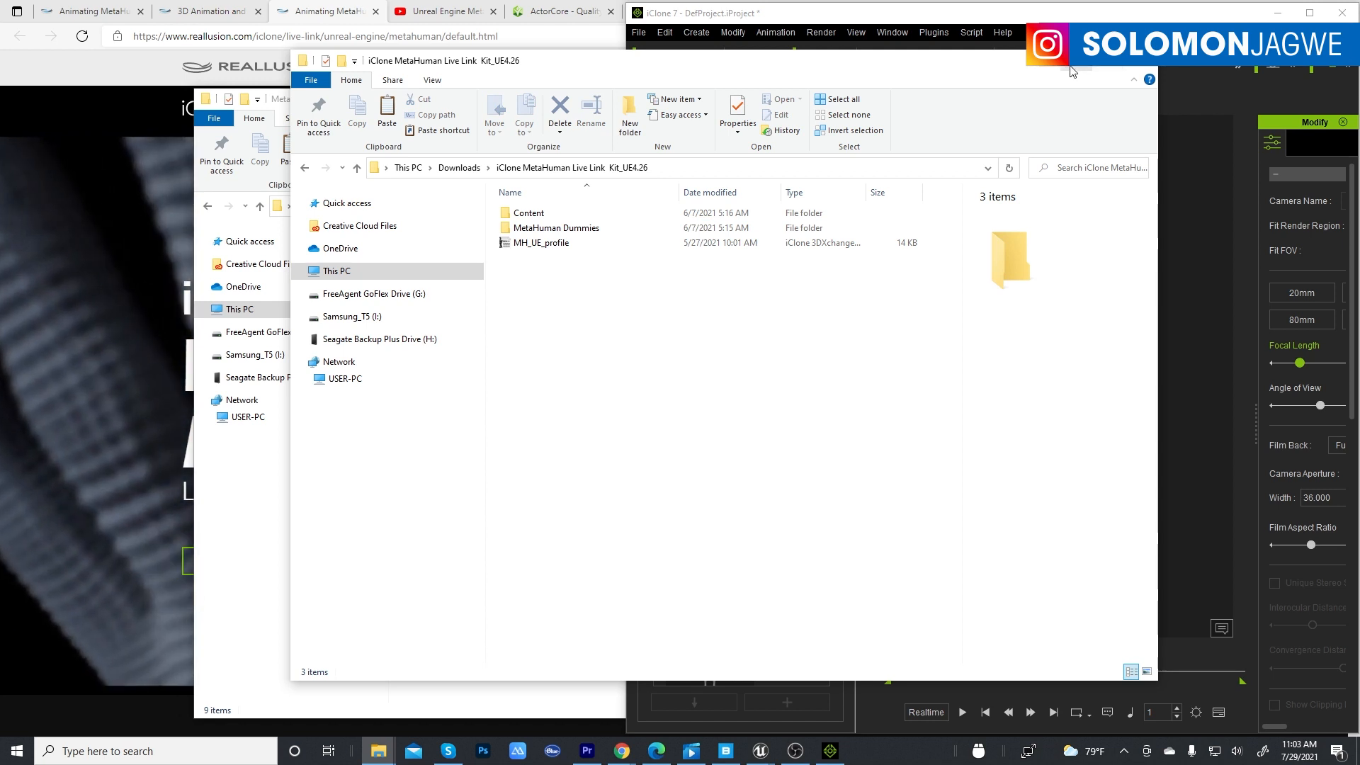
pyautogui.click(1074, 63)
pyautogui.click(550, 495)
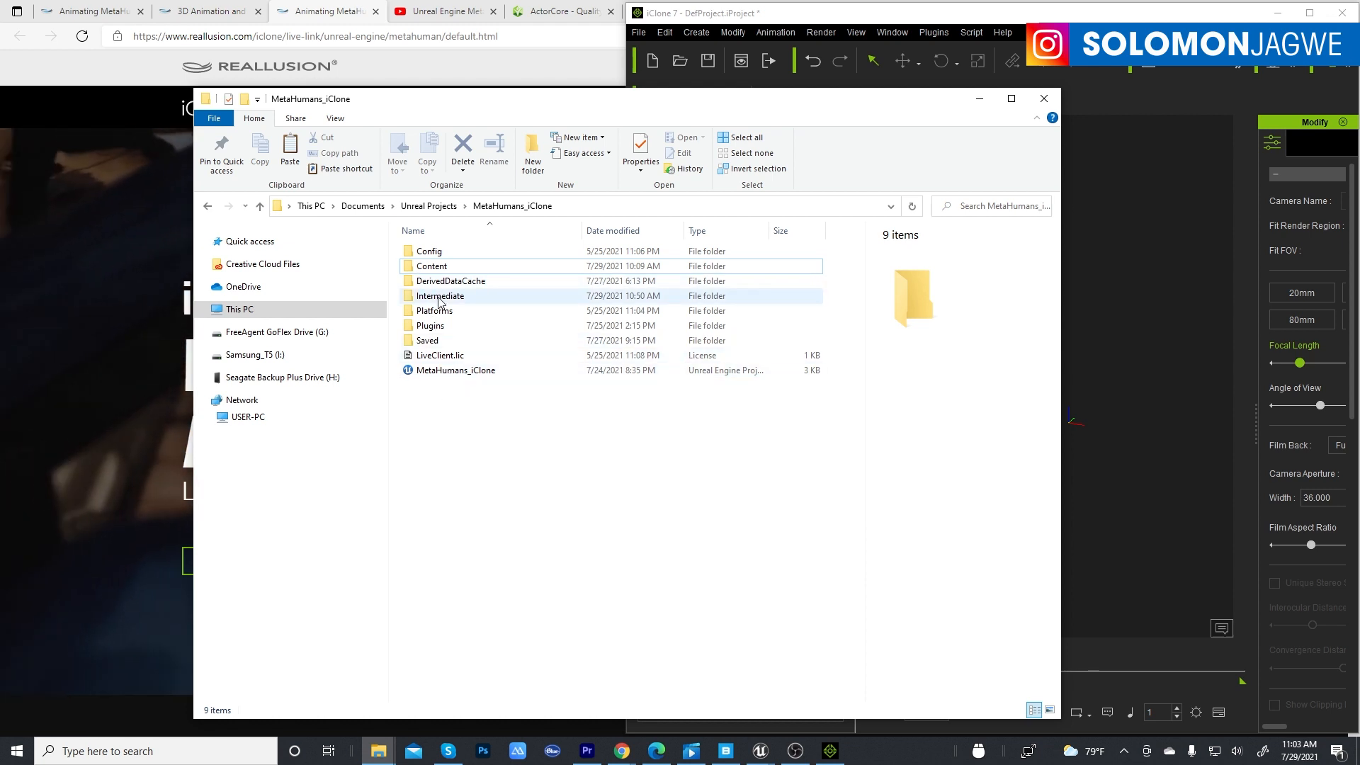
pyautogui.click(378, 751)
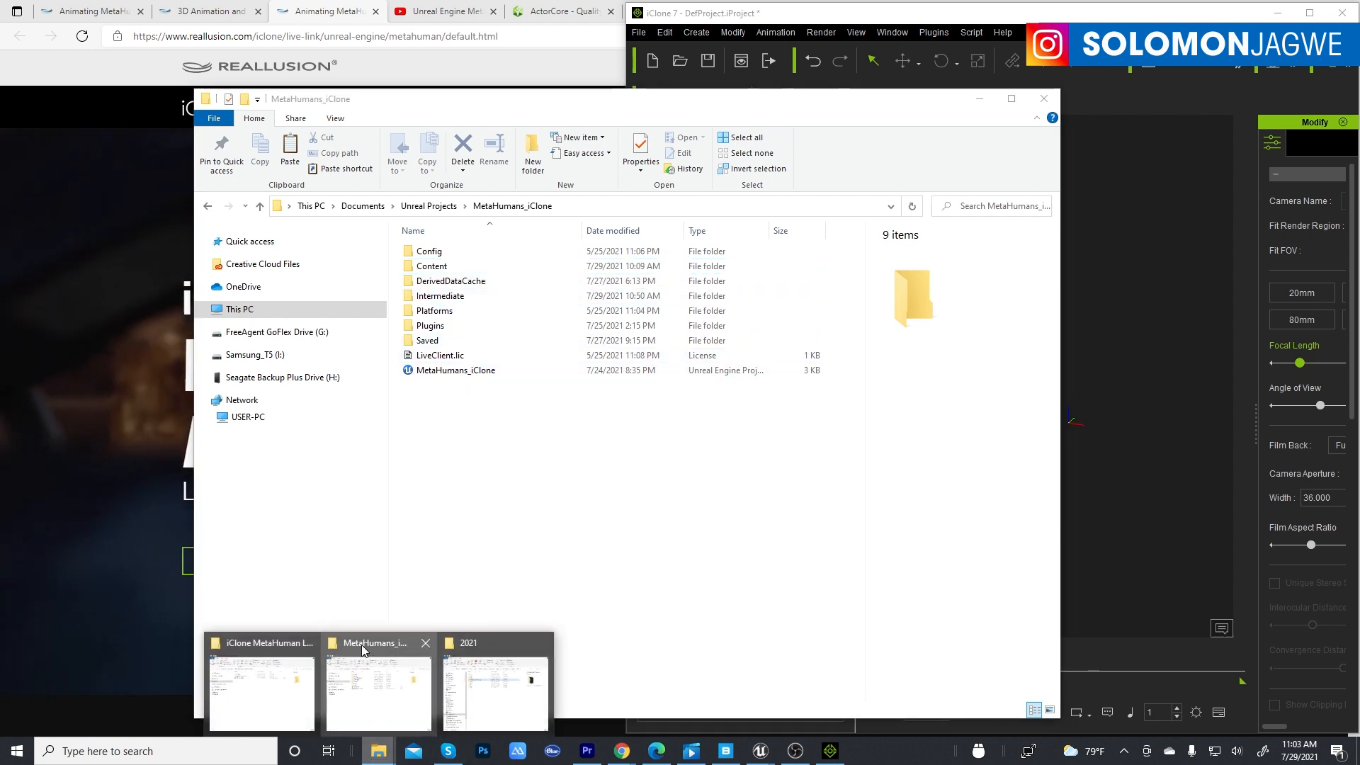
pyautogui.click(296, 651)
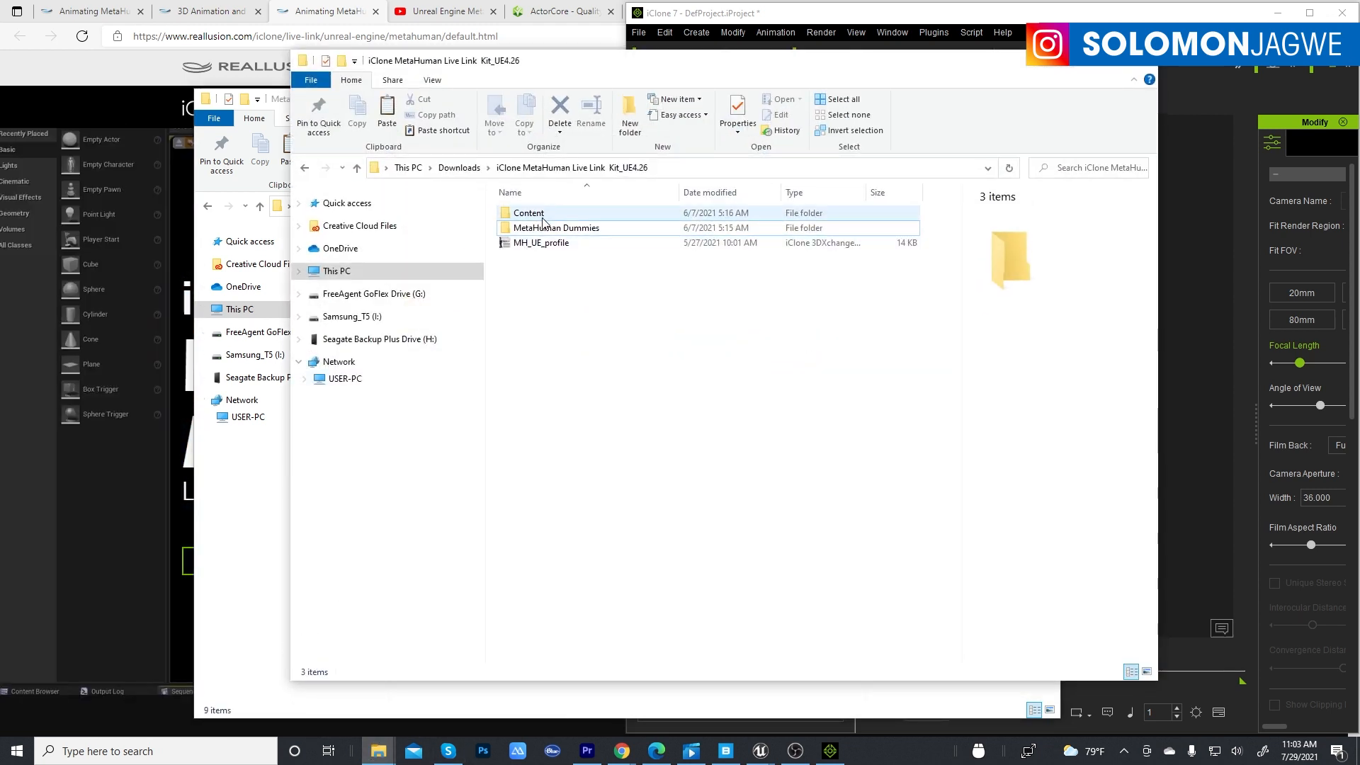
pyautogui.doubleClick(543, 216)
pyautogui.moveTo(536, 261); pyautogui.dragTo(507, 218)
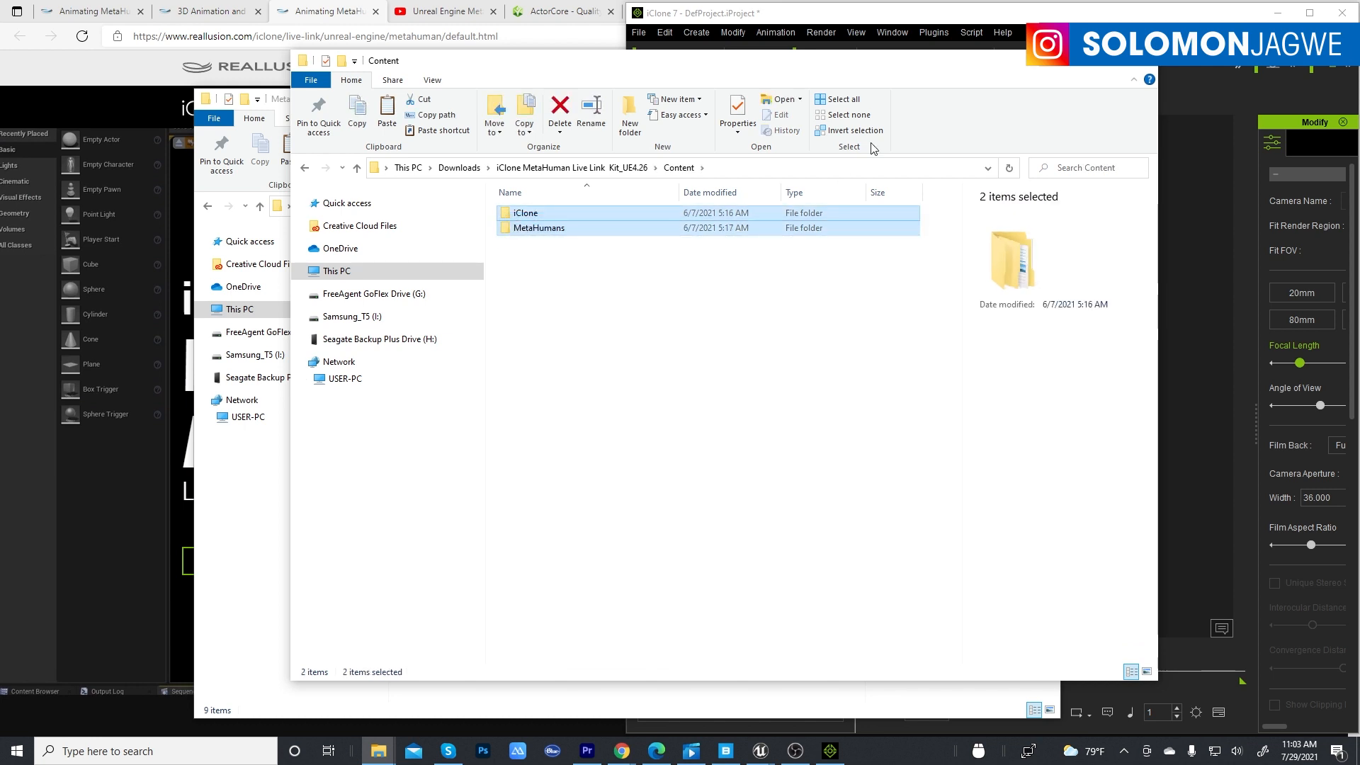
# Look through the Content folder of the MetaHumans_iClone Unreal project, and minimize its window.
pyautogui.click(1071, 64)
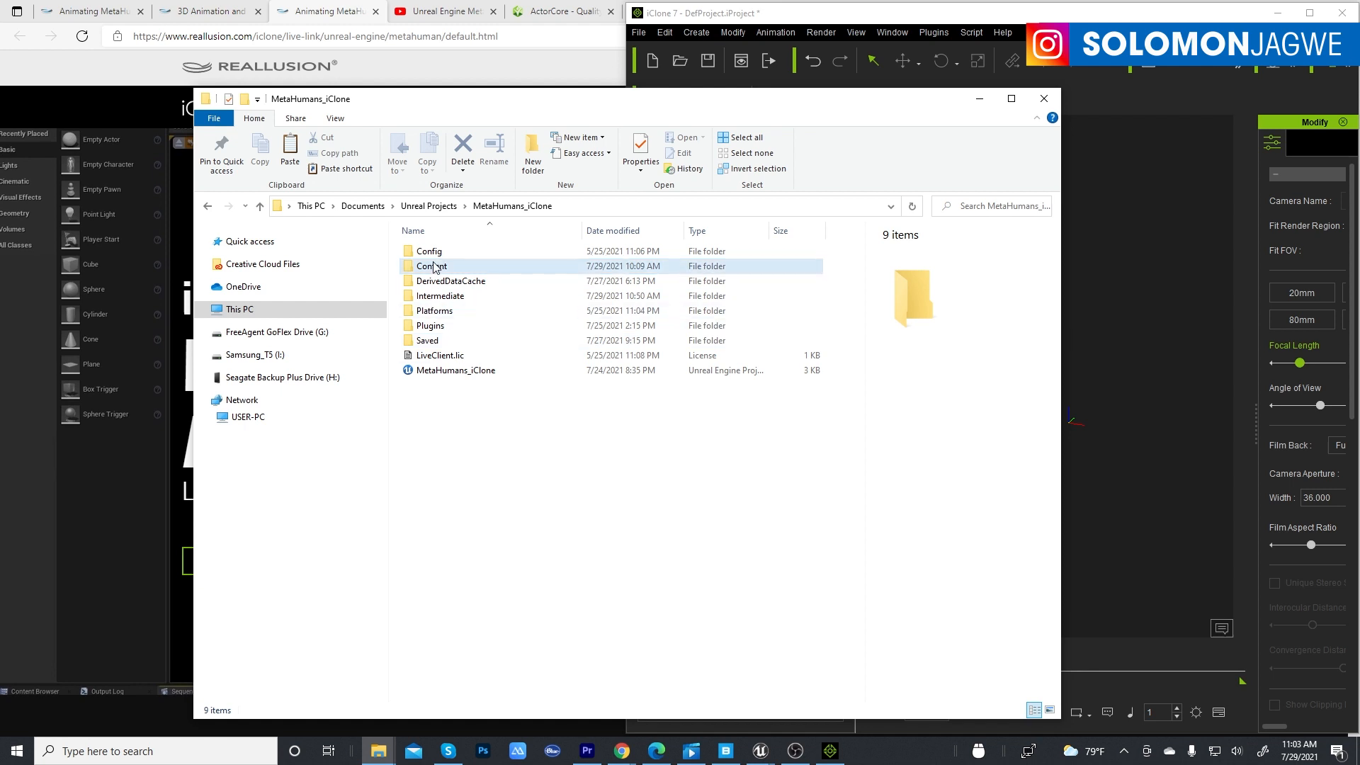
pyautogui.doubleClick(434, 268)
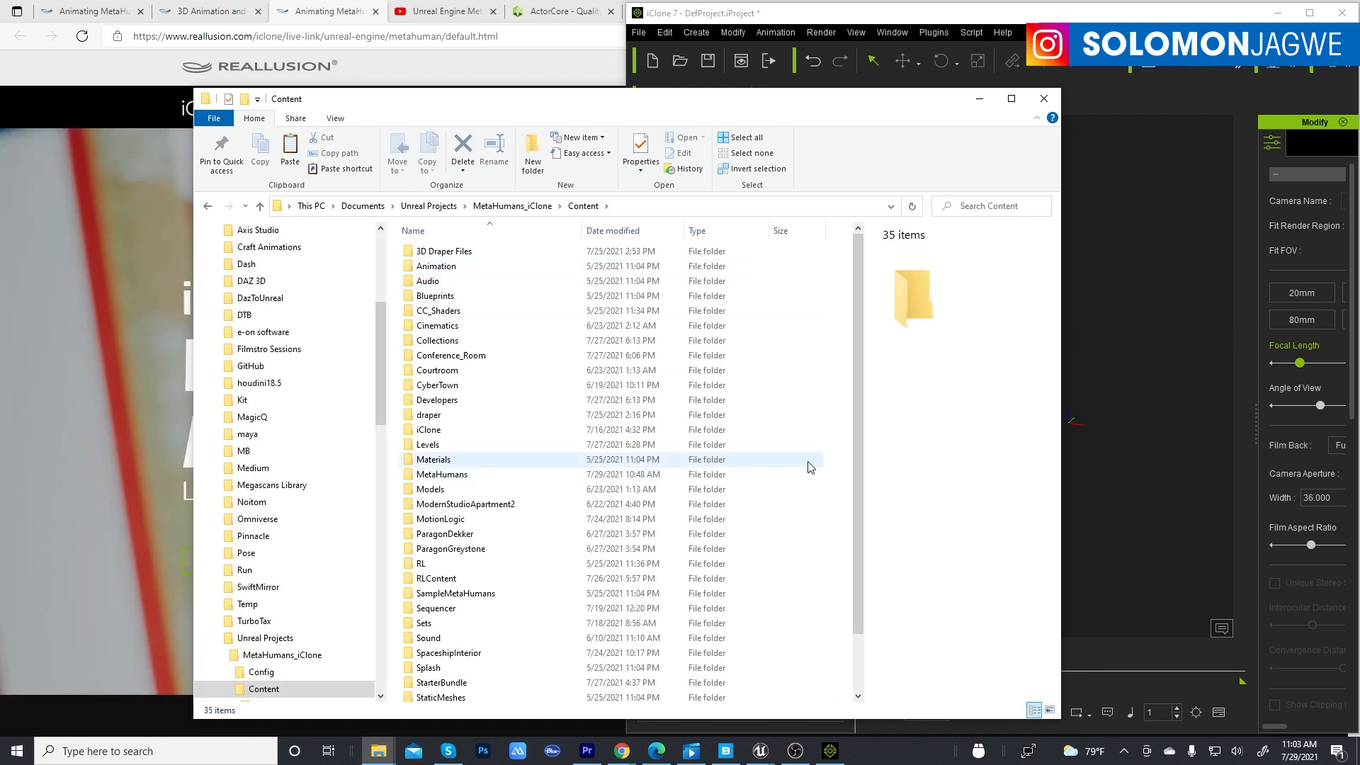
pyautogui.click(983, 104)
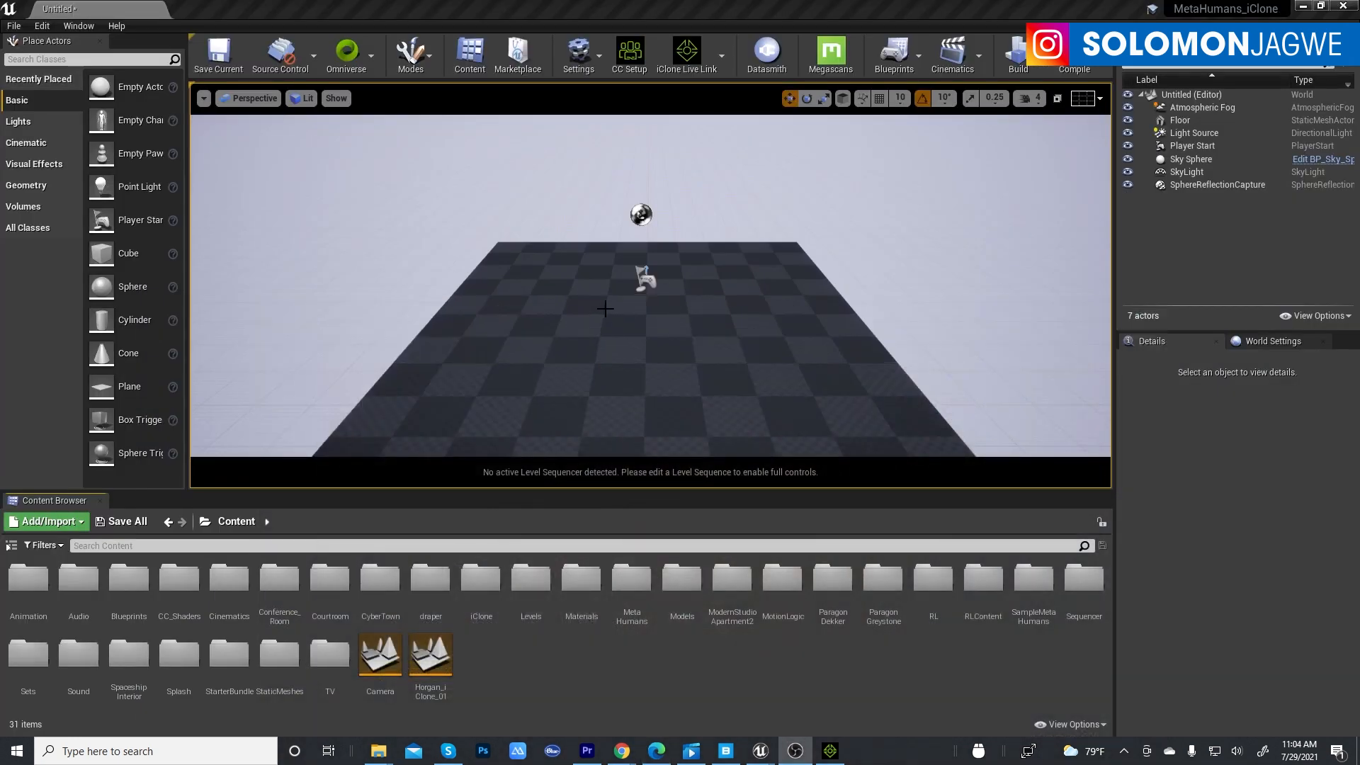
# Switch to Quixel Bridge and look through the downloaded and remaining characters in My MetaHumans.
pyautogui.click(715, 758)
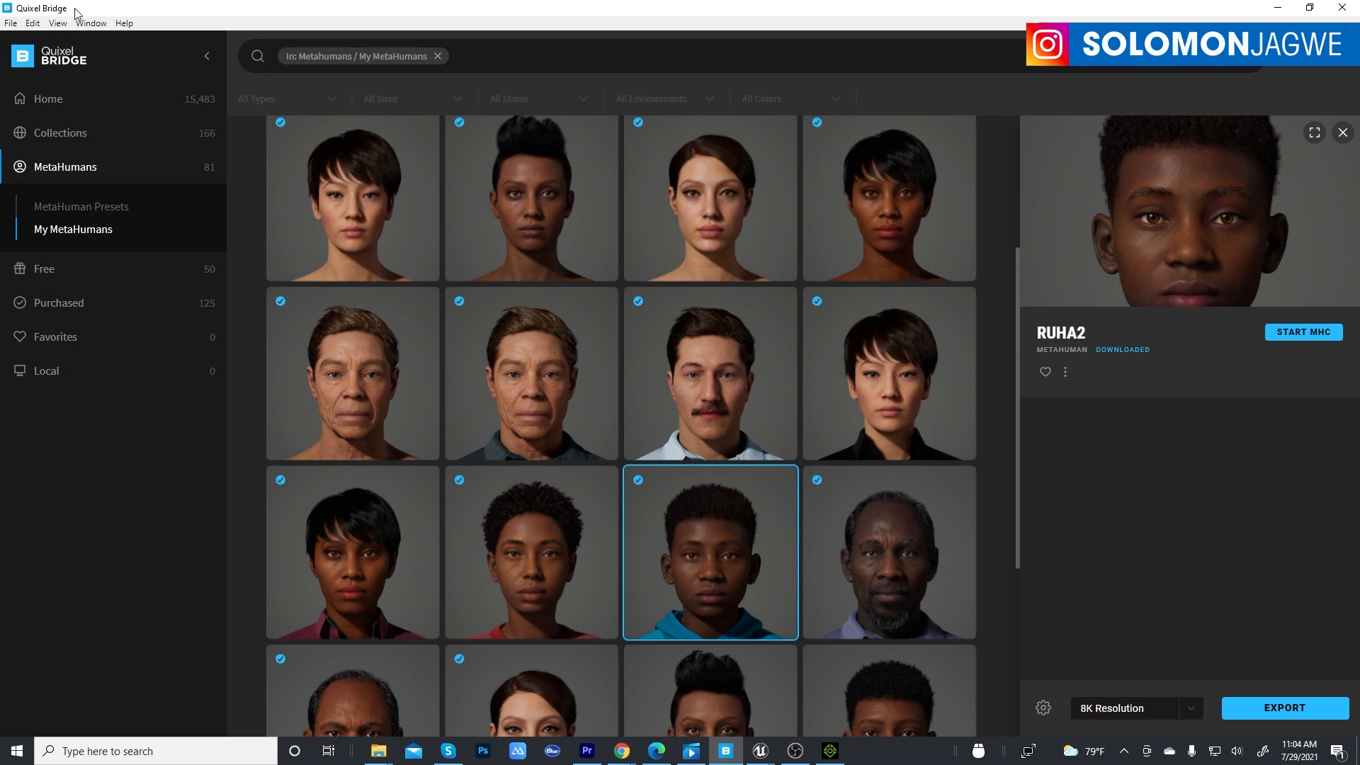
pyautogui.scroll(-2, 886, 496)
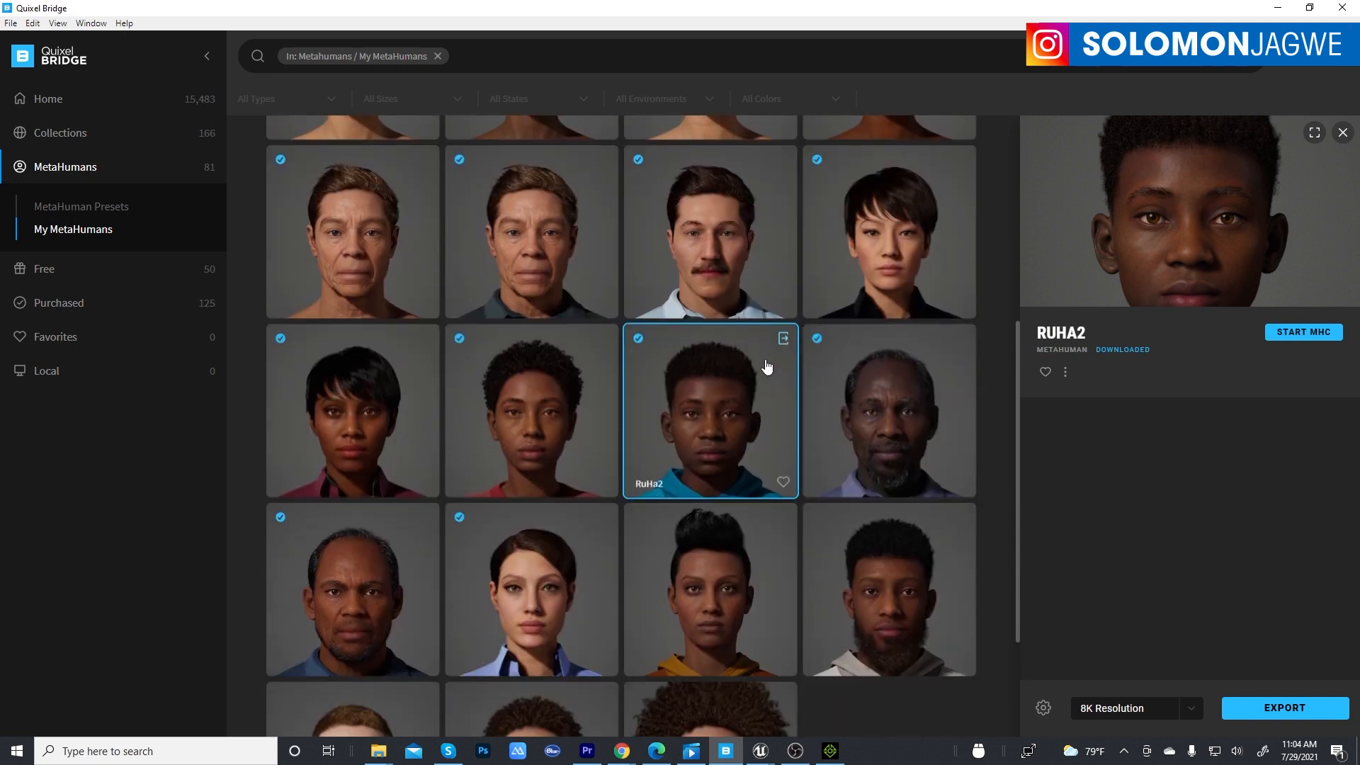
pyautogui.scroll(-2, 815, 496)
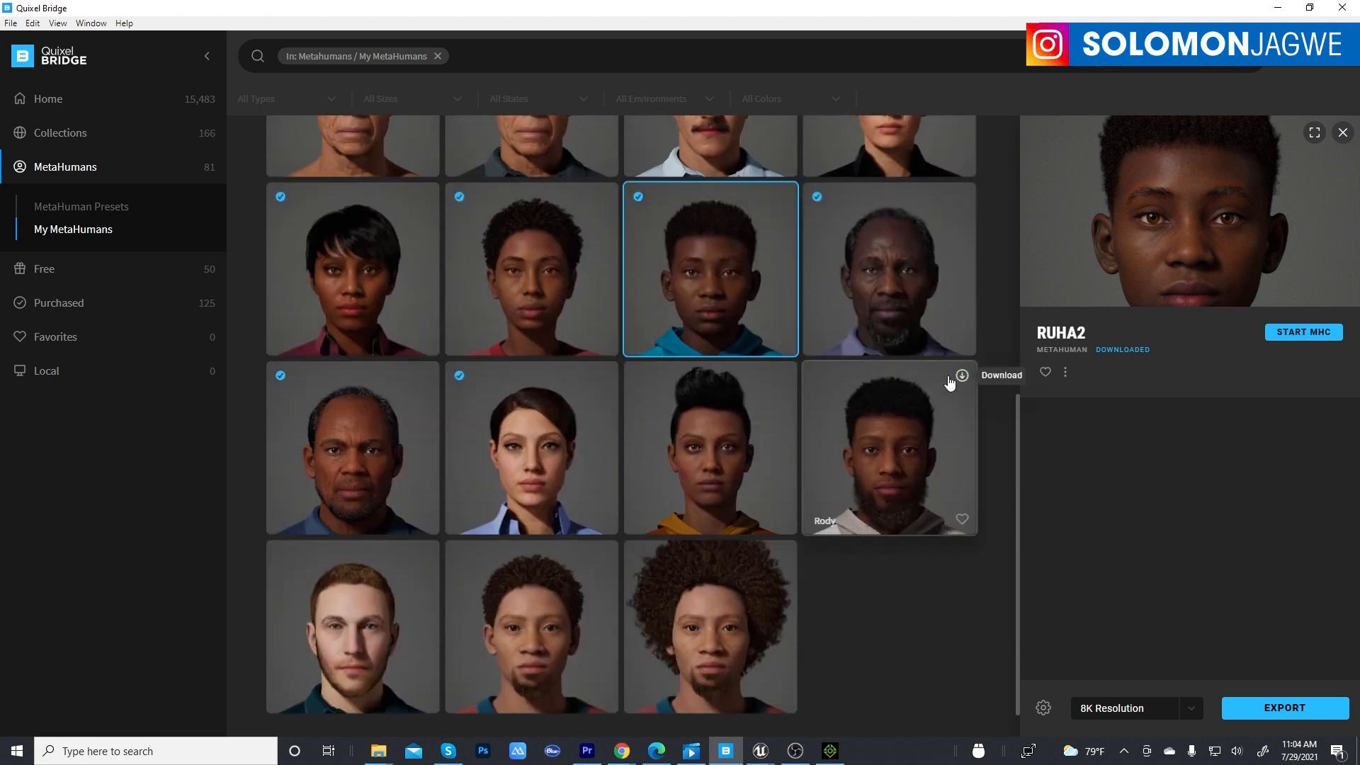
pyautogui.scroll(1, 744, 288)
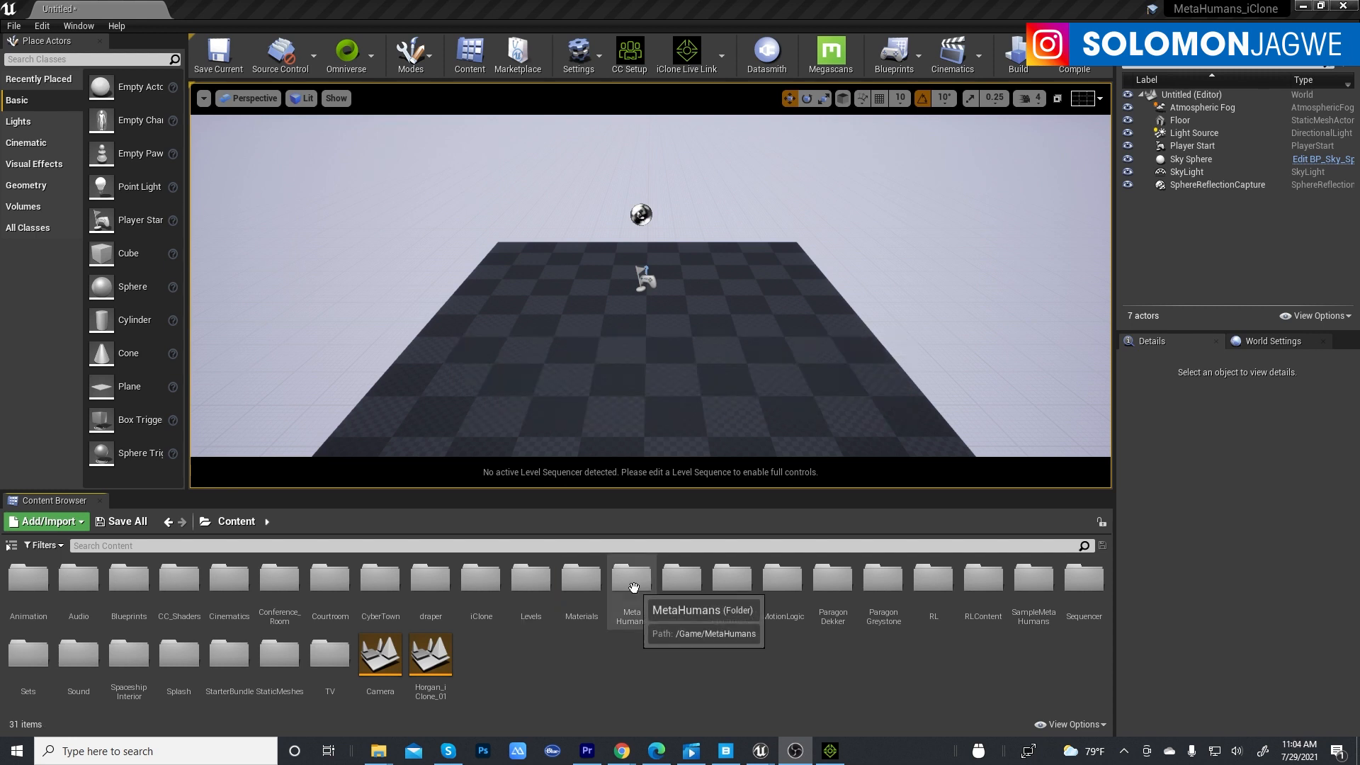
# In Unreal Engine, place BP_Moshaana from the MetaHumans content on the level floor and rotate it to 90° about the vertical axis.
pyautogui.doubleClick(630, 576)
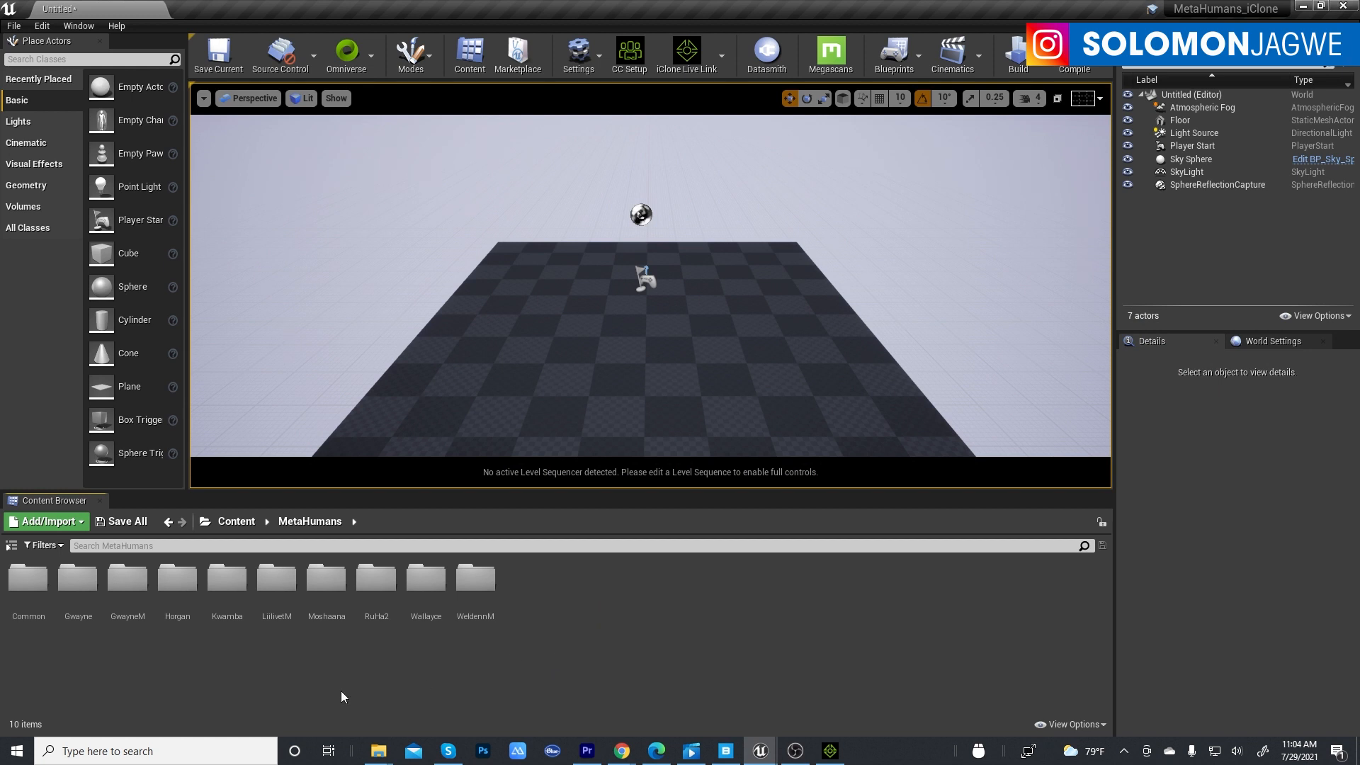
pyautogui.doubleClick(328, 582)
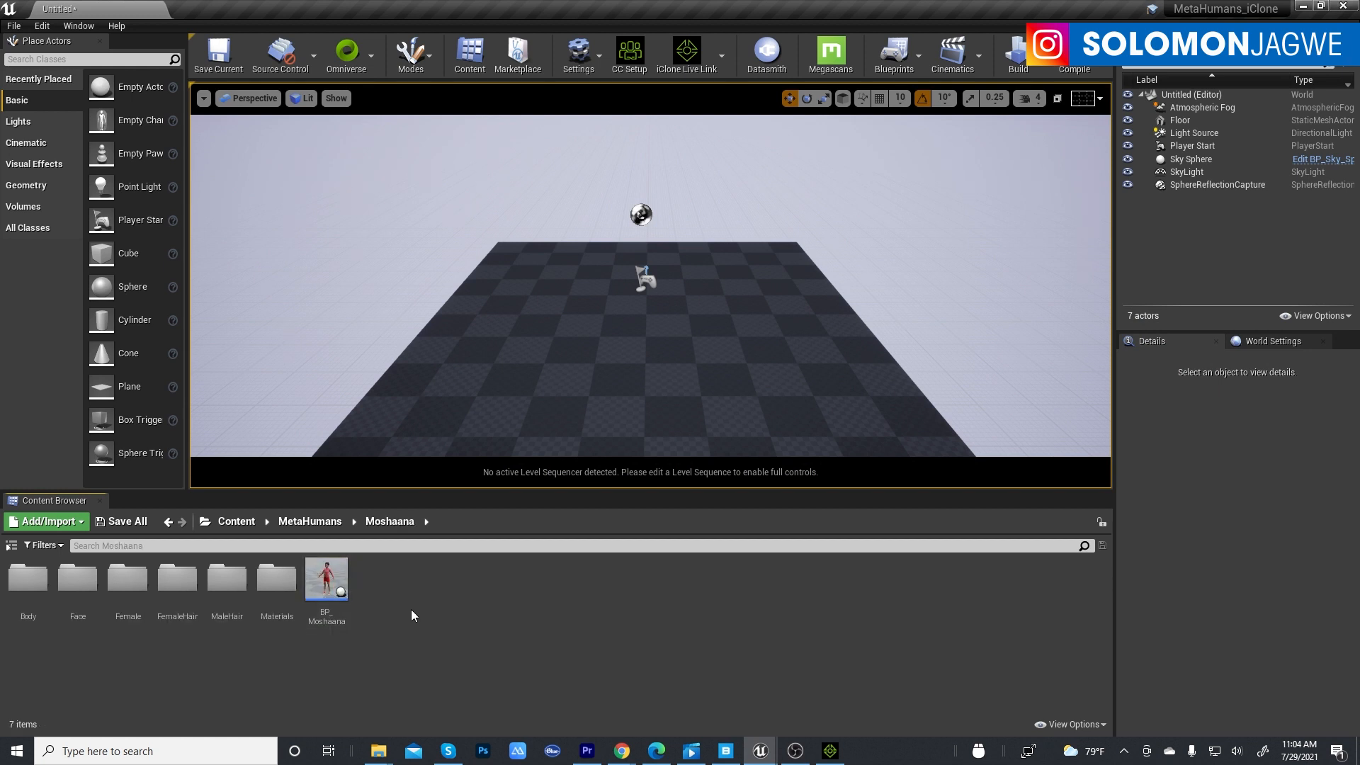
pyautogui.moveTo(327, 582); pyautogui.dragTo(646, 368)
pyautogui.scroll(15, 646, 369)
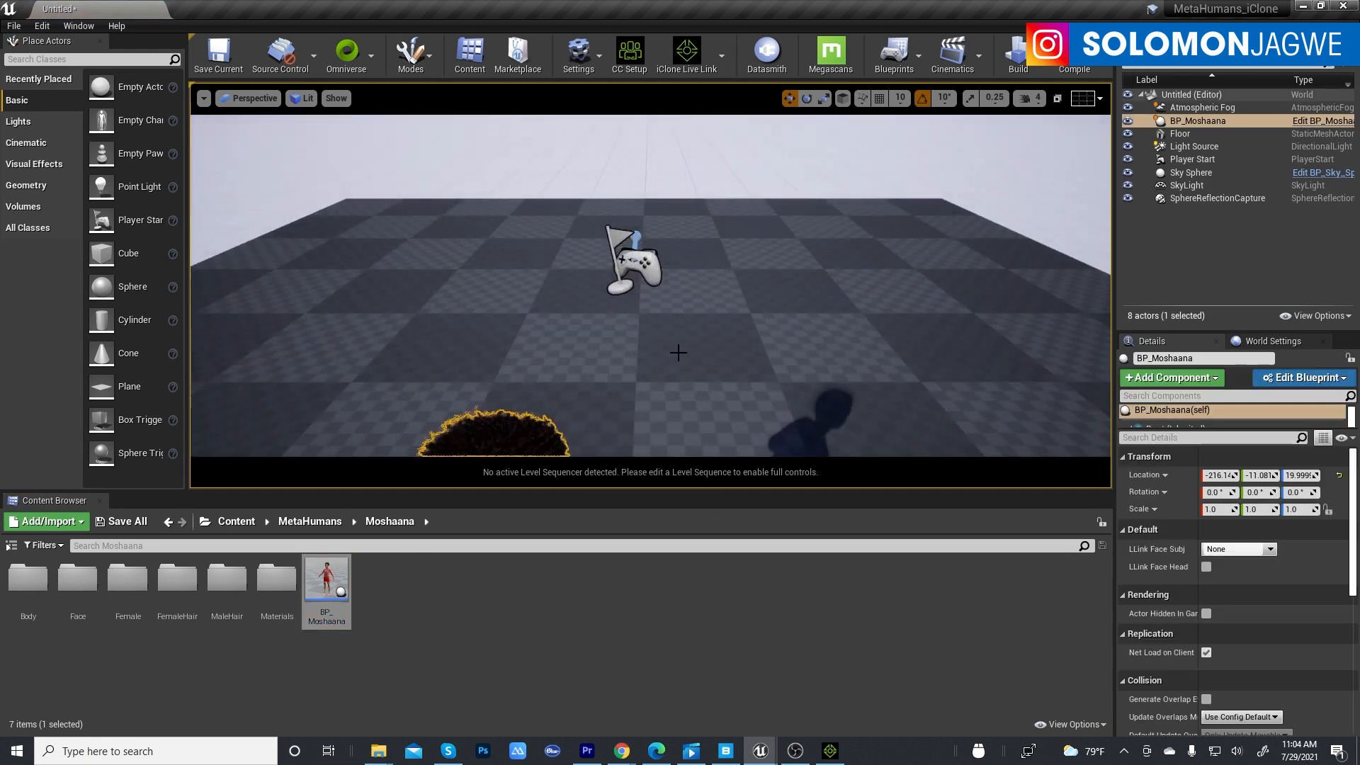
pyautogui.press('f')
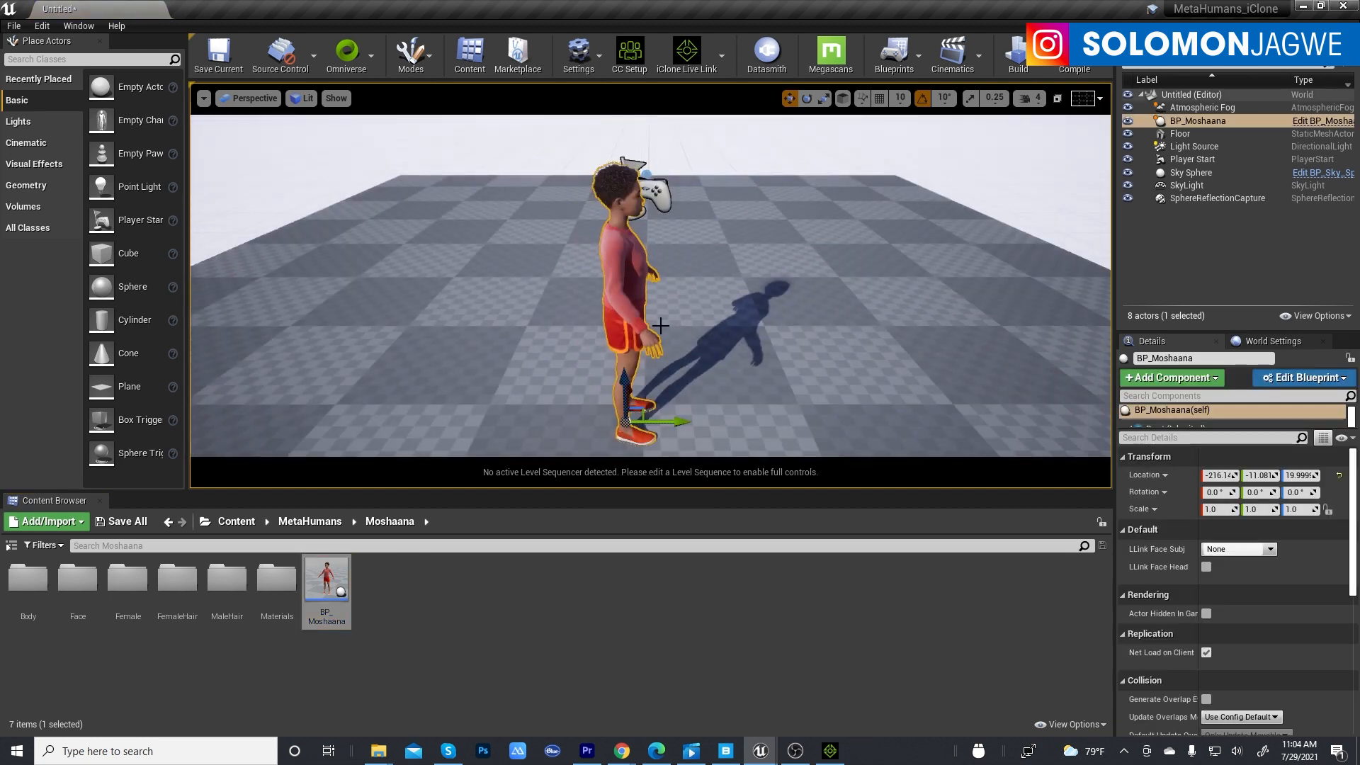
pyautogui.press('e')
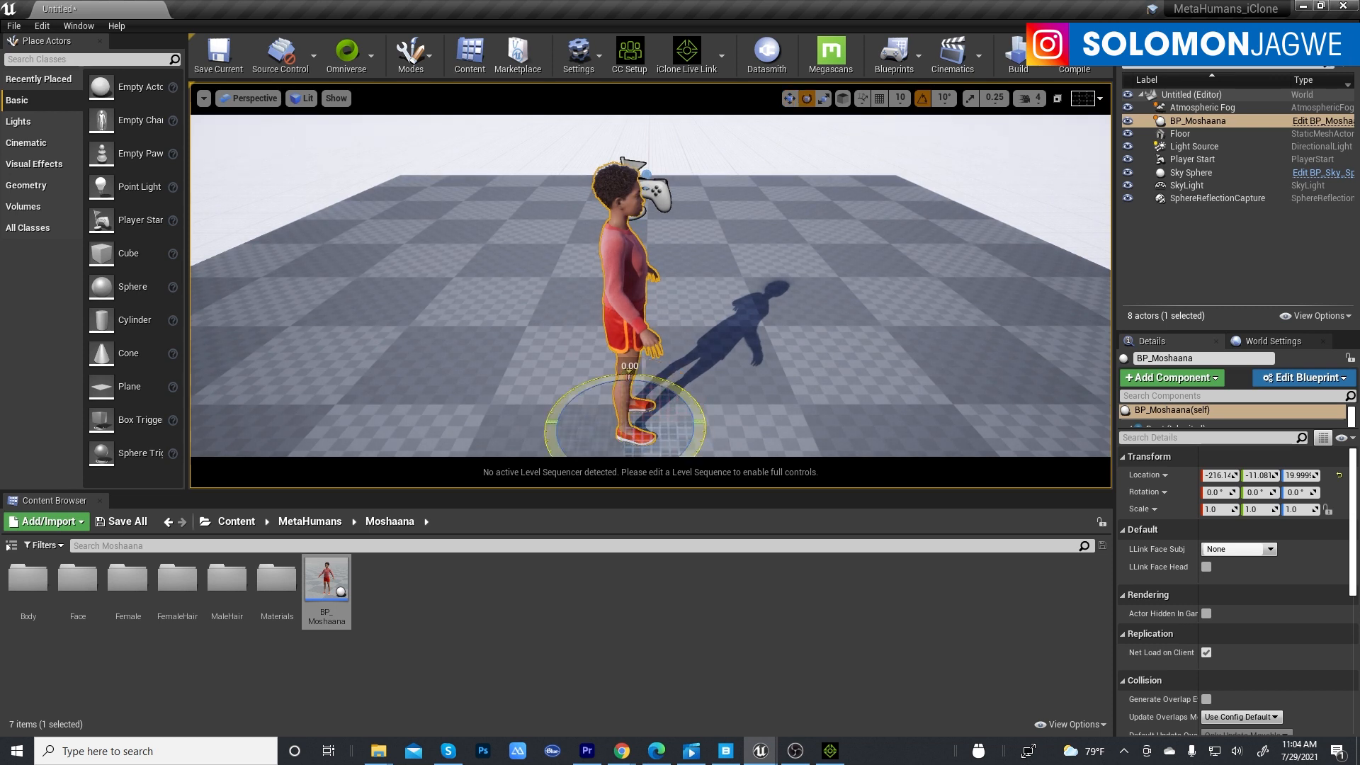
pyautogui.moveTo(697, 439); pyautogui.dragTo(766, 347)
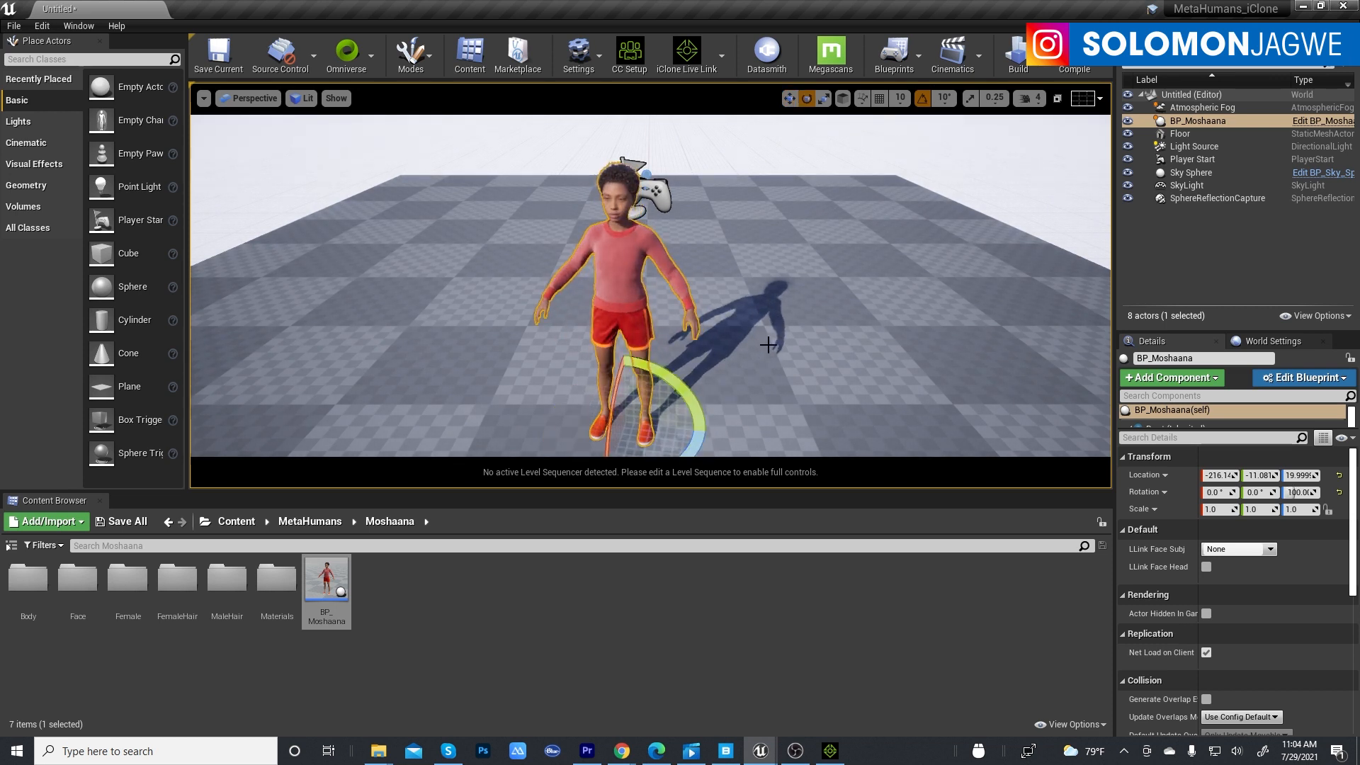
pyautogui.moveTo(695, 450); pyautogui.dragTo(688, 385)
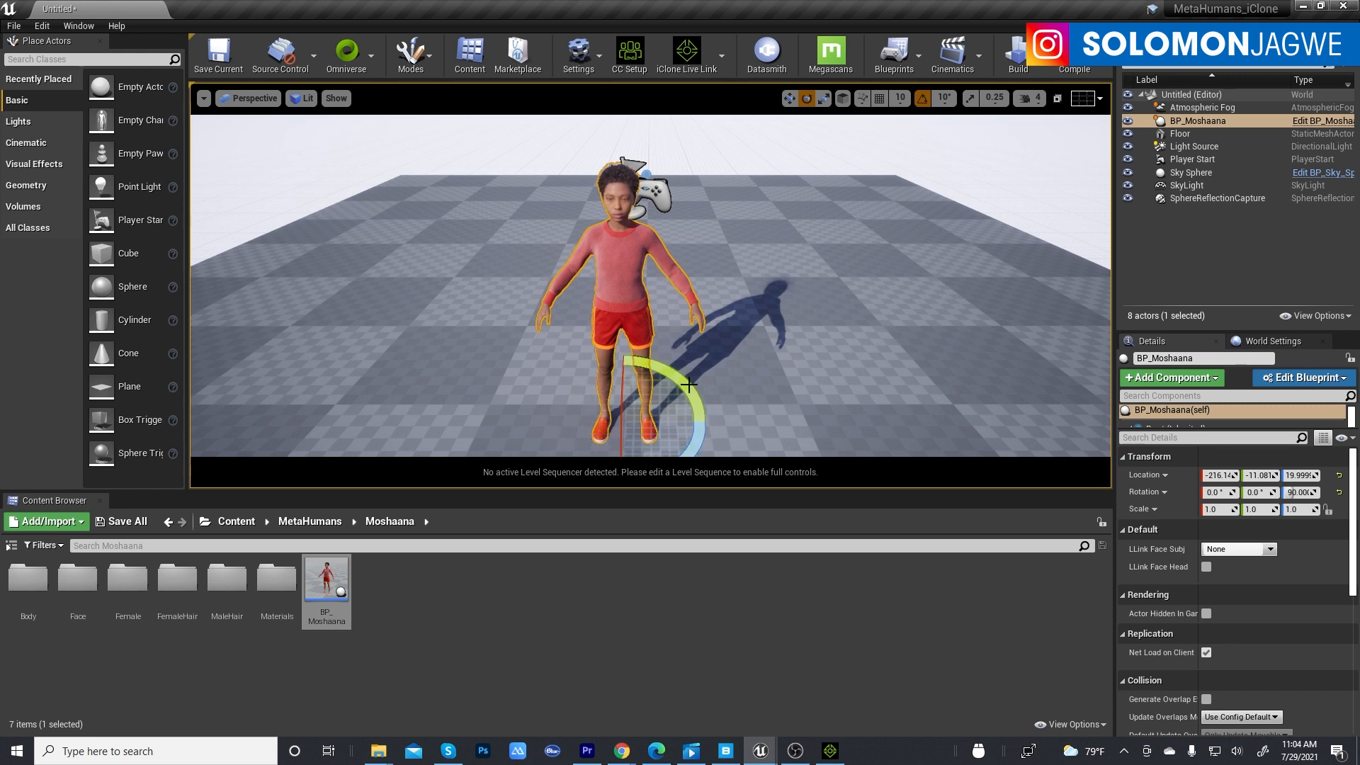
# Place BP_RuHa2 from the RuHa2 MetaHuman folder beside BP_Moshaana, facing the view at 90° about the vertical axis.
pyautogui.click(312, 523)
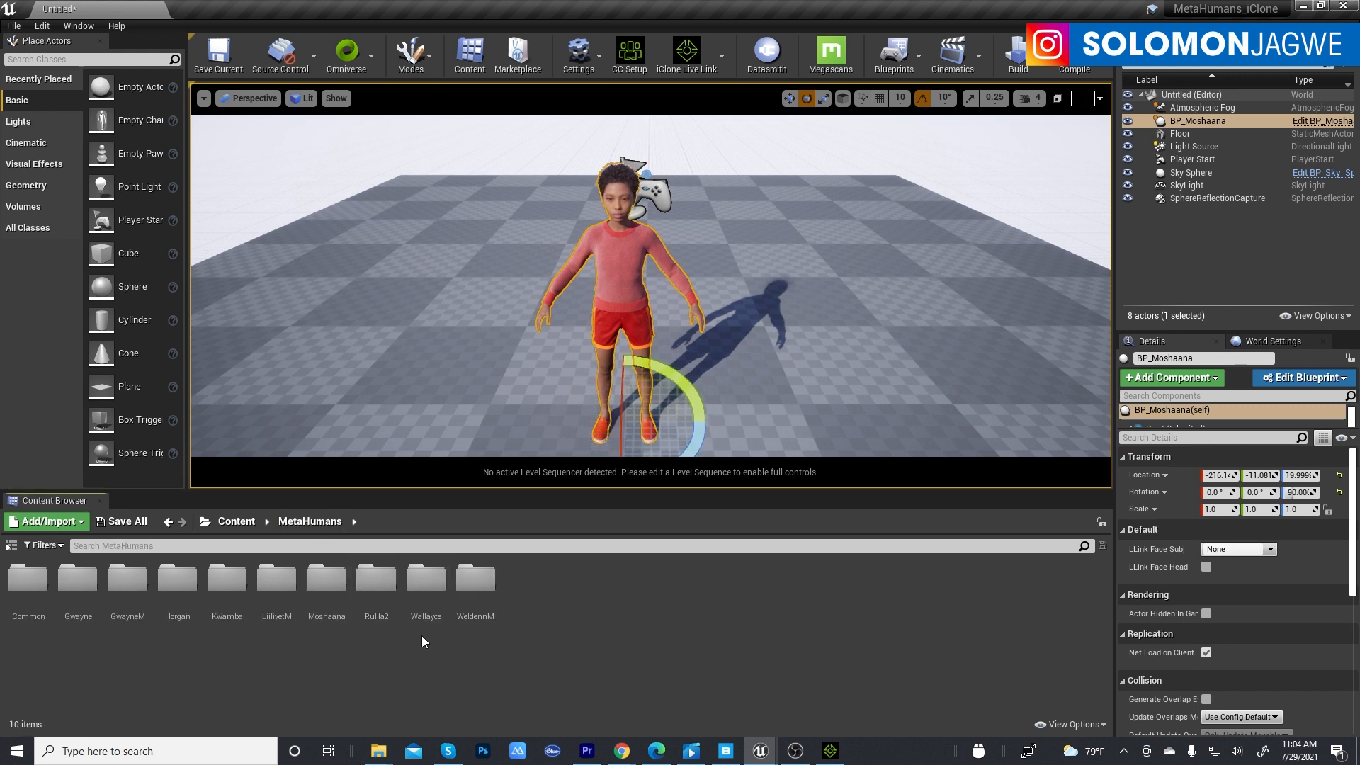
pyautogui.click(377, 593)
pyautogui.doubleClick(377, 593)
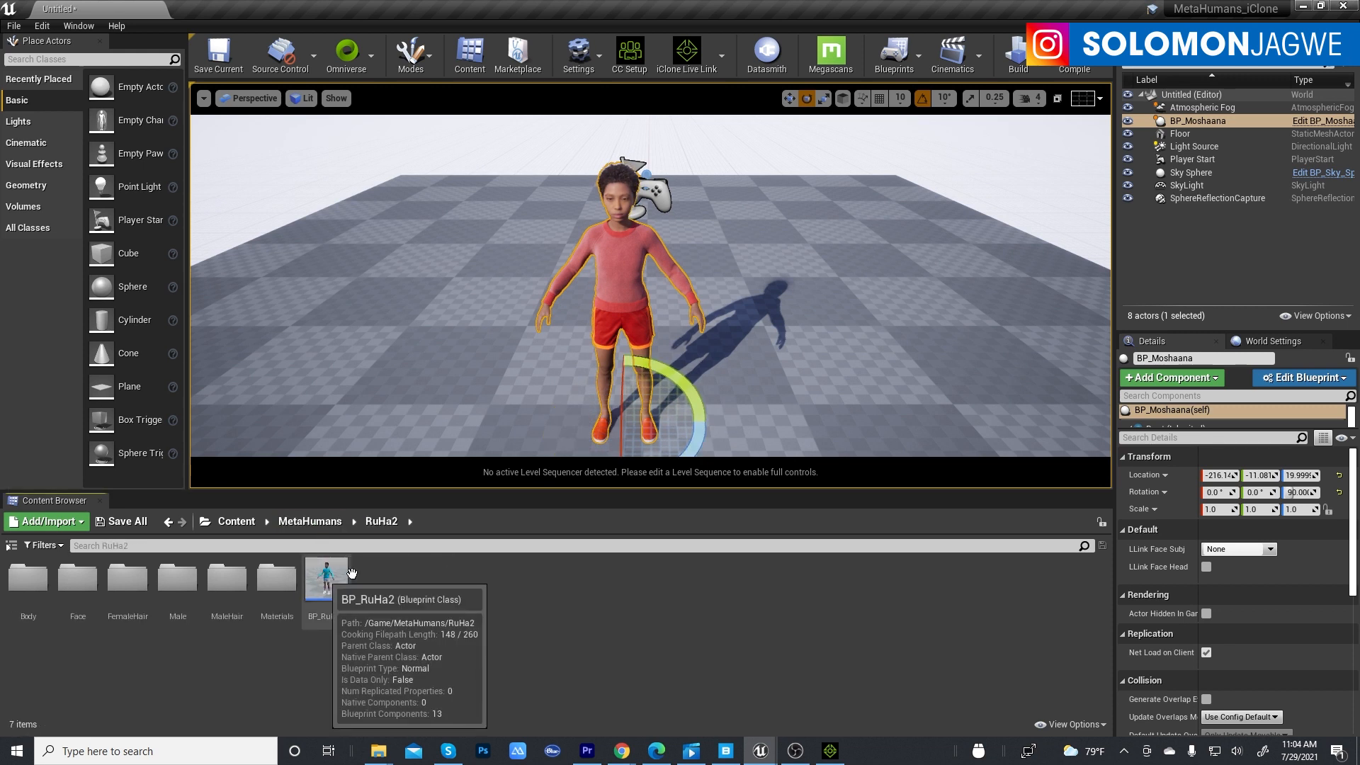
pyautogui.moveTo(327, 577); pyautogui.dragTo(730, 453)
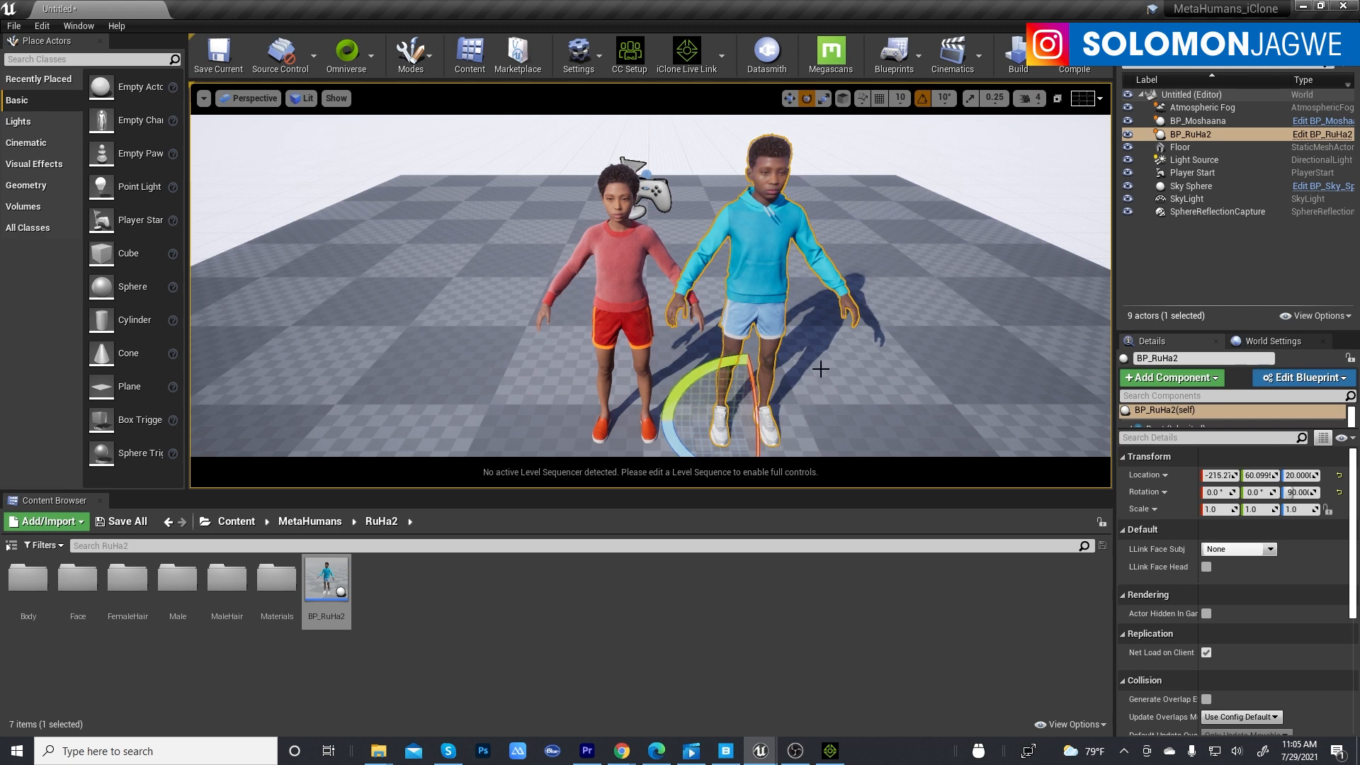
pyautogui.moveTo(821, 369)
pyautogui.mouseDown(button='right')
pyautogui.moveTo(817, 355)
pyautogui.moveTo(825, 384)
pyautogui.moveTo(822, 373)
pyautogui.mouseUp(button='right')
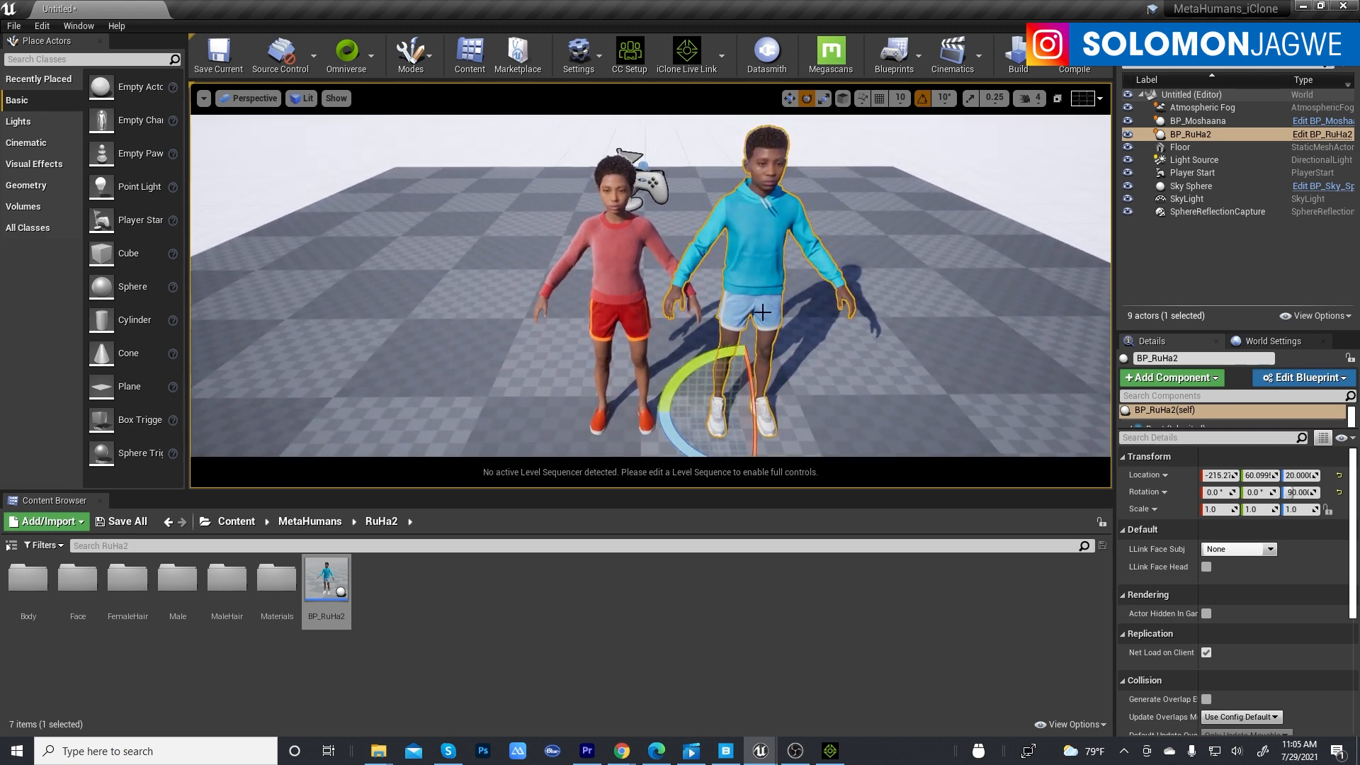
# Delete BP_Moshaana and BP_RuHa2 from the level.
pyautogui.click(616, 280)
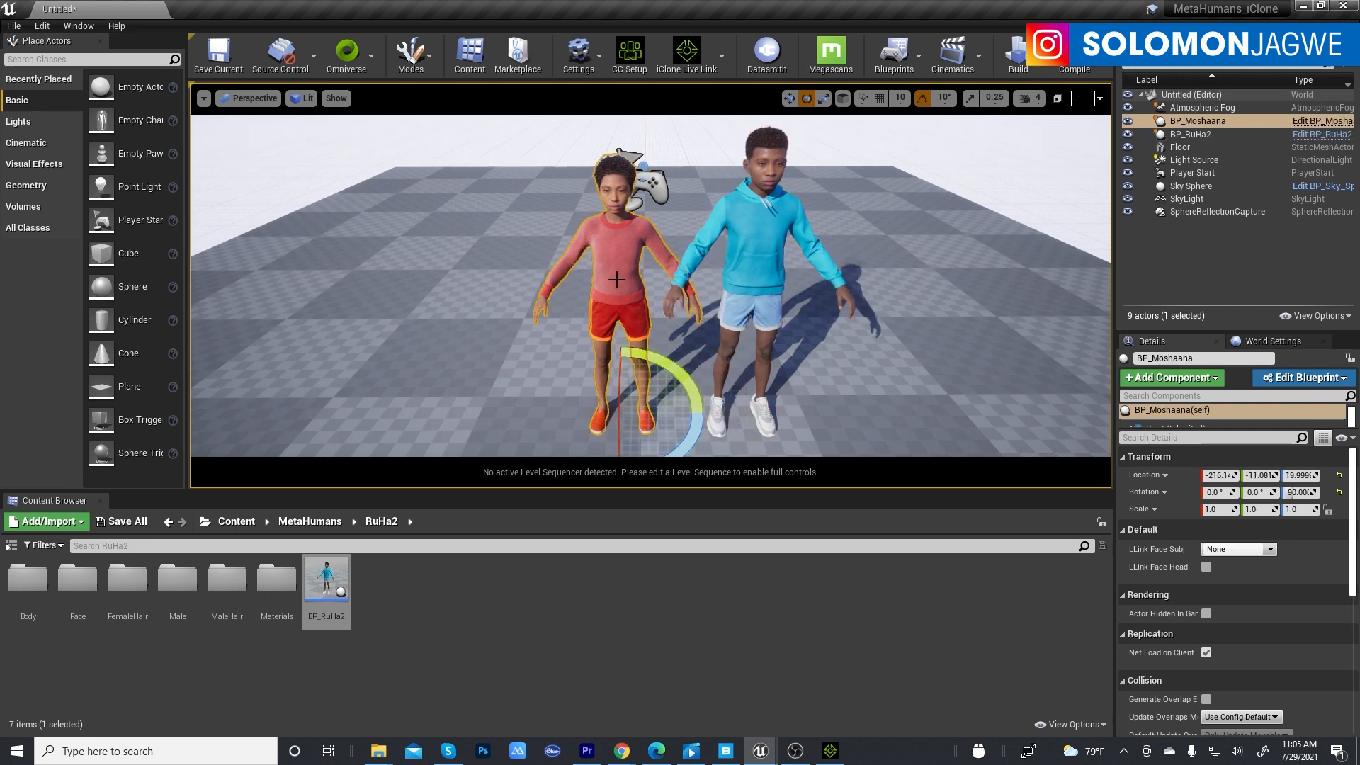
pyautogui.press('Delete')
pyautogui.click(751, 282)
pyautogui.press('Delete')
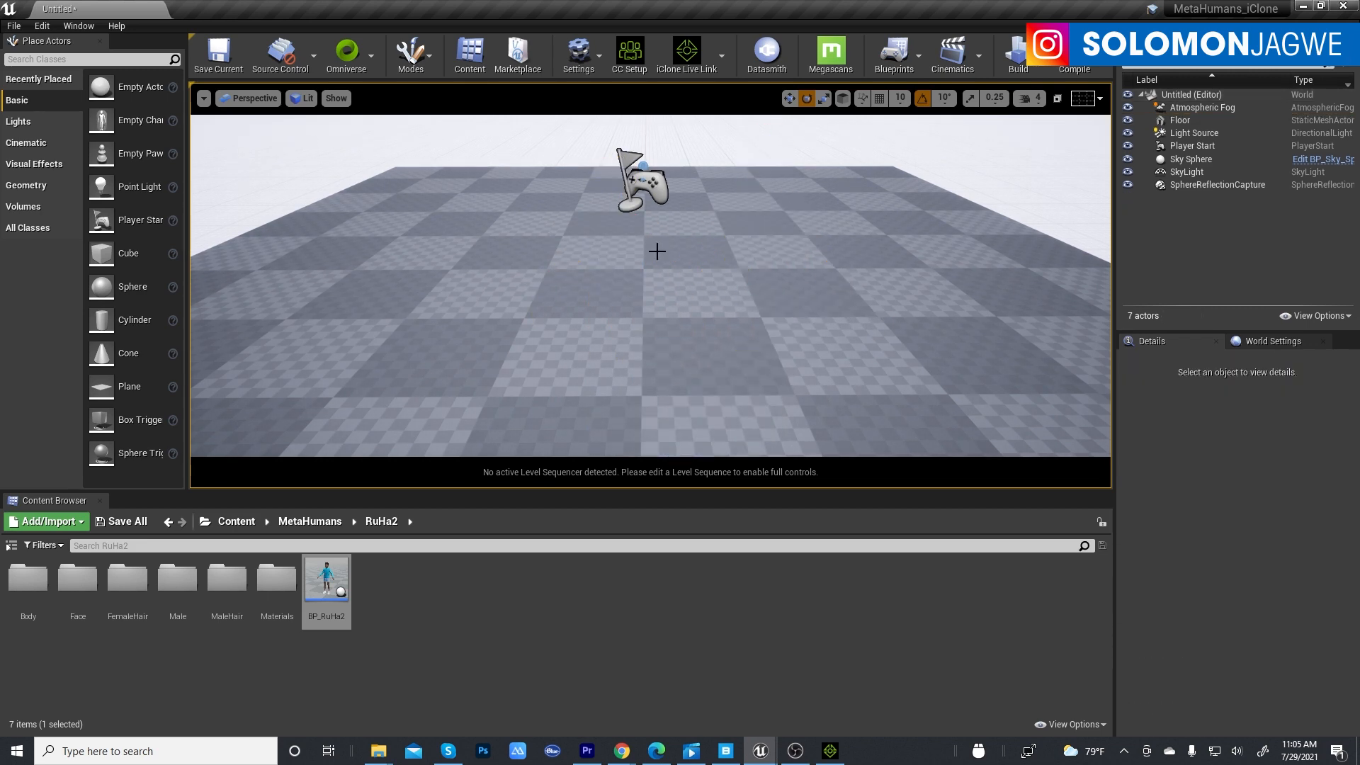
# Open the Apartment level from ModernStudioApartment2/Maps without saving the untitled level.
pyautogui.click(238, 522)
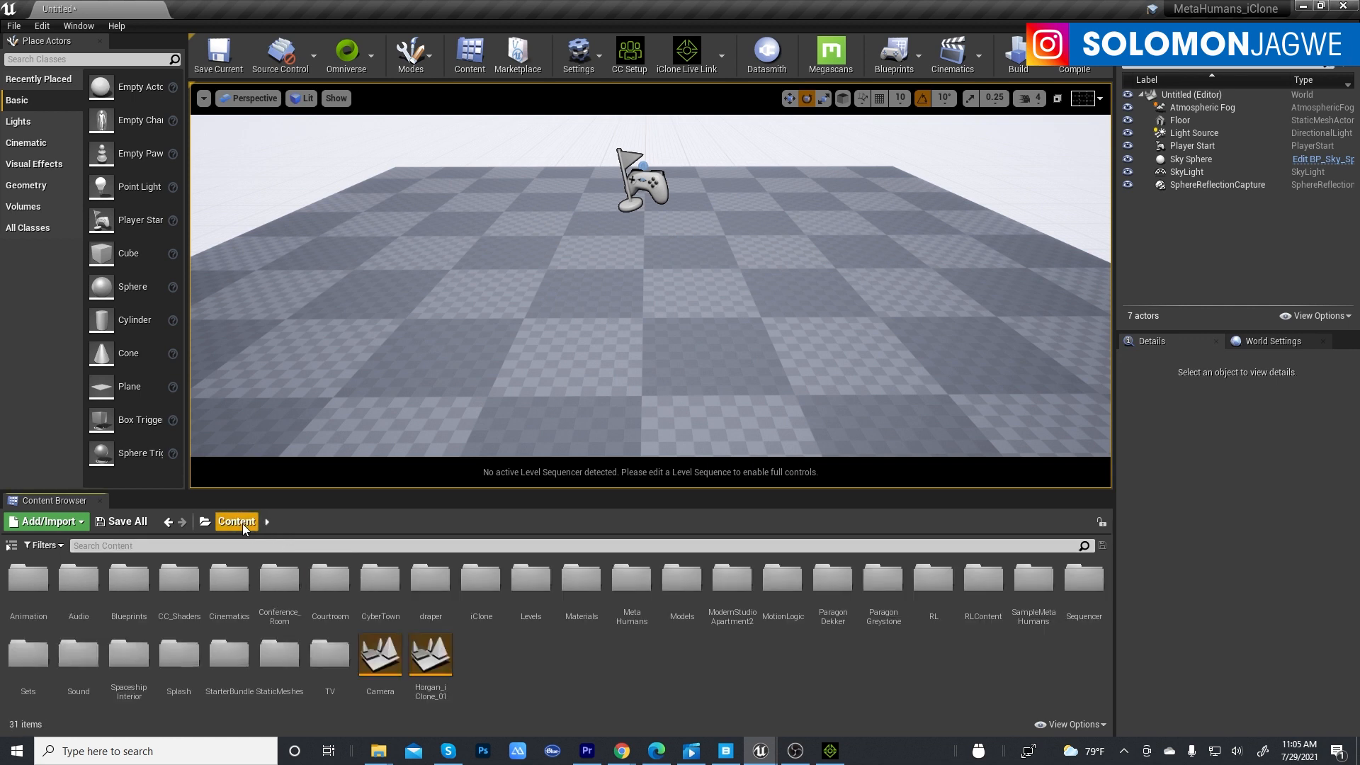
pyautogui.click(749, 588)
pyautogui.doubleClick(732, 582)
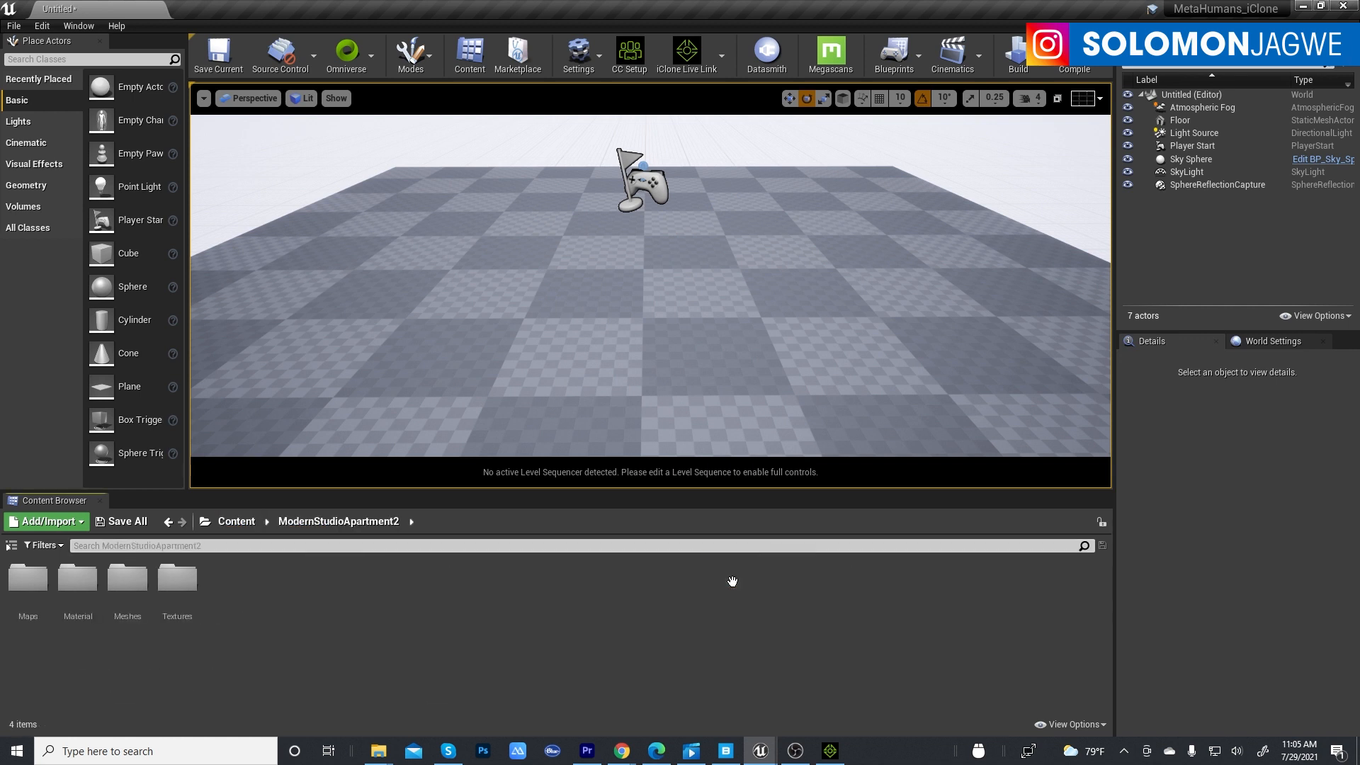
pyautogui.doubleClick(39, 587)
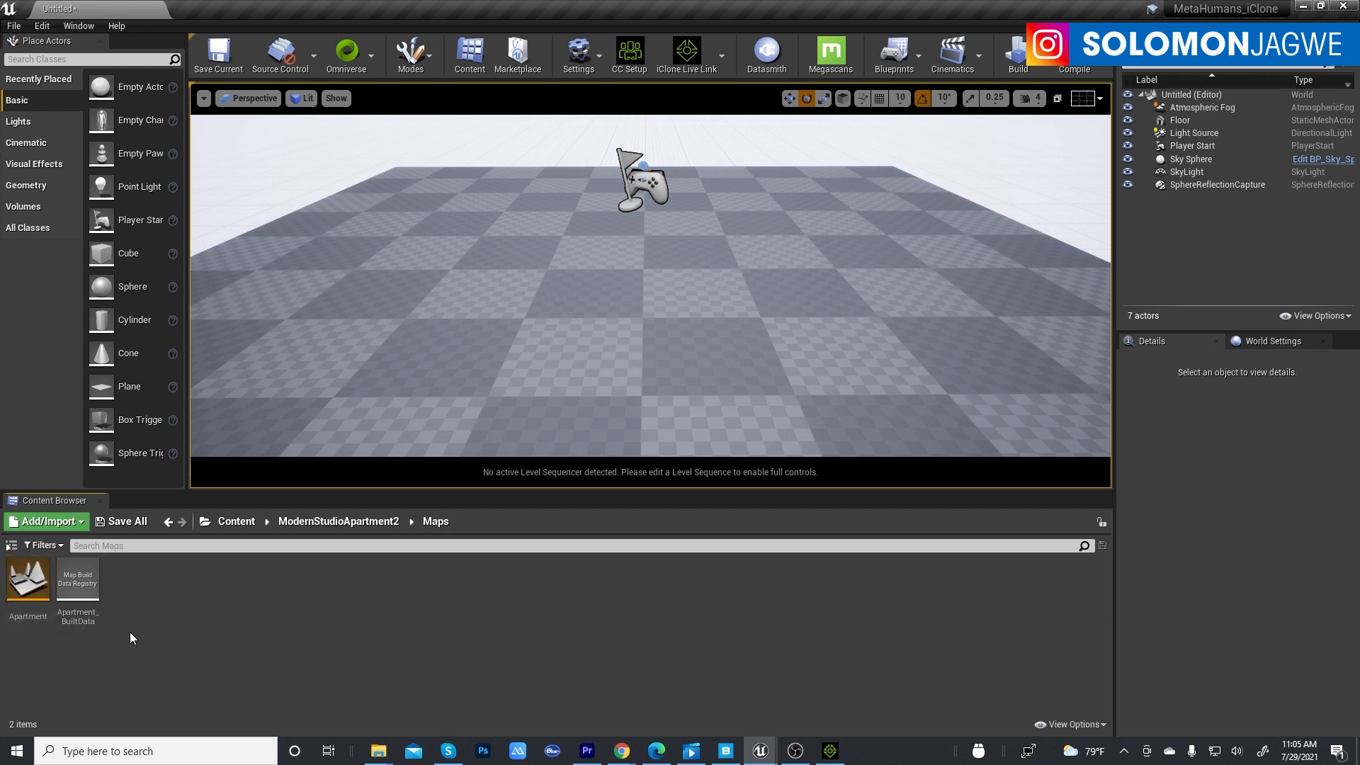
pyautogui.doubleClick(26, 592)
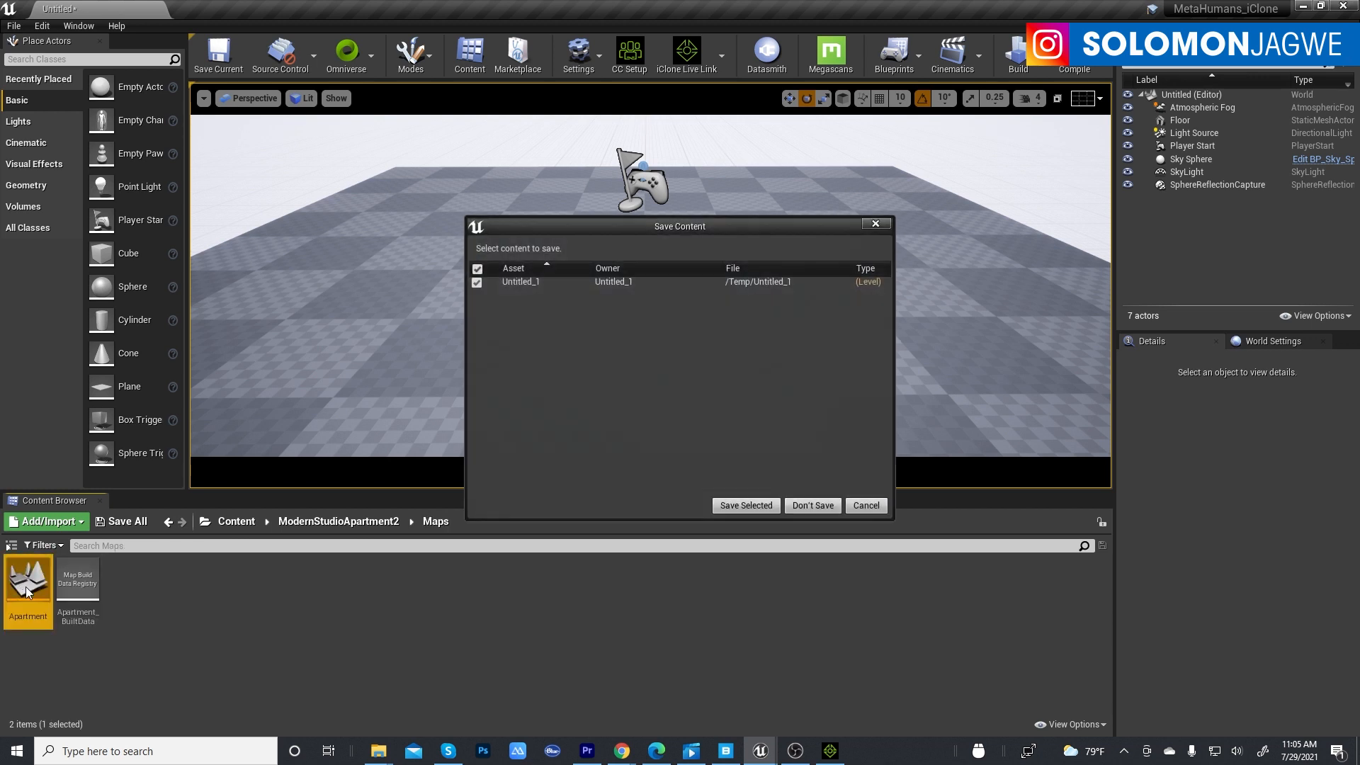
pyautogui.click(810, 507)
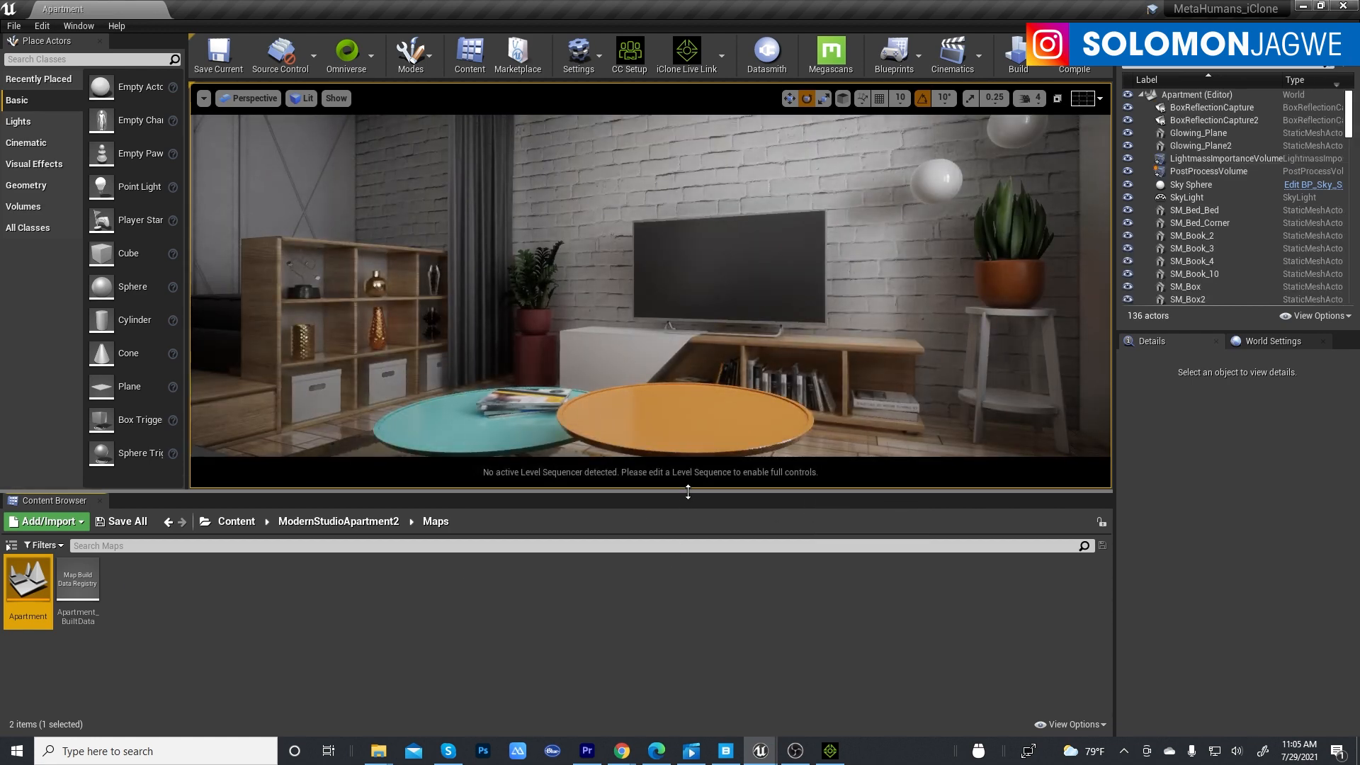
# Enlarge the viewport and look around the apartment's living area, including the television, sofa and coffee tables.
pyautogui.moveTo(688, 494); pyautogui.dragTo(682, 652)
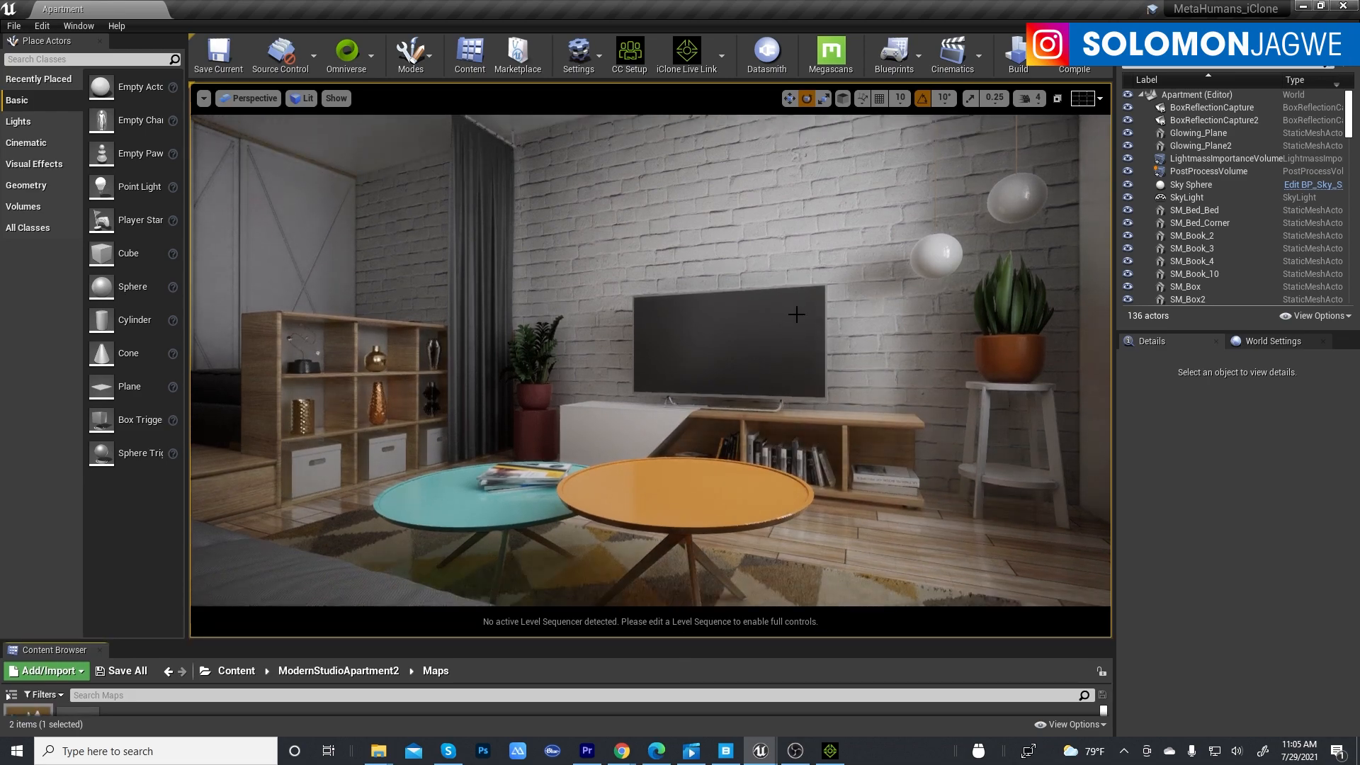
pyautogui.moveTo(797, 314); pyautogui.dragTo(836, 336, button='right')
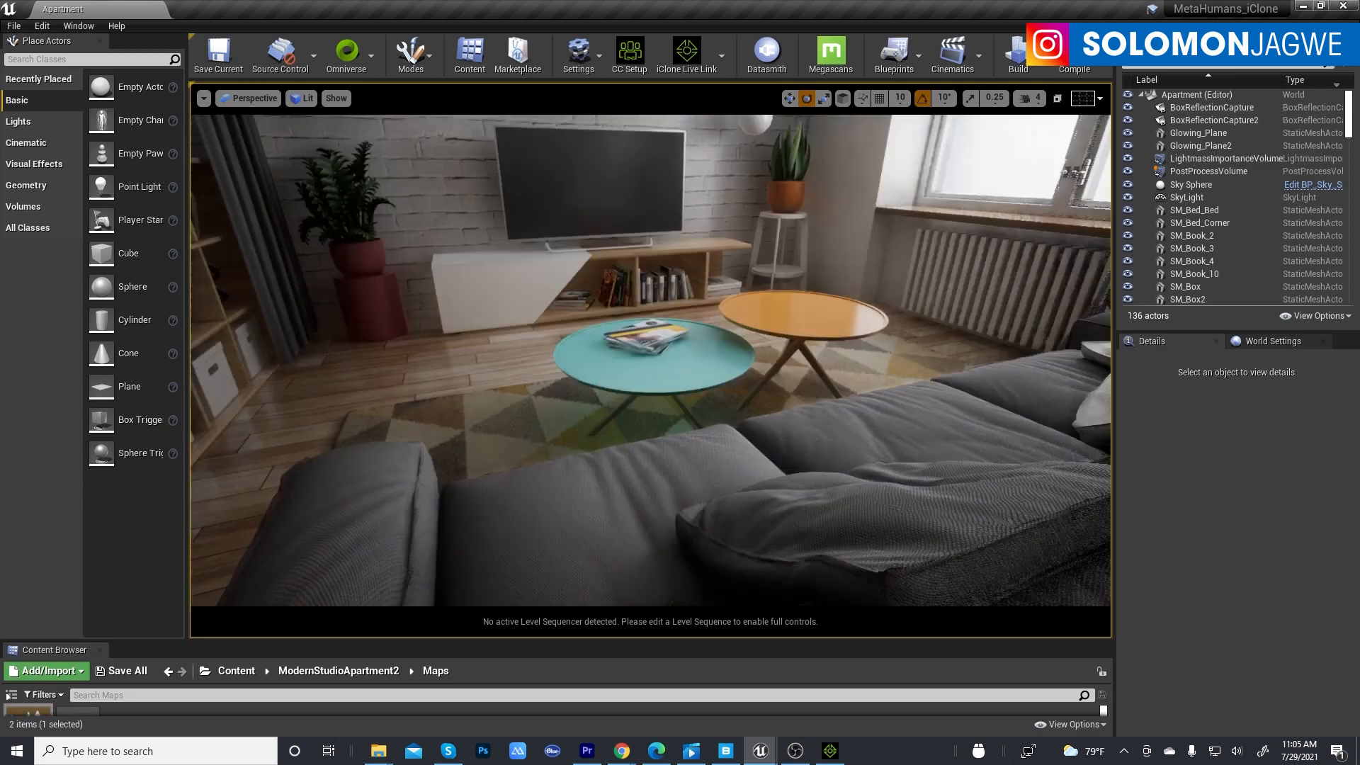
pyautogui.moveTo(739, 344); pyautogui.dragTo(613, 349, button='right')
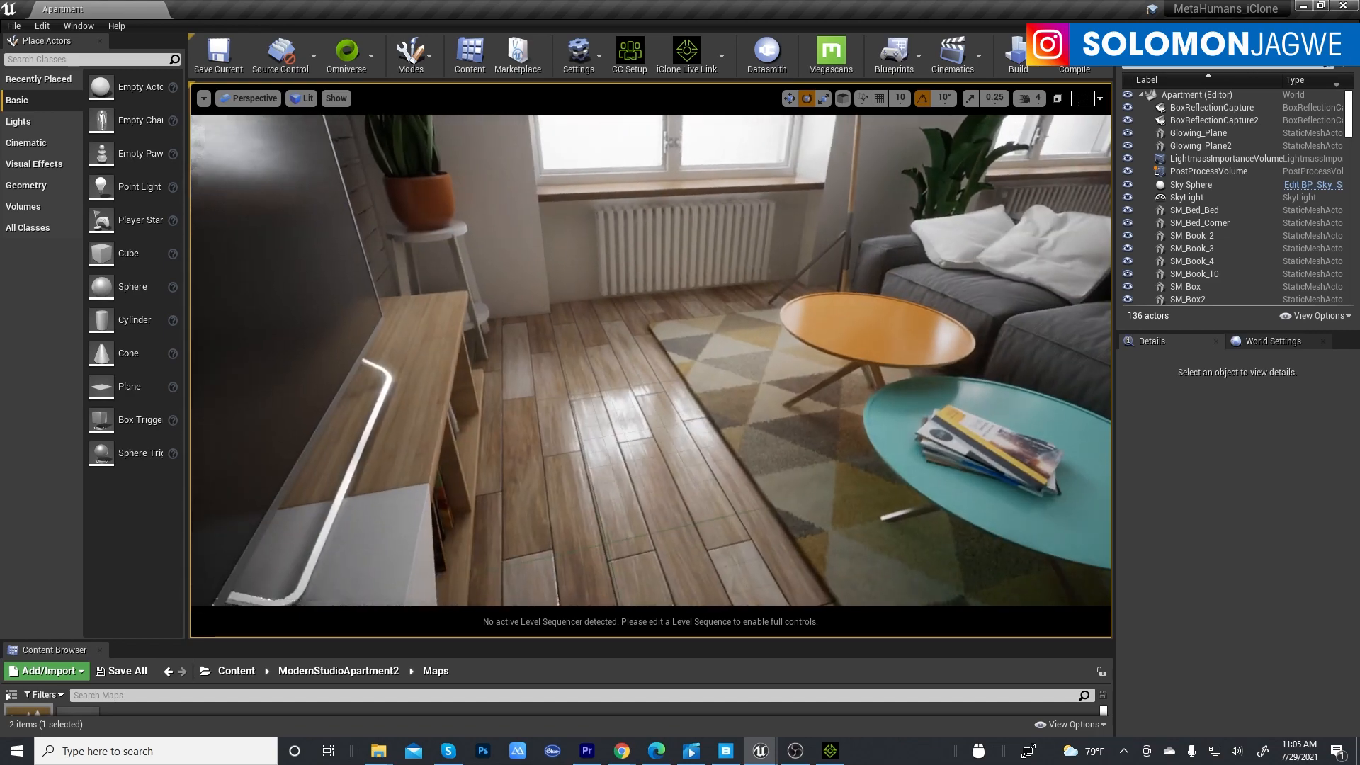
pyautogui.moveTo(604, 407); pyautogui.dragTo(797, 419, button='right')
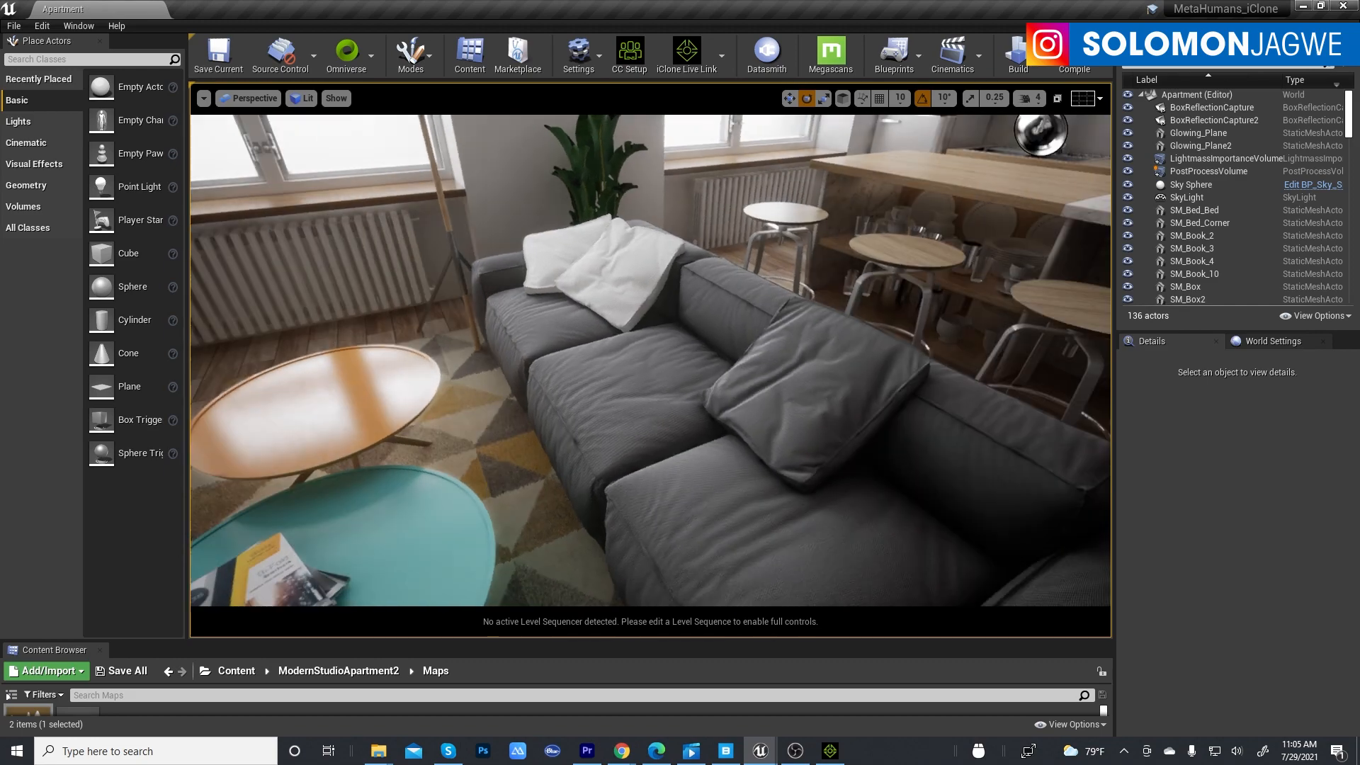
pyautogui.moveTo(635, 471); pyautogui.dragTo(538, 496, button='right')
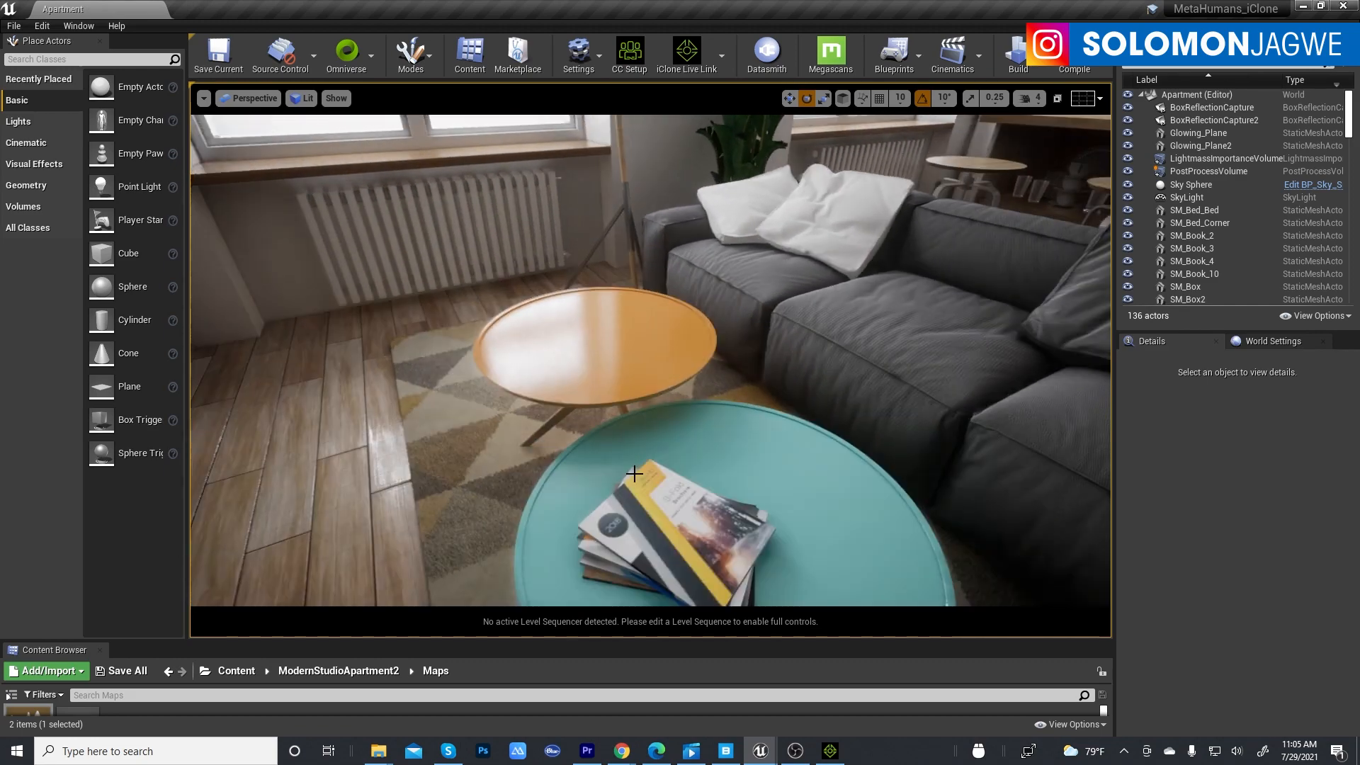
# Try moving the sofa off the rug toward the kitchen island, and undo the move.
pyautogui.scroll(-5, 636, 472)
pyautogui.moveTo(800, 449); pyautogui.dragTo(904, 472, button='middle')
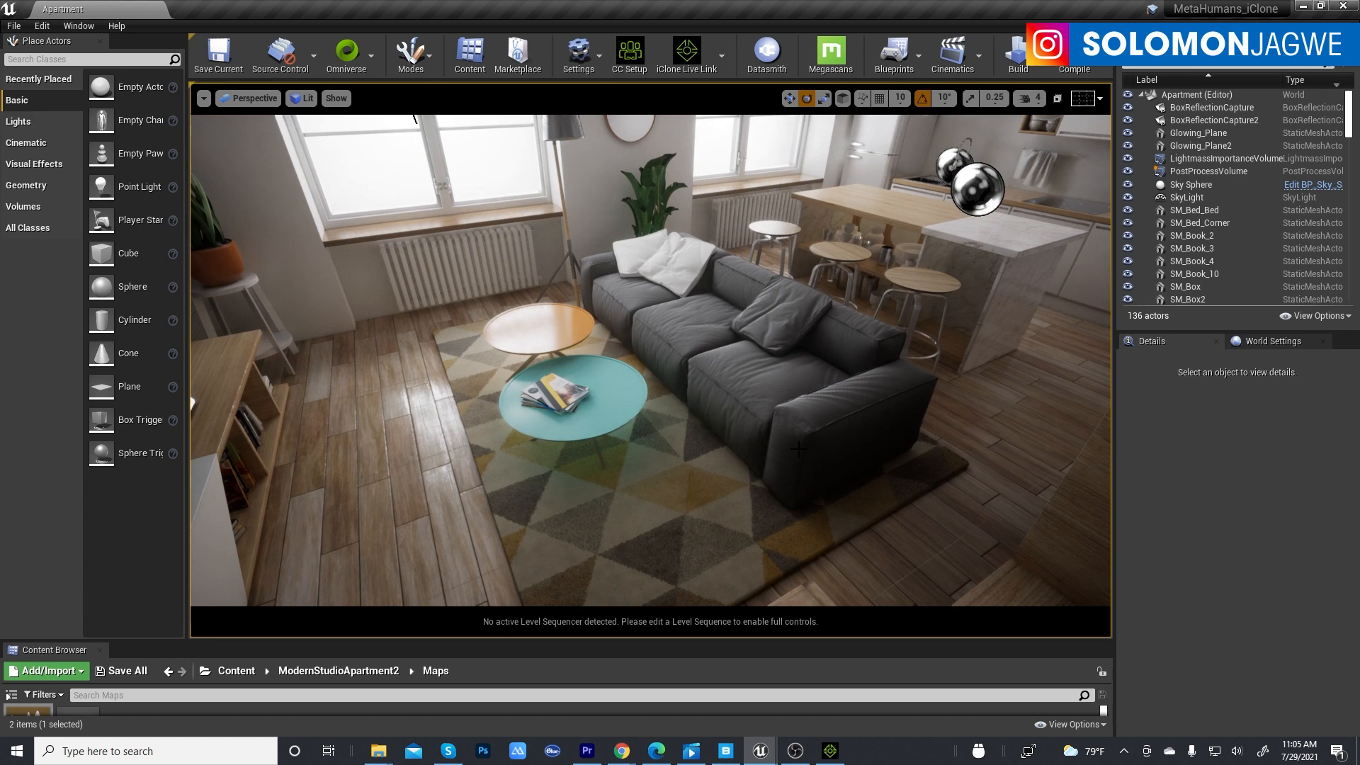
pyautogui.click(733, 384)
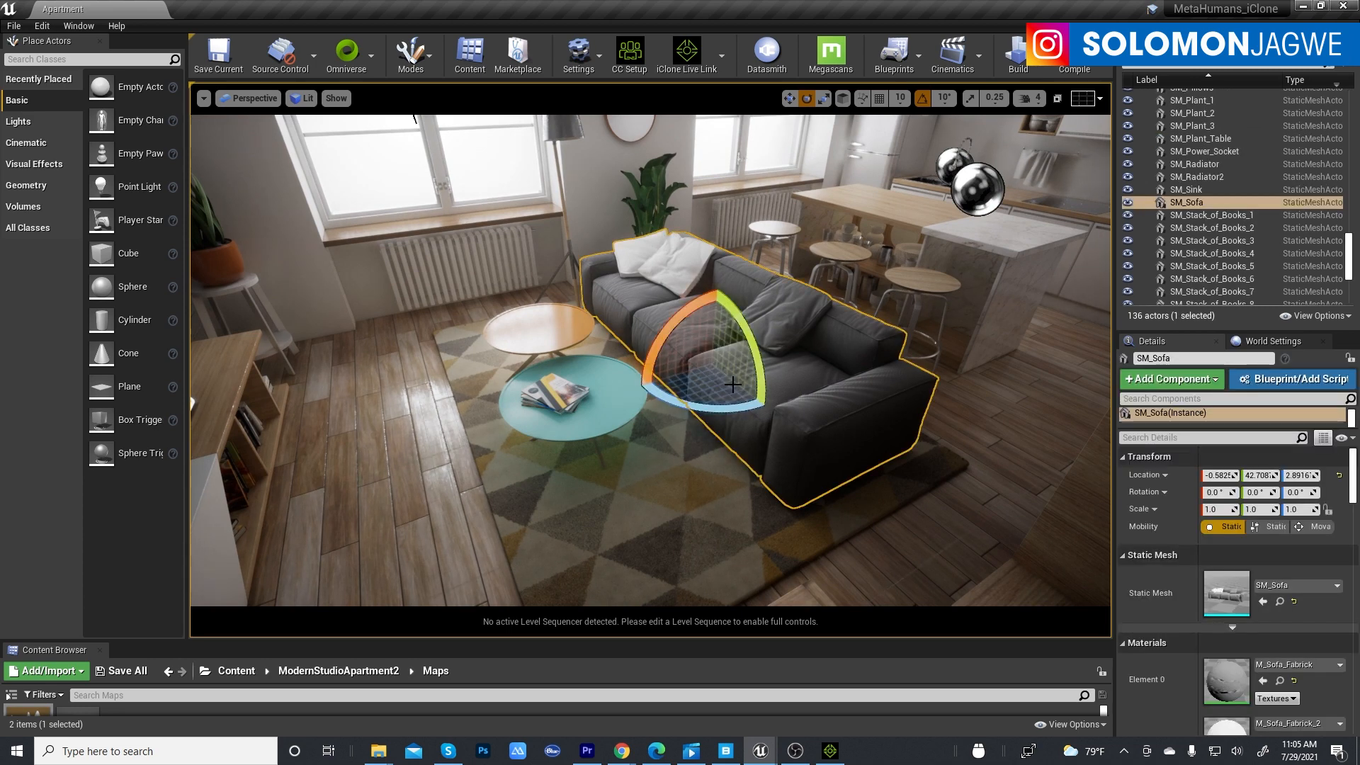
pyautogui.press('w')
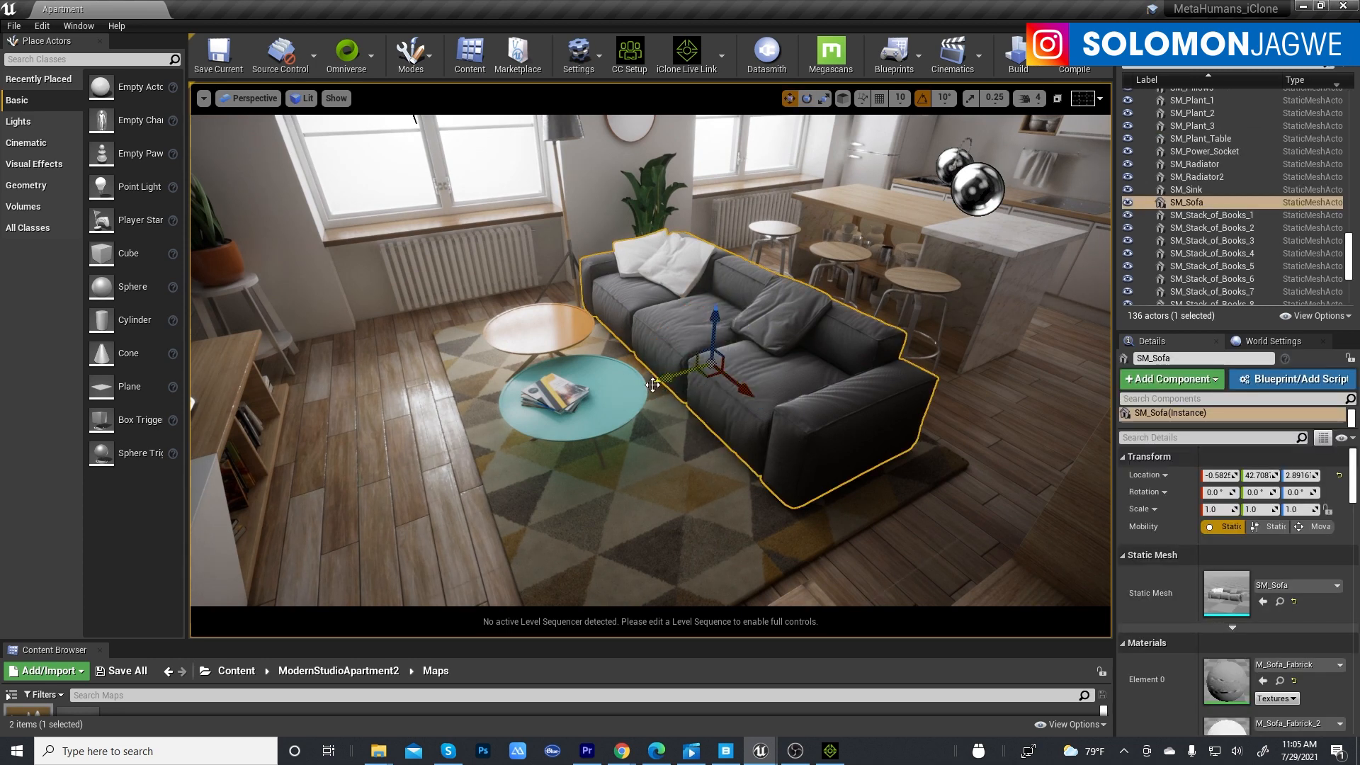
pyautogui.moveTo(669, 380); pyautogui.dragTo(800, 343)
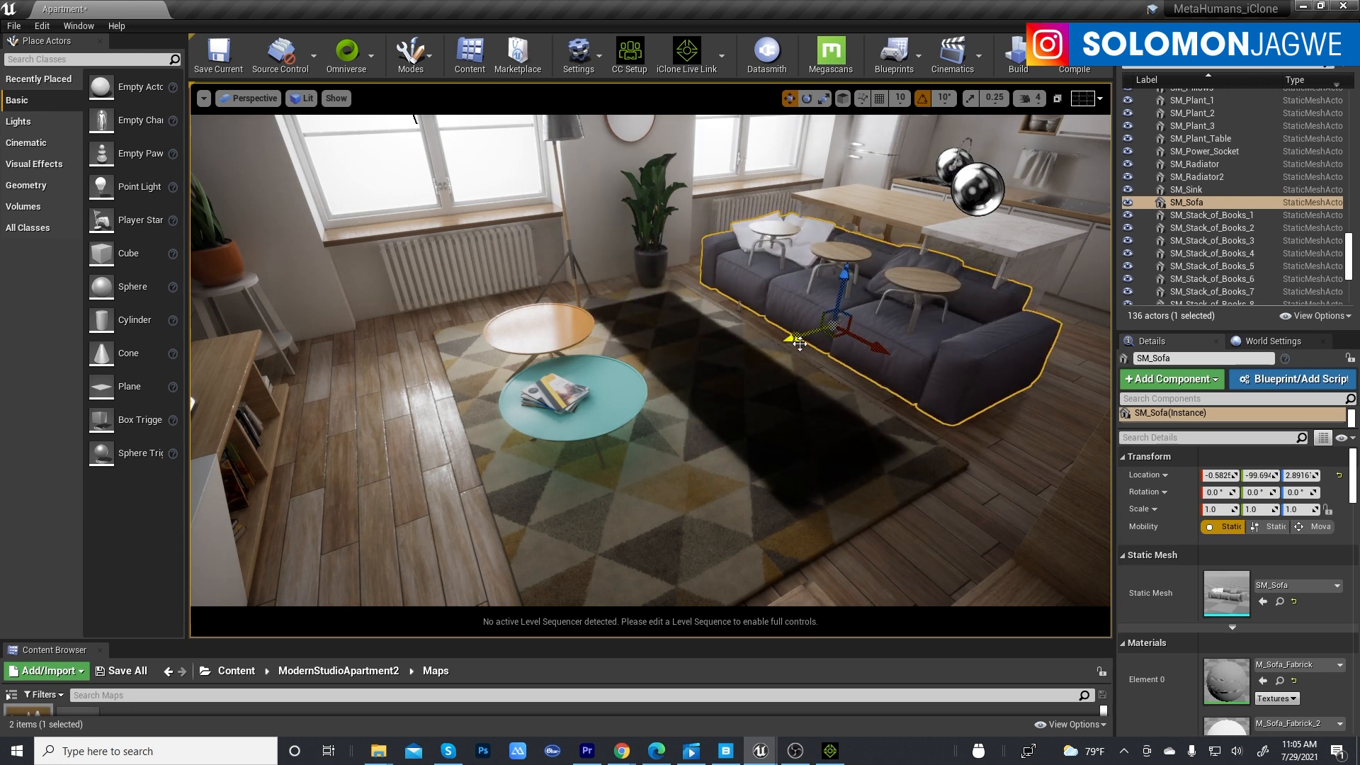
pyautogui.hotkey('ctrl', 'z')
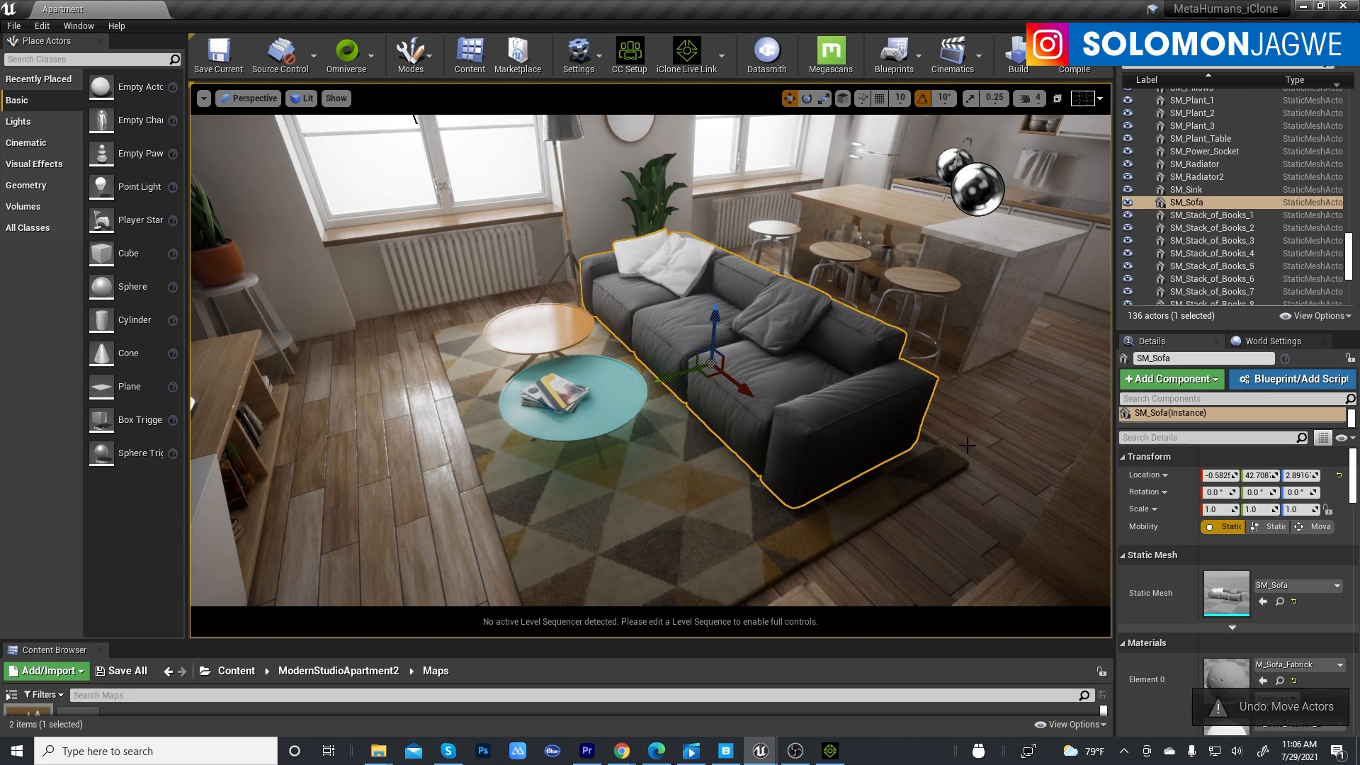
# Move the turquoise coffee table together with the journals on it off the rug to the floor beyond the sofa.
pyautogui.click(932, 444)
pyautogui.click(613, 422)
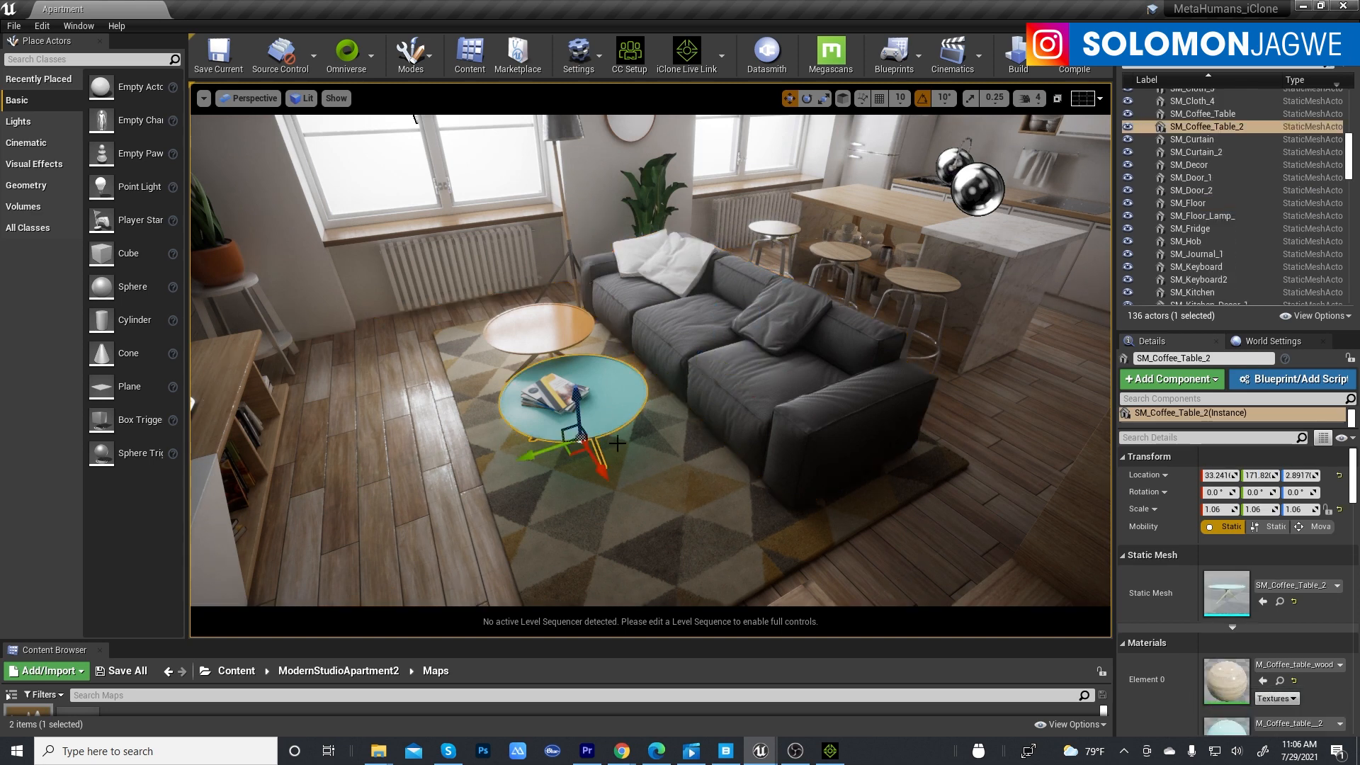
pyautogui.moveTo(601, 472); pyautogui.dragTo(637, 468)
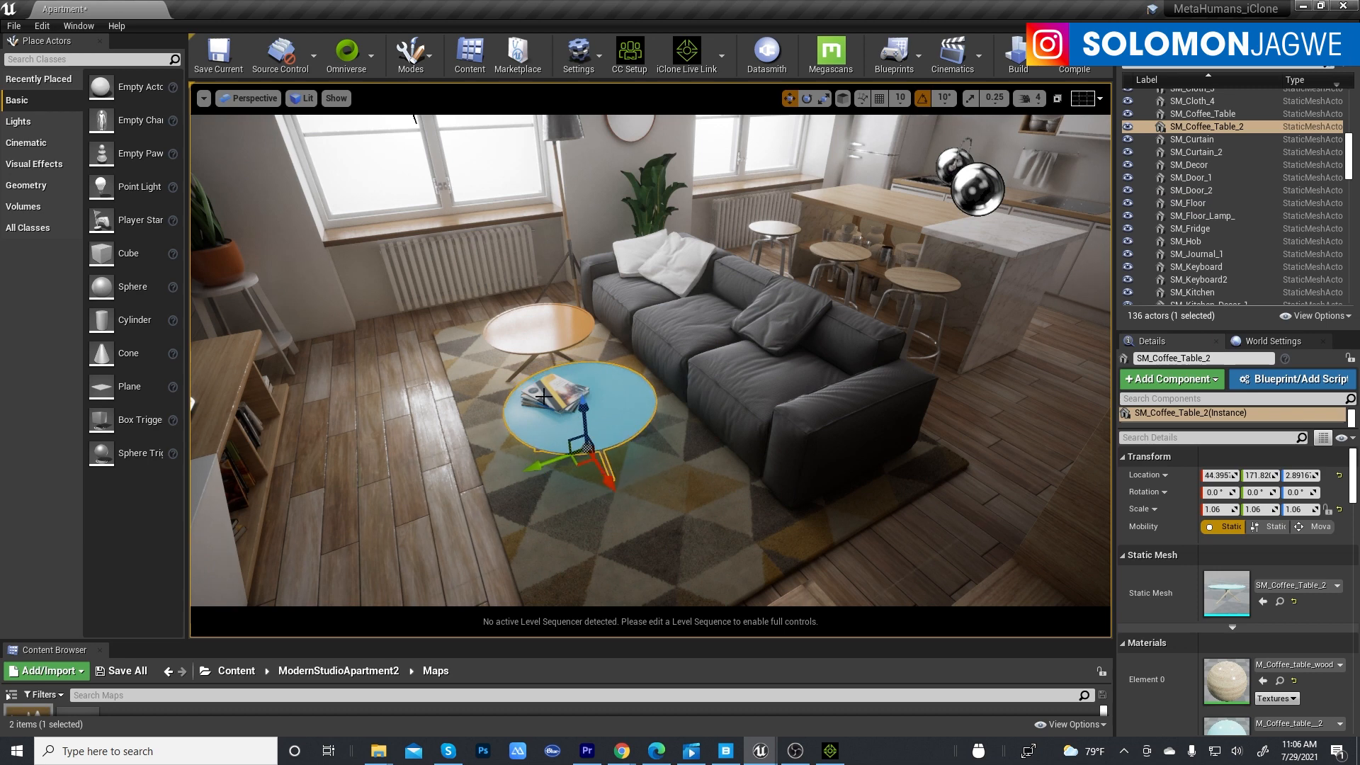
pyautogui.keyDown('ctrl'); pyautogui.click(551, 392); pyautogui.keyUp('ctrl')
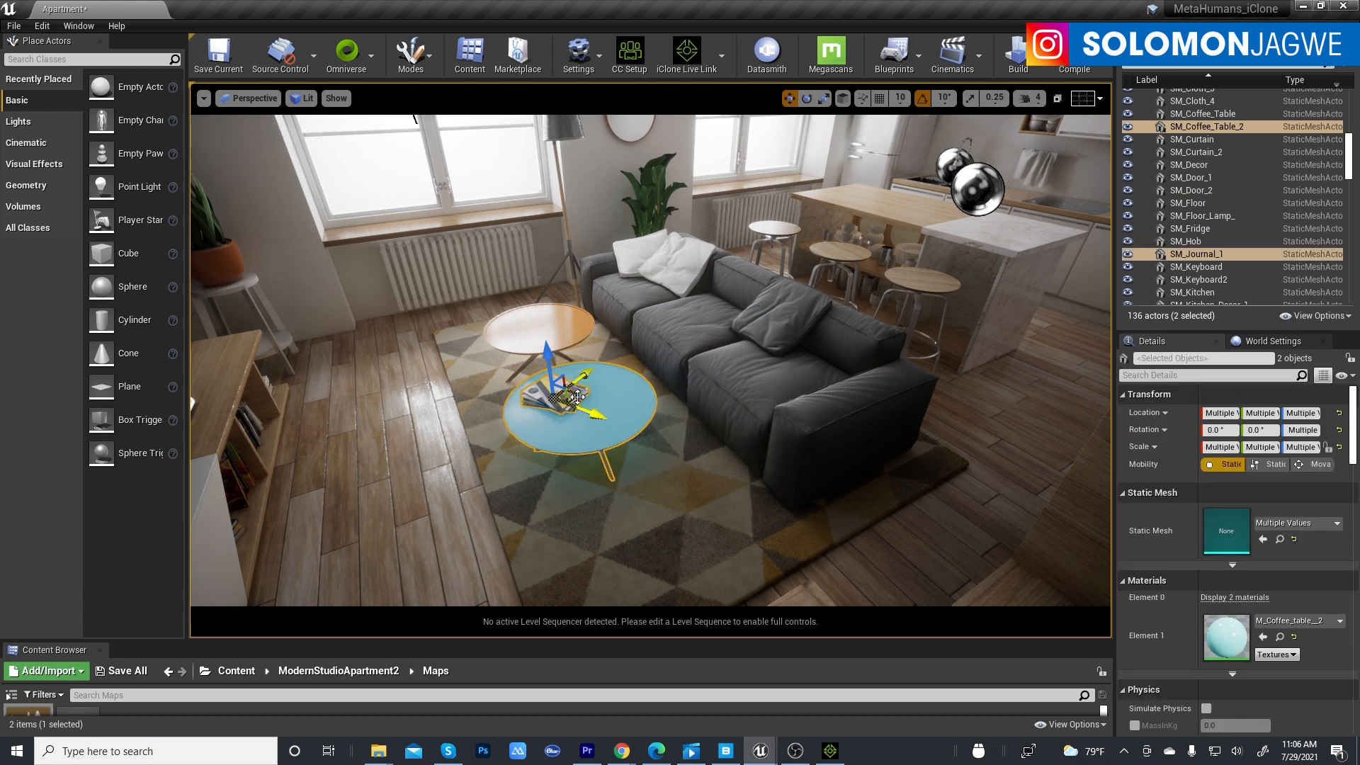
pyautogui.moveTo(578, 396); pyautogui.dragTo(1092, 348)
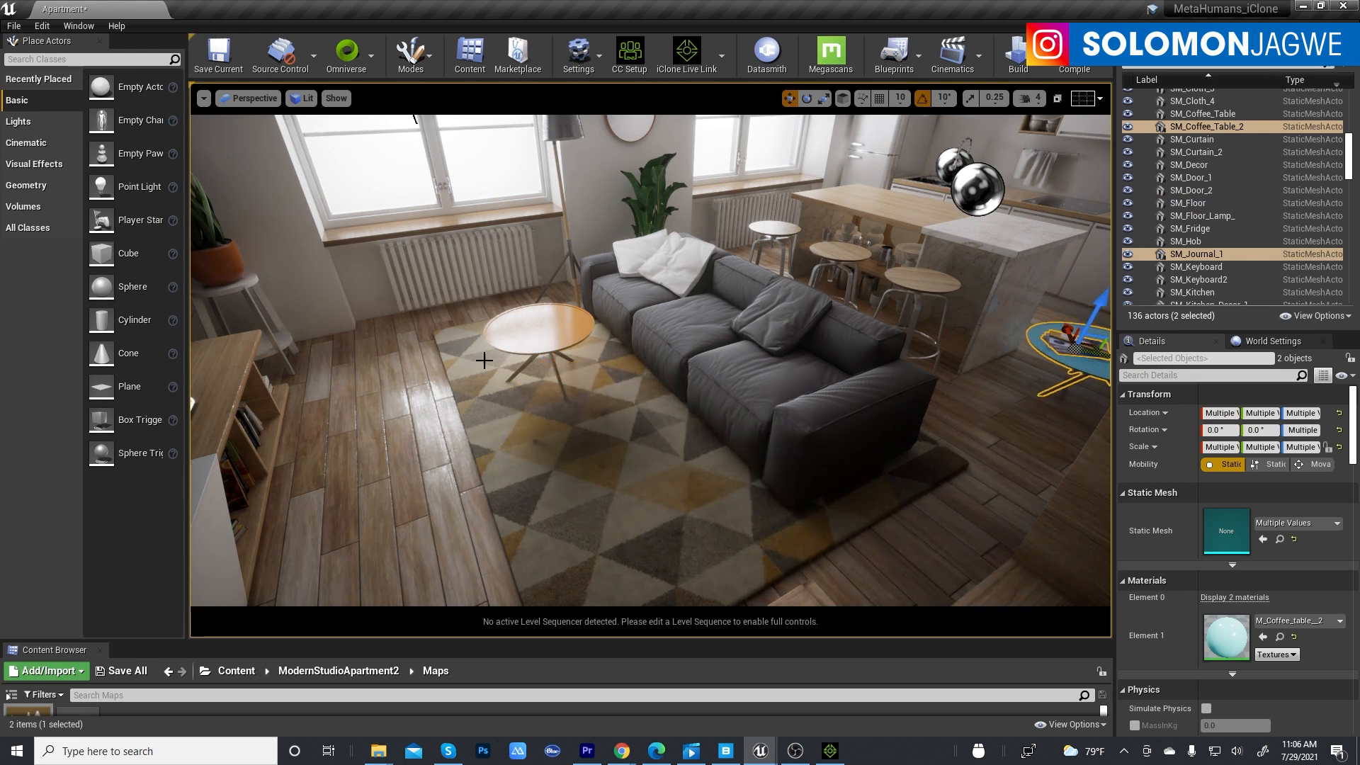
# Move the orange coffee table off the rug to about X 194, Y -59, and inspect the cleared living area.
pyautogui.click(555, 361)
pyautogui.moveTo(546, 398); pyautogui.dragTo(1047, 485)
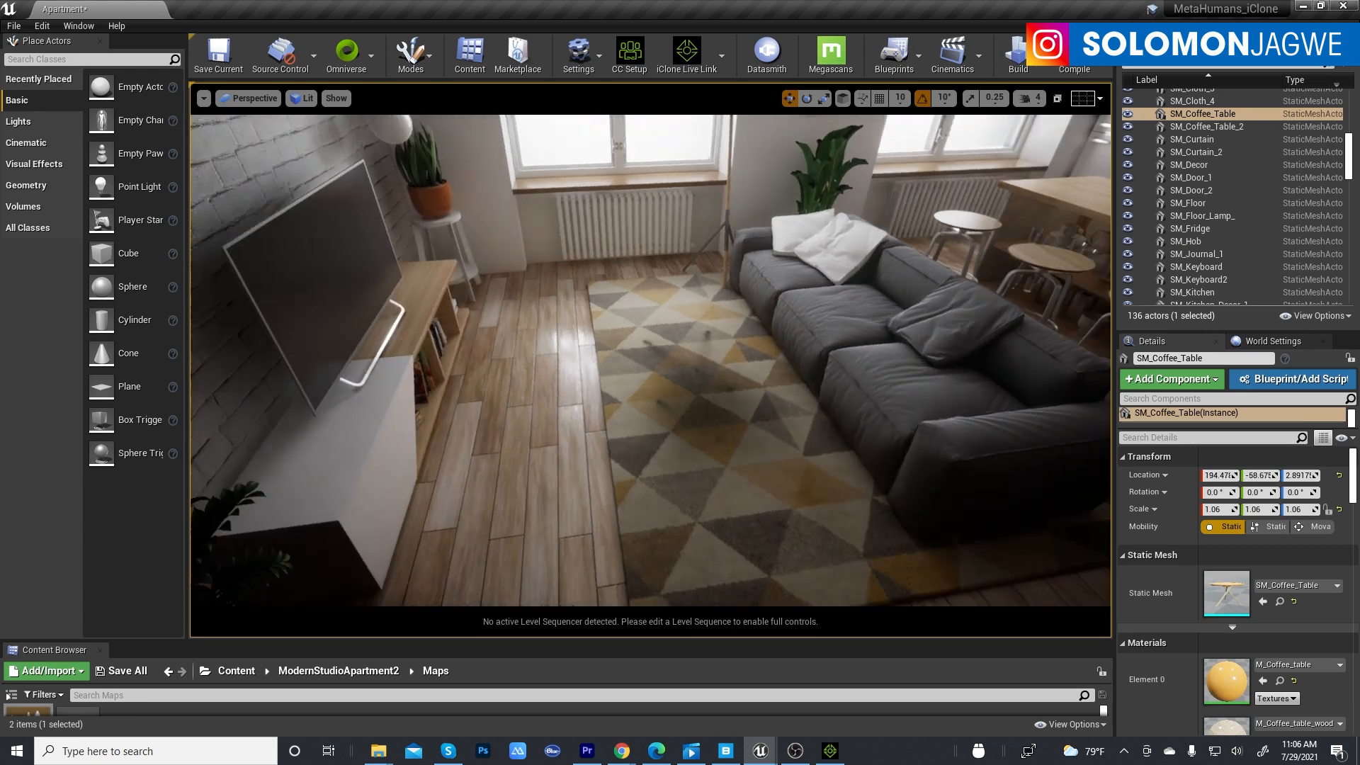
pyautogui.scroll(5, 779, 380)
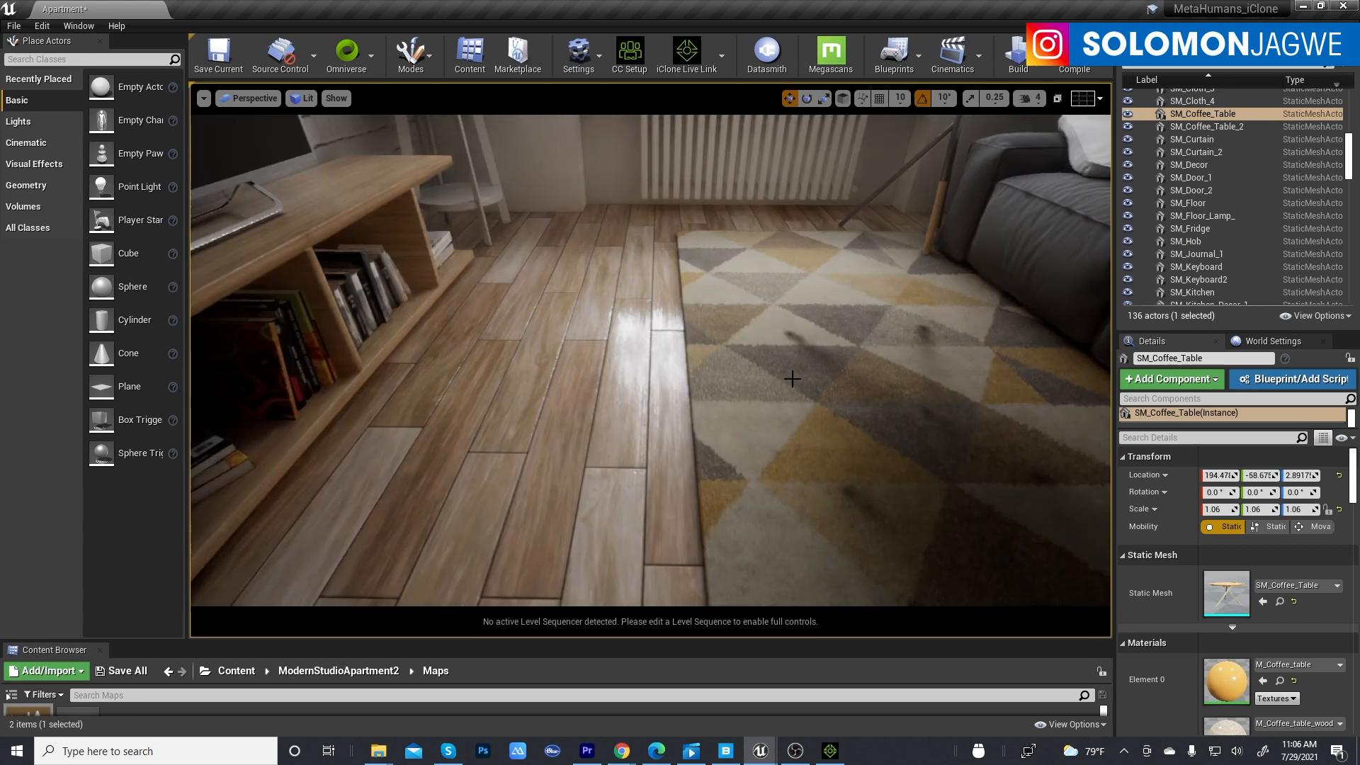
pyautogui.moveTo(713, 377); pyautogui.dragTo(355, 379, button='right')
pyautogui.moveTo(665, 389); pyautogui.dragTo(582, 380, button='right')
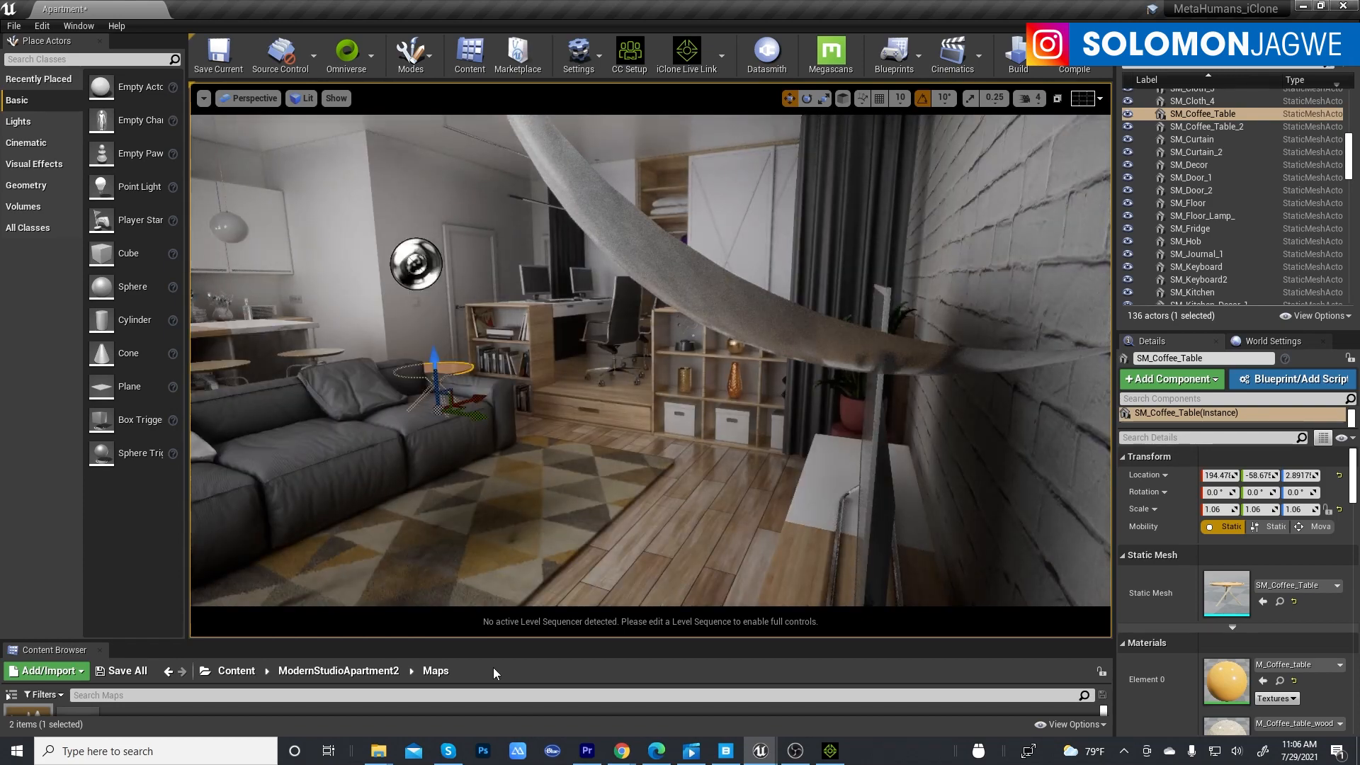
# Switch to the video player and review the opening seconds of Unreal_Engine_MetaHuman_iClone_Body_Animation_KIDS_01 for the furniture layout and the kids' animation.
pyautogui.click(690, 750)
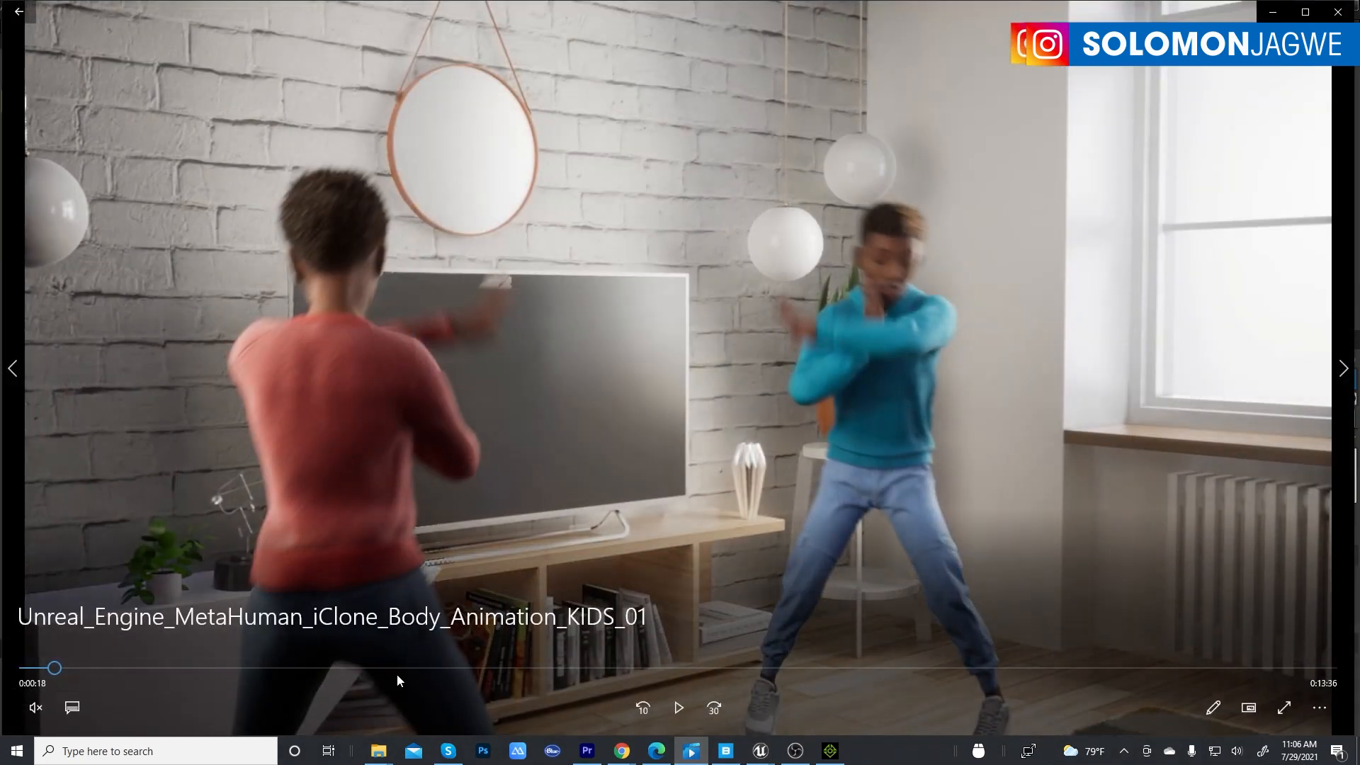
pyautogui.moveTo(53, 670); pyautogui.dragTo(24, 671)
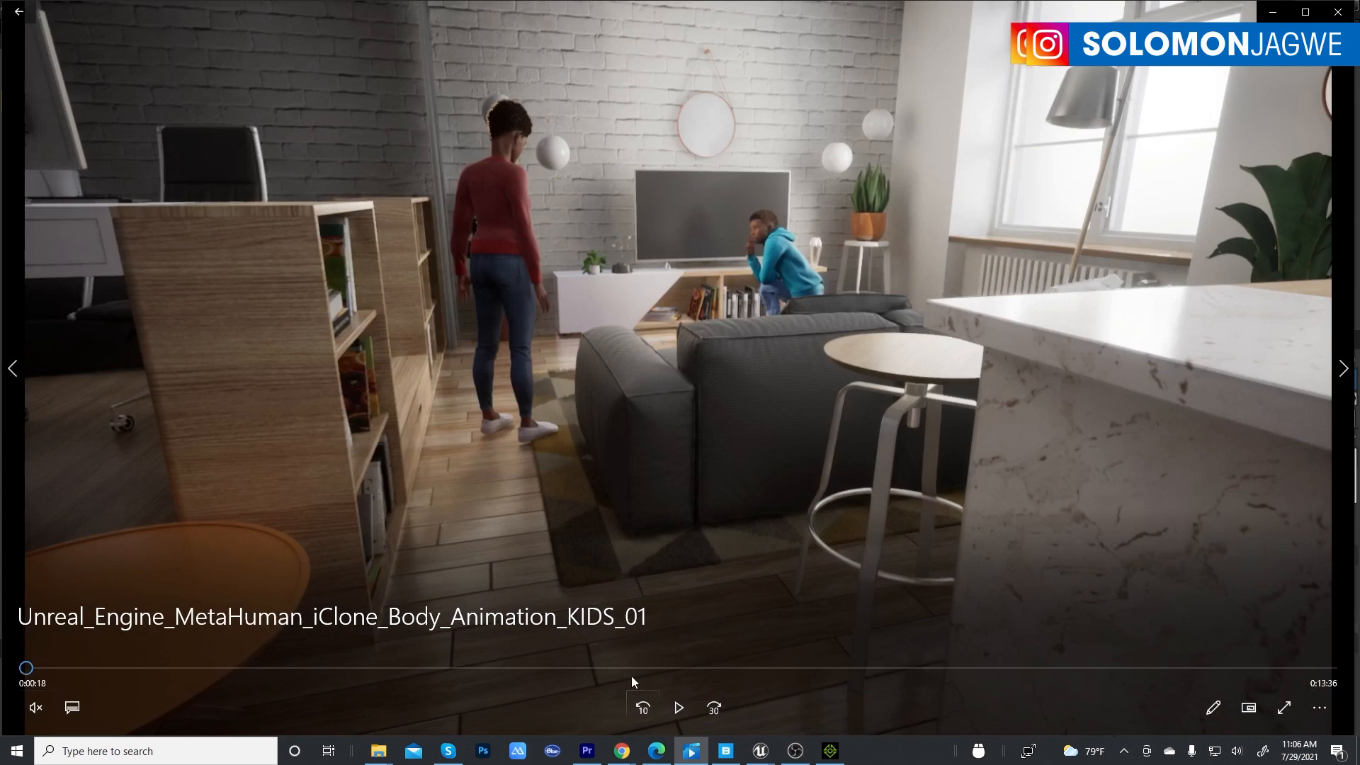
pyautogui.click(679, 708)
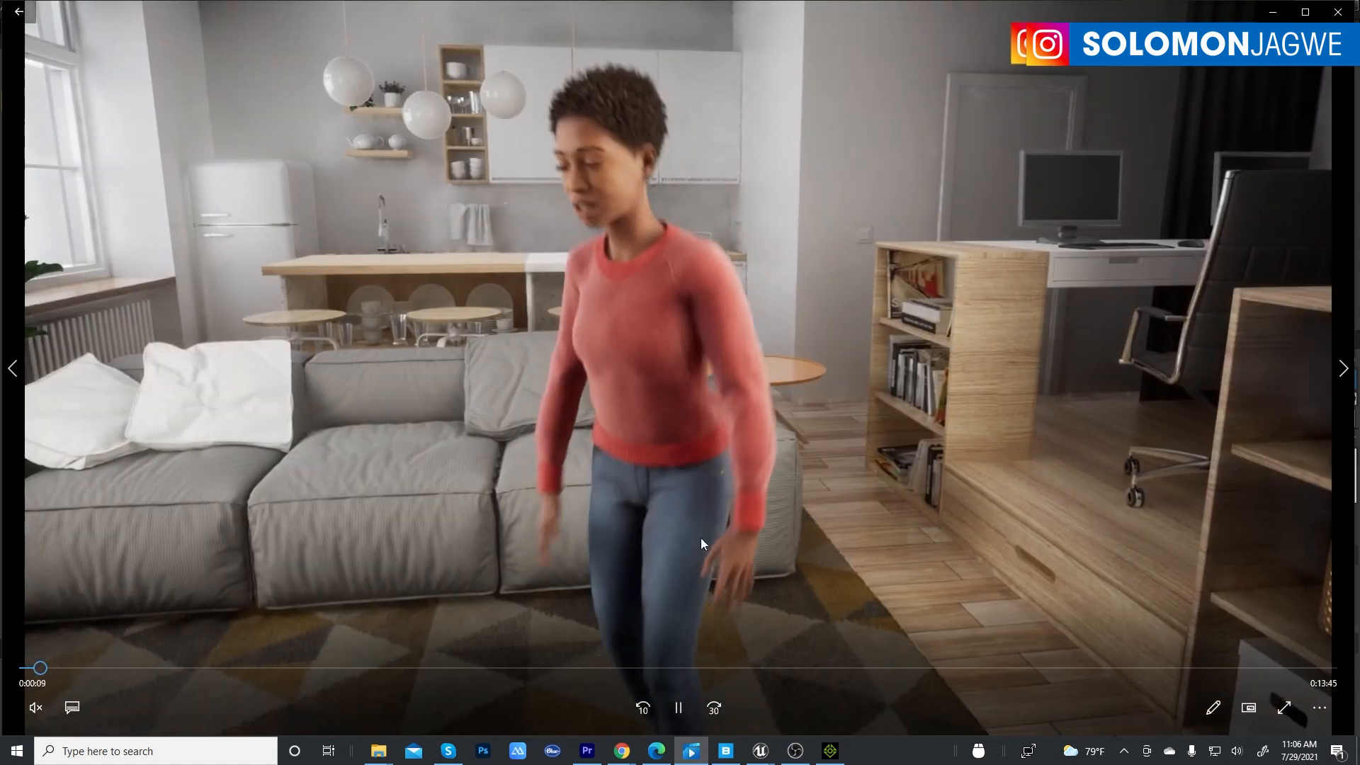
pyautogui.click(31, 669)
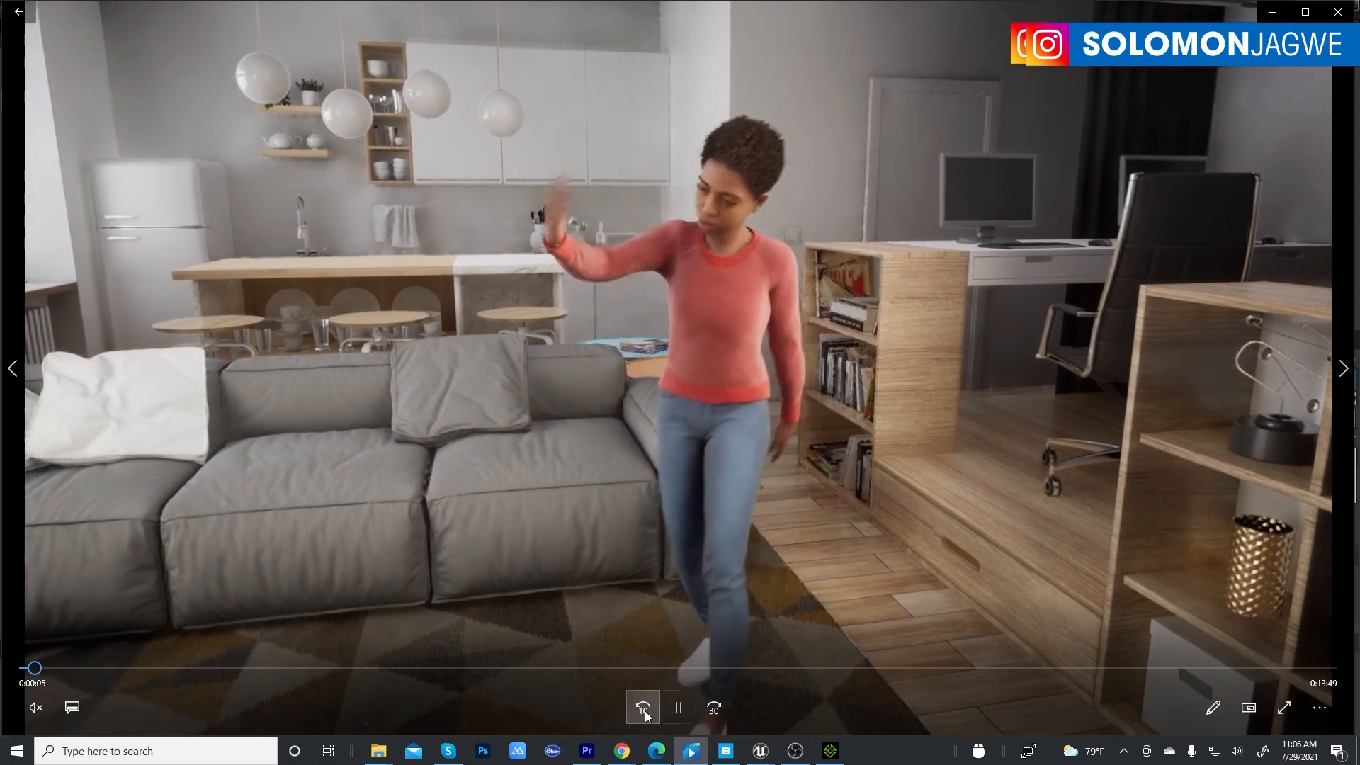
pyautogui.click(676, 707)
pyautogui.click(25, 668)
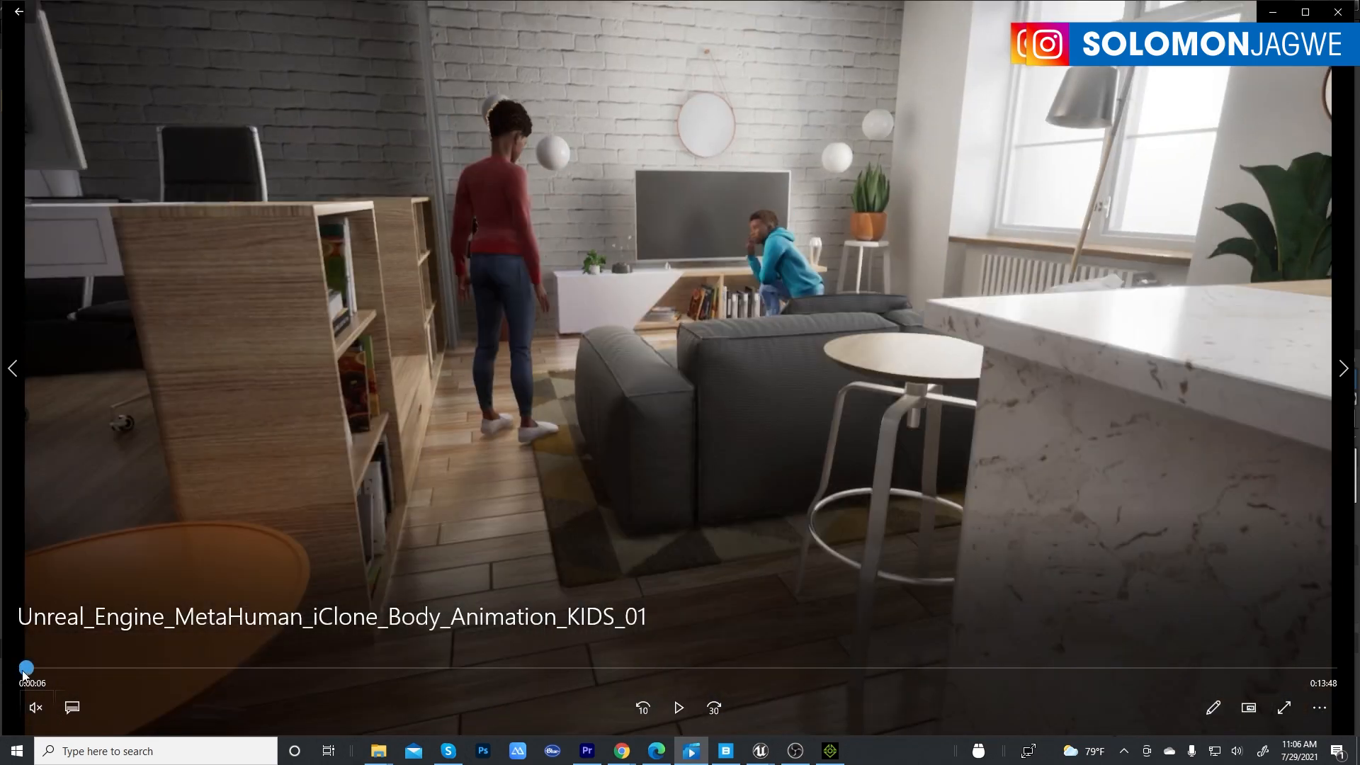
pyautogui.moveTo(24, 673); pyautogui.dragTo(38, 669)
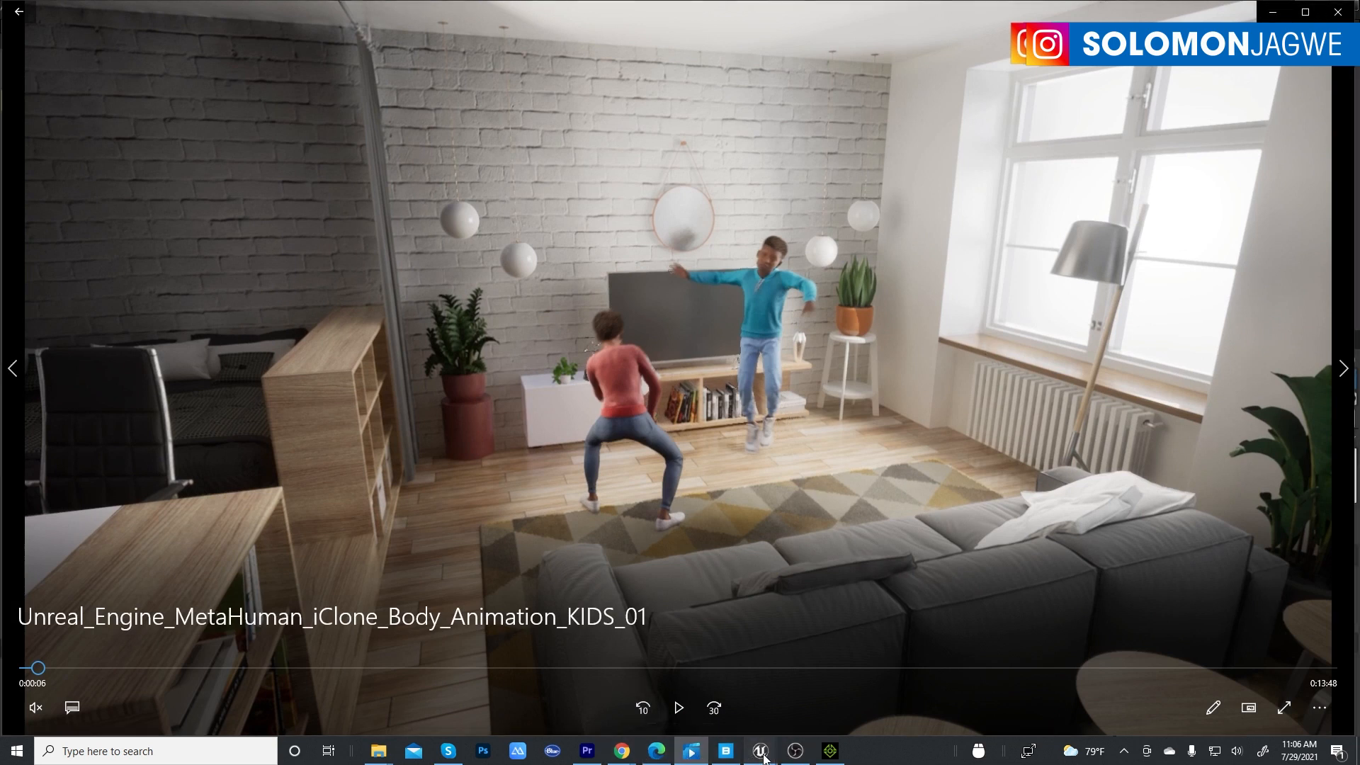
# Switch back to Unreal Engine and open the LivingRoom_Dream_00 level from Content/Levels without saving the Apartment level.
pyautogui.moveTo(764, 738)
pyautogui.click(925, 641)
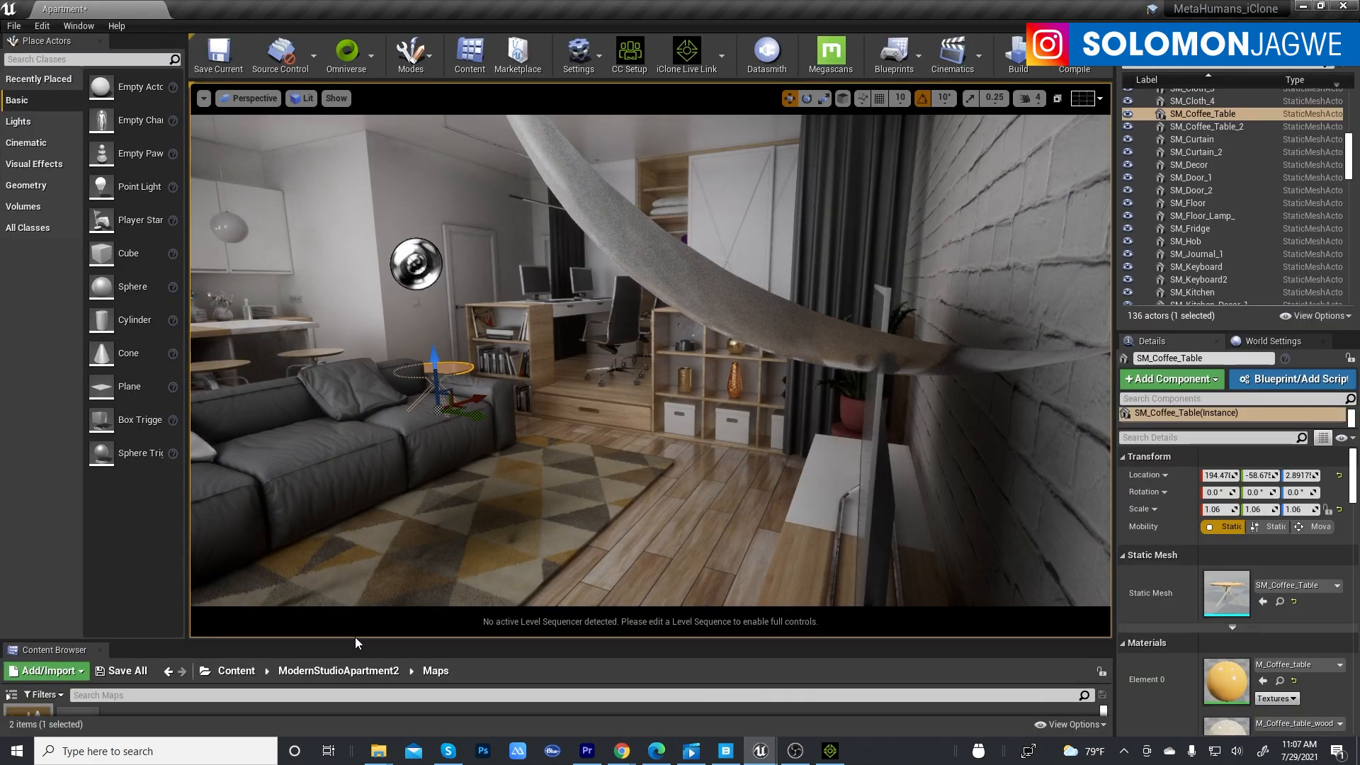
pyautogui.moveTo(355, 637); pyautogui.dragTo(383, 362)
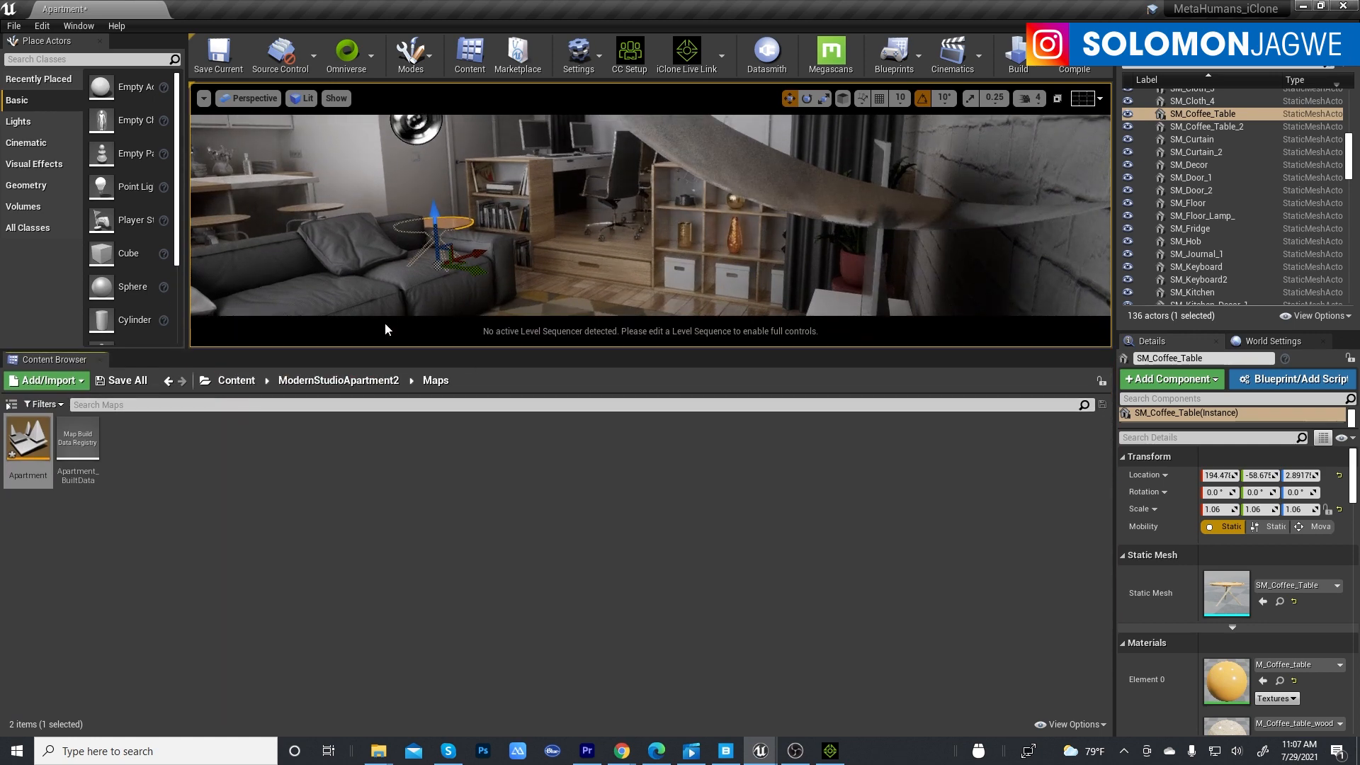
pyautogui.click(242, 383)
pyautogui.doubleClick(531, 446)
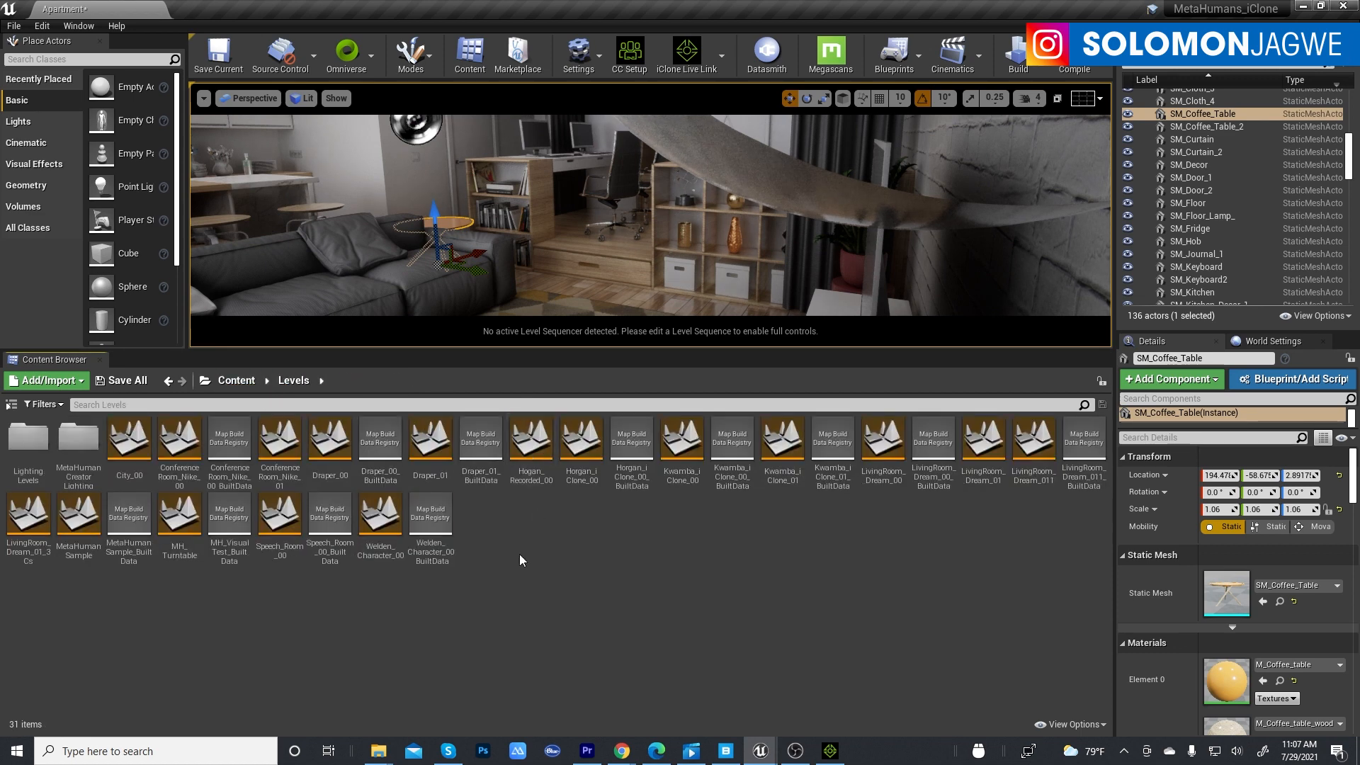
pyautogui.click(891, 443)
pyautogui.doubleClick(885, 443)
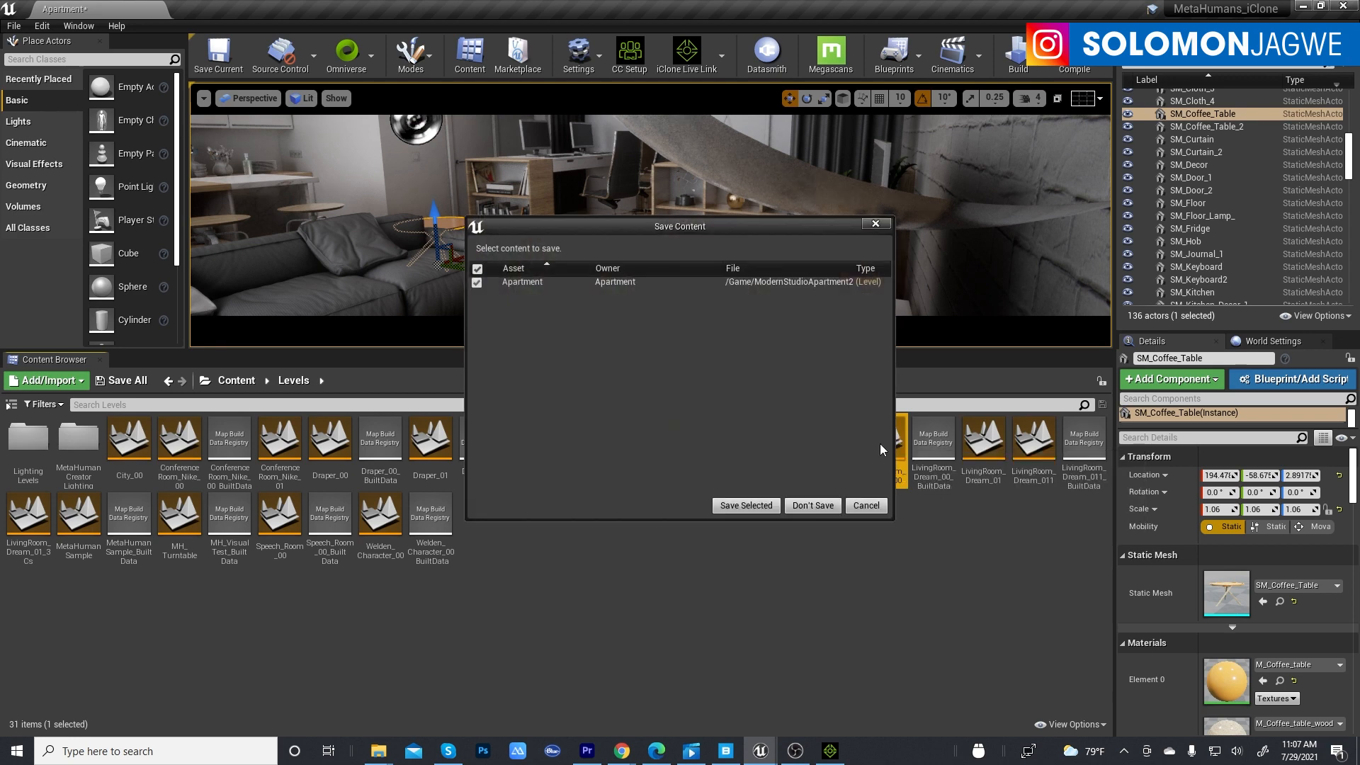
pyautogui.click(813, 506)
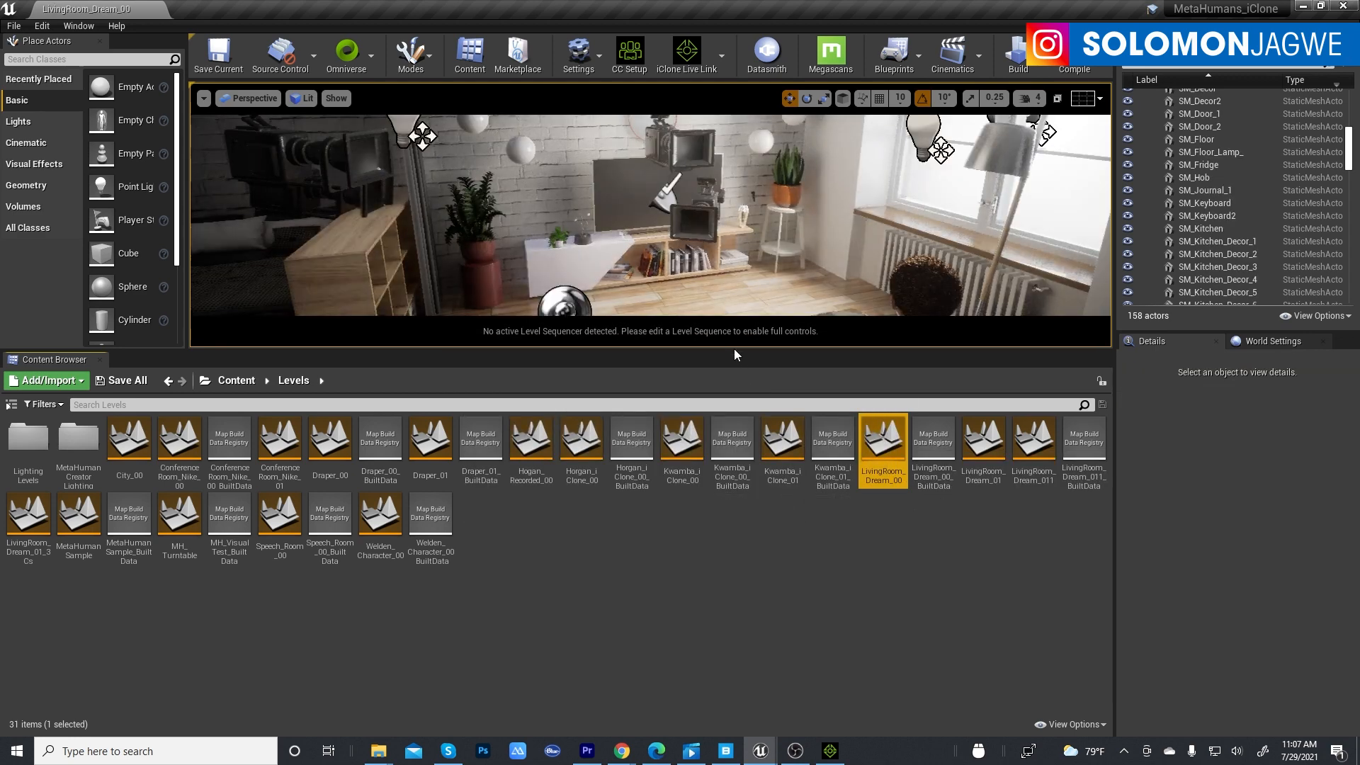
# Enlarge the viewport, hide the camera and light icons with Game View, and frame the rug in front of the television.
pyautogui.moveTo(732, 347); pyautogui.dragTo(700, 563)
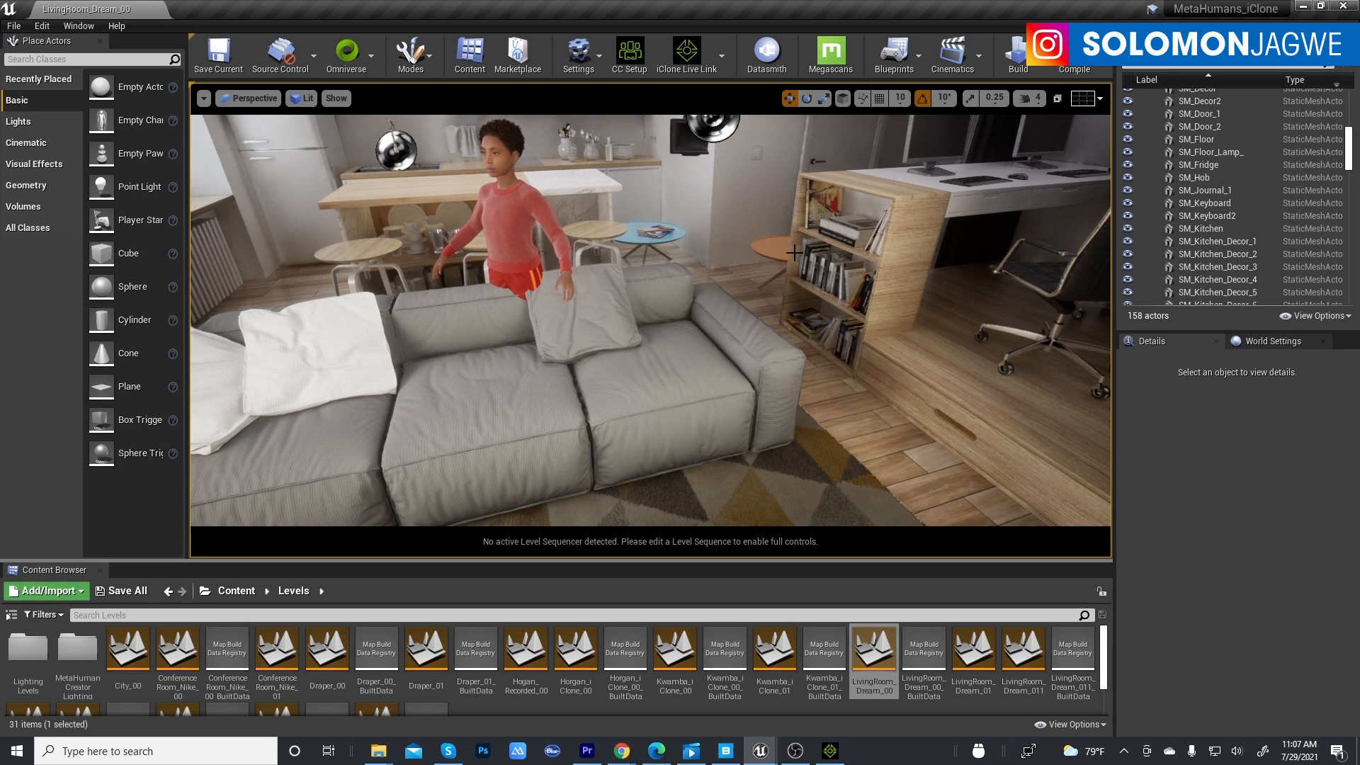
pyautogui.moveTo(650, 320); pyautogui.dragTo(815, 319, button='right')
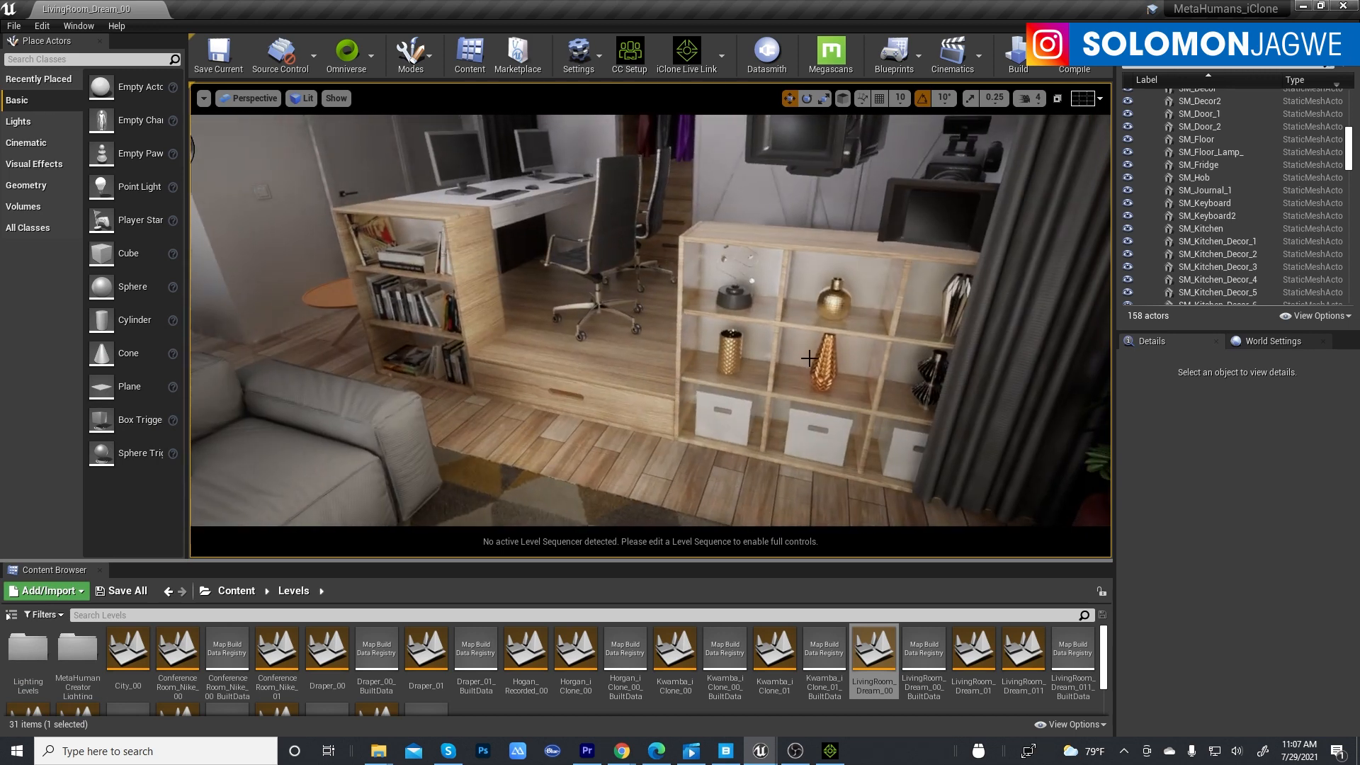
pyautogui.moveTo(686, 447); pyautogui.dragTo(894, 331, button='right')
pyautogui.moveTo(668, 382); pyautogui.dragTo(606, 119, button='right')
pyautogui.moveTo(845, 338); pyautogui.dragTo(850, 335, button='right')
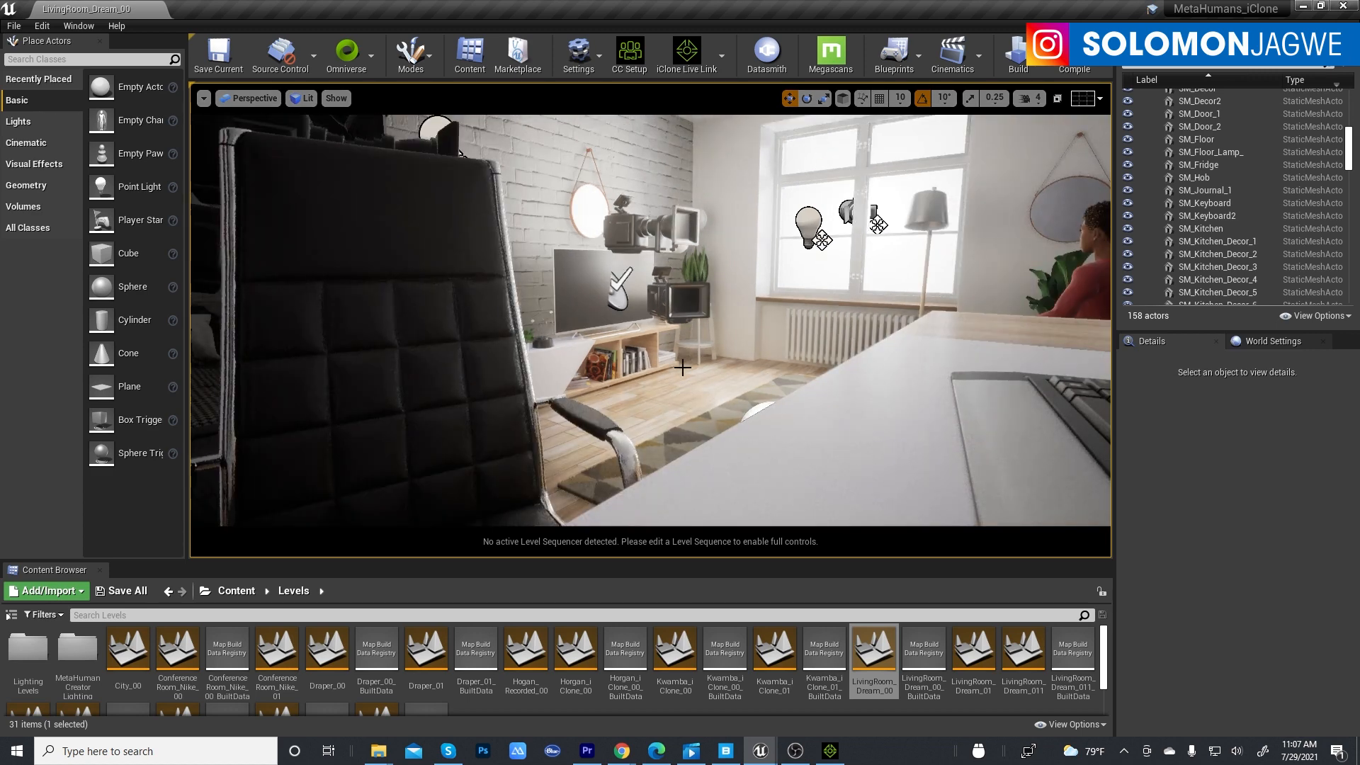
pyautogui.press('g')
pyautogui.moveTo(694, 379); pyautogui.dragTo(715, 361, button='right')
pyautogui.click(731, 406)
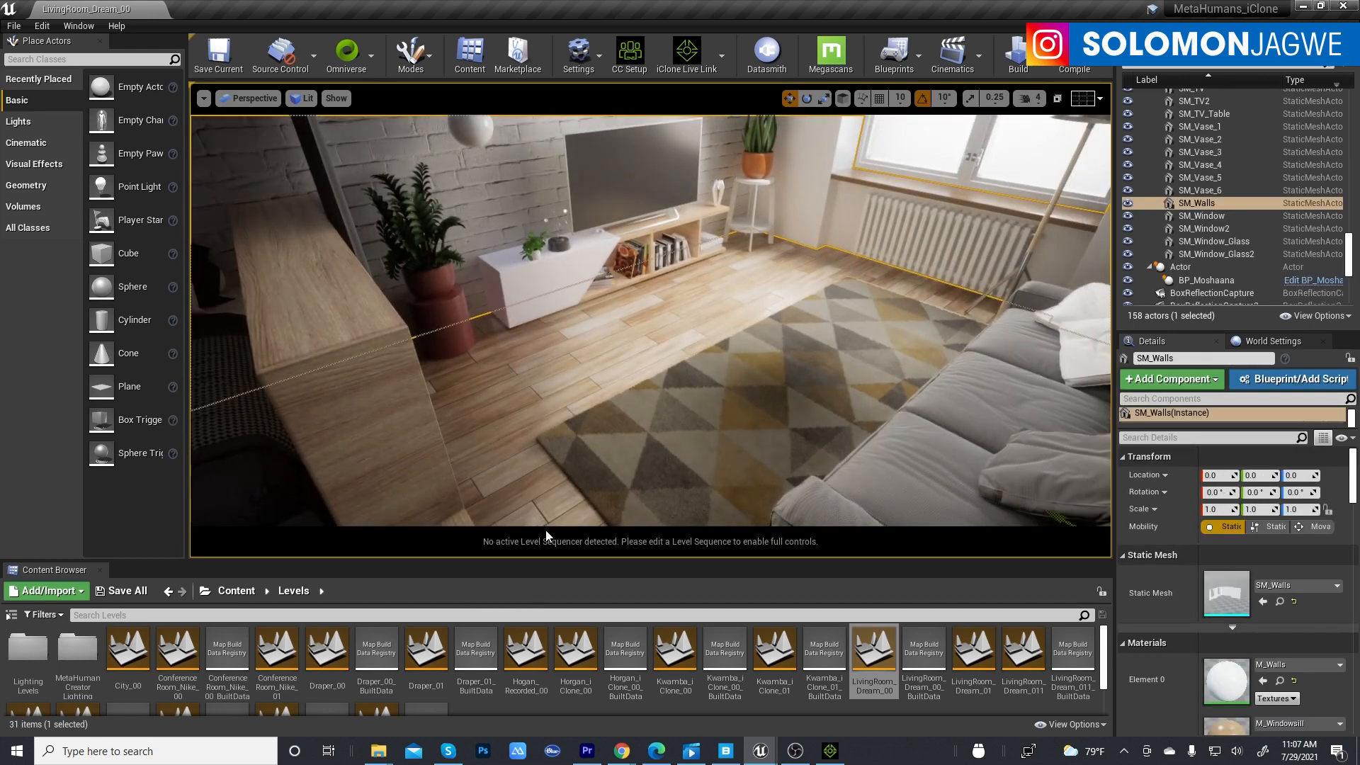
# Place BP_RuHa2 from the MetaHumans/RuHa2 folder at the edge of the rug in front of the television.
pyautogui.click(240, 597)
pyautogui.doubleClick(623, 650)
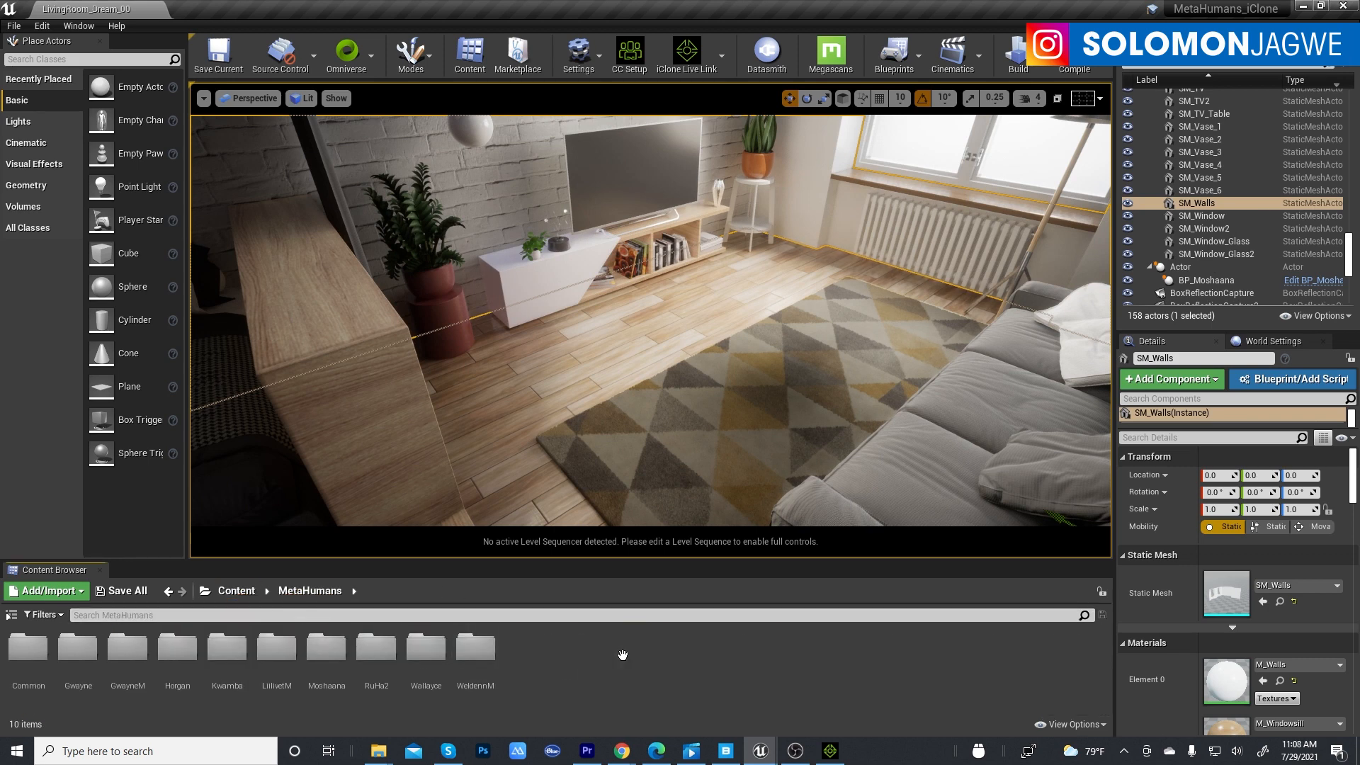
pyautogui.click(382, 656)
pyautogui.doubleClick(383, 656)
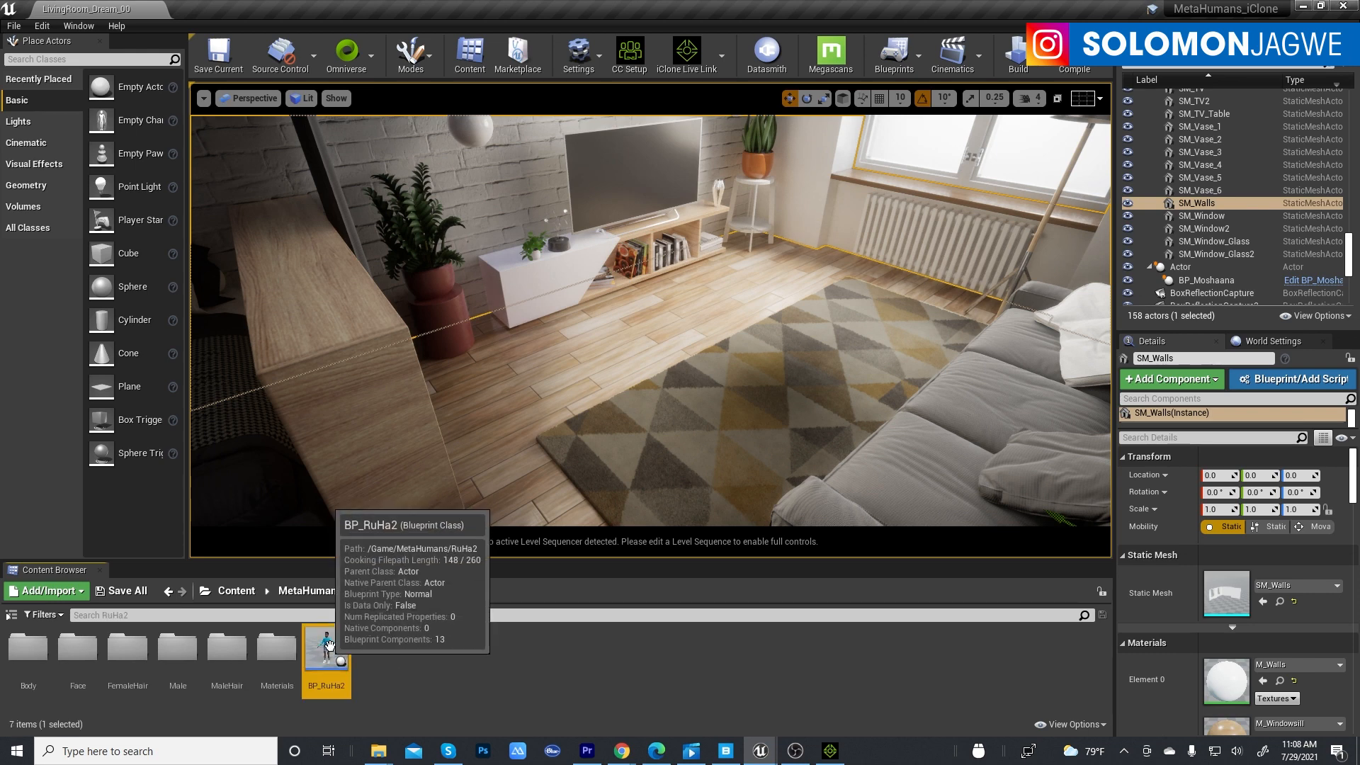
pyautogui.moveTo(326, 648); pyautogui.dragTo(762, 338)
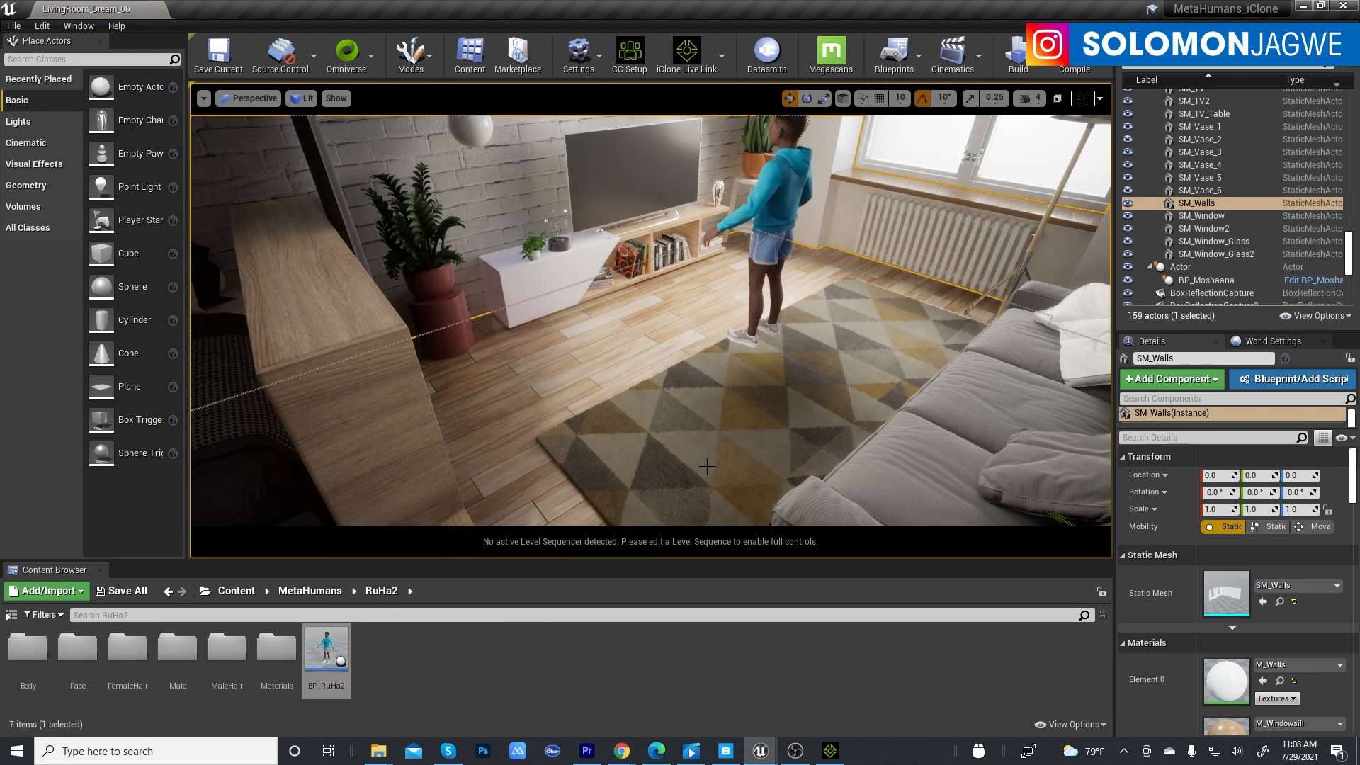
# Move BP_RuHa2 along the floor to about X -74, Y 168, standing on the rug between the television and the sofa.
pyautogui.moveTo(762, 338); pyautogui.dragTo(729, 399, button='right')
pyautogui.scroll(5, 756, 401)
pyautogui.scroll(-5, 755, 401)
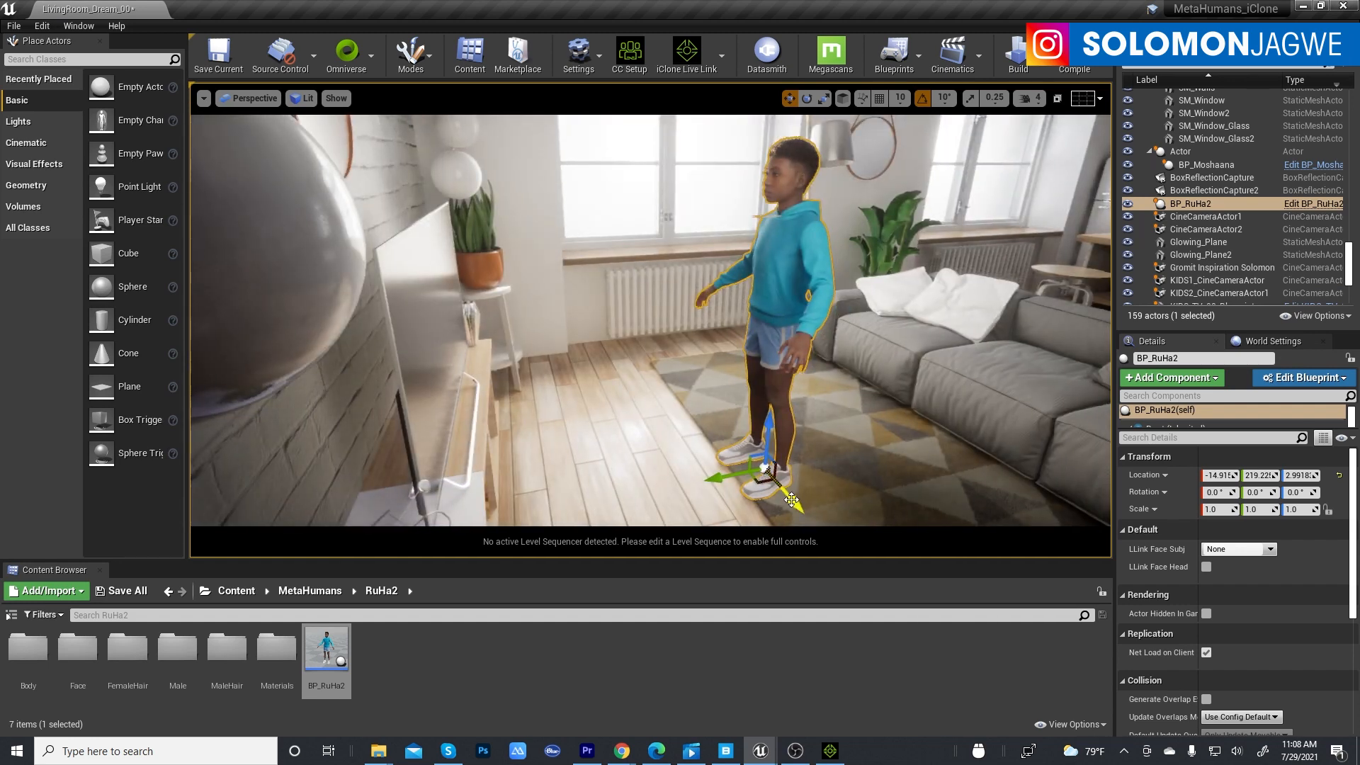
pyautogui.moveTo(788, 498); pyautogui.dragTo(815, 420)
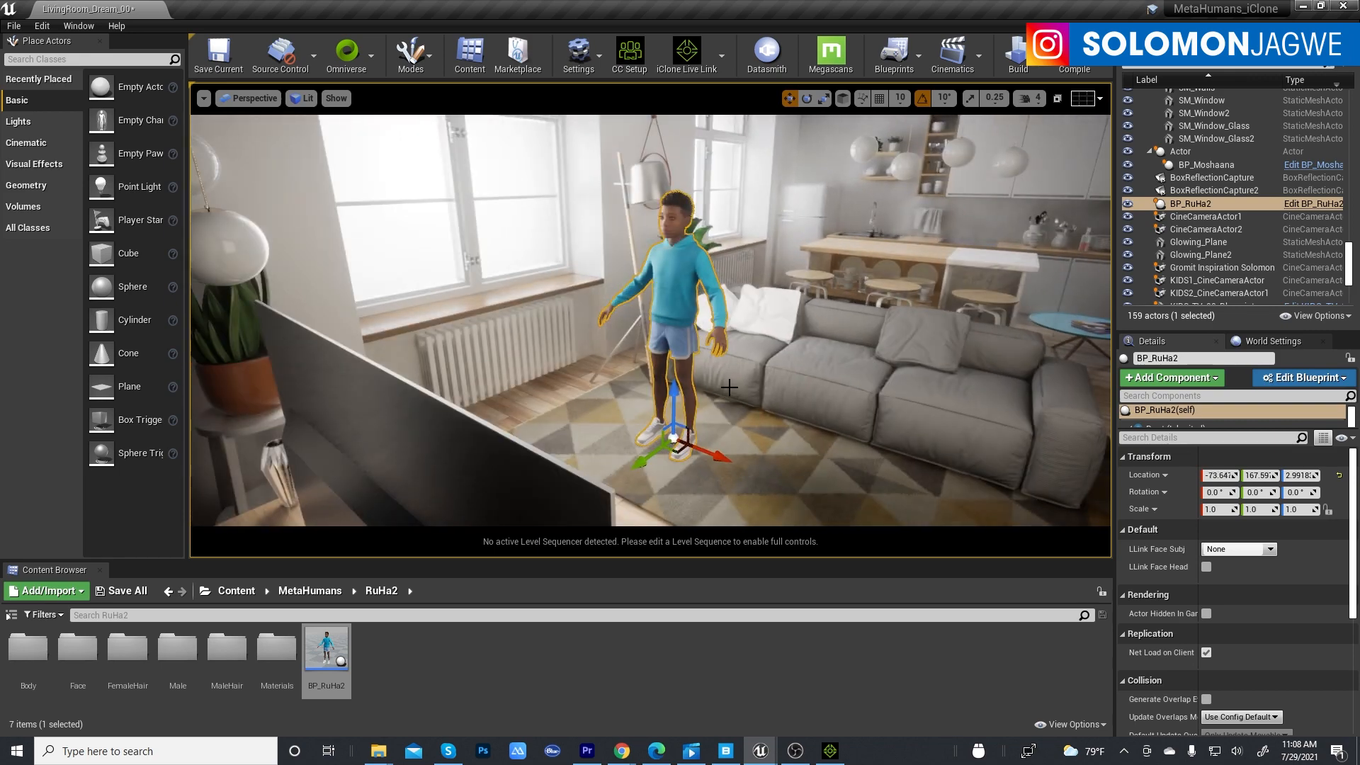
pyautogui.scroll(2, 730, 387)
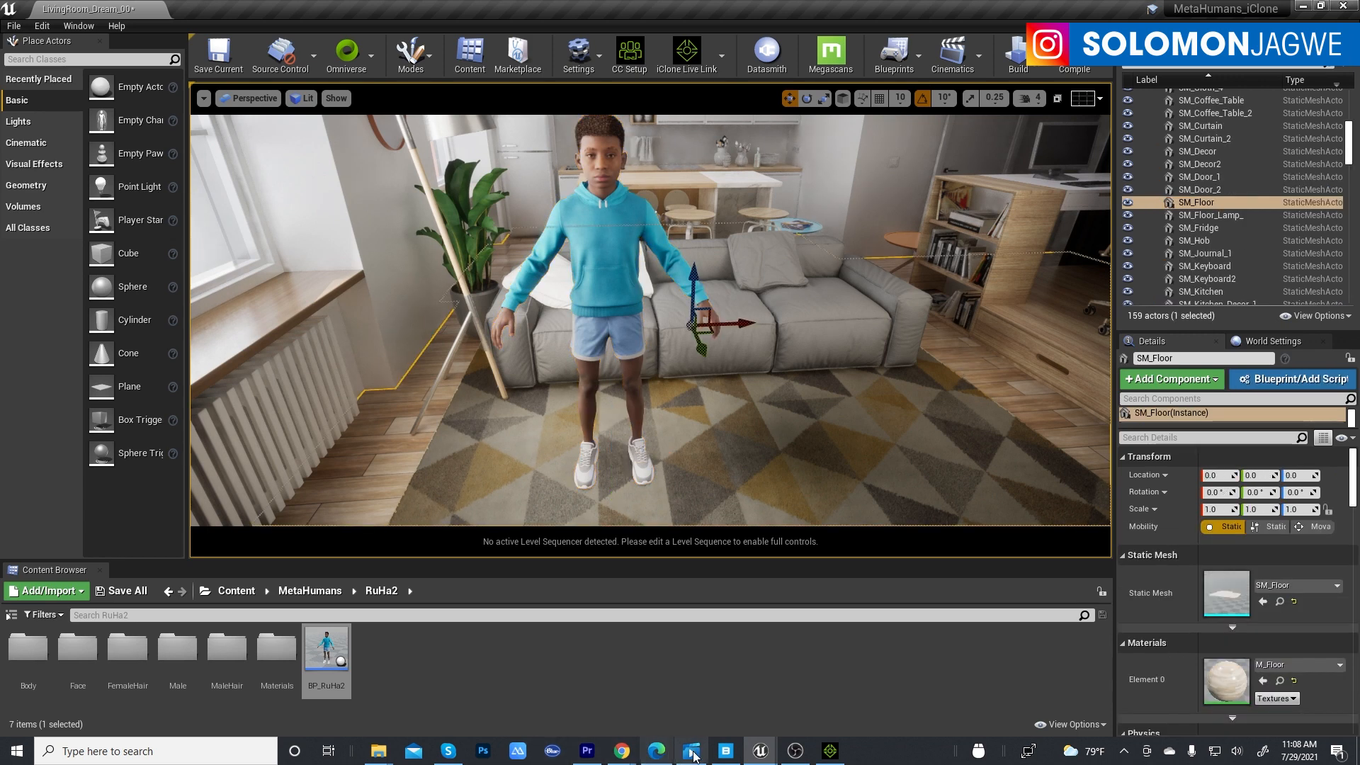
# View the Unreal_Engine_MetaHuman_iClone_Body_Animation_KIDS_01 reference video, and switch back to the MetaHumans_iClone project in Unreal Engine.
pyautogui.click(692, 753)
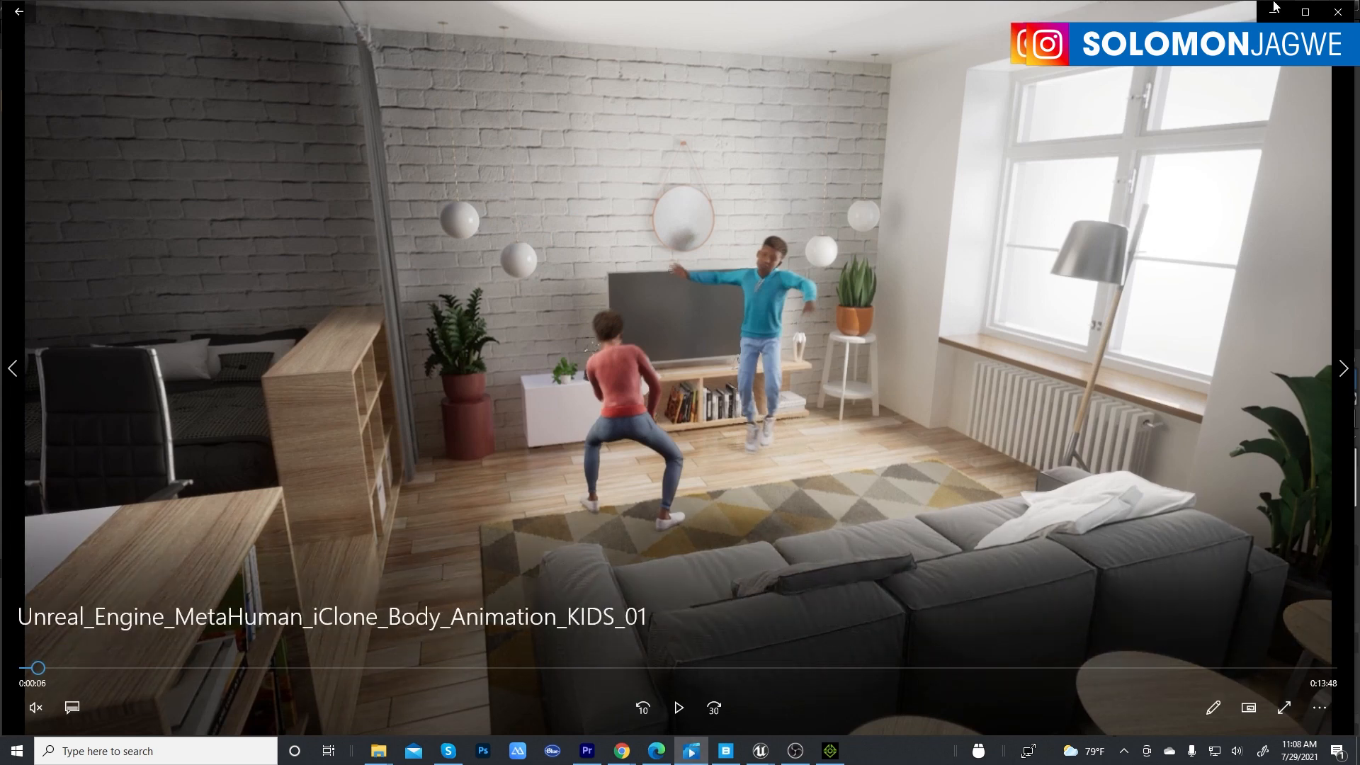
pyautogui.moveTo(760, 751)
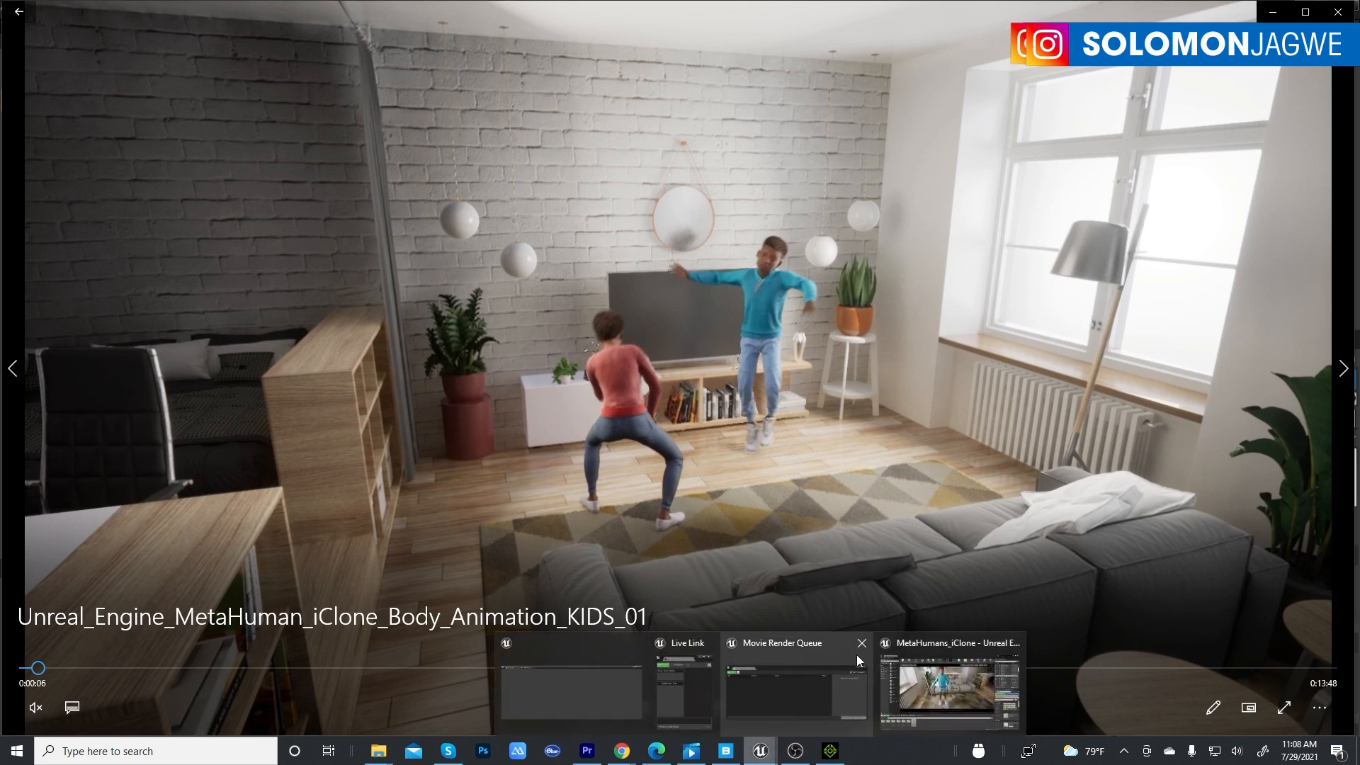
pyautogui.click(925, 644)
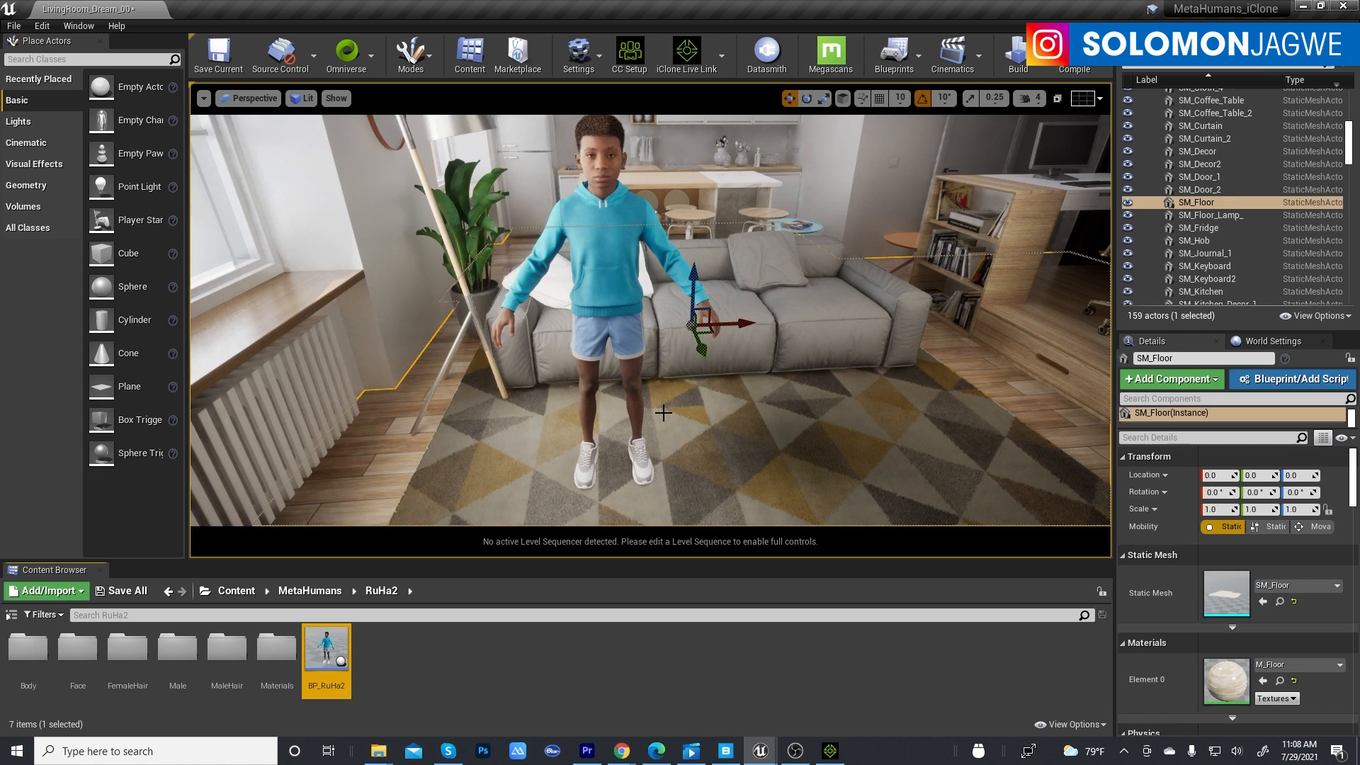
# Examine BP_RuHa2's placement on the rug and the surrounding living room from several angles.
pyautogui.moveTo(701, 395); pyautogui.dragTo(813, 402, button='right')
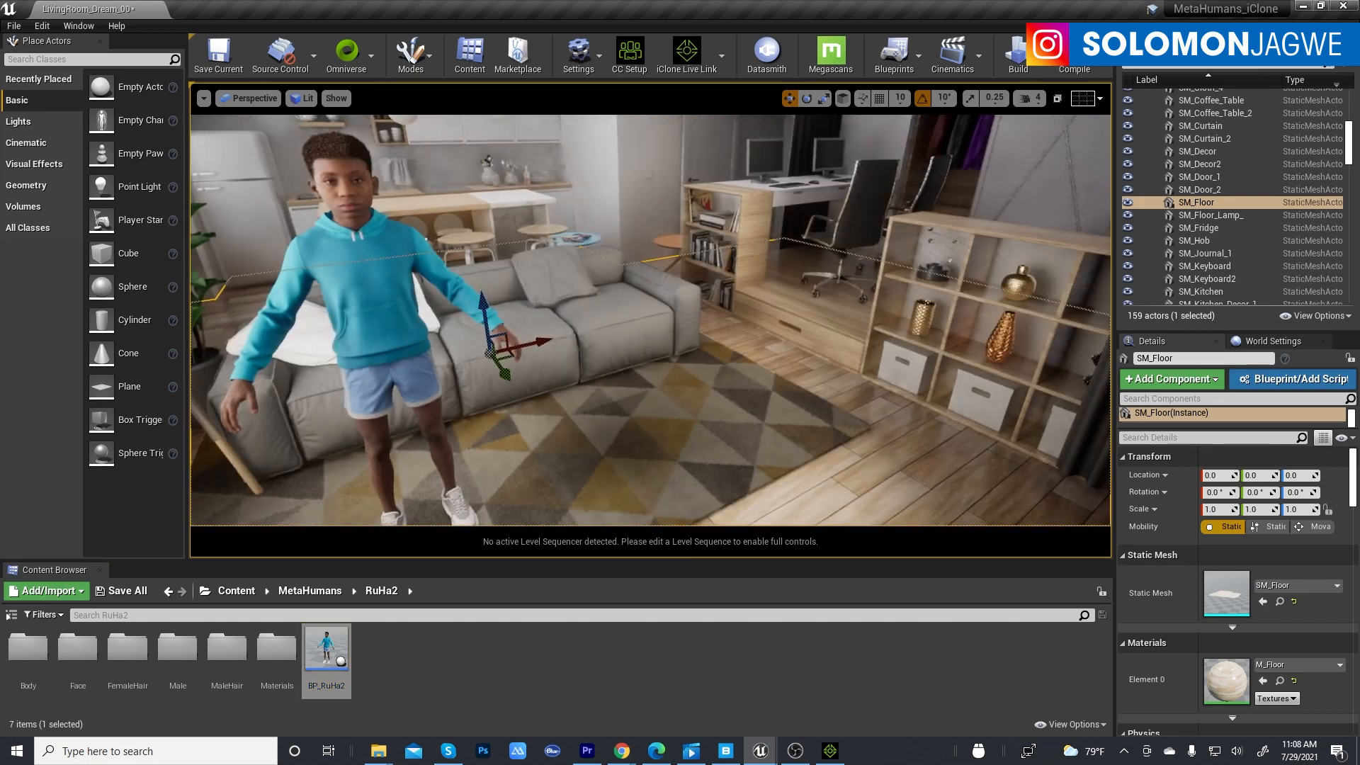
pyautogui.moveTo(813, 402); pyautogui.dragTo(805, 360, button='middle')
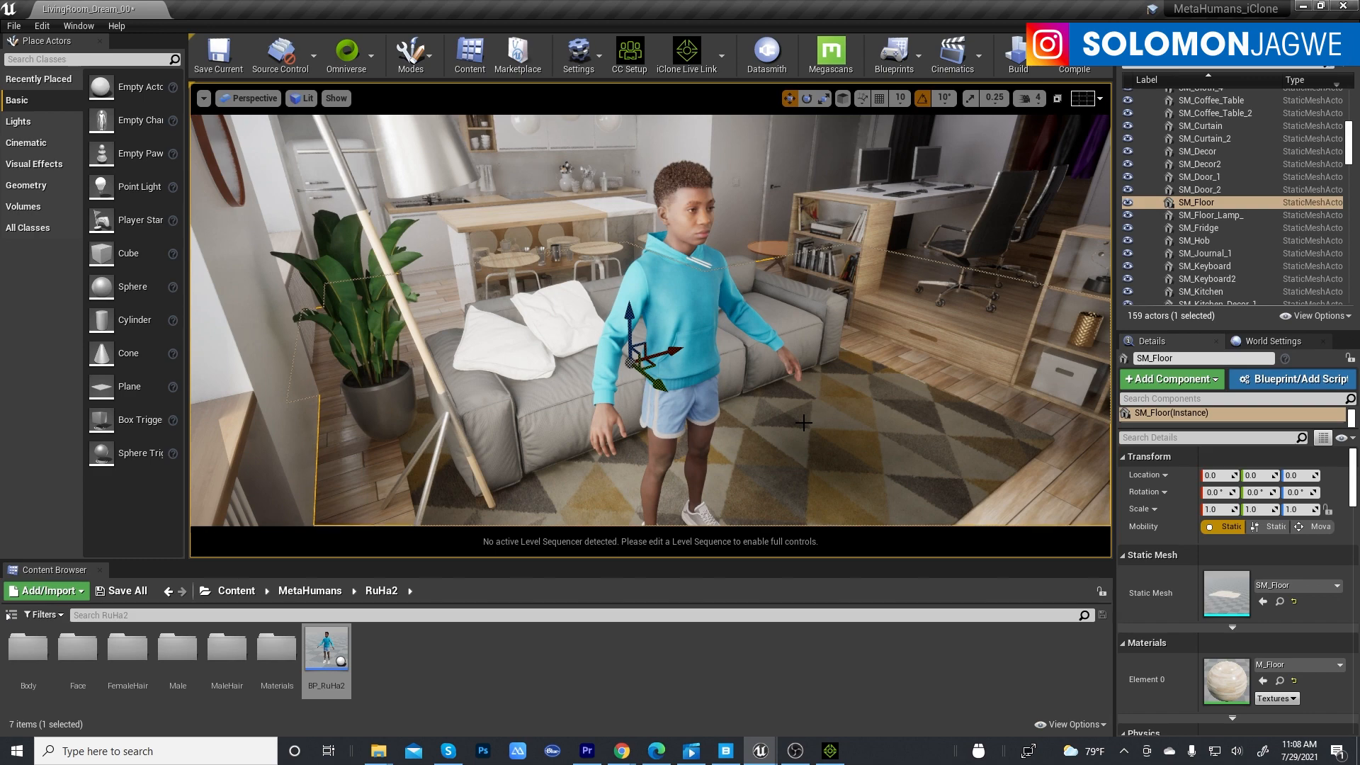
pyautogui.moveTo(826, 426); pyautogui.dragTo(789, 386, button='right')
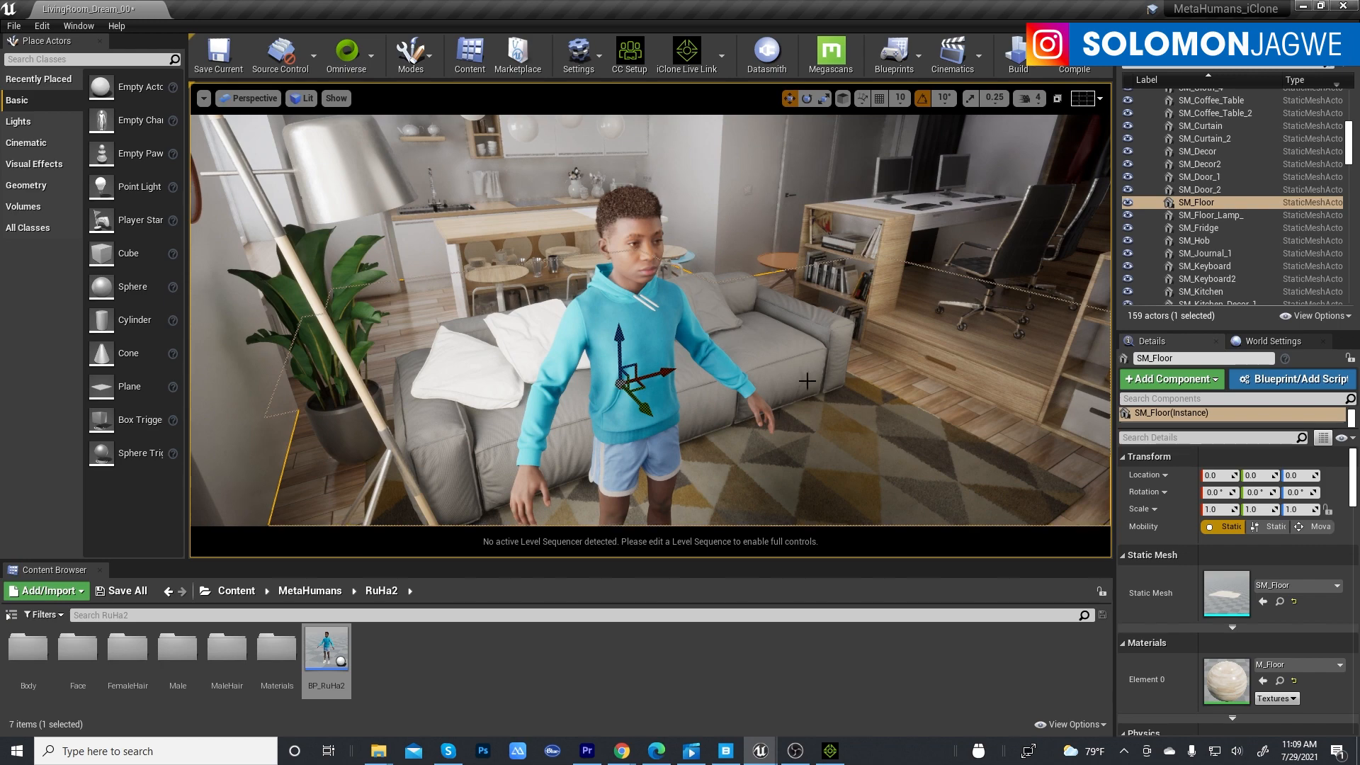
pyautogui.moveTo(807, 381)
pyautogui.mouseDown(button='right')
pyautogui.moveTo(814, 404)
pyautogui.moveTo(822, 390)
pyautogui.mouseUp(button='right')
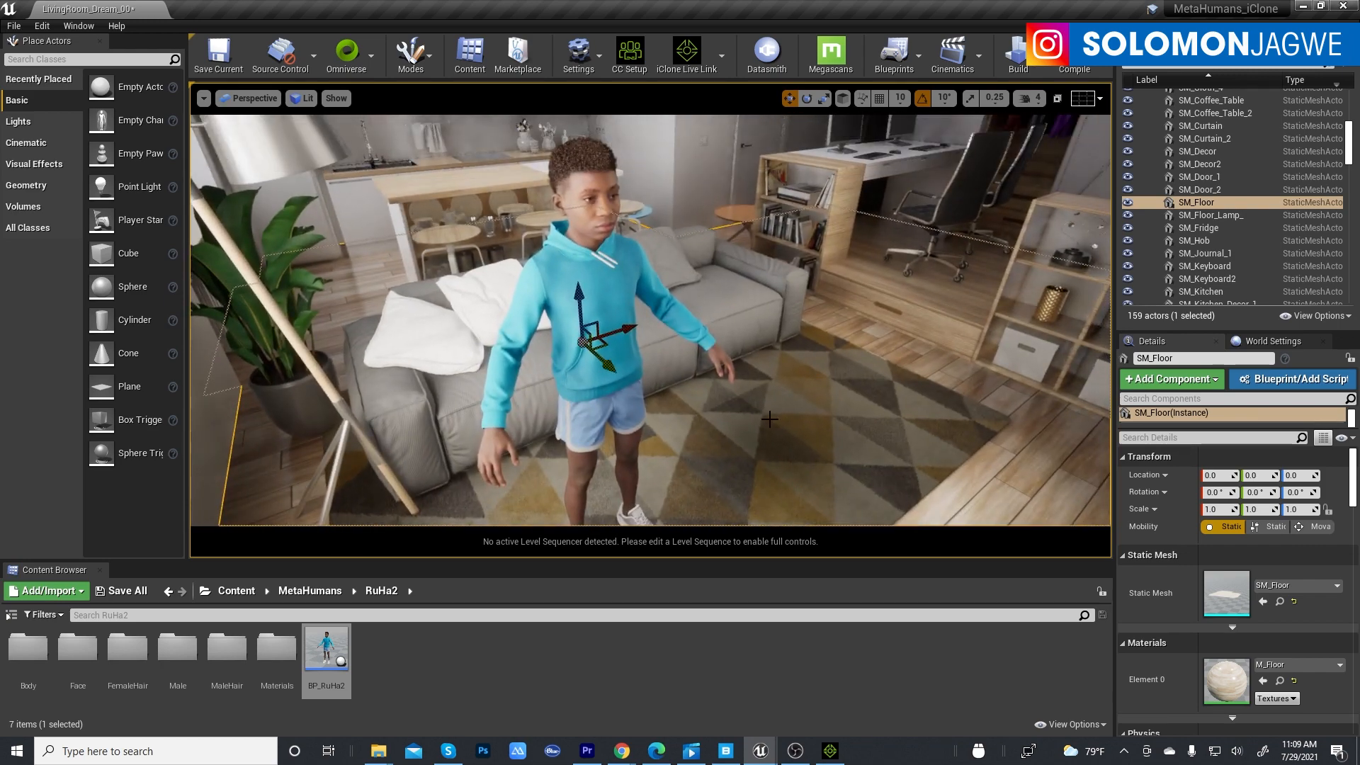
pyautogui.scroll(-3, 770, 419)
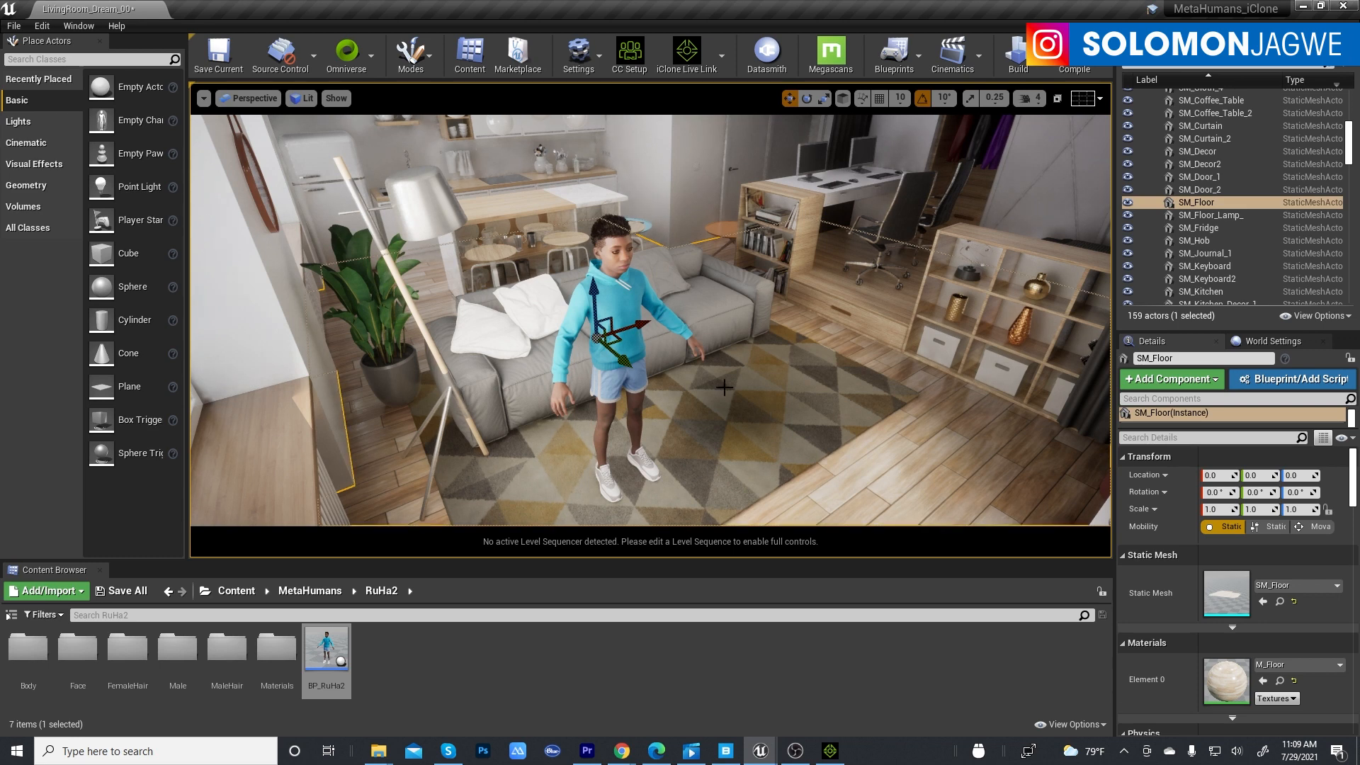
pyautogui.moveTo(725, 387); pyautogui.dragTo(732, 409, button='right')
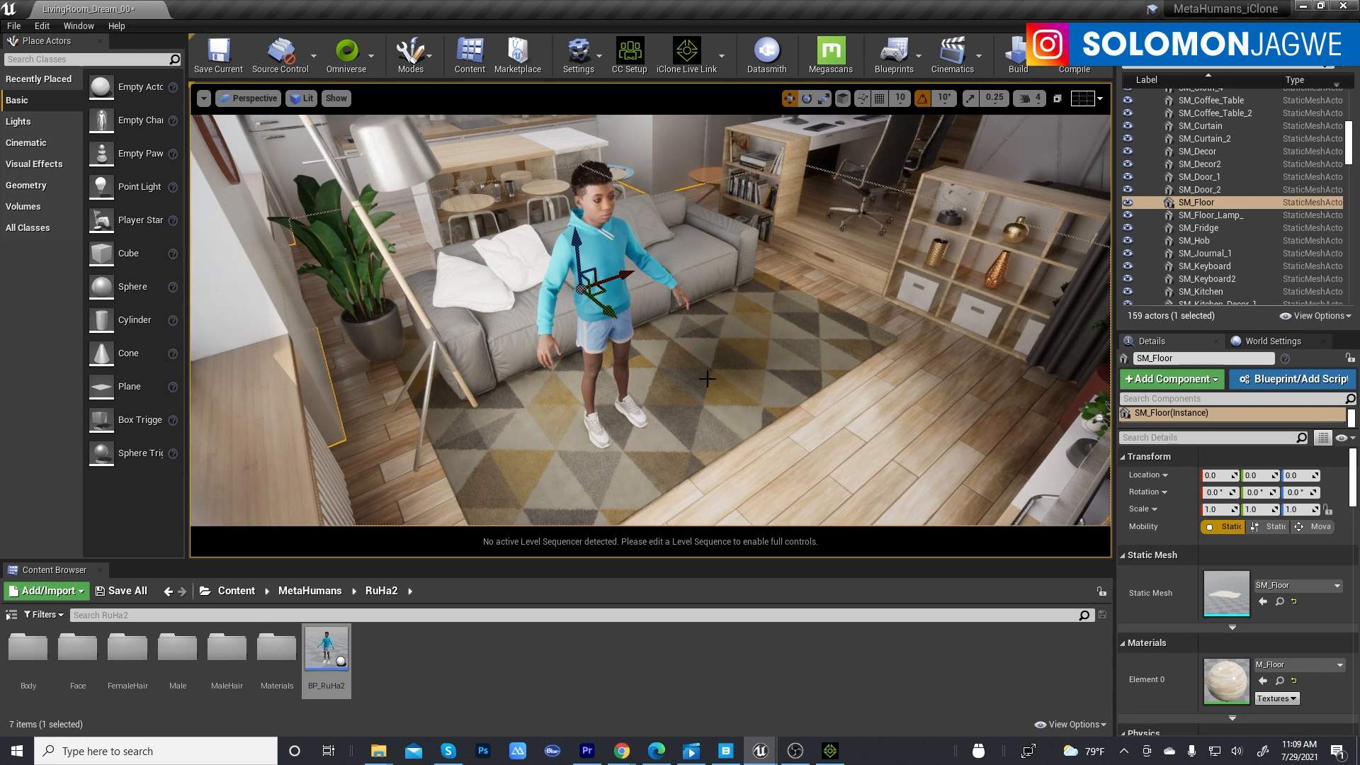
pyautogui.moveTo(760, 357); pyautogui.dragTo(734, 360, button='right')
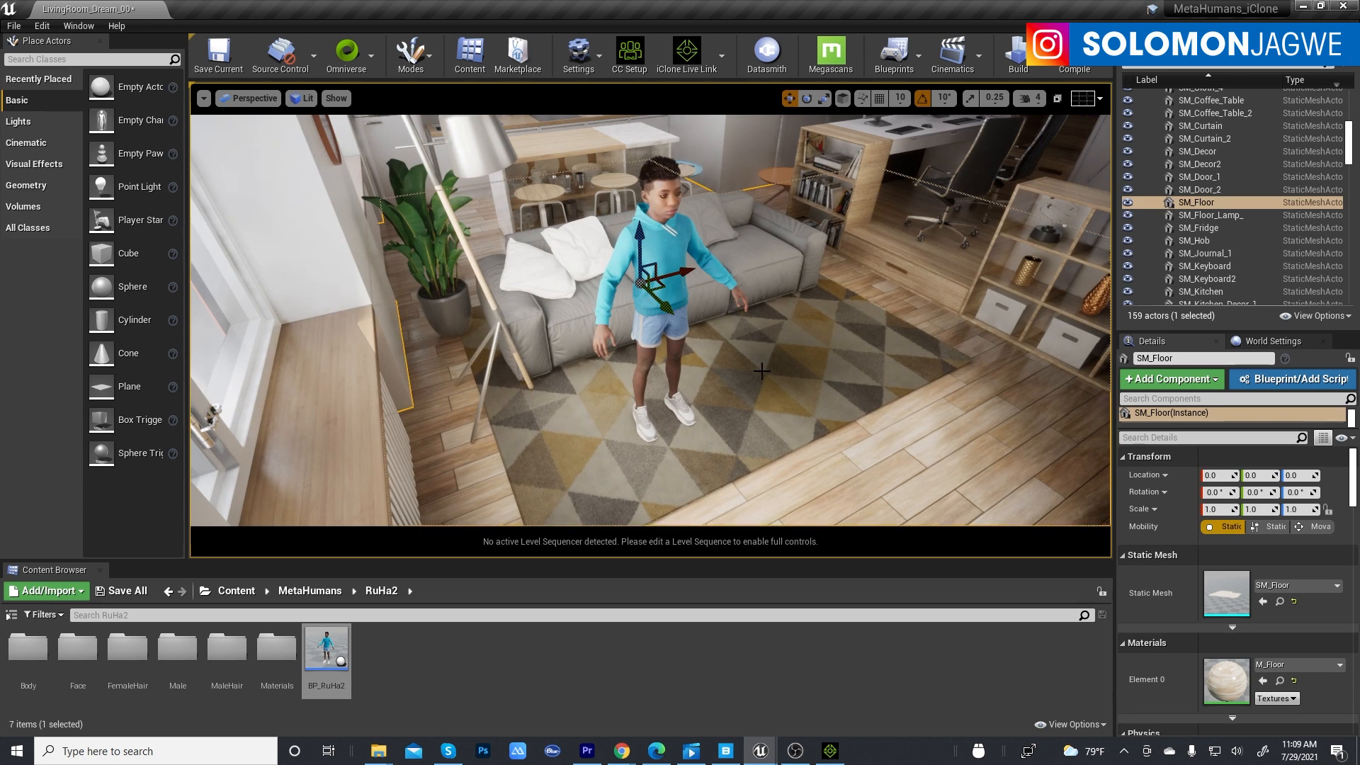
pyautogui.moveTo(874, 377); pyautogui.dragTo(888, 347, button='right')
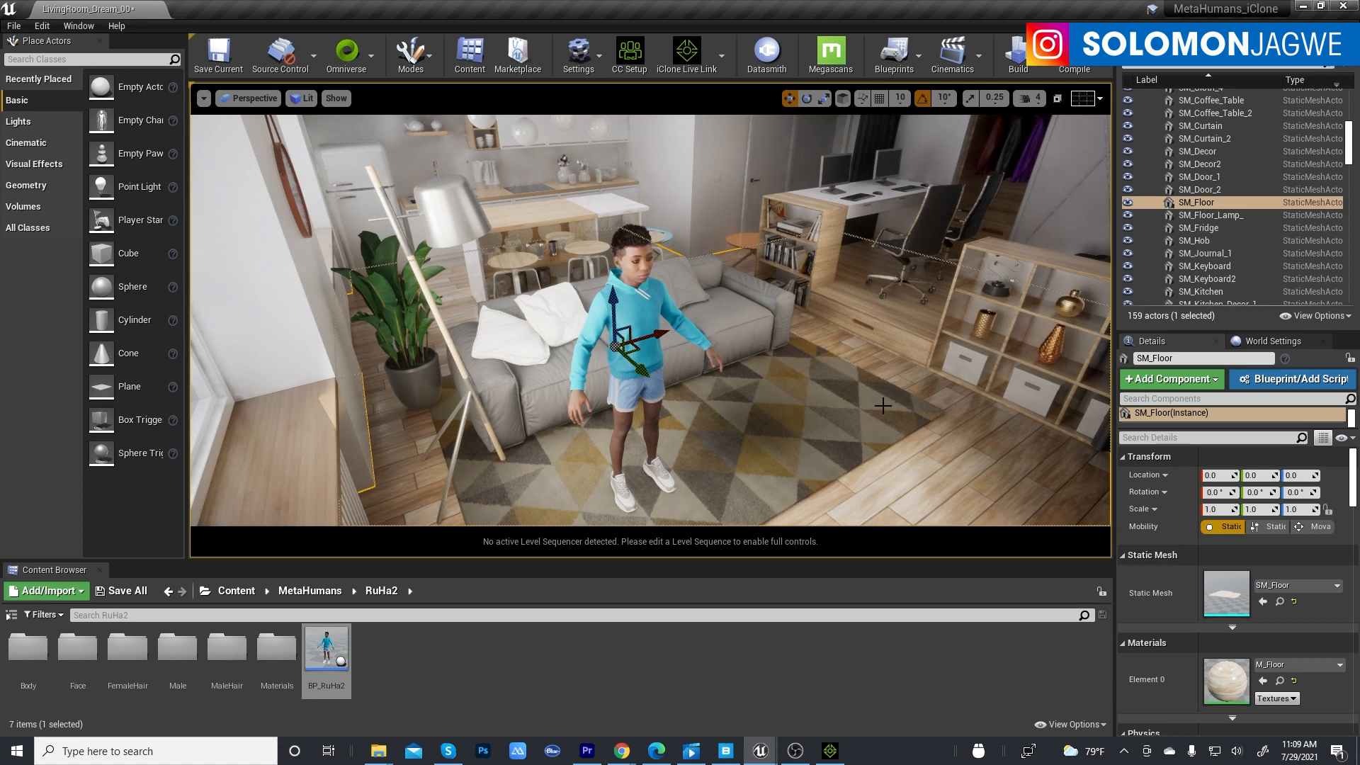
pyautogui.moveTo(938, 438)
pyautogui.mouseDown(button='middle')
pyautogui.moveTo(894, 464)
pyautogui.moveTo(936, 442)
pyautogui.mouseUp(button='middle')
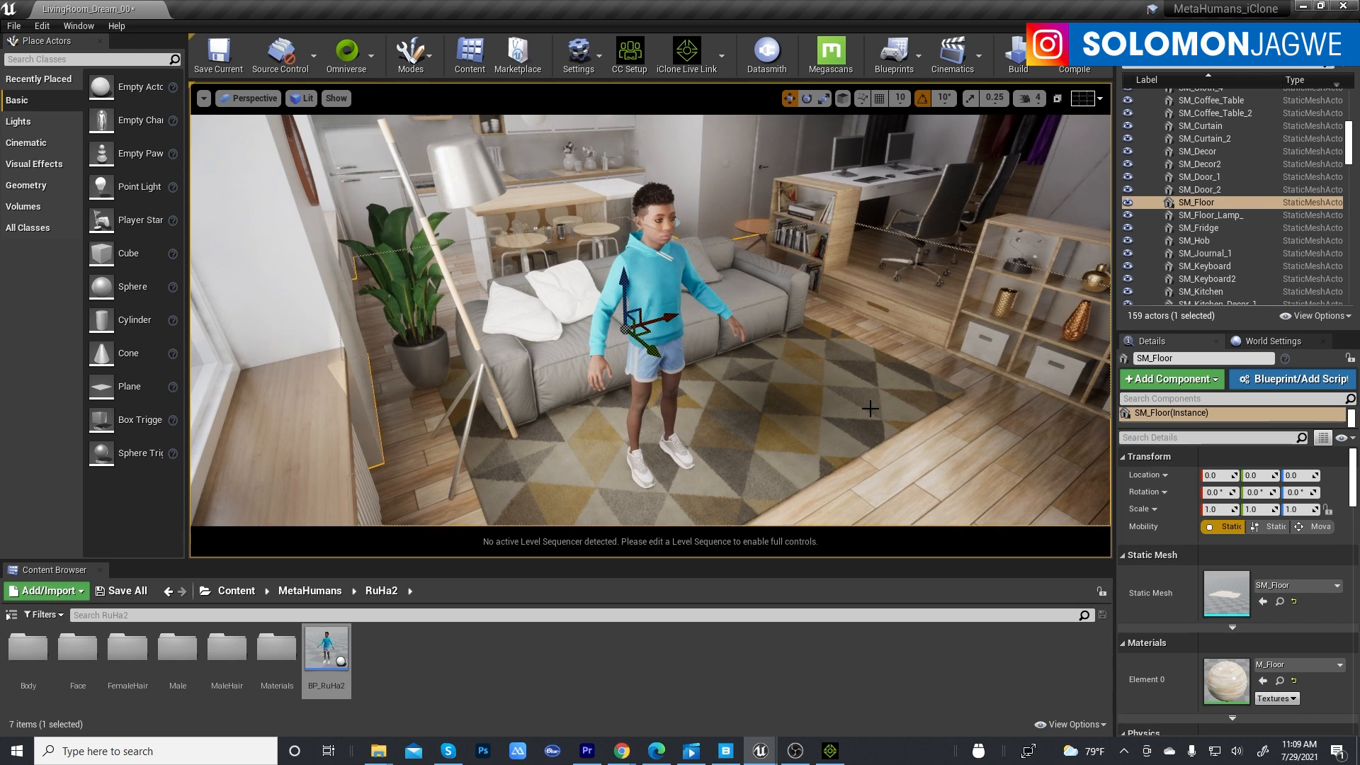
# Select BP_RuHa2 on the rug, look at the iClone 7 project, and return to Unreal Engine.
pyautogui.click(652, 271)
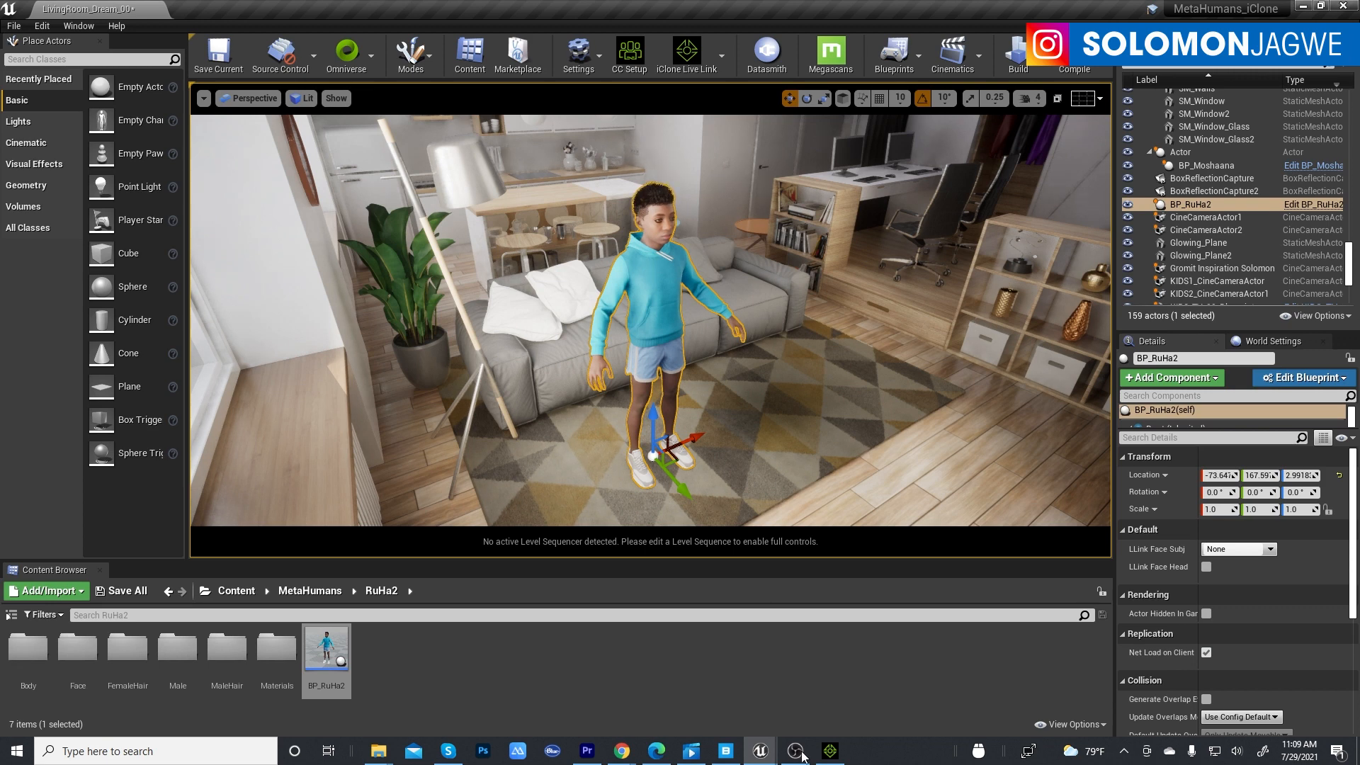
pyautogui.click(830, 751)
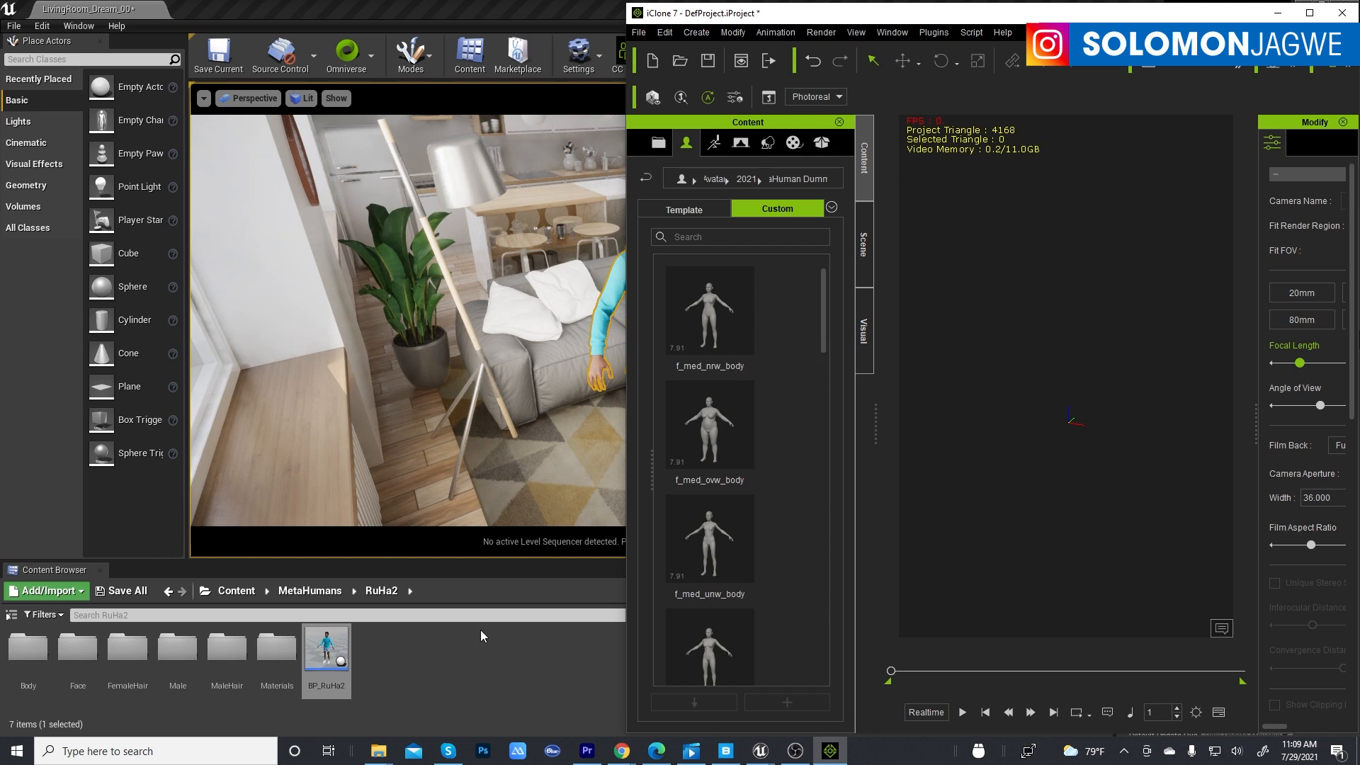
pyautogui.click(462, 662)
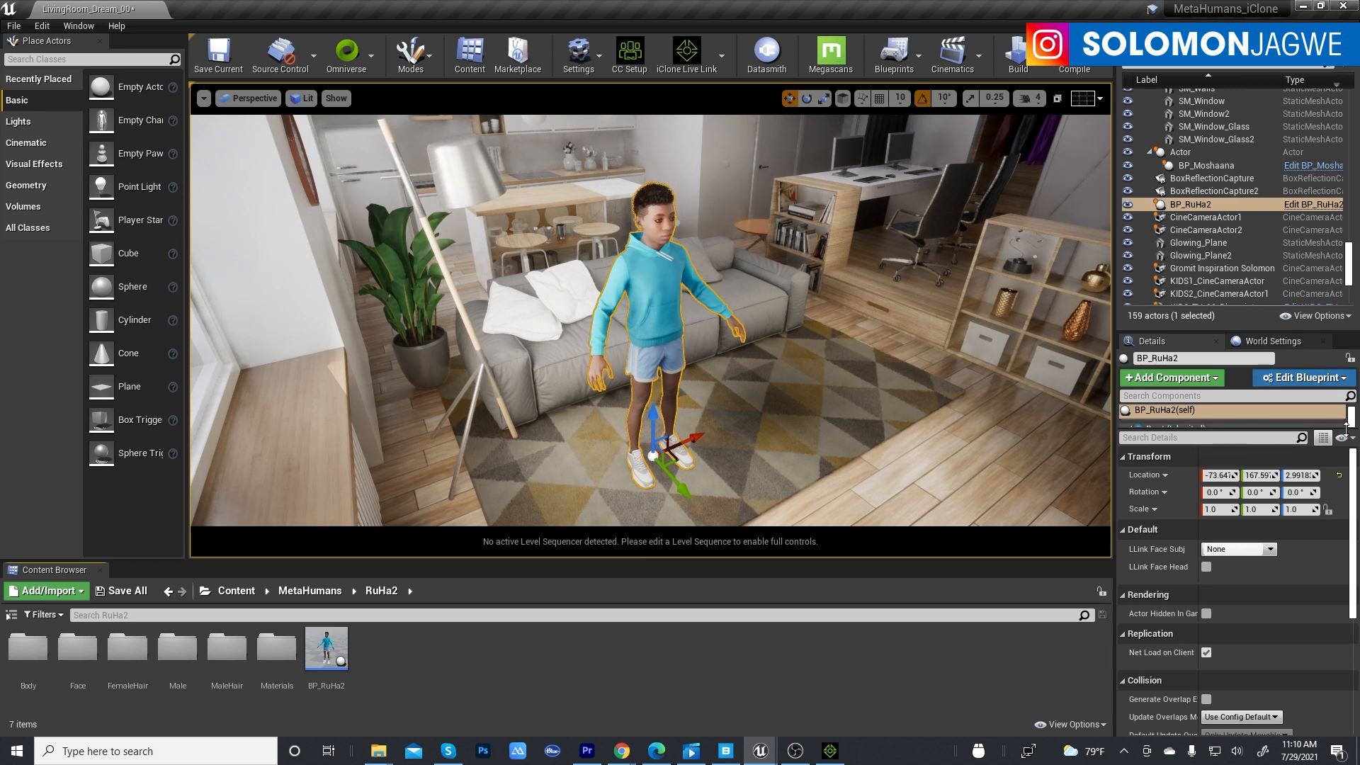
# Select BP_RuHa2's inherited Body component and examine its animation settings.
pyautogui.moveTo(1240, 429); pyautogui.dragTo(1236, 457)
pyautogui.click(1181, 444)
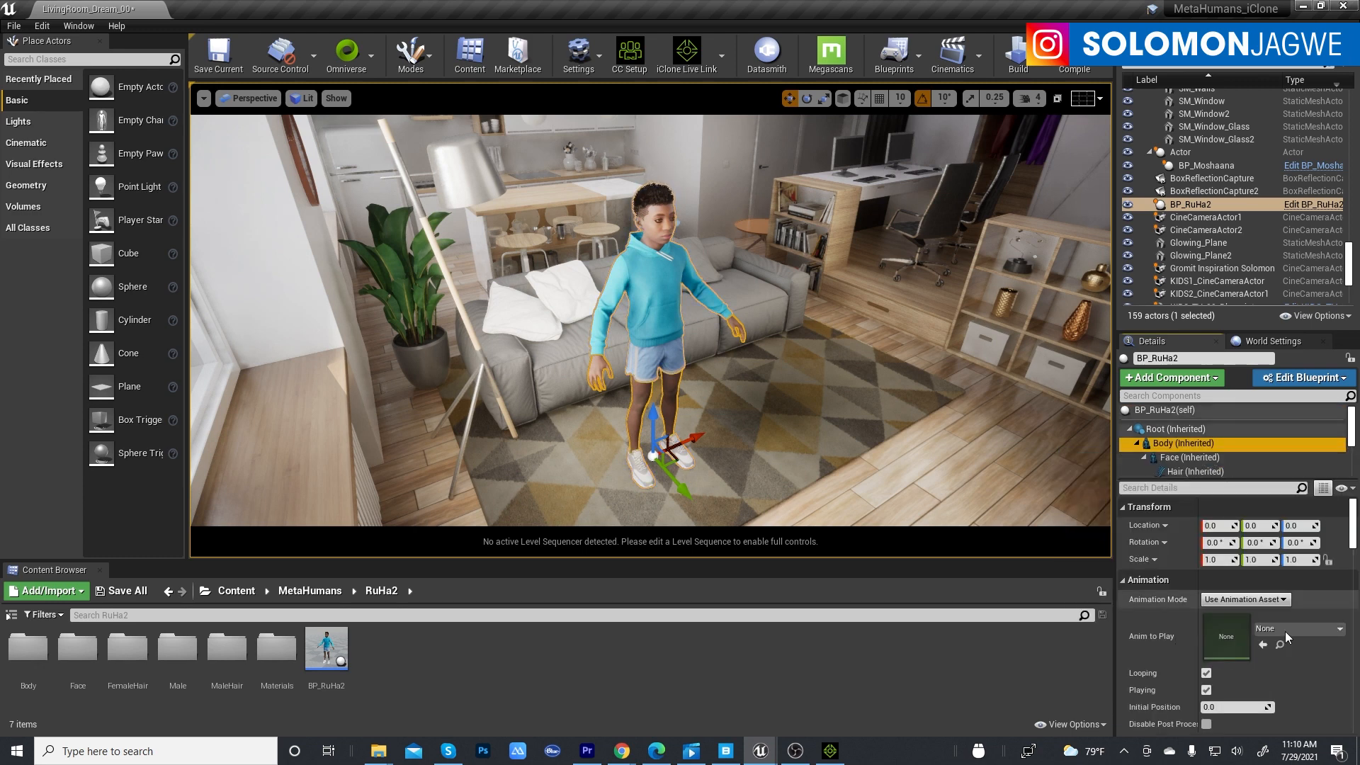
pyautogui.scroll(-2, 1345, 536)
pyautogui.moveTo(1354, 537); pyautogui.dragTo(1357, 553)
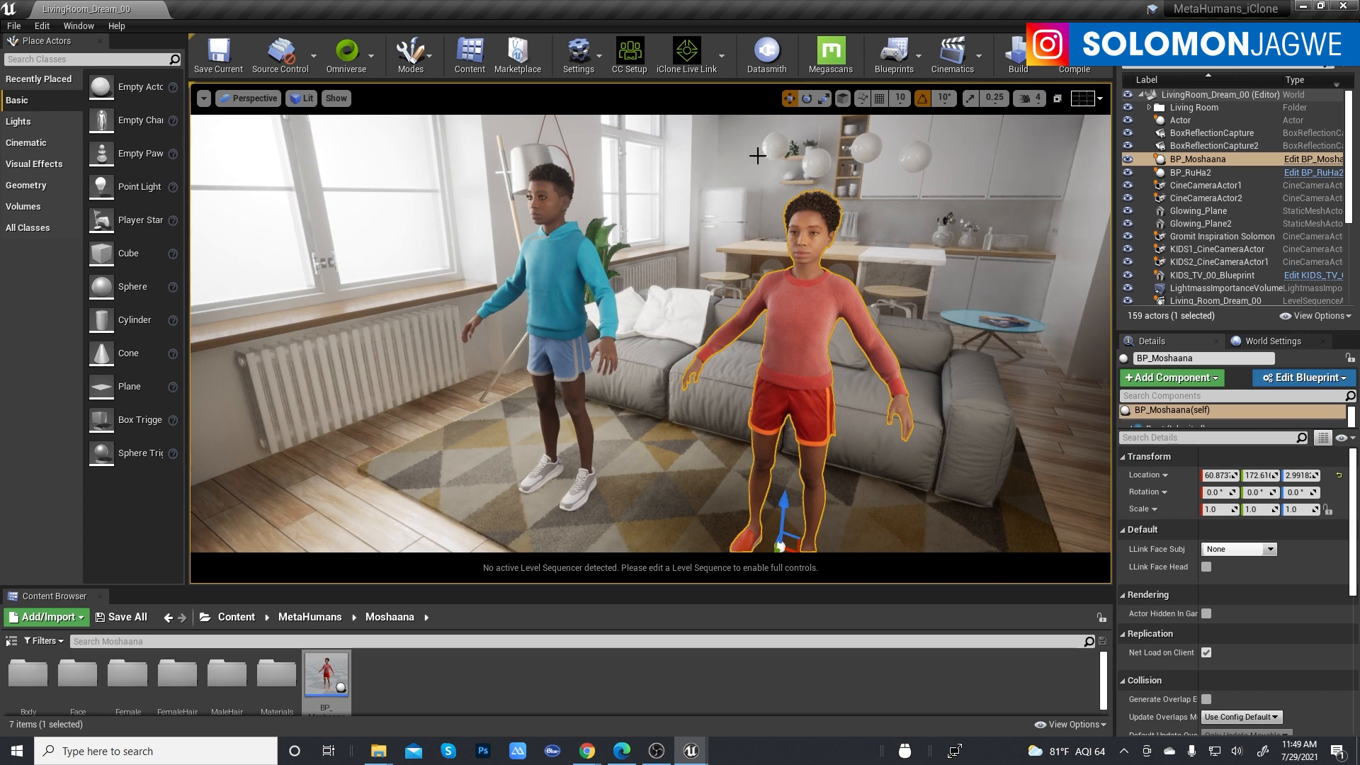
# Set the overall engine scalability quality to Low and save the LivingRoom_Dream_00 level.
pyautogui.click(598, 57)
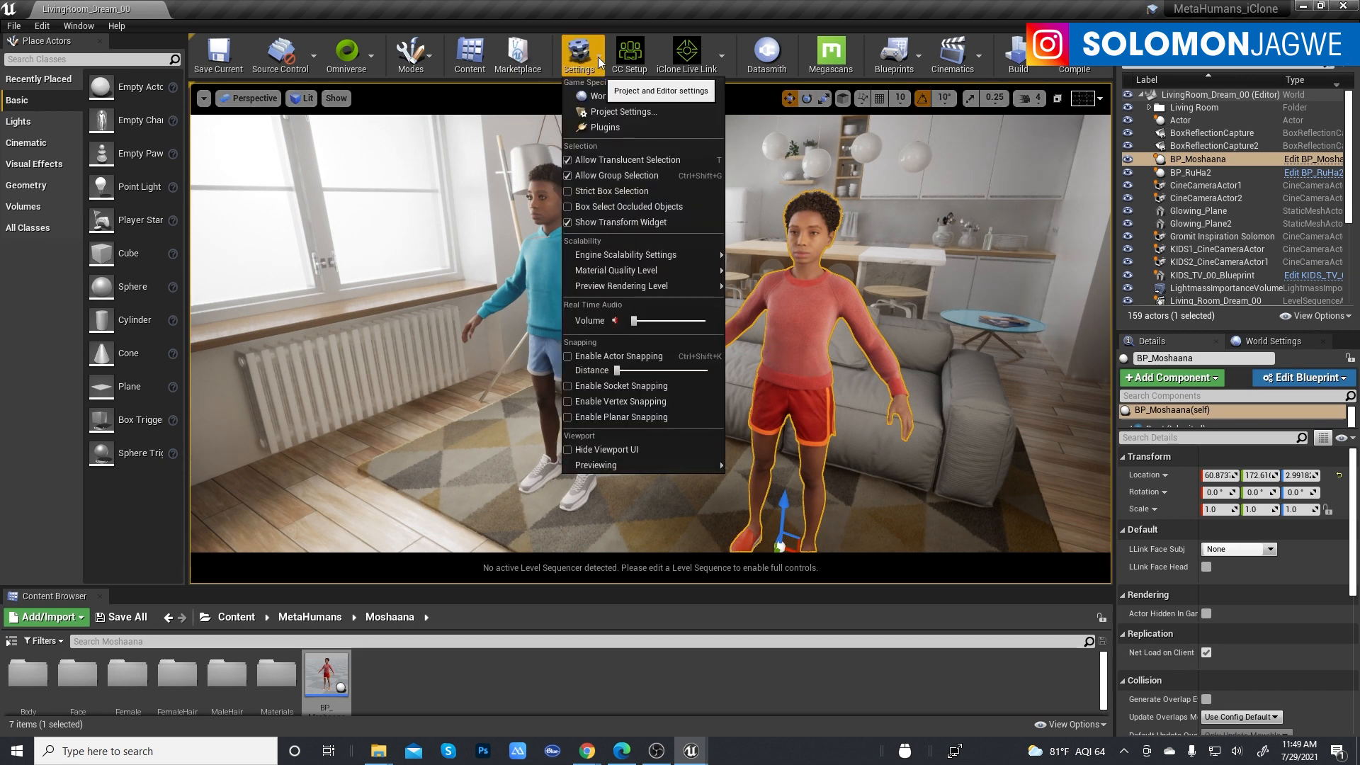
pyautogui.moveTo(702, 261)
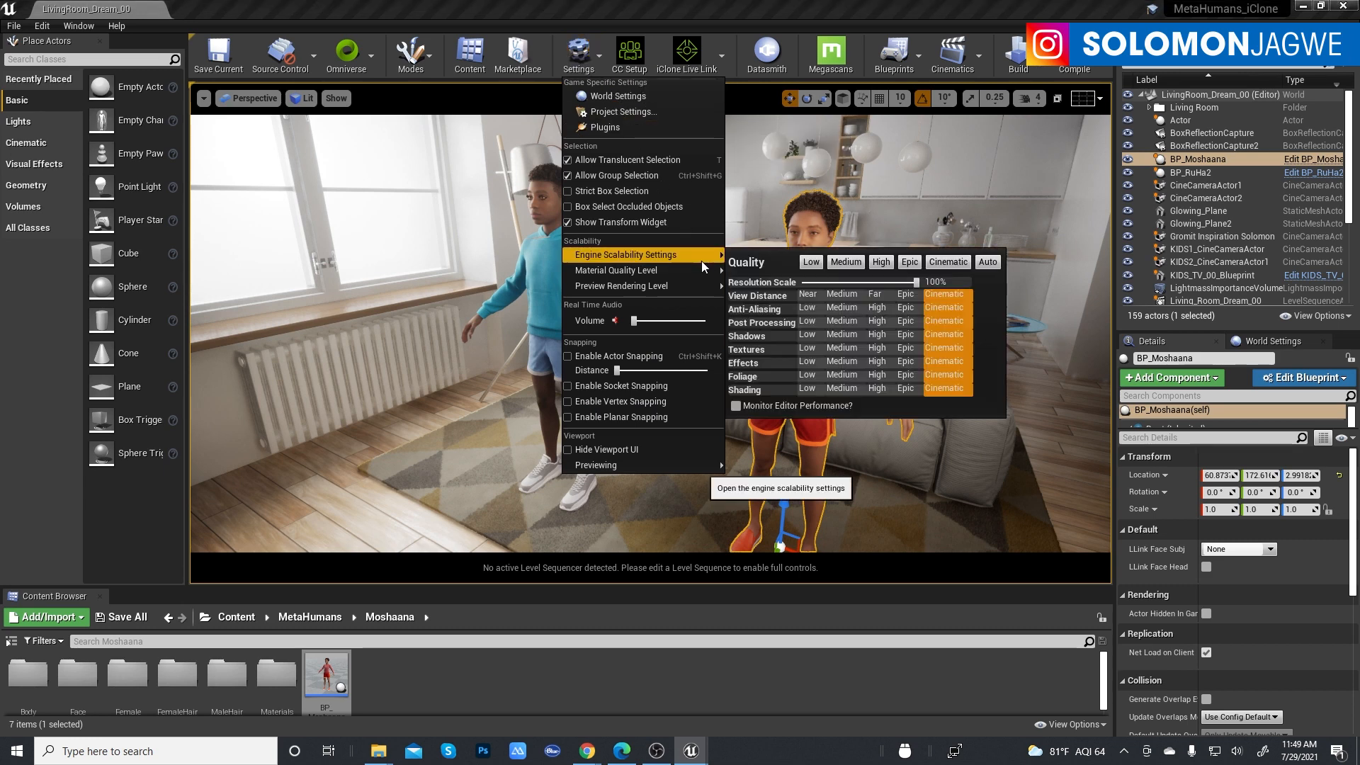
pyautogui.click(811, 261)
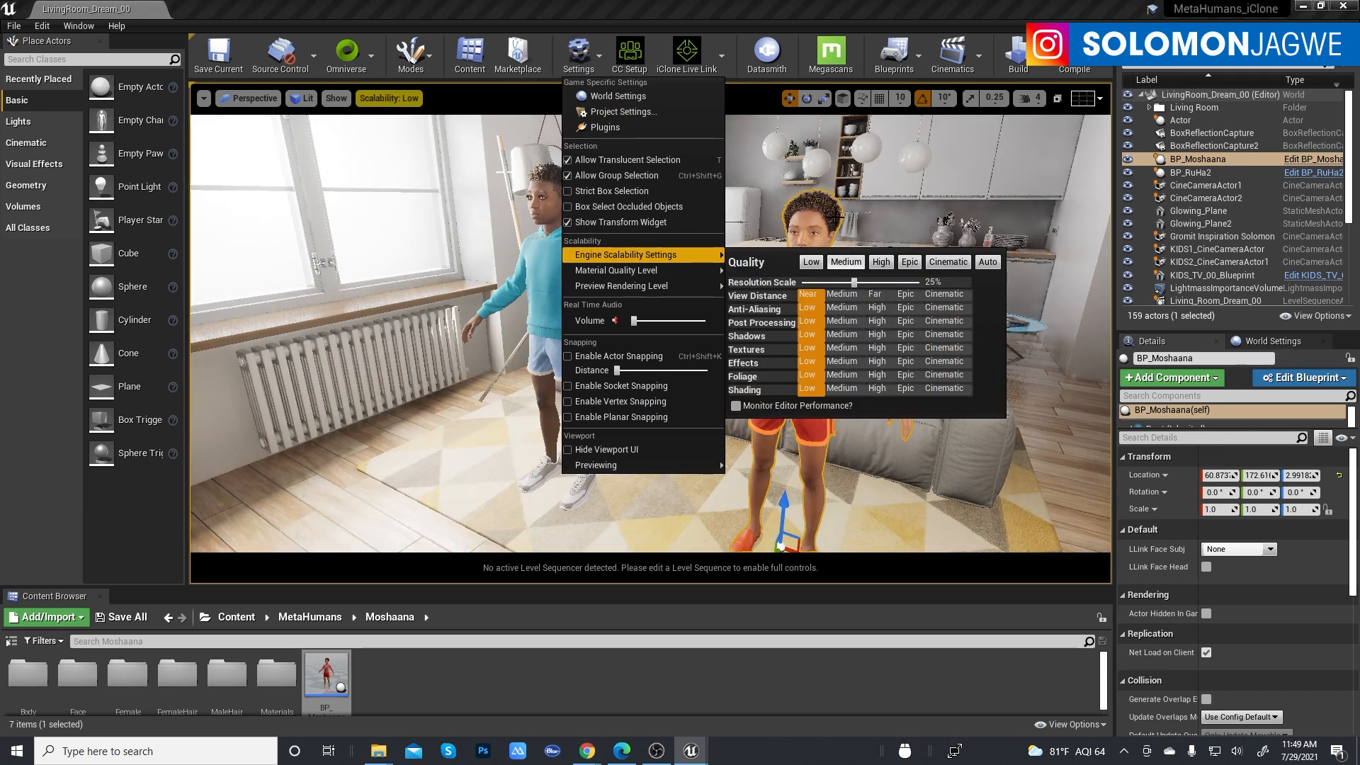
pyautogui.click(750, 28)
pyautogui.click(232, 60)
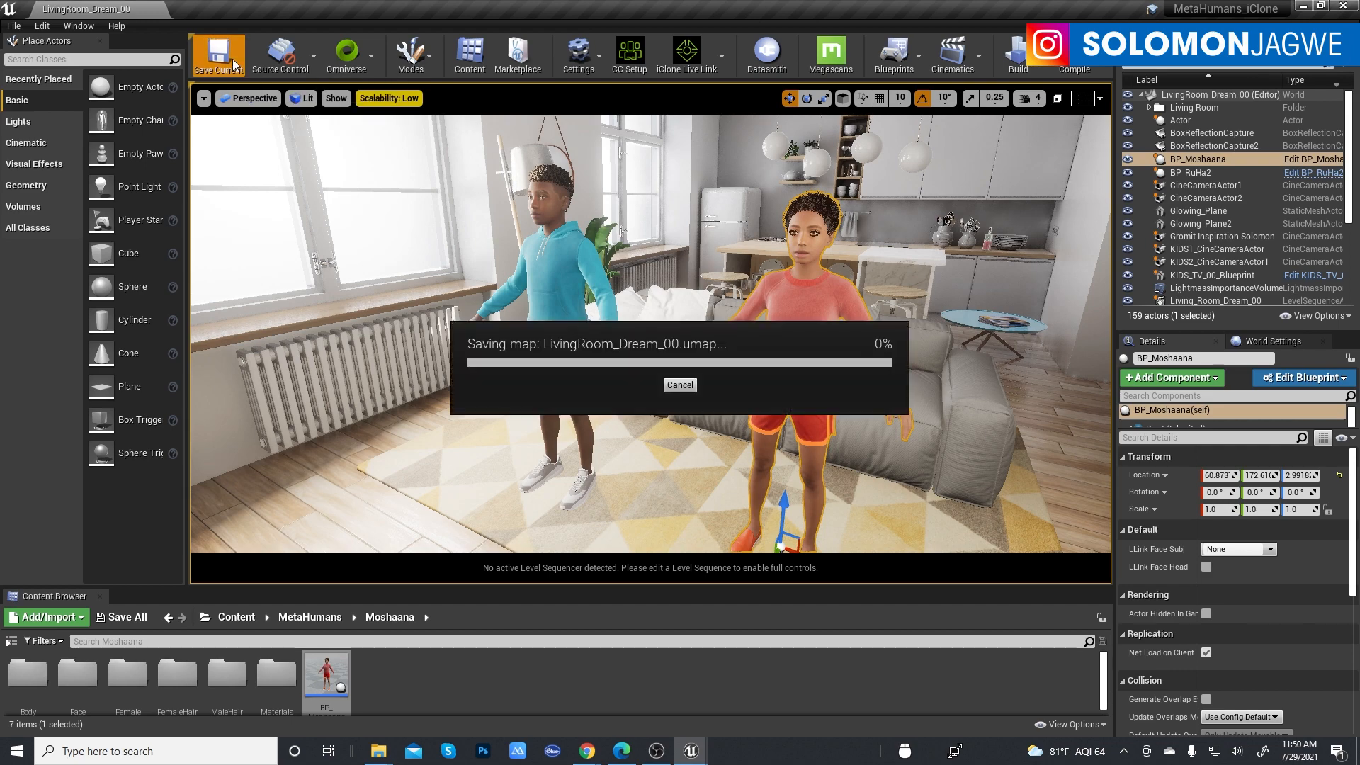
# Open the blueprint of BP_RuHa2, select its Body component, and check the character preview and Event Graph.
pyautogui.moveTo(681, 313); pyautogui.dragTo(649, 316, button='right')
pyautogui.moveTo(737, 317); pyautogui.dragTo(743, 317, button='right')
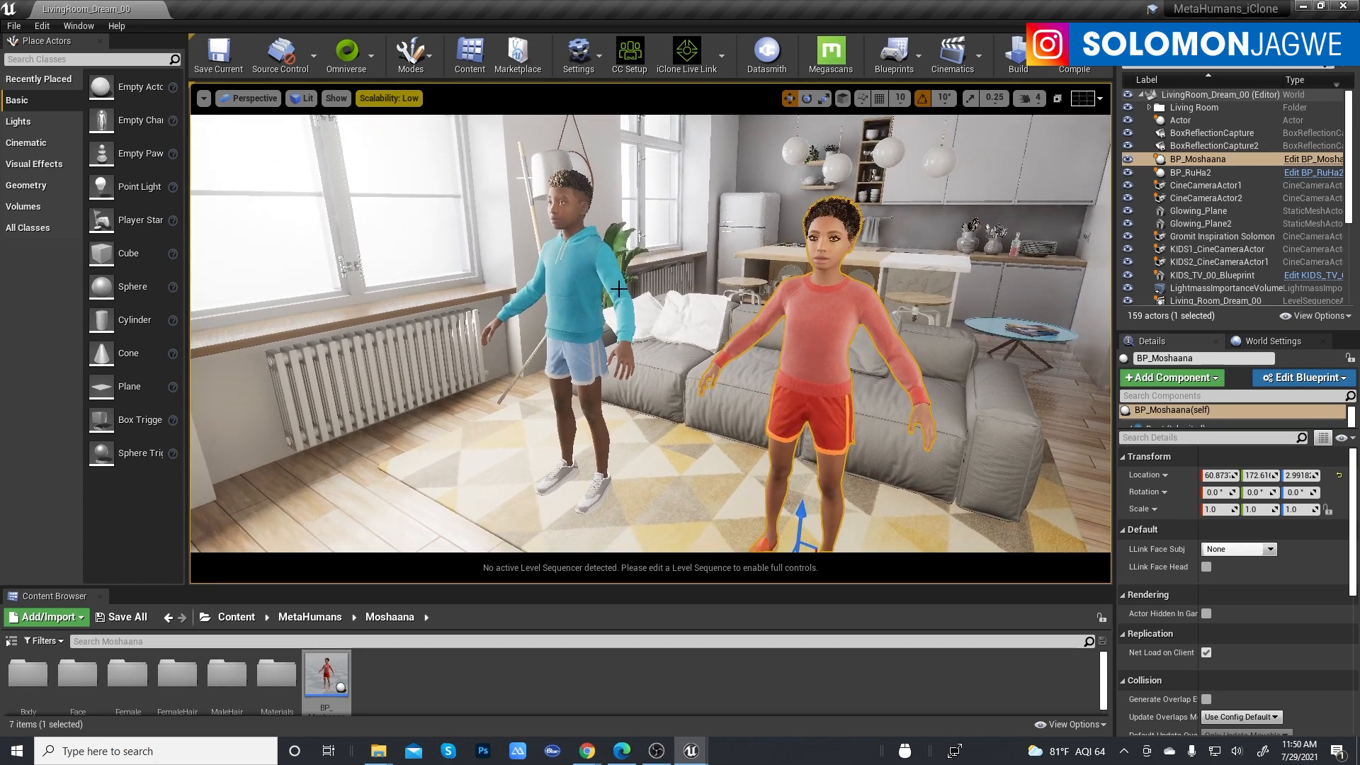
pyautogui.click(581, 264)
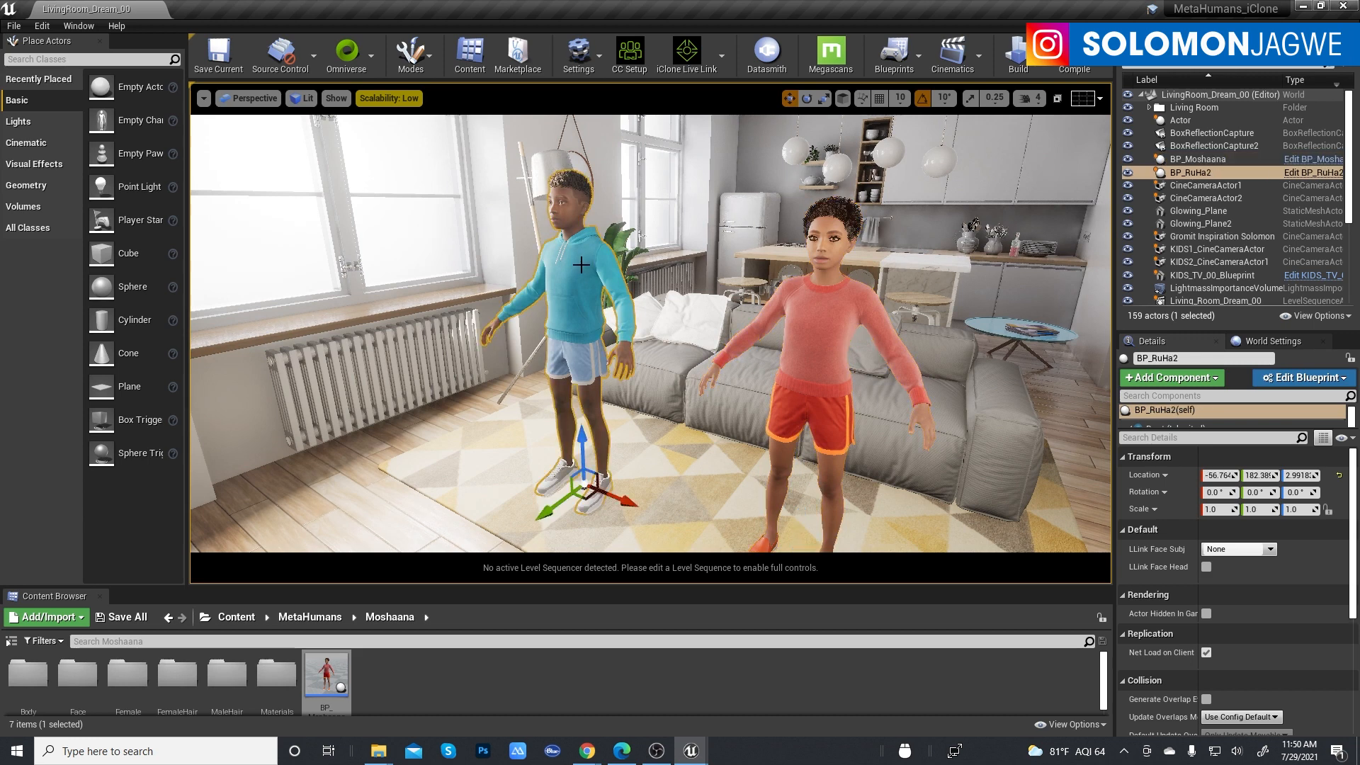
pyautogui.click(1311, 173)
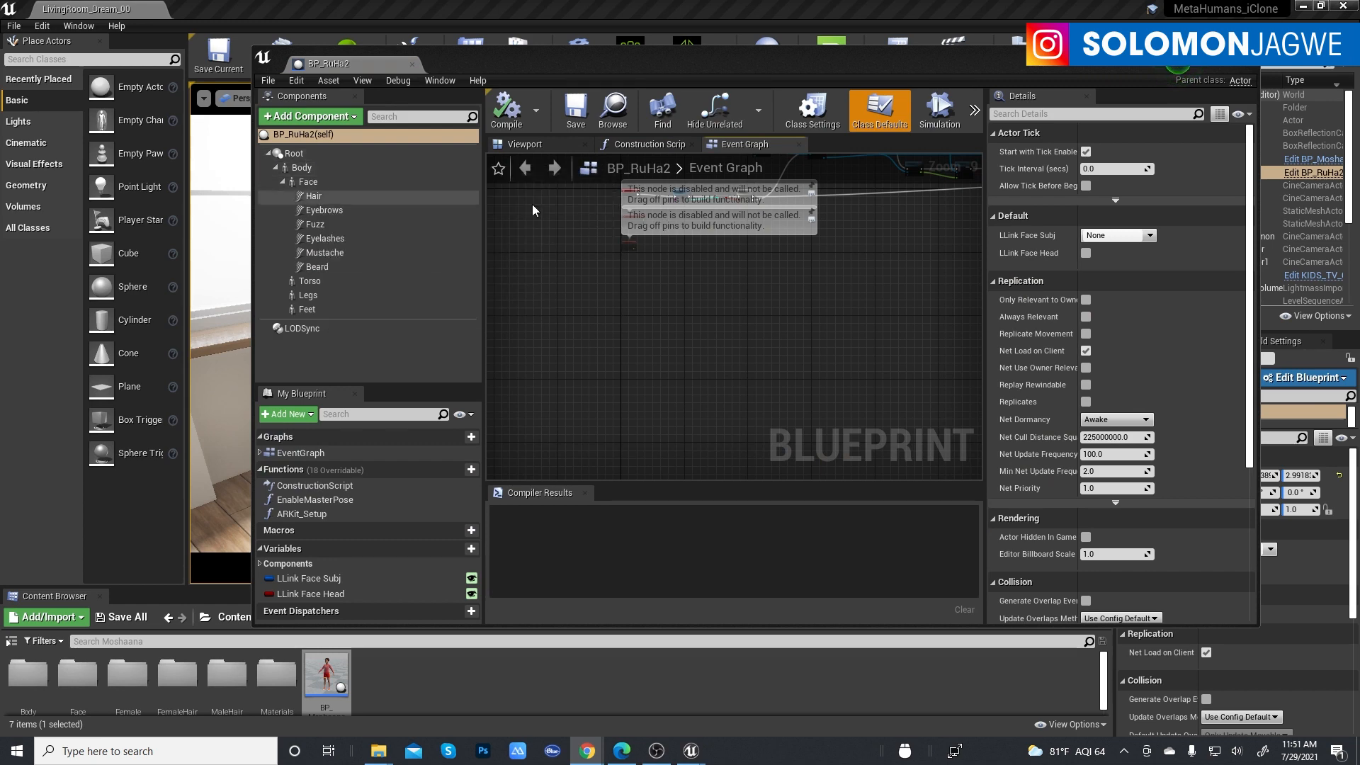
pyautogui.click(307, 171)
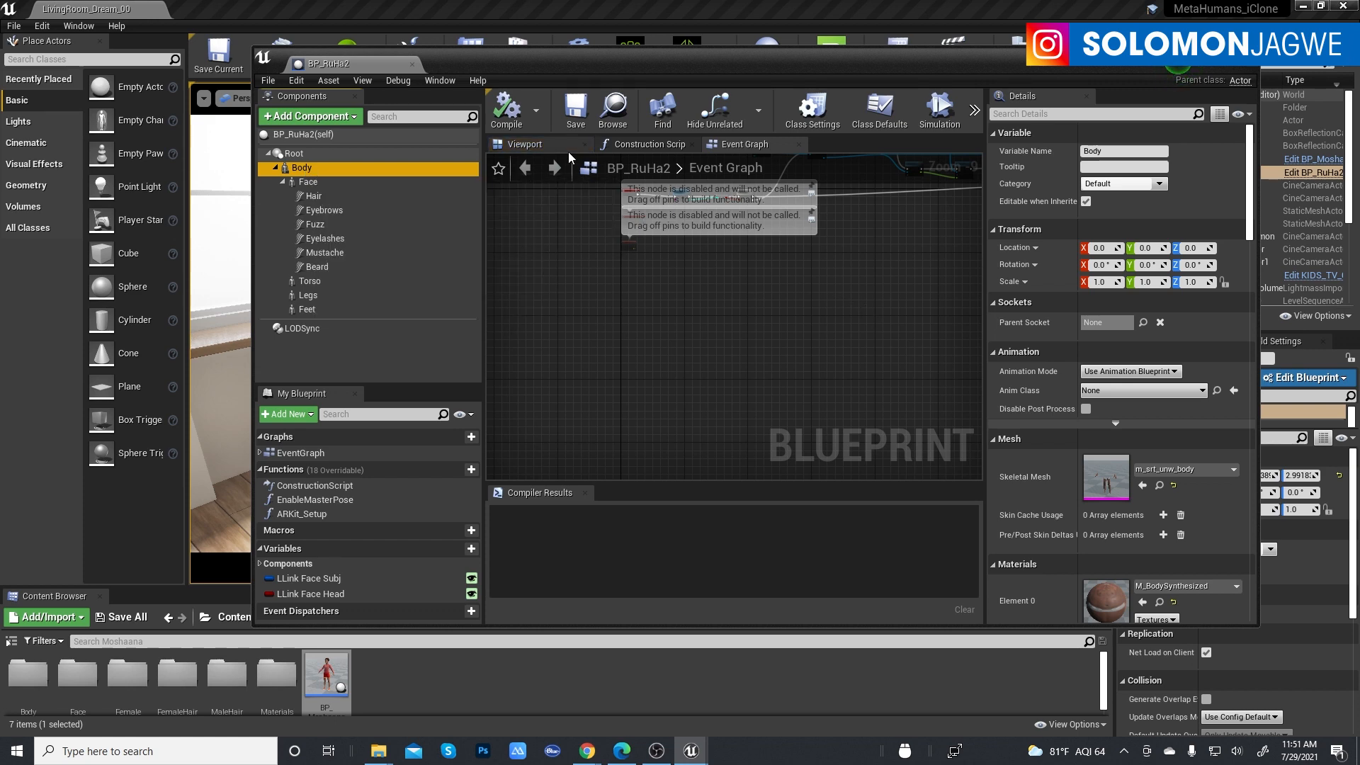
pyautogui.click(547, 146)
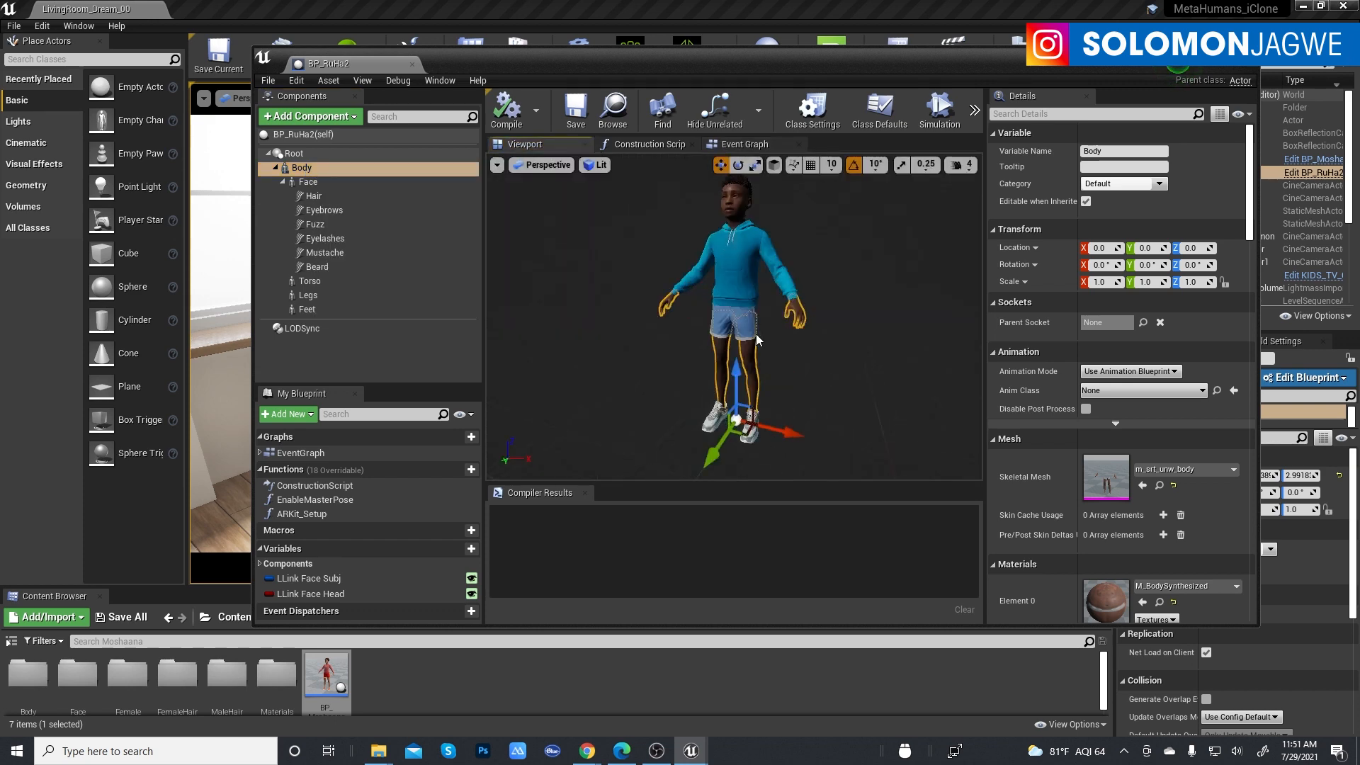
pyautogui.click(741, 146)
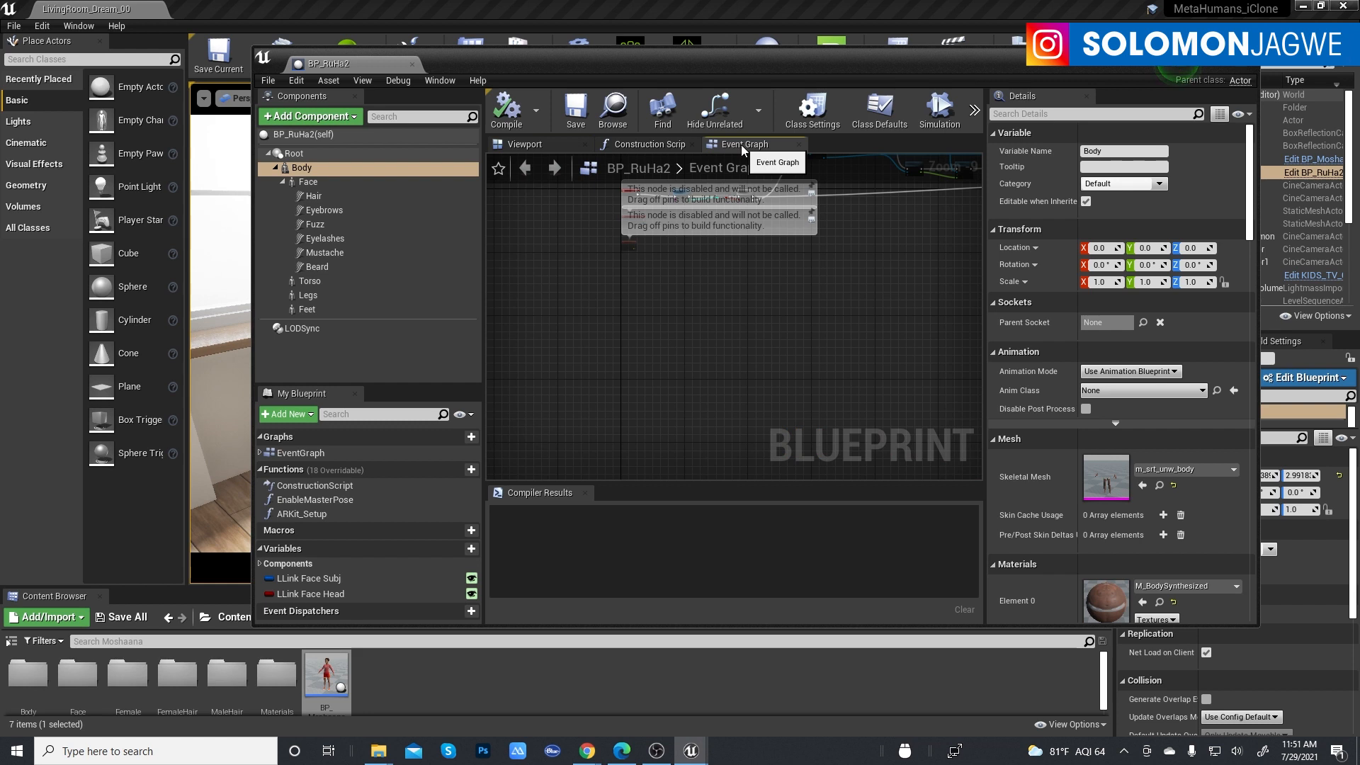
# Assign m_srt_unw_animbp as the Body's Anim Class in Use Animation Blueprint mode, and save and compile BP_RuHa2.
pyautogui.click(1175, 373)
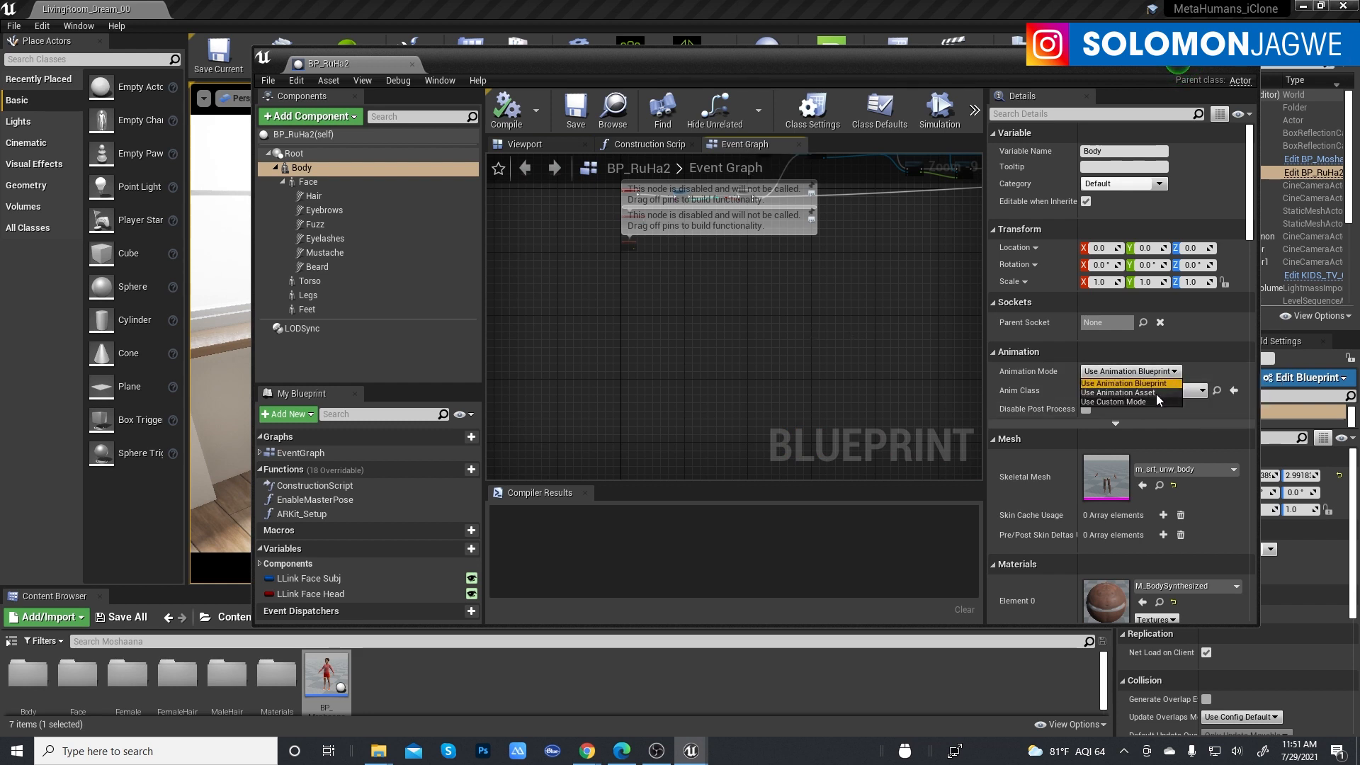
pyautogui.click(1149, 382)
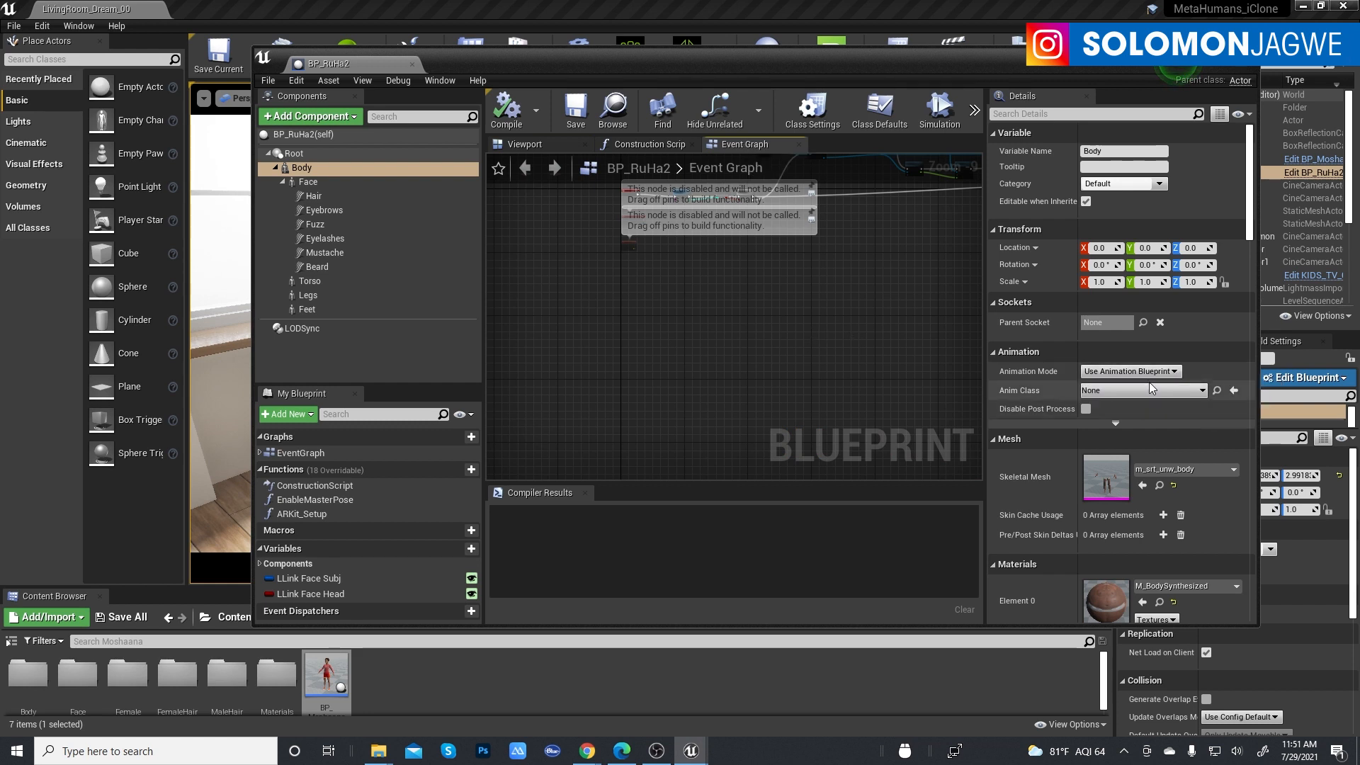
pyautogui.click(1201, 391)
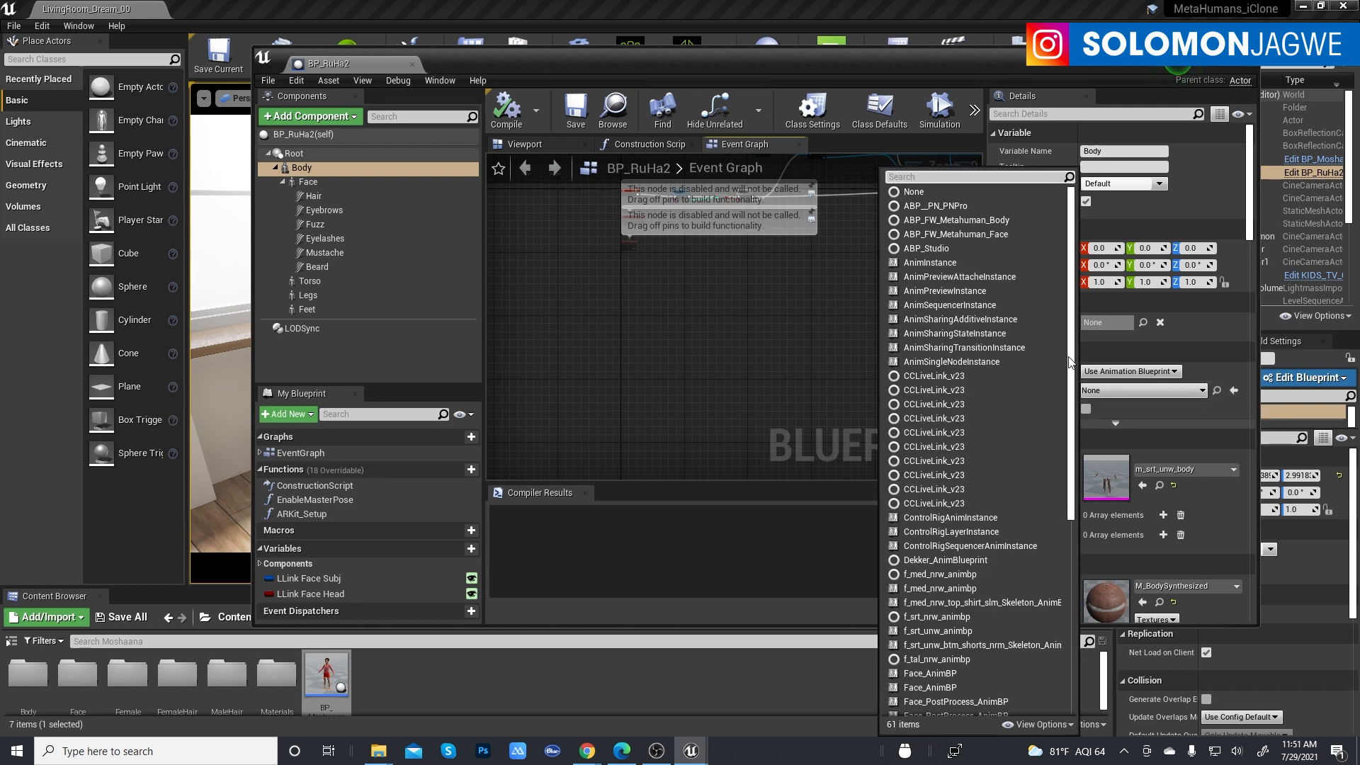
pyautogui.moveTo(1070, 362); pyautogui.dragTo(1077, 488)
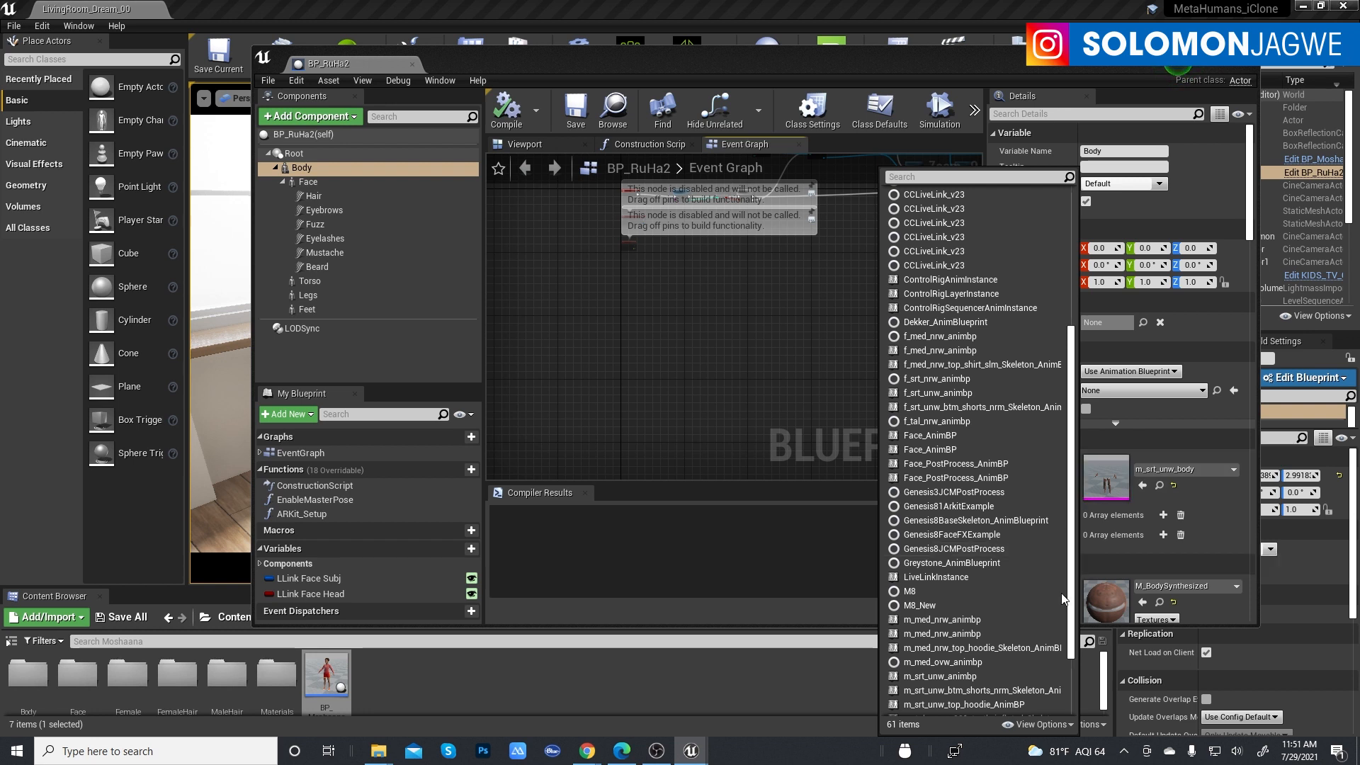
pyautogui.click(957, 677)
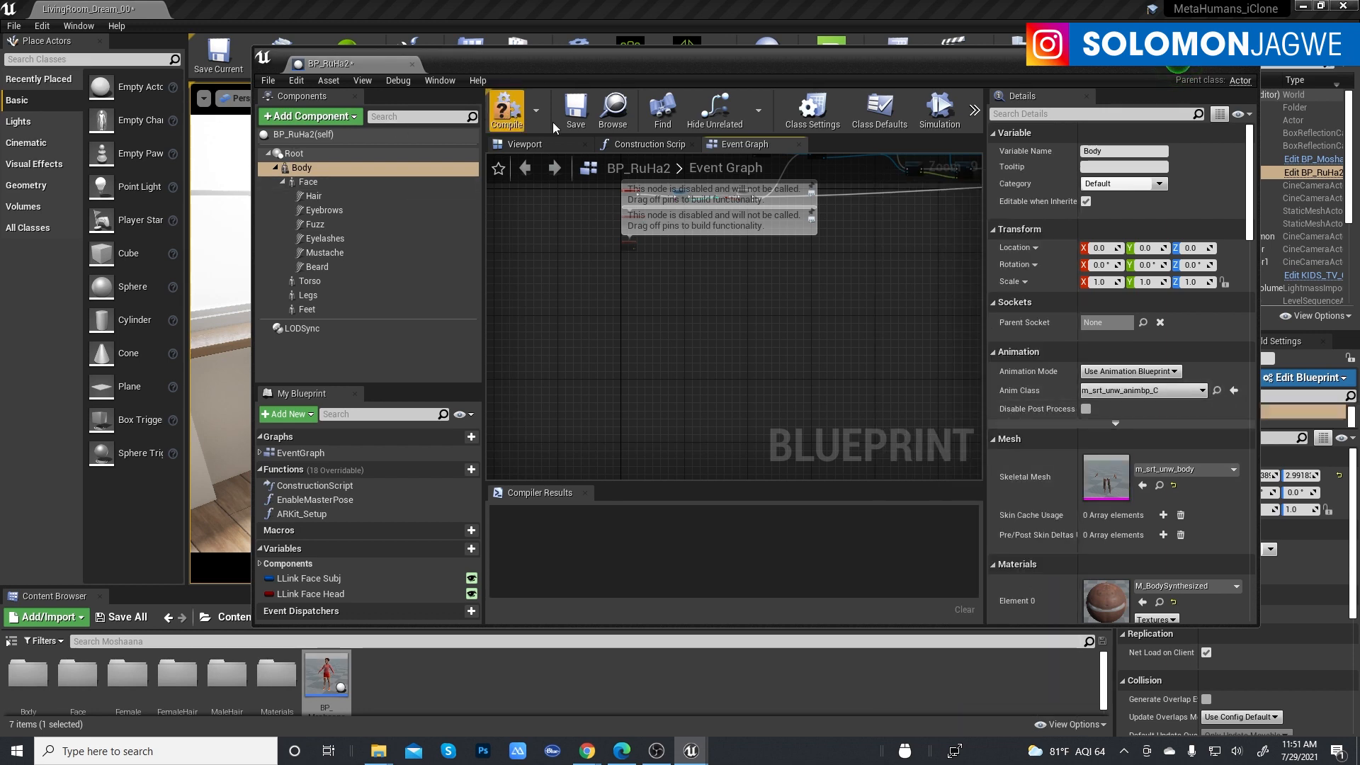
pyautogui.click(575, 110)
pyautogui.click(524, 132)
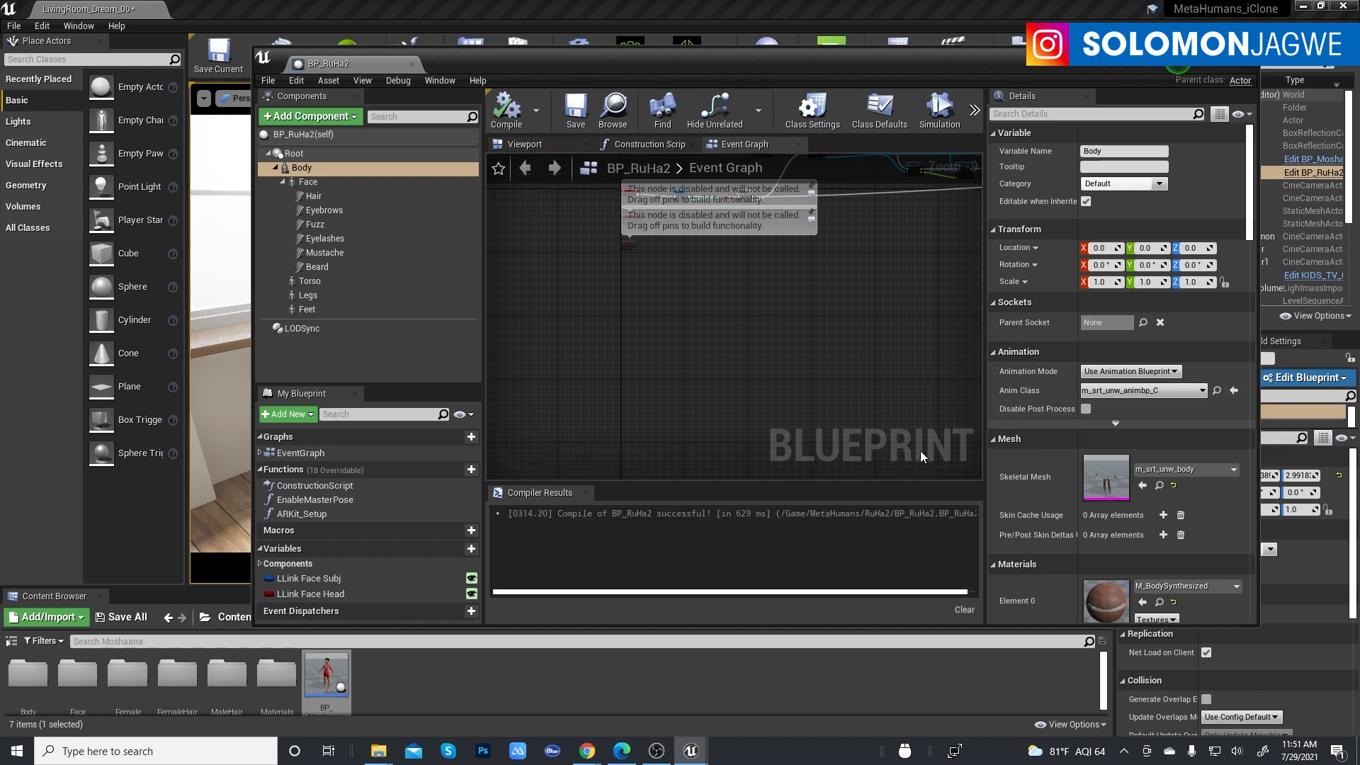
# Locate the m_srt_unw_animbp asset assigned to the Body component and open it at its AnimGraph.
pyautogui.click(1217, 392)
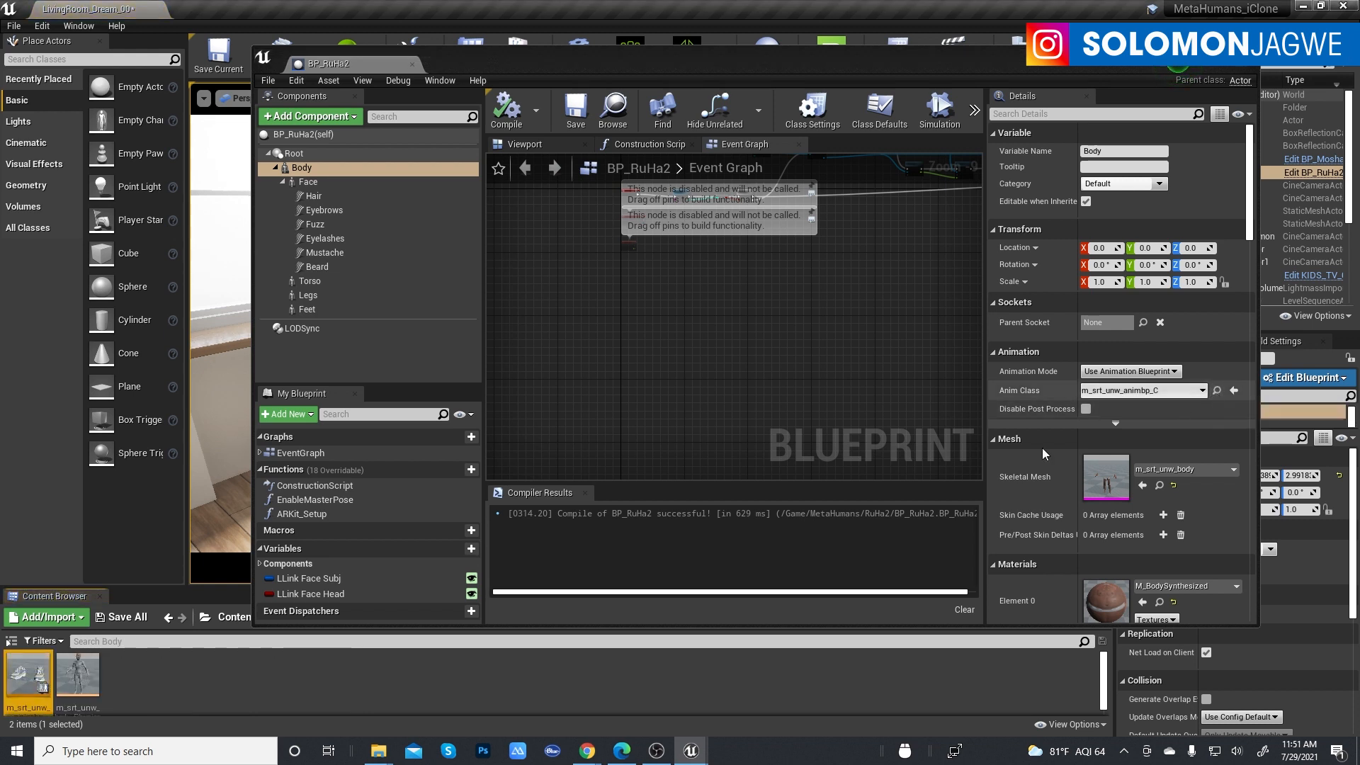
pyautogui.doubleClick(24, 682)
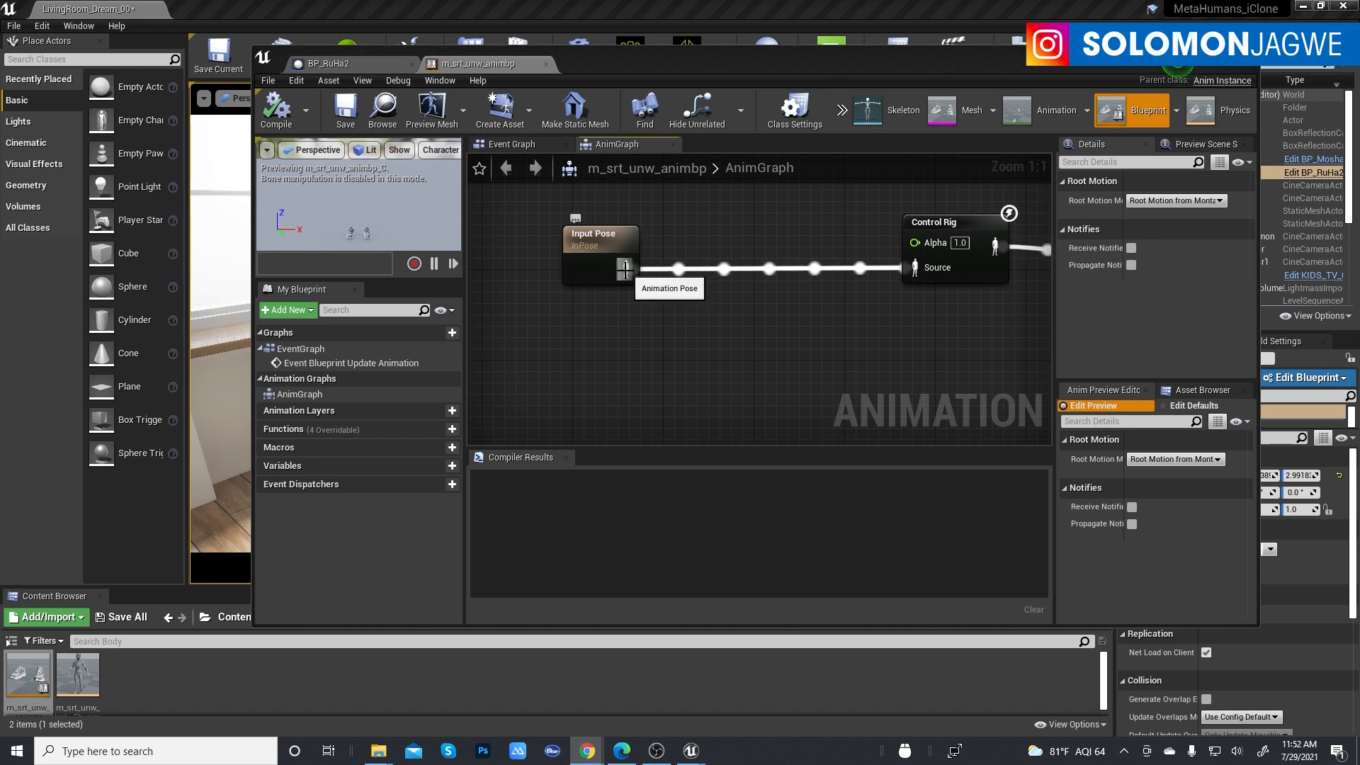
# Insert a Live Link Pose node between Input Pose and Control Rig in the AnimGraph, and compile and save the animation blueprint.
pyautogui.moveTo(625, 269); pyautogui.dragTo(716, 333)
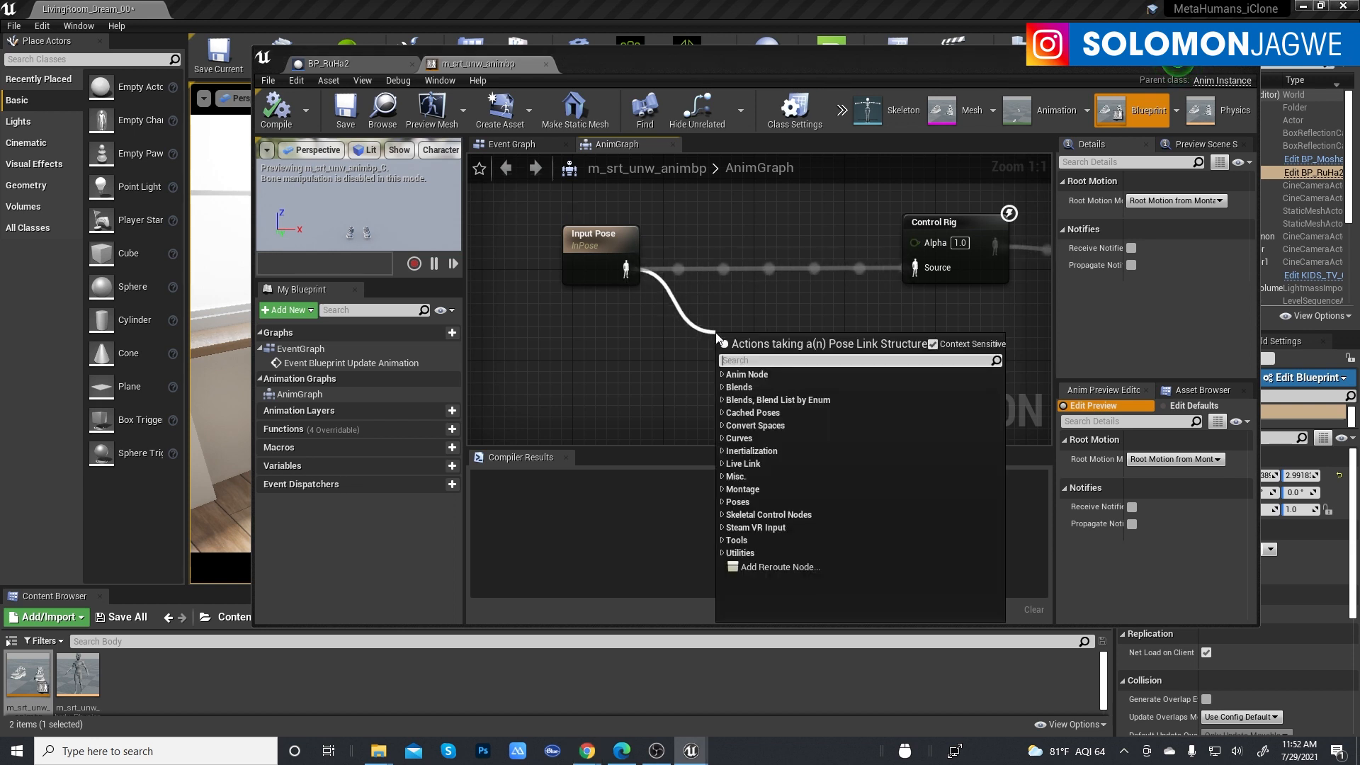
pyautogui.write('liv')
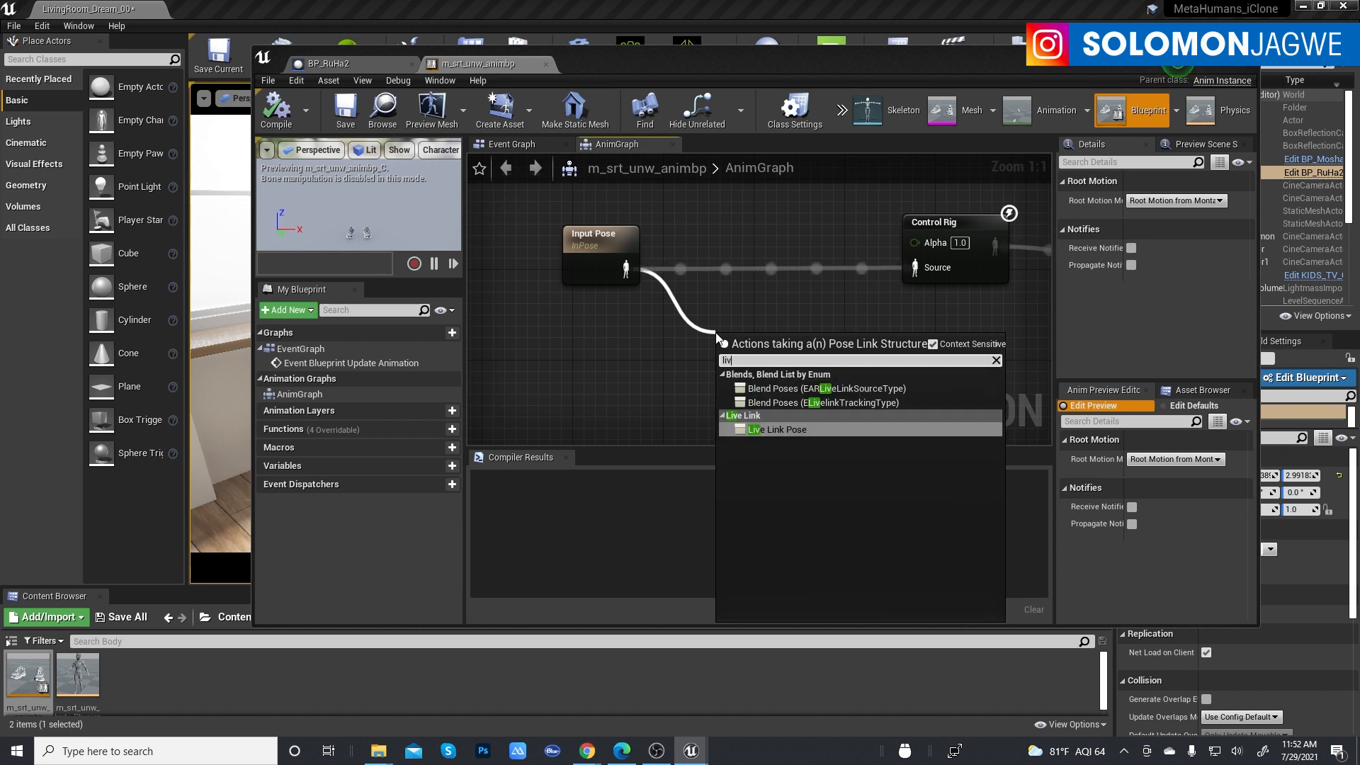
pyautogui.click(786, 428)
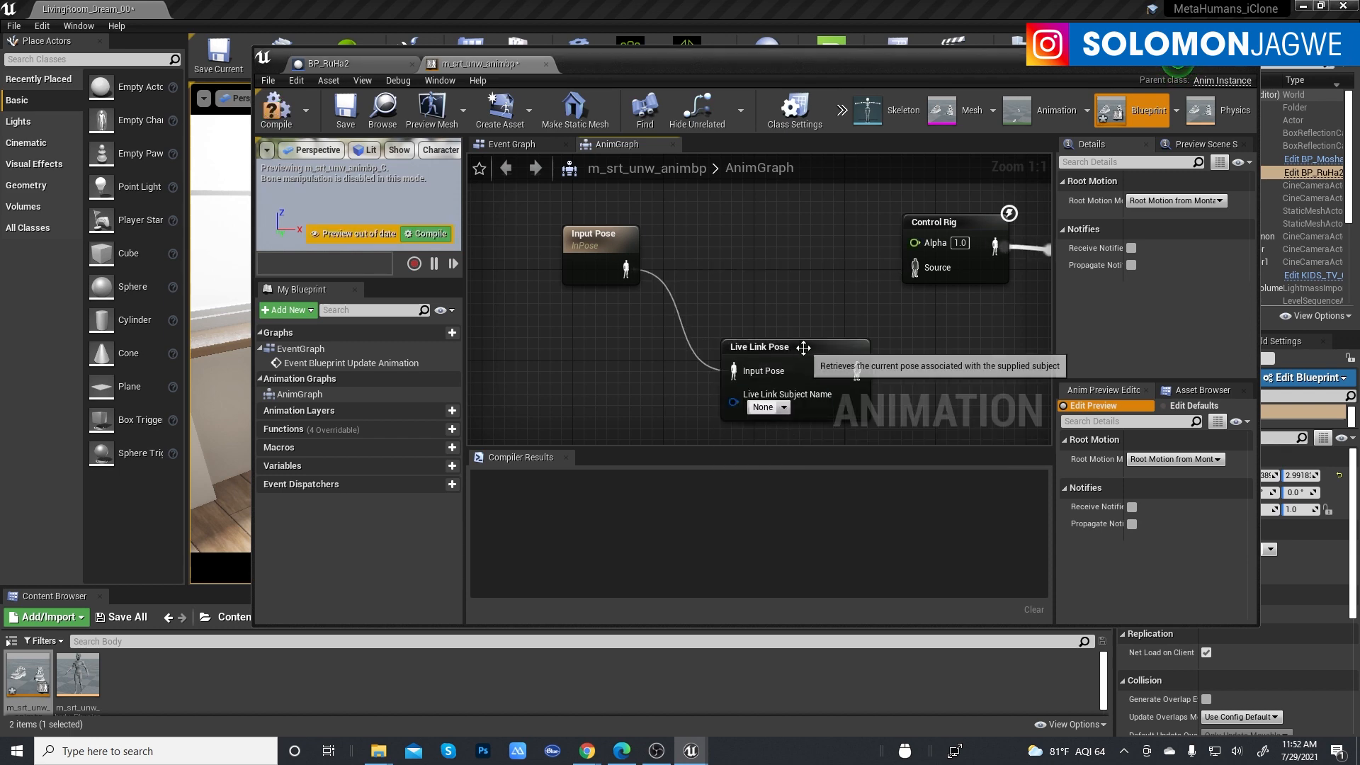
pyautogui.moveTo(778, 326); pyautogui.dragTo(916, 269)
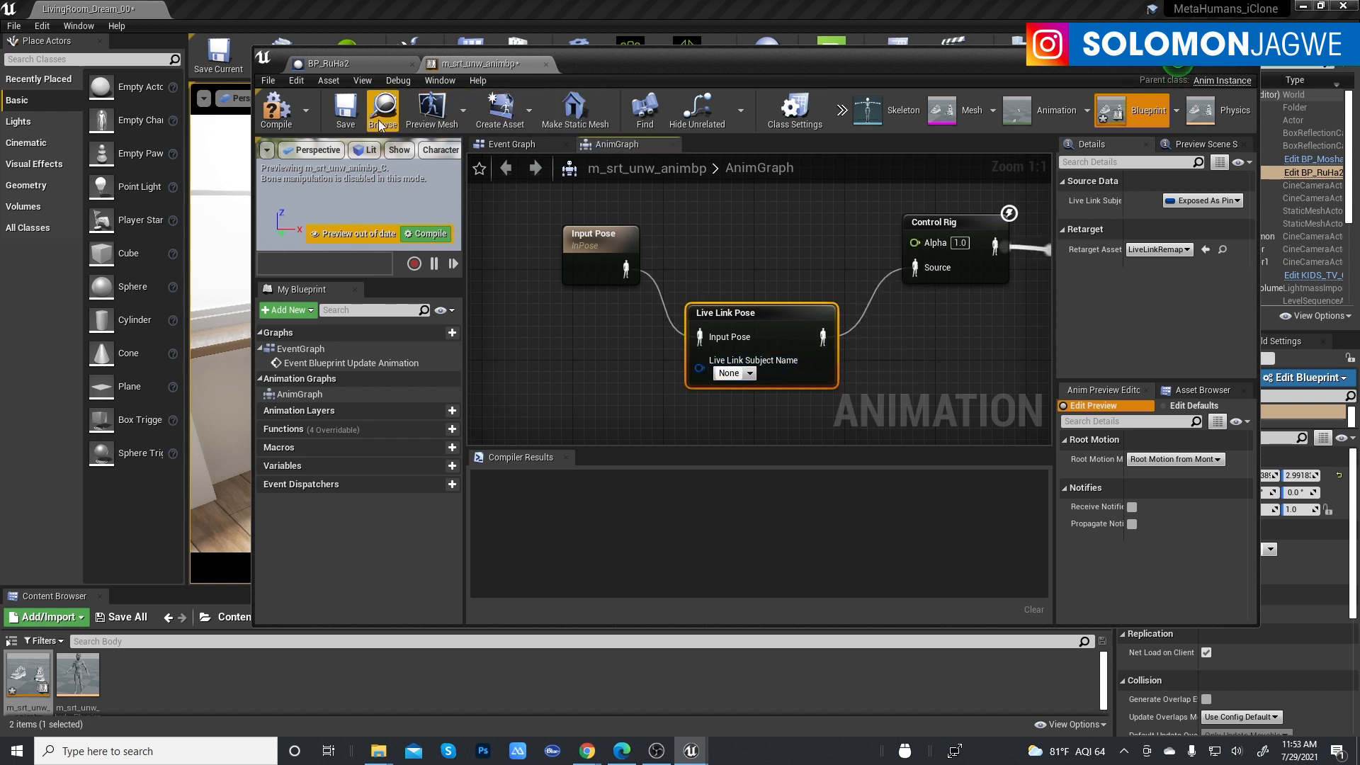
pyautogui.click(352, 122)
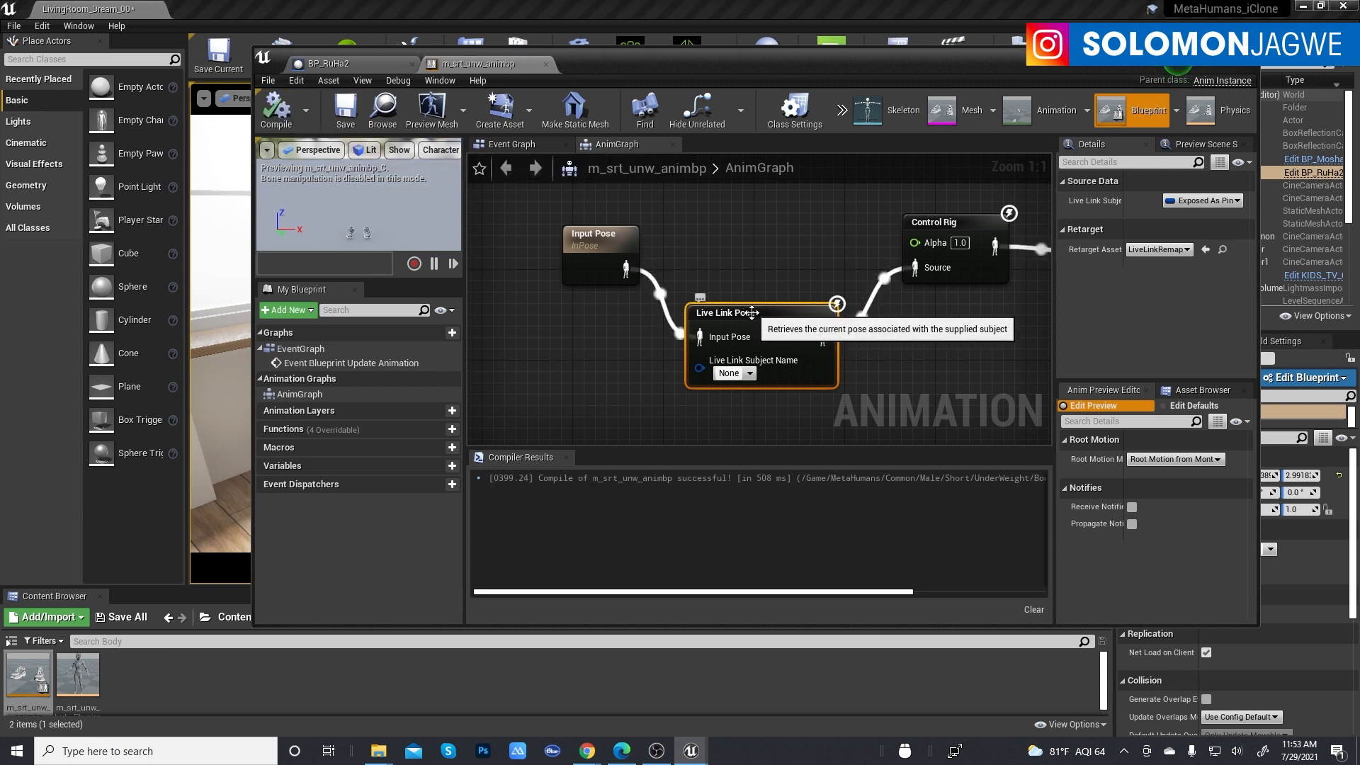
# Promote the Live Link Pose node's Live Link Subject Name pin to a variable, place its node below Input Pose, and save and compile.
pyautogui.moveTo(699, 368); pyautogui.dragTo(700, 367)
pyautogui.rightClick(700, 367)
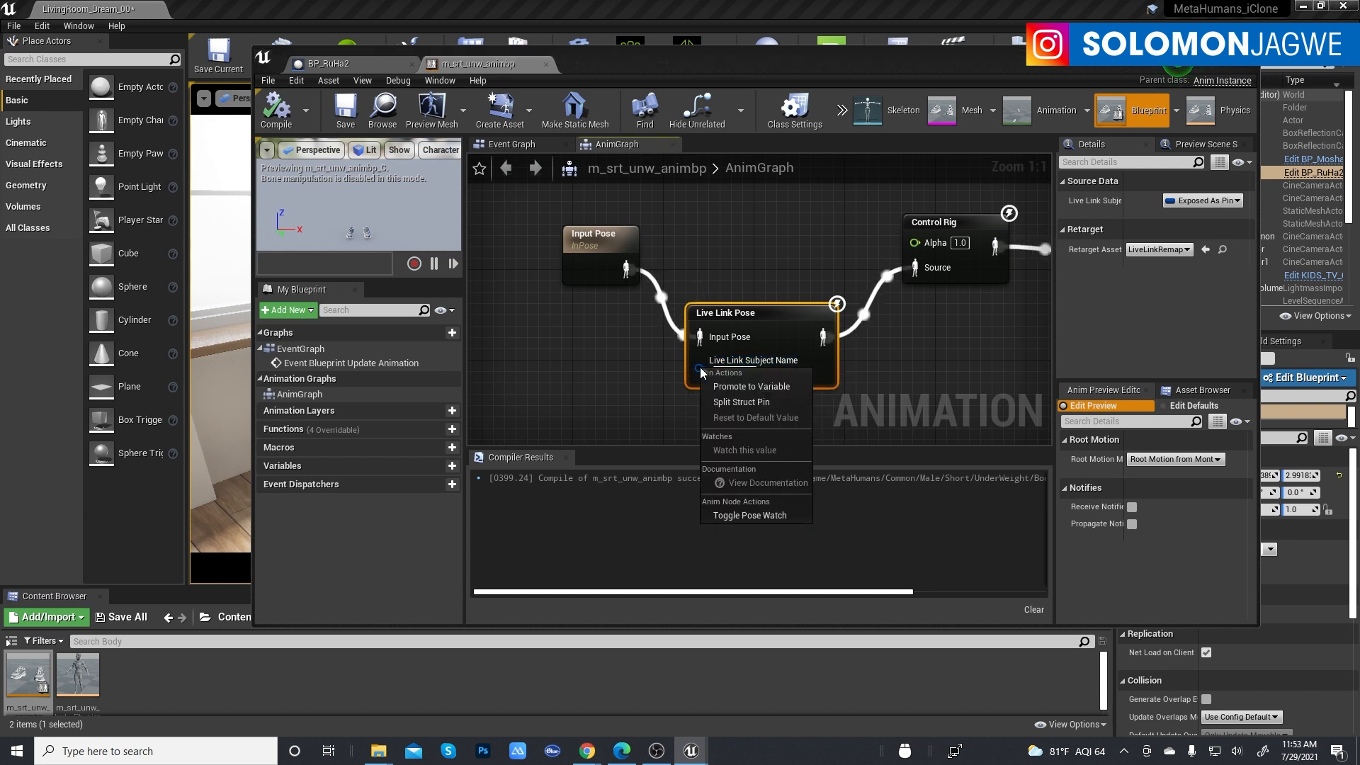
pyautogui.click(744, 389)
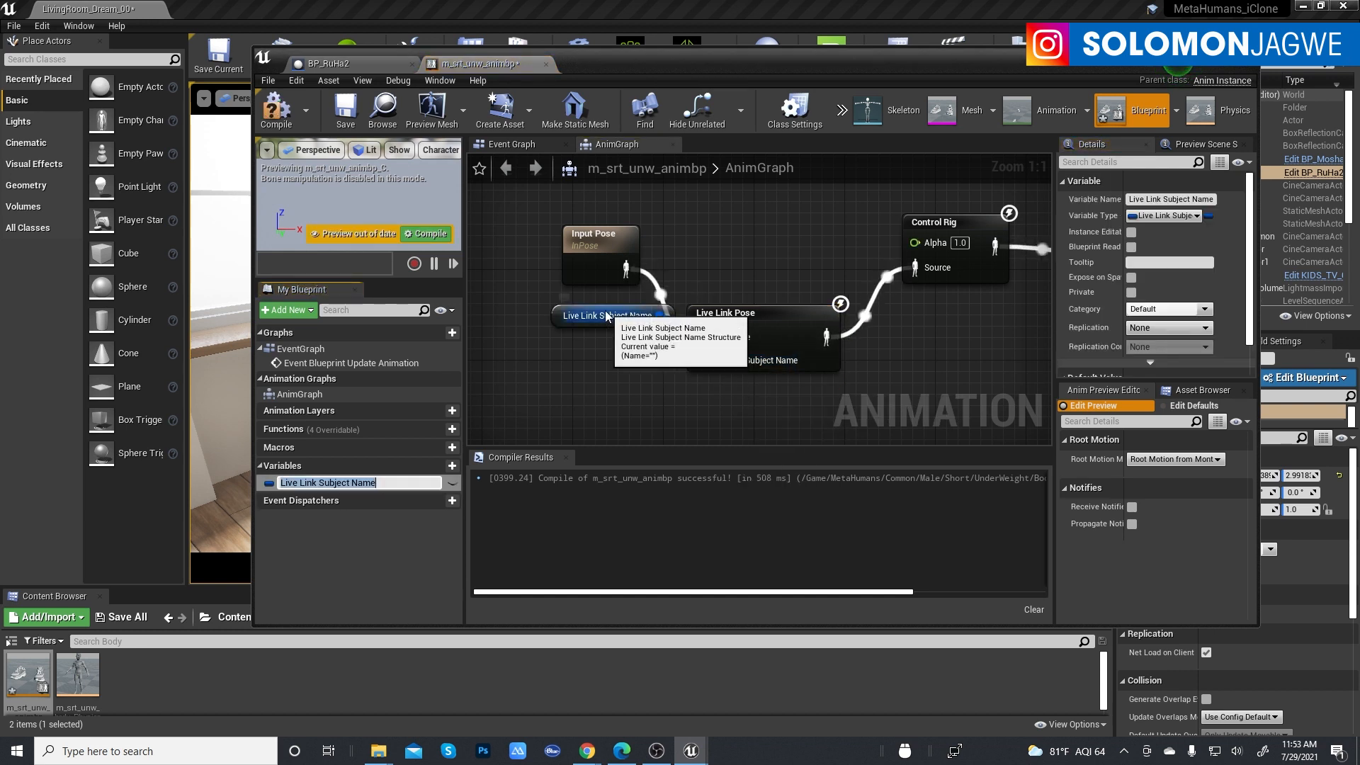
pyautogui.moveTo(607, 321); pyautogui.dragTo(575, 392)
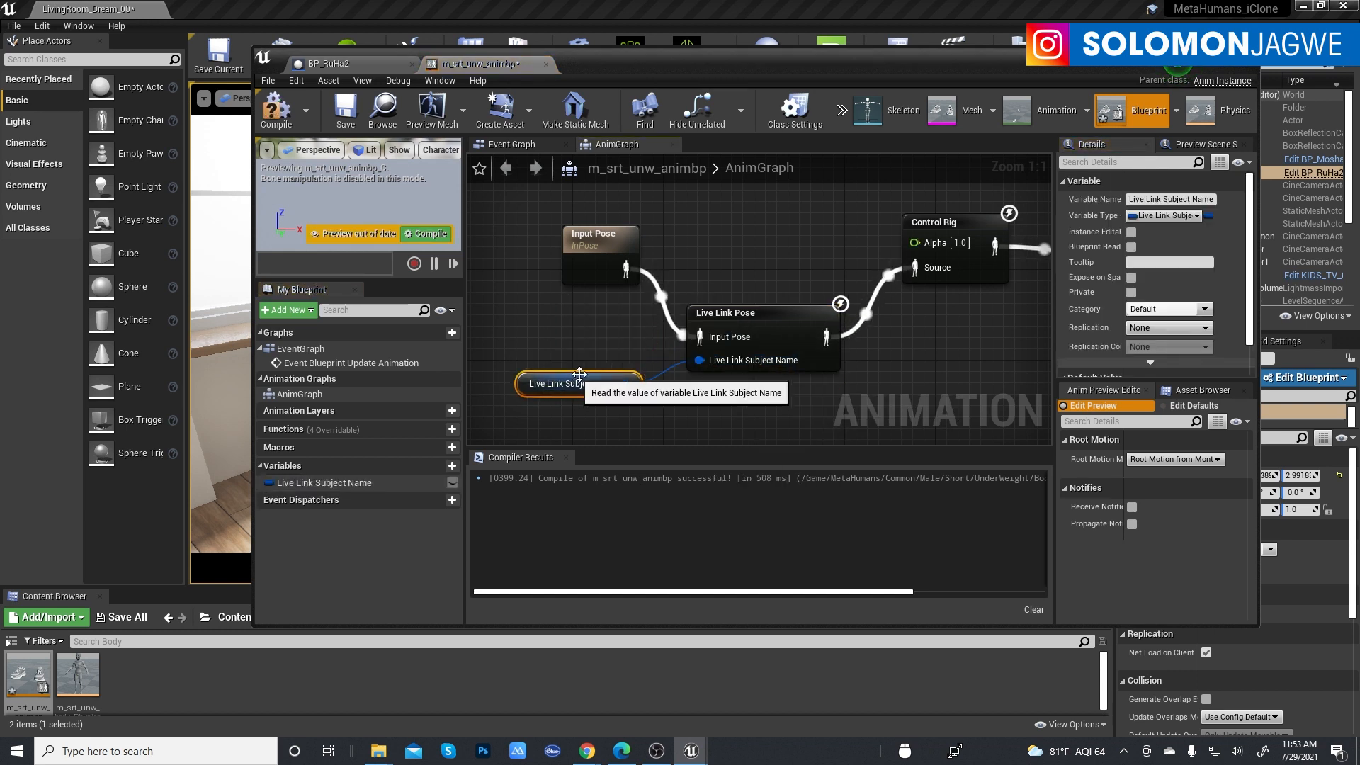
pyautogui.click(342, 120)
pyautogui.click(277, 114)
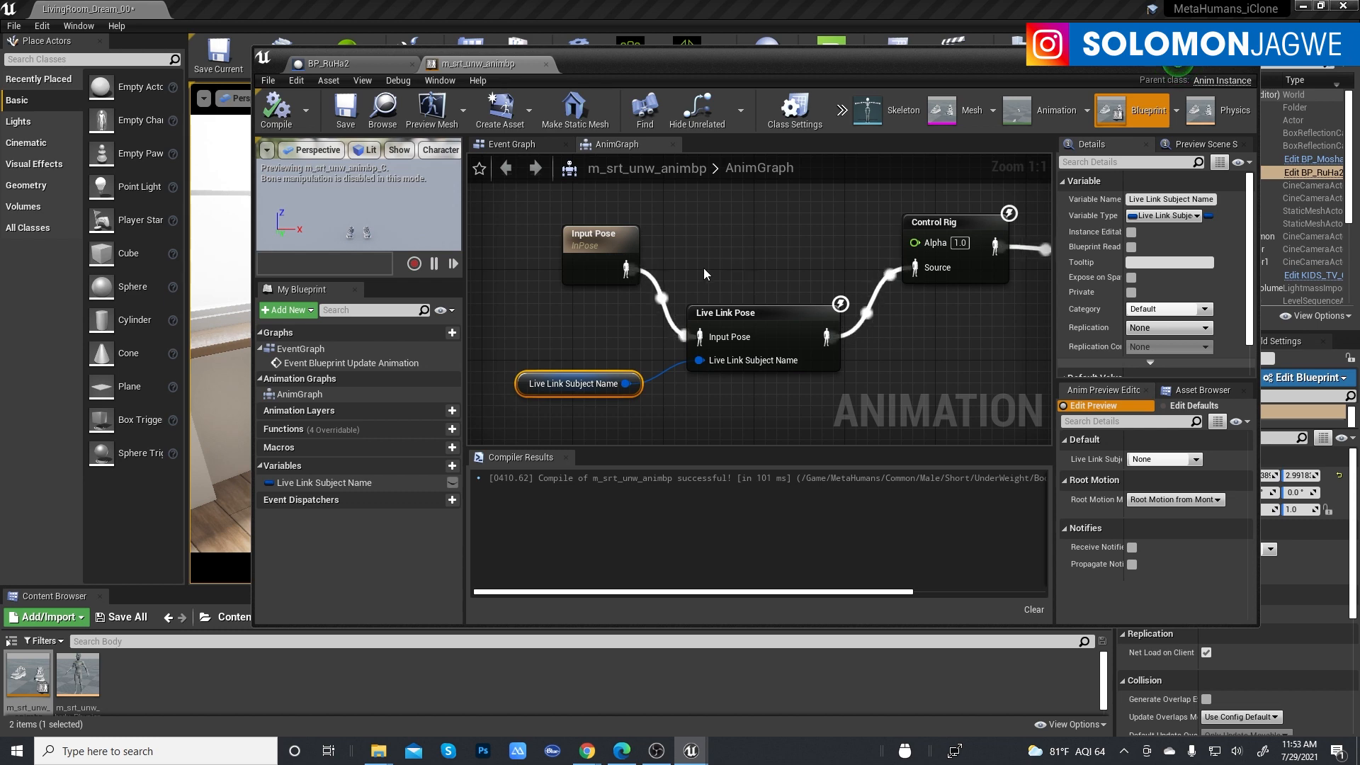
# Add a Live Link Skeletal Animation component to BP_RuHa2 under the name LiveLink, and compile and save the blueprint.
pyautogui.click(331, 64)
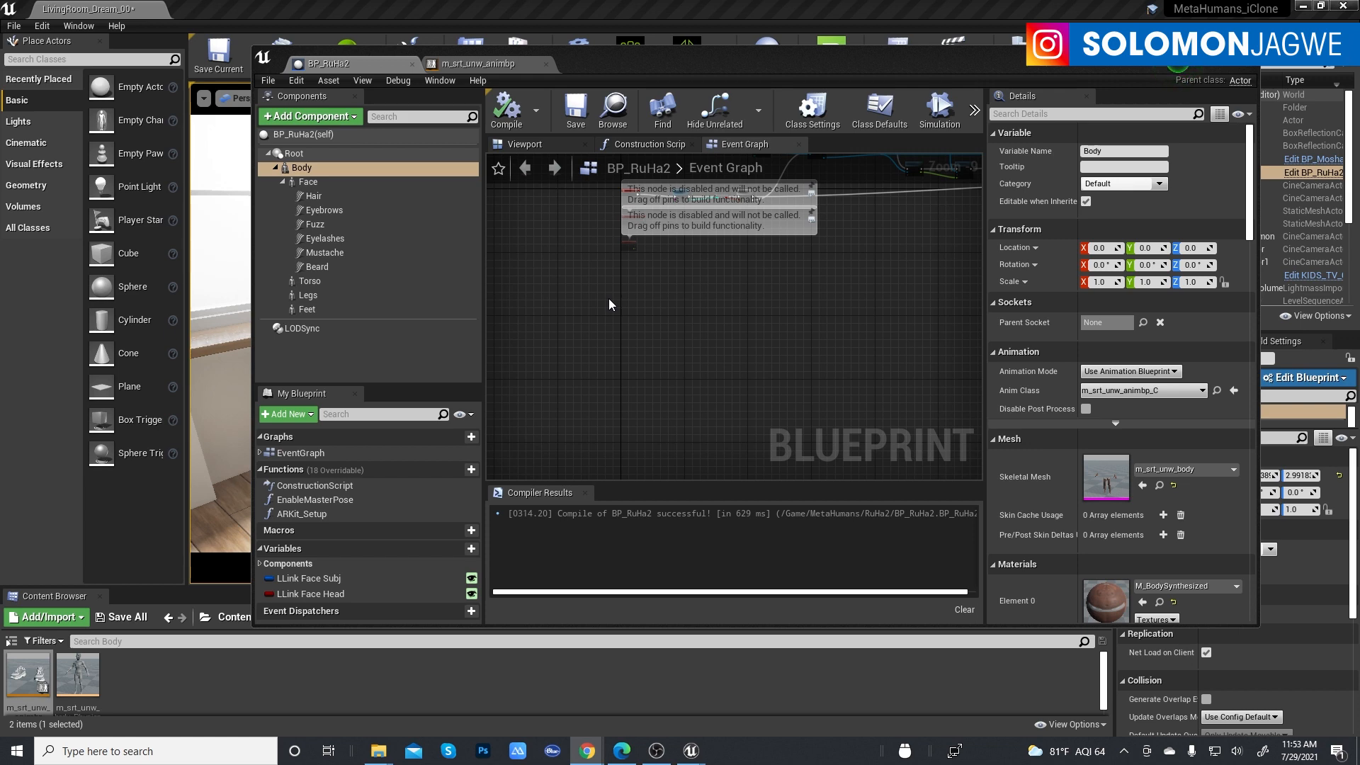
pyautogui.click(299, 169)
pyautogui.click(354, 117)
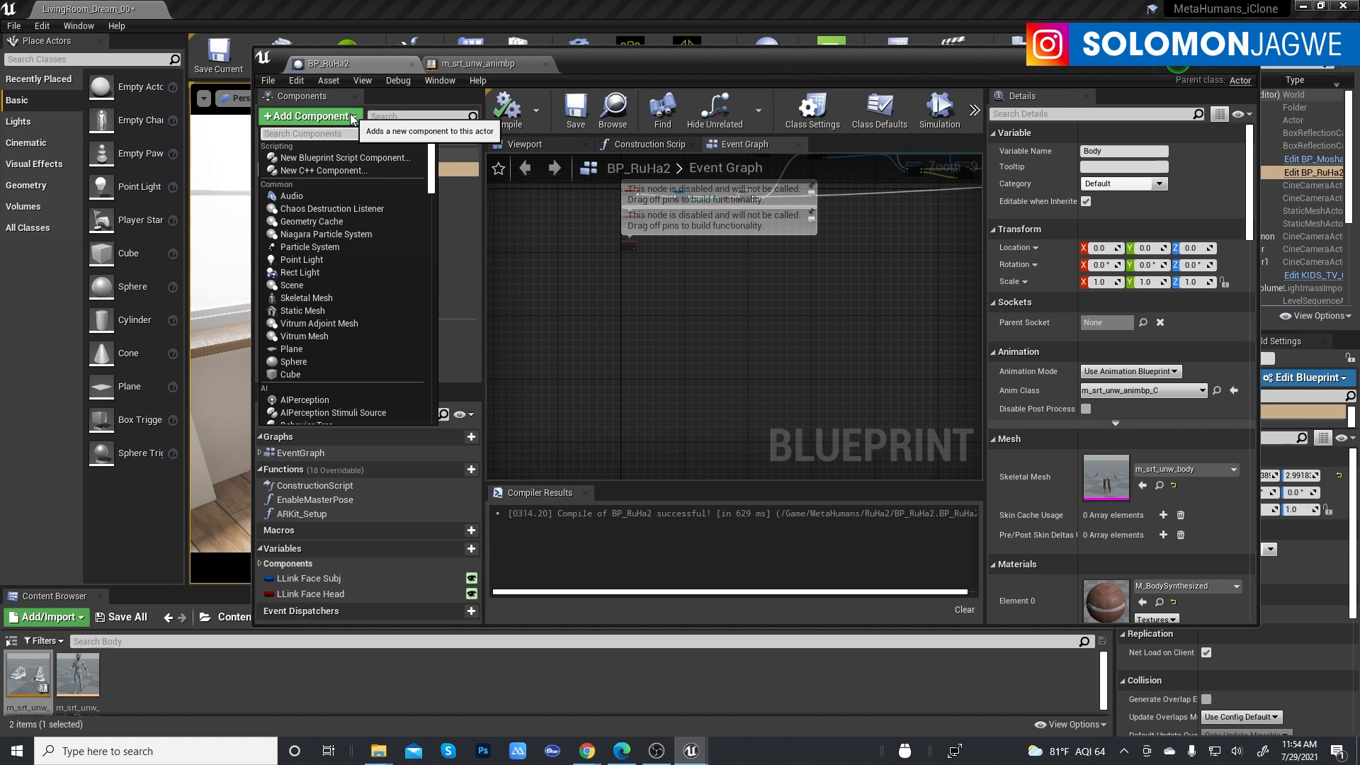
pyautogui.write('live')
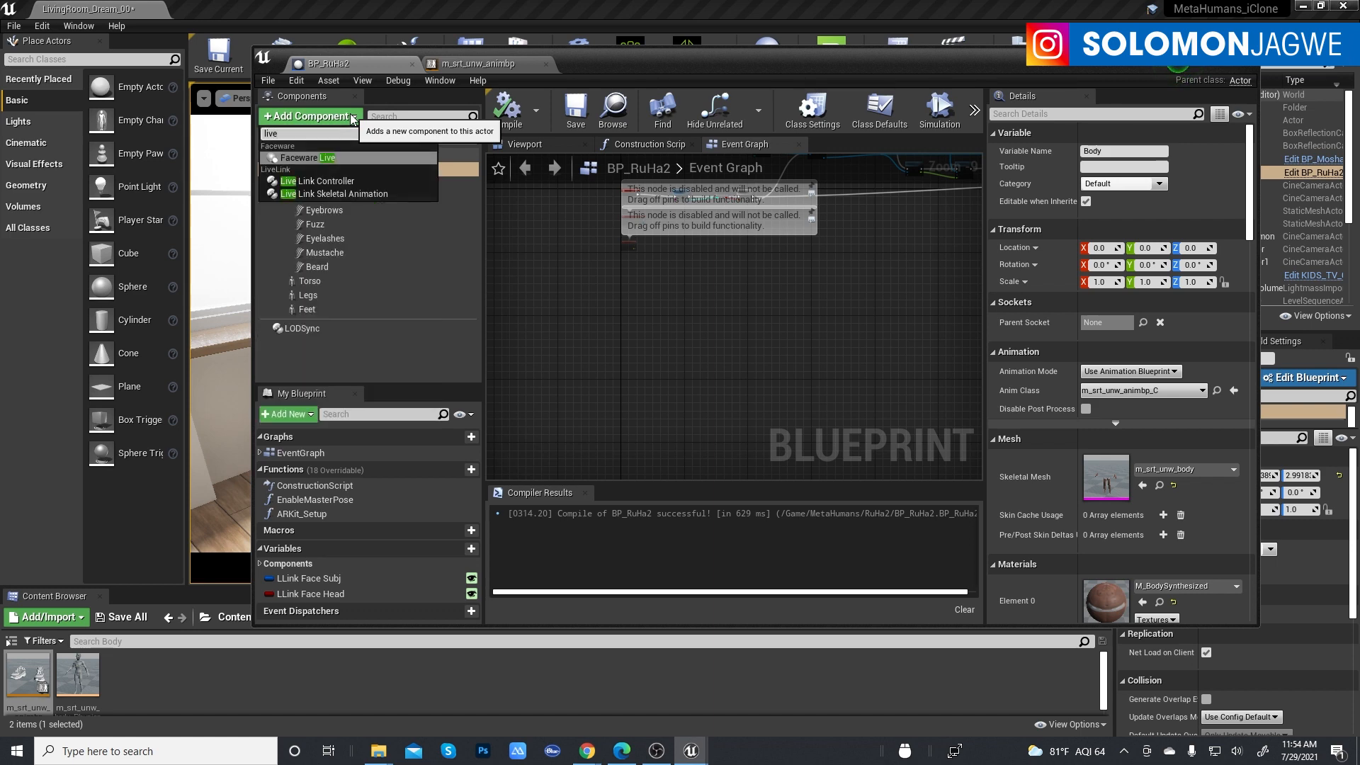
pyautogui.click(347, 194)
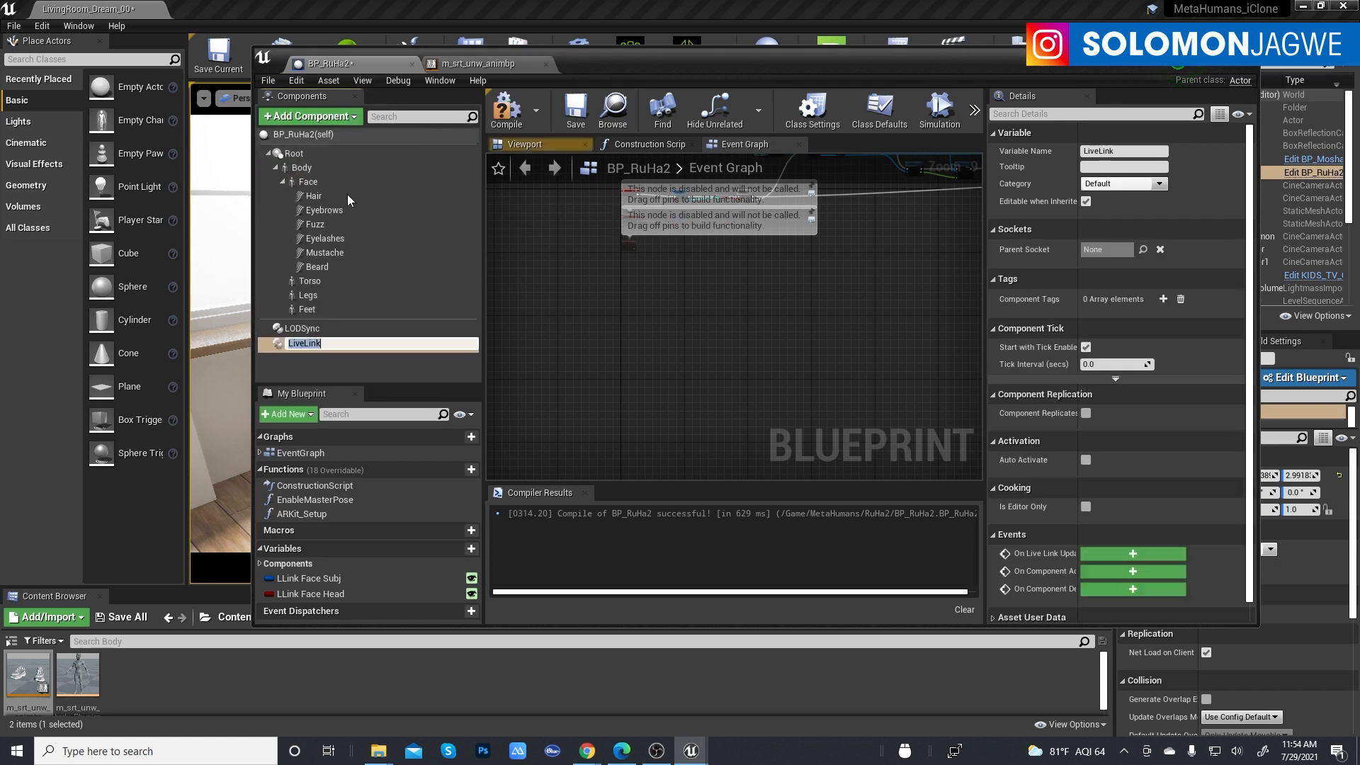
pyautogui.click(326, 362)
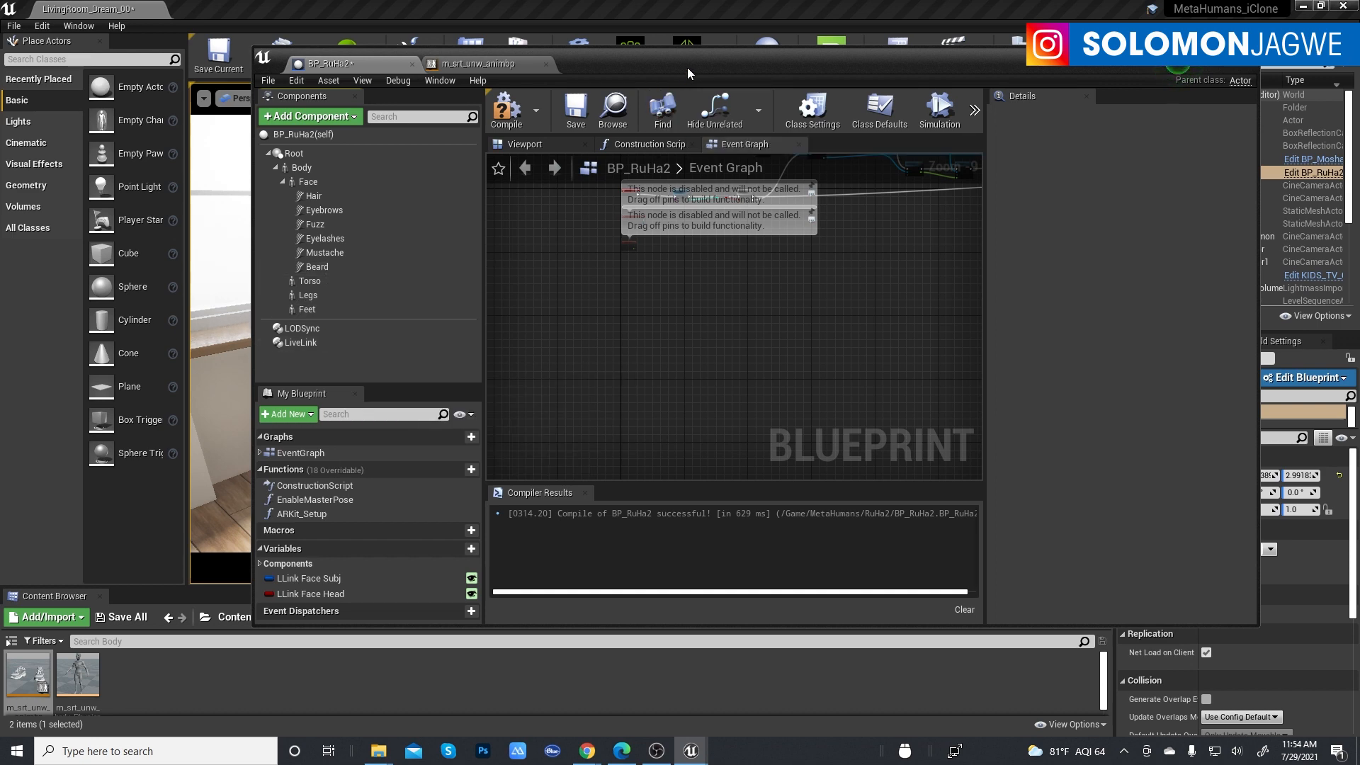
pyautogui.moveTo(688, 69); pyautogui.dragTo(658, 111)
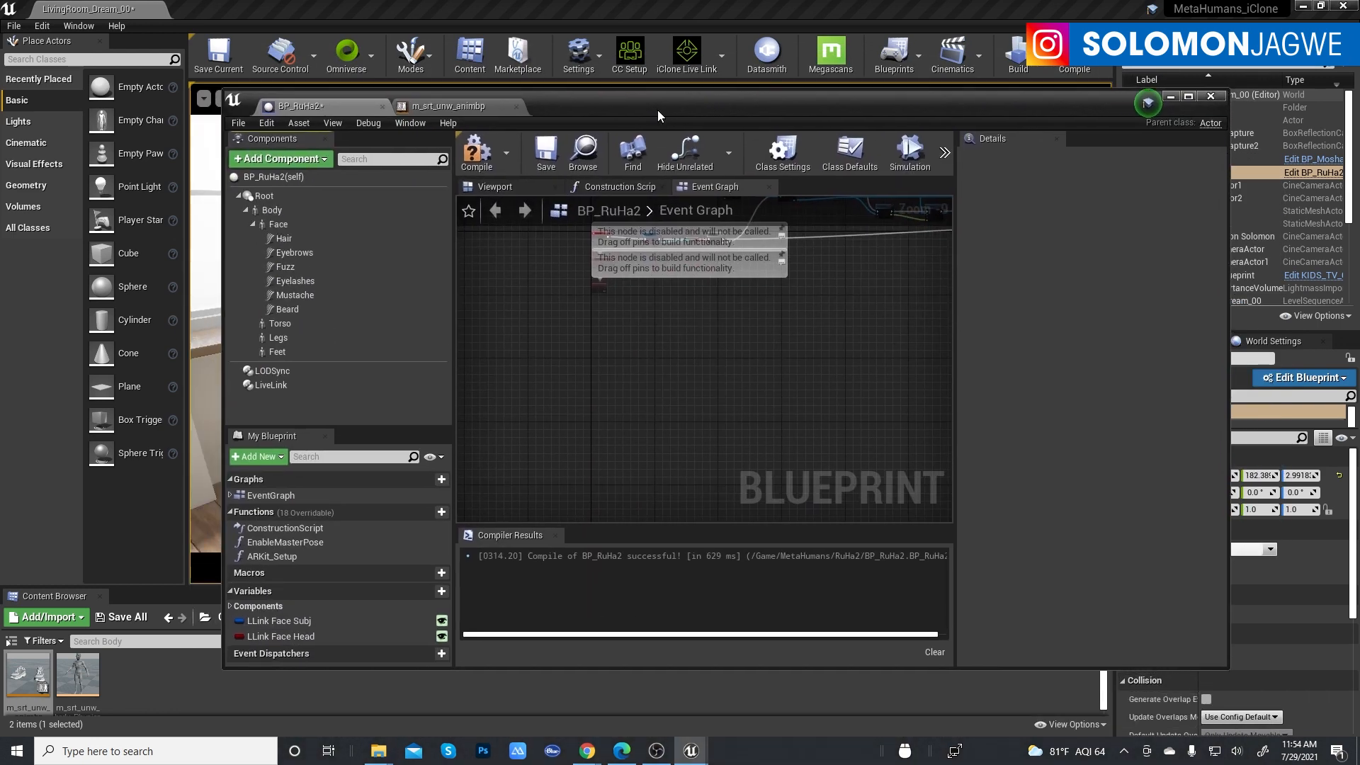
pyautogui.click(543, 169)
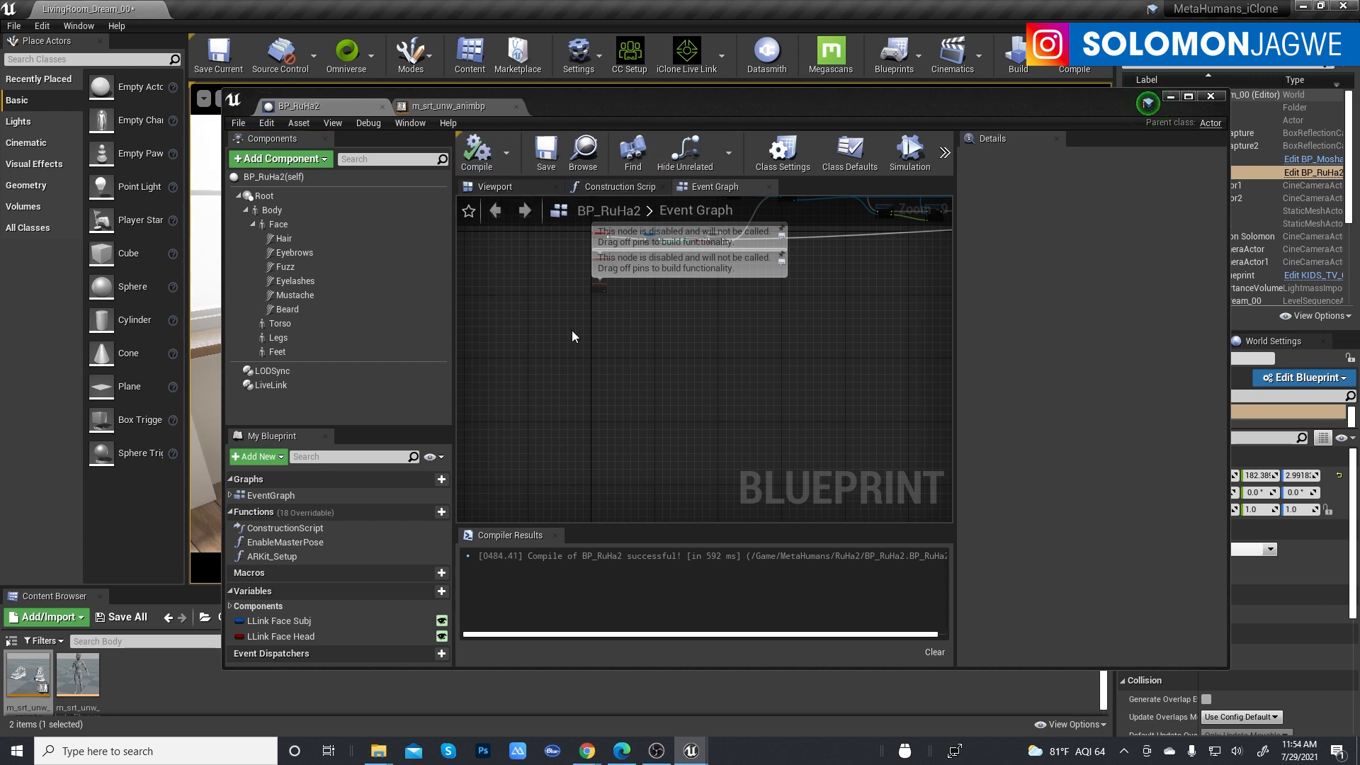
# Add the LiveLink component's On Live Link Updated event to the Event Graph of BP_RuHa2.
pyautogui.click(271, 384)
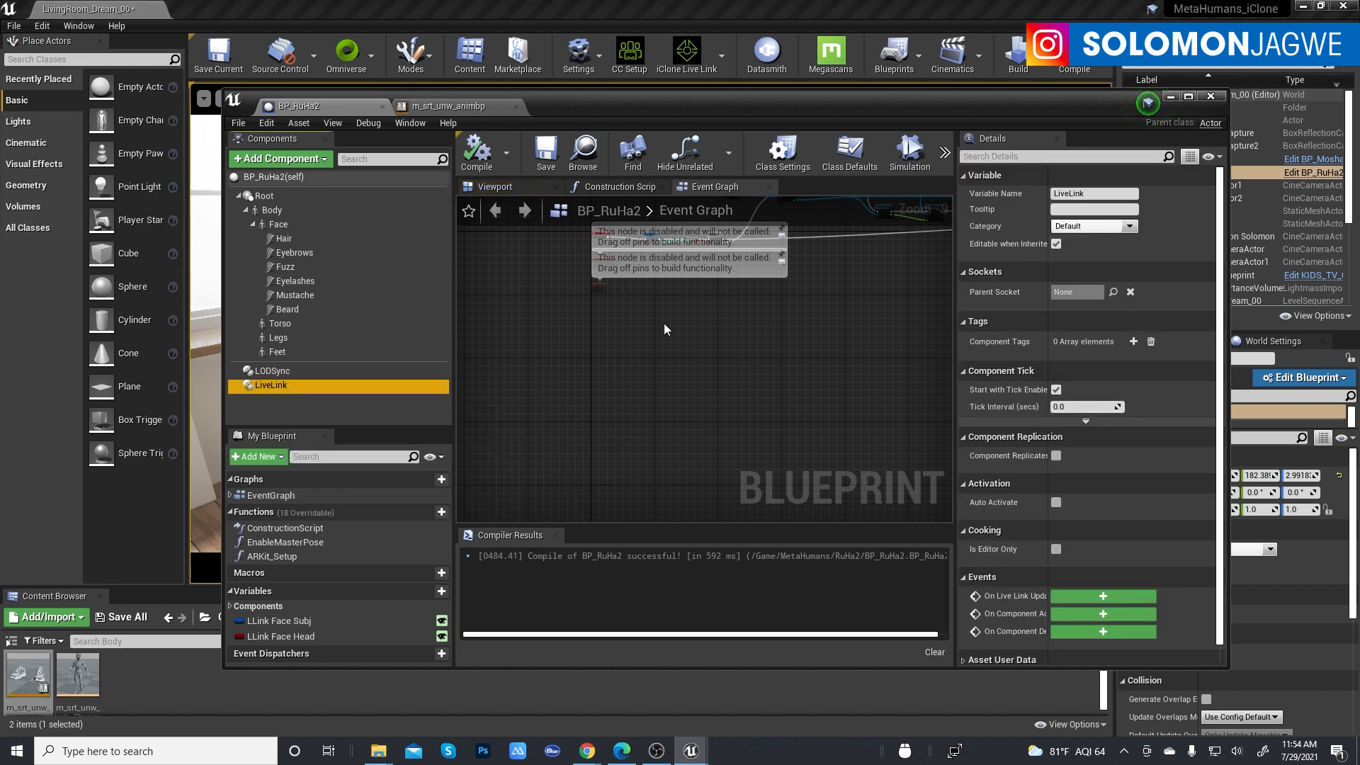
pyautogui.moveTo(664, 323); pyautogui.dragTo(603, 333, button='right')
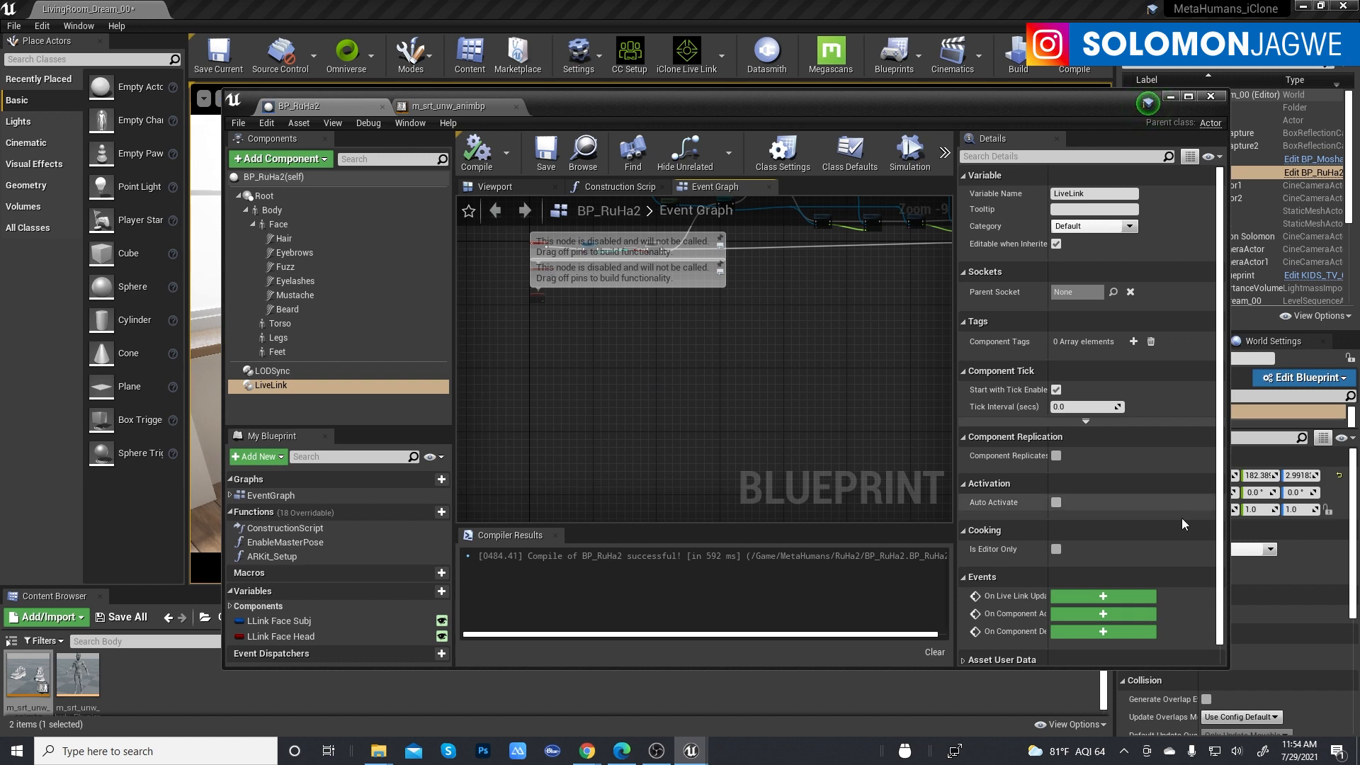
pyautogui.click(265, 386)
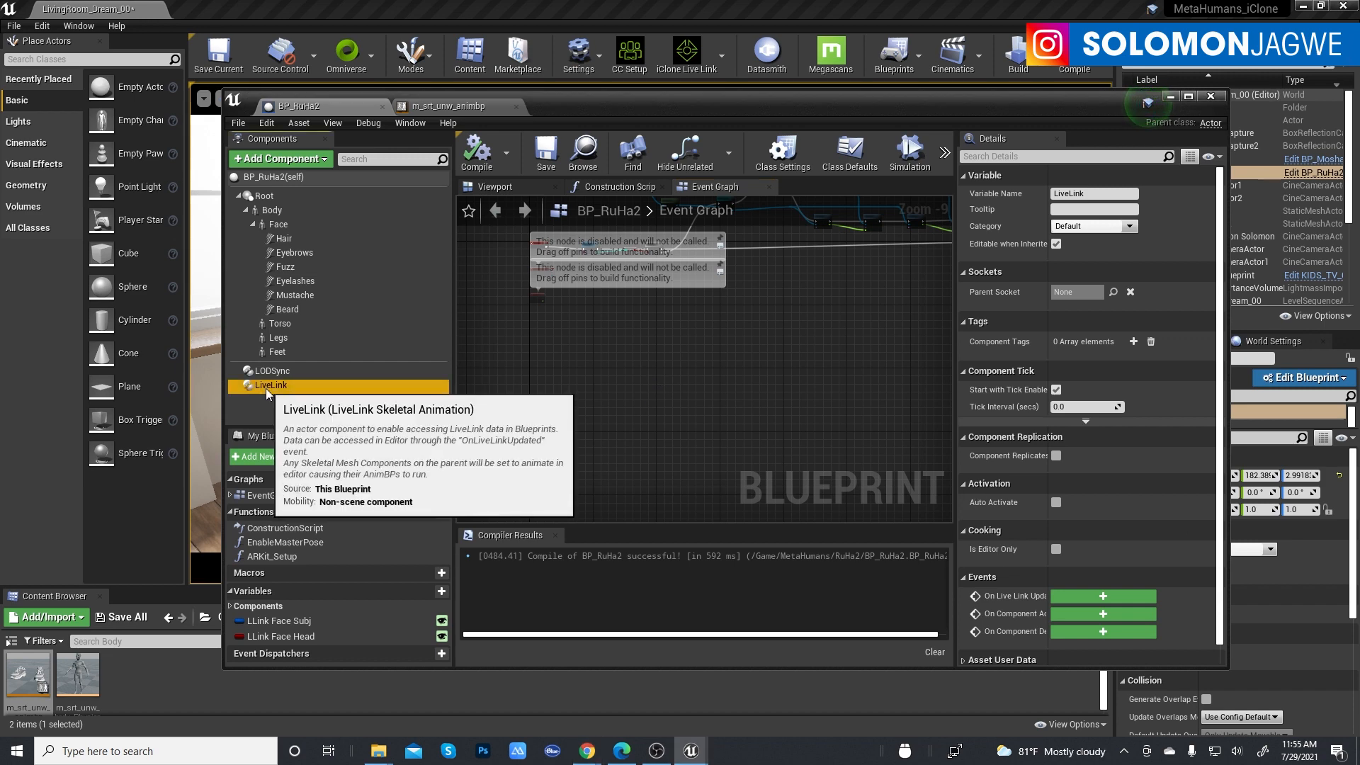
pyautogui.moveTo(1009, 600)
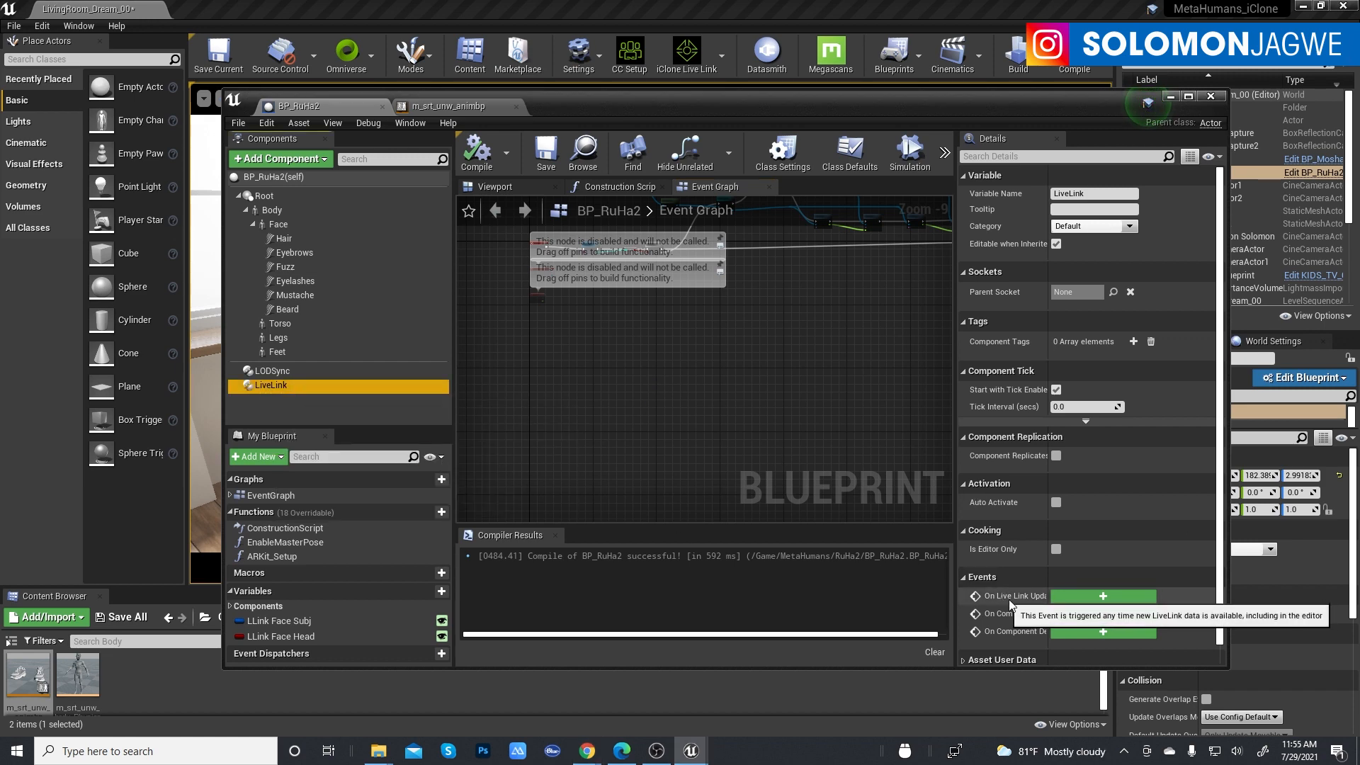
pyautogui.click(1103, 596)
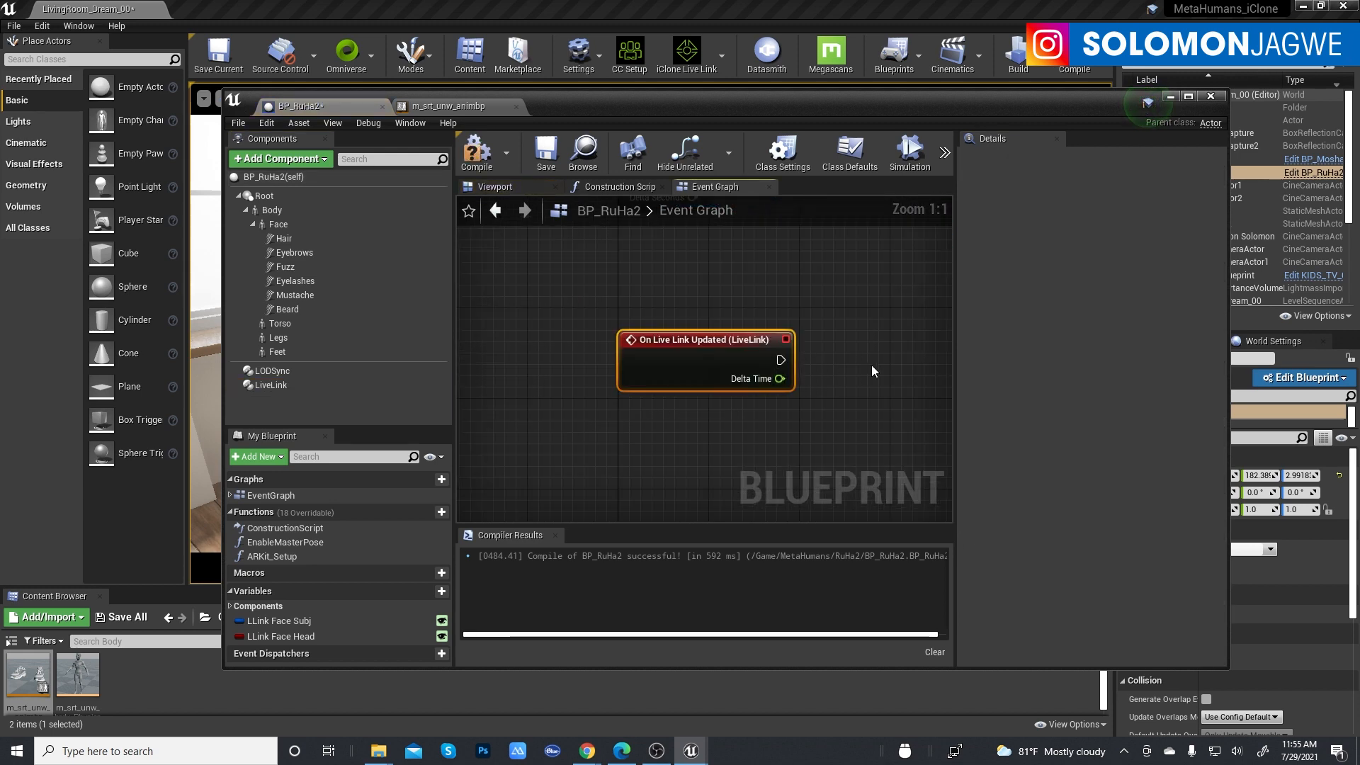
pyautogui.moveTo(871, 371); pyautogui.dragTo(770, 330, button='right')
pyautogui.click(587, 751)
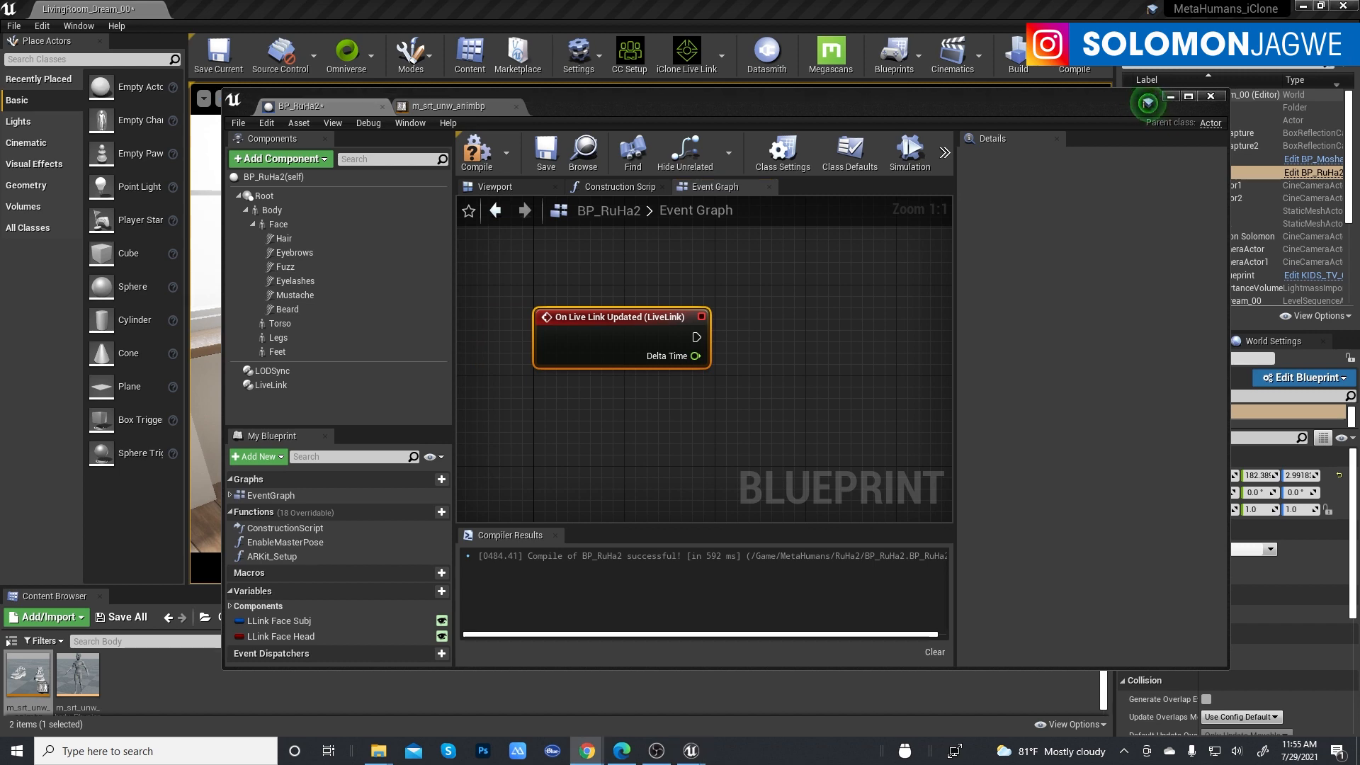
# Place a Body reference below the On Live Link Updated event, connect it to a Get Anim Instance node, and arrange both nodes.
pyautogui.moveTo(272, 211); pyautogui.dragTo(567, 398)
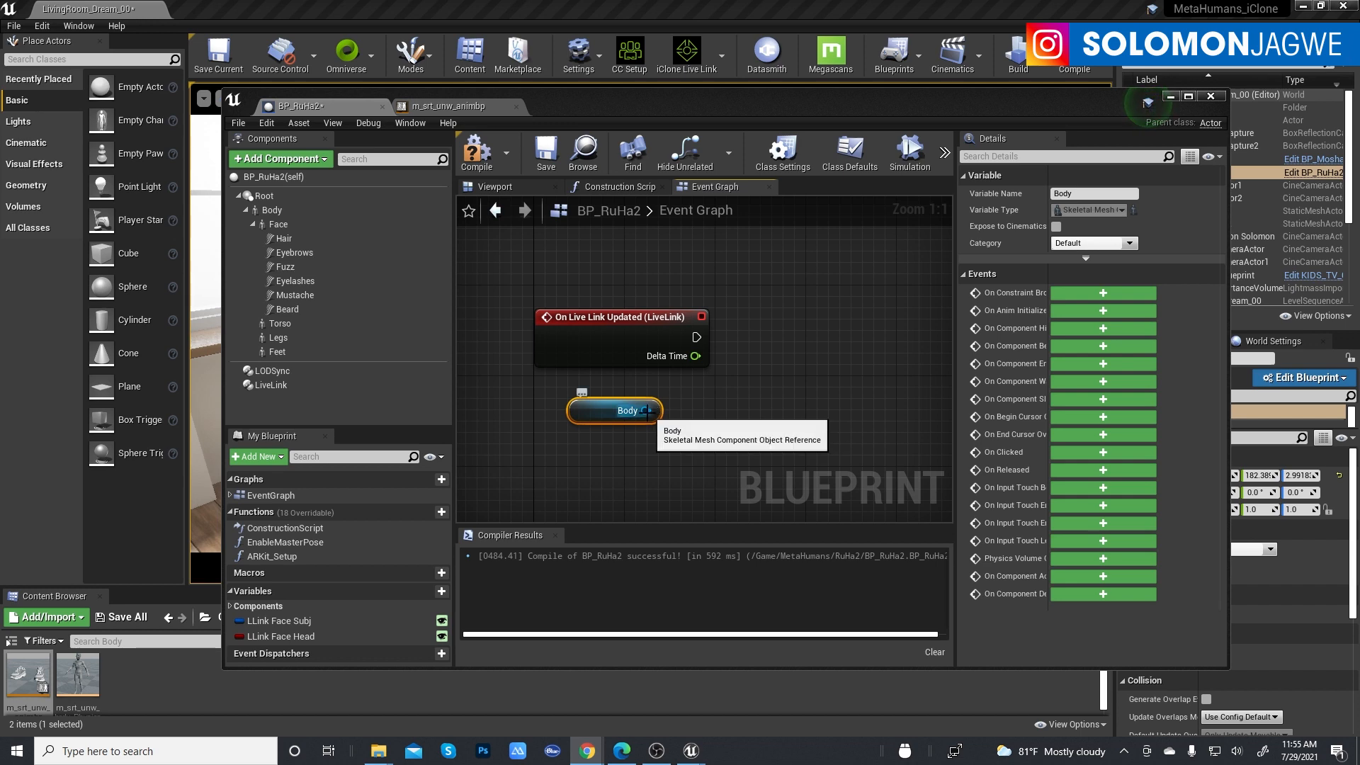
pyautogui.moveTo(647, 411); pyautogui.dragTo(749, 436)
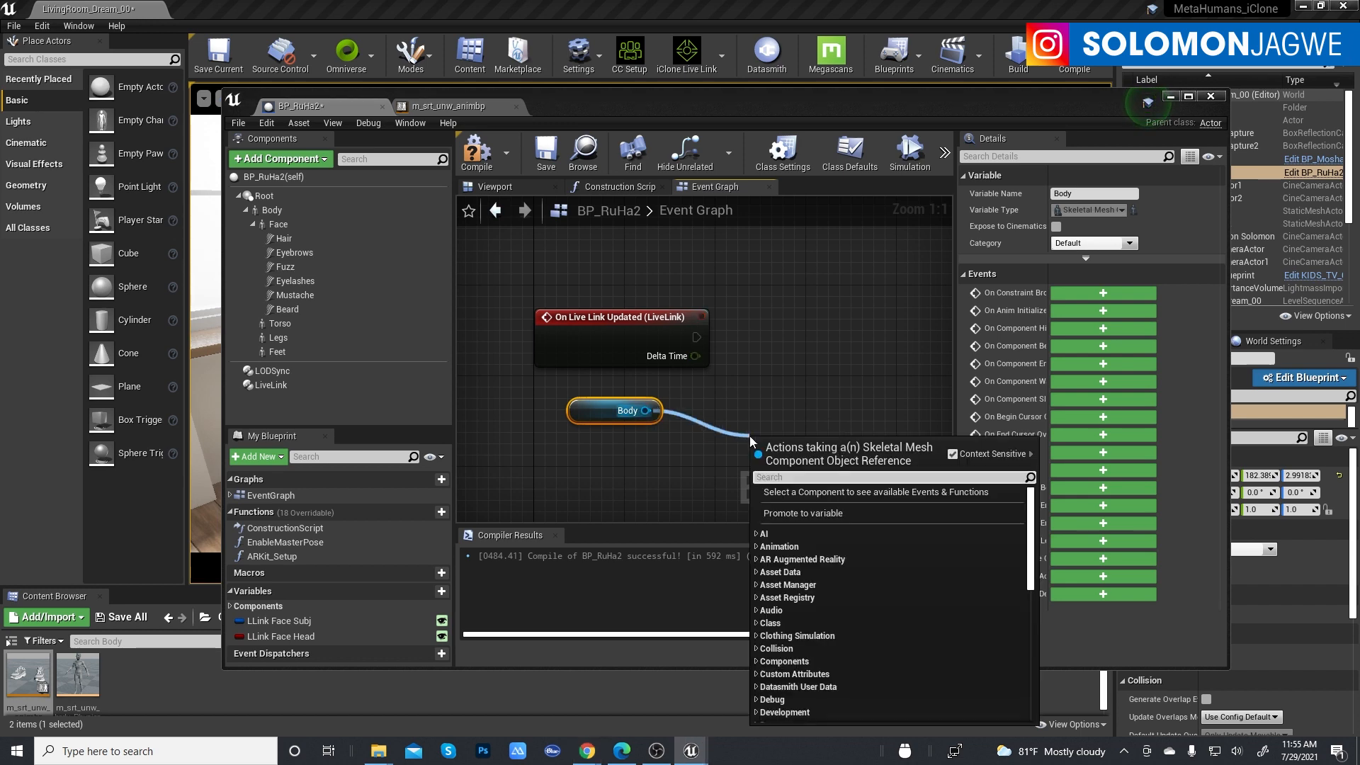
pyautogui.write('anima')
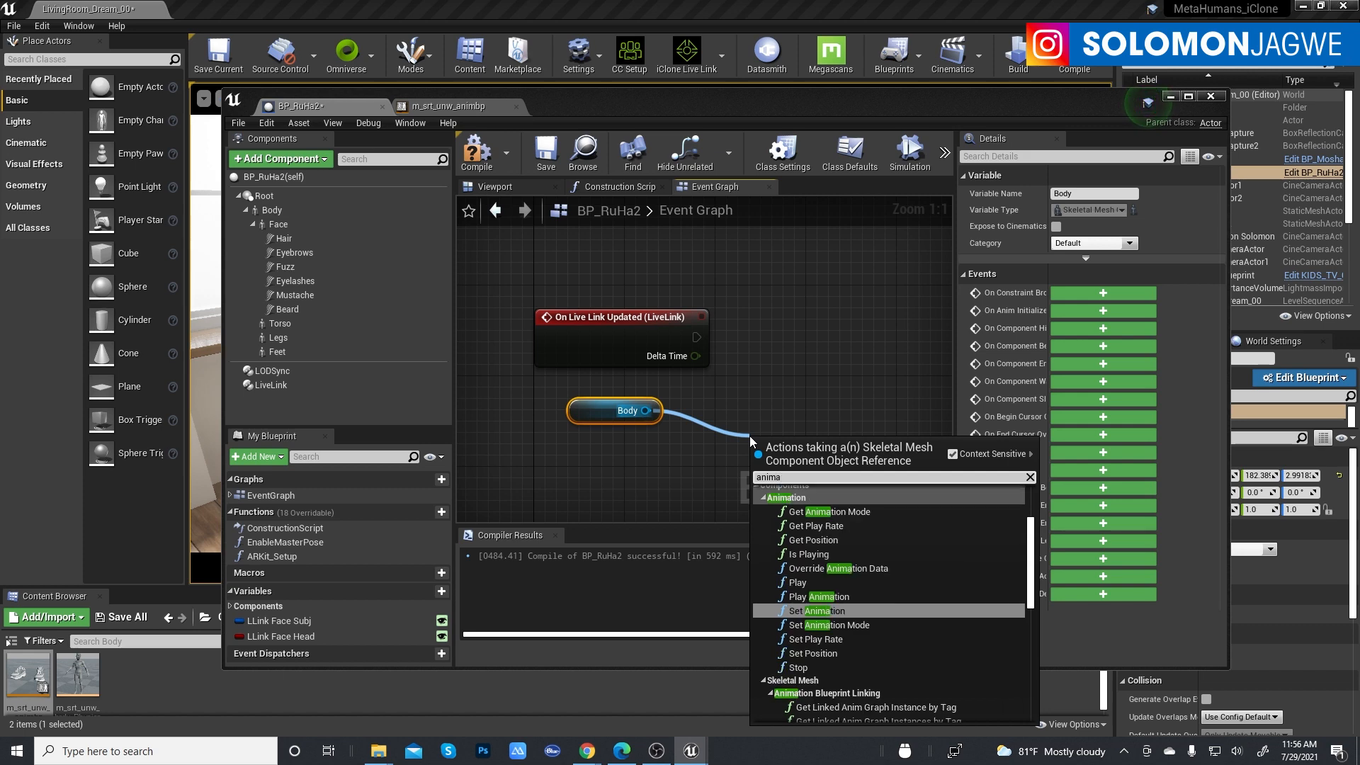
pyautogui.press('BackSpace')
pyautogui.write('inst')
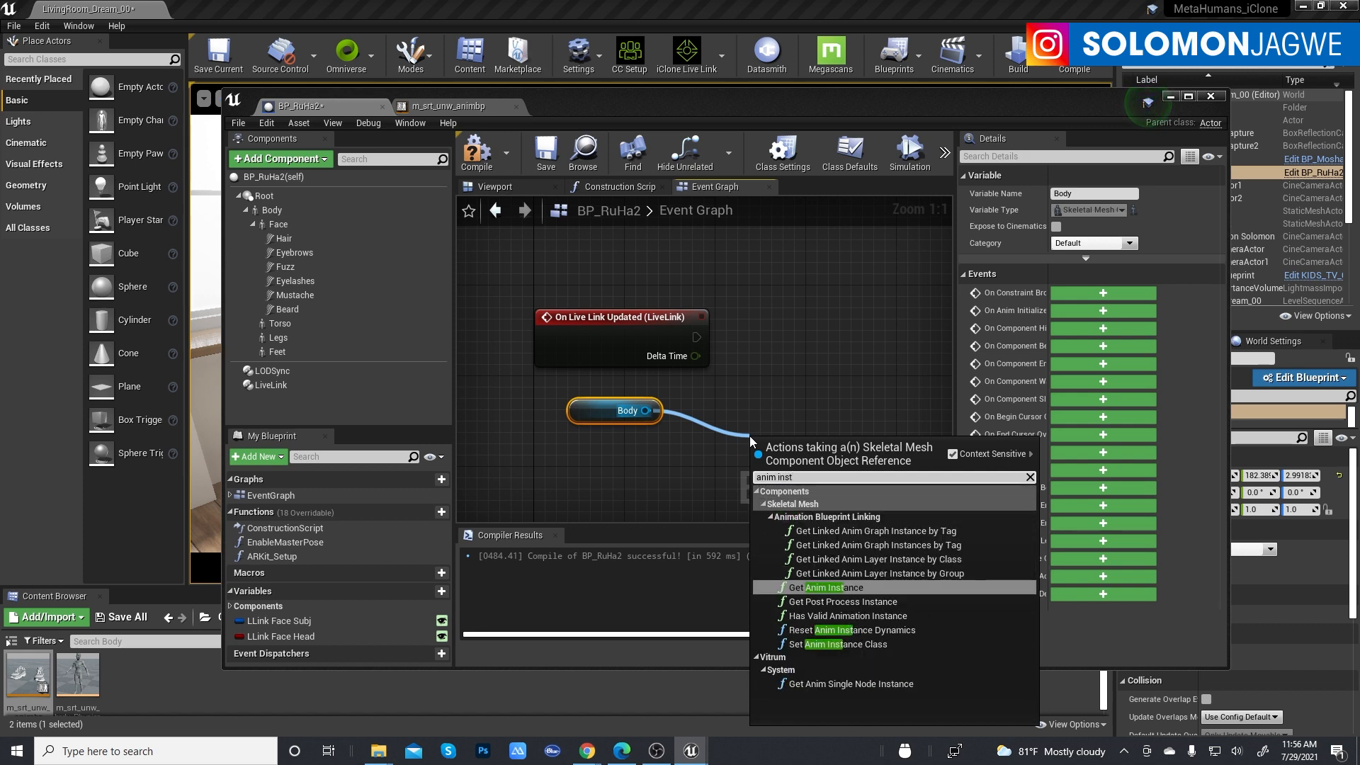
pyautogui.click(833, 588)
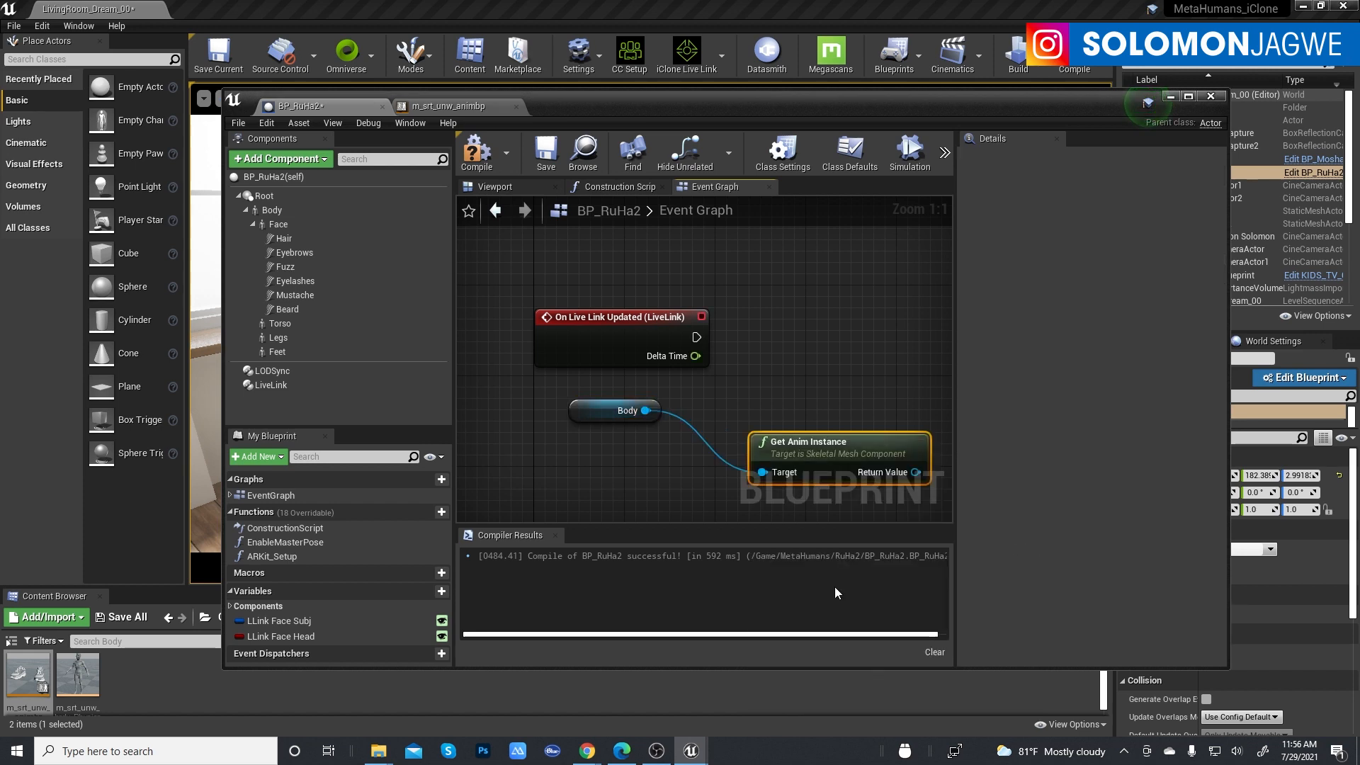
pyautogui.moveTo(616, 411); pyautogui.dragTo(549, 411)
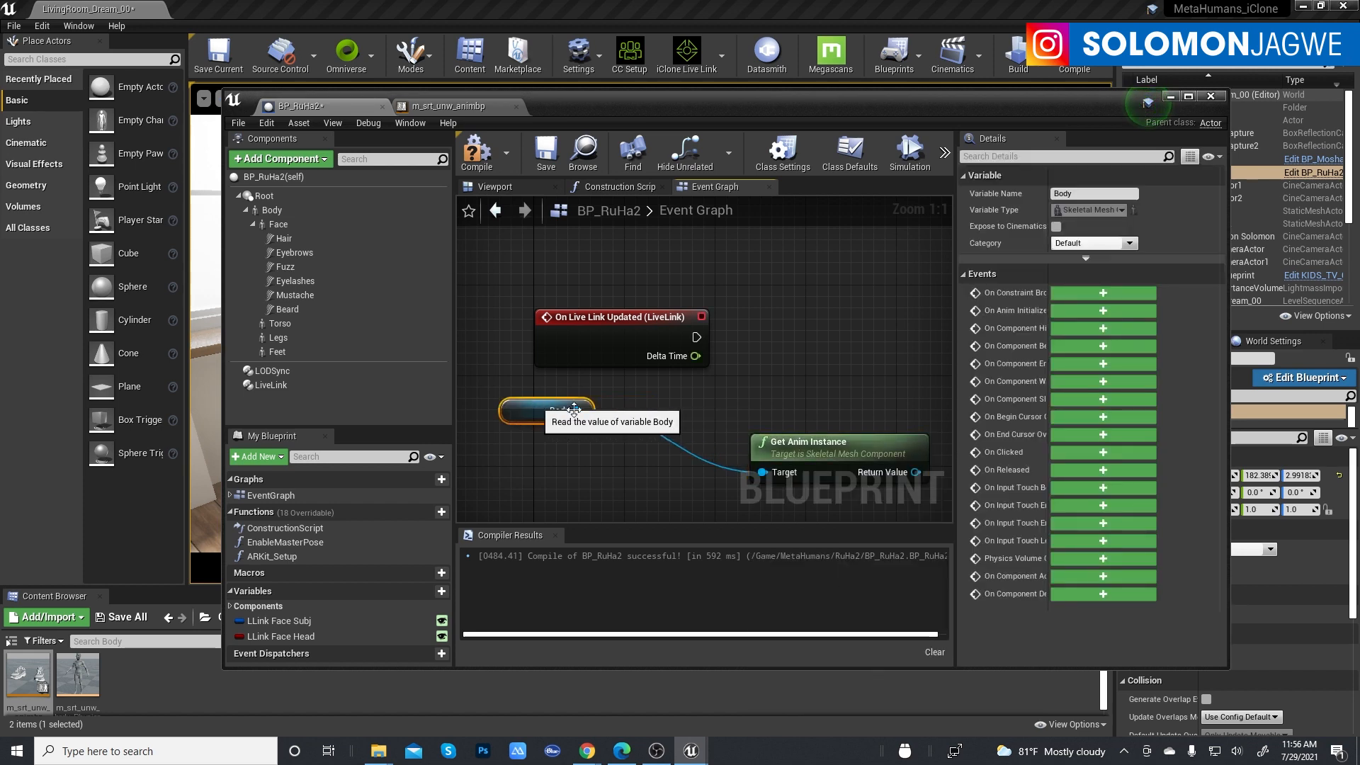
pyautogui.moveTo(826, 442); pyautogui.dragTo(660, 358)
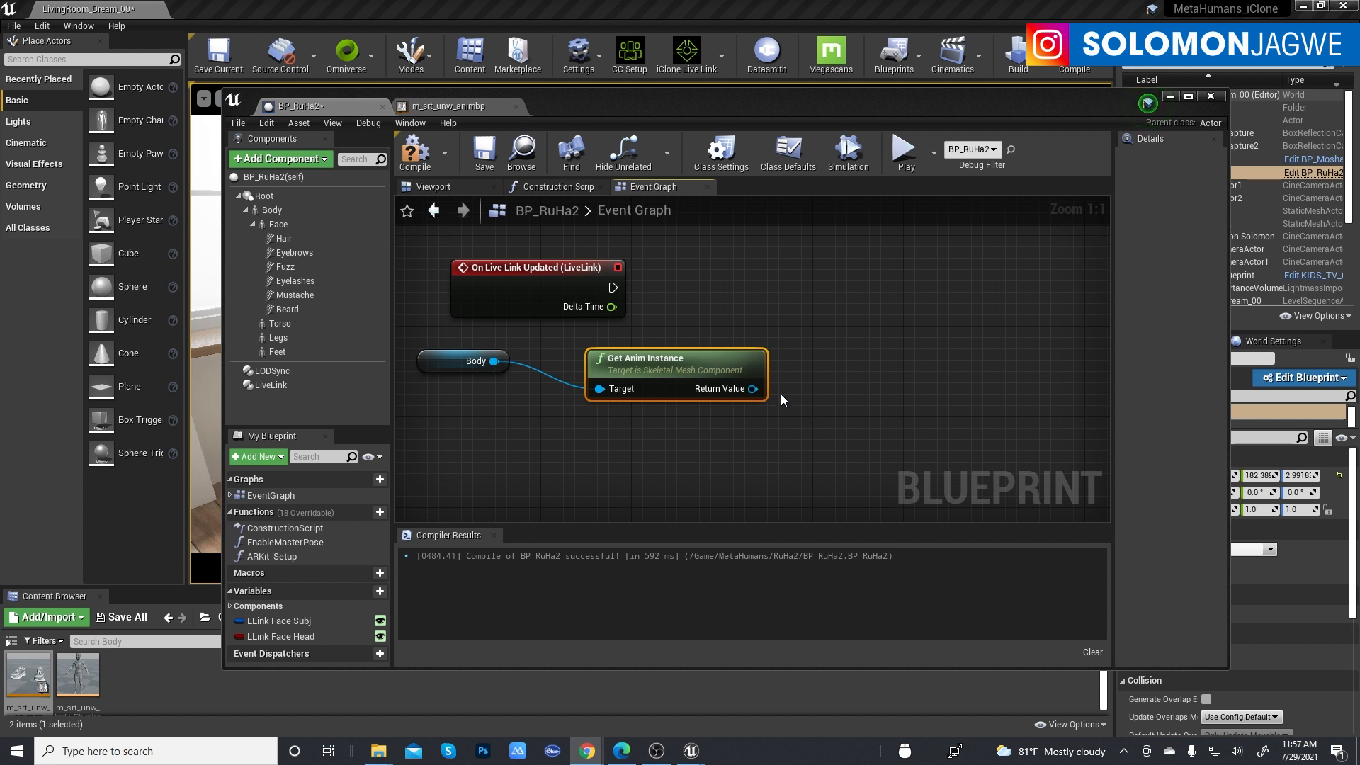
# Add a Cast To m_srt_unw_animbp node fed by the Return Value of Get Anim Instance.
pyautogui.moveTo(753, 388); pyautogui.dragTo(843, 384)
pyautogui.write('cas')
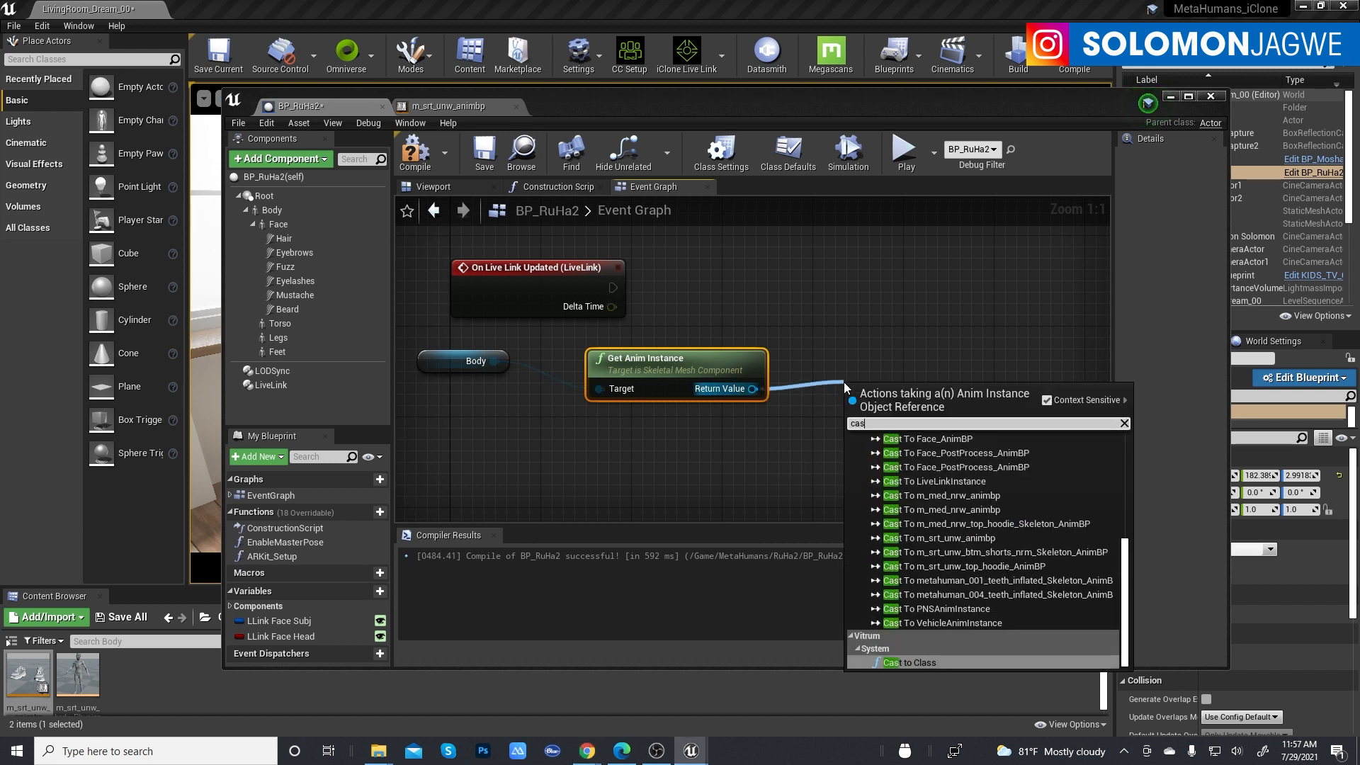
pyautogui.write('t to')
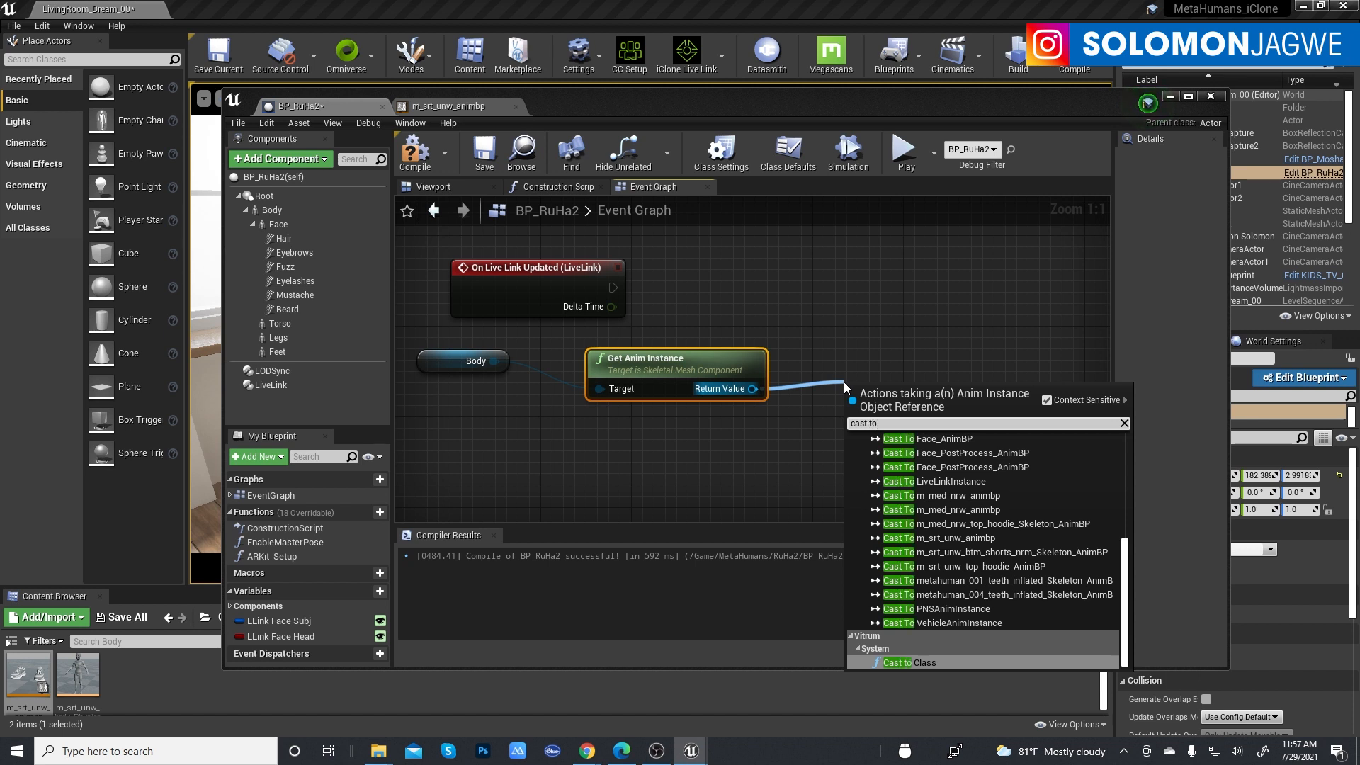
pyautogui.write(' m')
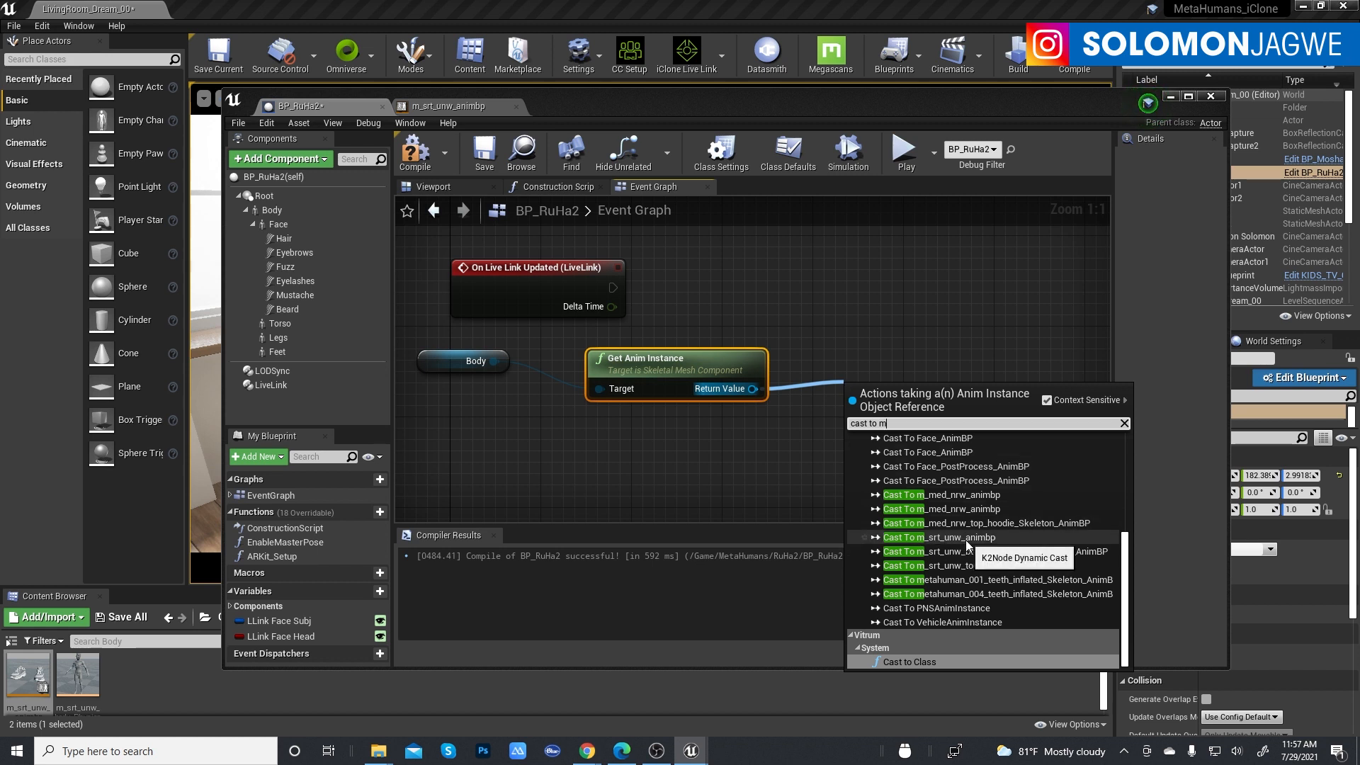
pyautogui.click(967, 538)
pyautogui.moveTo(976, 324); pyautogui.dragTo(921, 304, button='right')
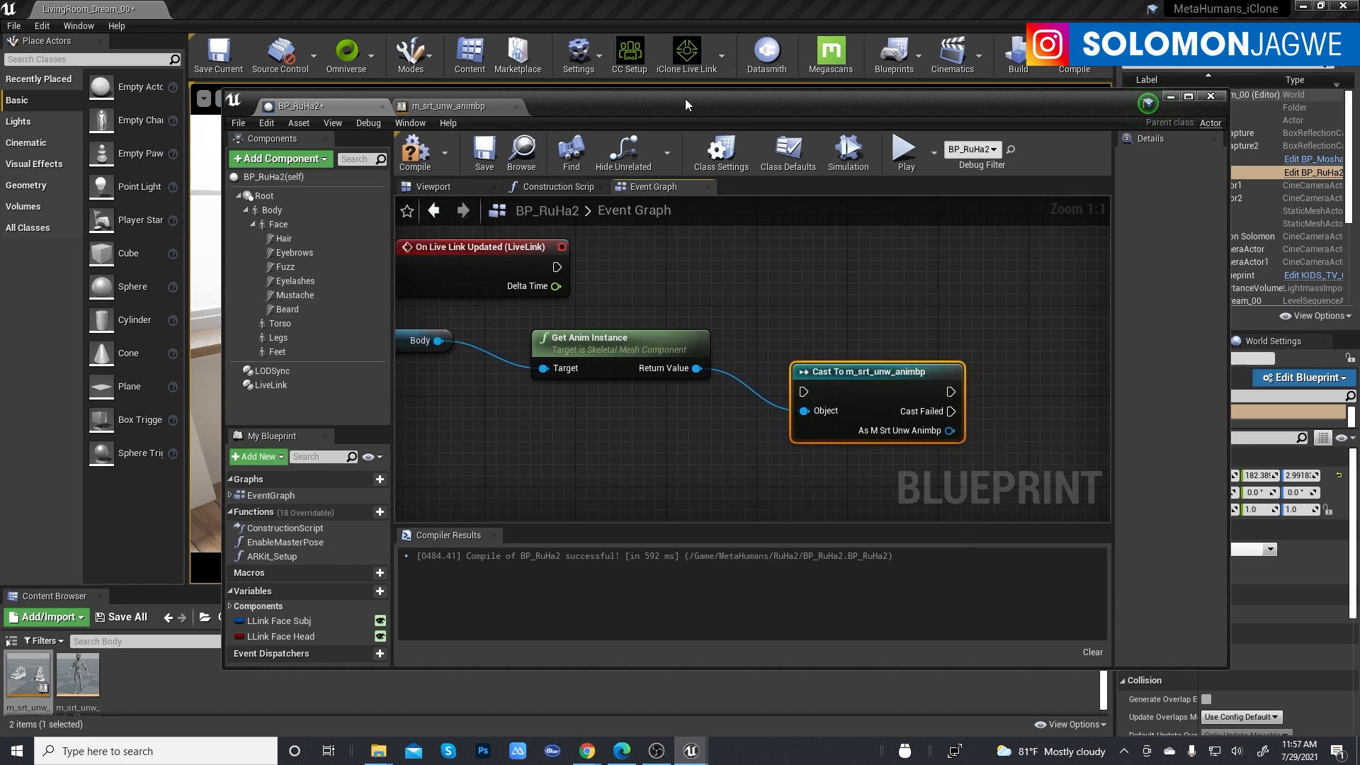
pyautogui.moveTo(686, 99); pyautogui.dragTo(602, 98)
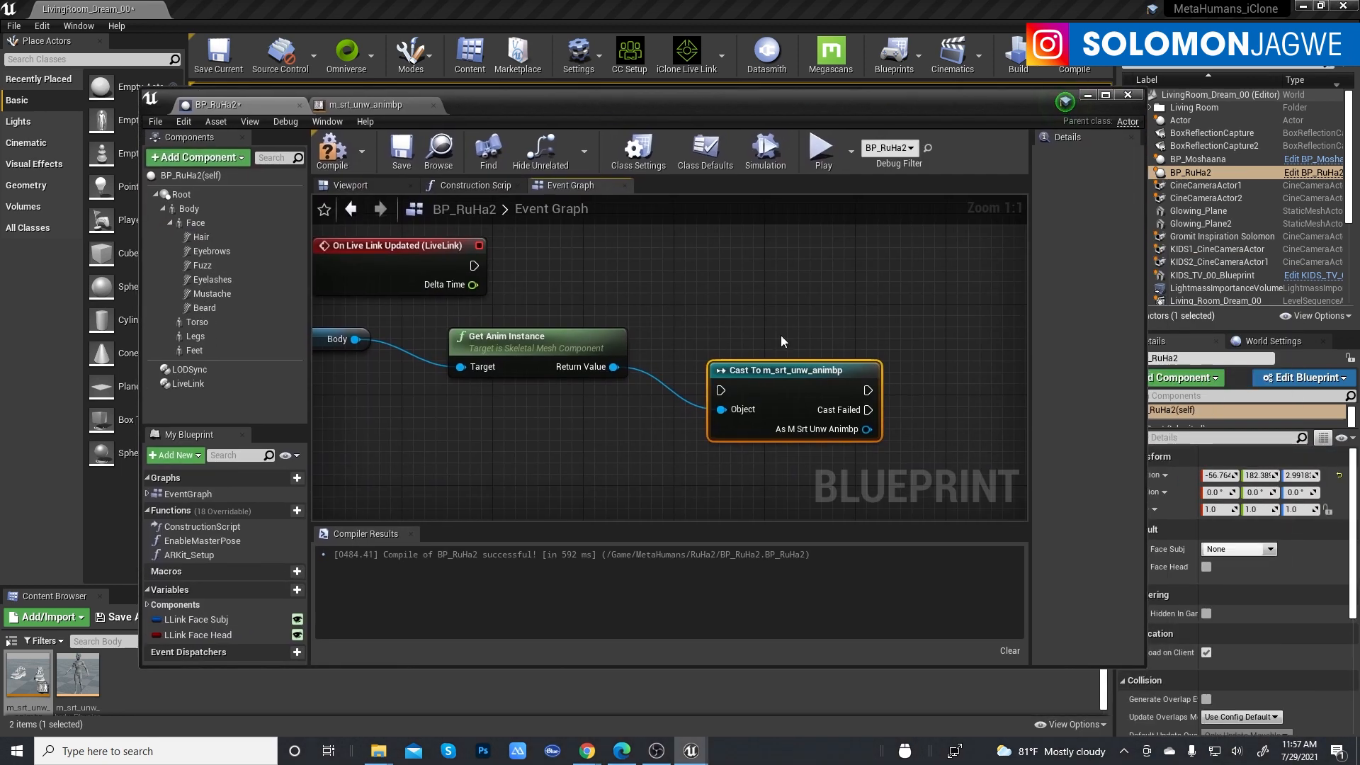
pyautogui.moveTo(902, 341); pyautogui.dragTo(831, 319, button='right')
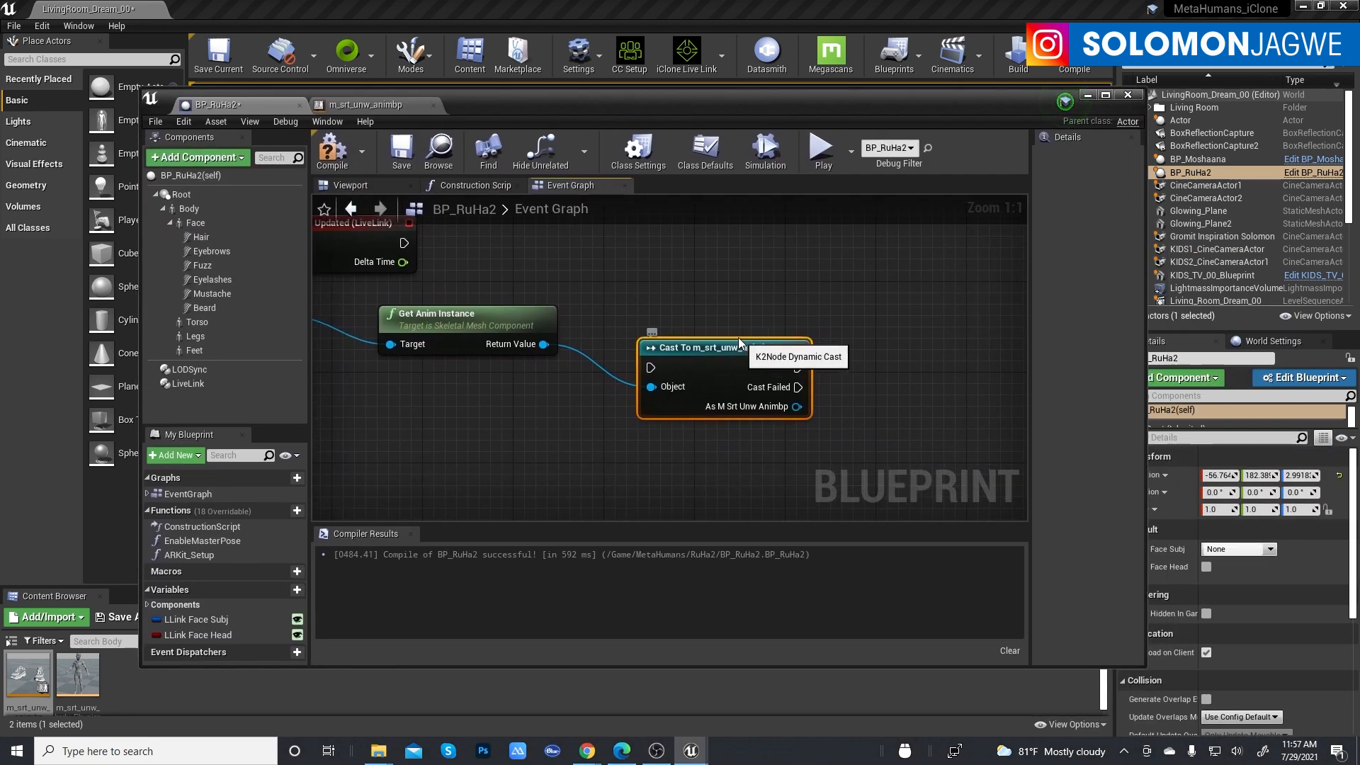
# Add a Set Live Link Subject Name node from the cast's As M Srt Unw Animbp output, connect their execution pins and align the node.
pyautogui.moveTo(765, 339); pyautogui.dragTo(741, 328)
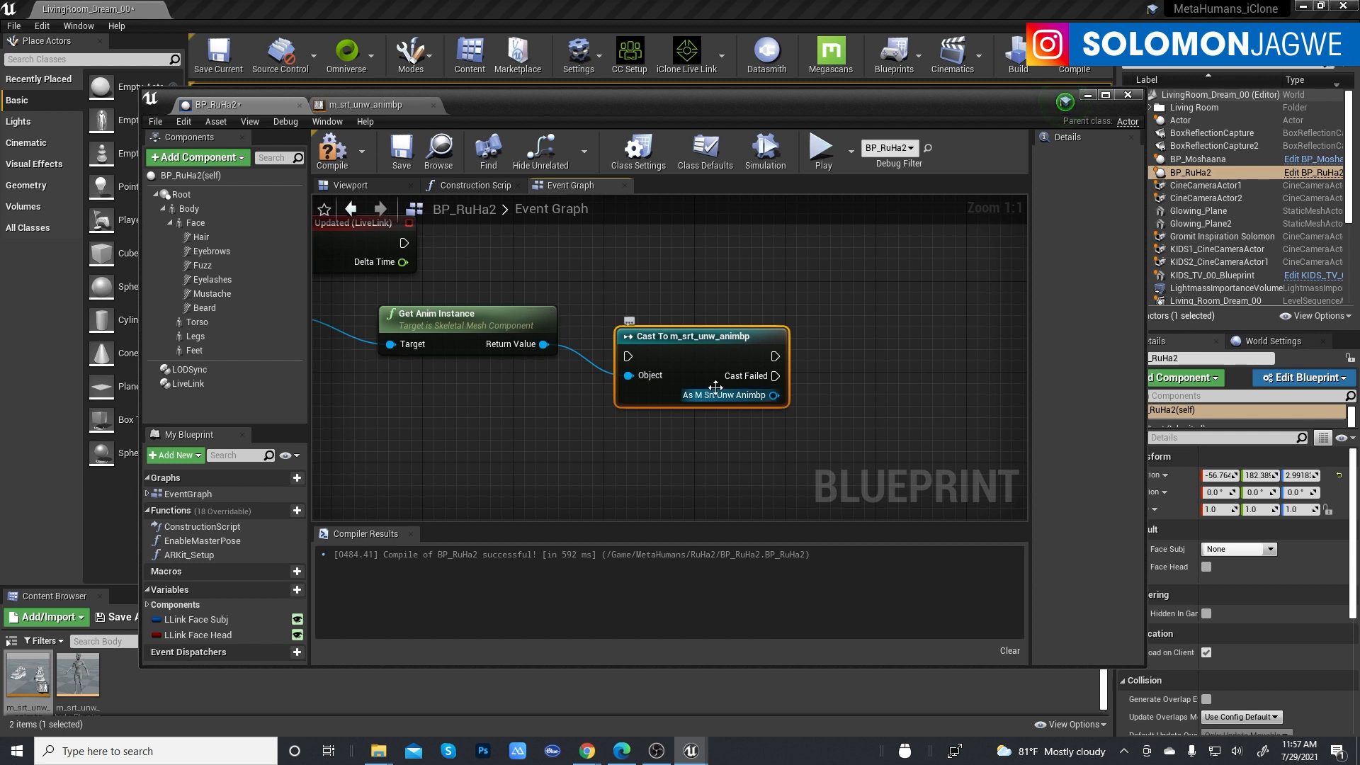
pyautogui.scroll(-1, 765, 397)
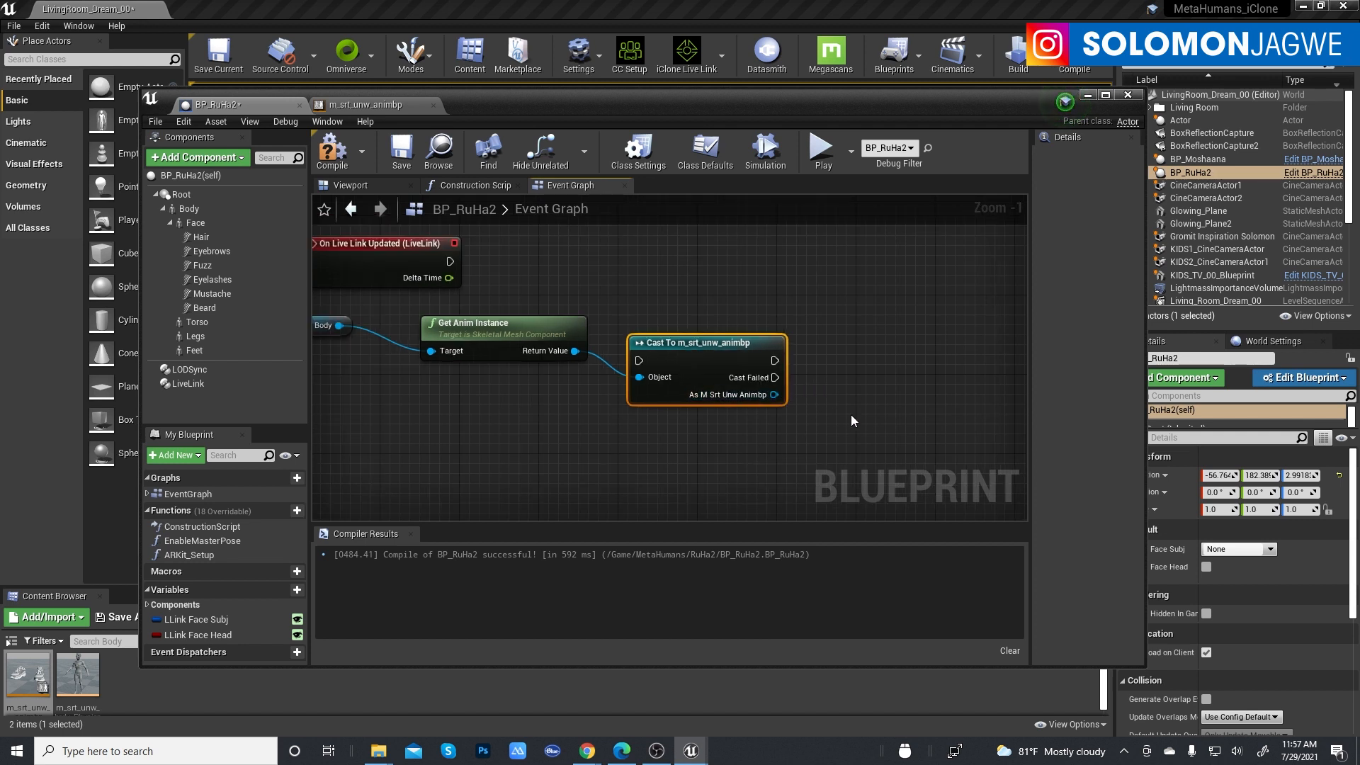
pyautogui.moveTo(852, 415); pyautogui.dragTo(666, 389, button='right')
pyautogui.moveTo(587, 369); pyautogui.dragTo(696, 418)
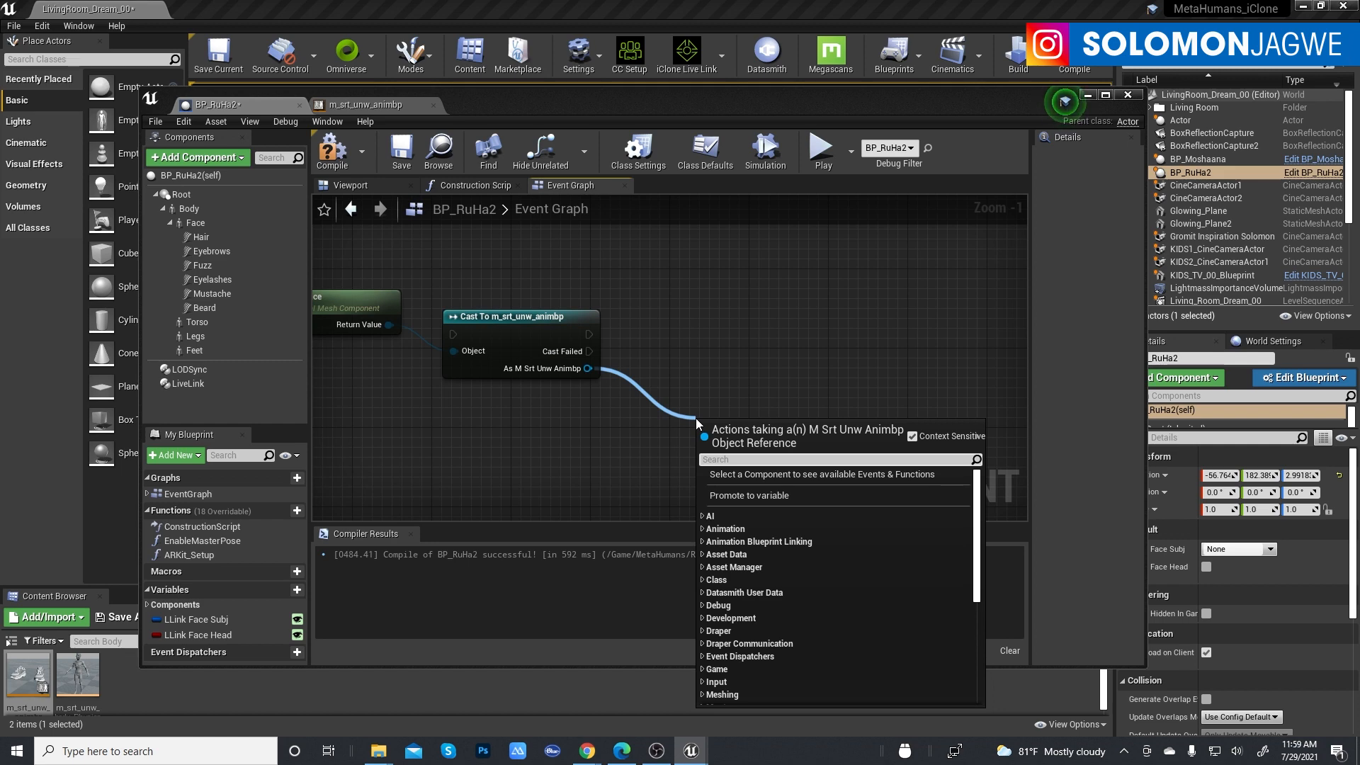
pyautogui.write('live')
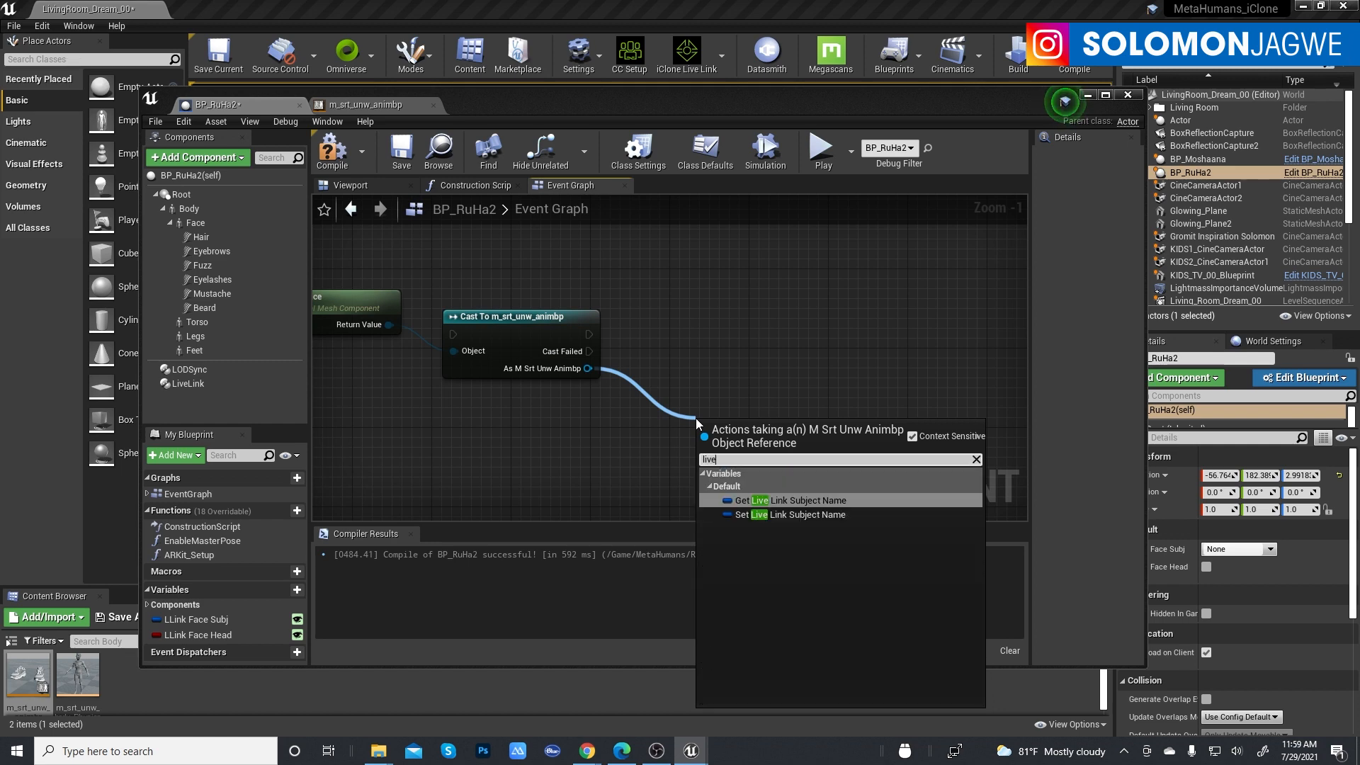
pyautogui.click(780, 515)
pyautogui.moveTo(792, 430); pyautogui.dragTo(792, 340)
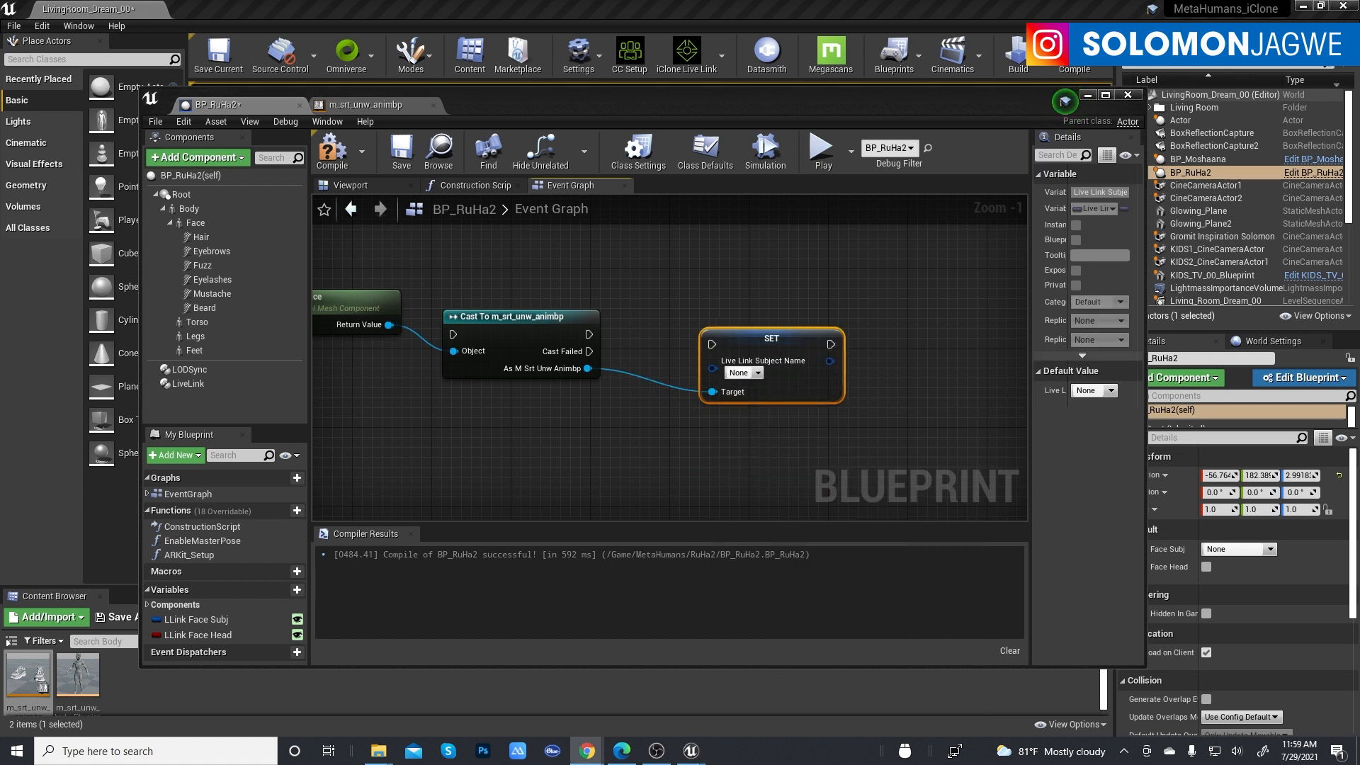
pyautogui.moveTo(589, 334); pyautogui.dragTo(712, 346)
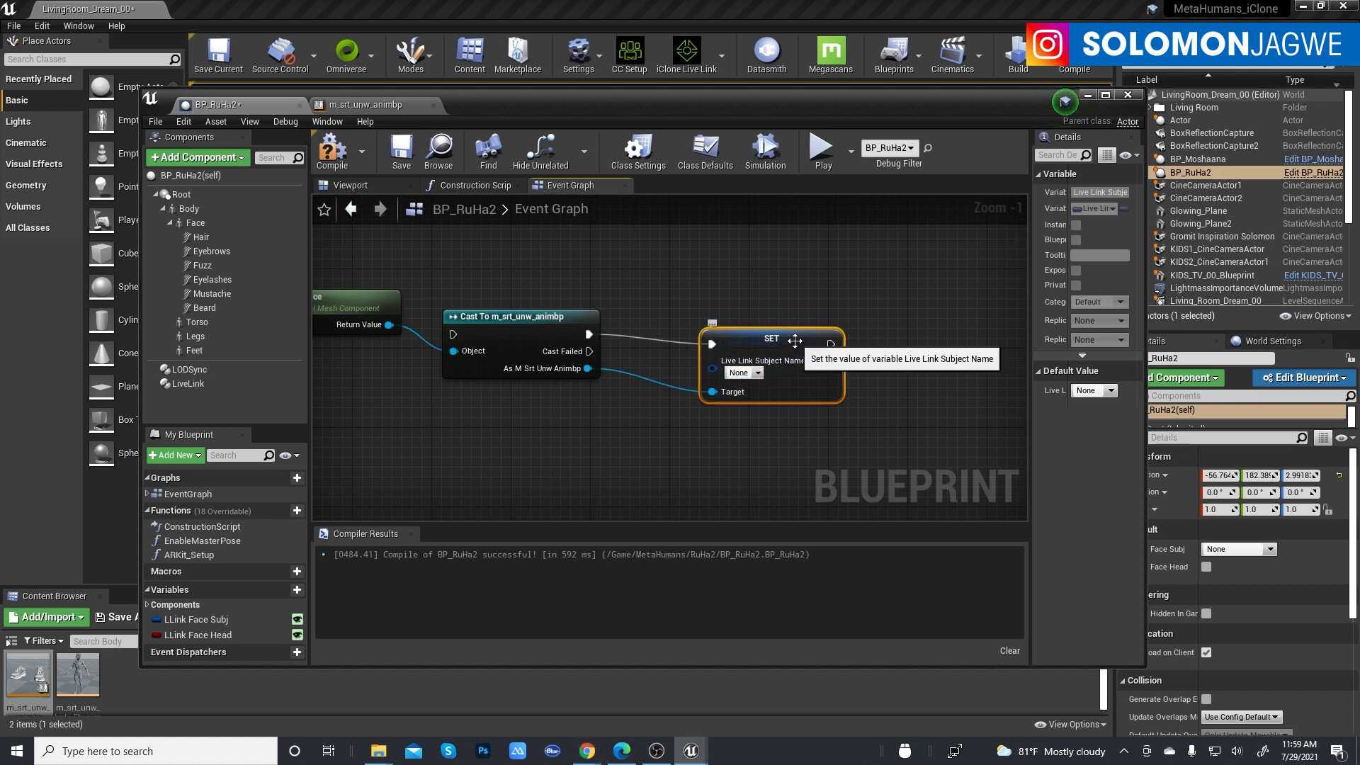
pyautogui.moveTo(795, 341); pyautogui.dragTo(815, 331)
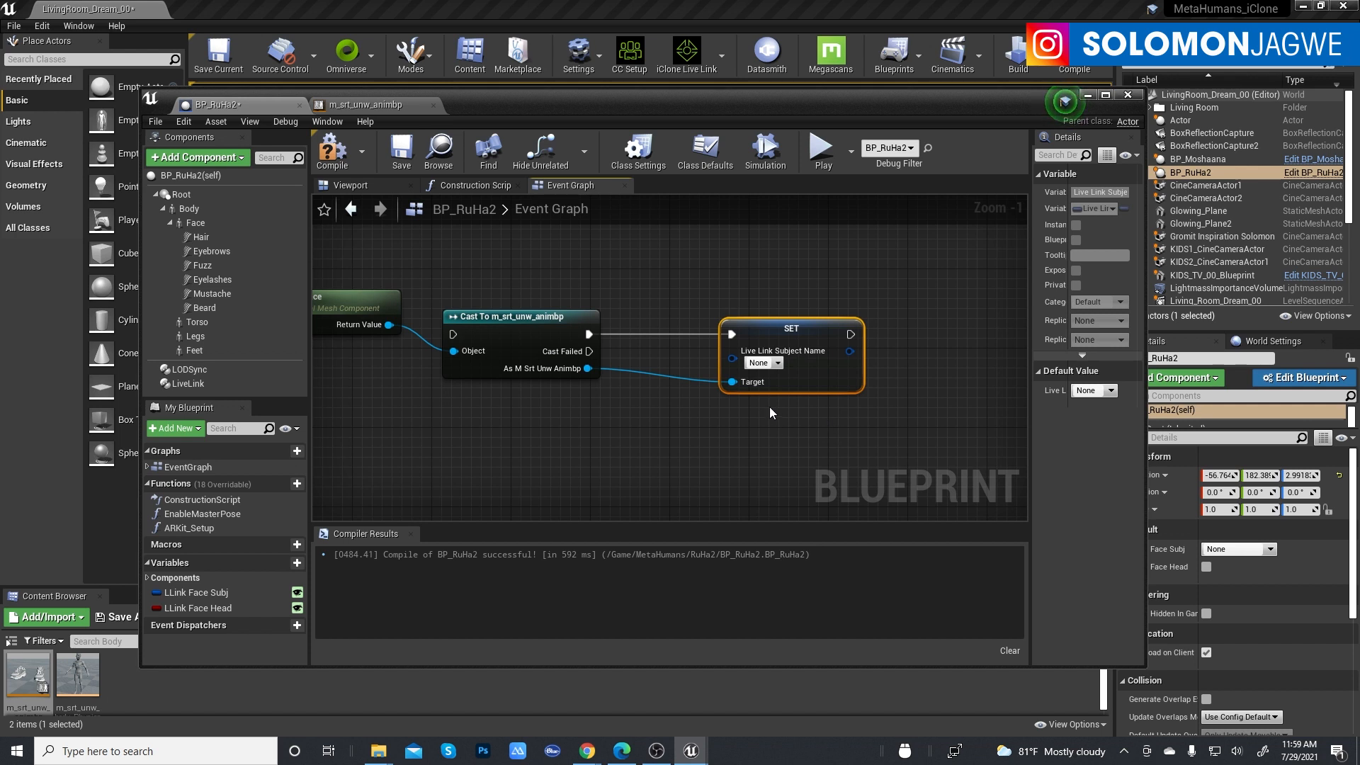
# Duplicate the LLink Face Subj variable and rename the copy LLink Body Subj.
pyautogui.click(205, 593)
pyautogui.rightClick(219, 594)
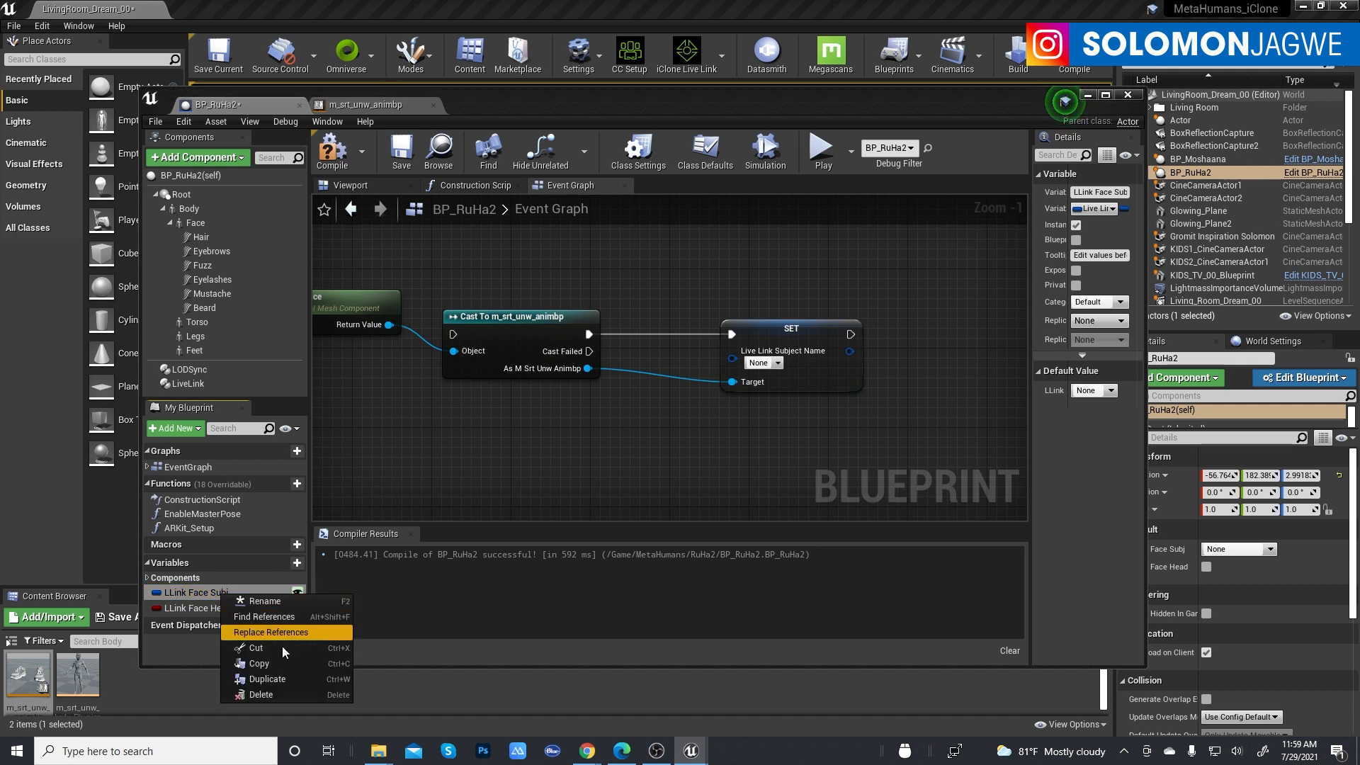
pyautogui.click(277, 680)
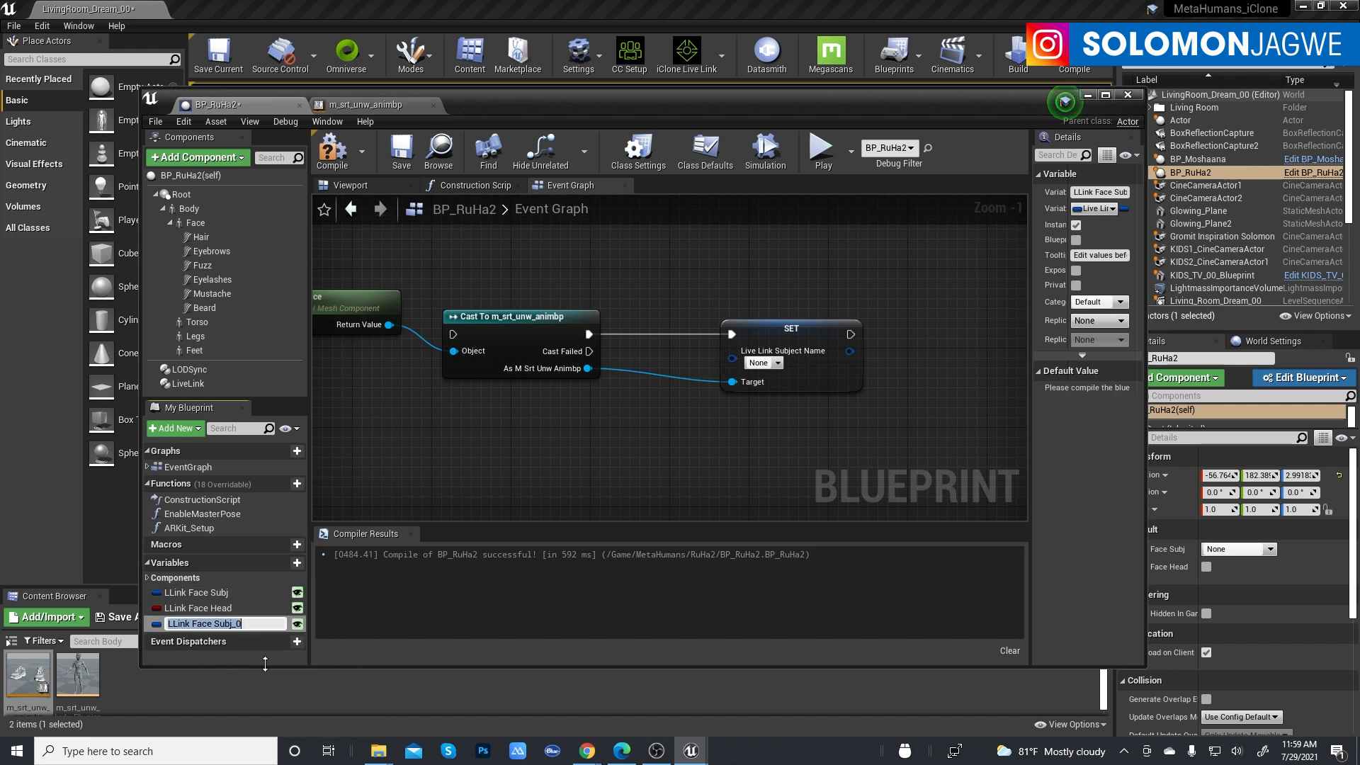
pyautogui.doubleClick(210, 624)
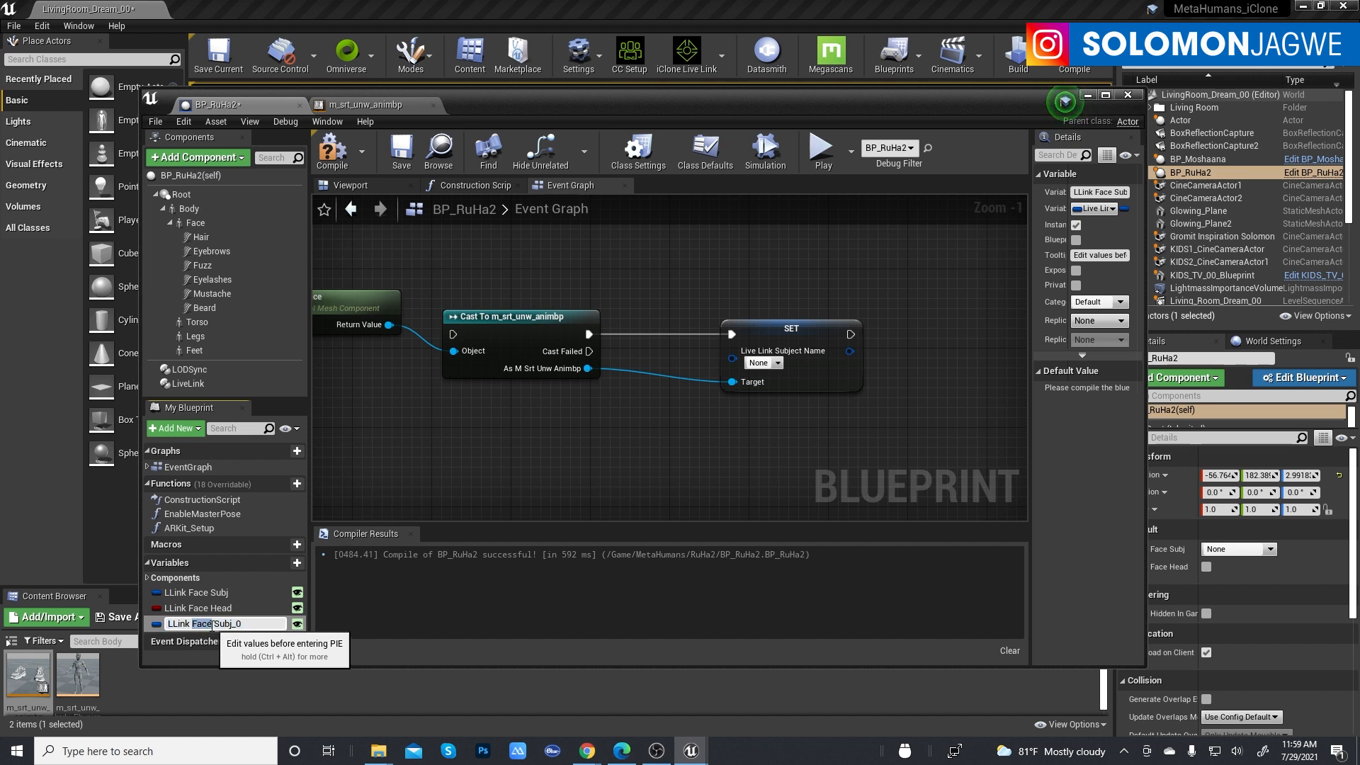
pyautogui.write('Body')
pyautogui.press('Return')
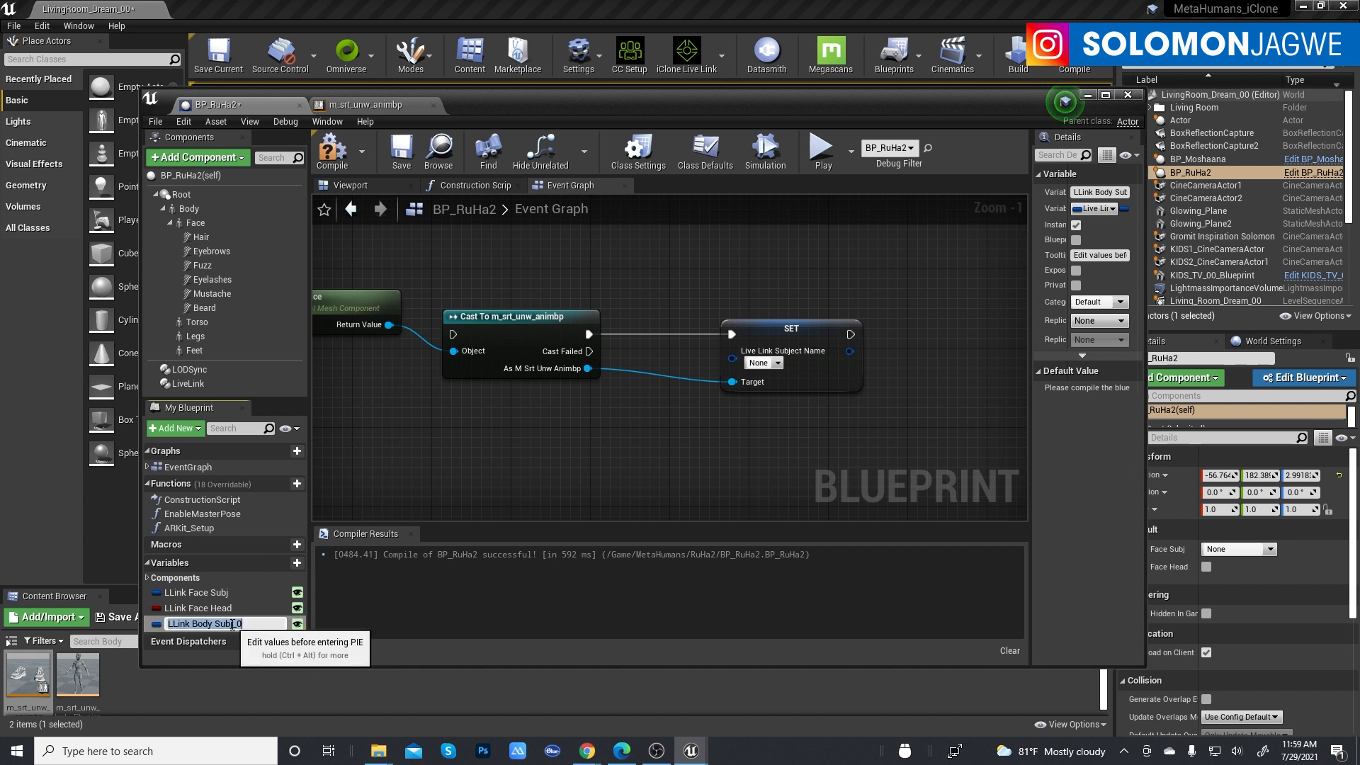
pyautogui.click(234, 625)
pyautogui.moveTo(231, 624); pyautogui.dragTo(245, 623)
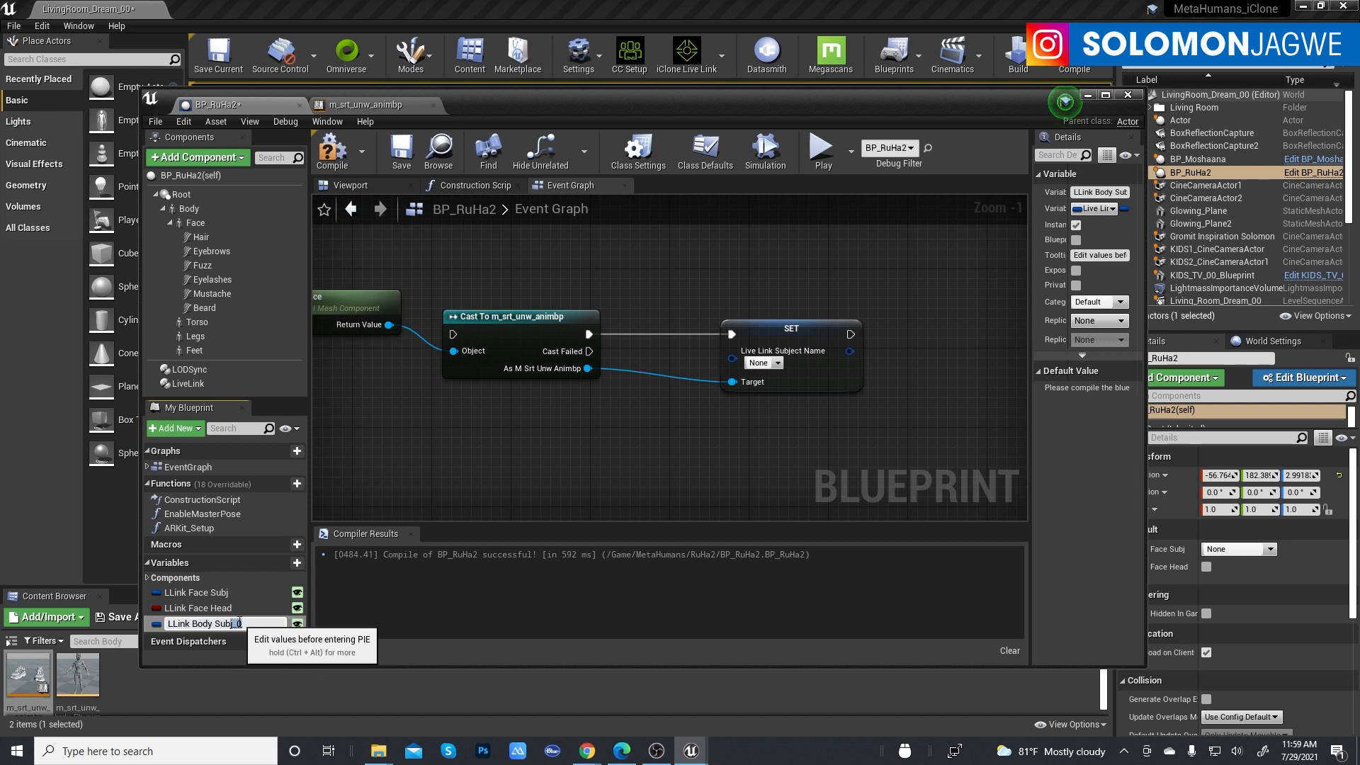
pyautogui.press('Return')
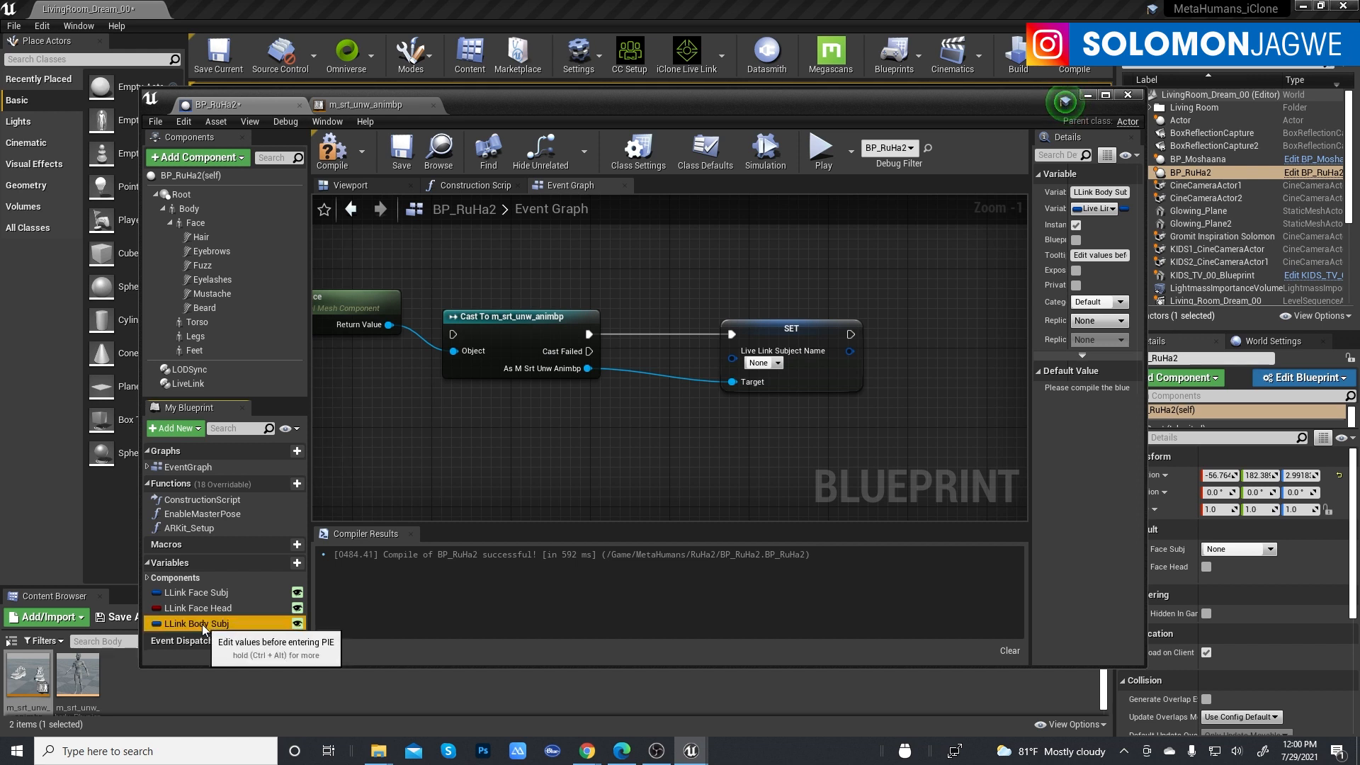
# Place a Get LLink Body Subj node, connect it to the SET node's Live Link Subject Name input, and save the blueprint.
pyautogui.moveTo(202, 623); pyautogui.dragTo(539, 429)
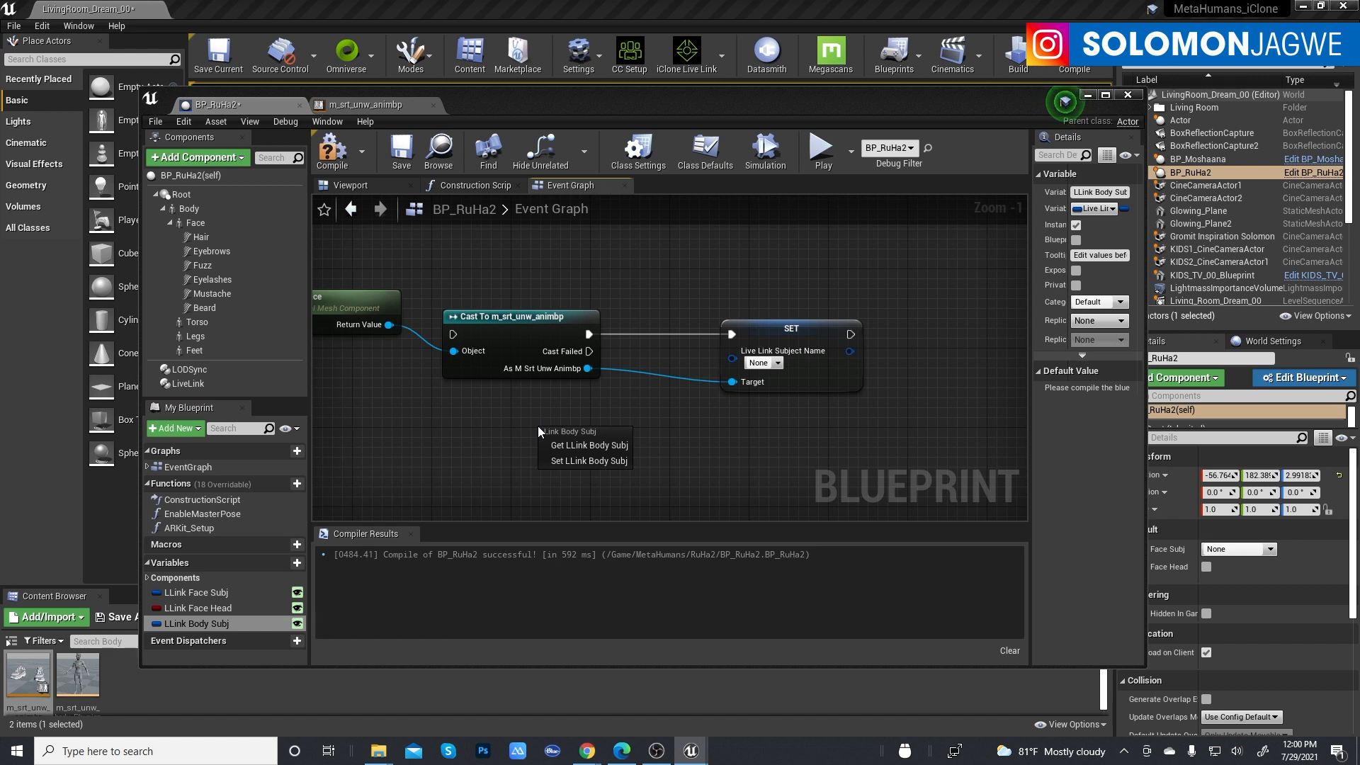
pyautogui.click(589, 446)
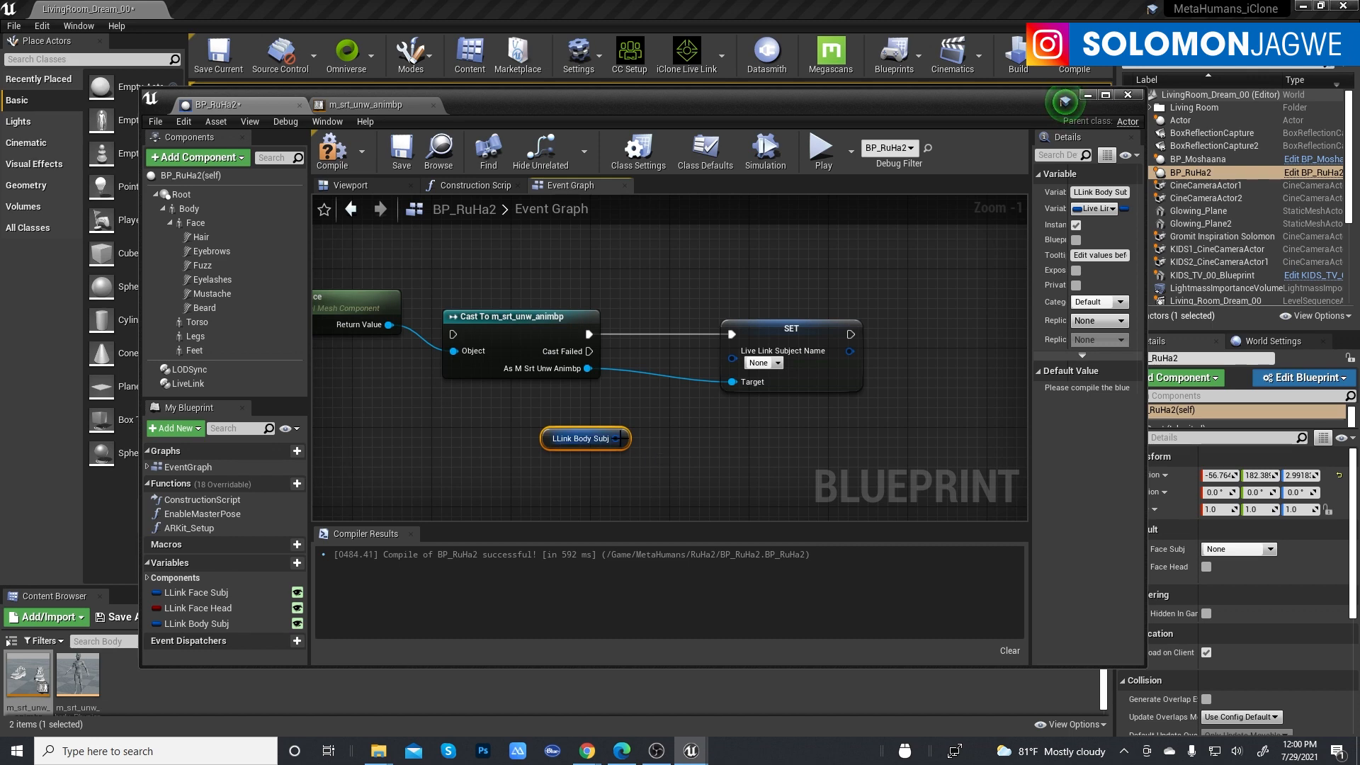
pyautogui.moveTo(618, 438); pyautogui.dragTo(732, 350)
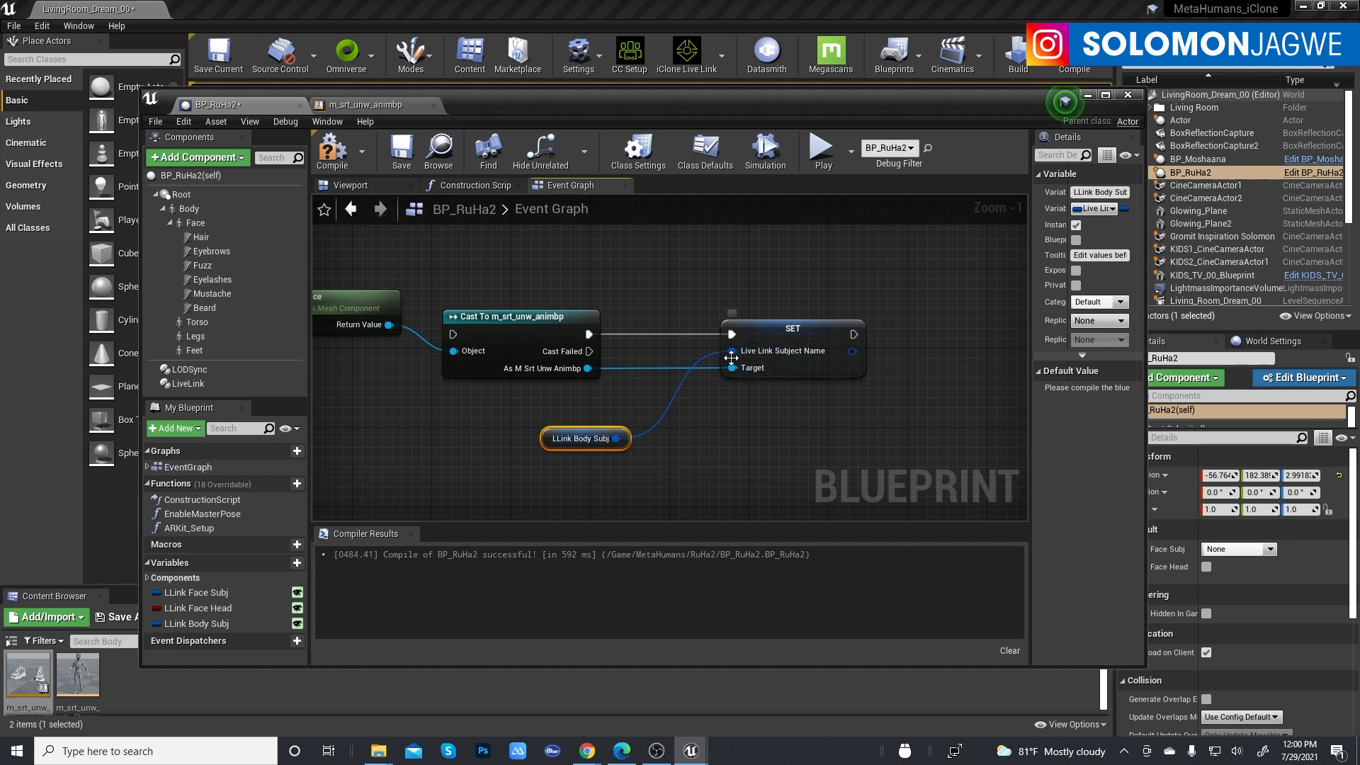
pyautogui.click(402, 149)
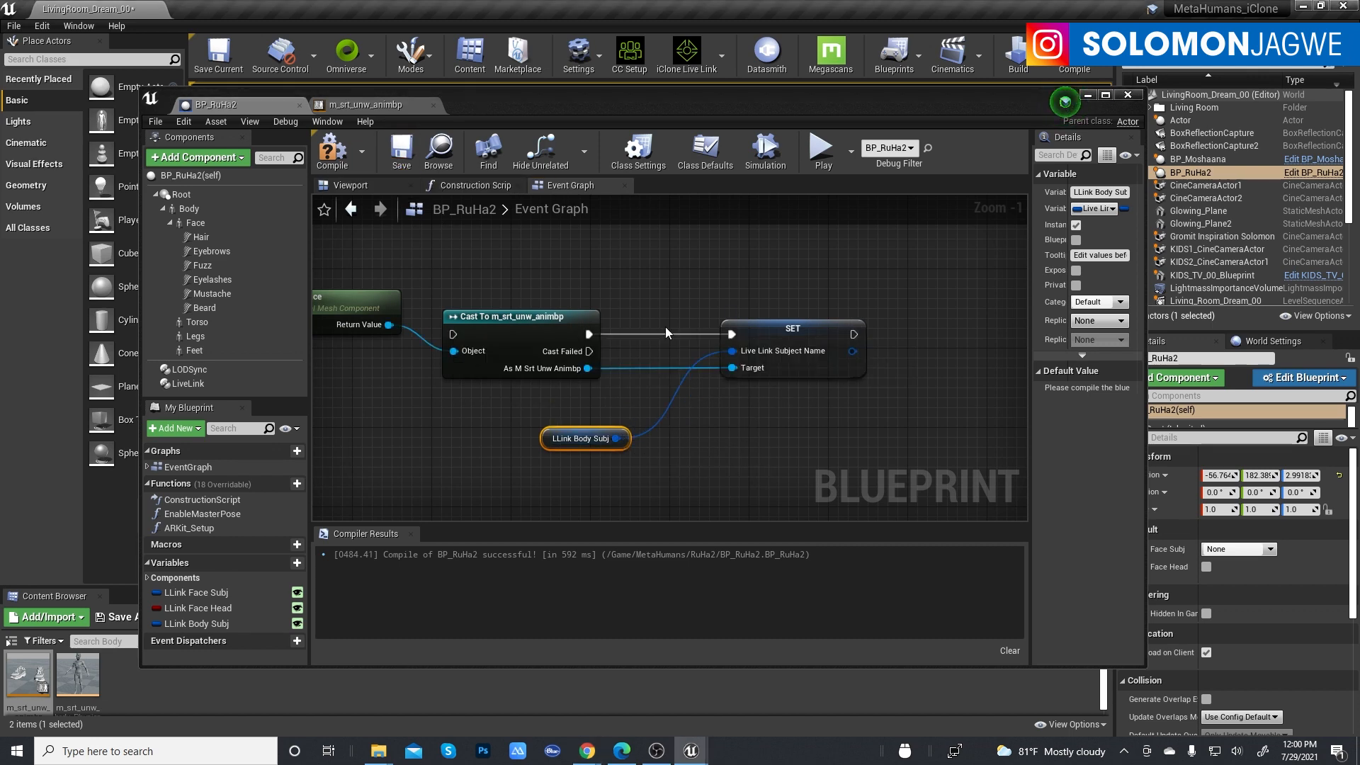
# Add a Live Link Setup node after the SET node, feed its Subject from the SET node's output, and save the blueprint.
pyautogui.moveTo(842, 359); pyautogui.dragTo(721, 397, button='right')
pyautogui.scroll(1, 711, 397)
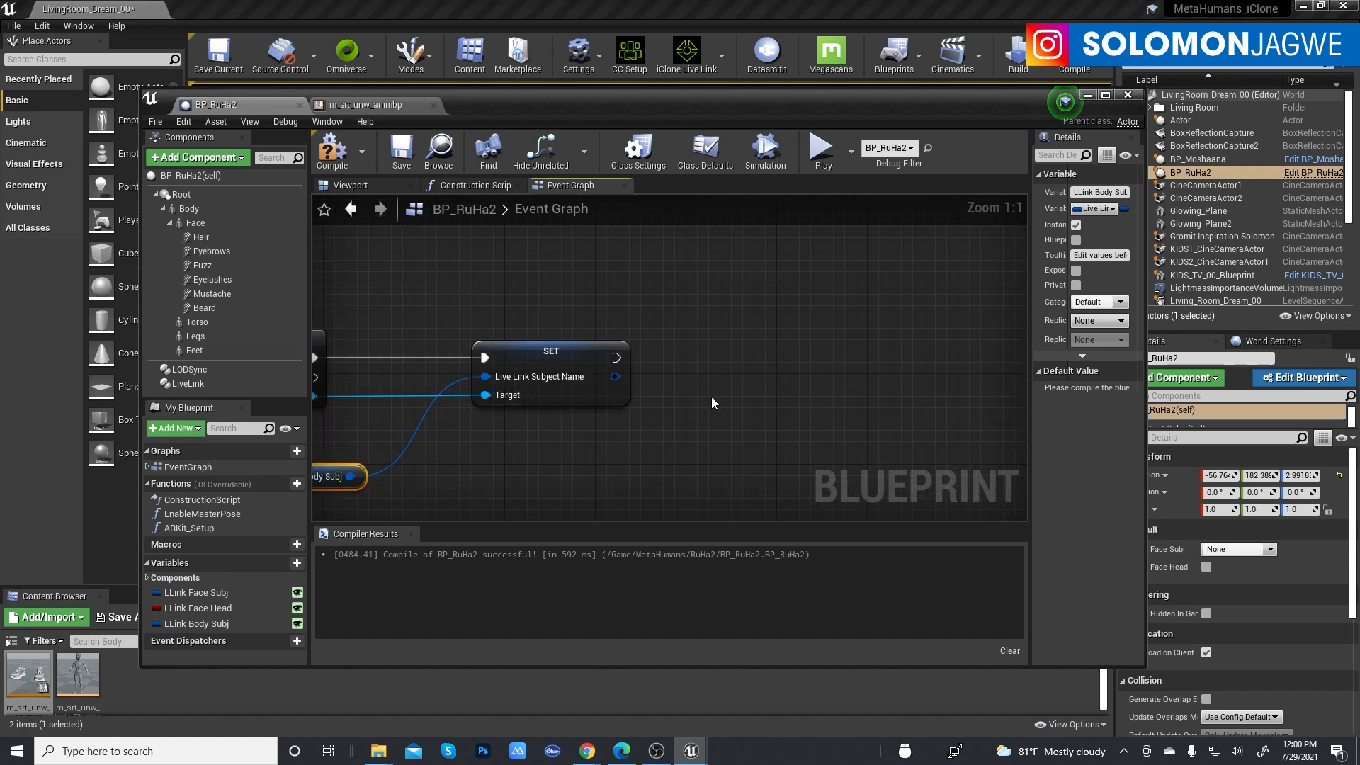
pyautogui.moveTo(617, 358); pyautogui.dragTo(796, 377)
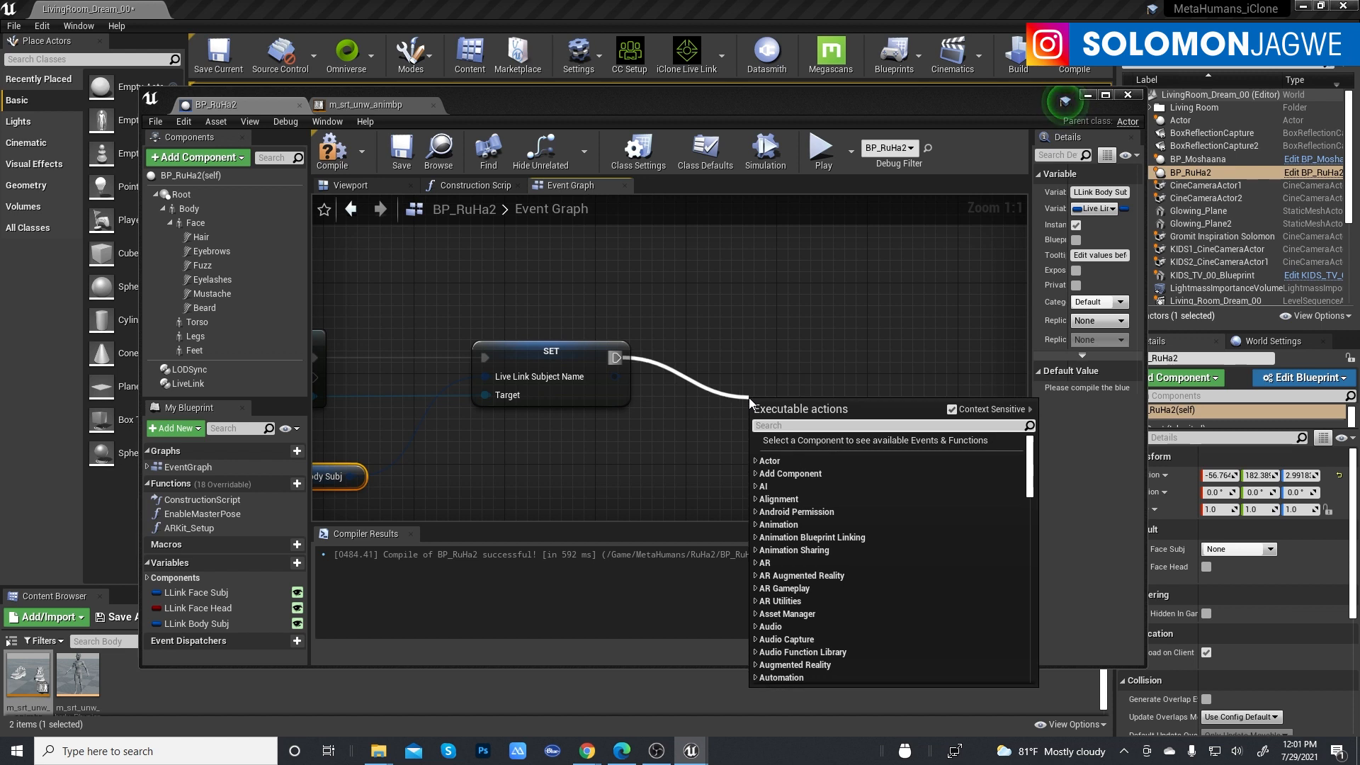
pyautogui.write('livel')
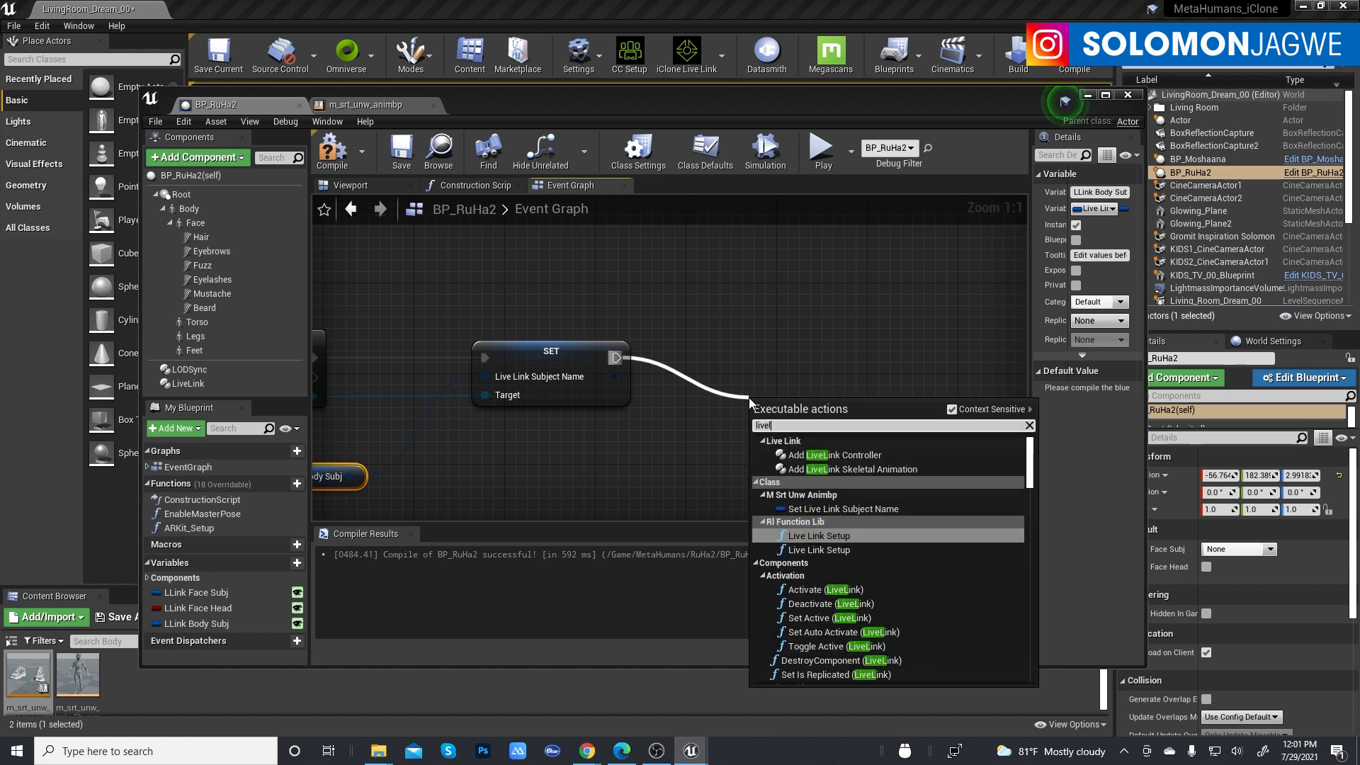
pyautogui.click(816, 534)
pyautogui.scroll(-2, 793, 376)
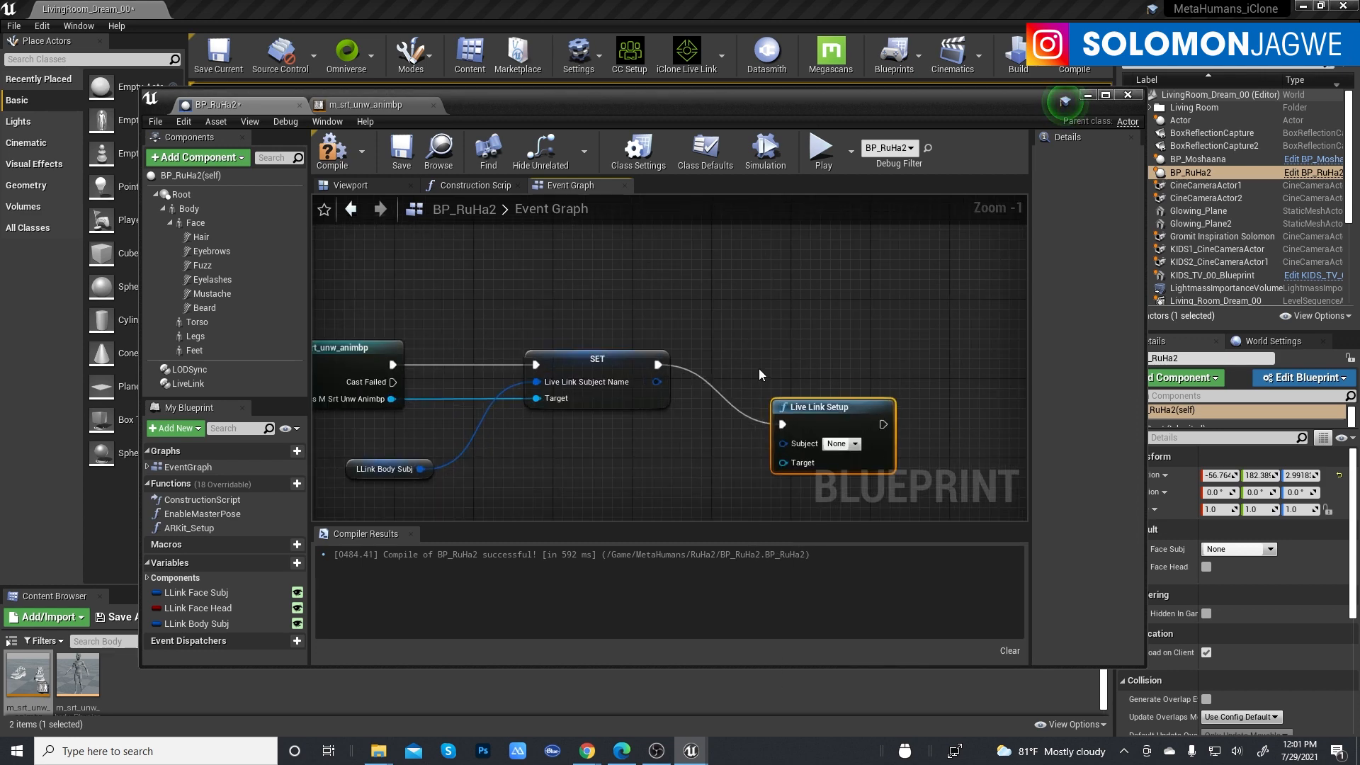
pyautogui.click(759, 368)
pyautogui.moveTo(789, 344); pyautogui.dragTo(795, 343, button='right')
pyautogui.scroll(-2, 815, 326)
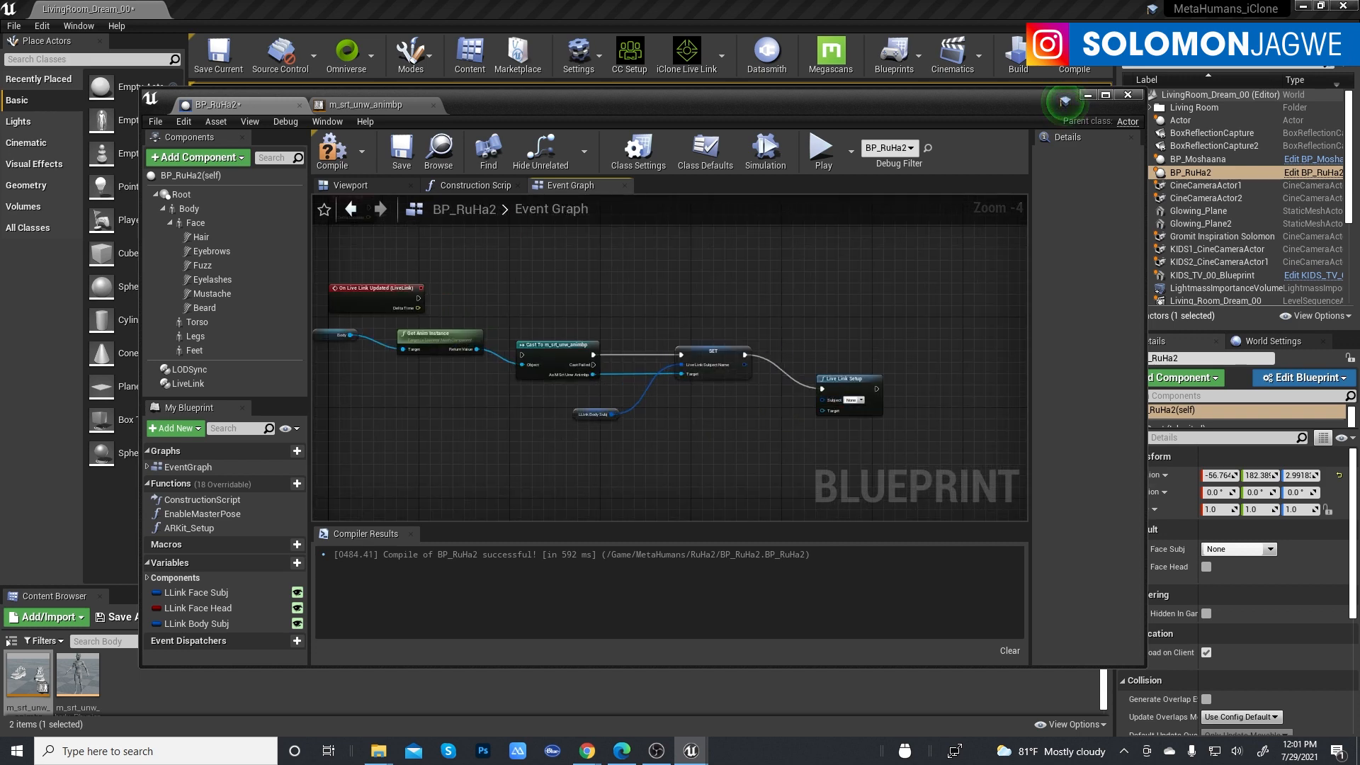
pyautogui.moveTo(744, 364); pyautogui.dragTo(822, 399)
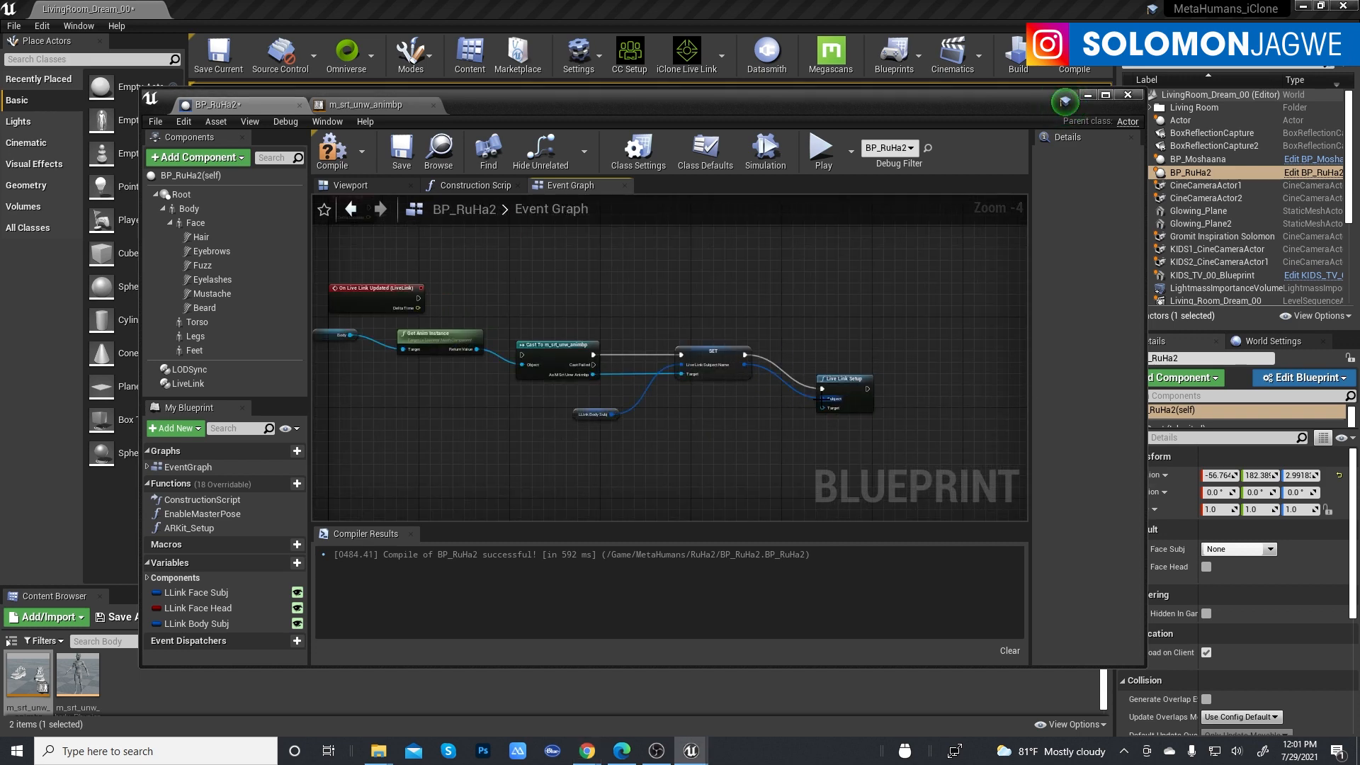
pyautogui.click(410, 165)
# Connect the Body reference to the Live Link Setup node's Target, then save and compile BP_RuHa2.
pyautogui.moveTo(733, 380); pyautogui.dragTo(784, 390, button='right')
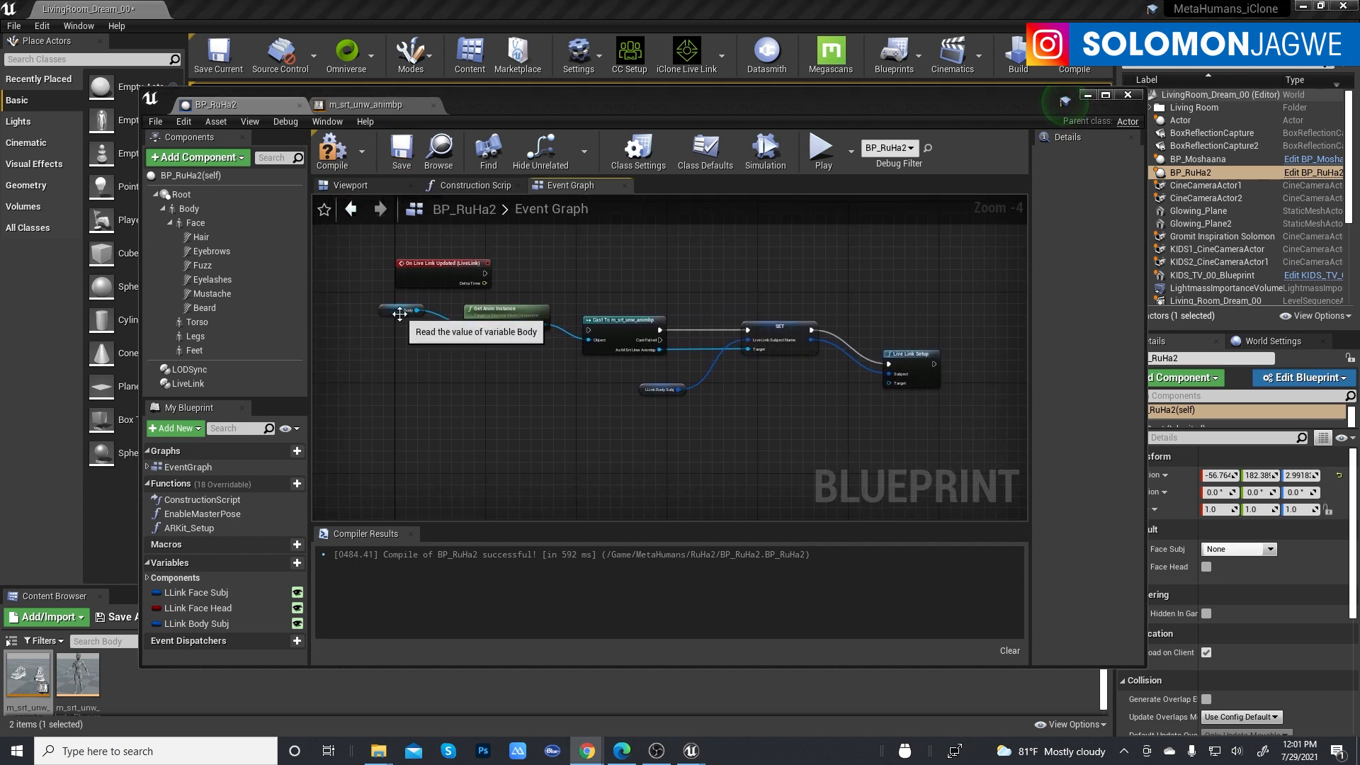
pyautogui.moveTo(409, 311); pyautogui.dragTo(888, 383)
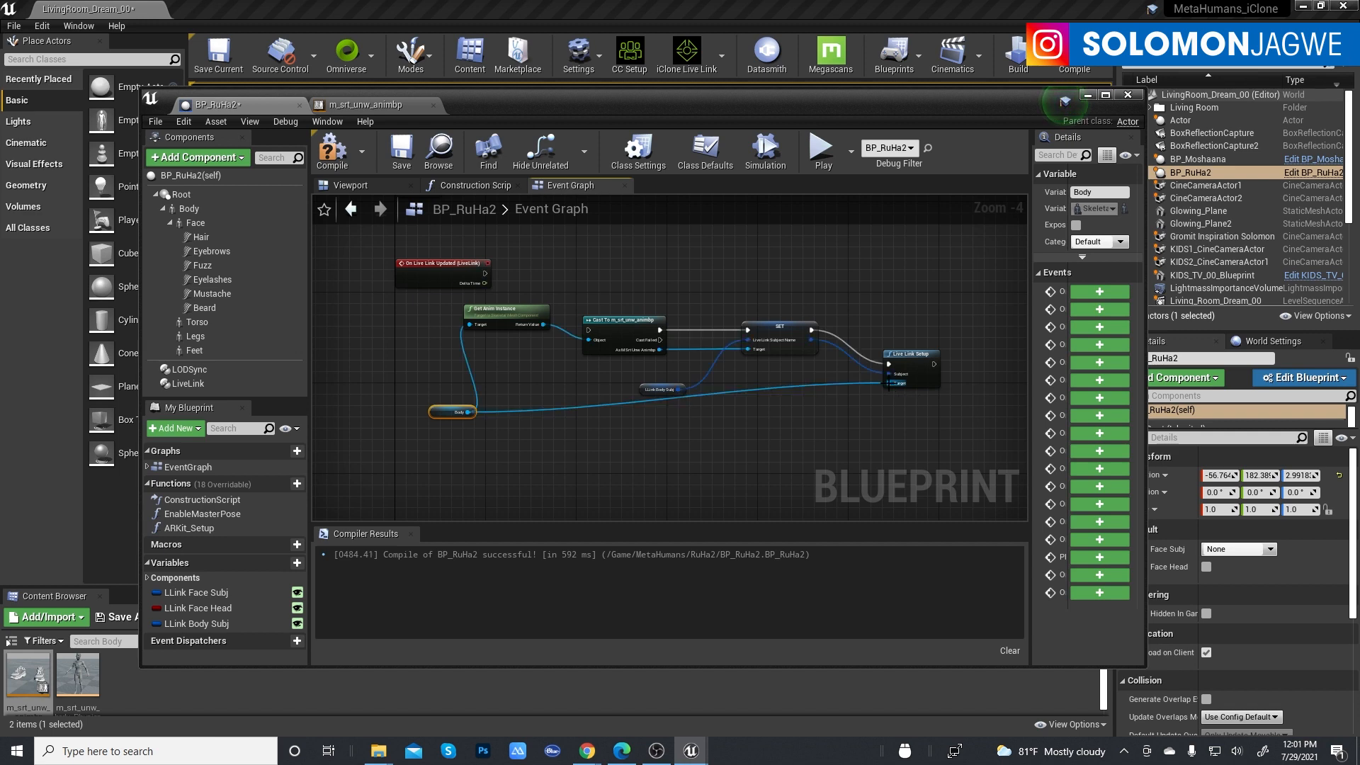
pyautogui.click(403, 164)
pyautogui.click(339, 158)
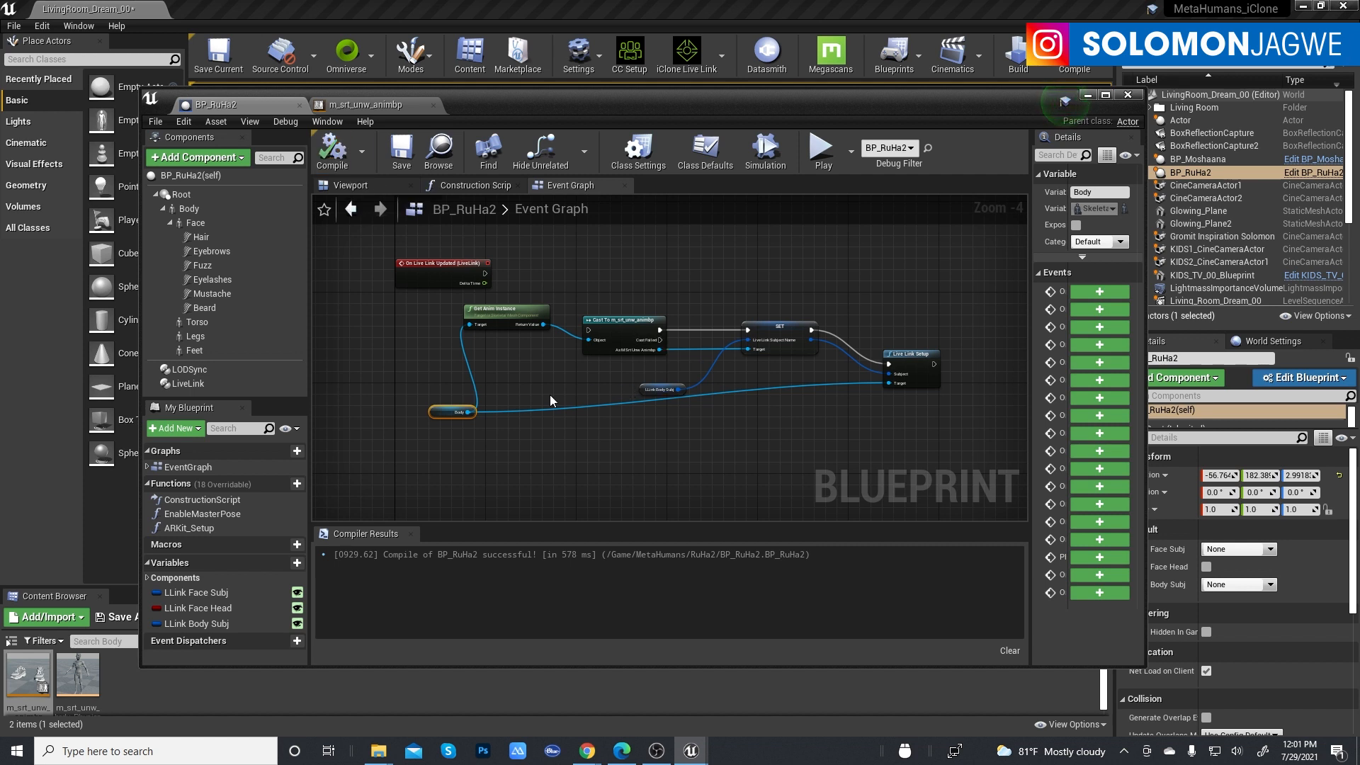
# Rearrange the Body, LLink Body Subj, Cast To m_srt_unw_animbp and Get Anim Instance nodes to tidy the graph.
pyautogui.moveTo(449, 415); pyautogui.dragTo(391, 420)
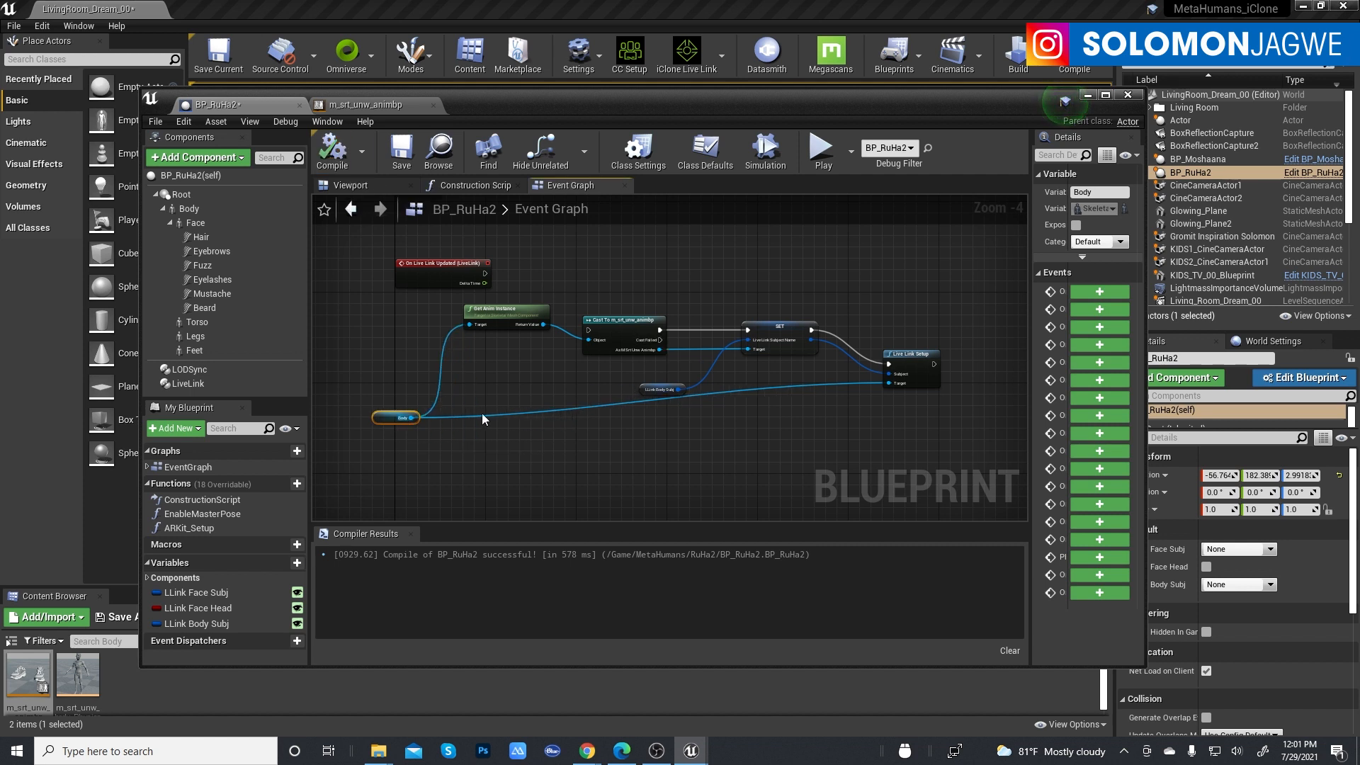
pyautogui.moveTo(653, 388); pyautogui.dragTo(649, 380)
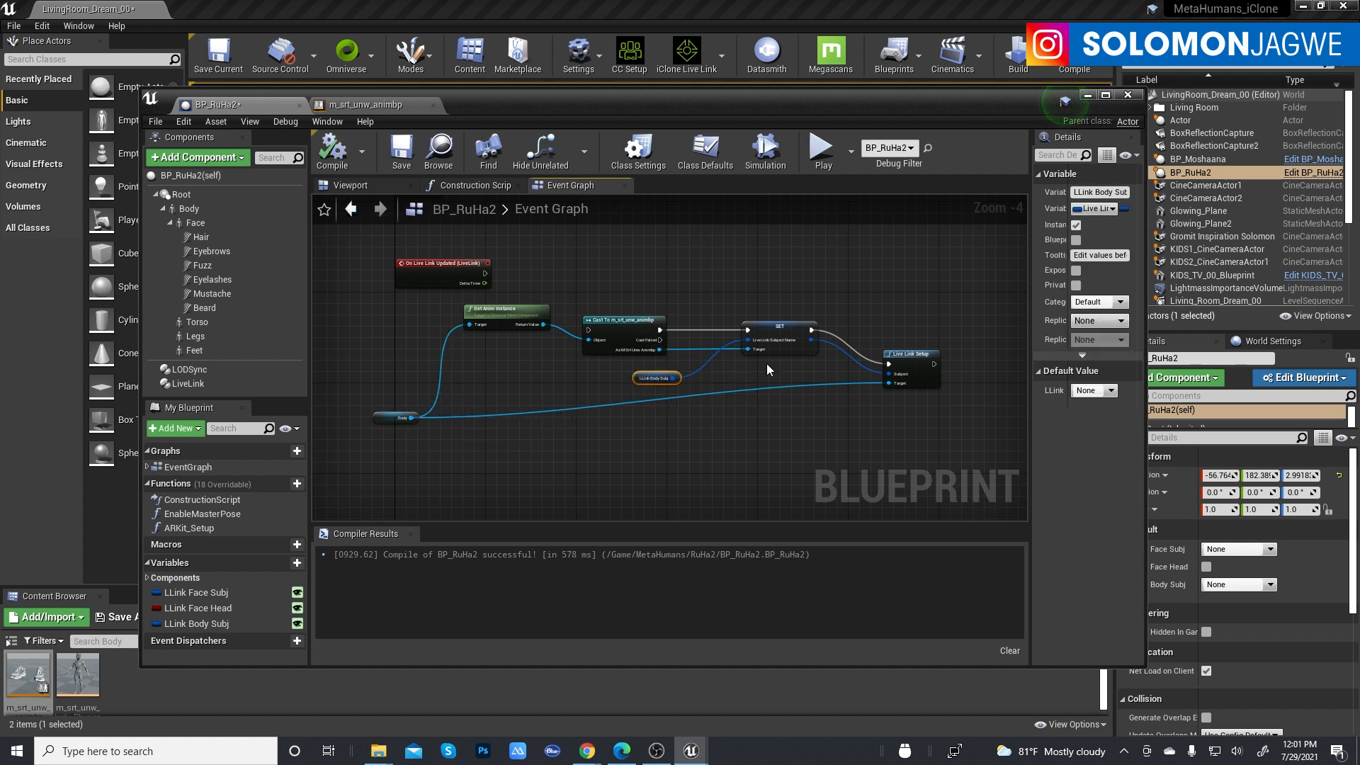
pyautogui.moveTo(623, 318); pyautogui.dragTo(636, 282)
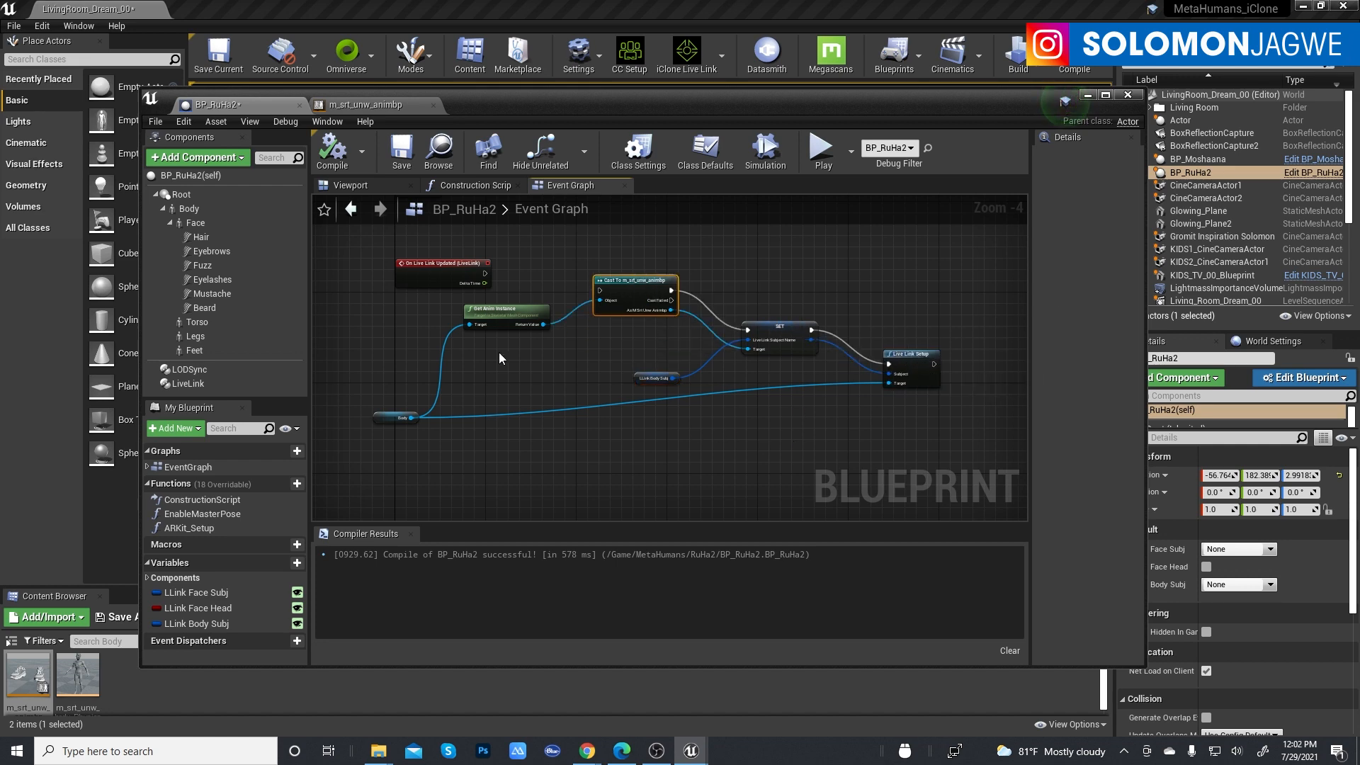
pyautogui.moveTo(503, 308); pyautogui.dragTo(521, 331)
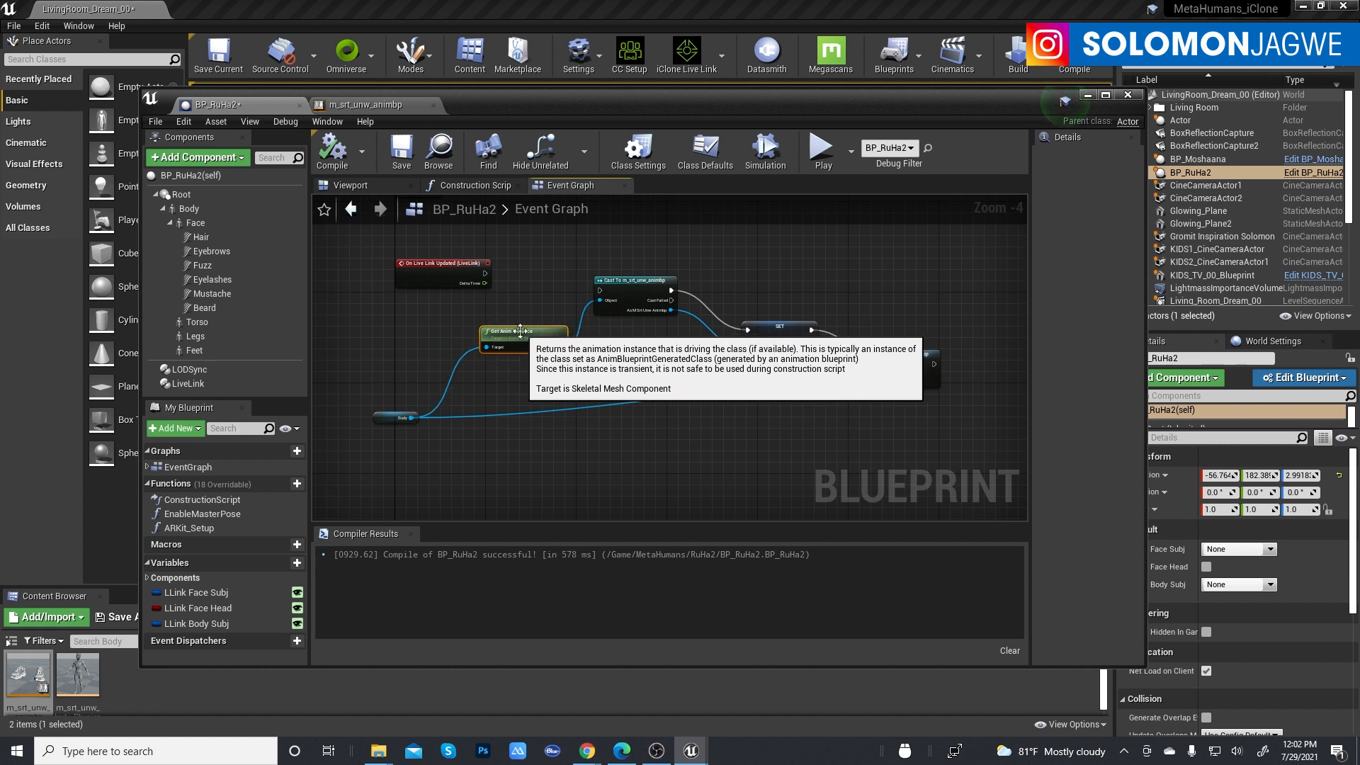
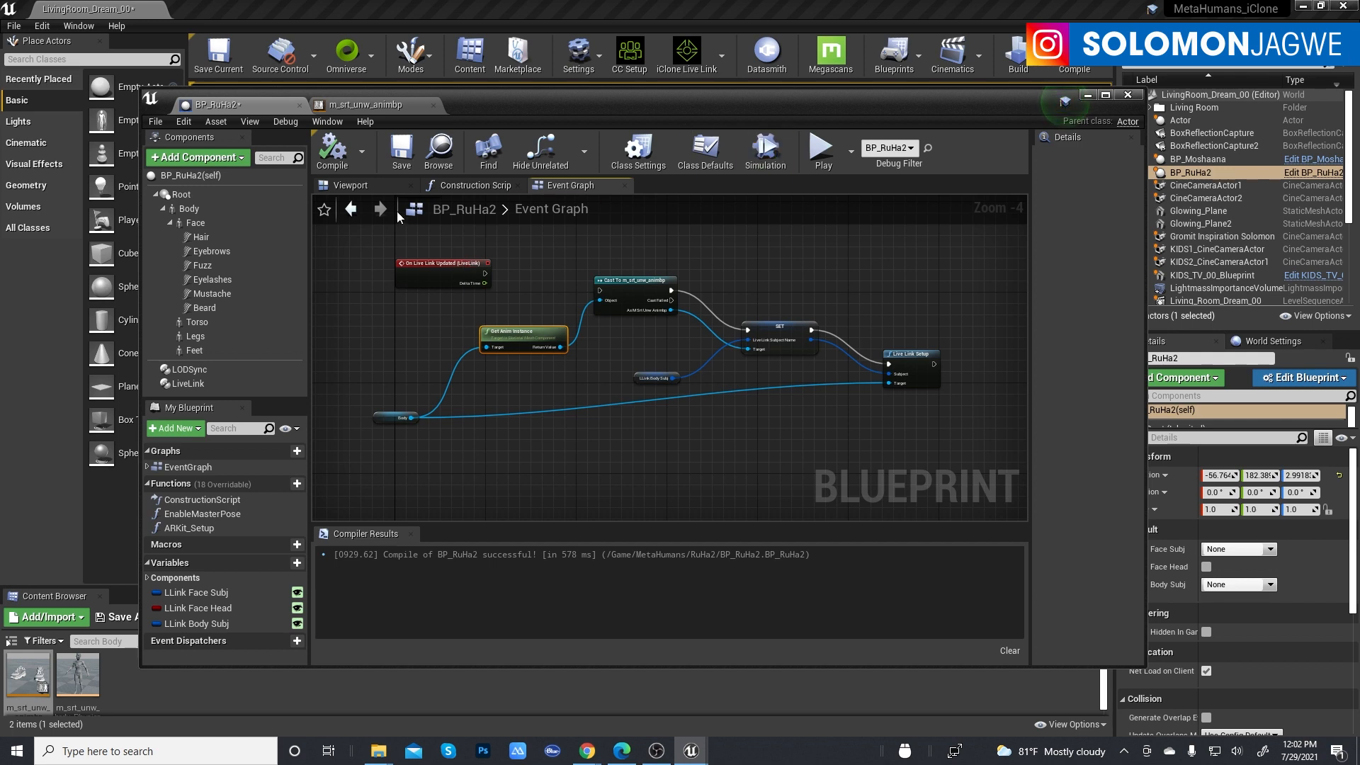
# Connect the On Live Link Updated event's execution output to the Cast To m_srt_unw_animbp node, then compile and save BP_RuHa2.
pyautogui.moveTo(635, 99); pyautogui.dragTo(666, 111)
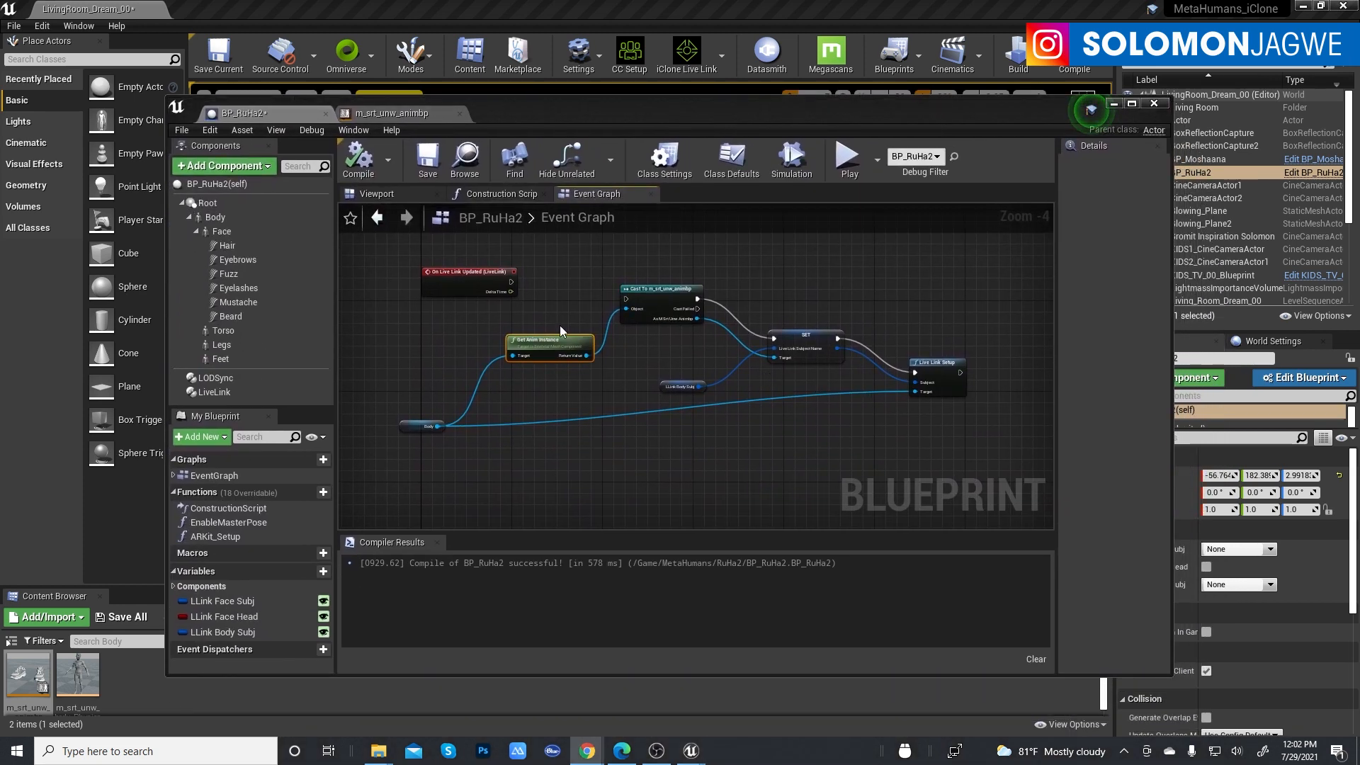
pyautogui.moveTo(511, 282); pyautogui.dragTo(626, 299)
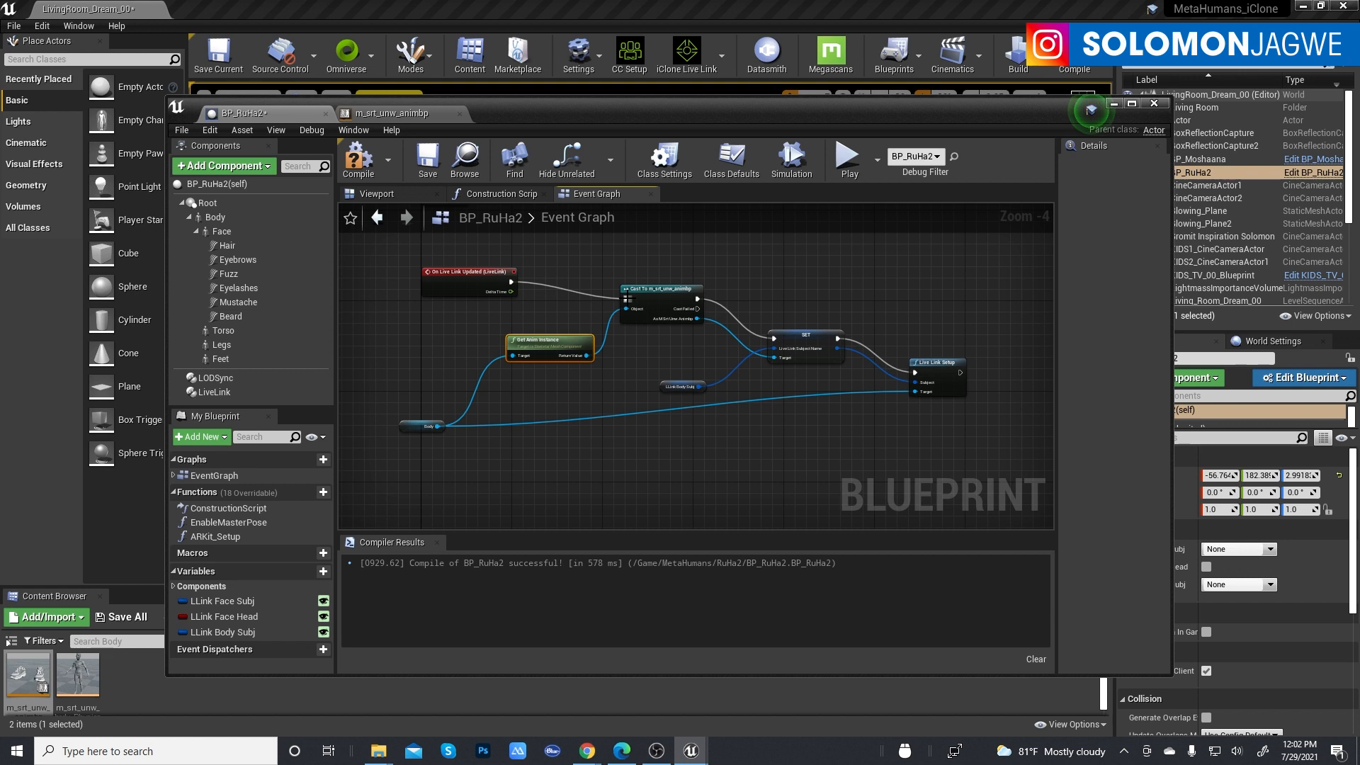
pyautogui.click(359, 168)
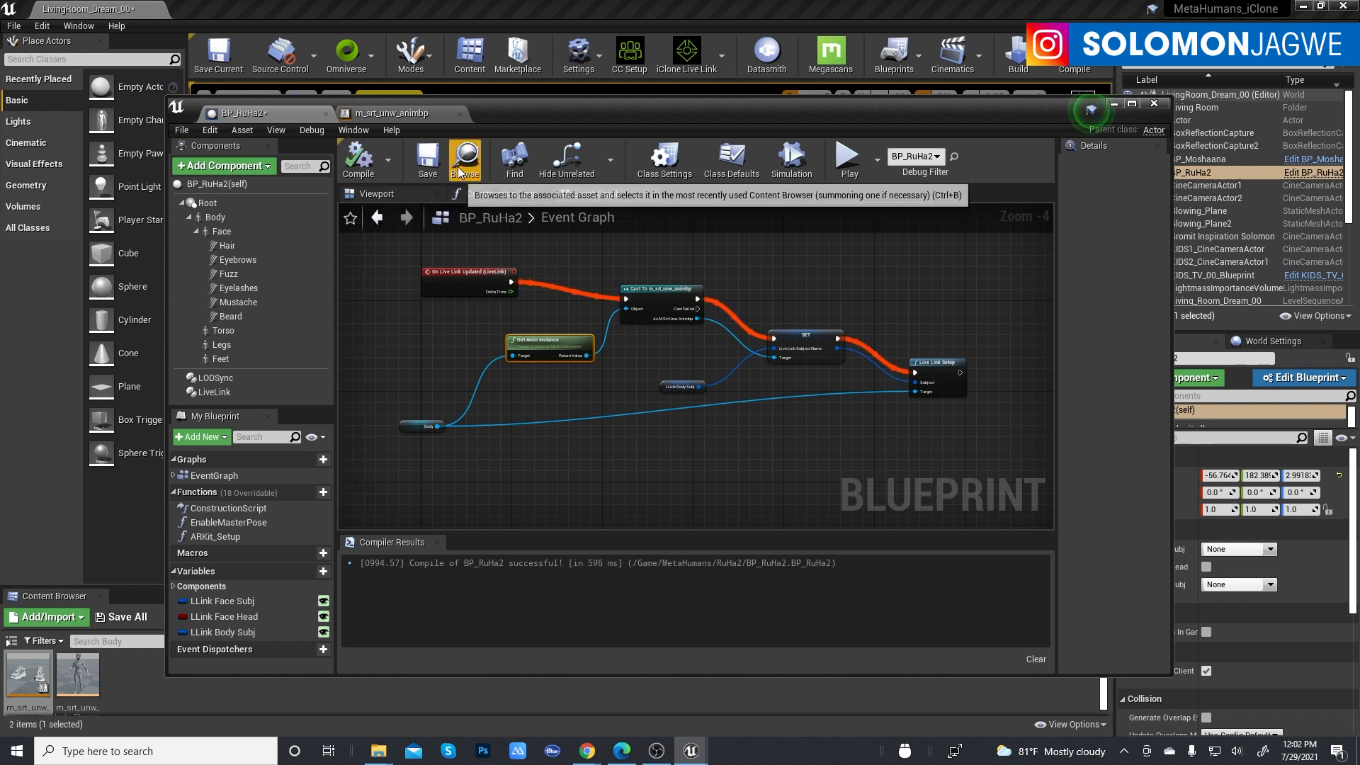
pyautogui.click(429, 165)
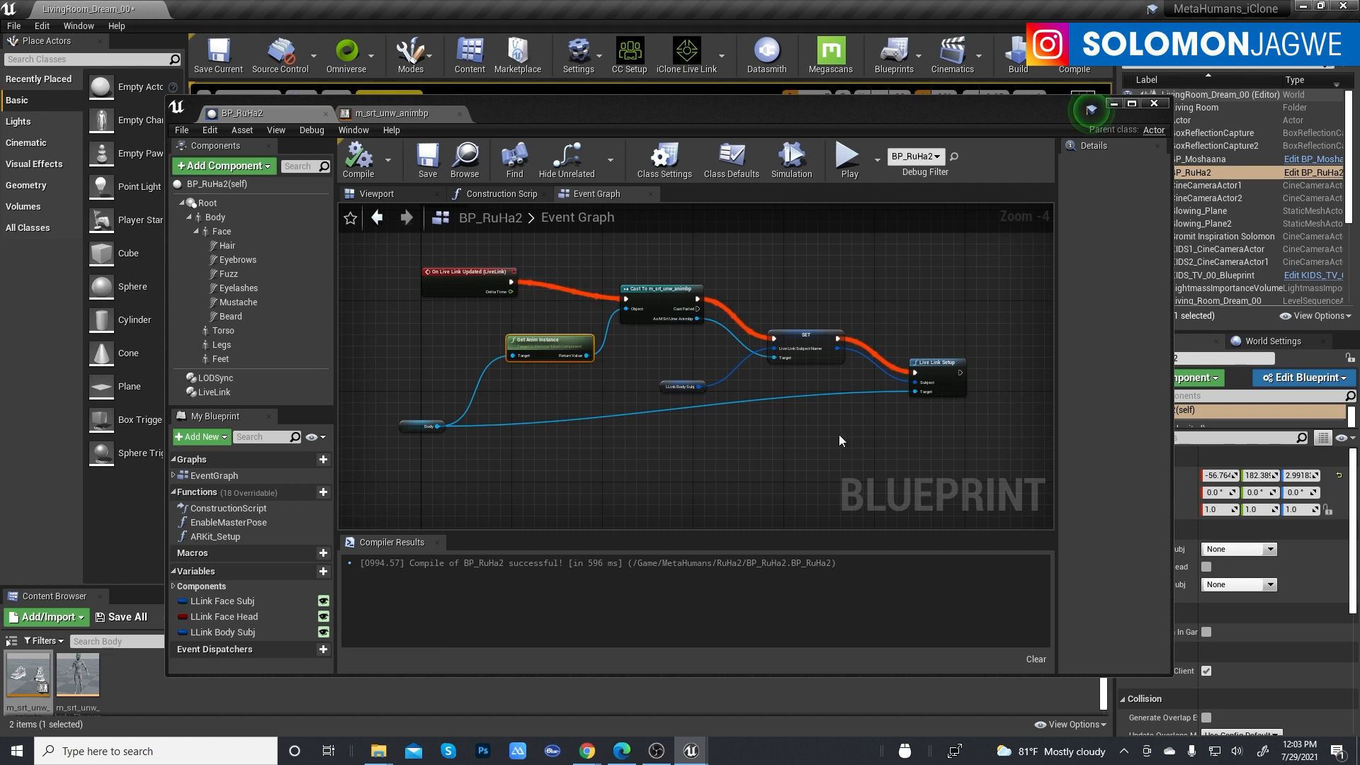
# Review the finished Live Link node chain in BP_RuHa2's Event Graph, and minimise the blueprint editor.
pyautogui.scroll(2, 757, 337)
pyautogui.scroll(-1, 758, 338)
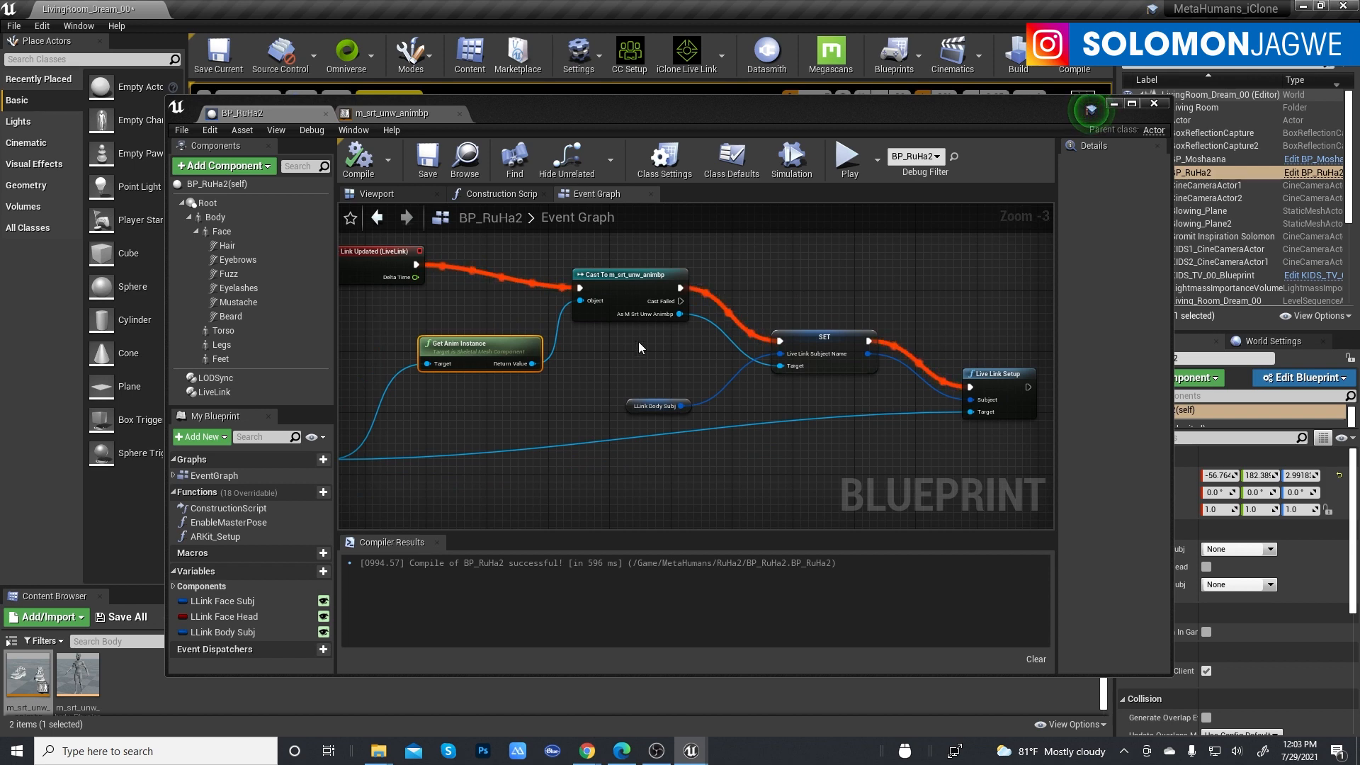
pyautogui.moveTo(639, 341); pyautogui.dragTo(669, 368, button='right')
pyautogui.scroll(-1, 671, 369)
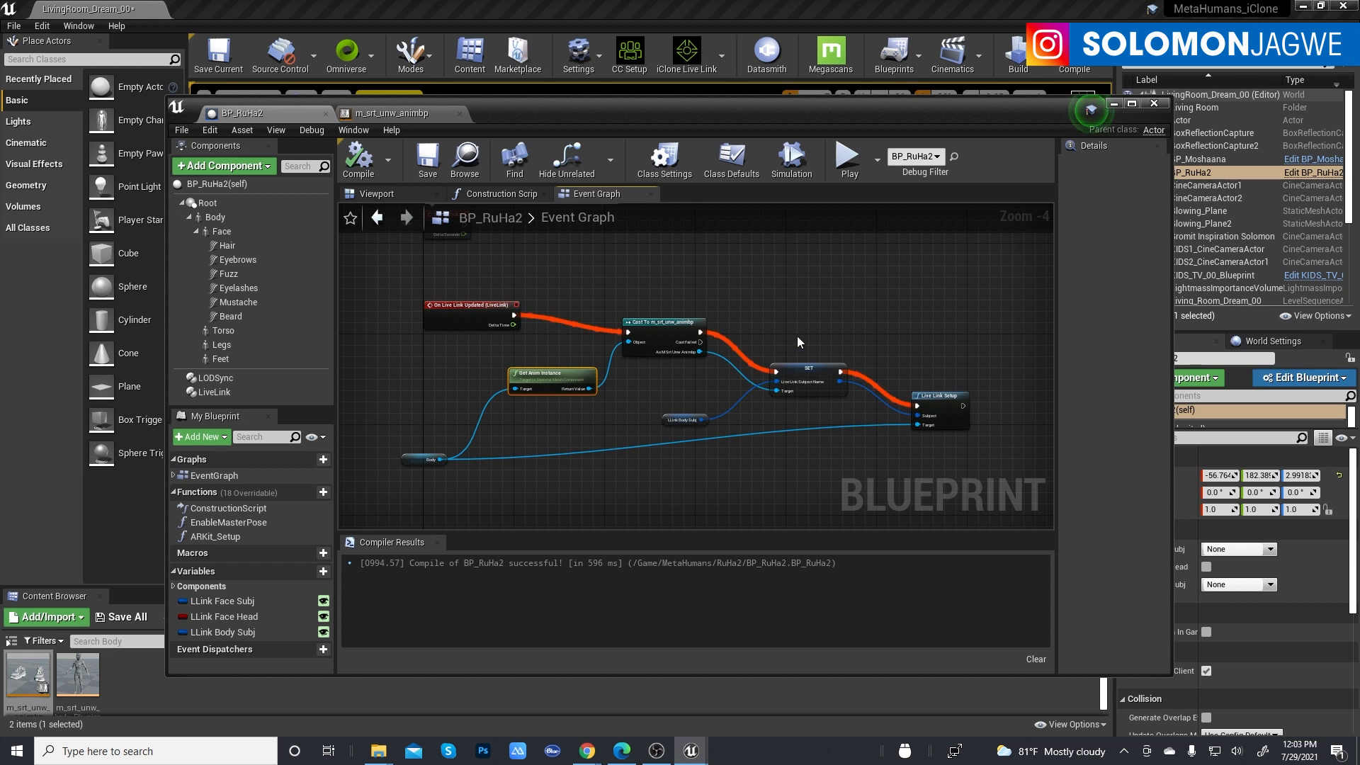
pyautogui.scroll(1, 797, 335)
pyautogui.scroll(-2, 797, 336)
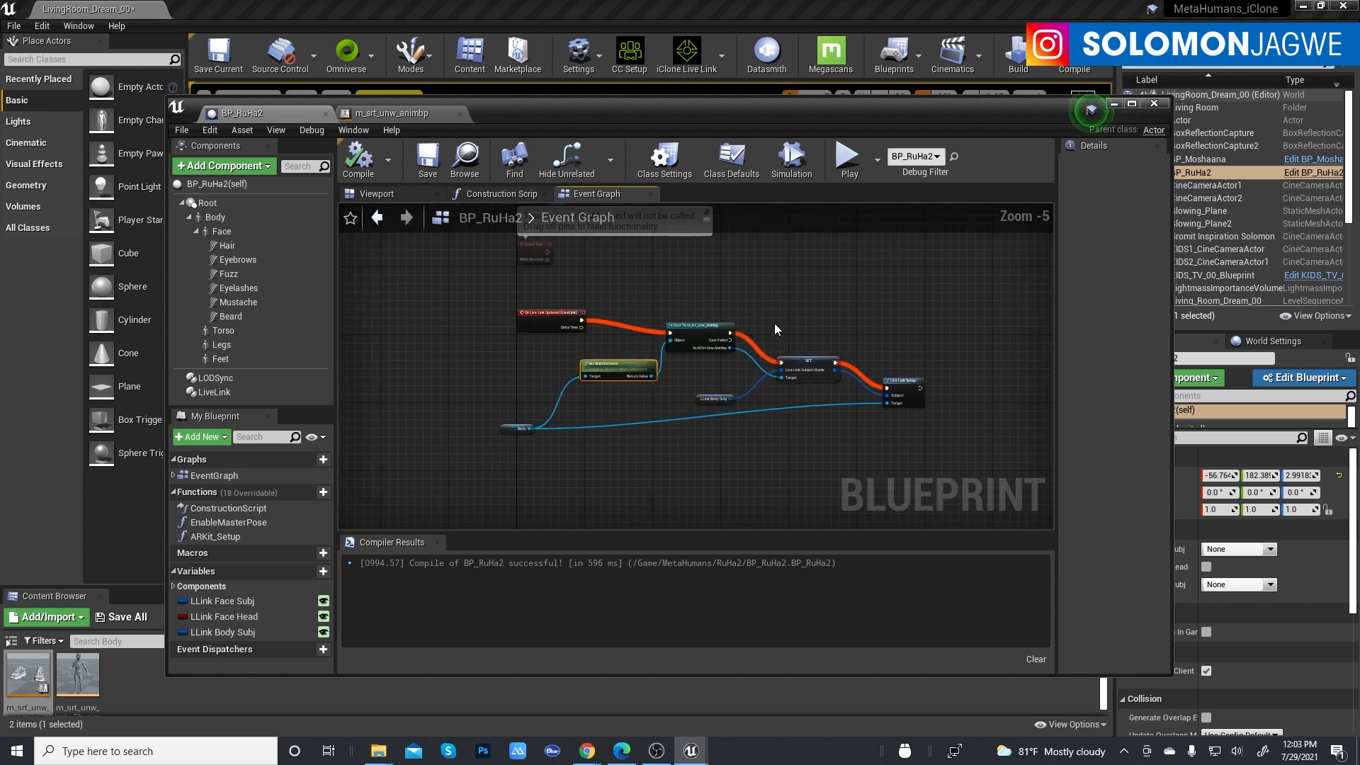
pyautogui.scroll(1, 795, 318)
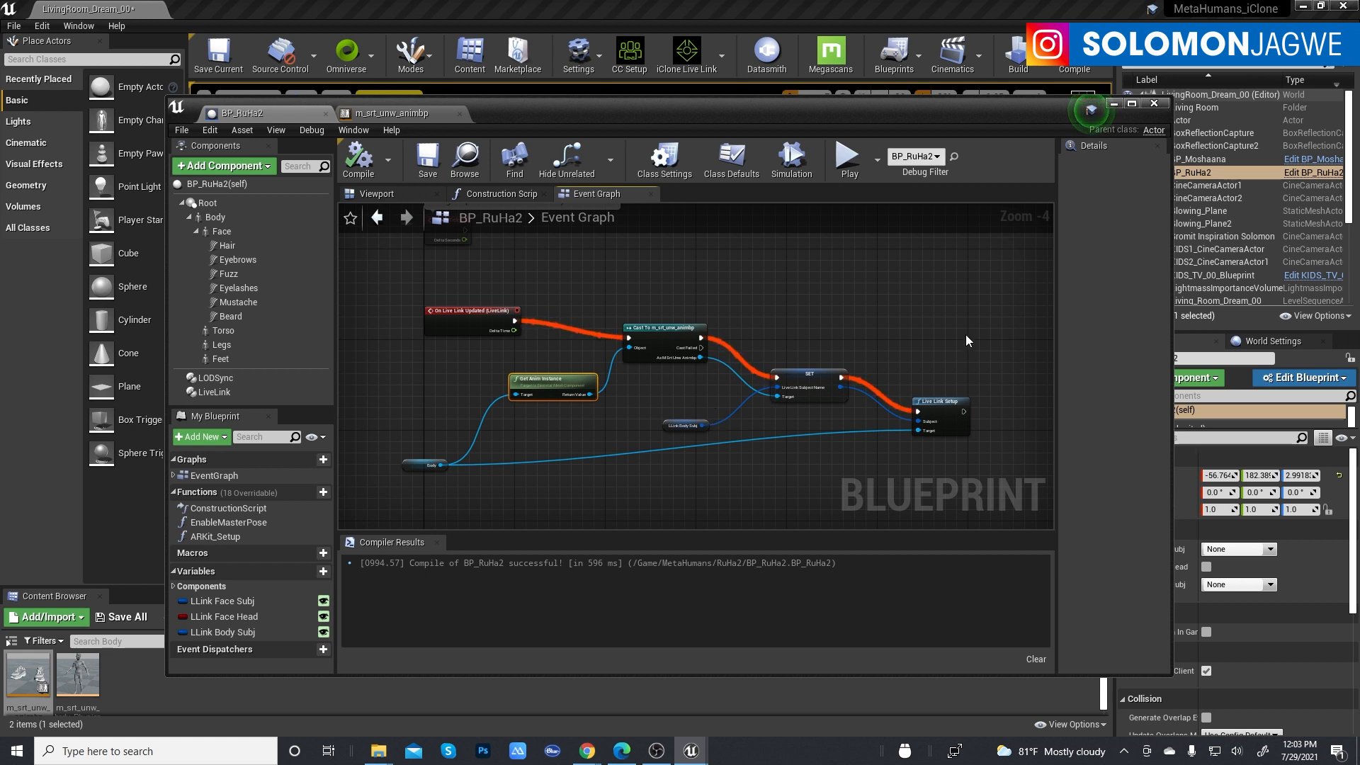
pyautogui.click(1114, 104)
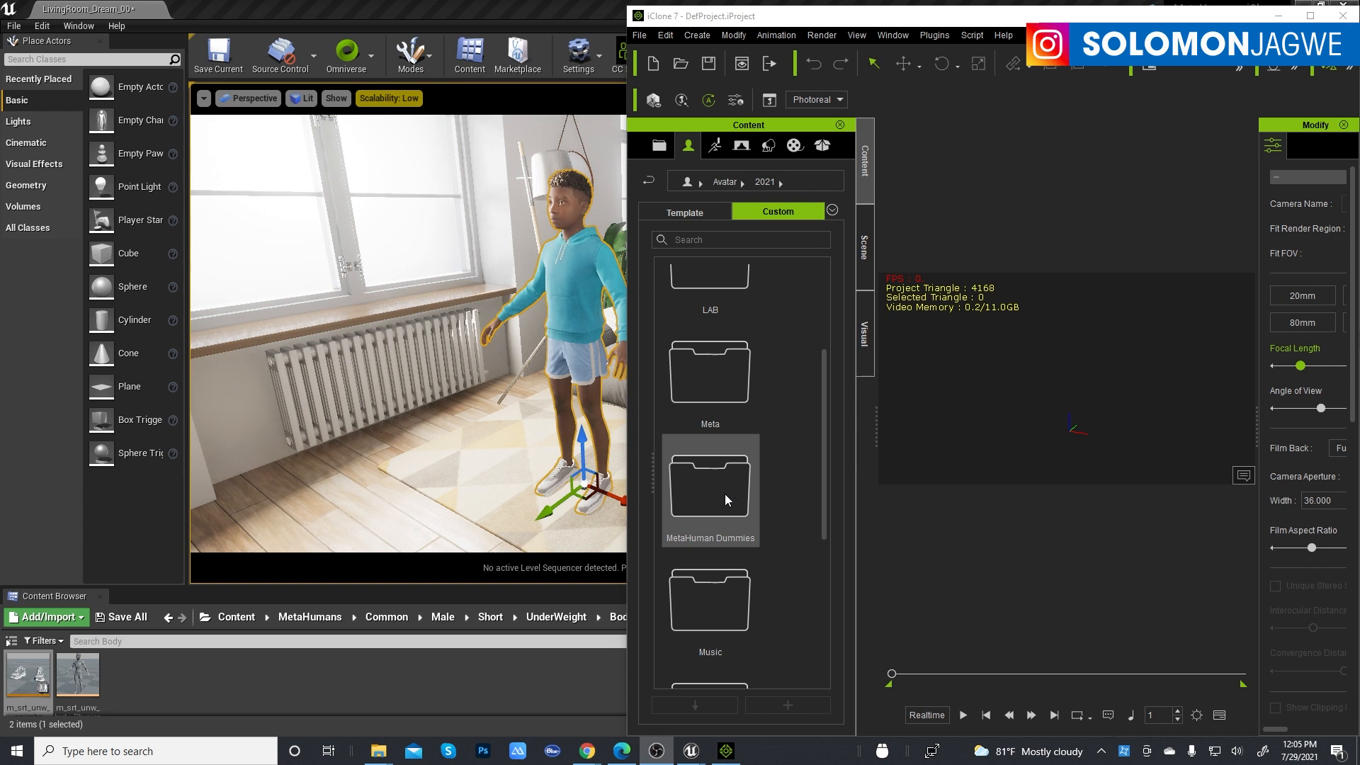
# Load the m_srt_unw_body avatar from iClone's MetaHuman Dummies folder and enlarge its view in the viewport.
pyautogui.doubleClick(724, 494)
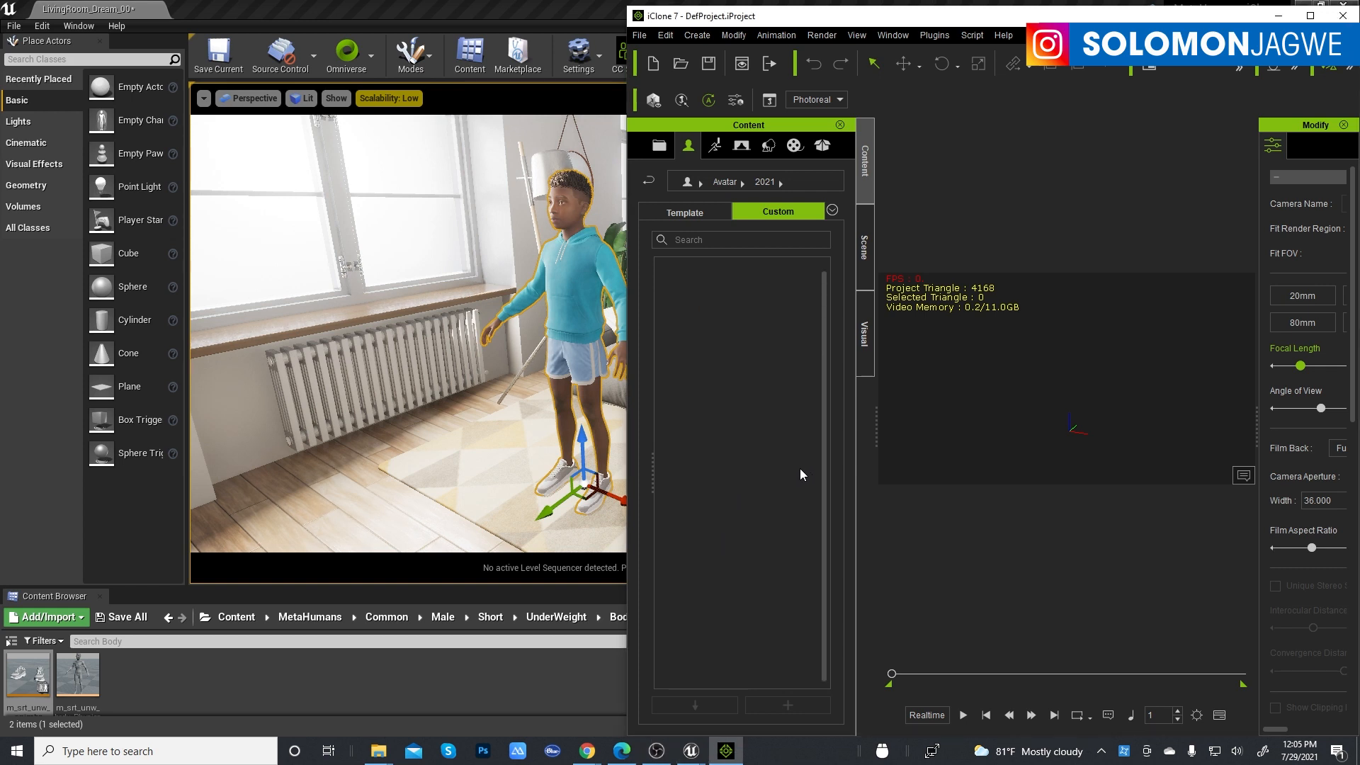
pyautogui.moveTo(822, 317); pyautogui.dragTo(820, 578)
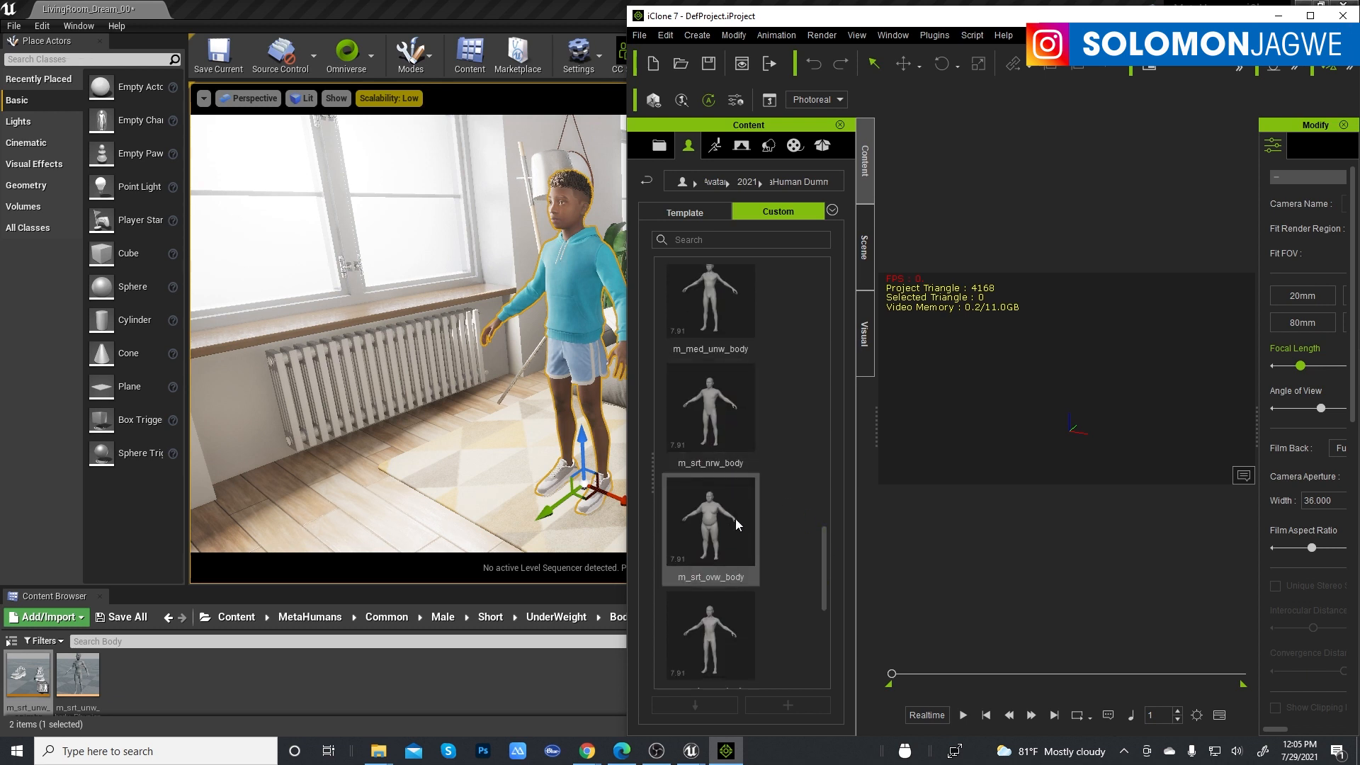
pyautogui.moveTo(826, 584); pyautogui.dragTo(826, 604)
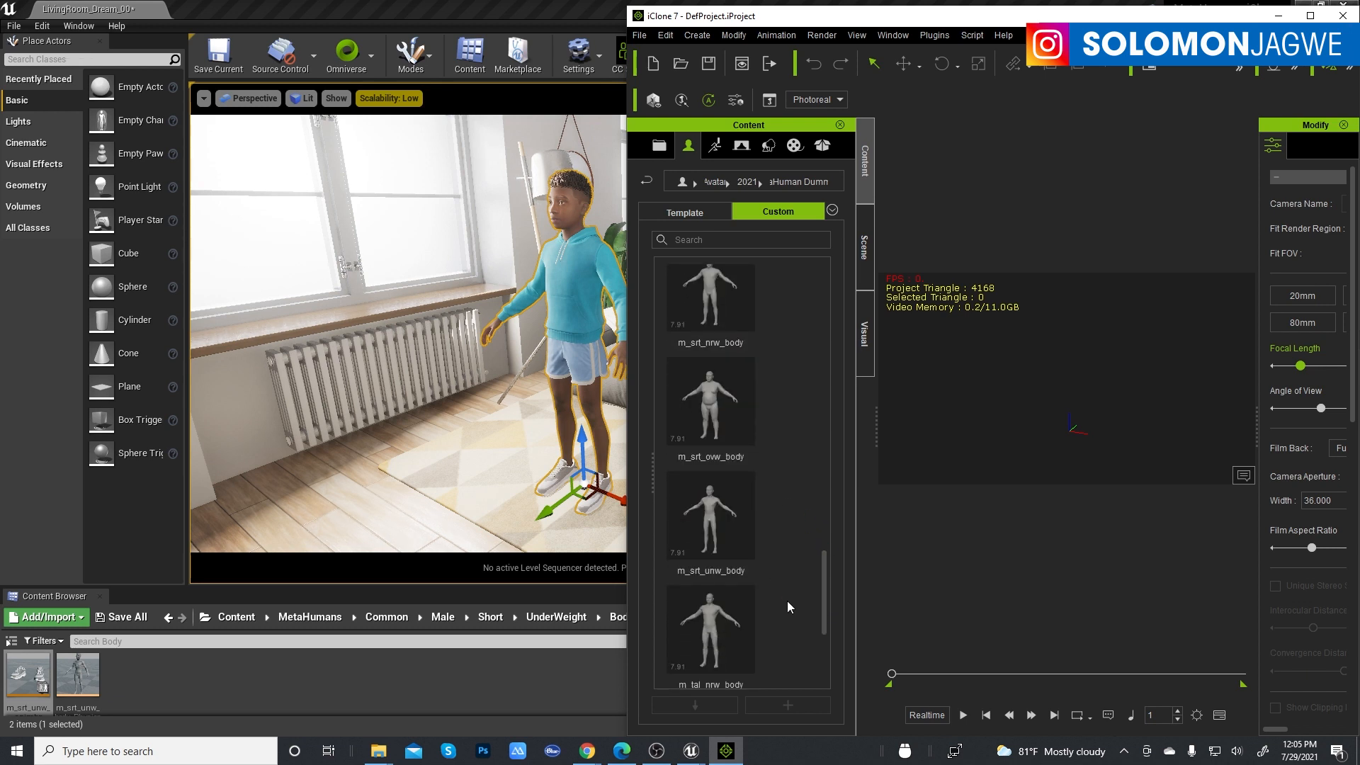
pyautogui.doubleClick(707, 538)
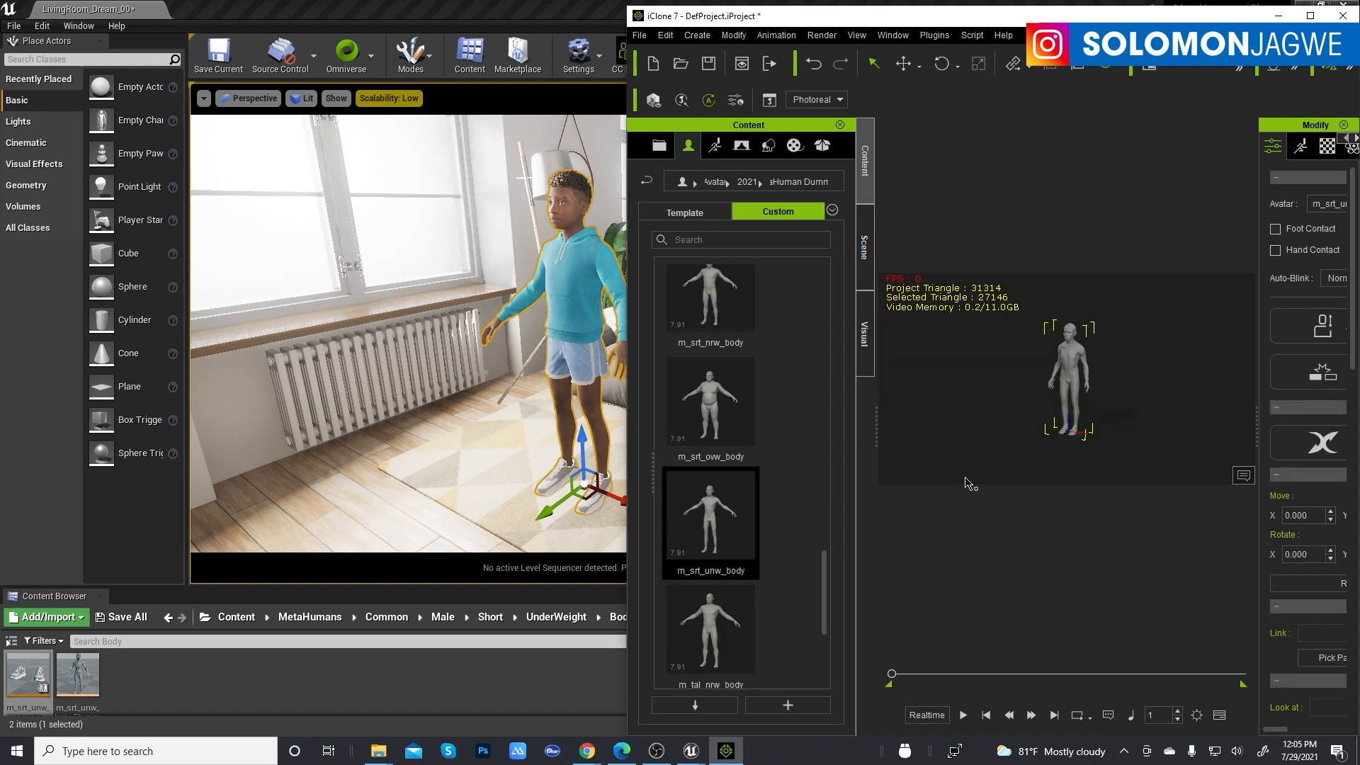
pyautogui.moveTo(872, 428); pyautogui.dragTo(816, 428)
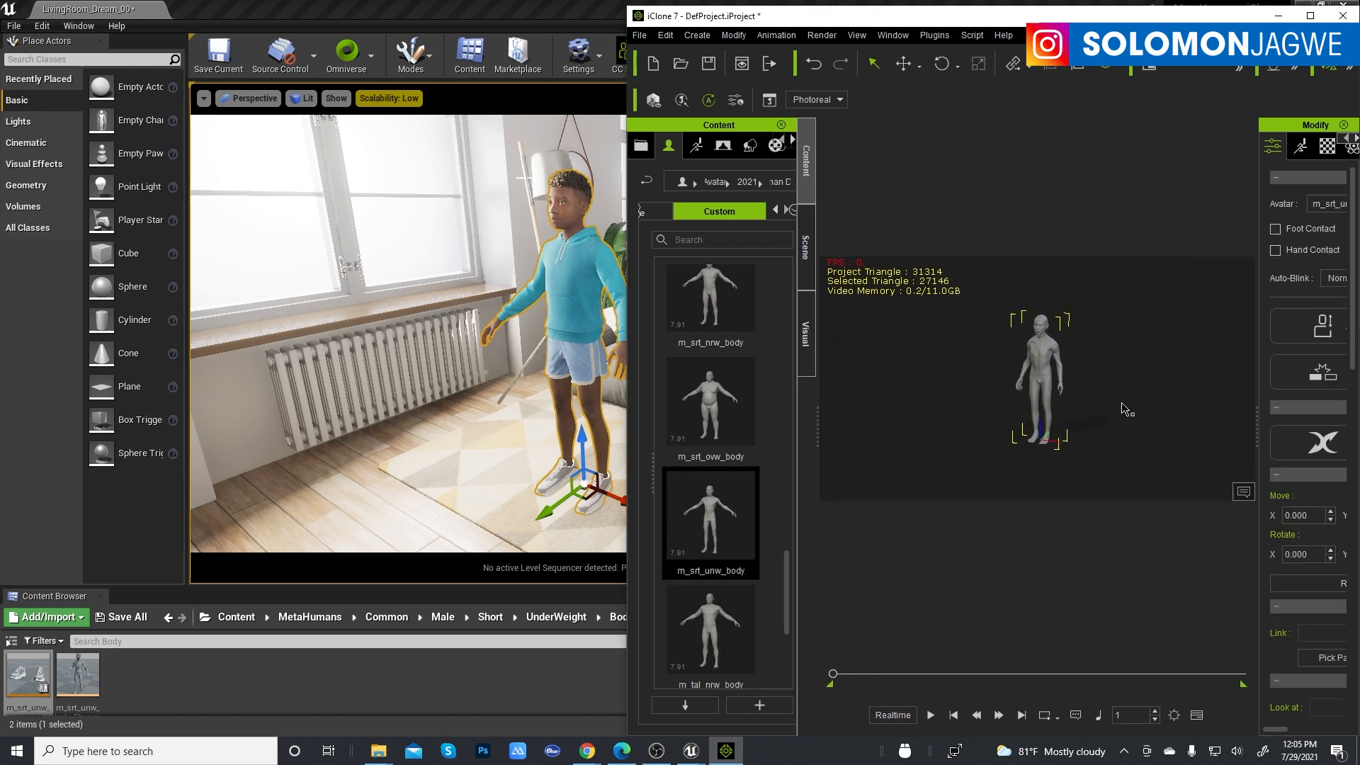
pyautogui.scroll(2, 1024, 368)
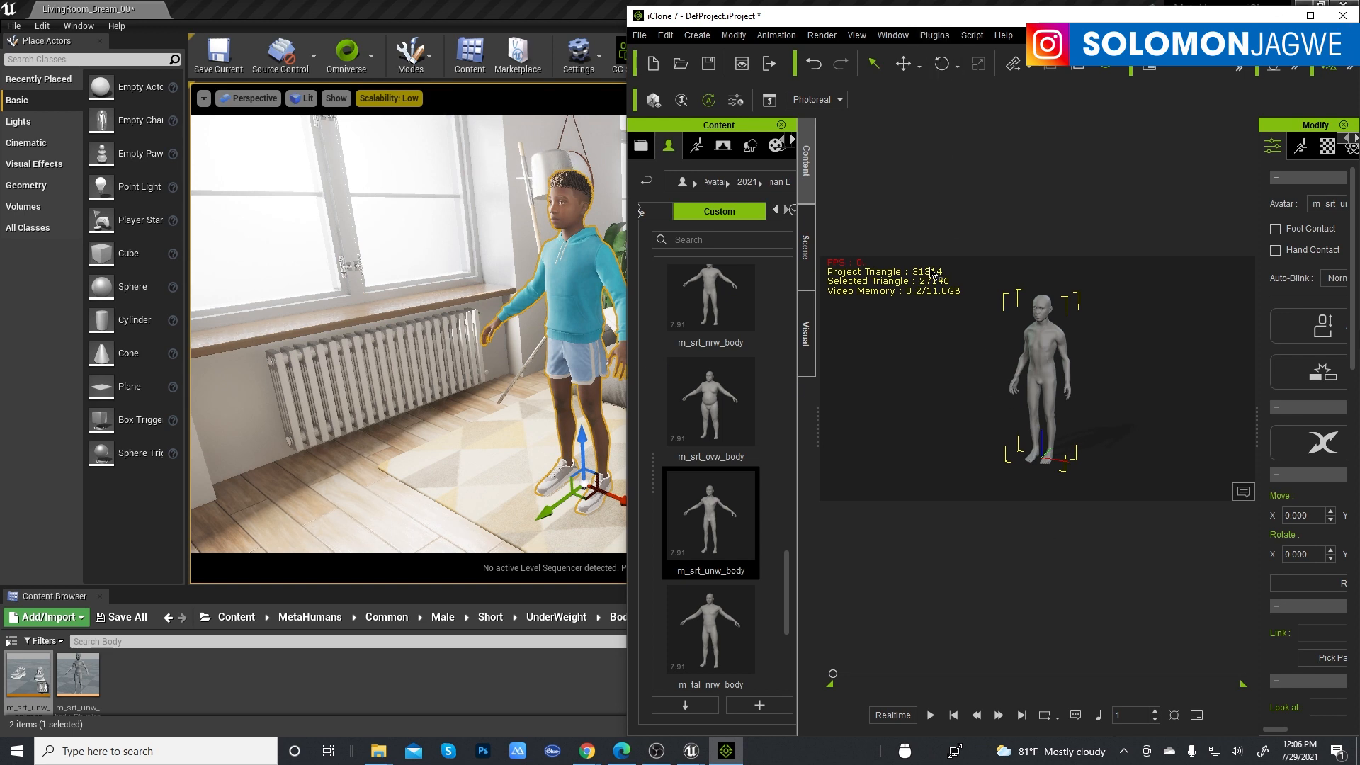
# Open iClone's Unreal Live Link plugin and try to activate the link for the m_srt_unw_body scene.
pyautogui.click(937, 40)
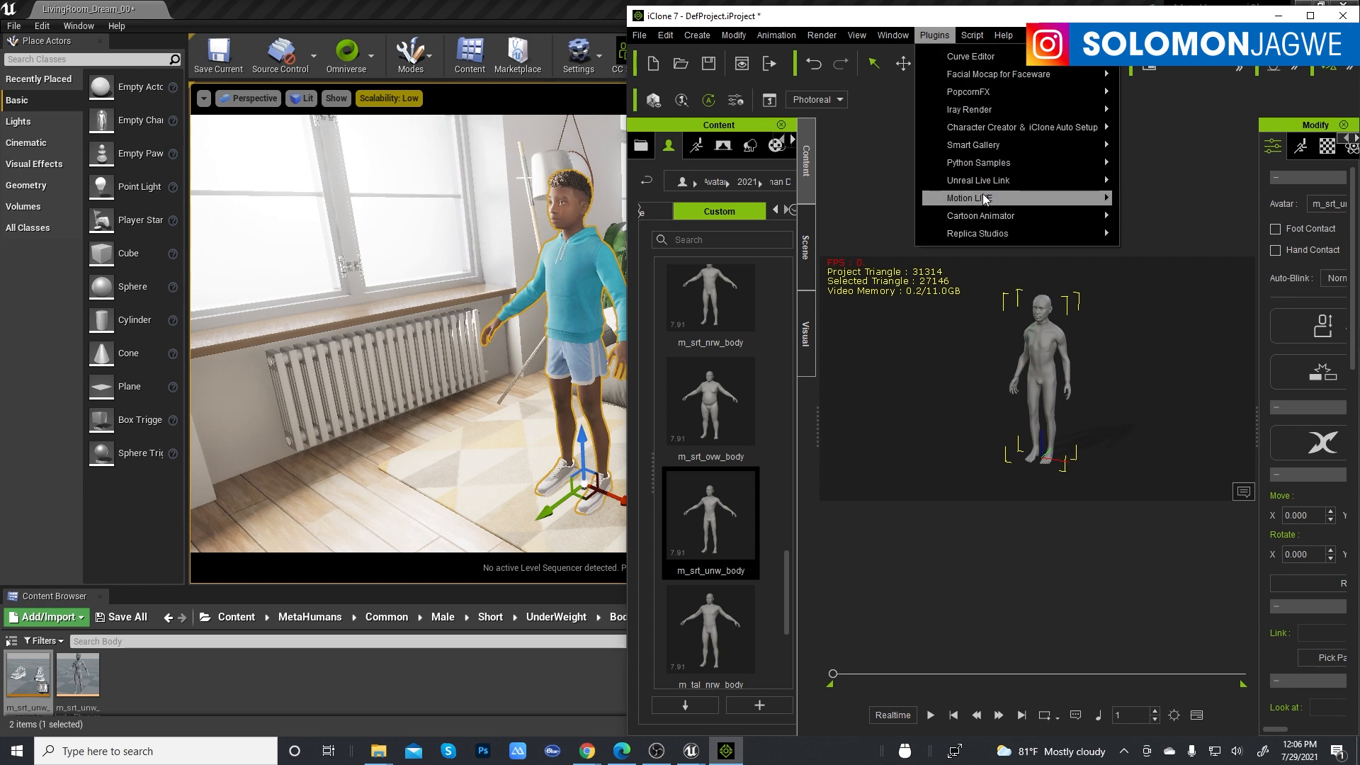
pyautogui.moveTo(988, 182)
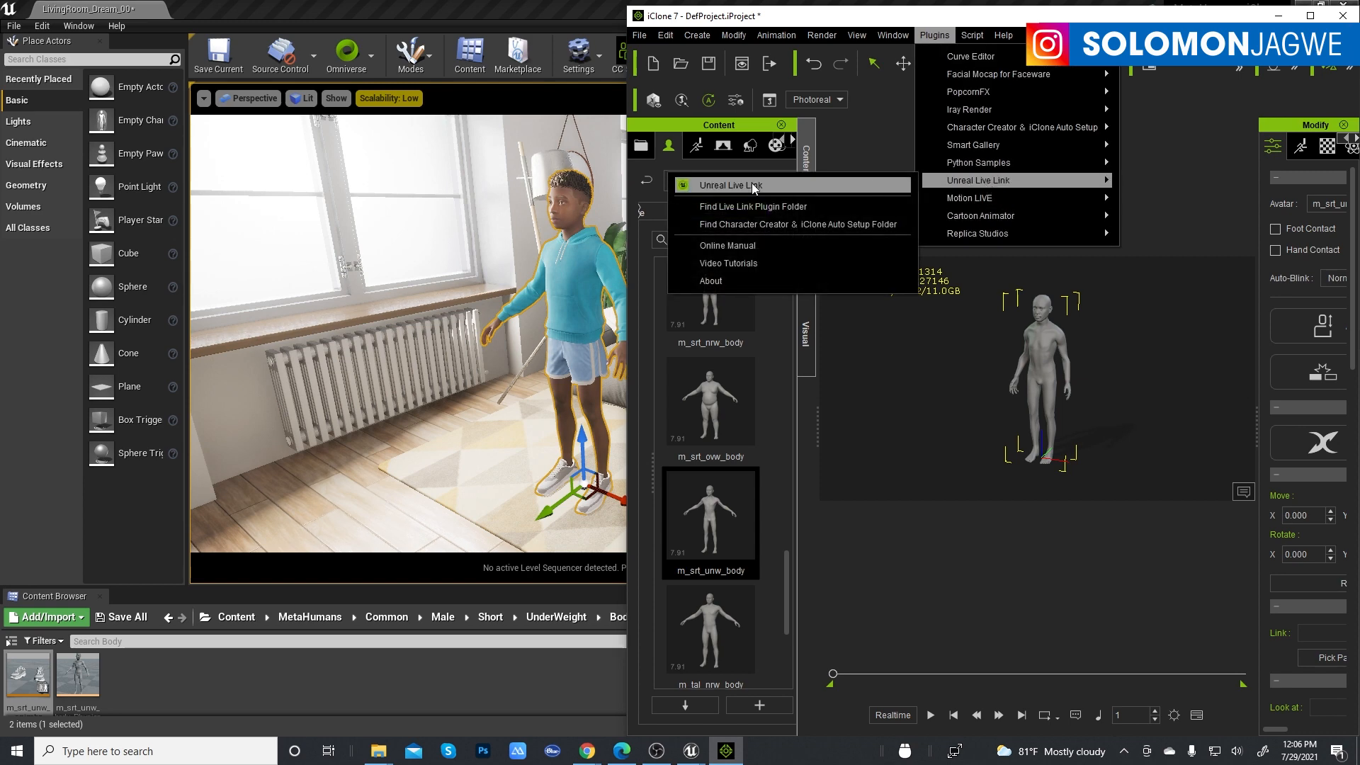
pyautogui.click(751, 183)
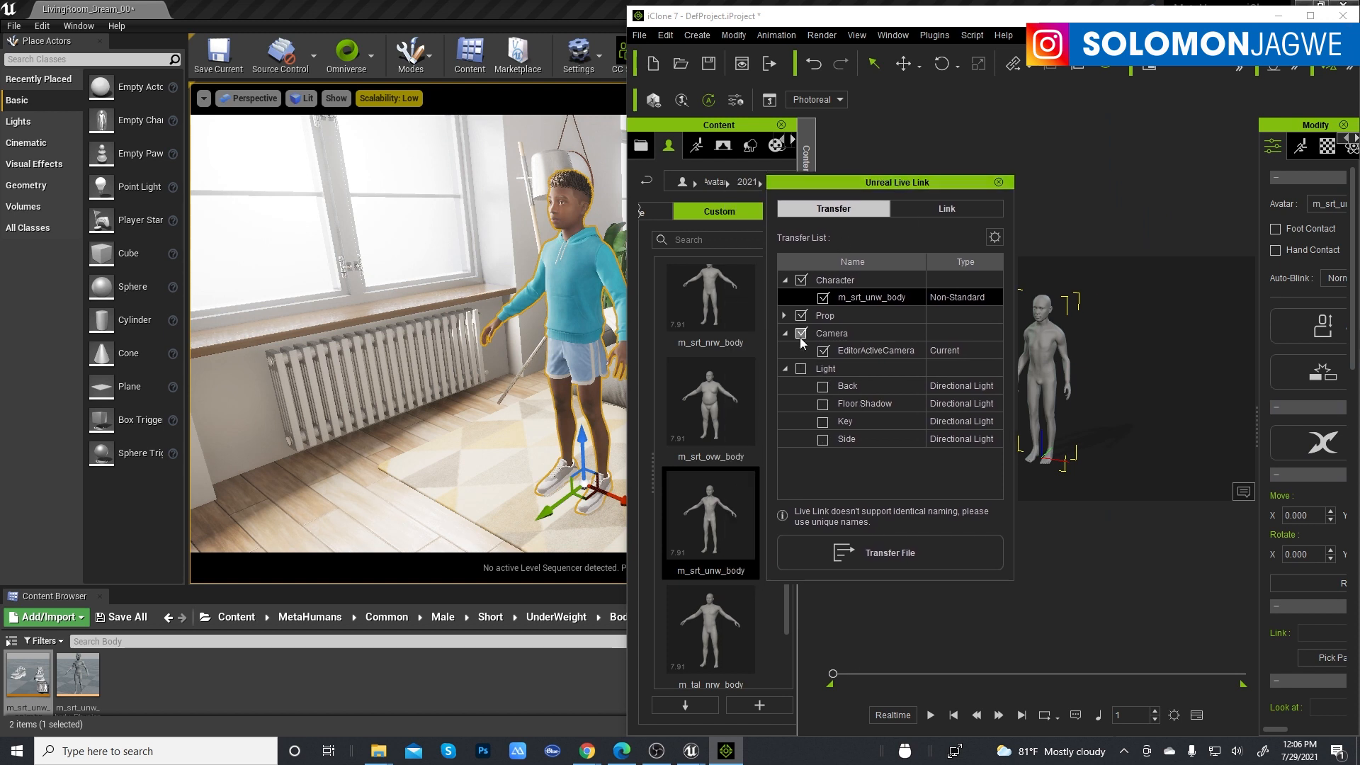
pyautogui.click(802, 316)
pyautogui.click(946, 209)
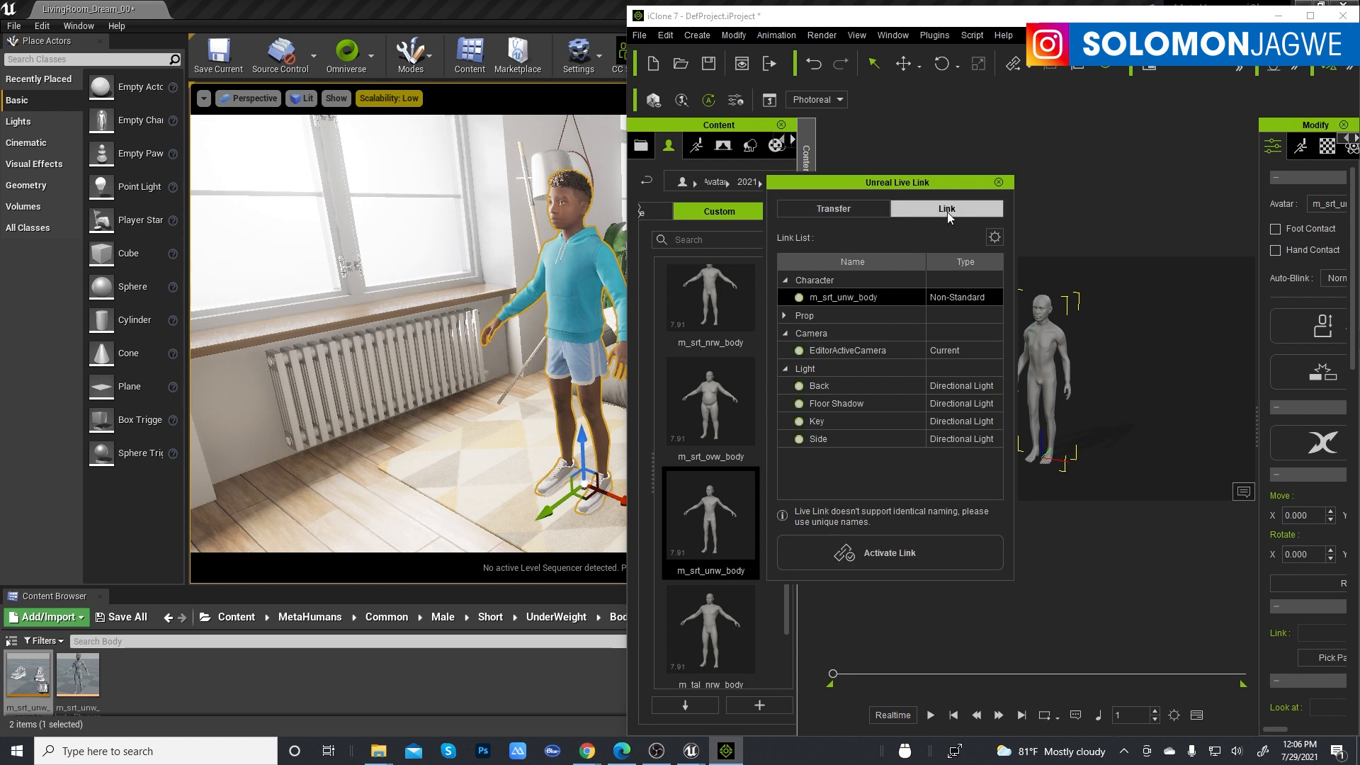
pyautogui.click(895, 559)
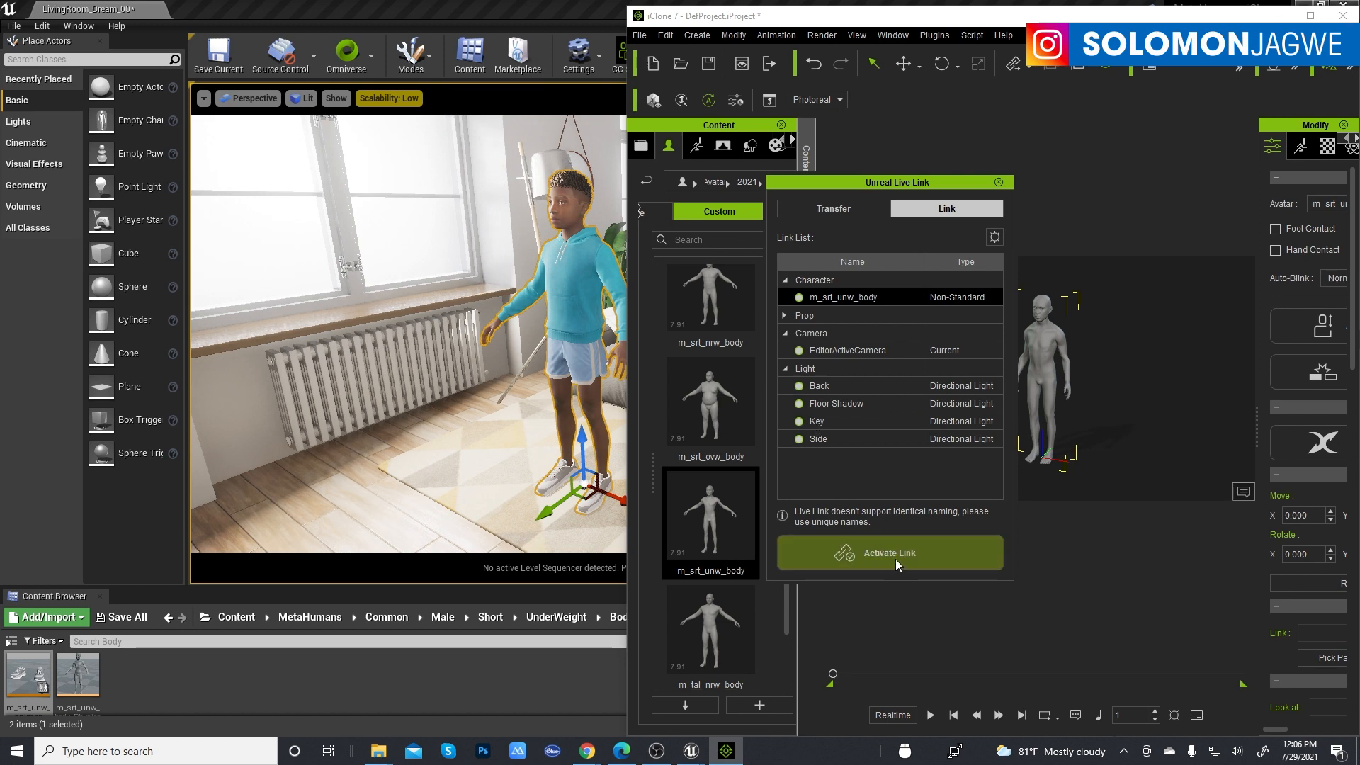
# Switch to Unreal Engine and add an iClone LiveLink source on port 54321 to Live Link.
pyautogui.click(508, 10)
pyautogui.moveTo(689, 755)
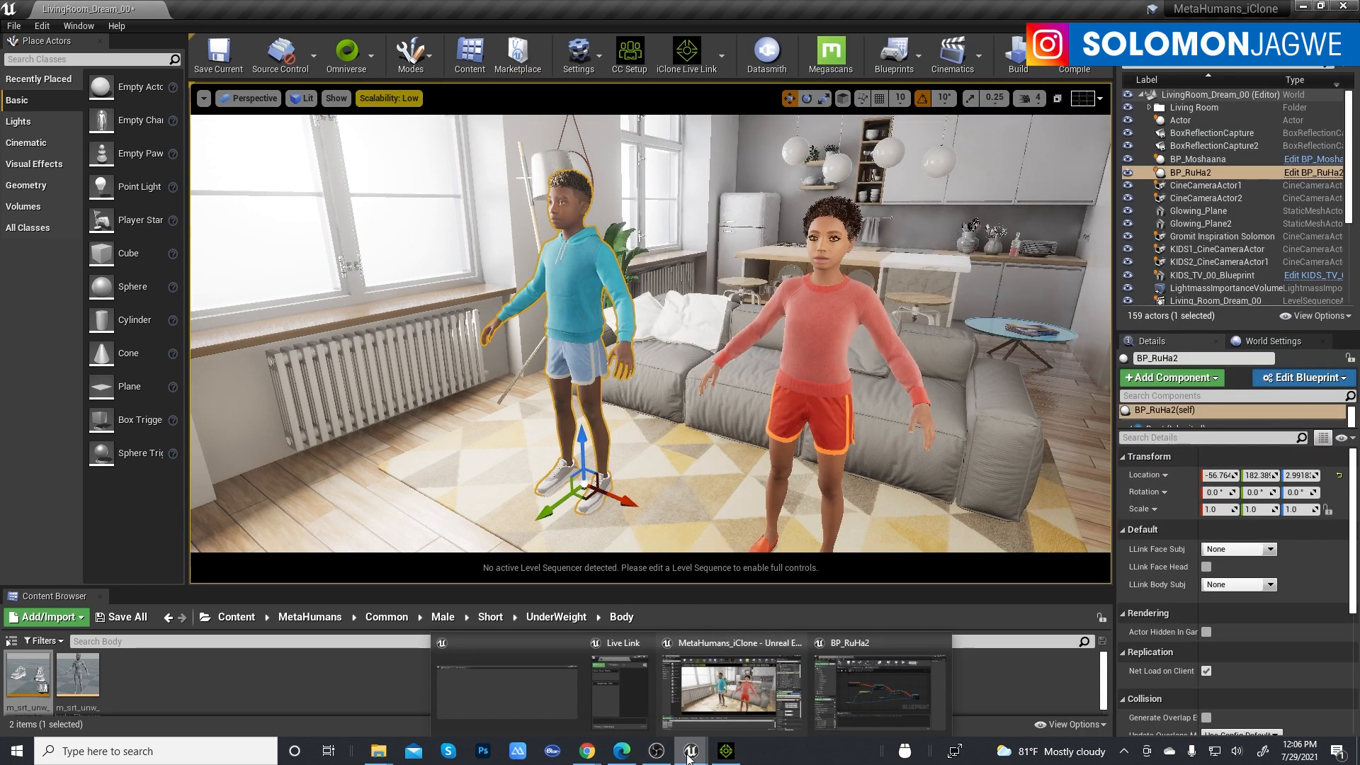
pyautogui.click(623, 641)
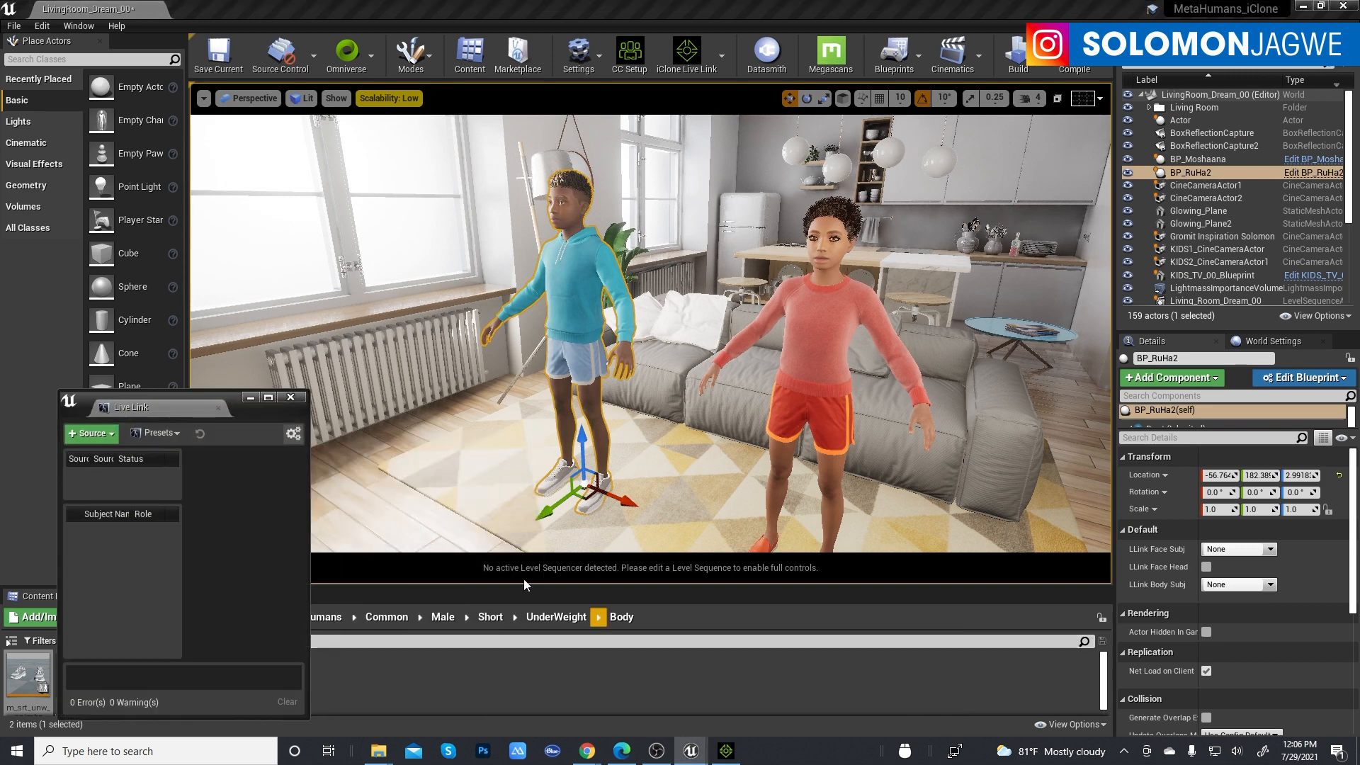
pyautogui.click(105, 437)
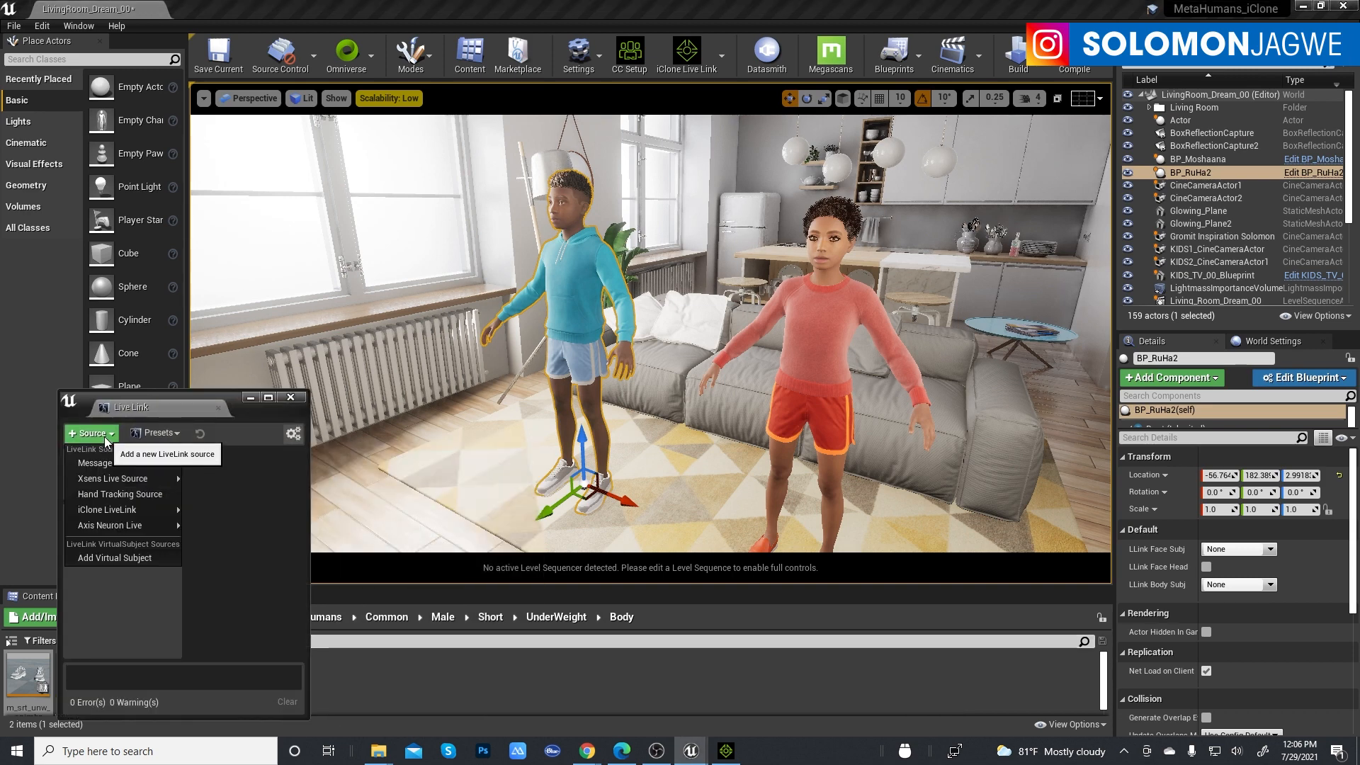
pyautogui.moveTo(125, 511)
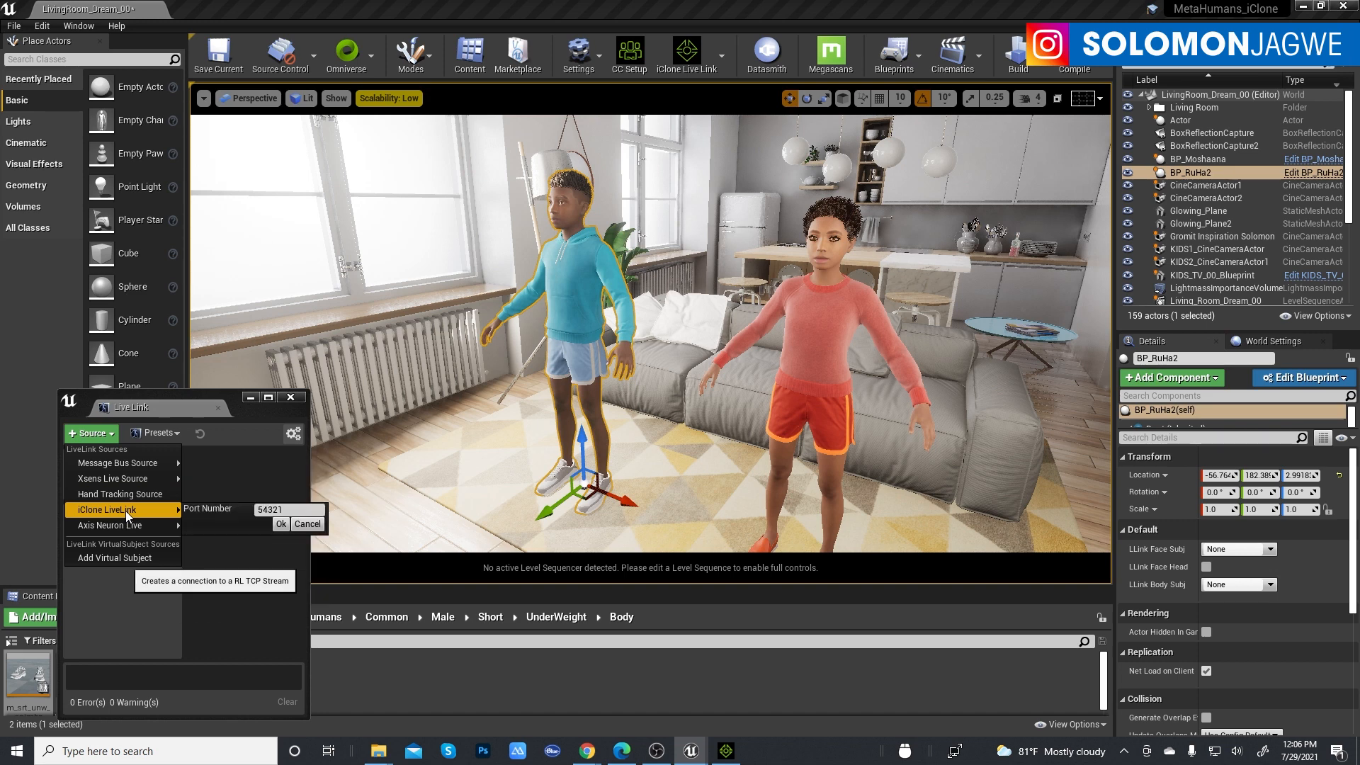
pyautogui.click(279, 524)
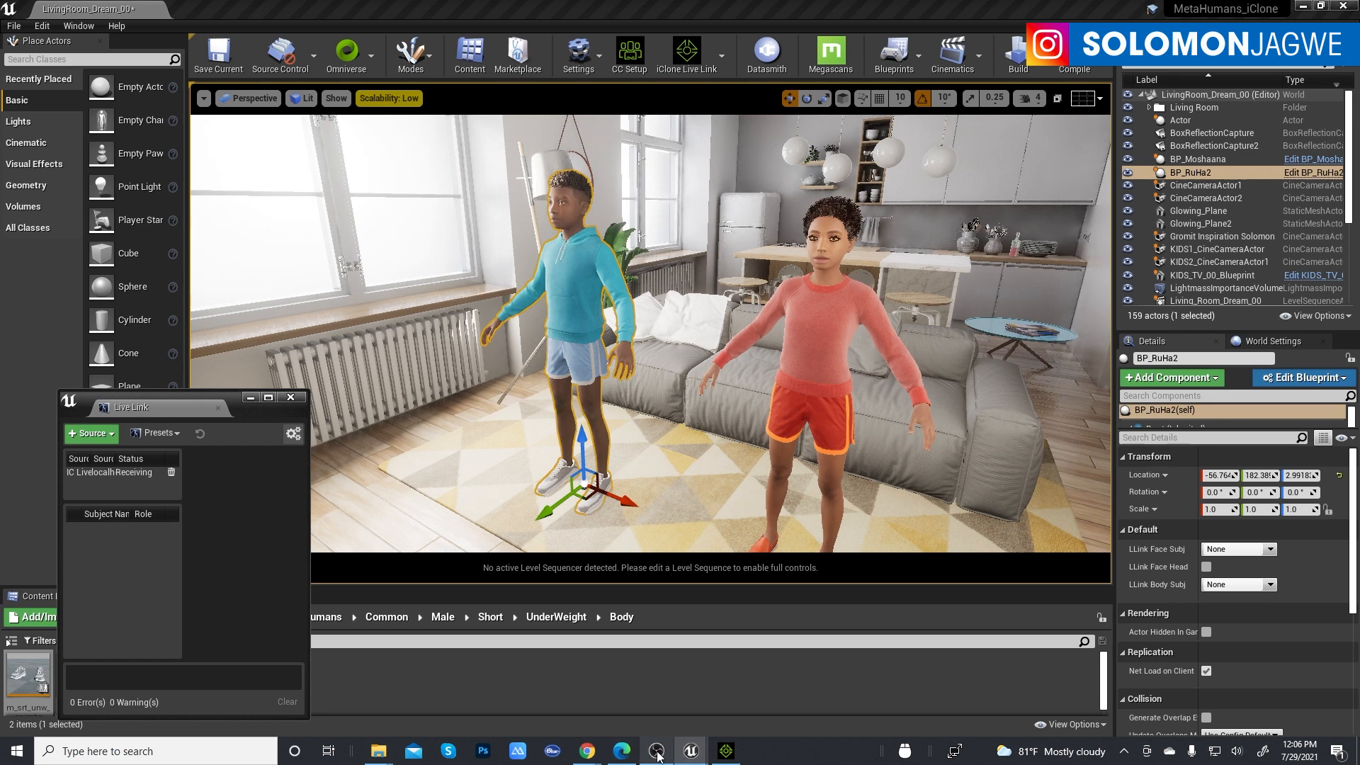
# Return to iClone, activate the Unreal link, and move the Unreal Live Link window clear of the viewport.
pyautogui.click(726, 751)
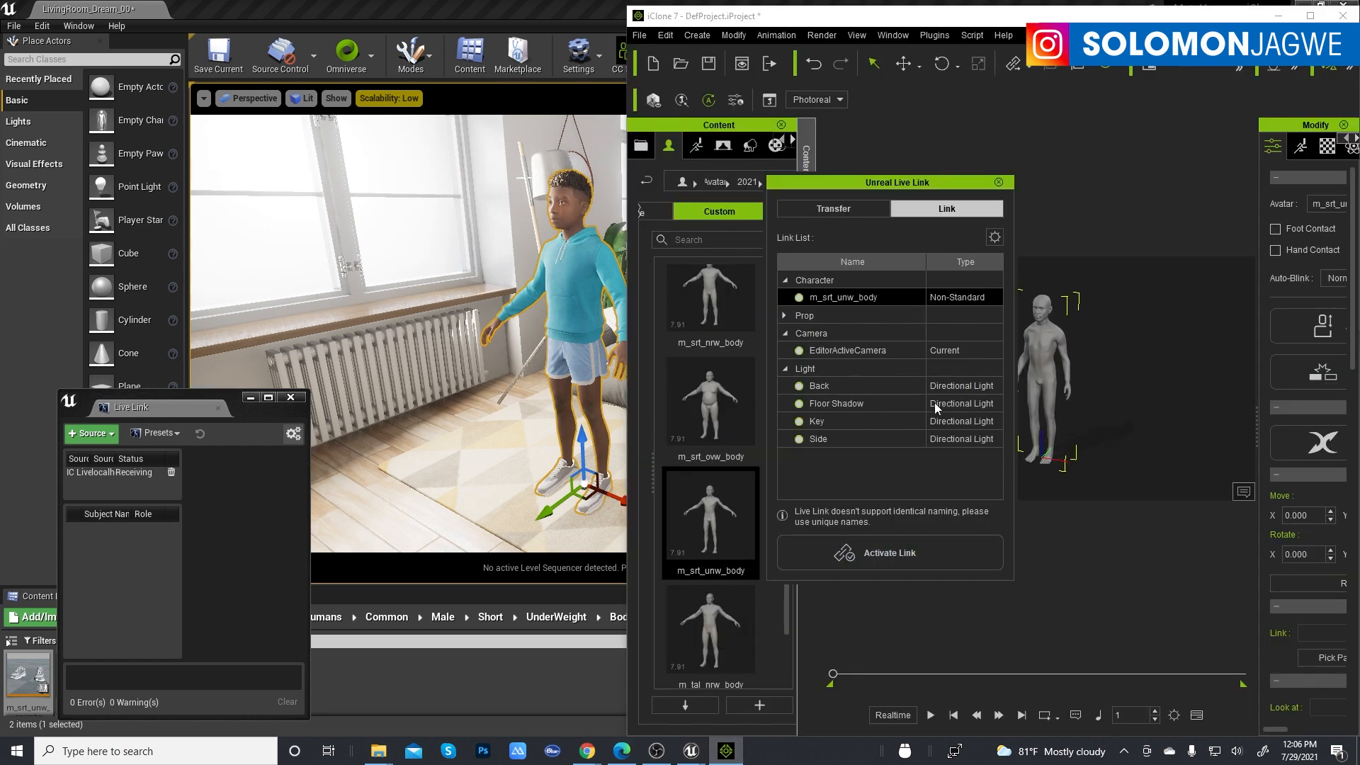
pyautogui.click(913, 556)
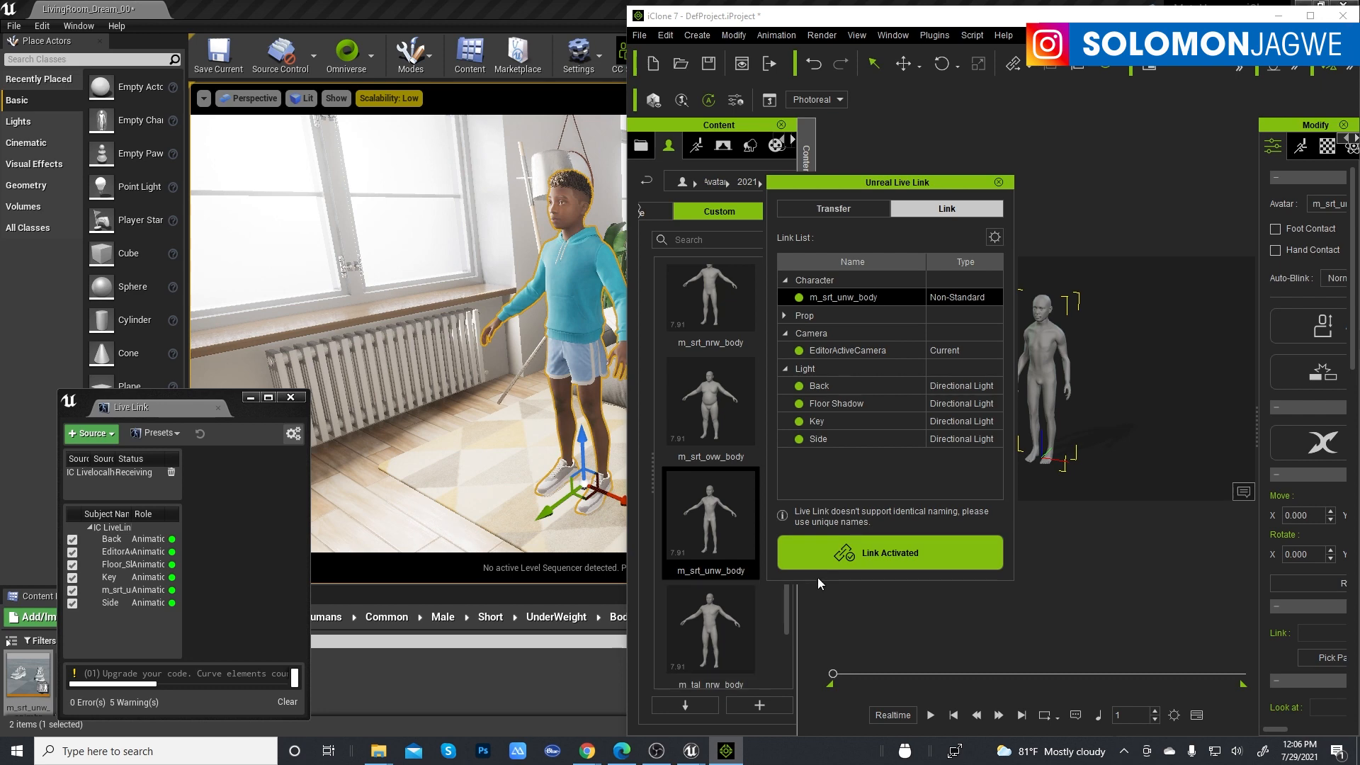
pyautogui.moveTo(912, 185); pyautogui.dragTo(522, 544)
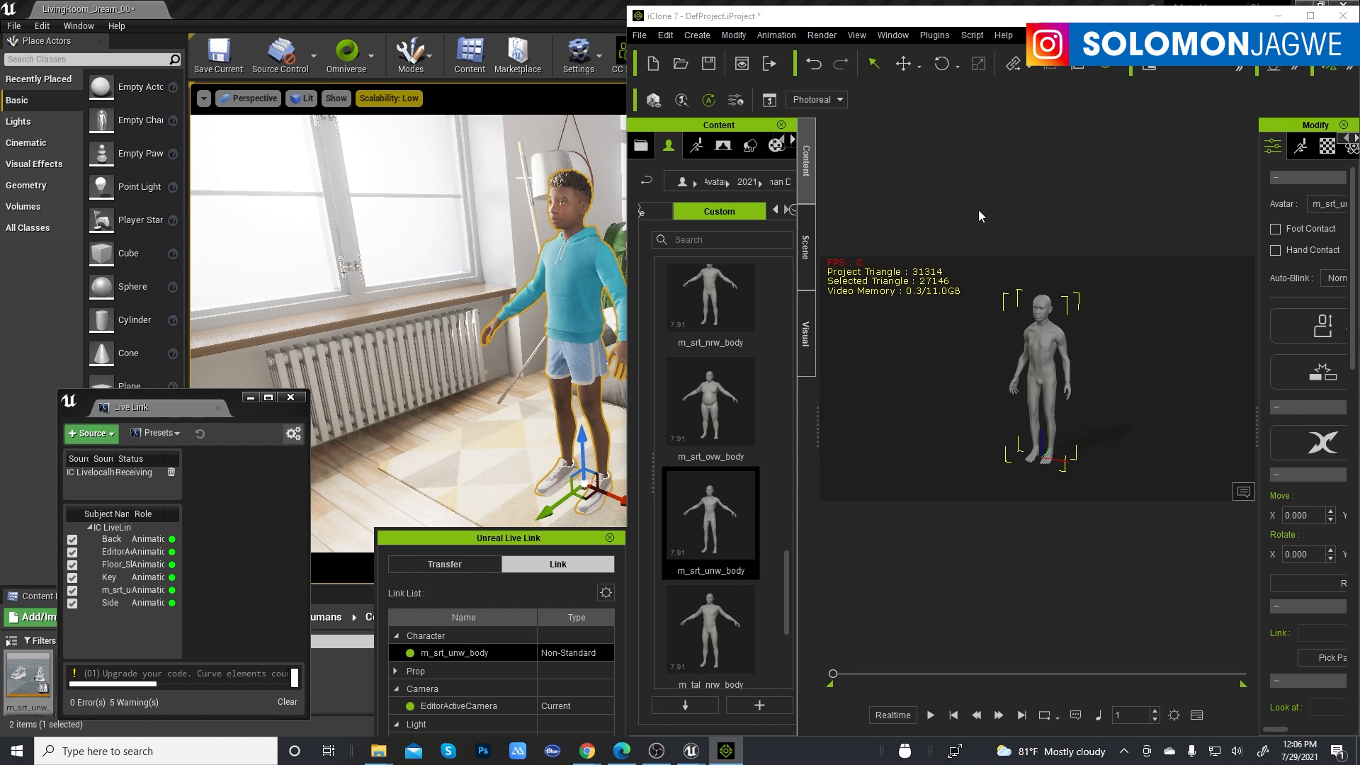
# Open the Street Dance Hip Hop pack from the Smart Gallery's Animation category.
pyautogui.click(930, 34)
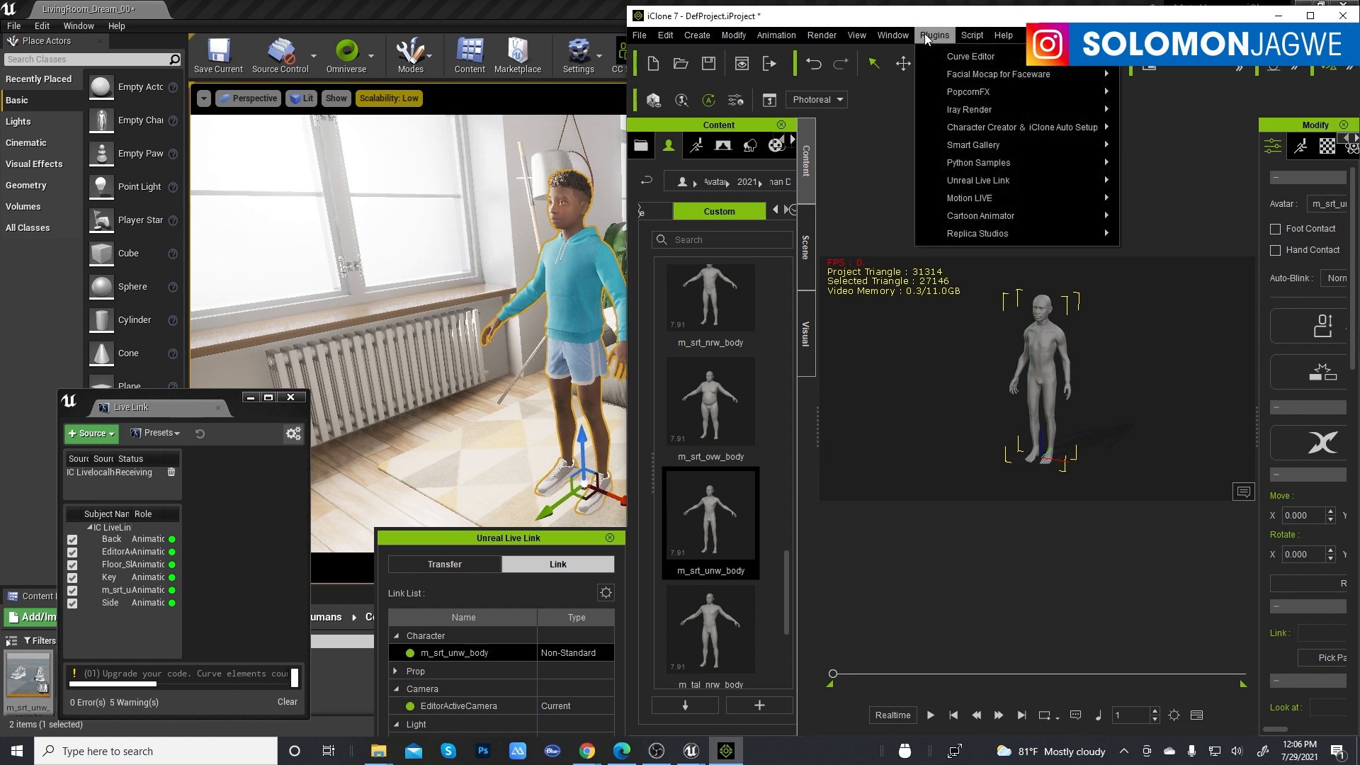
pyautogui.moveTo(984, 151)
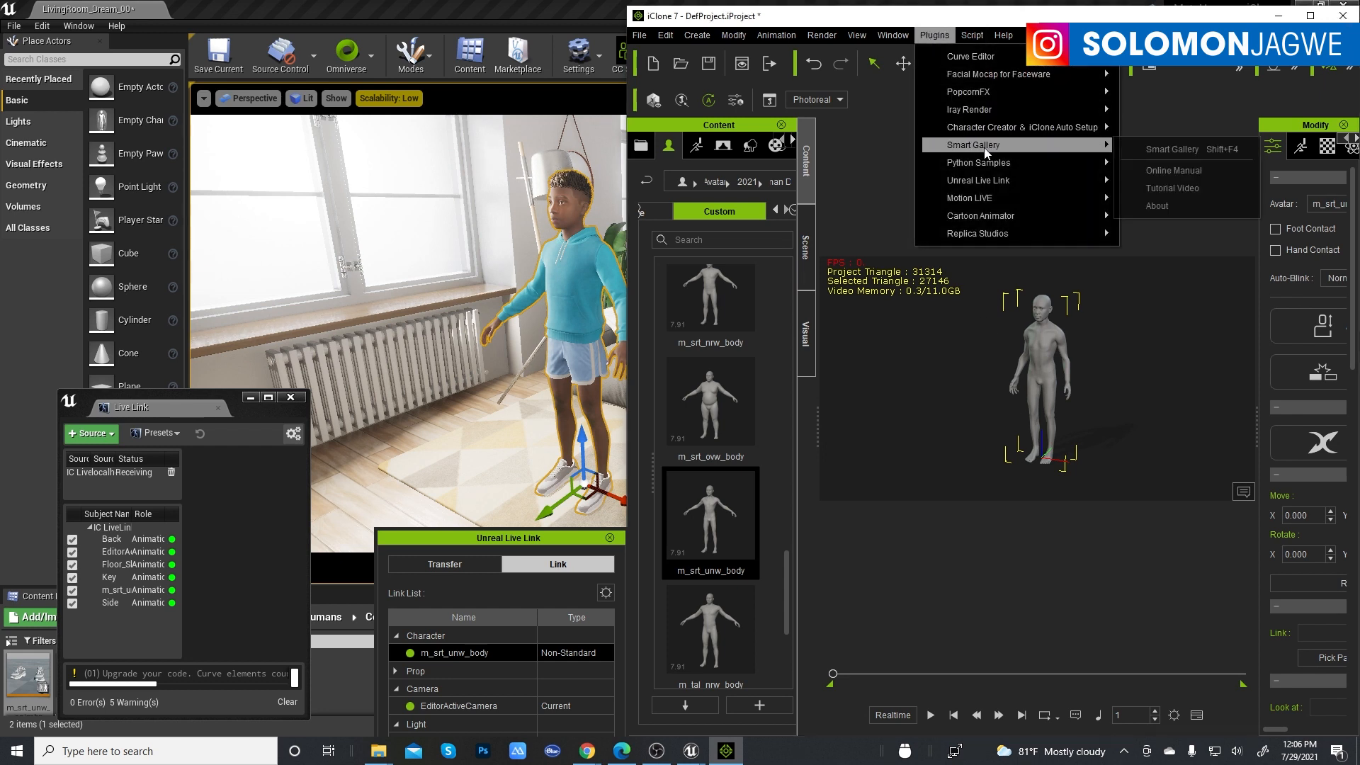
pyautogui.click(1170, 147)
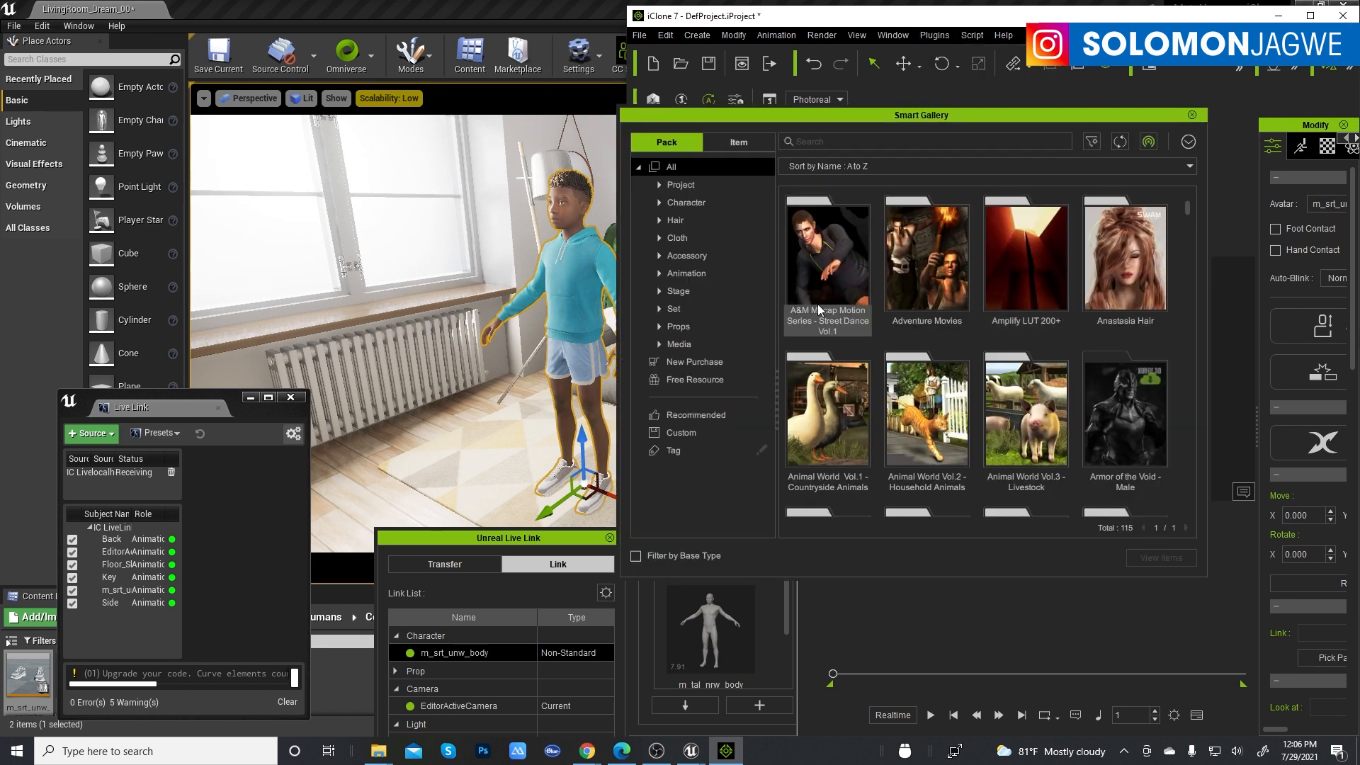
pyautogui.click(695, 272)
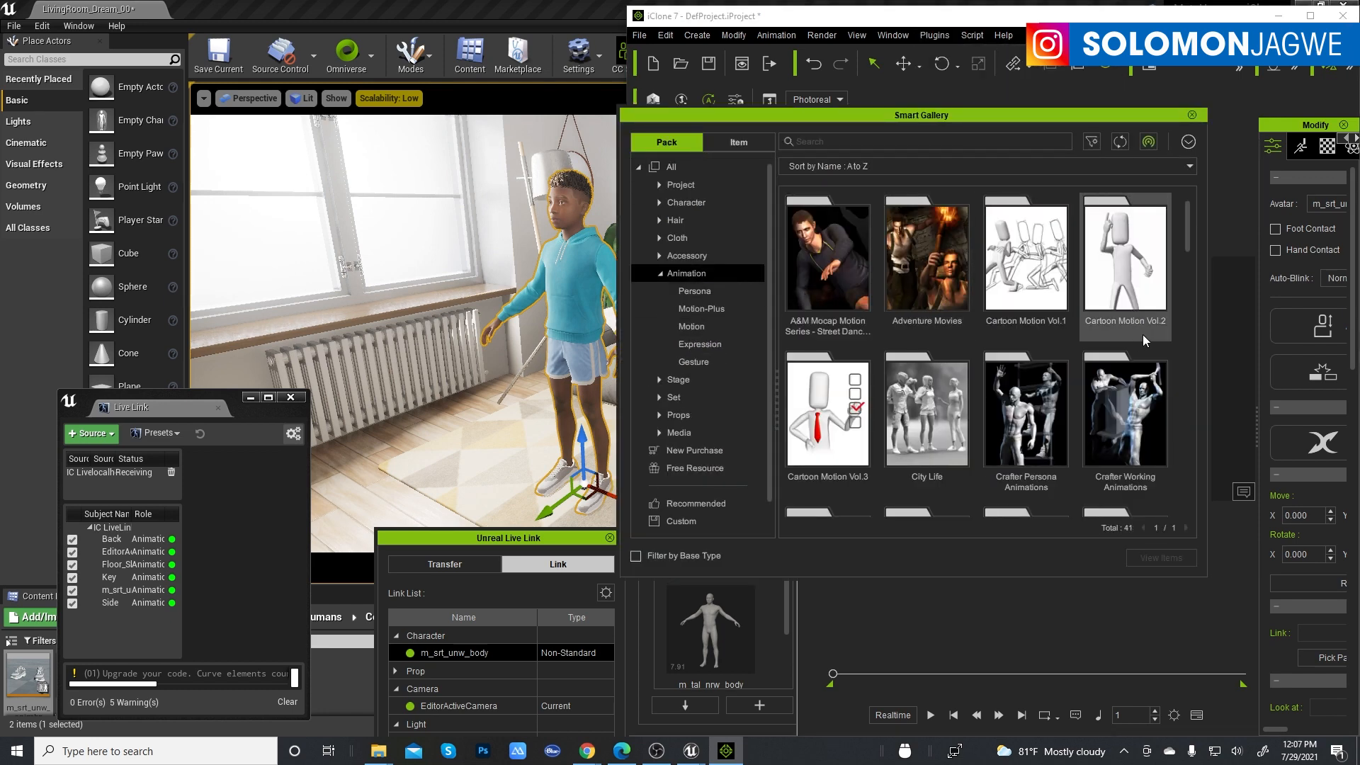
pyautogui.moveTo(1187, 240); pyautogui.dragTo(1189, 453)
pyautogui.doubleClick(1025, 376)
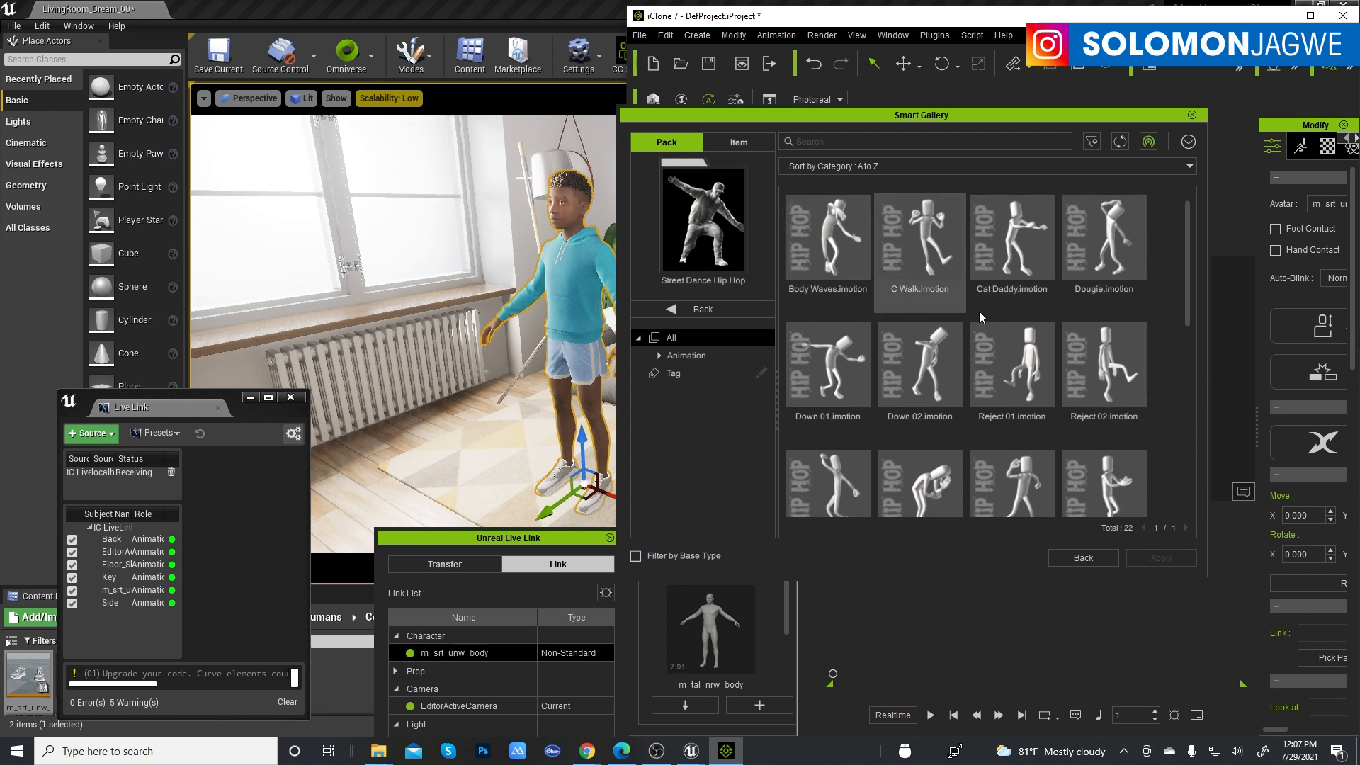
# Apply the Opening Move 01 motion to the avatar, move the gallery aside, and play the motion briefly.
pyautogui.moveTo(1188, 279); pyautogui.dragTo(1193, 432)
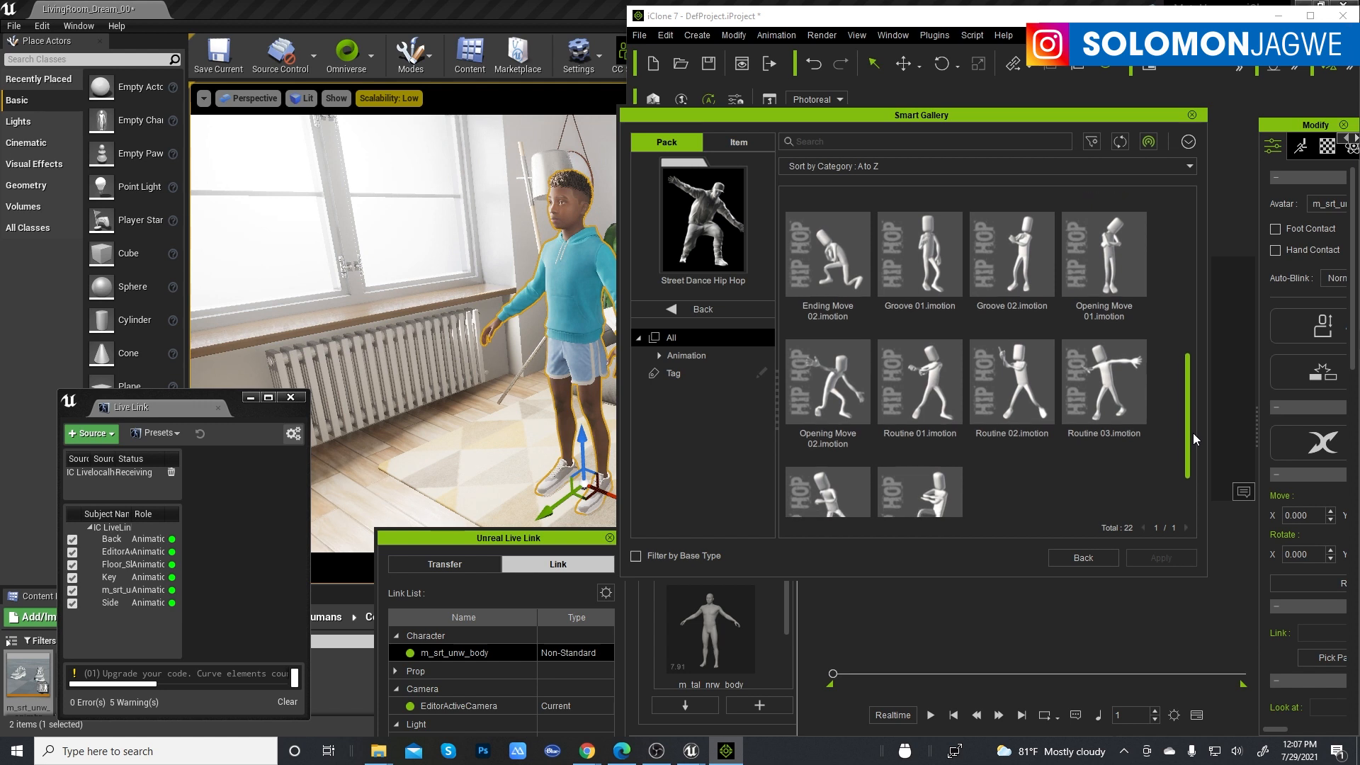
pyautogui.click(1112, 278)
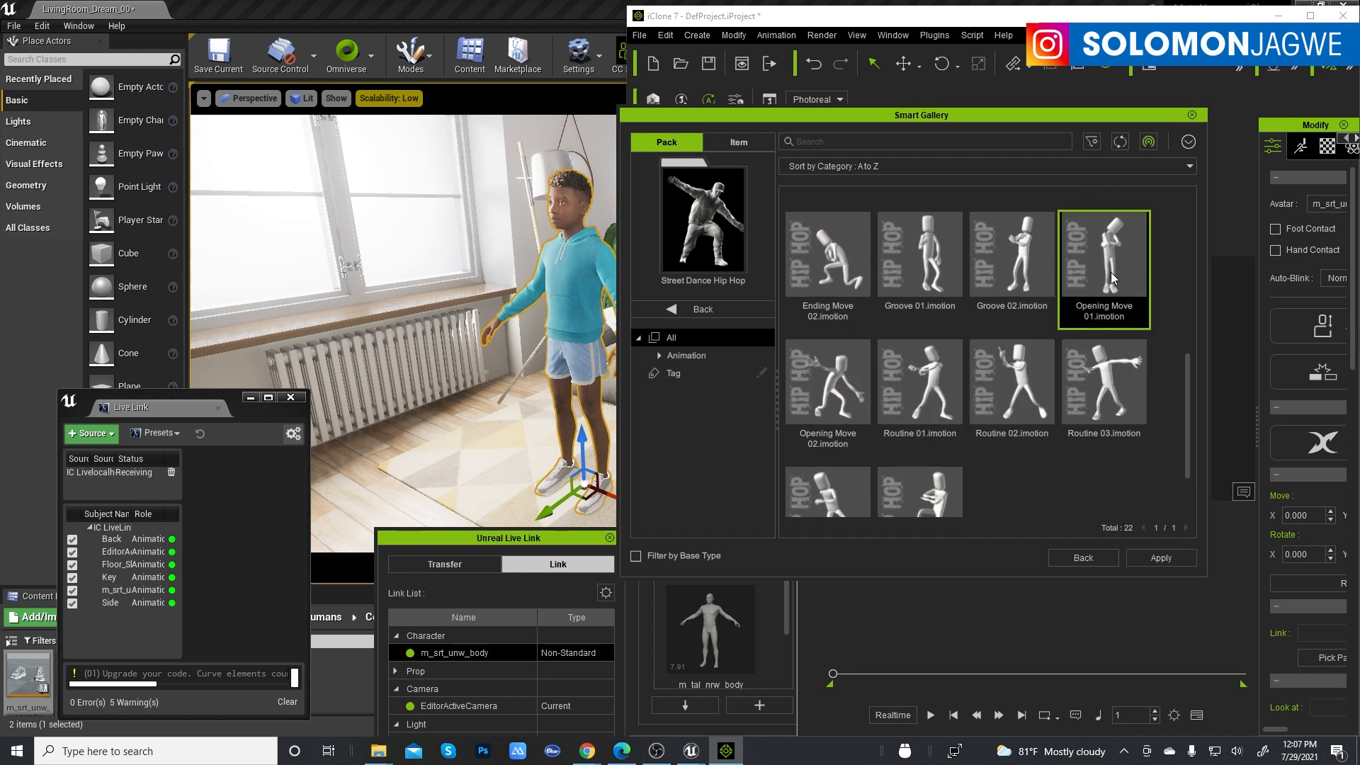
pyautogui.click(1162, 558)
pyautogui.moveTo(1002, 124); pyautogui.dragTo(957, 744)
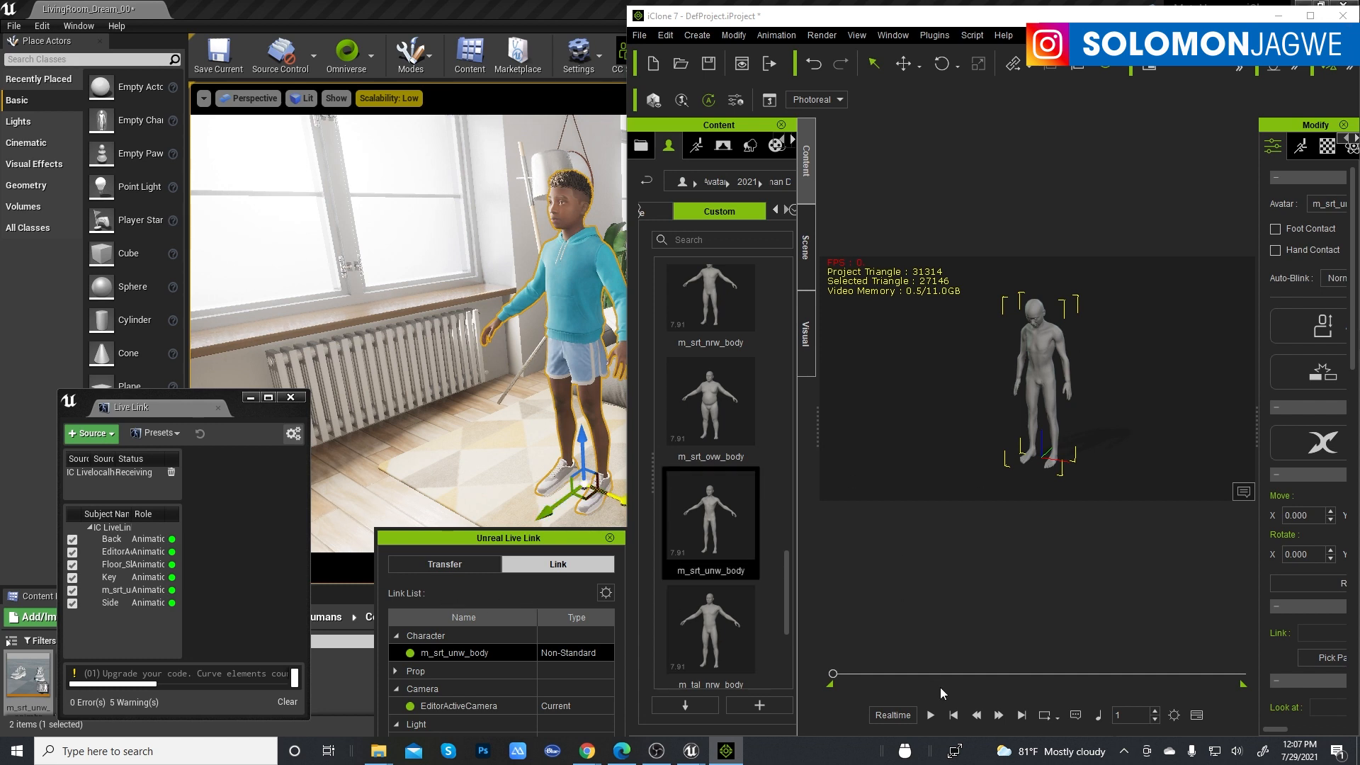
pyautogui.click(930, 716)
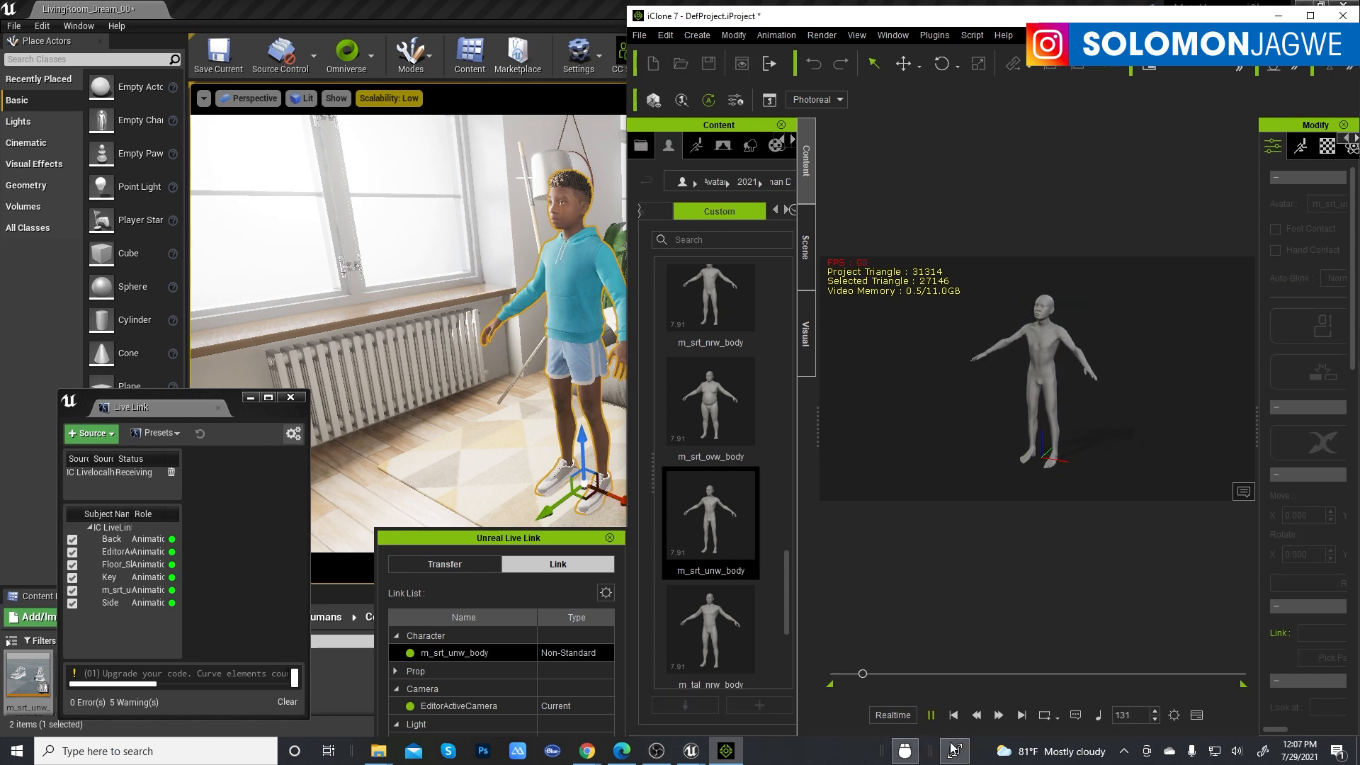
pyautogui.click(931, 716)
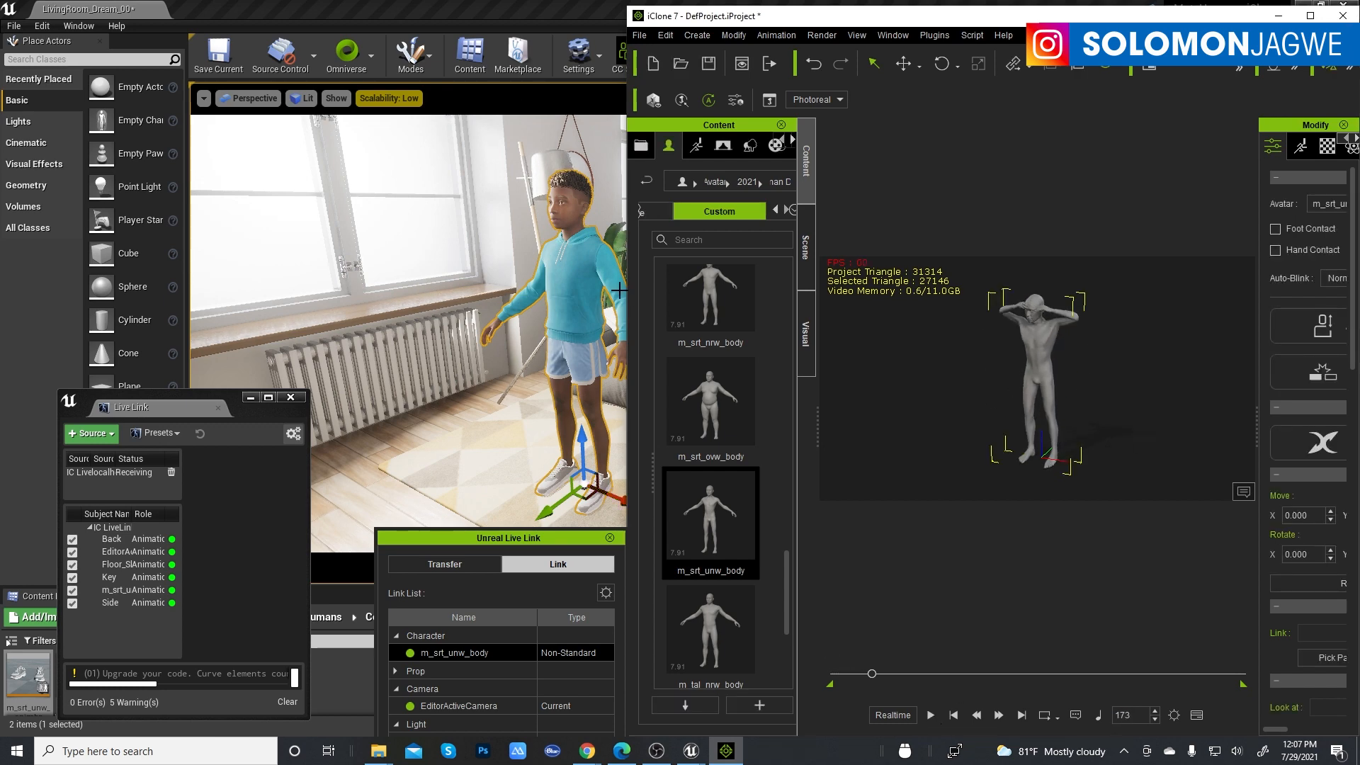
# Switch to Unreal Engine and set BP_RuHa2's Live Link body subject to m_srt_unw_body.
pyautogui.click(527, 13)
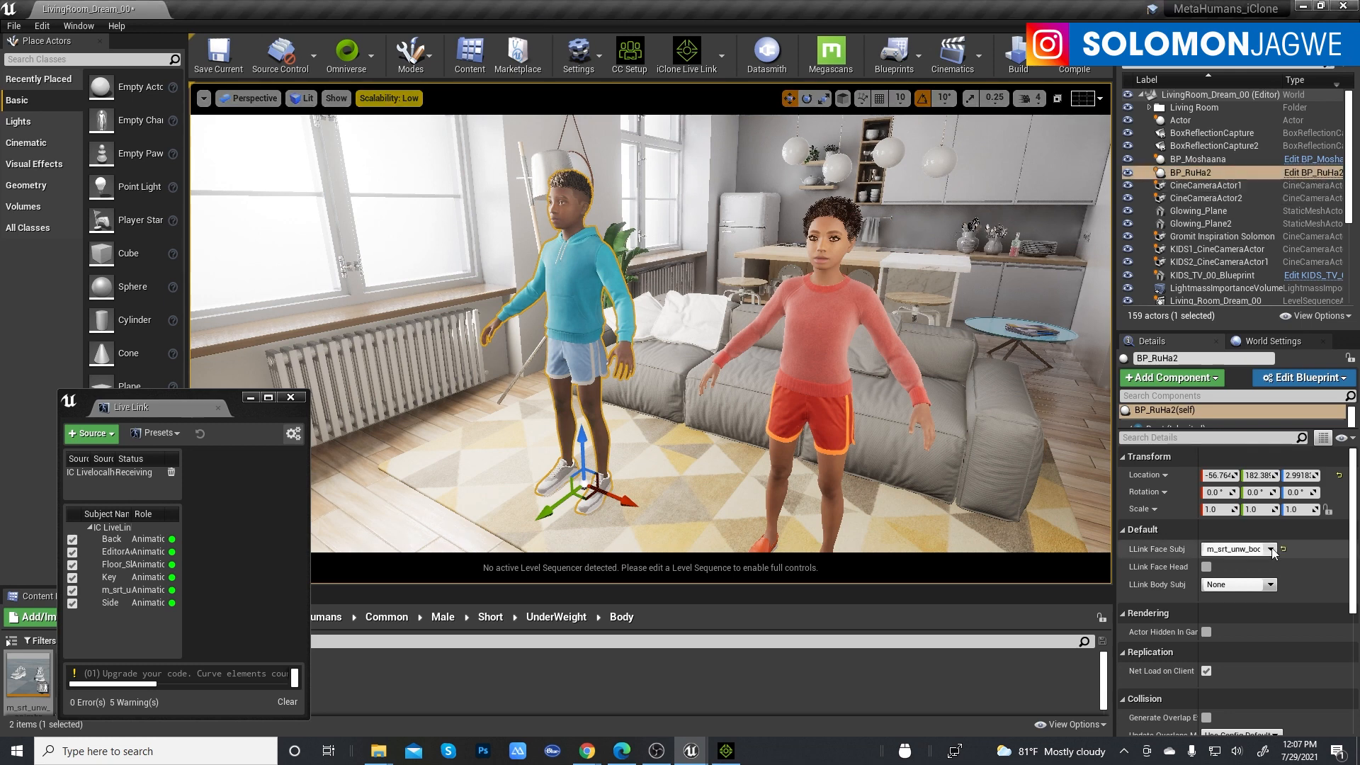
pyautogui.click(1269, 584)
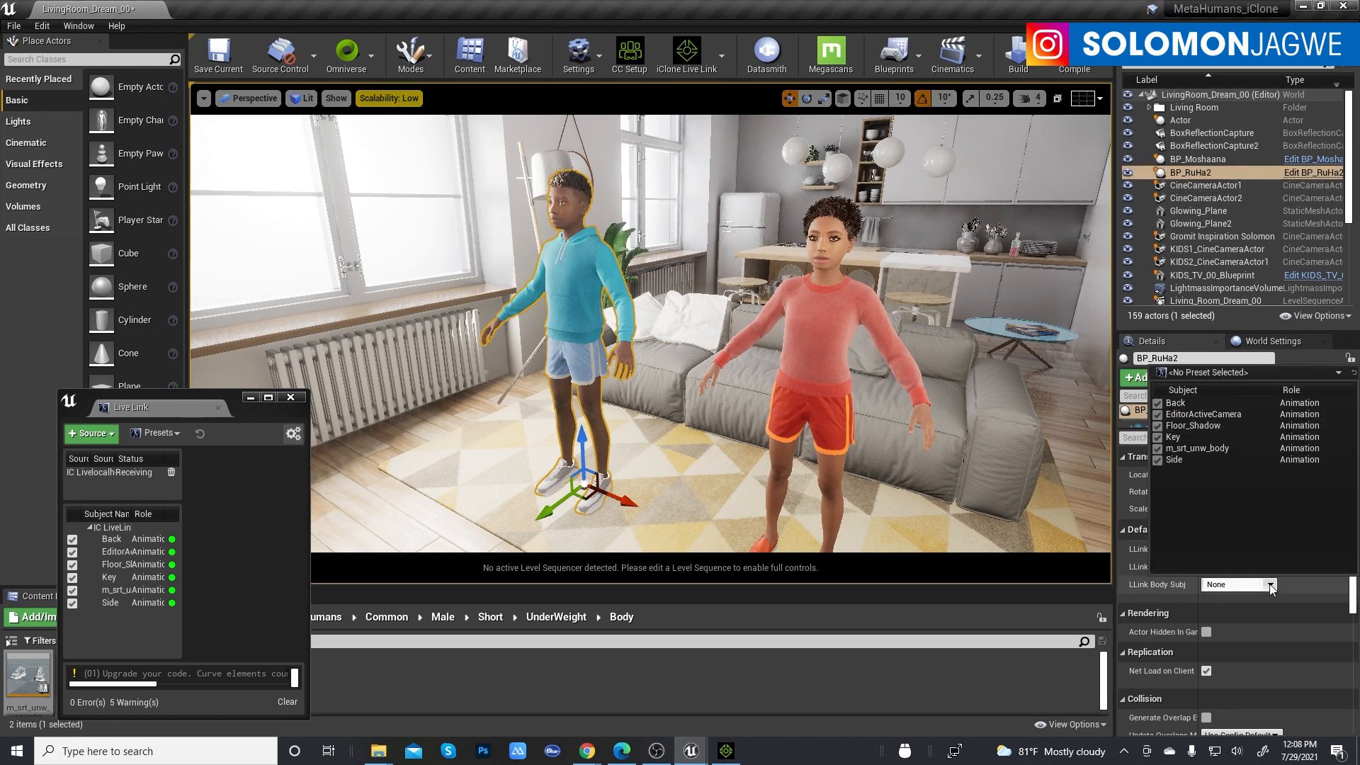
pyautogui.click(1199, 448)
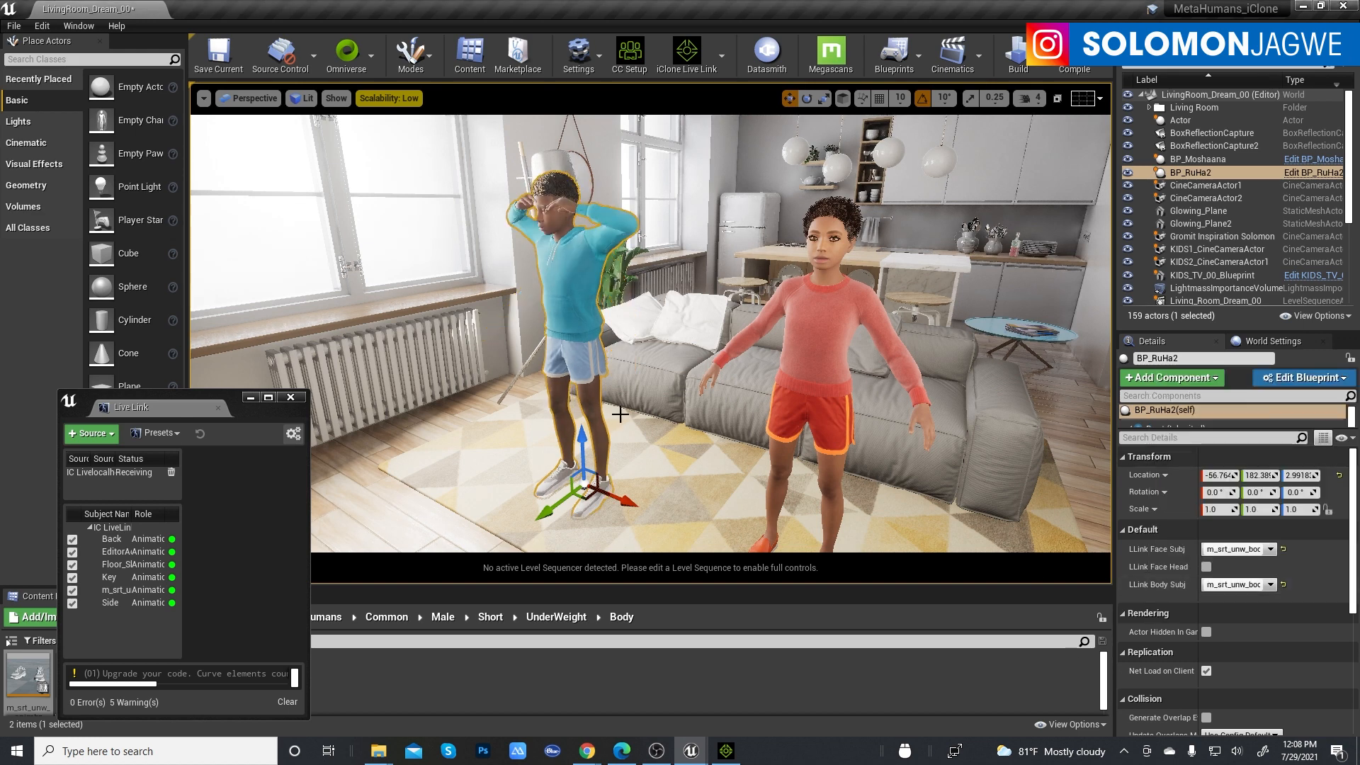
# Play the motion from iClone, check BP_RuHa2's movement in Unreal Engine, and rewind the motion to its first frame.
pyautogui.click(725, 750)
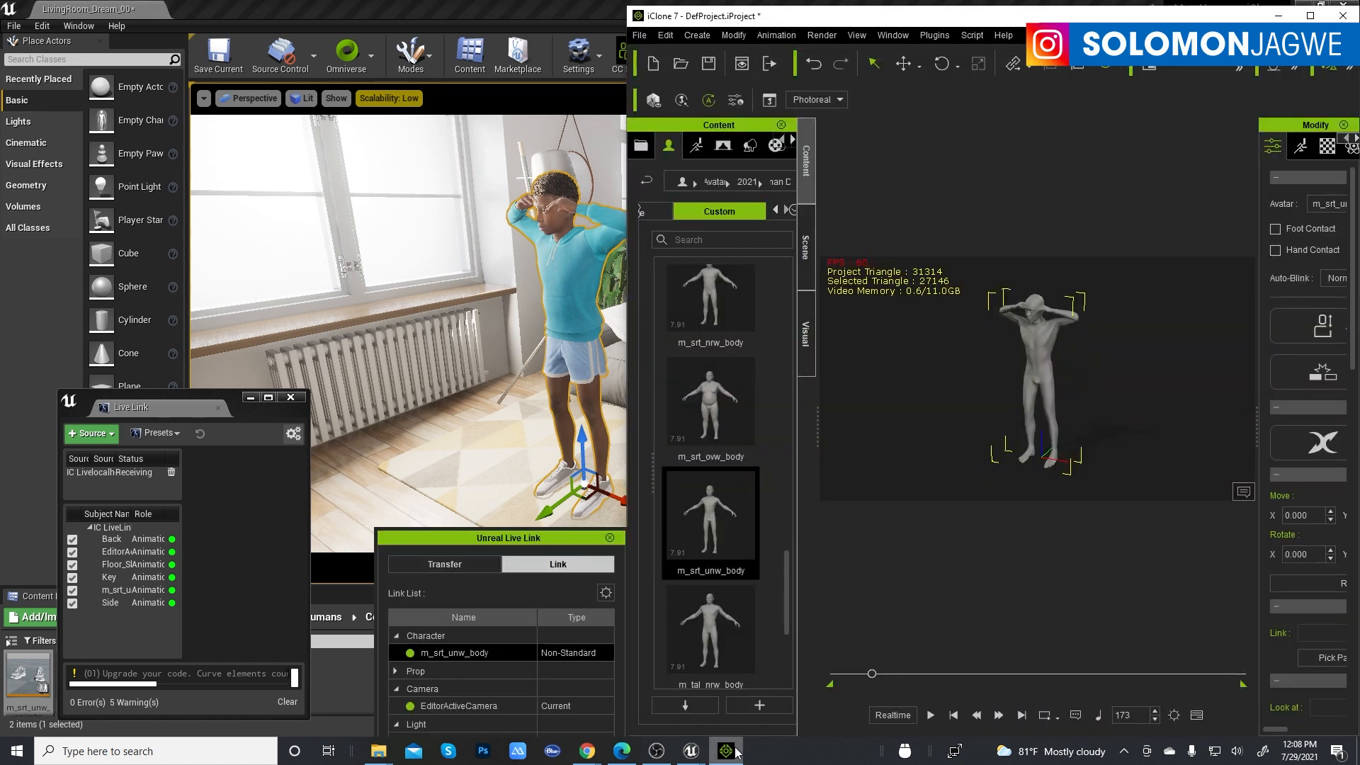
pyautogui.click(930, 716)
pyautogui.click(931, 715)
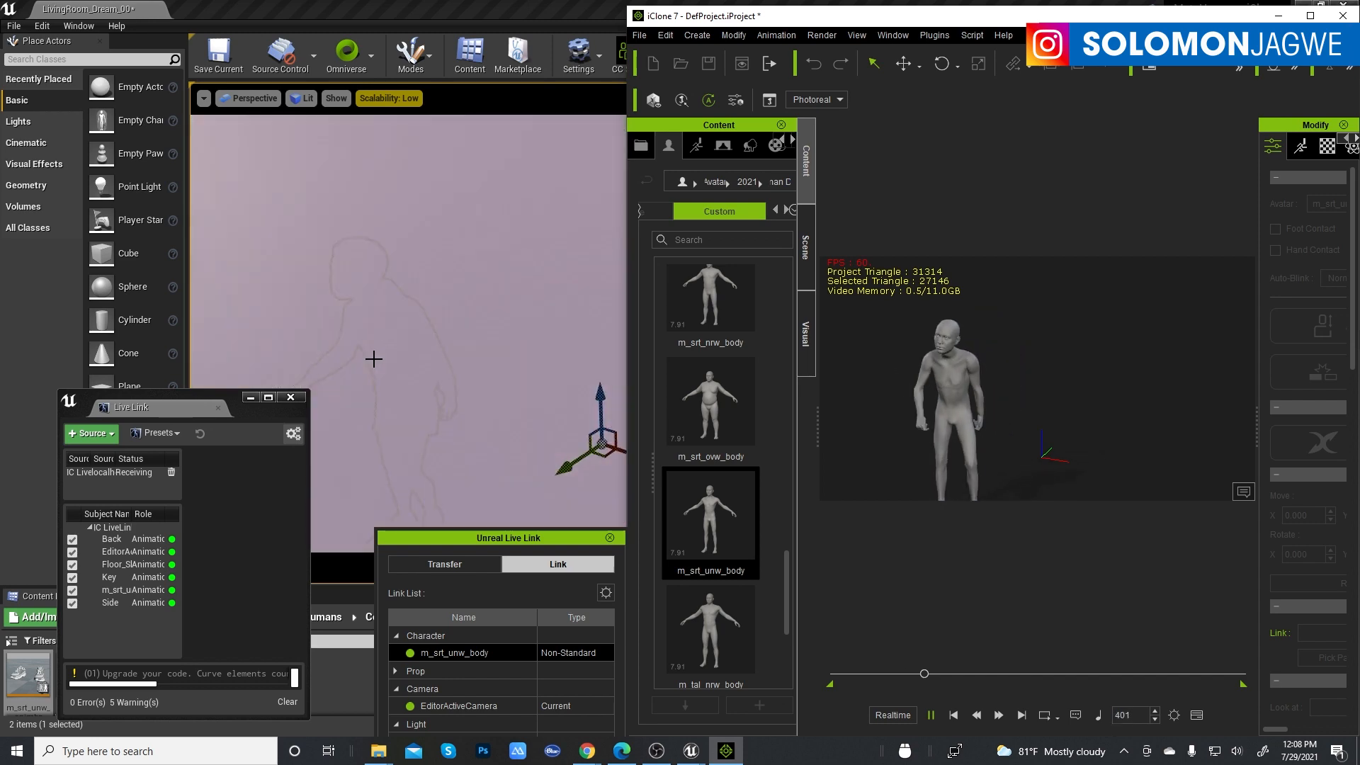
pyautogui.click(525, 356)
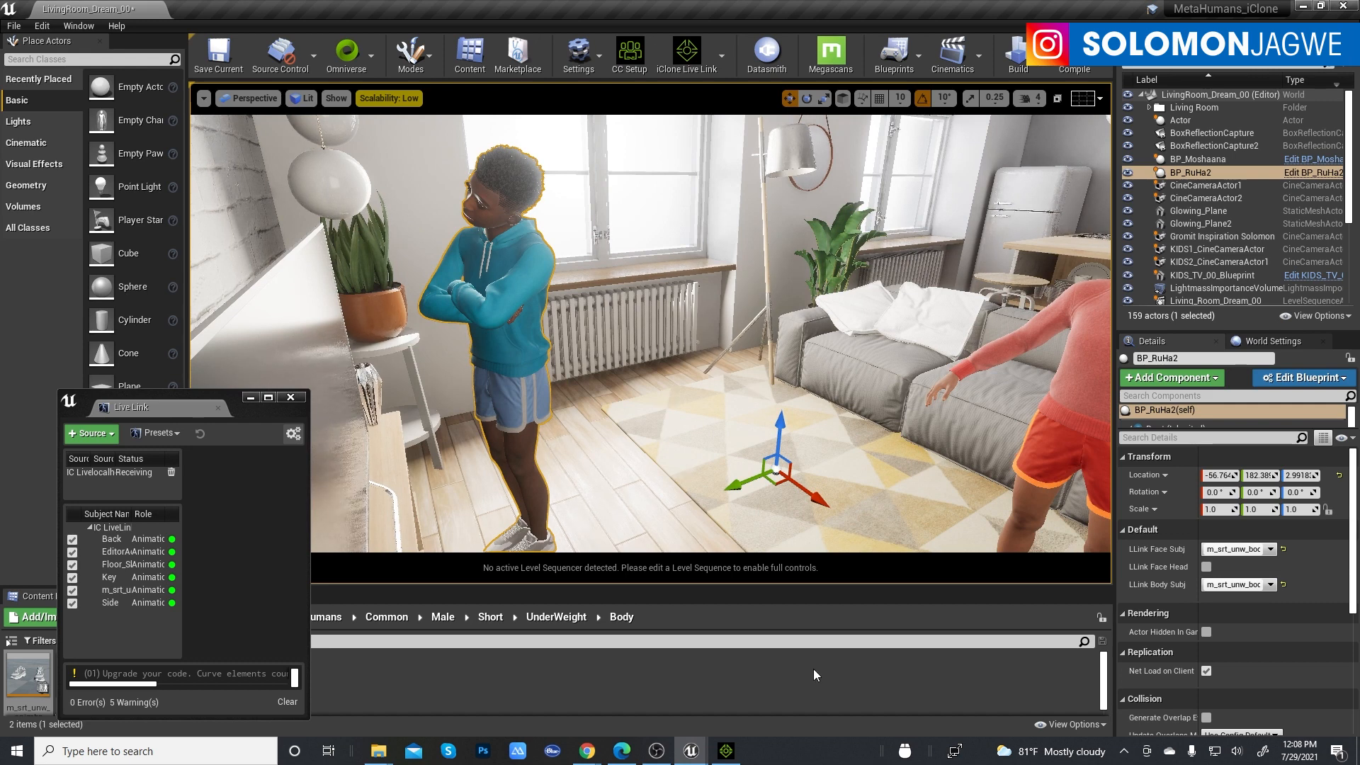
pyautogui.click(729, 754)
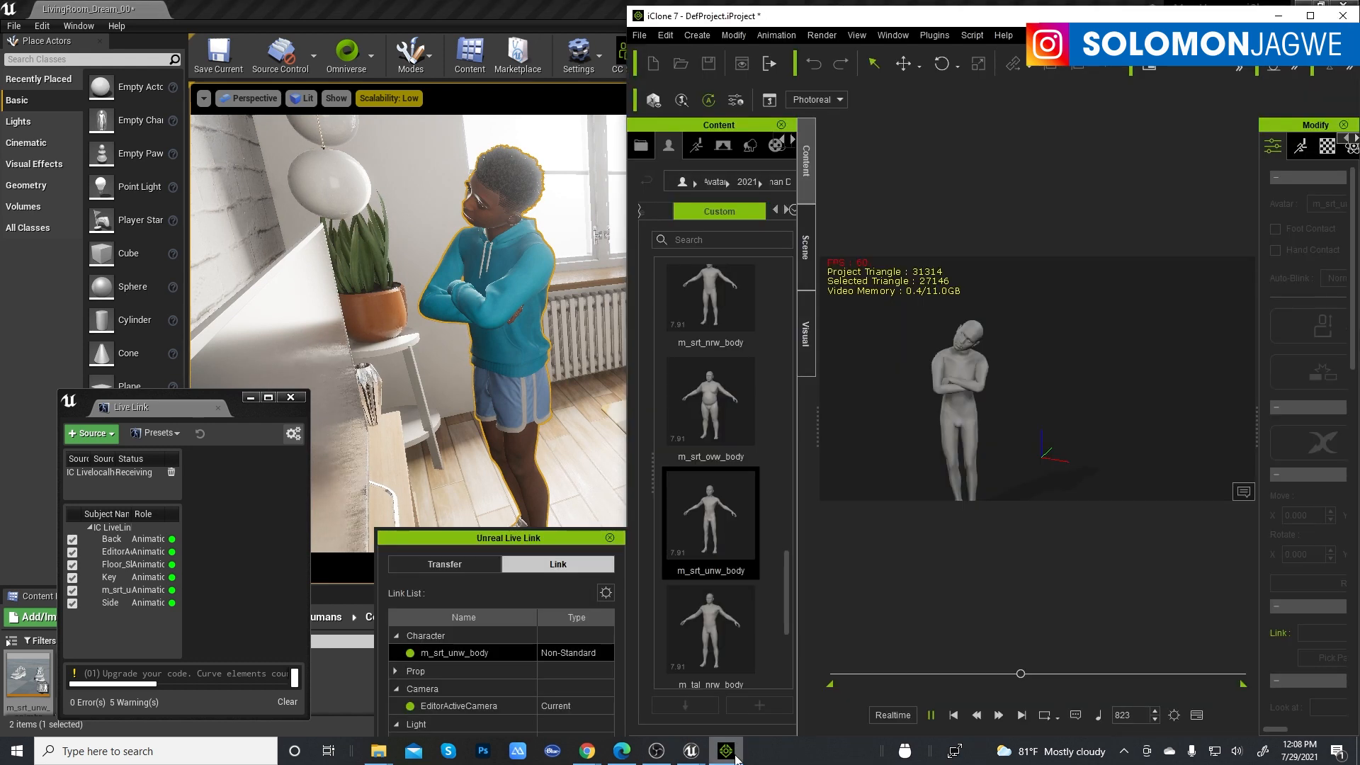
pyautogui.click(954, 715)
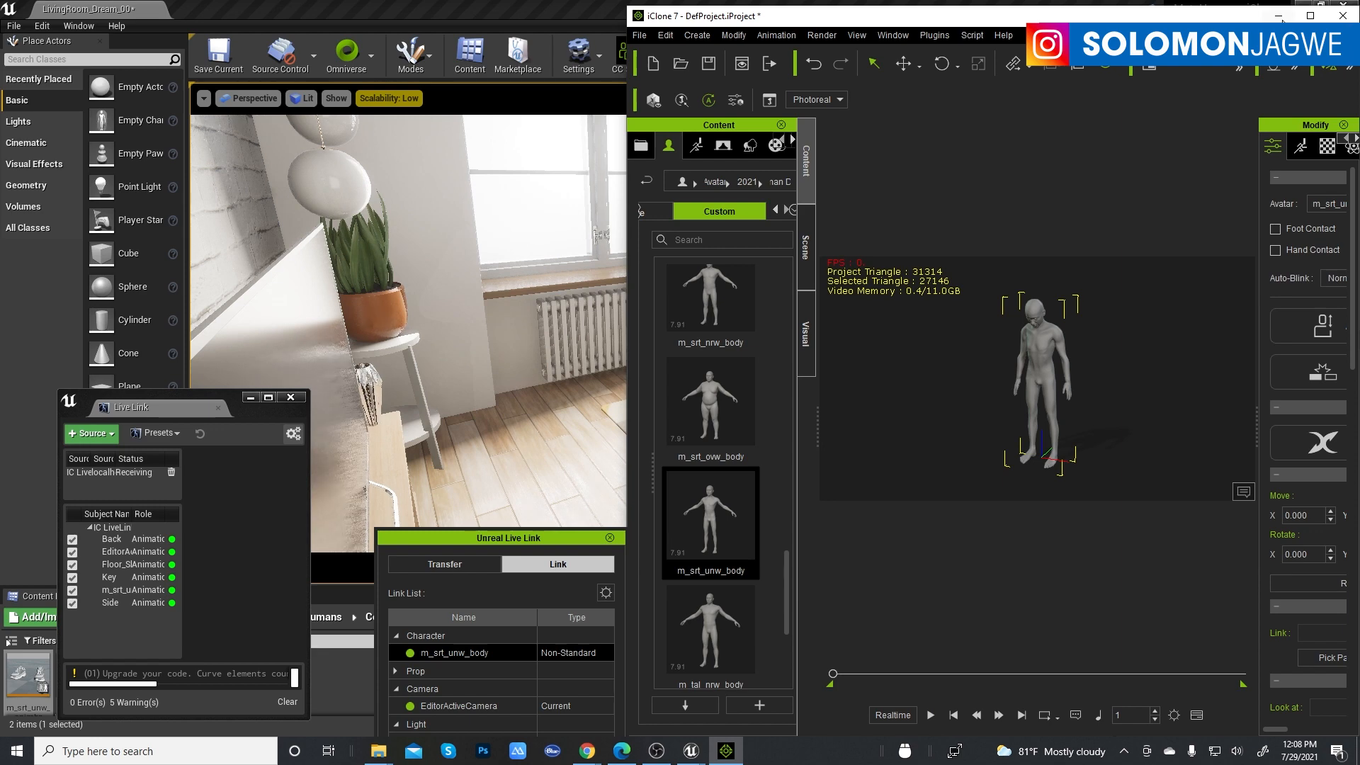
# In Unreal Engine, show the viewport icons, place an Empty Actor at BP_RuHa2's feet, and move it to about Y 183.
pyautogui.click(1280, 17)
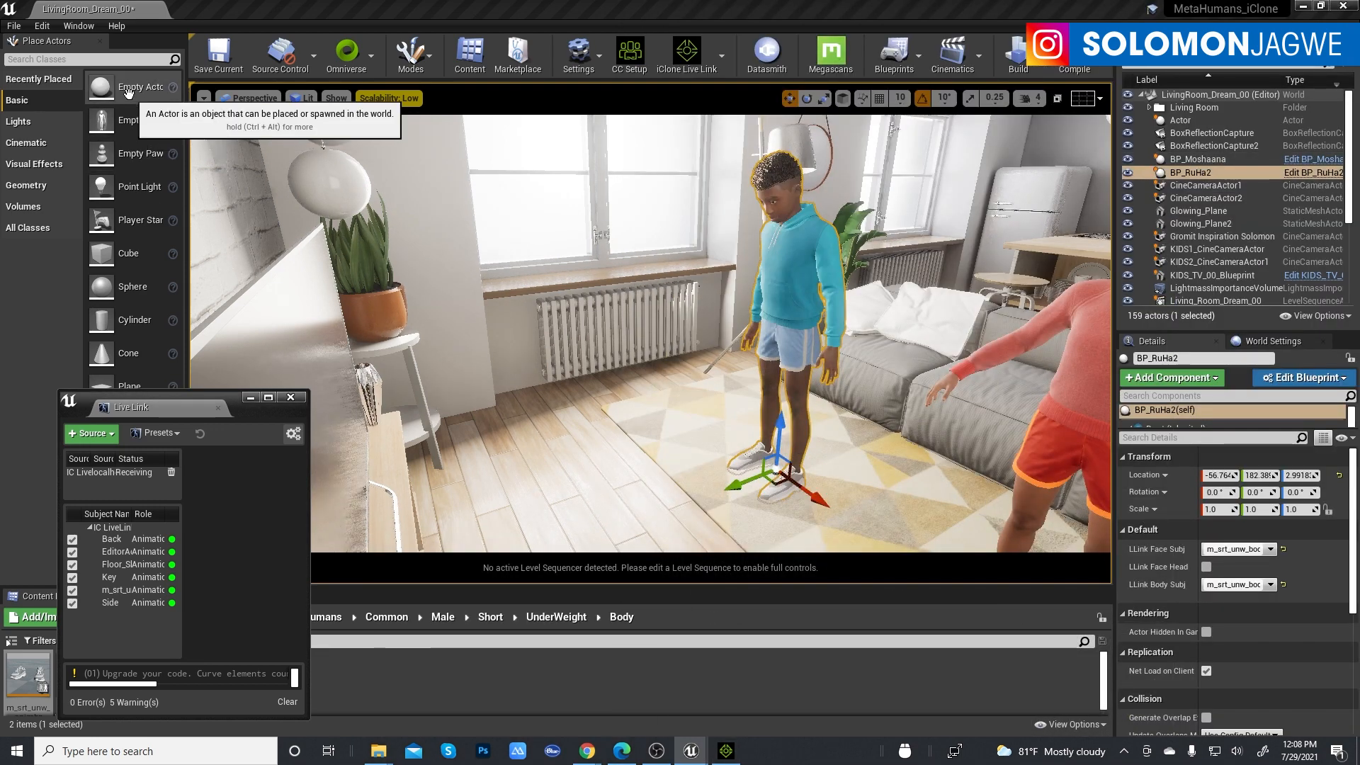
pyautogui.moveTo(131, 96); pyautogui.dragTo(740, 479)
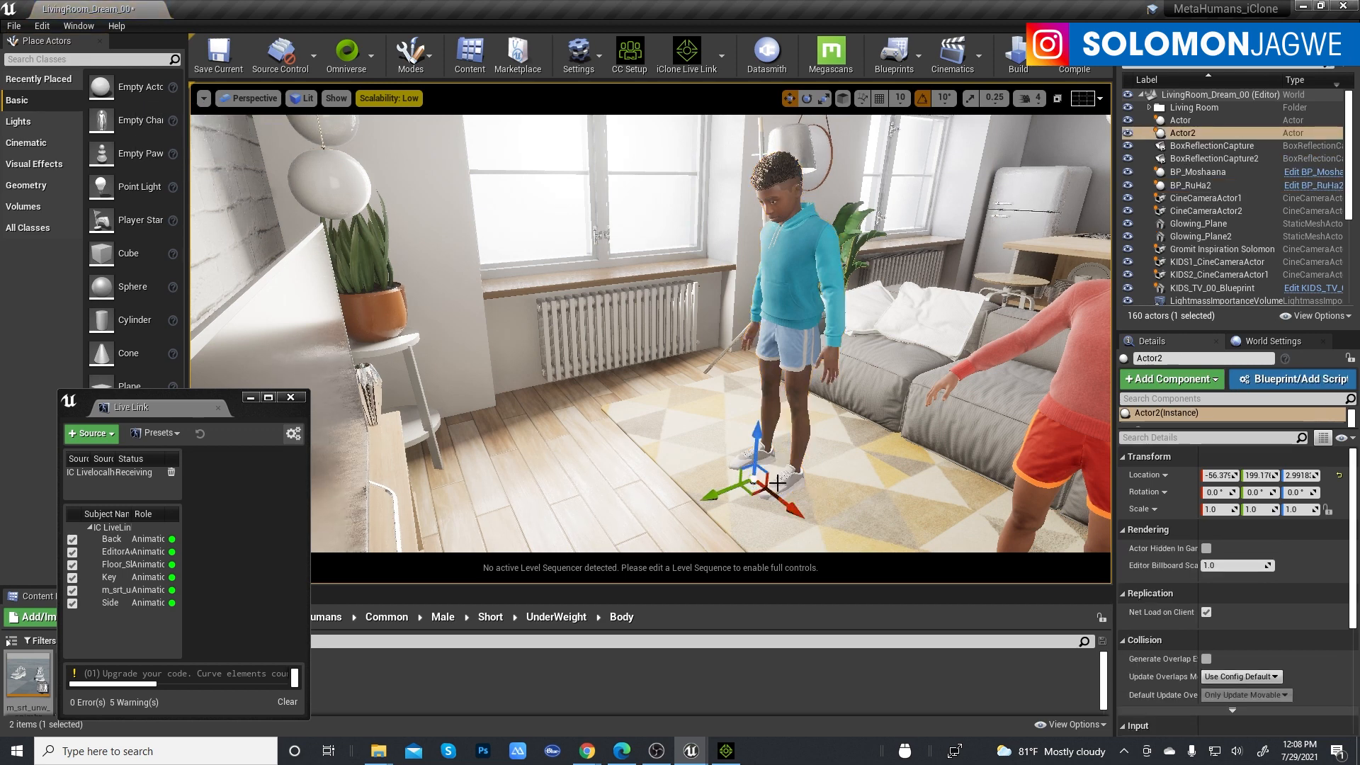
pyautogui.press('g')
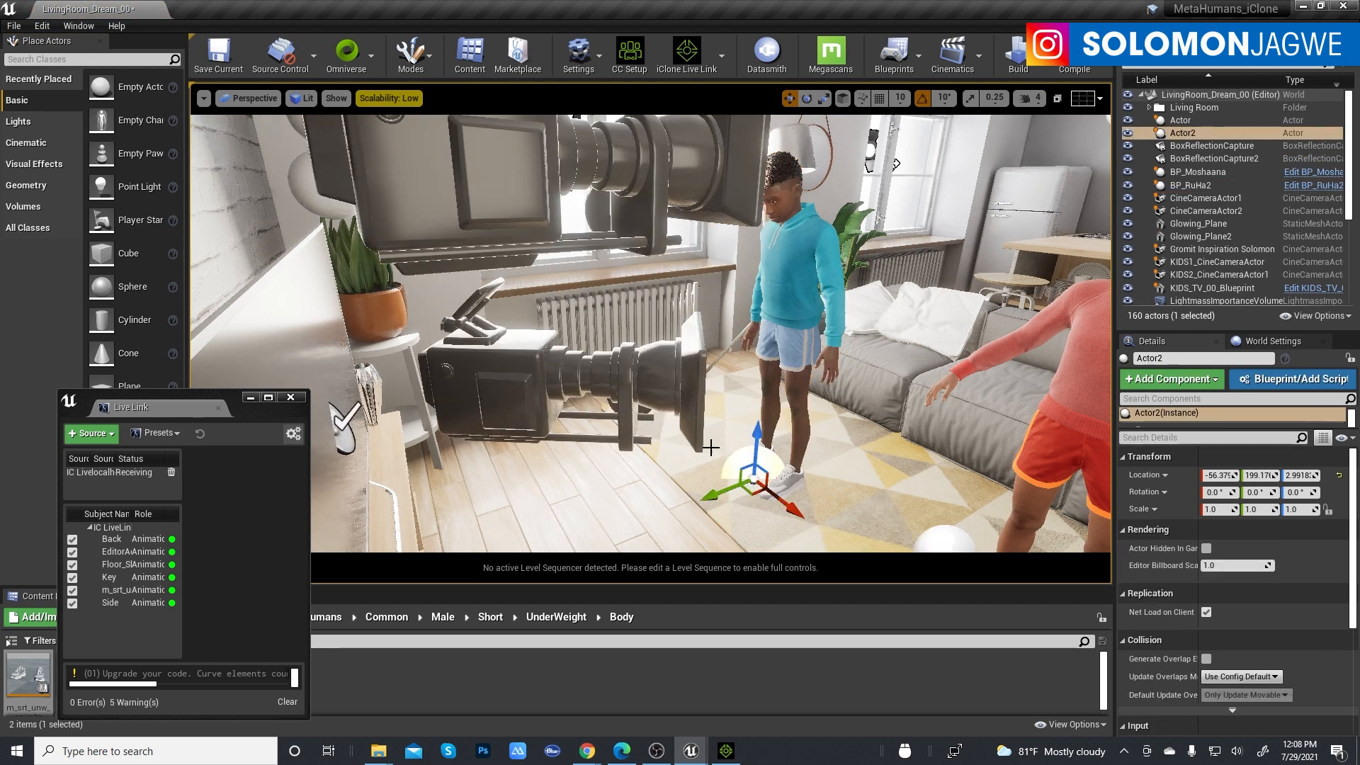
pyautogui.moveTo(722, 491); pyautogui.dragTo(742, 488)
# Rename the new empty actor as Ruha_Actor2.
pyautogui.click(1189, 135)
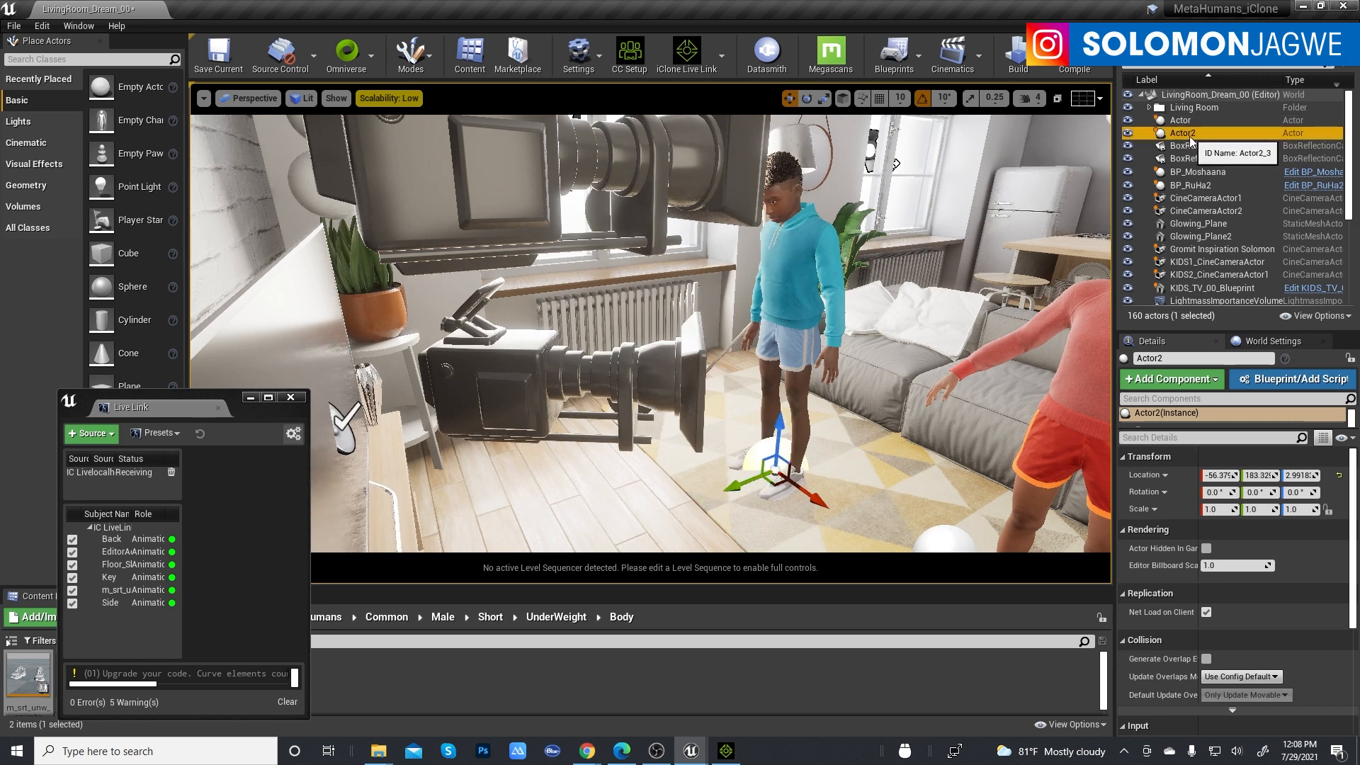
pyautogui.click(1193, 135)
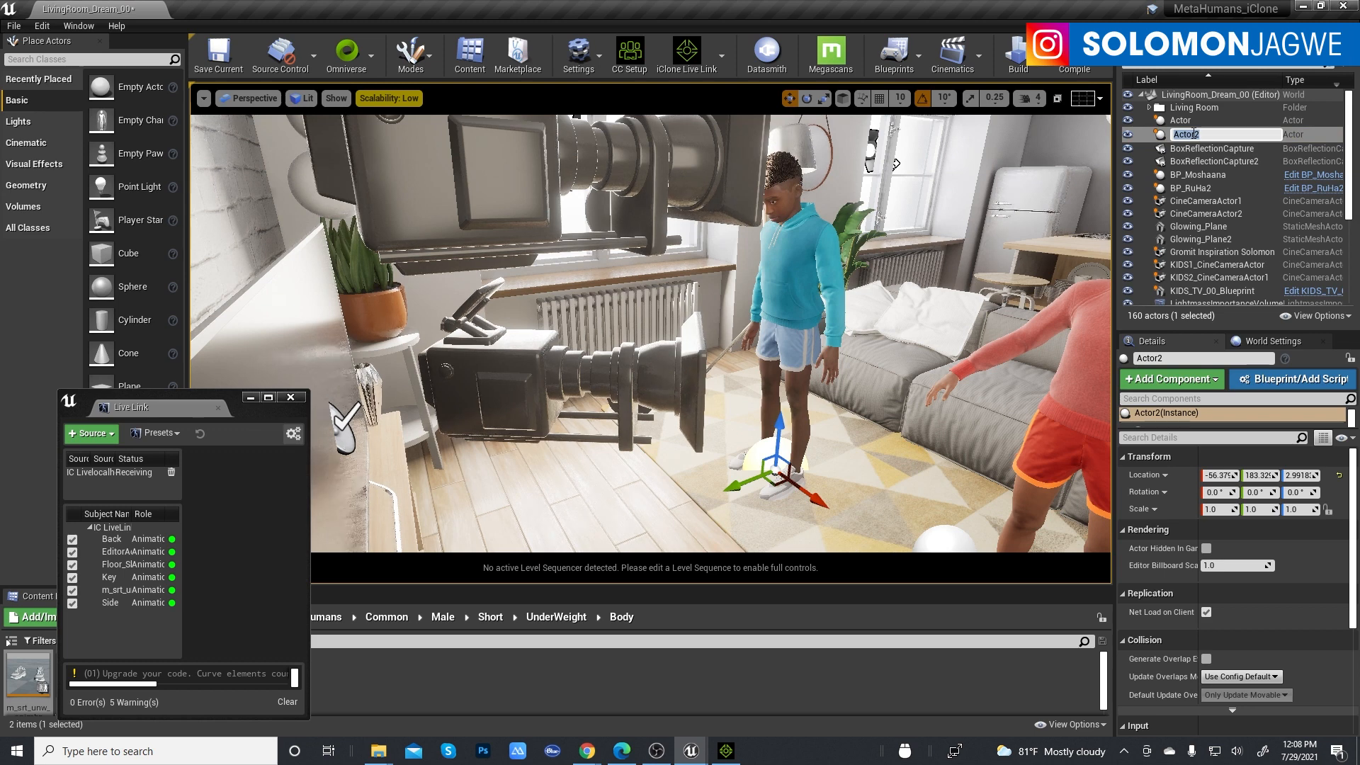
pyautogui.press('Home')
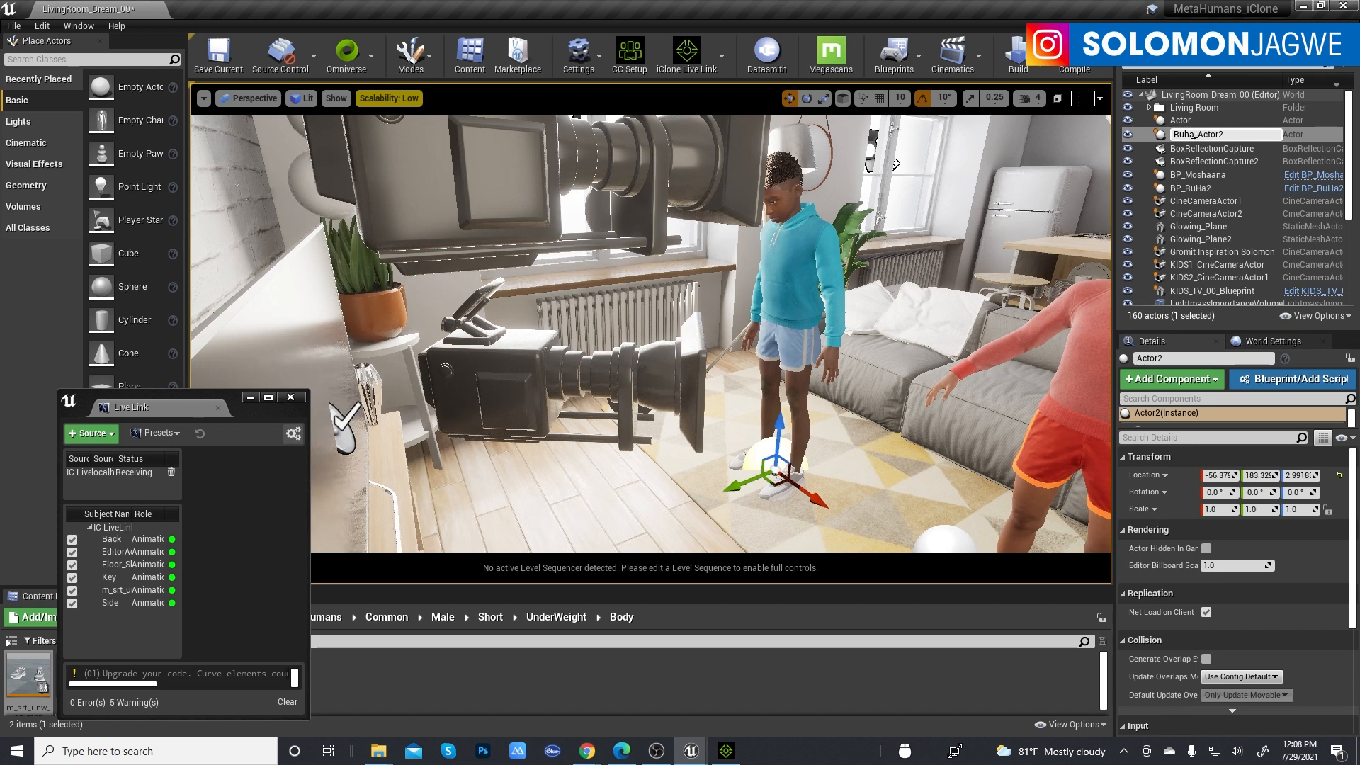
pyautogui.press('Return')
# Rename the empty actor at BP_RuHa2's feet as Bp_Ruha_Actor2 so it is listed beside the character.
pyautogui.scroll(-5, 1255, 172)
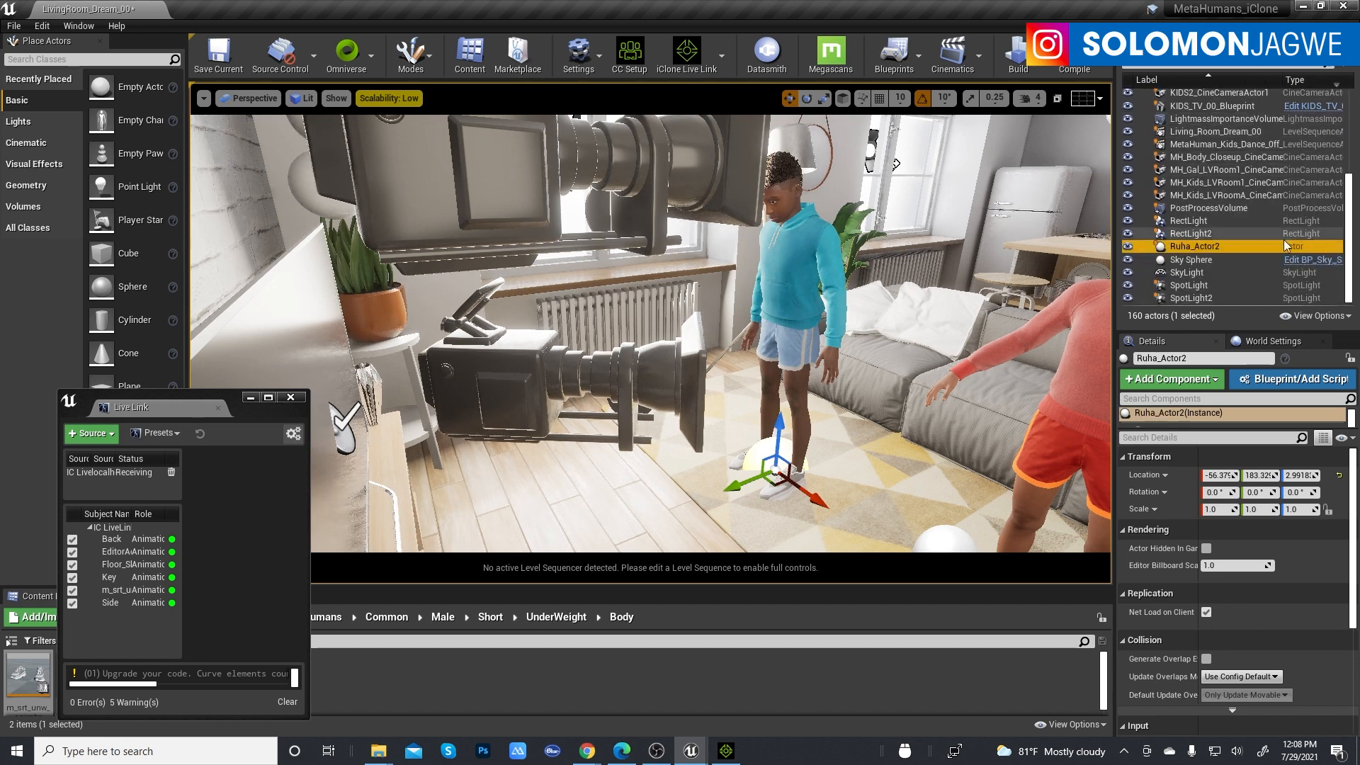
pyautogui.moveTo(1350, 228); pyautogui.dragTo(1348, 135)
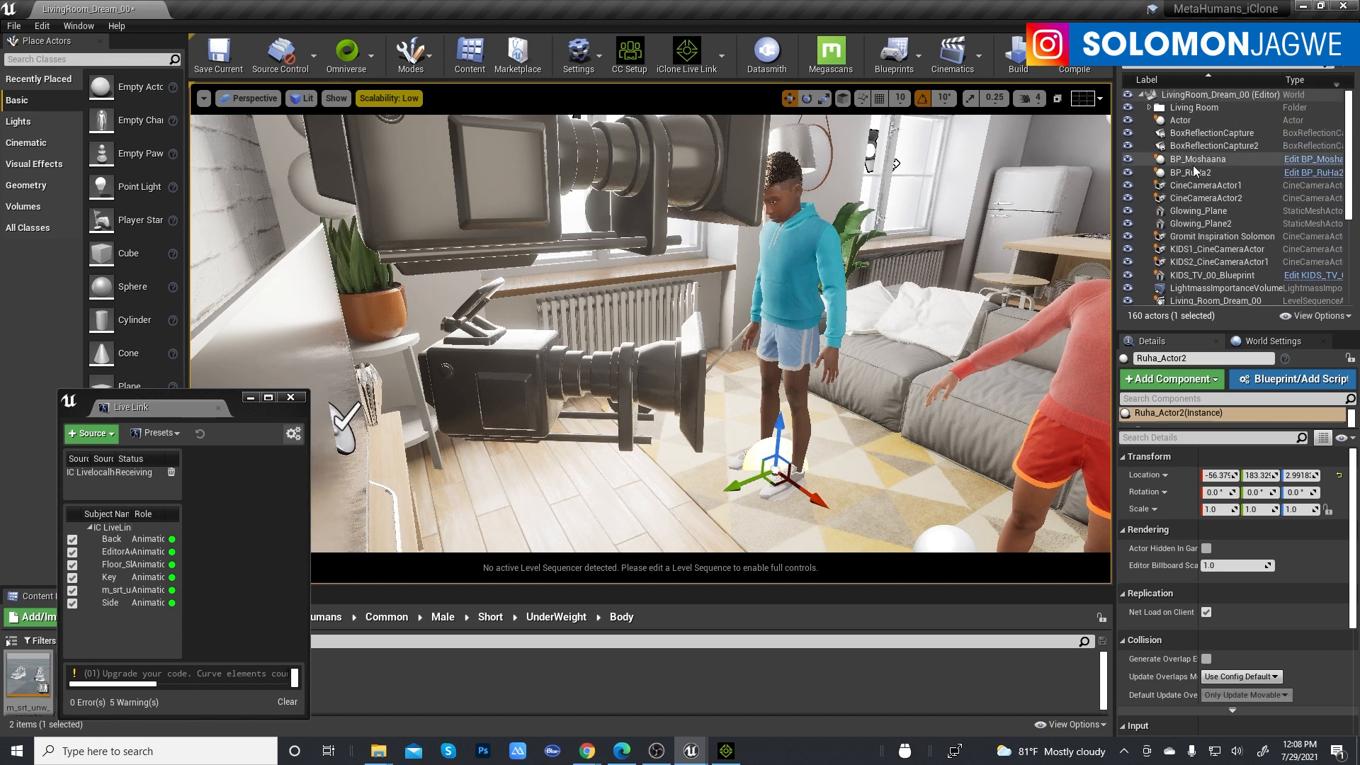
pyautogui.click(1247, 172)
pyautogui.scroll(-4, 1352, 186)
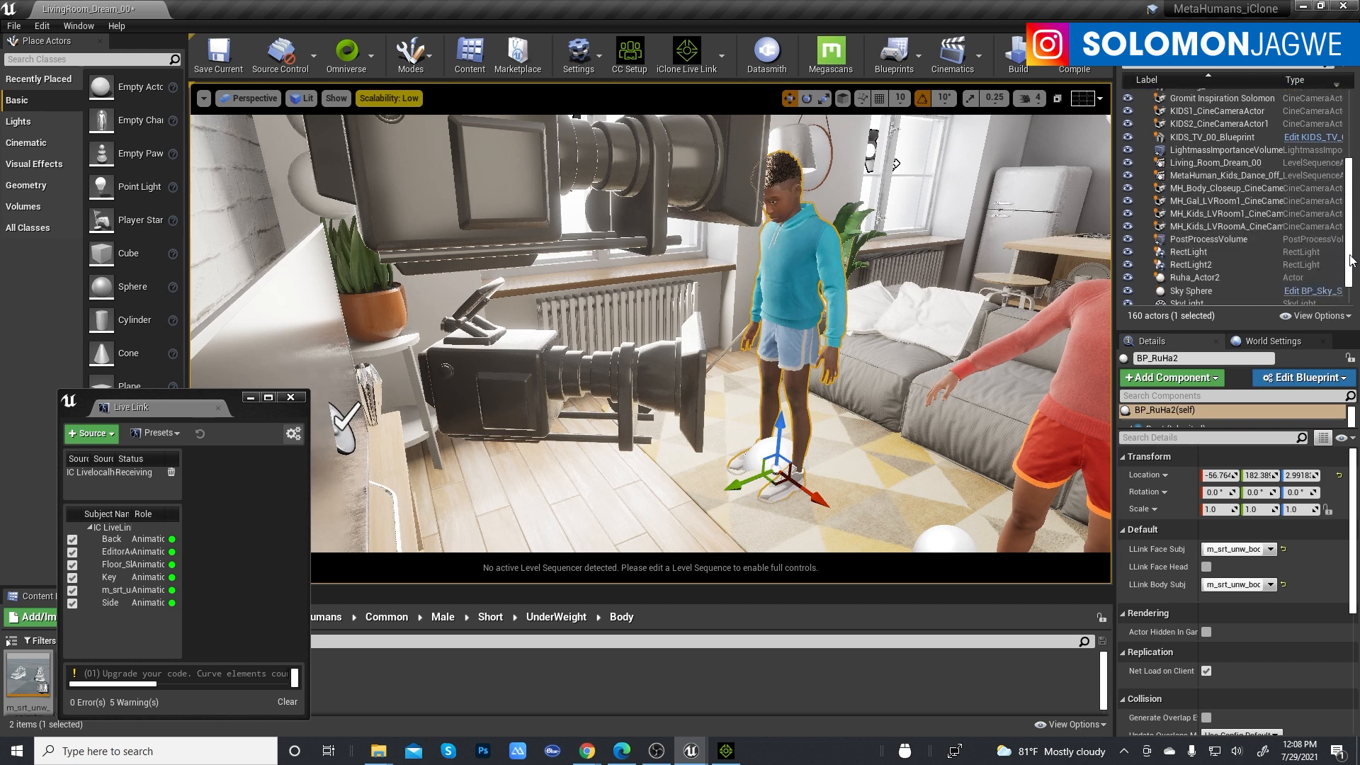
pyautogui.click(1190, 247)
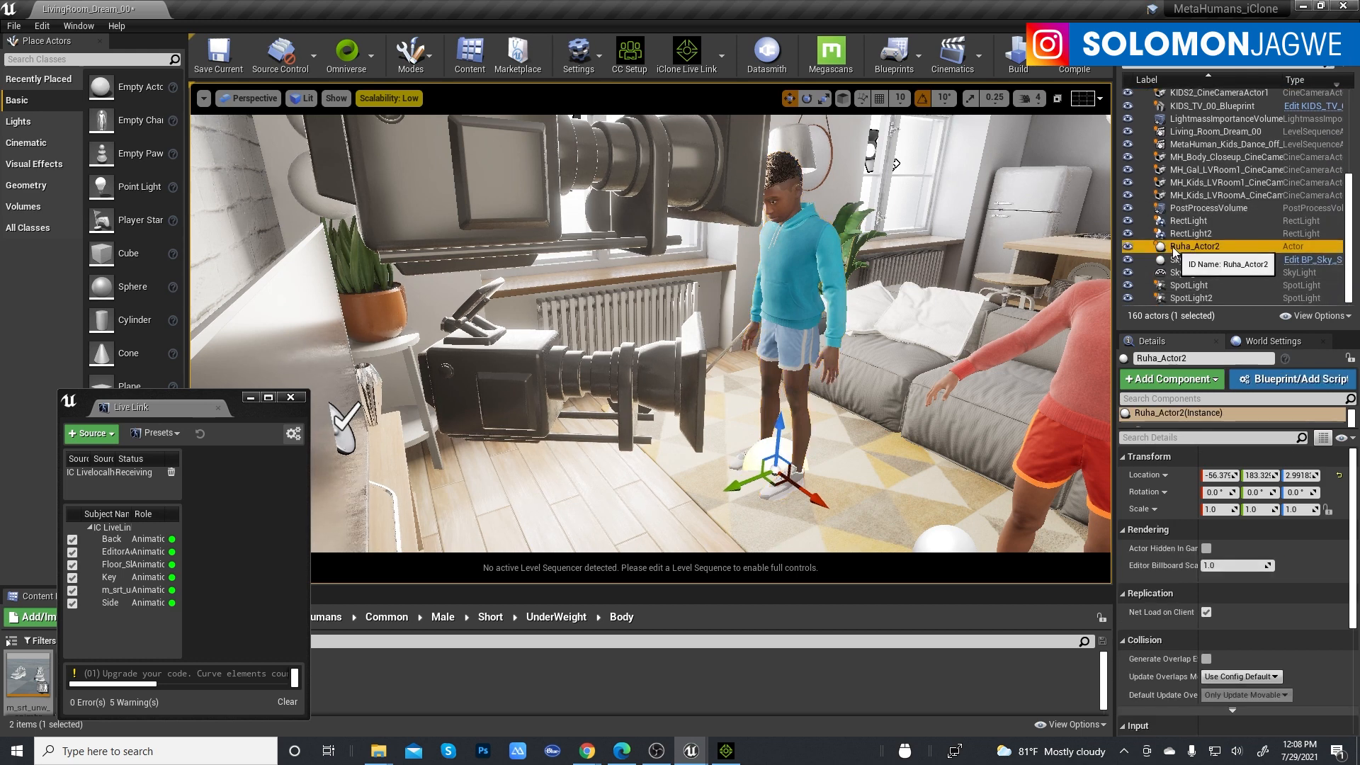
pyautogui.click(1173, 248)
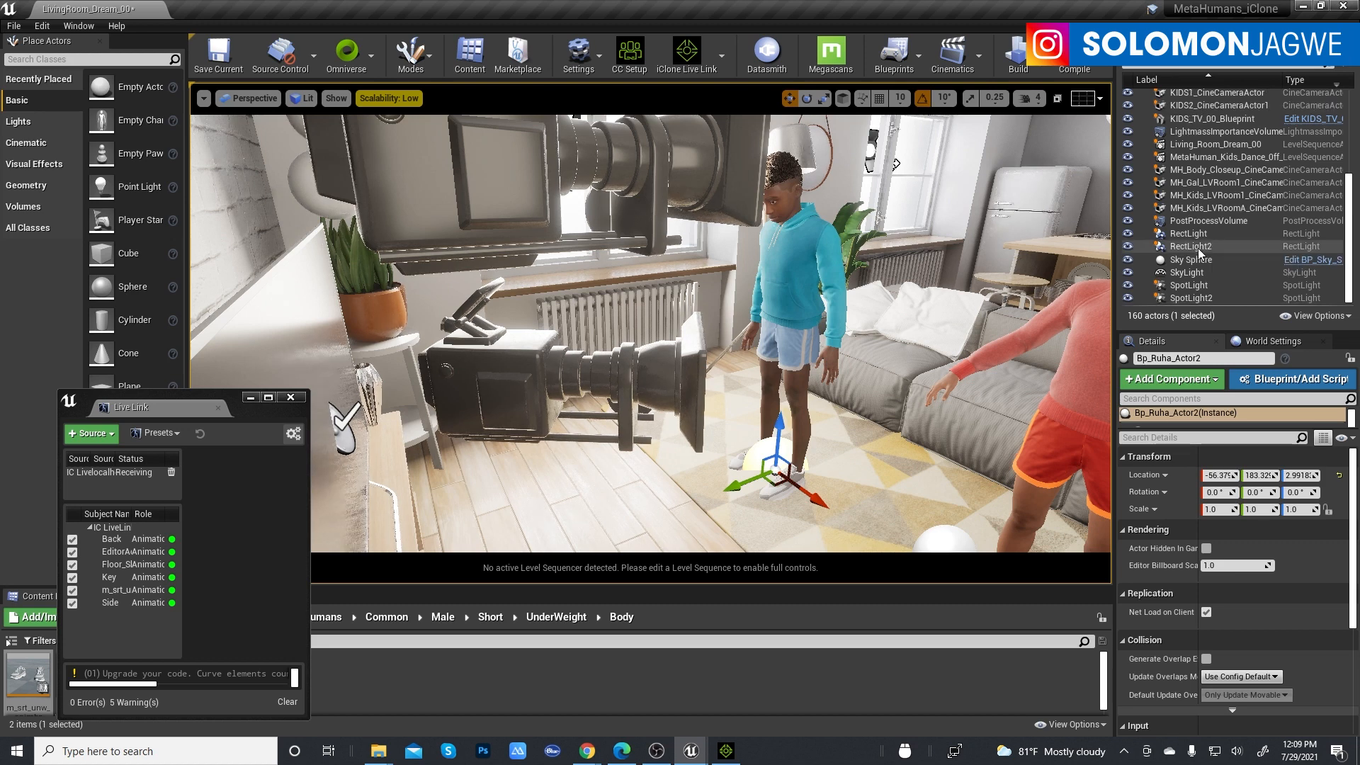
pyautogui.press('Return')
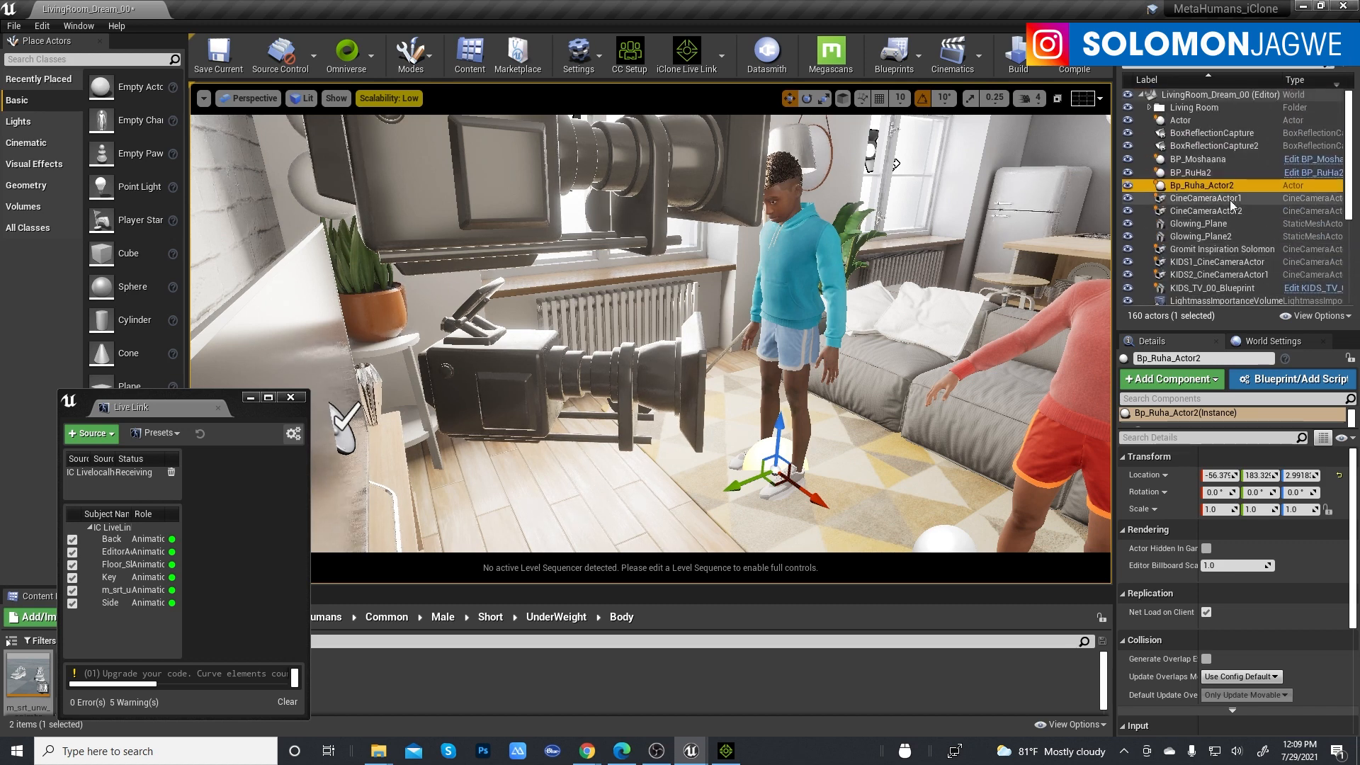
# Parent BP_RuHa2 to Bp_Ruha_Actor2 and move the parent actor along Y to about 129.
pyautogui.click(1195, 174)
pyautogui.moveTo(1194, 175); pyautogui.dragTo(1193, 187)
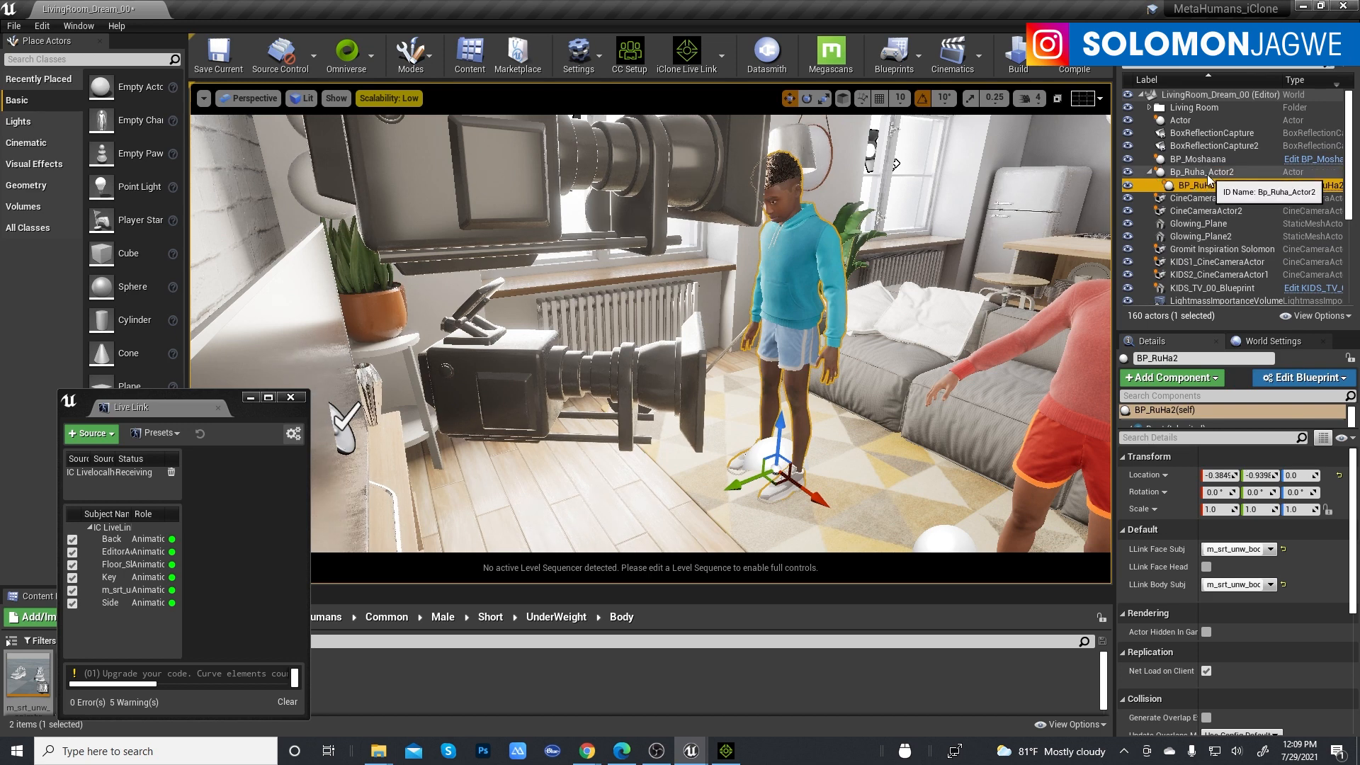
pyautogui.click(1197, 172)
pyautogui.moveTo(739, 488); pyautogui.dragTo(809, 465)
# Frame both kids in the Unreal Engine viewport and hide the camera and light icons.
pyautogui.click(726, 752)
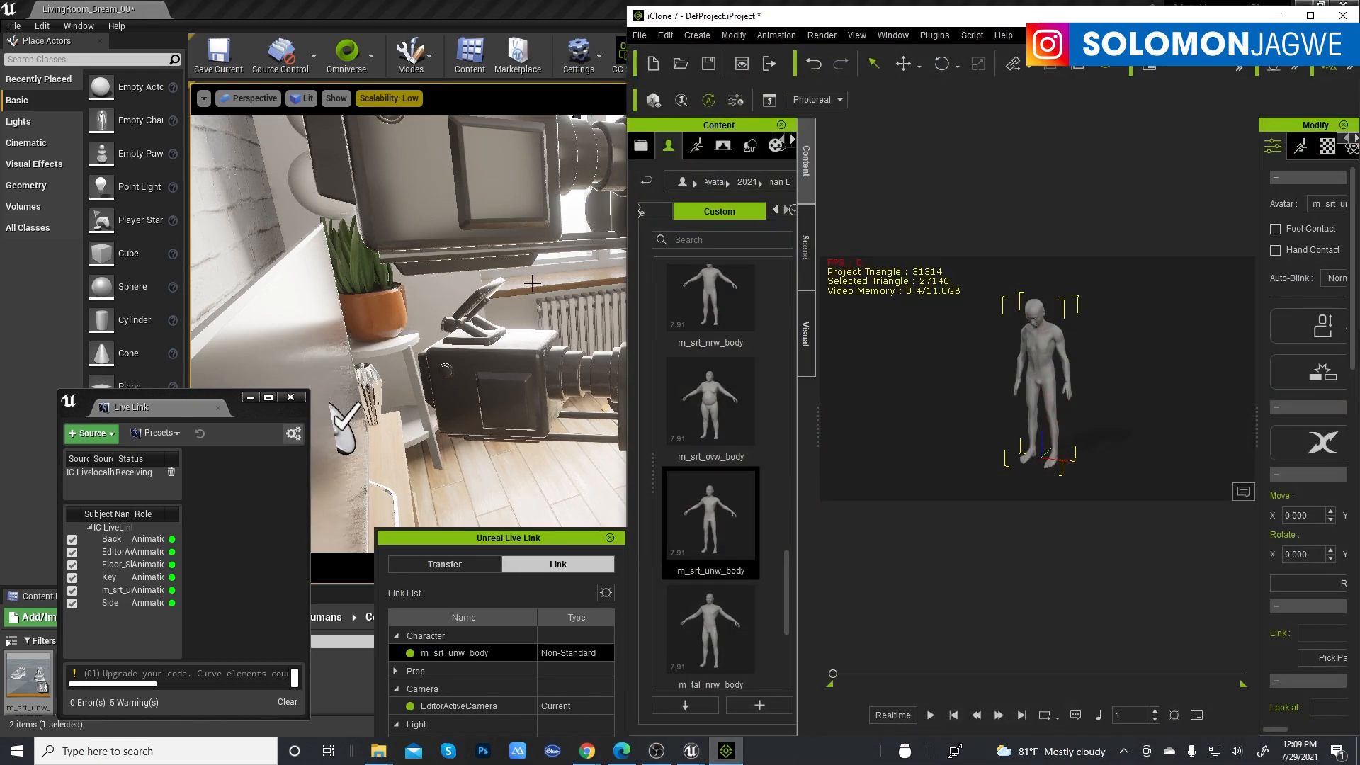
pyautogui.click(528, 340)
pyautogui.moveTo(528, 340); pyautogui.dragTo(595, 375, button='right')
pyautogui.scroll(-10, 665, 173)
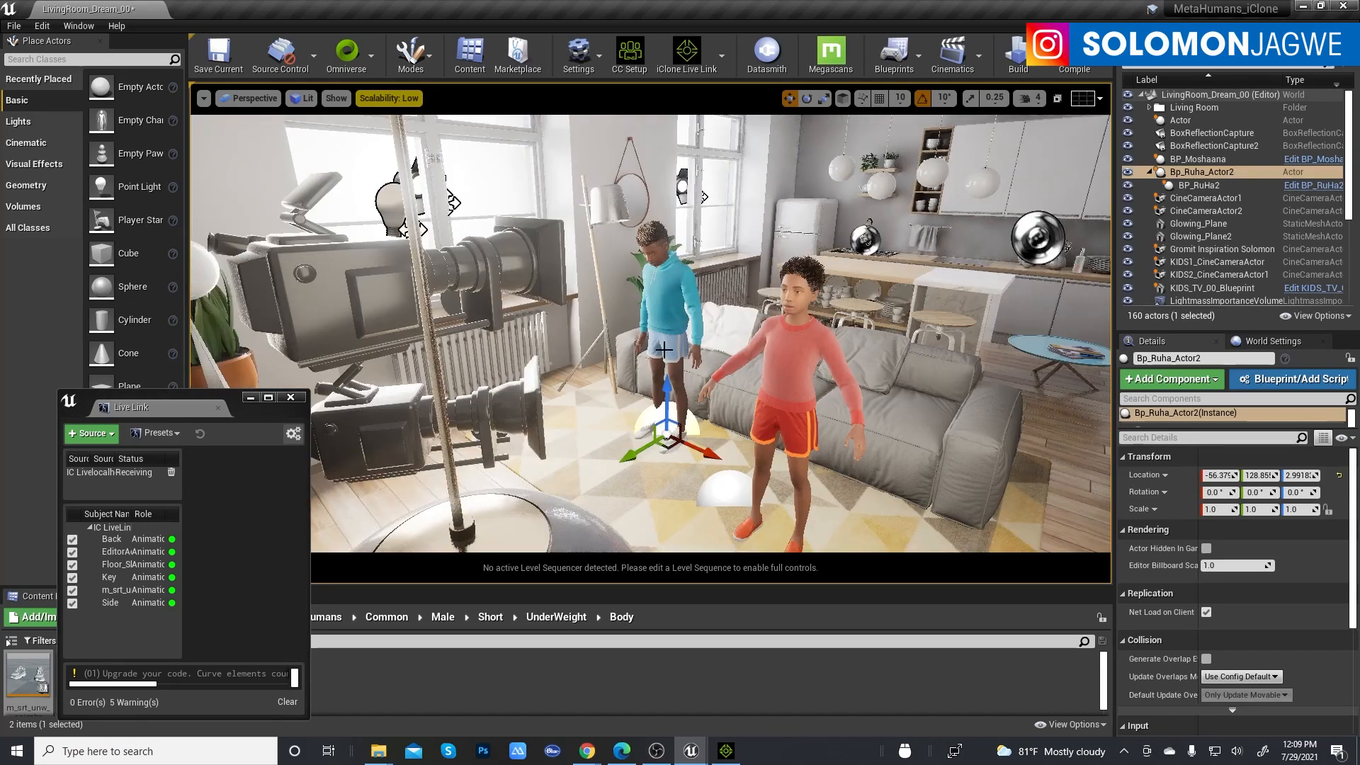
pyautogui.moveTo(678, 352); pyautogui.dragTo(699, 355, button='middle')
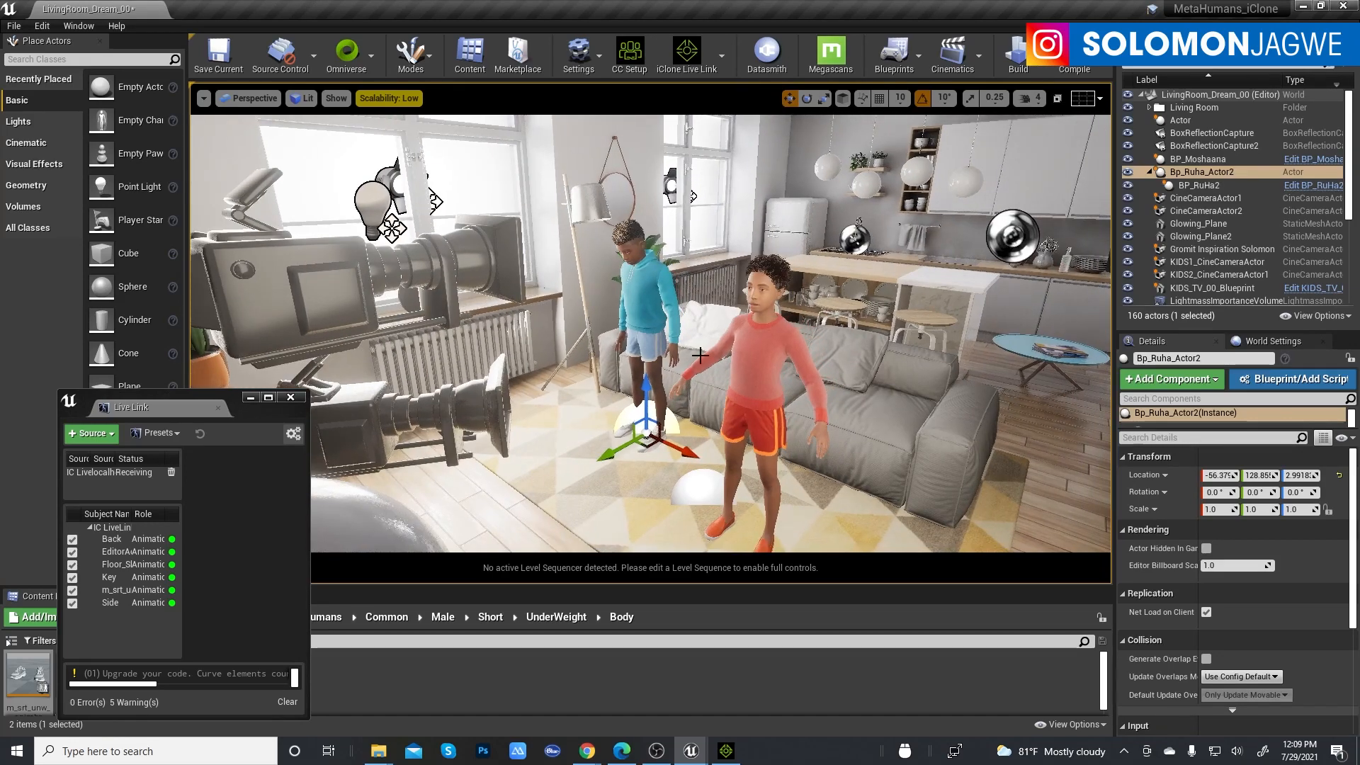
pyautogui.press('g')
pyautogui.moveTo(700, 356)
pyautogui.mouseDown(button='right')
pyautogui.moveTo(737, 357)
pyautogui.moveTo(708, 364)
pyautogui.moveTo(723, 377)
pyautogui.moveTo(686, 375)
pyautogui.mouseUp(button='right')
# Switch to iClone, play the motion while narrowing the iClone window to uncover the Unreal viewport, and pause the playback.
pyautogui.click(726, 752)
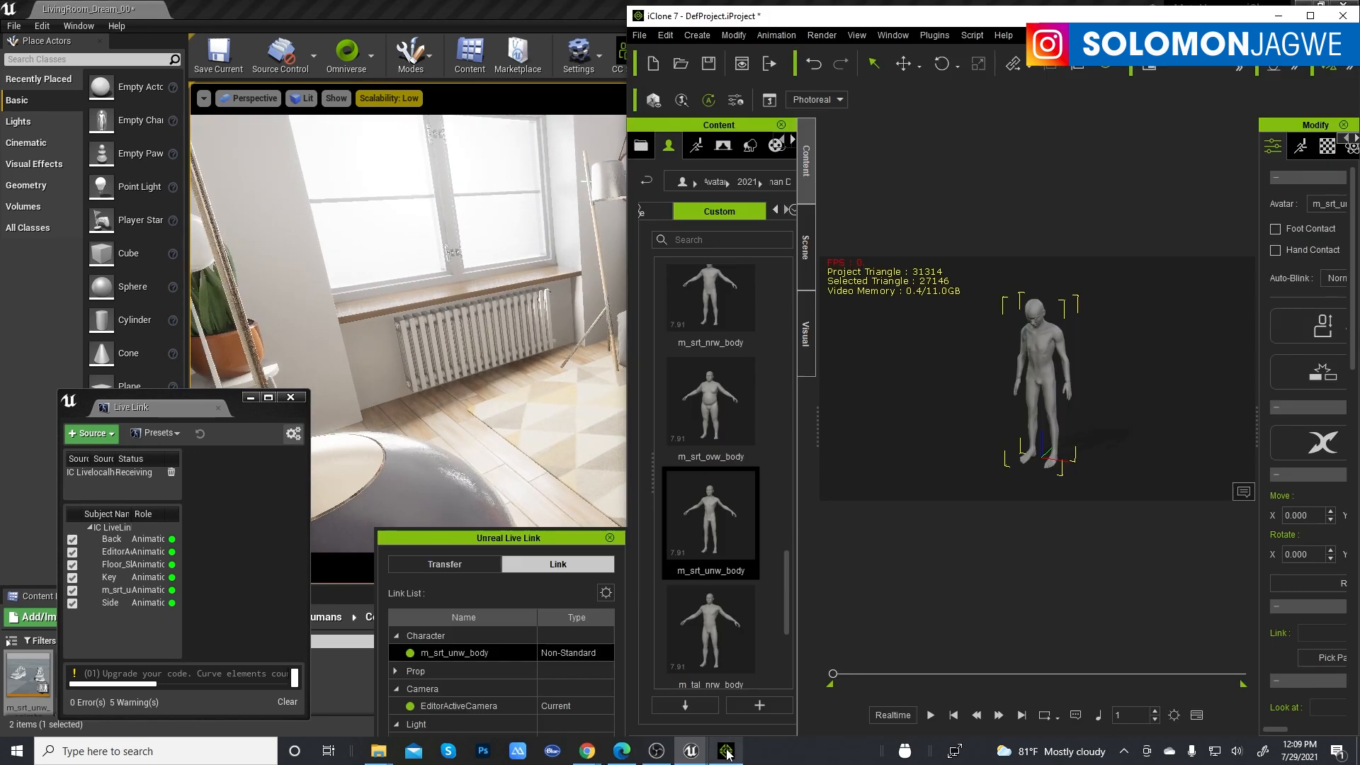
pyautogui.click(930, 716)
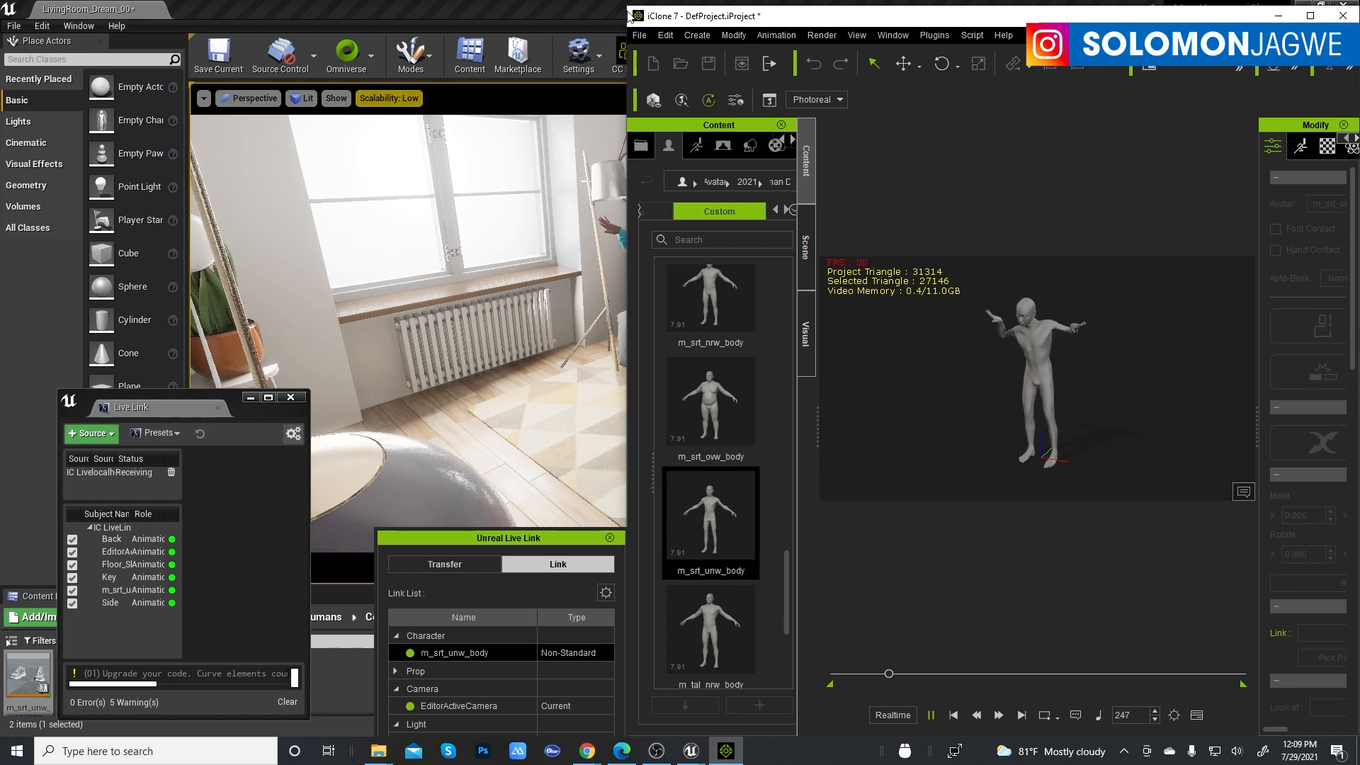
pyautogui.moveTo(628, 7); pyautogui.dragTo(786, 10)
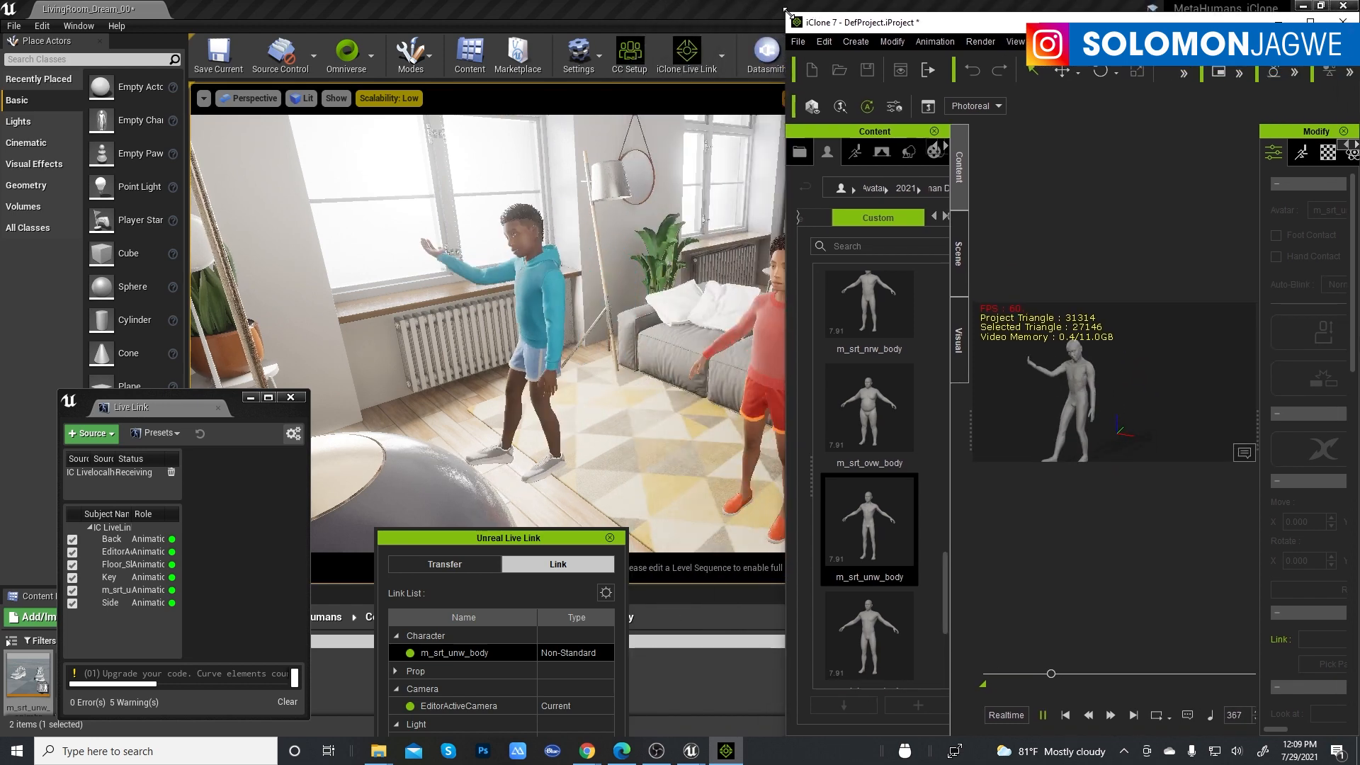
pyautogui.click(980, 42)
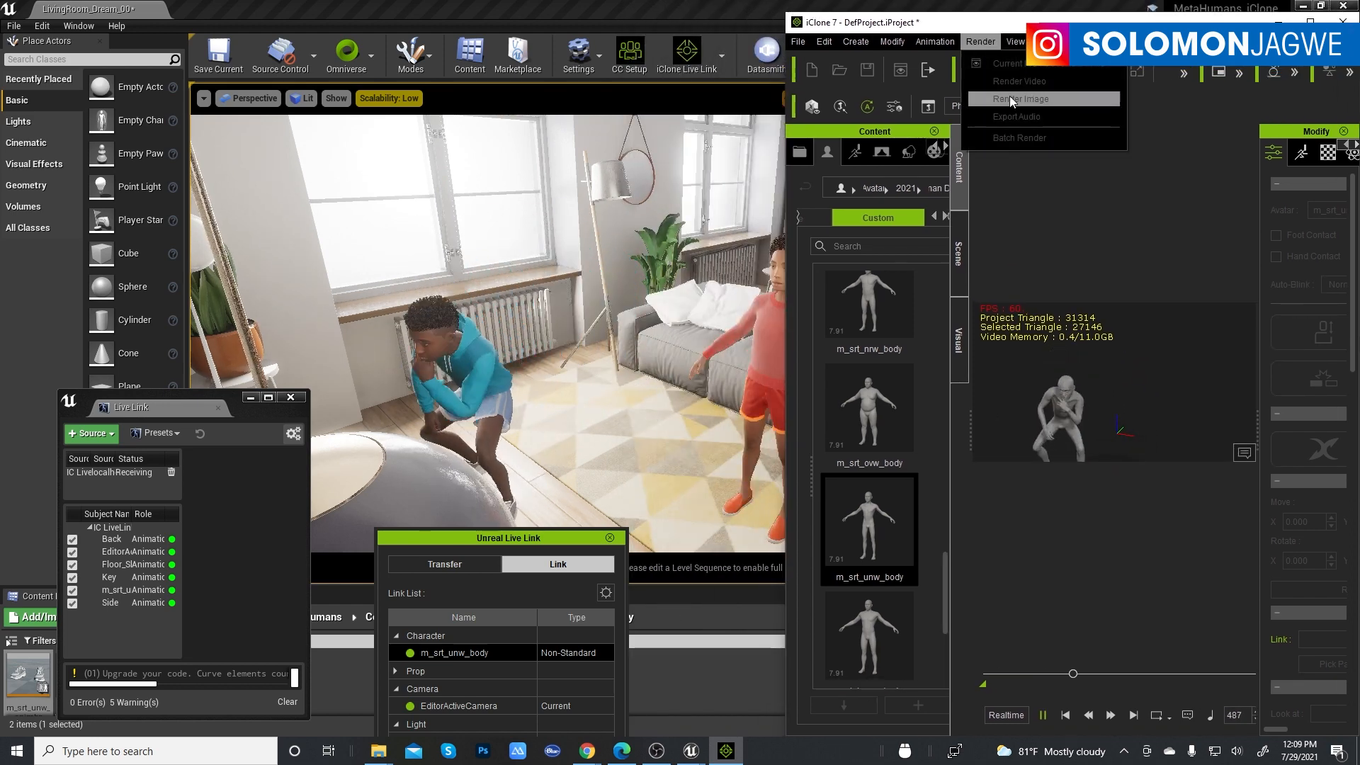
pyautogui.click(1043, 715)
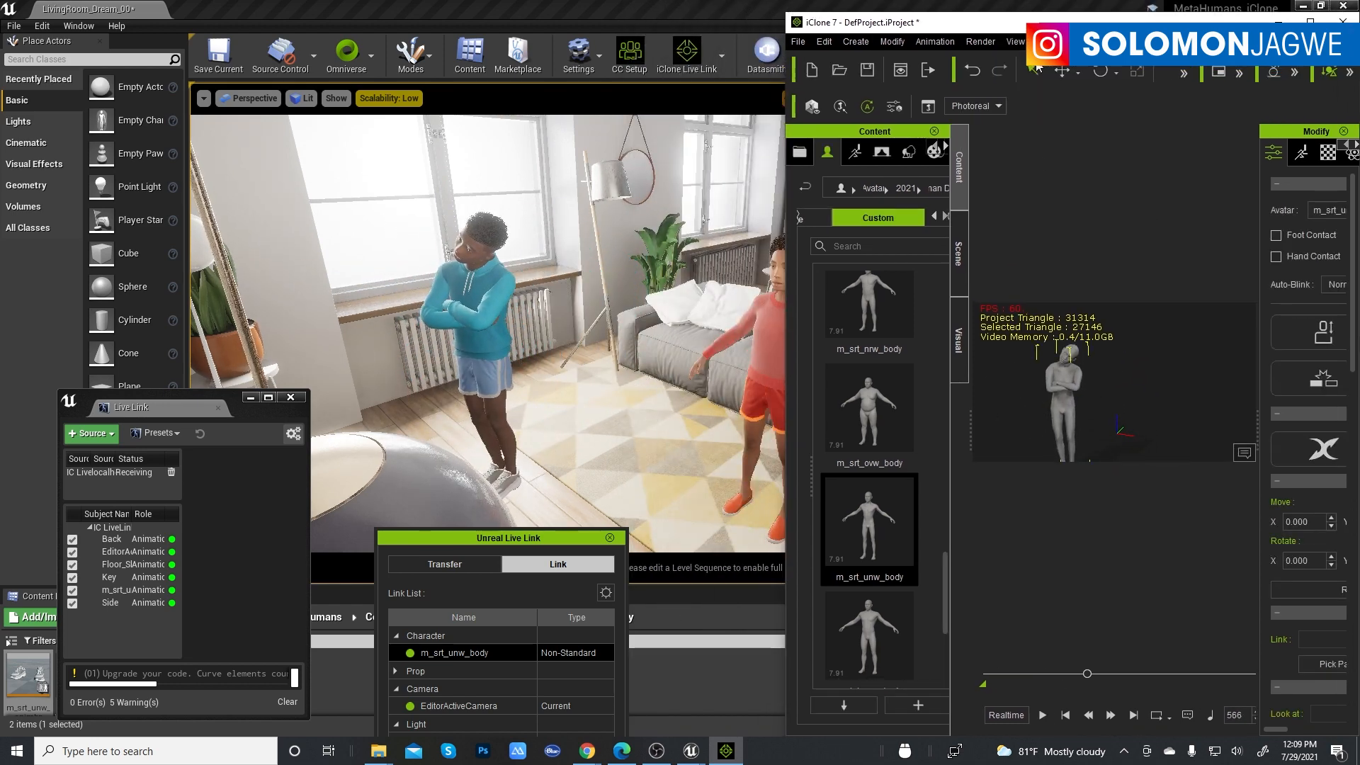
# Set iClone's image render output height to 3000, giving a 1920 x 3000 frame, and close the render settings.
pyautogui.click(982, 42)
pyautogui.click(1024, 105)
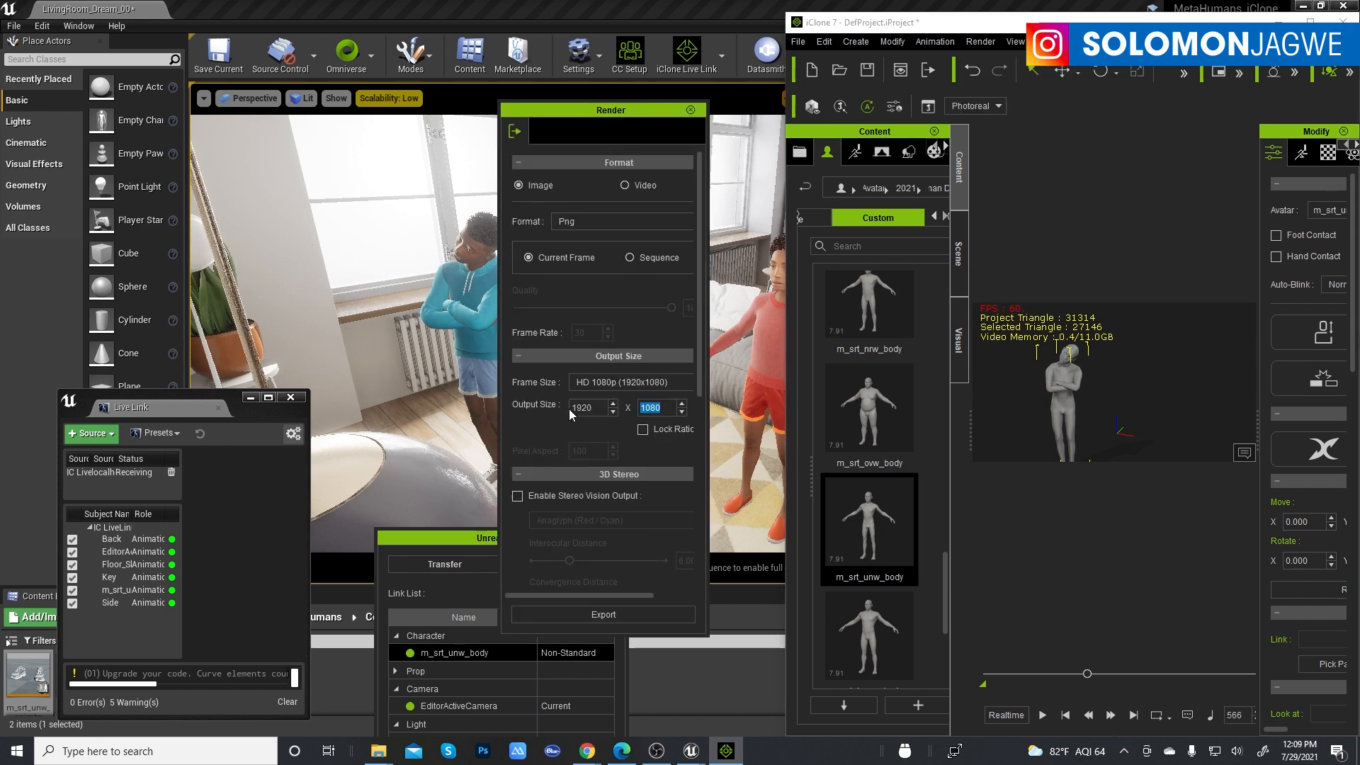
pyautogui.press('BackSpace')
pyautogui.press('BackSpace')
pyautogui.press('BackSpace')
pyautogui.press('BackSpace')
pyautogui.write('3000')
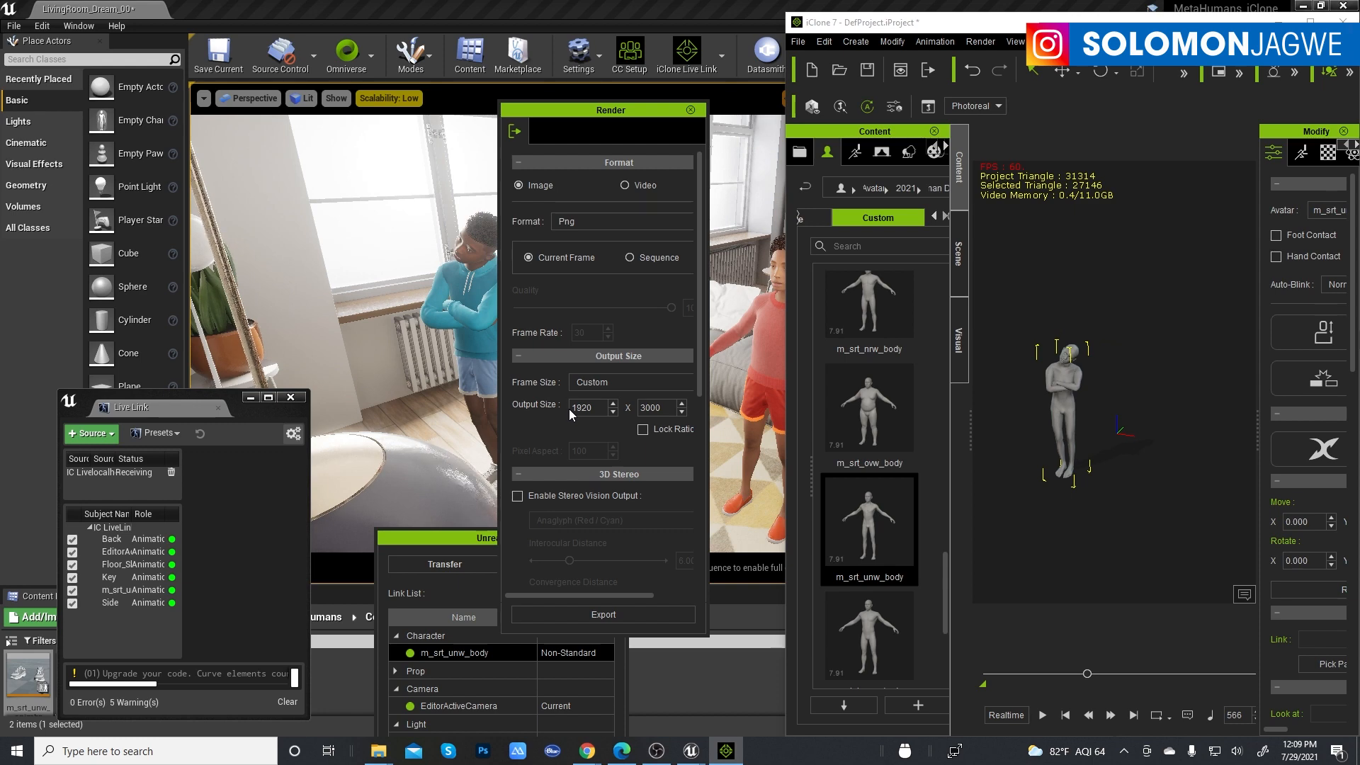
pyautogui.click(690, 110)
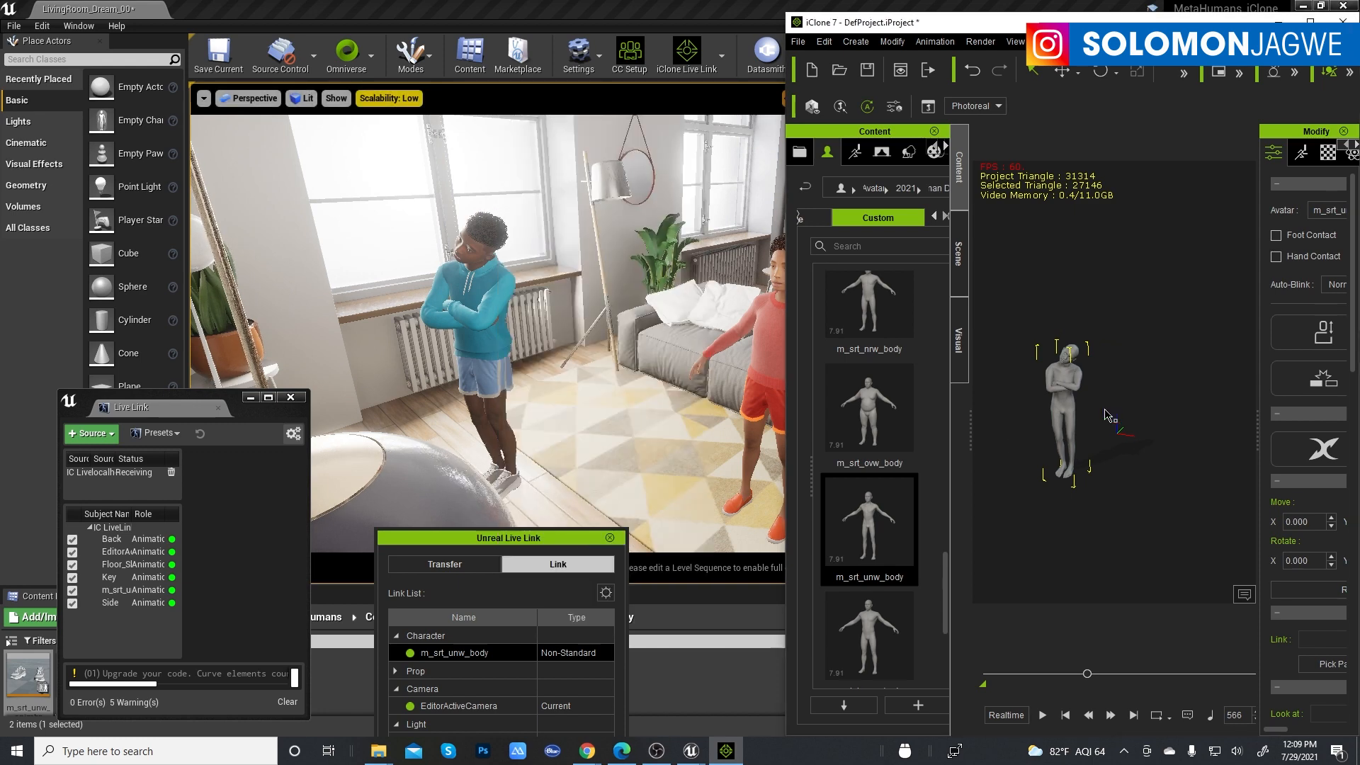
# Enlarge and center the avatar in the iClone viewport and return the motion to its first frame.
pyautogui.scroll(5, 1105, 417)
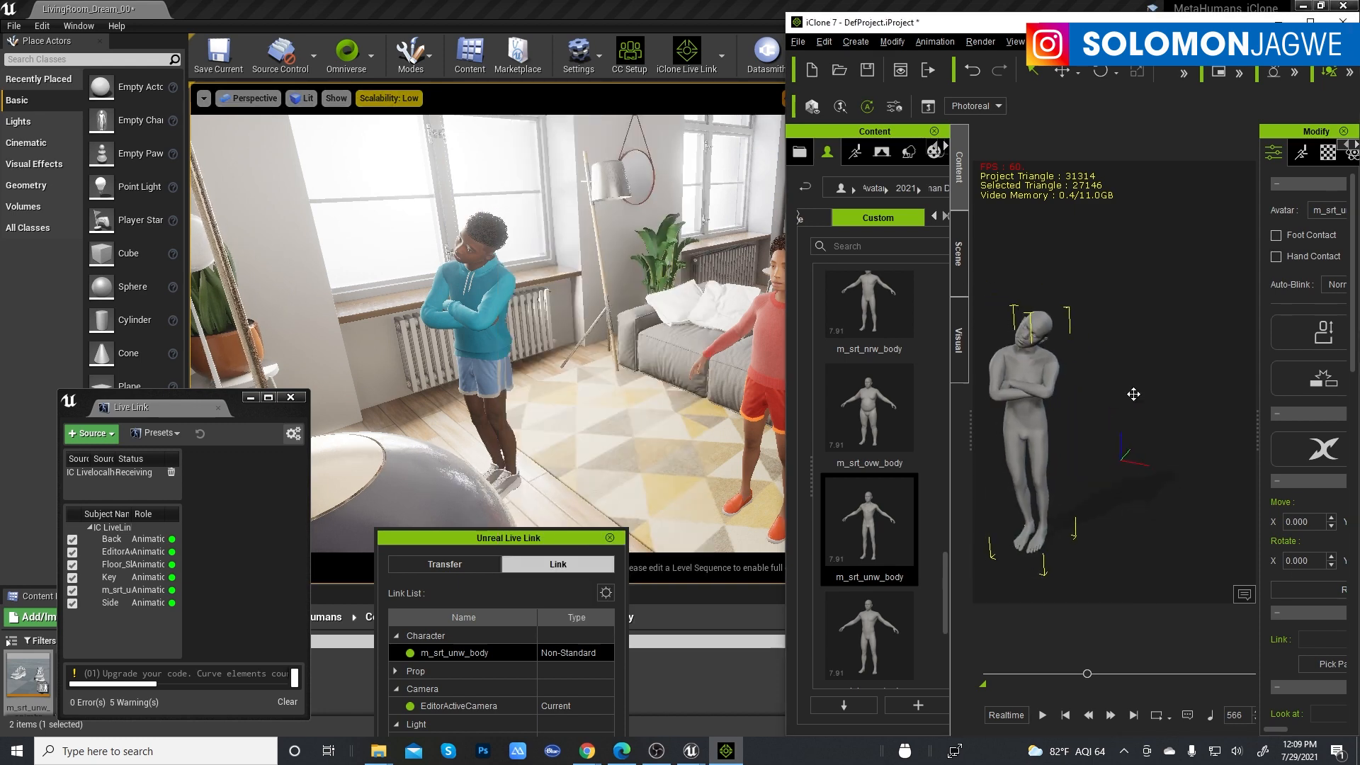
pyautogui.moveTo(1134, 395); pyautogui.dragTo(1239, 308, button='middle')
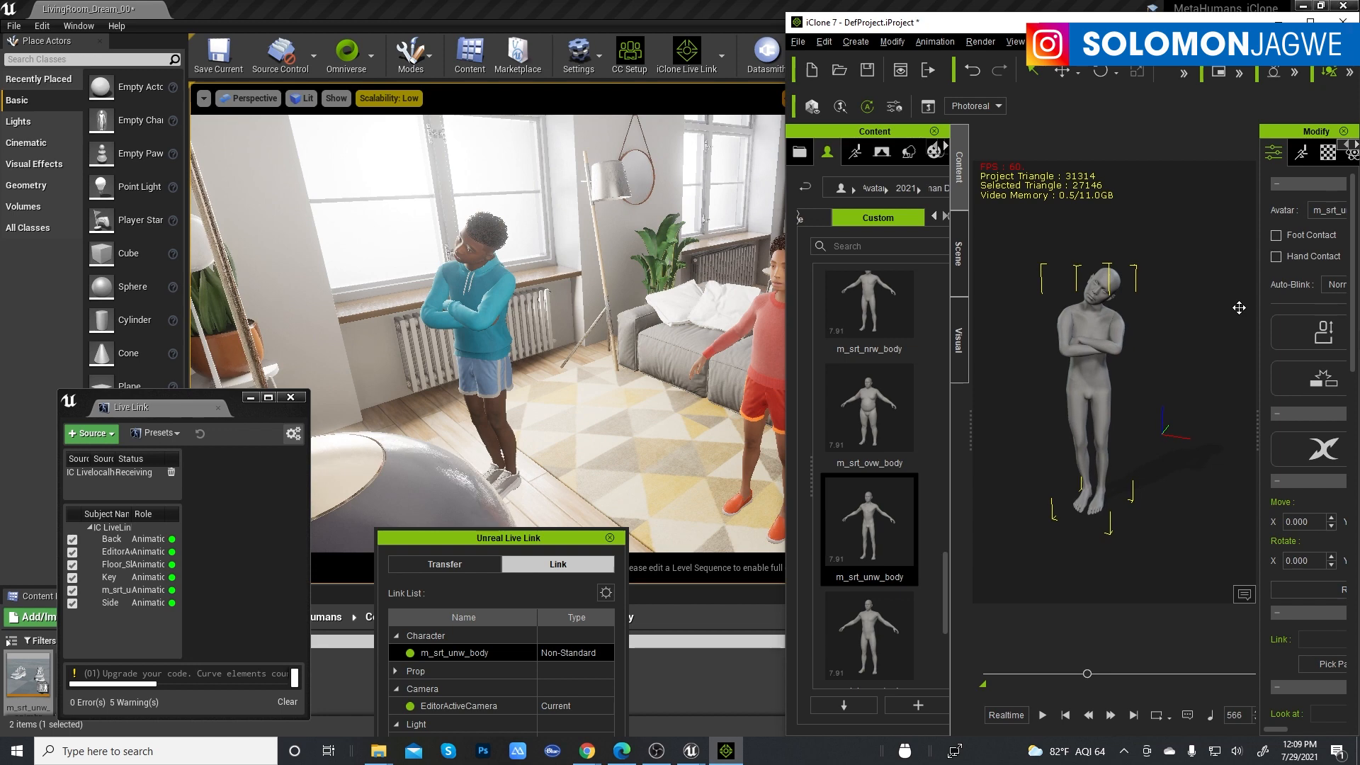
pyautogui.click(1043, 715)
pyautogui.click(1067, 716)
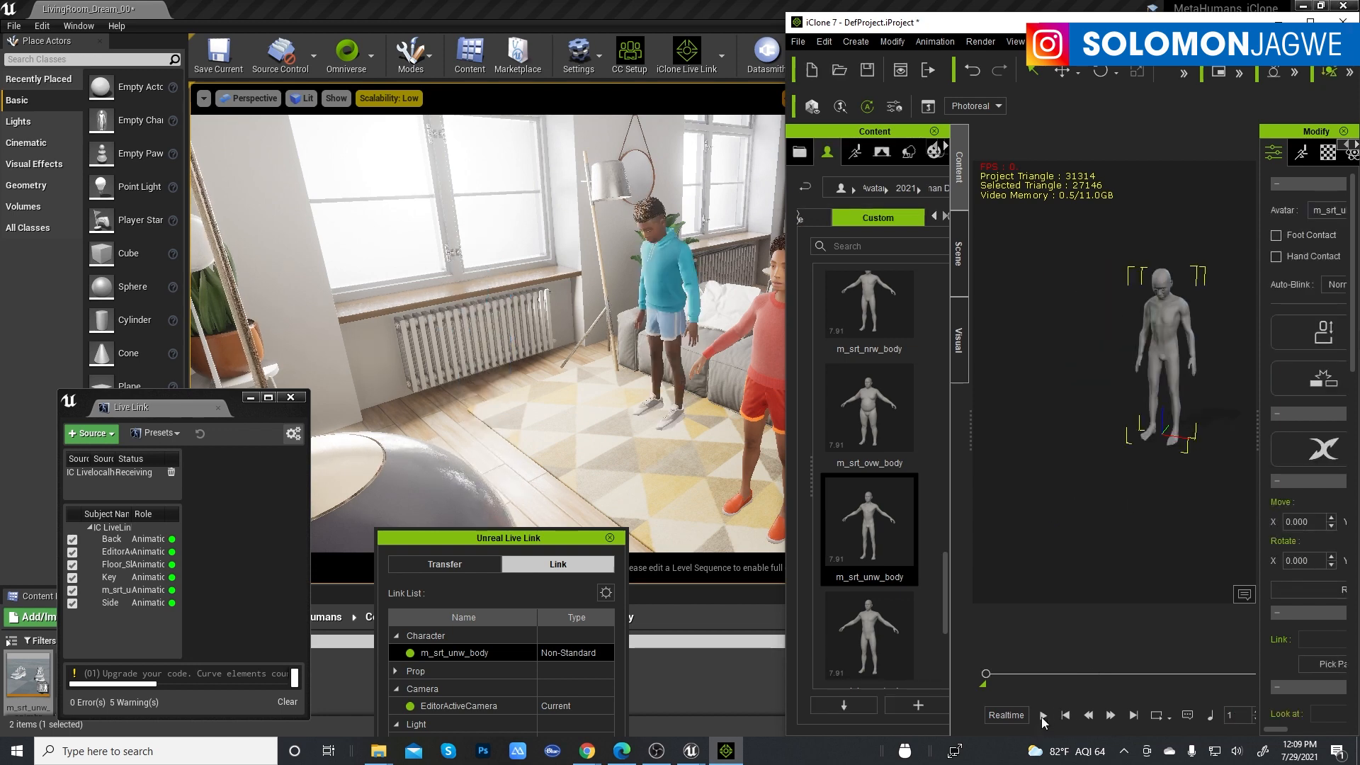
# Play the motion in iClone, return it to the first frame and scrub forward to about frame 350.
pyautogui.click(1044, 717)
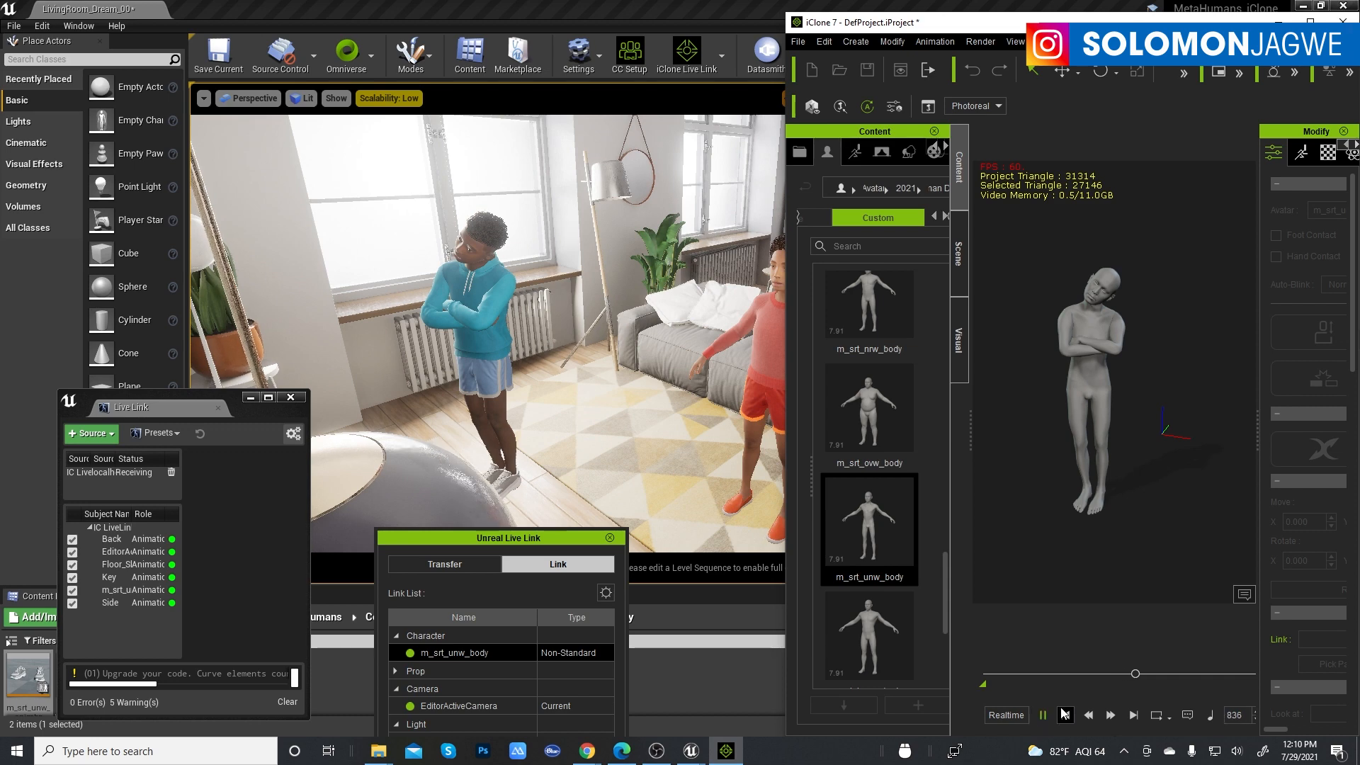
pyautogui.click(1065, 716)
pyautogui.moveTo(995, 675); pyautogui.dragTo(1048, 678)
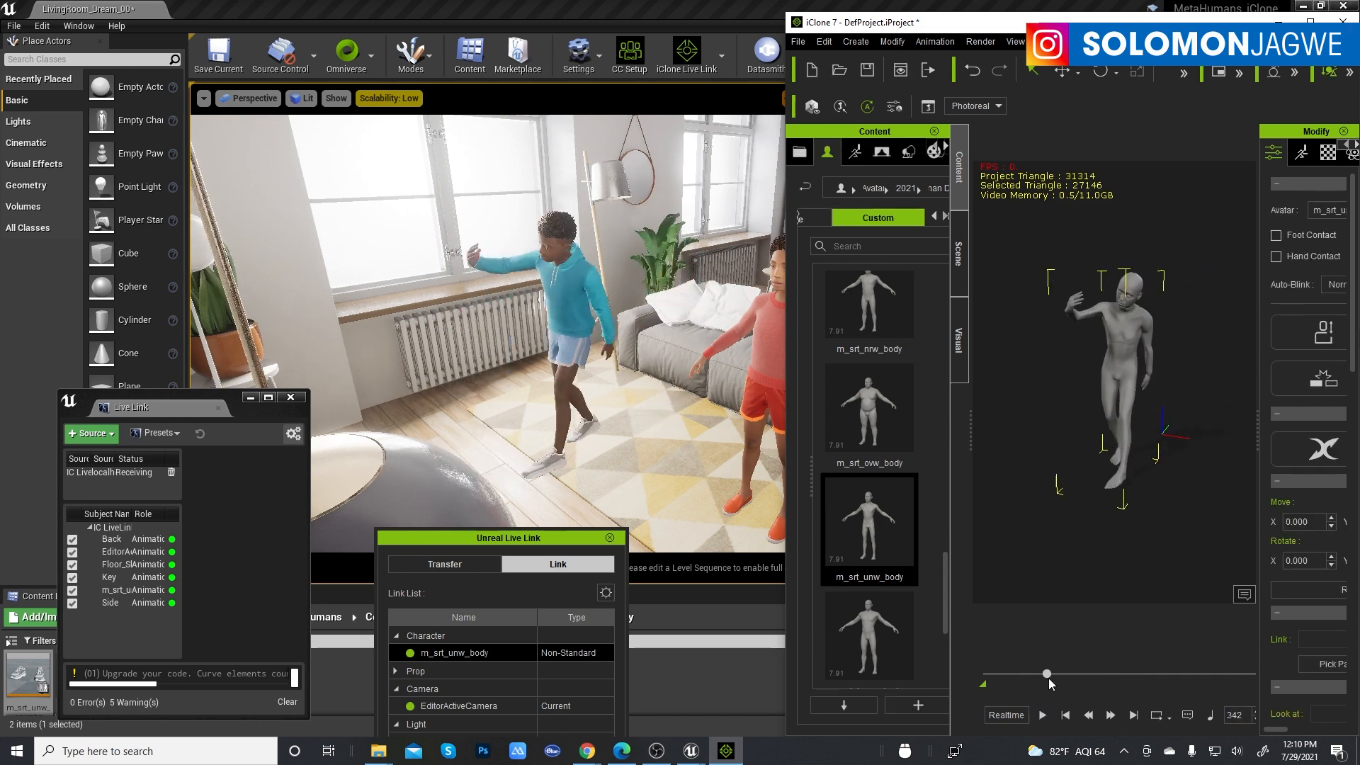
# Move the Smart Gallery with the Street Dance Hip Hop motions clear of the kids and widen the iClone window.
pyautogui.moveTo(888, 571); pyautogui.dragTo(1156, 328)
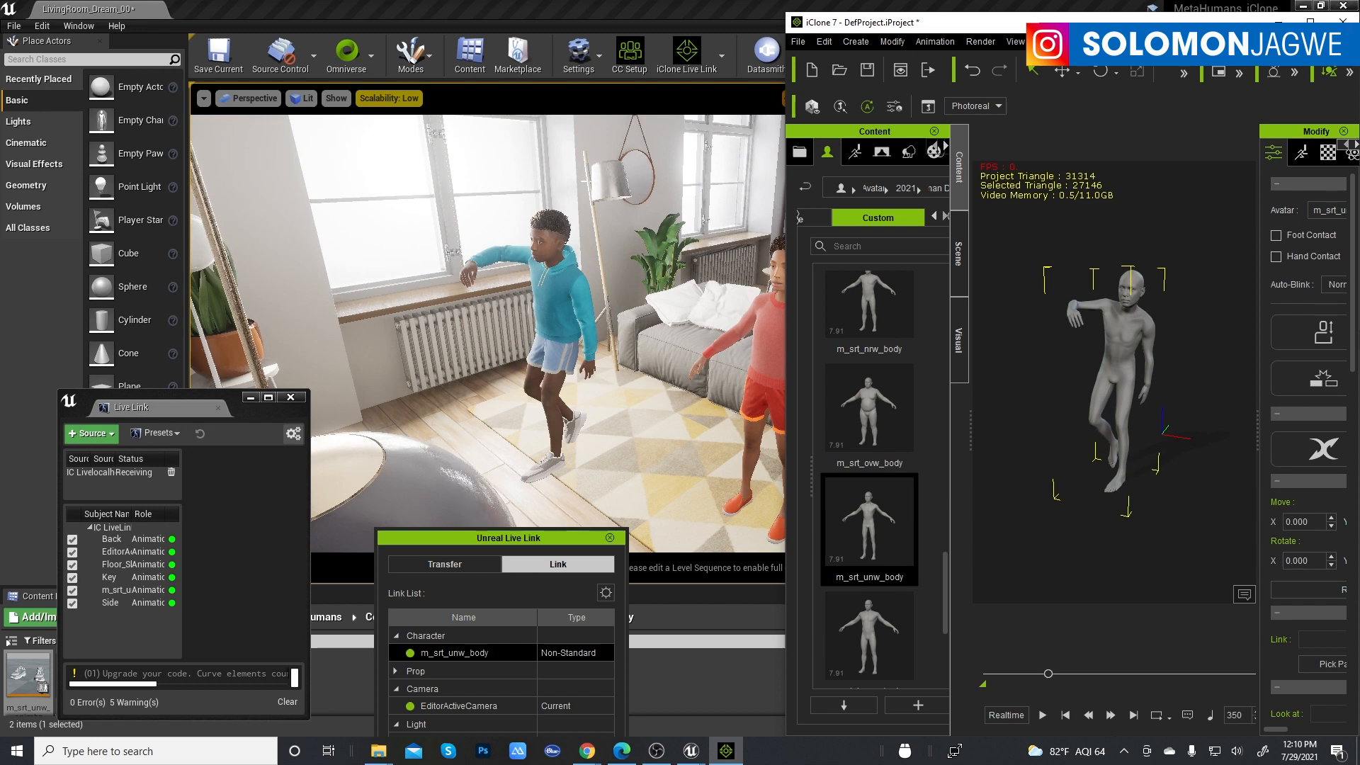
pyautogui.moveTo(1220, 326); pyautogui.dragTo(507, 394)
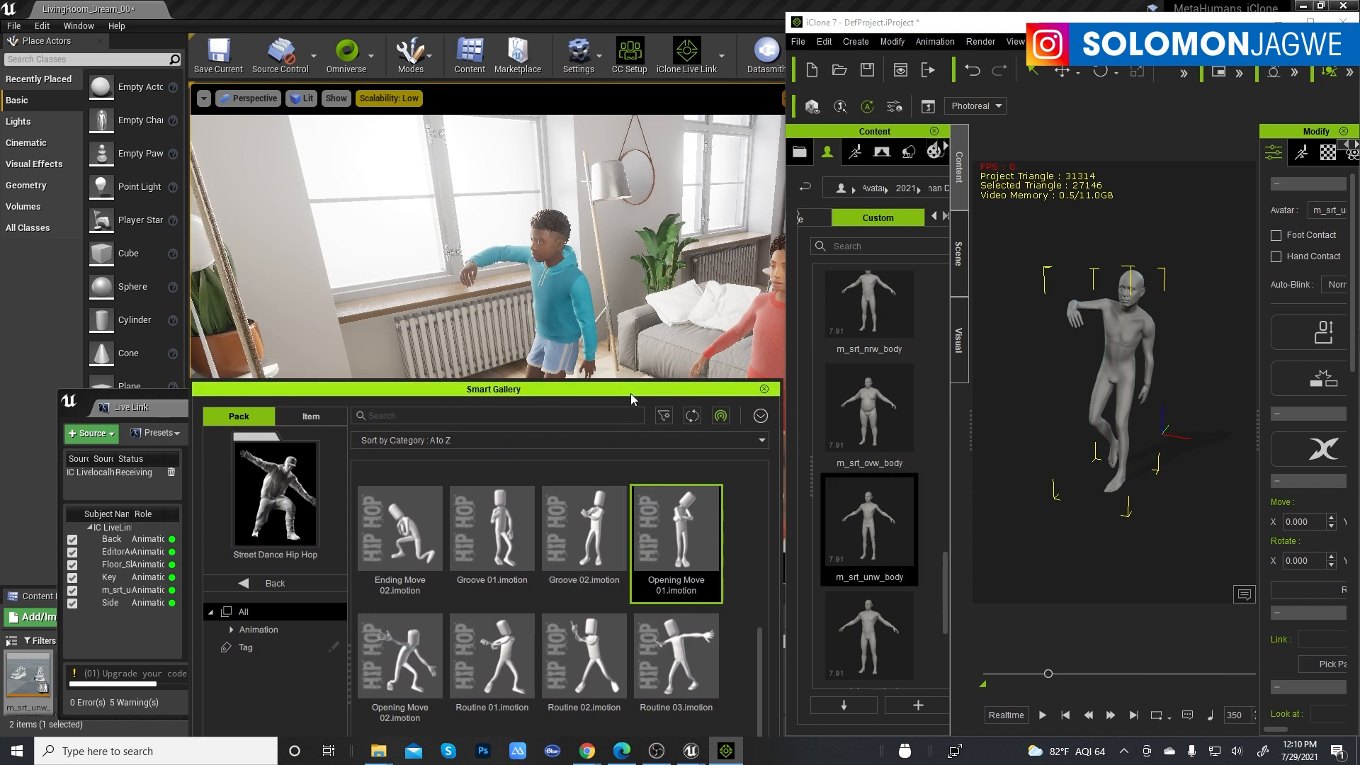
pyautogui.moveTo(636, 395); pyautogui.dragTo(338, 291)
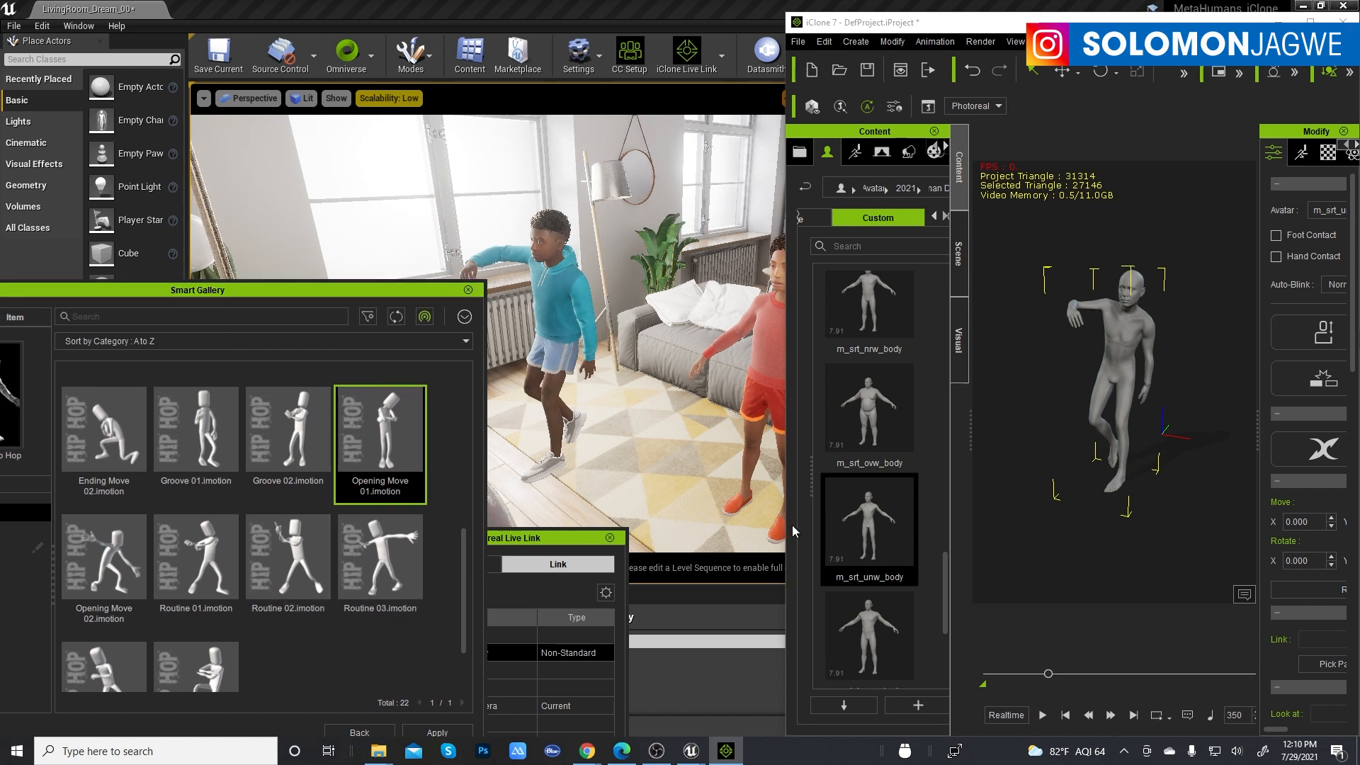
pyautogui.moveTo(784, 526); pyautogui.dragTo(725, 537)
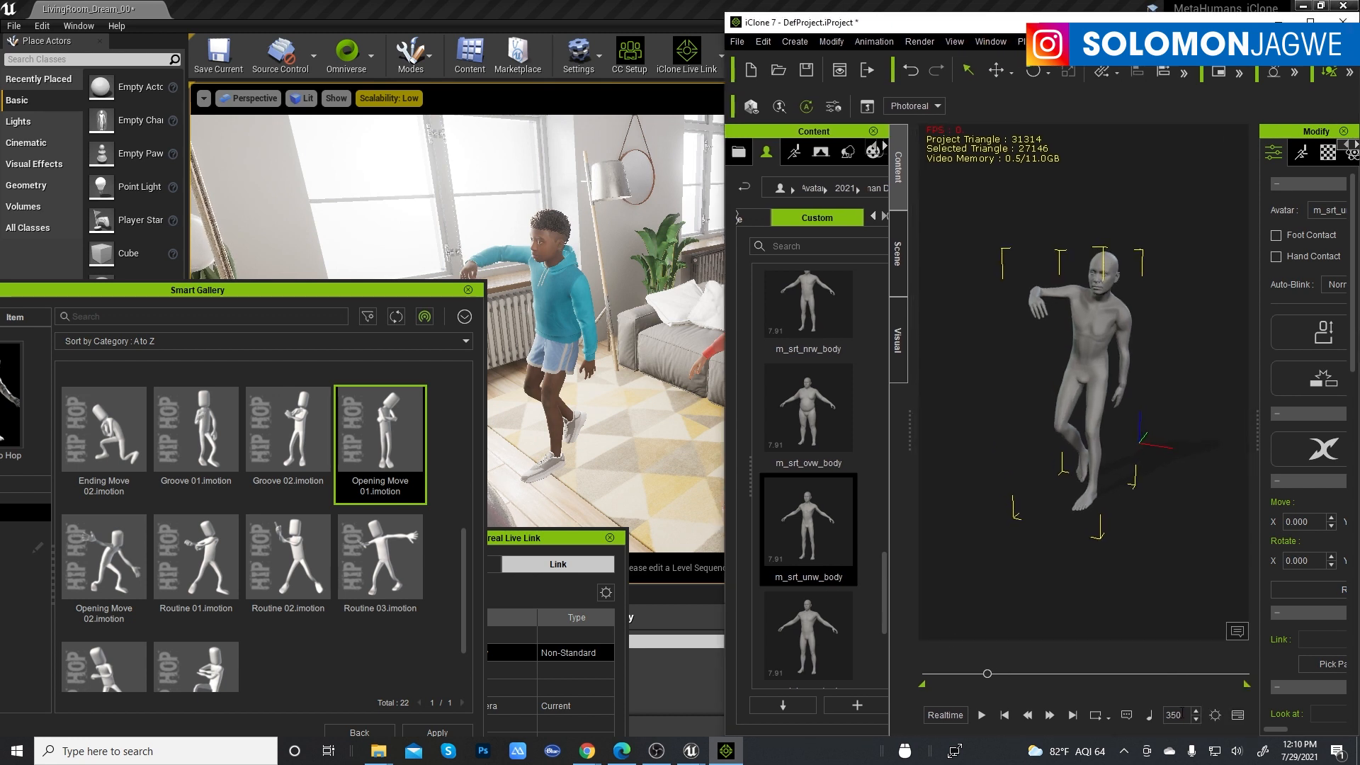
# Show the Timeline fitted to its window and add Routine 01.imotion at frame 566, where the Opening Move 01 clip ends.
pyautogui.click(1238, 716)
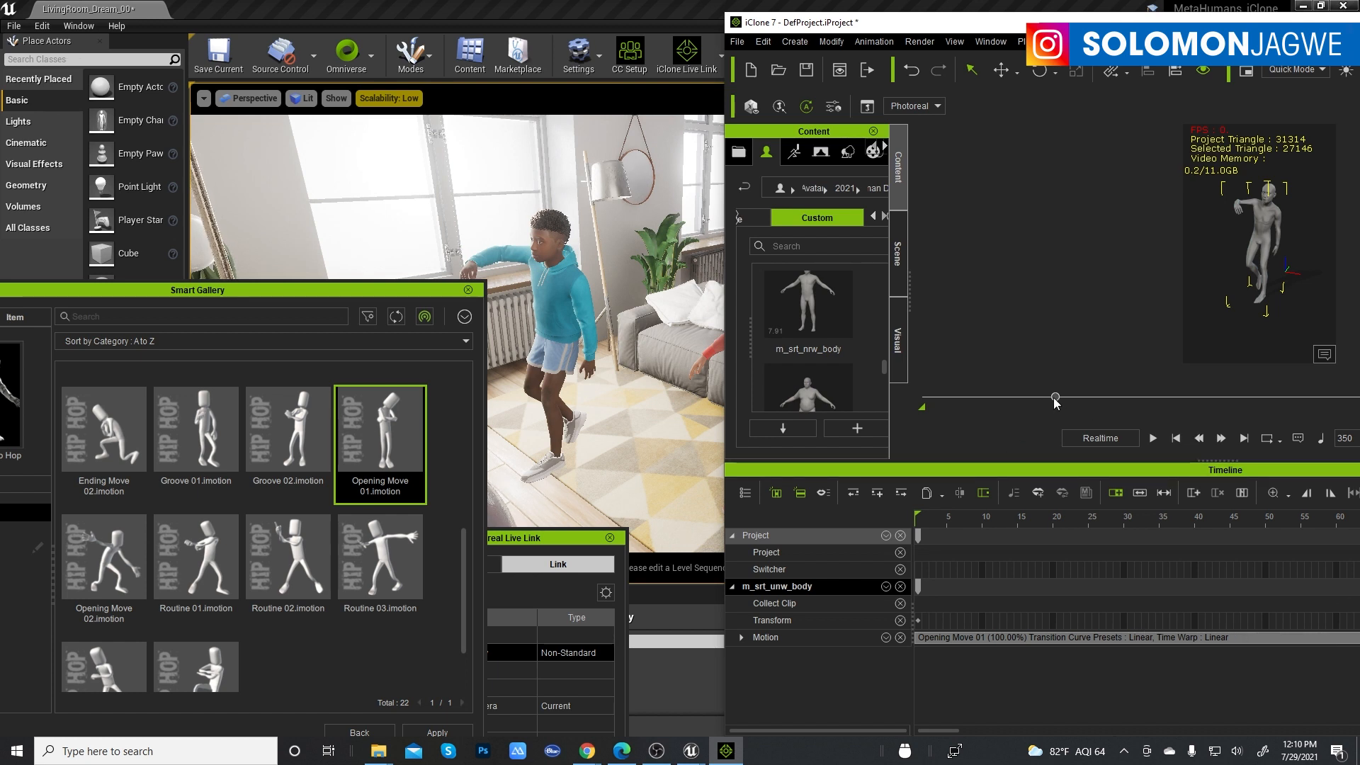
pyautogui.click(1285, 496)
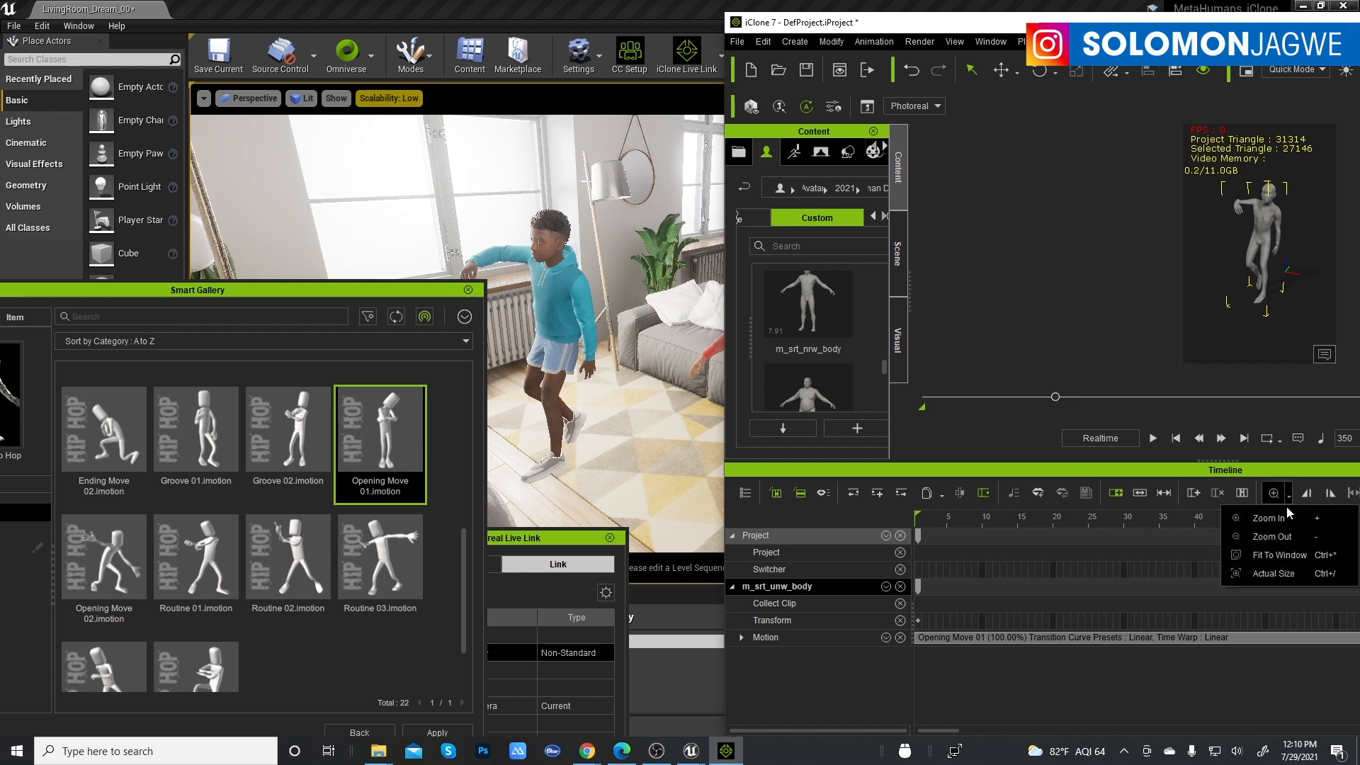
pyautogui.click(1283, 555)
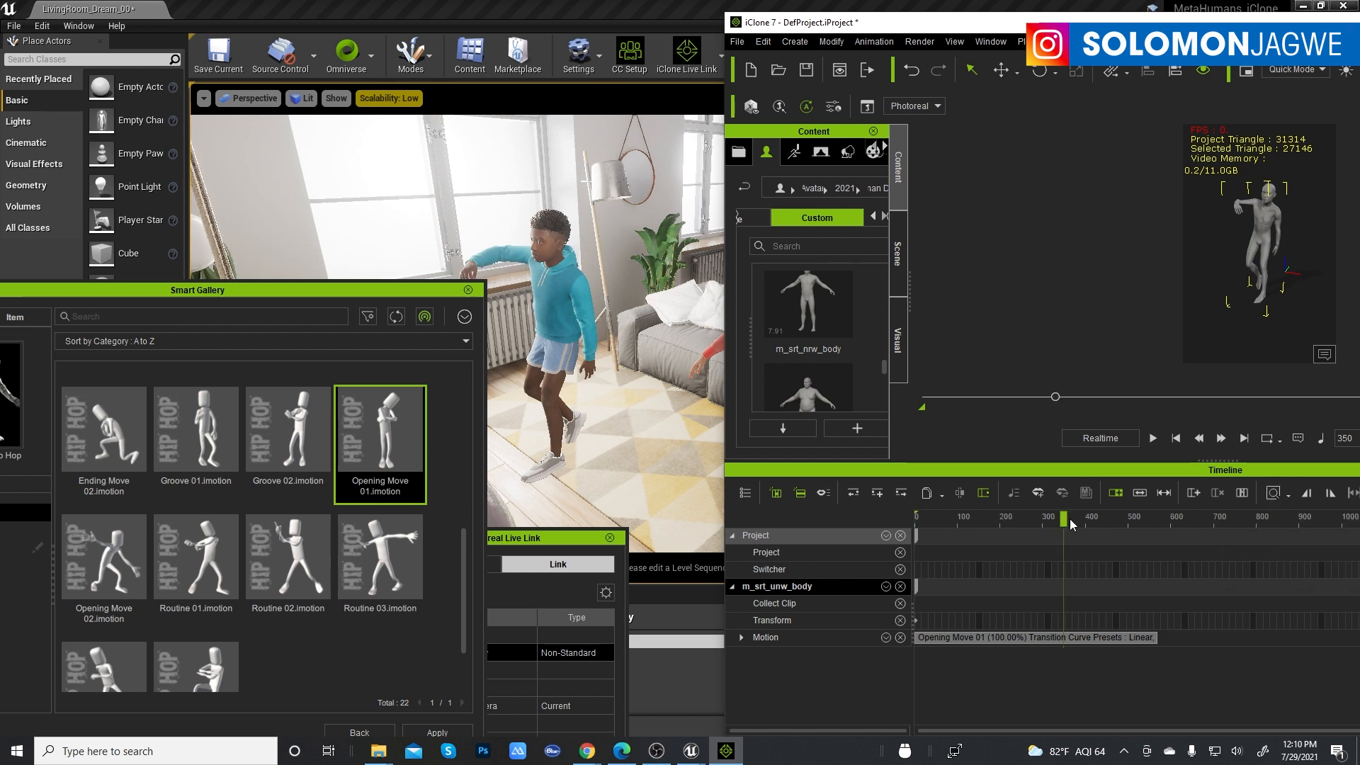
pyautogui.moveTo(1078, 520); pyautogui.dragTo(1157, 522)
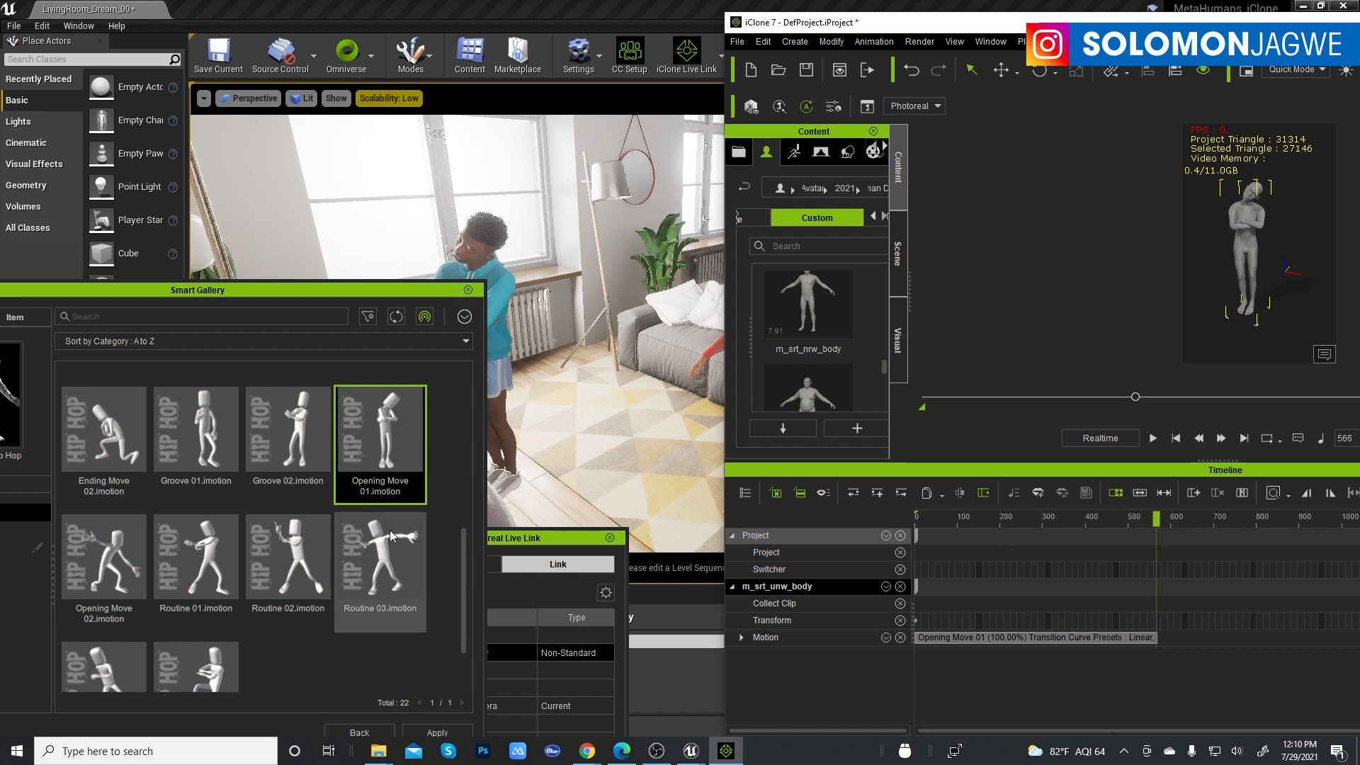
pyautogui.doubleClick(213, 565)
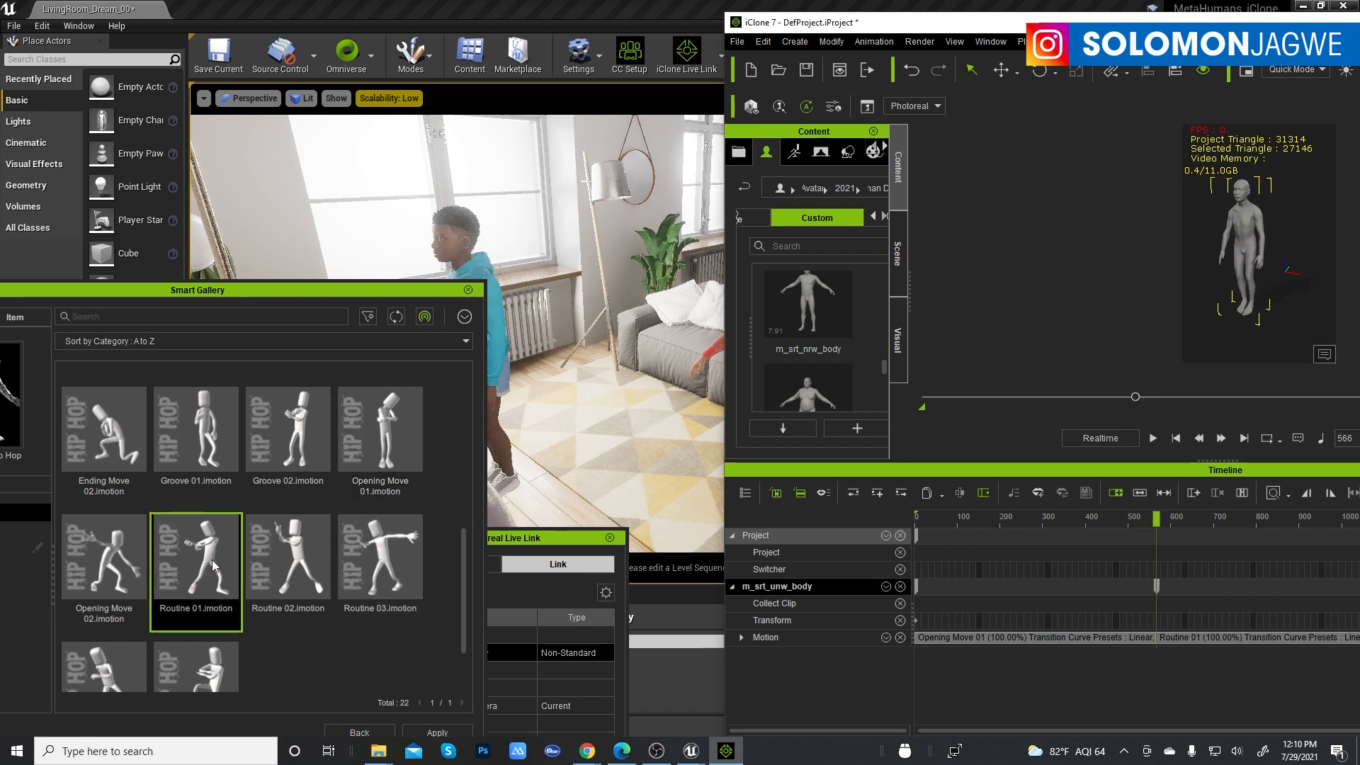
pyautogui.moveTo(430, 290); pyautogui.dragTo(324, 377)
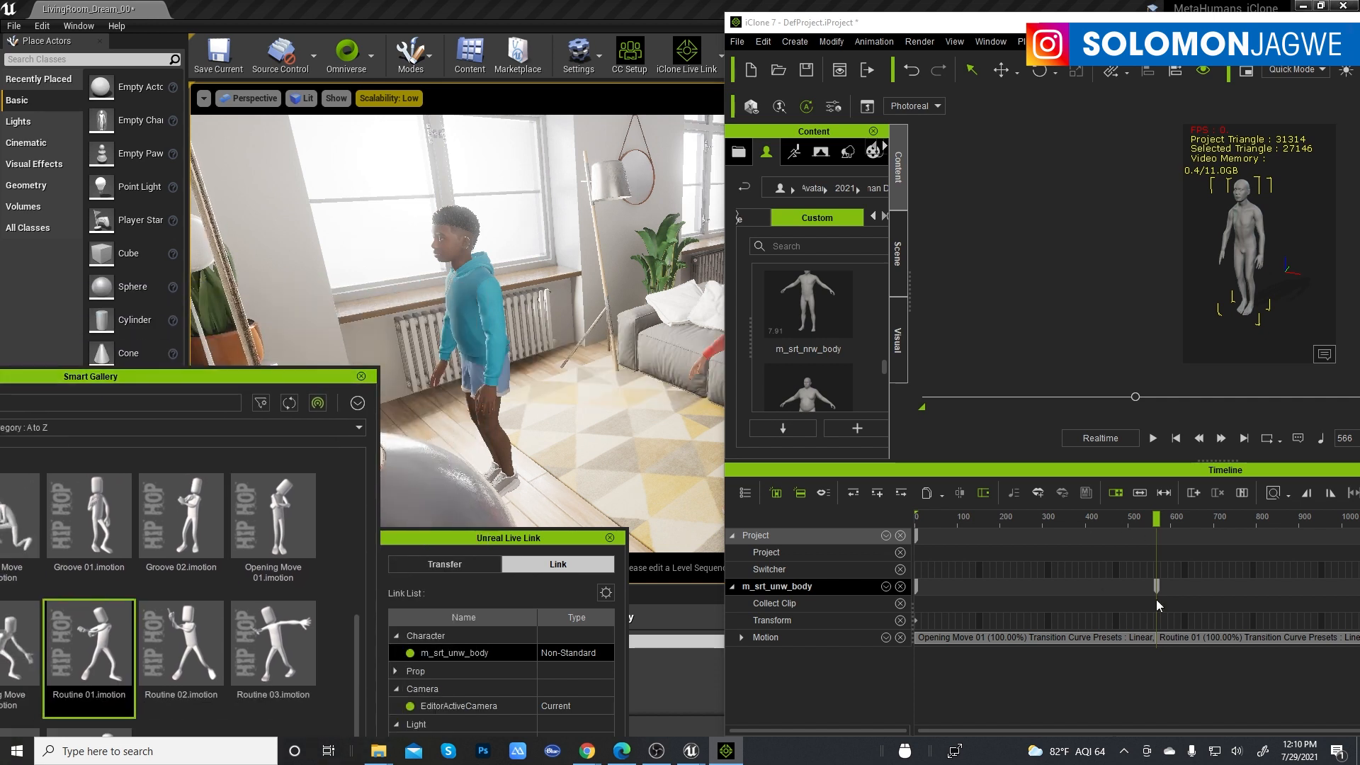
# Scrub across the joint between the Opening Move 01 and Routine 01 clips, and frame both kids in the Unreal Engine viewport.
pyautogui.click(1180, 636)
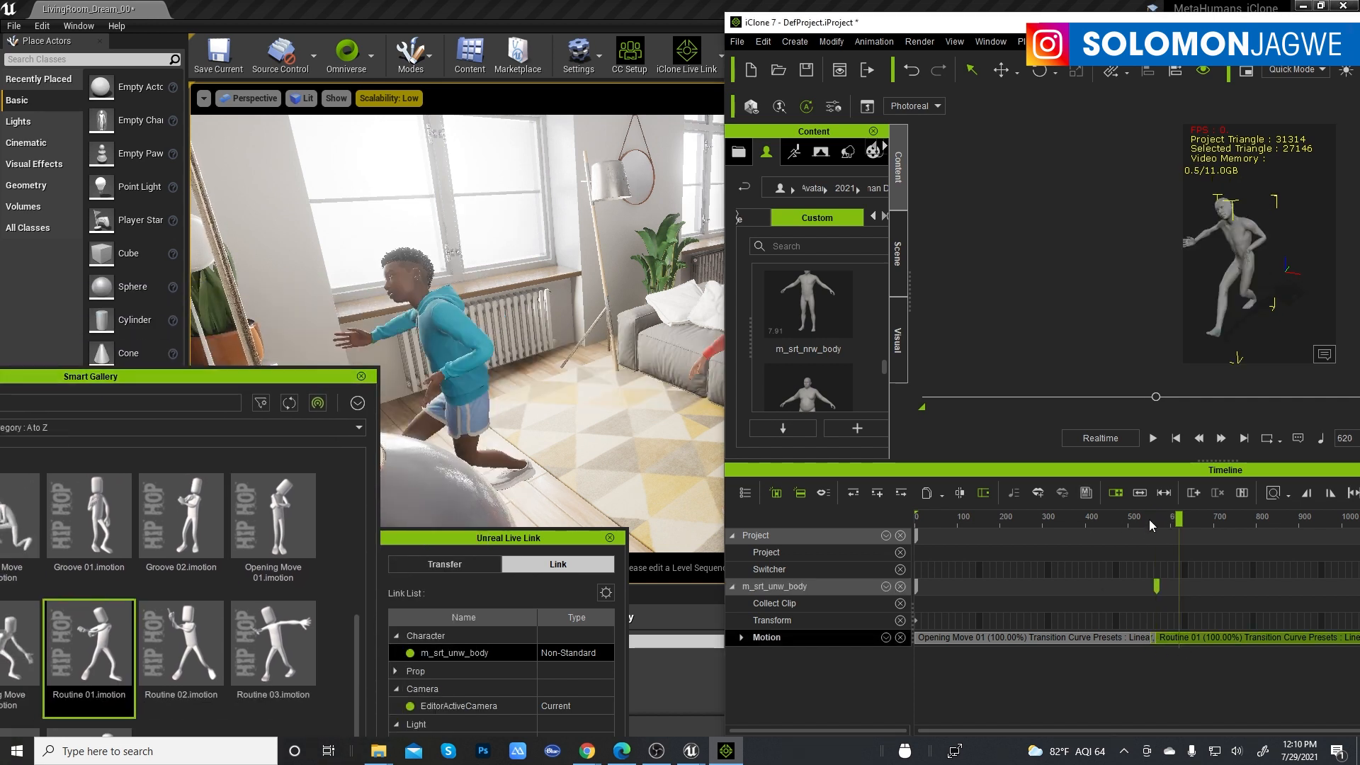
pyautogui.moveTo(1139, 517)
pyautogui.mouseDown()
pyautogui.moveTo(1176, 520)
pyautogui.moveTo(1115, 526)
pyautogui.moveTo(1151, 530)
pyautogui.mouseUp()
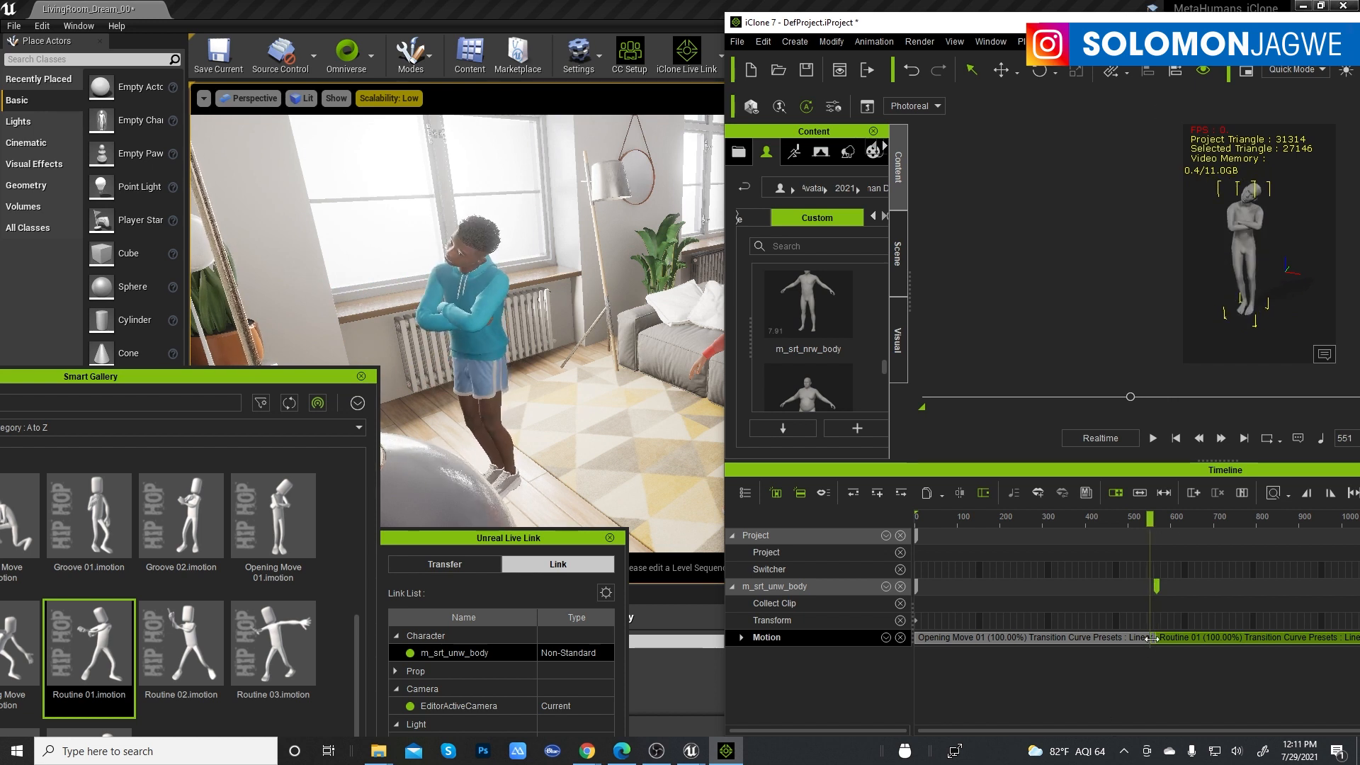
pyautogui.moveTo(1141, 639); pyautogui.dragTo(1139, 639)
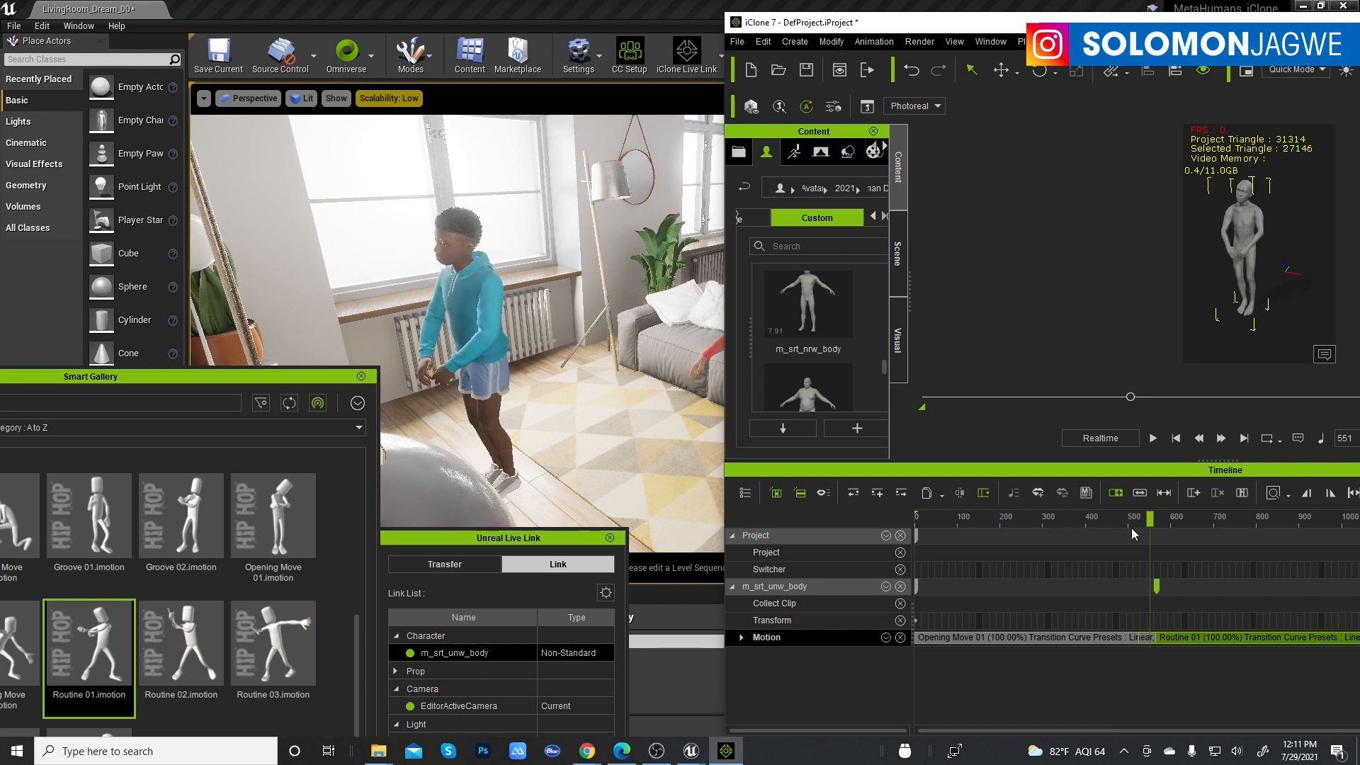
pyautogui.click(1158, 520)
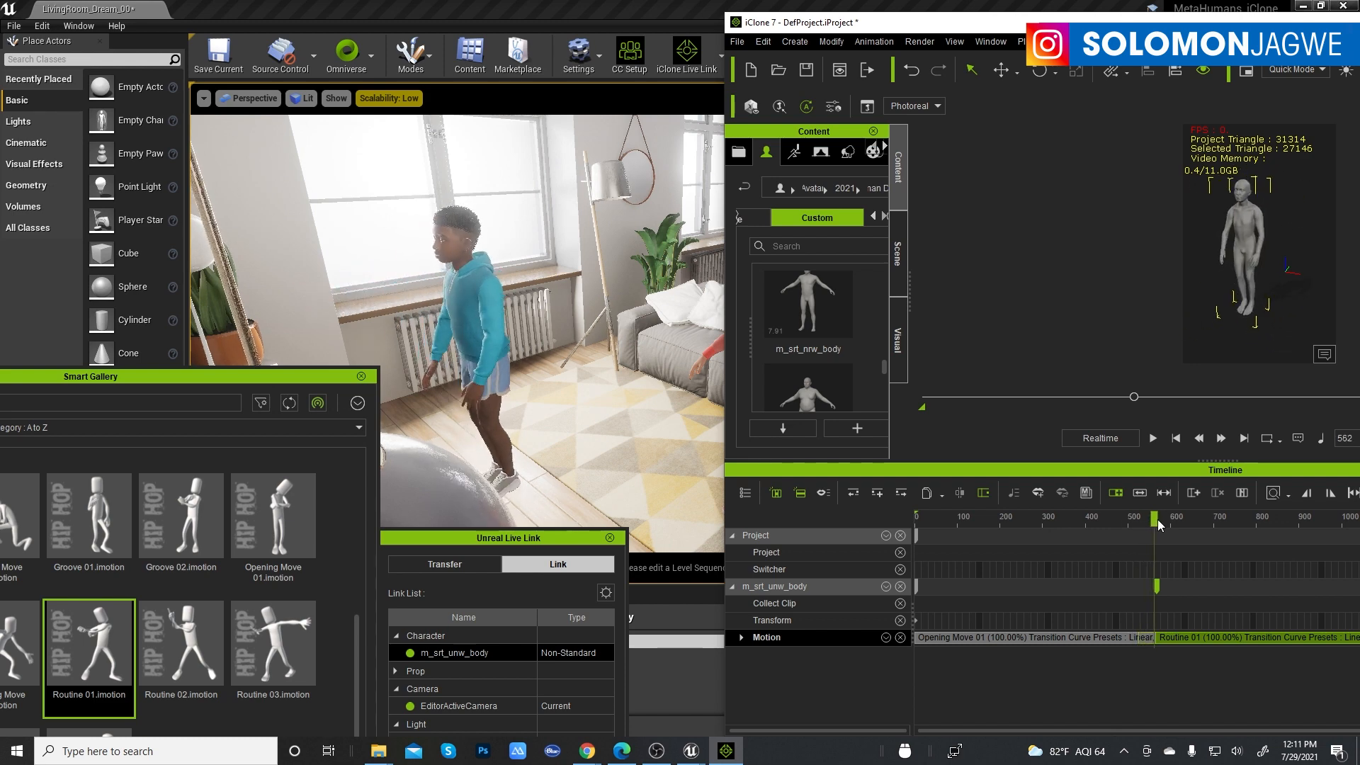
pyautogui.moveTo(1158, 520); pyautogui.dragTo(1120, 547)
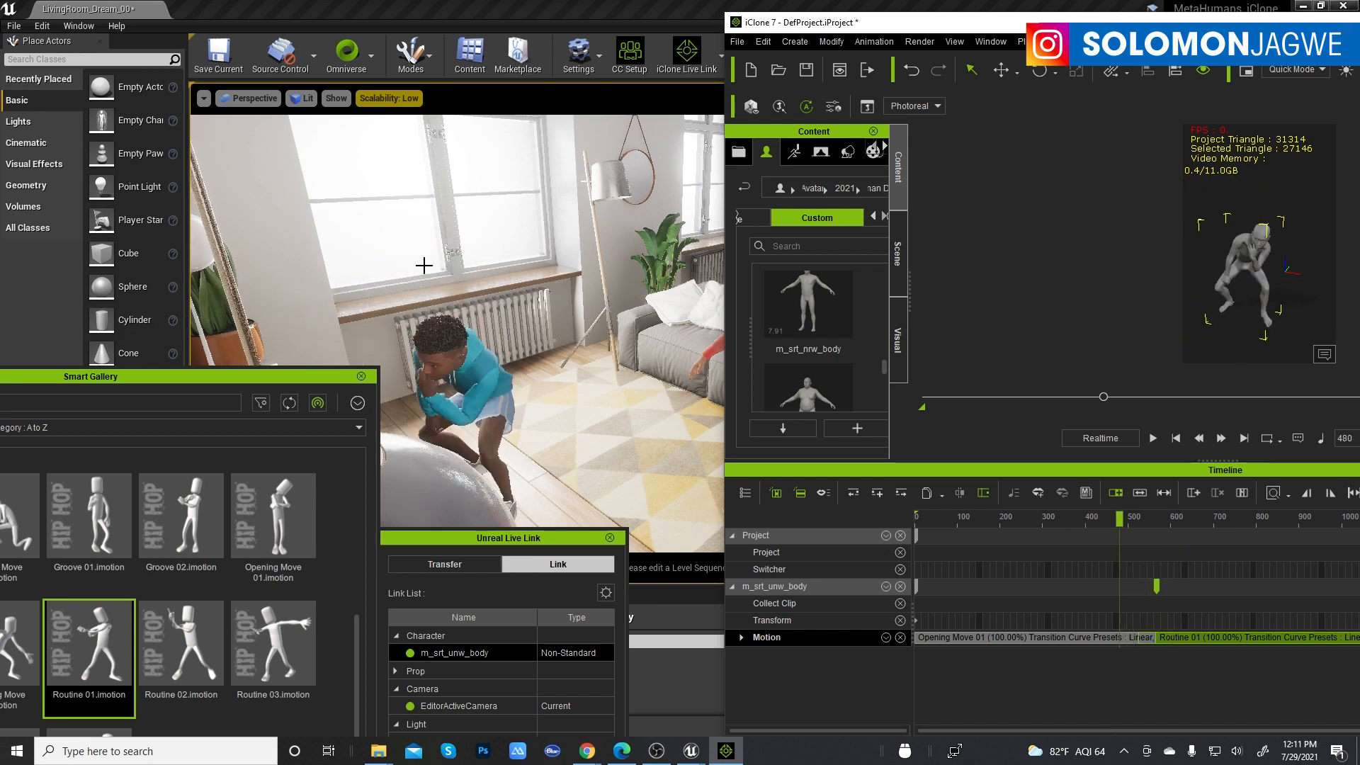
pyautogui.click(516, 350)
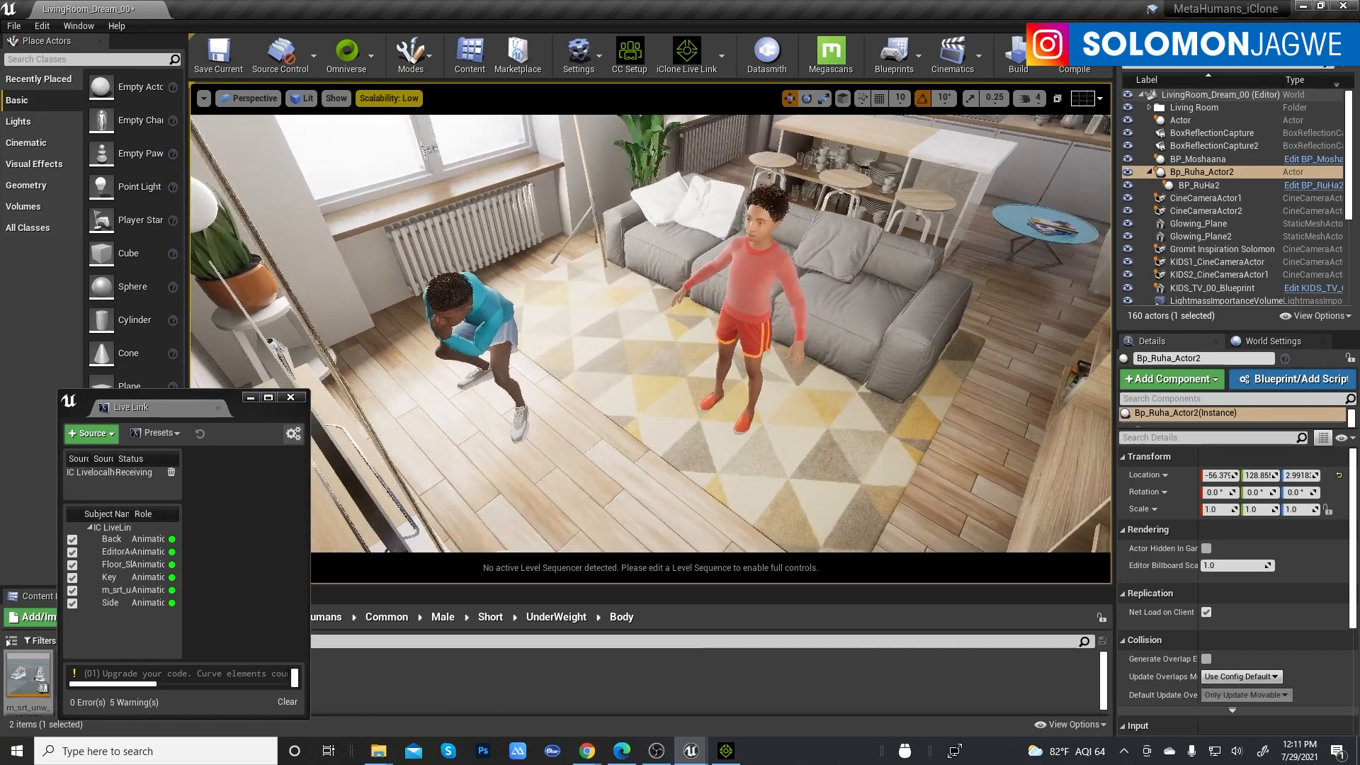
# Switch back to iClone, loop the playback range up to frame 1139, and hide the Timeline to fit the avatar in view.
pyautogui.hotkey('alt', 'Tab')
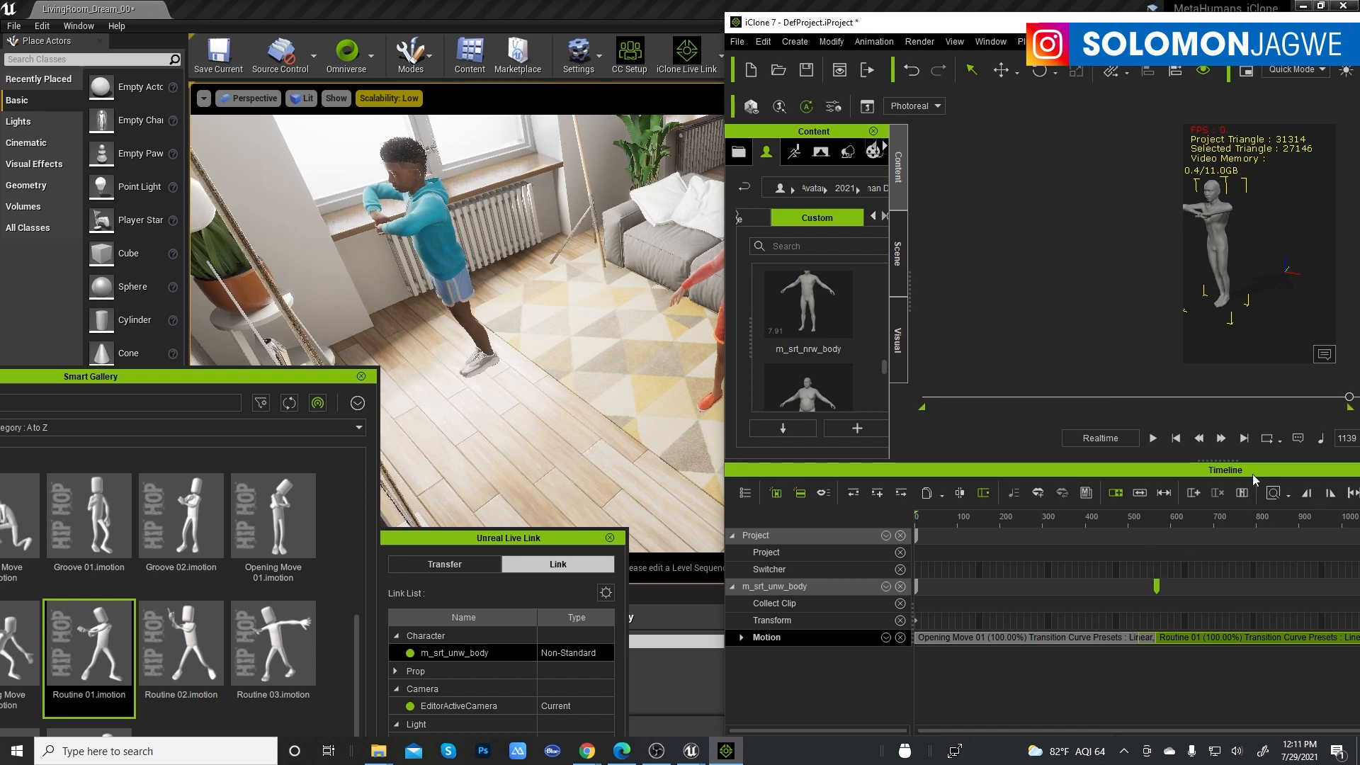
pyautogui.click(1268, 441)
pyautogui.press('F3')
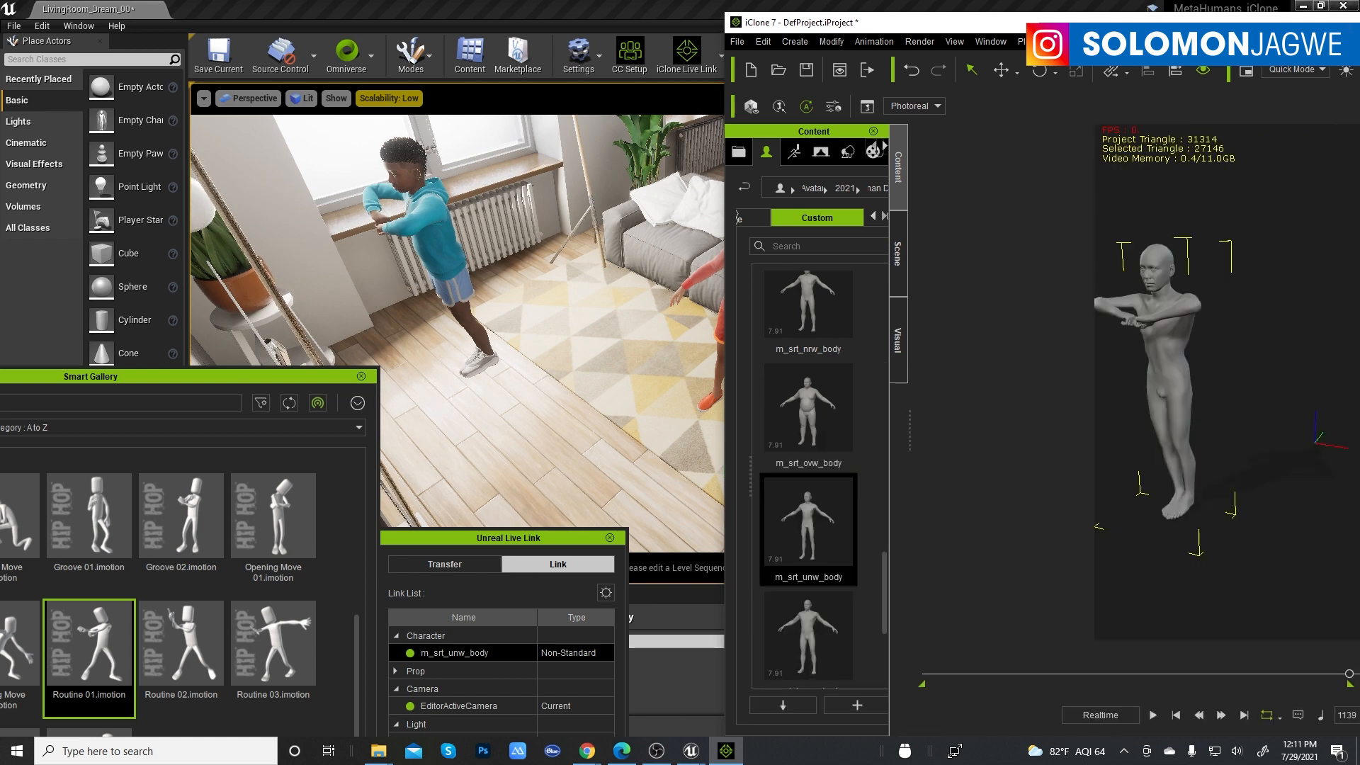
pyautogui.press('F5')
pyautogui.scroll(-5, 1056, 478)
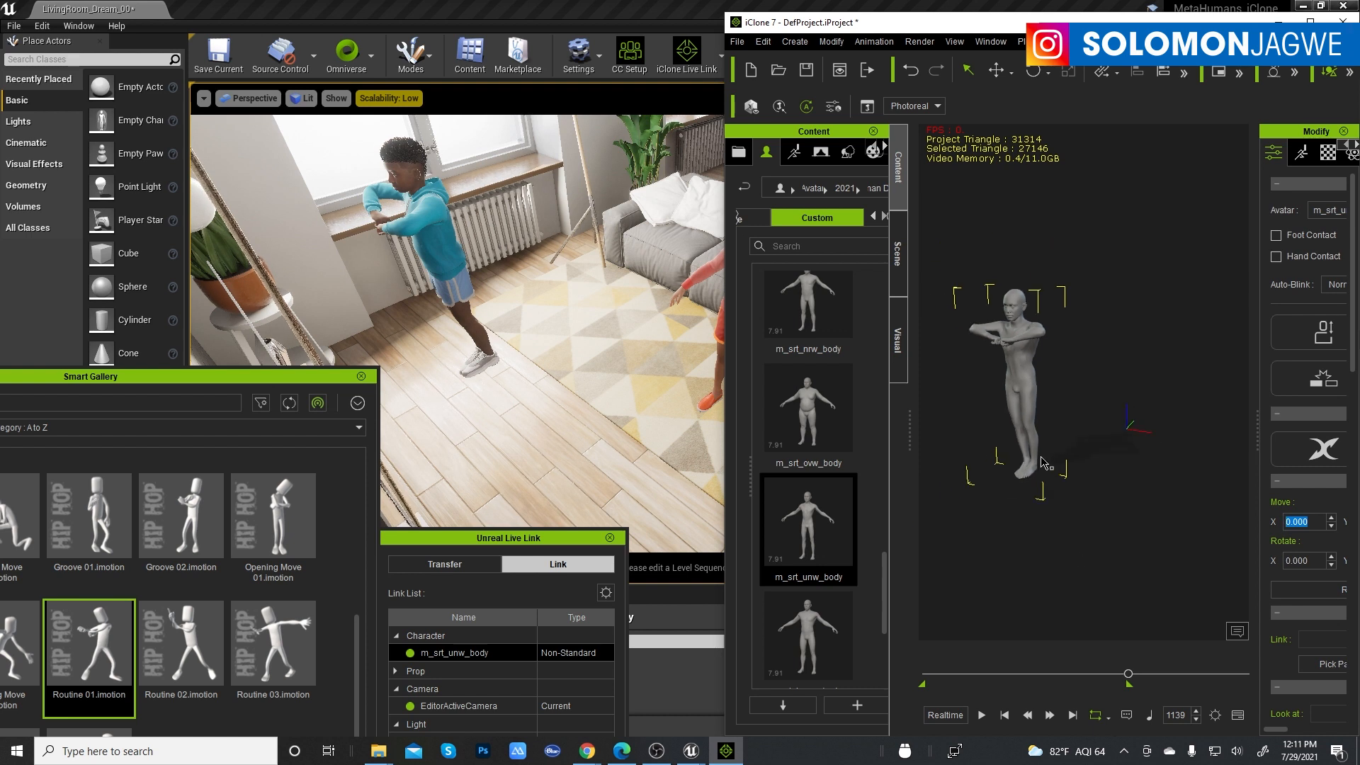
# Play the combined motion from its first frame to check the transition, and return it to the start.
pyautogui.click(1005, 715)
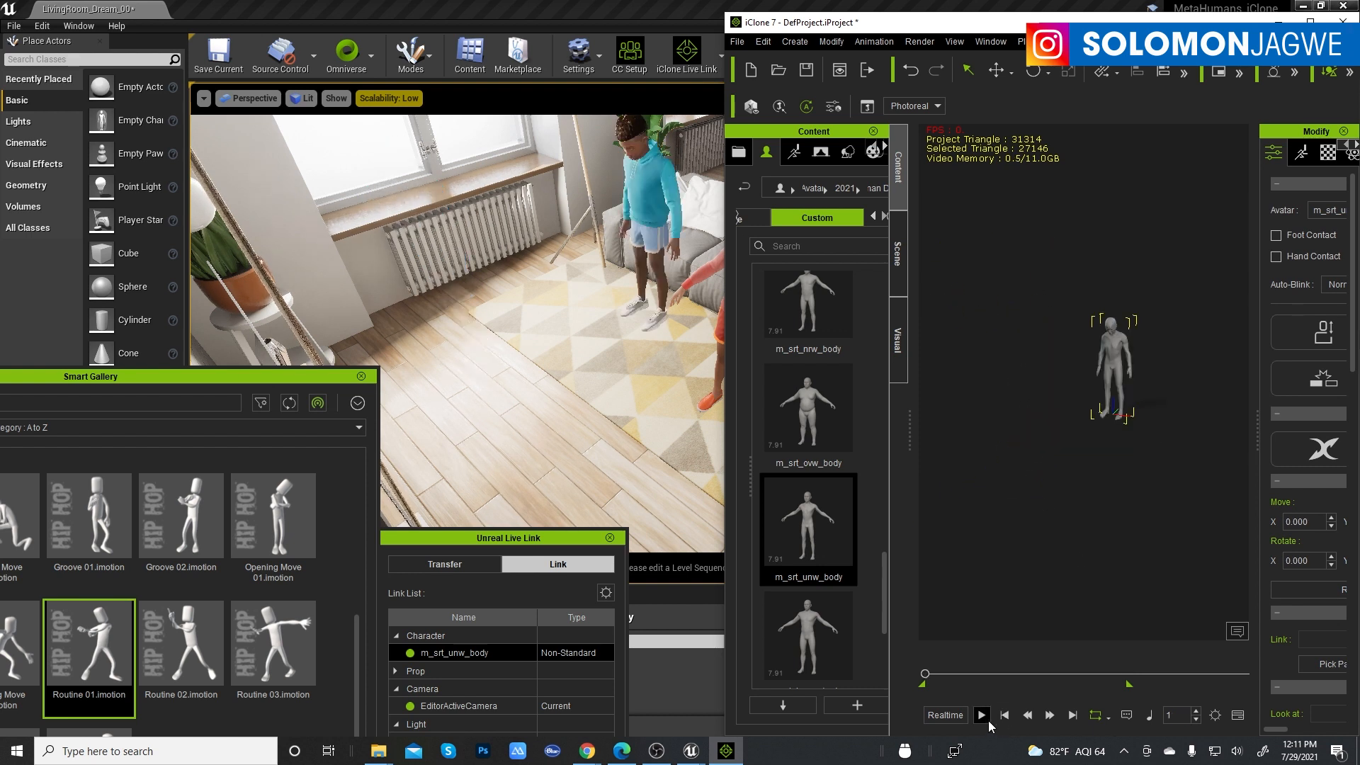
pyautogui.click(982, 715)
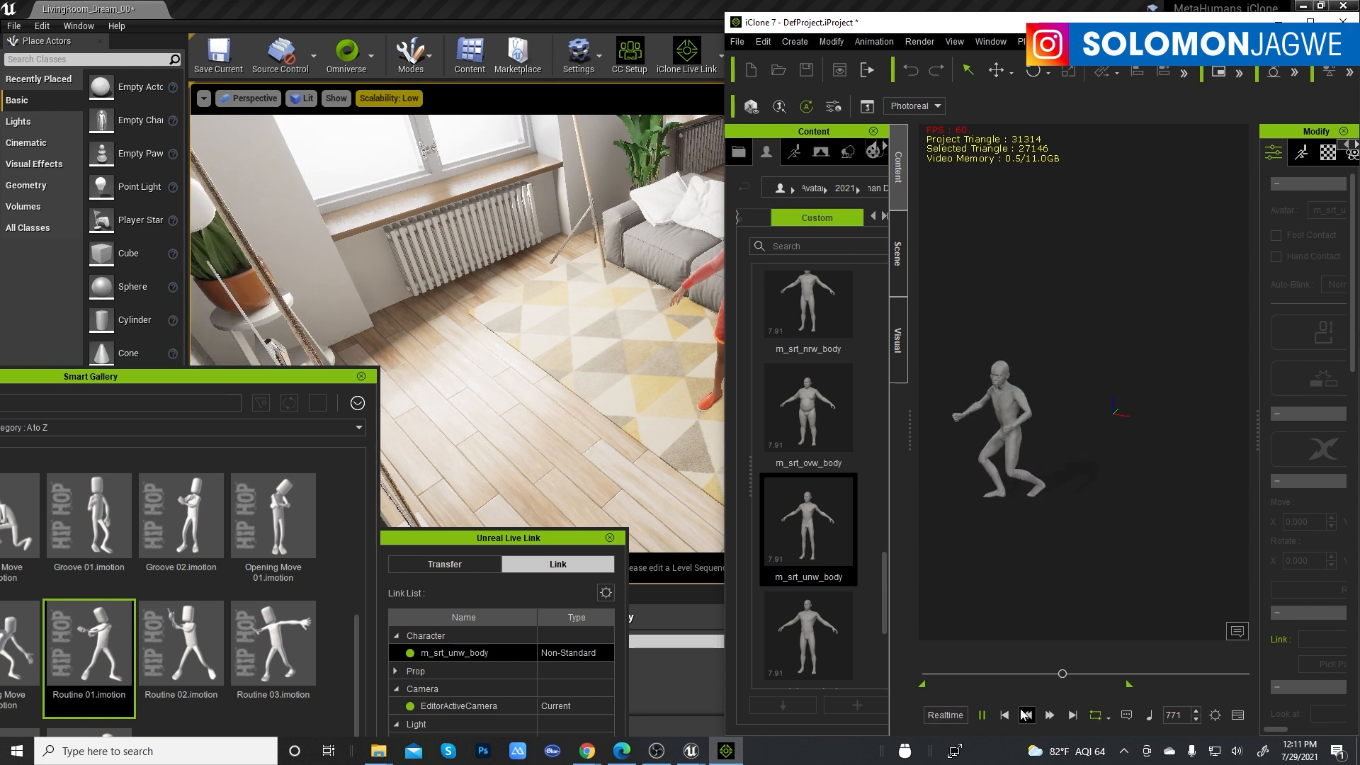
pyautogui.click(1006, 715)
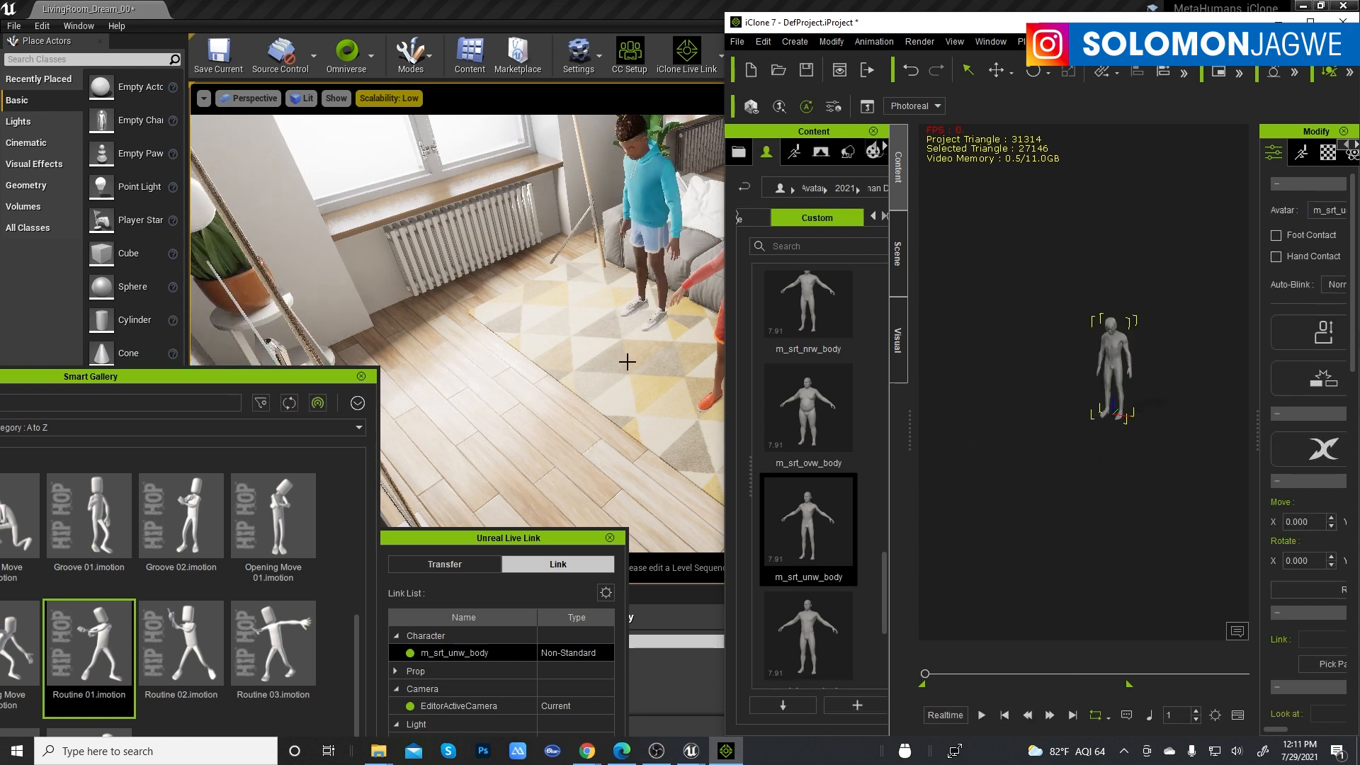
# Switch to Unreal Engine and move Bp_Ruha_Actor2 to the floor beside the couch, at about X 184, Y -68.
pyautogui.moveTo(587, 308); pyautogui.dragTo(616, 303, button='right')
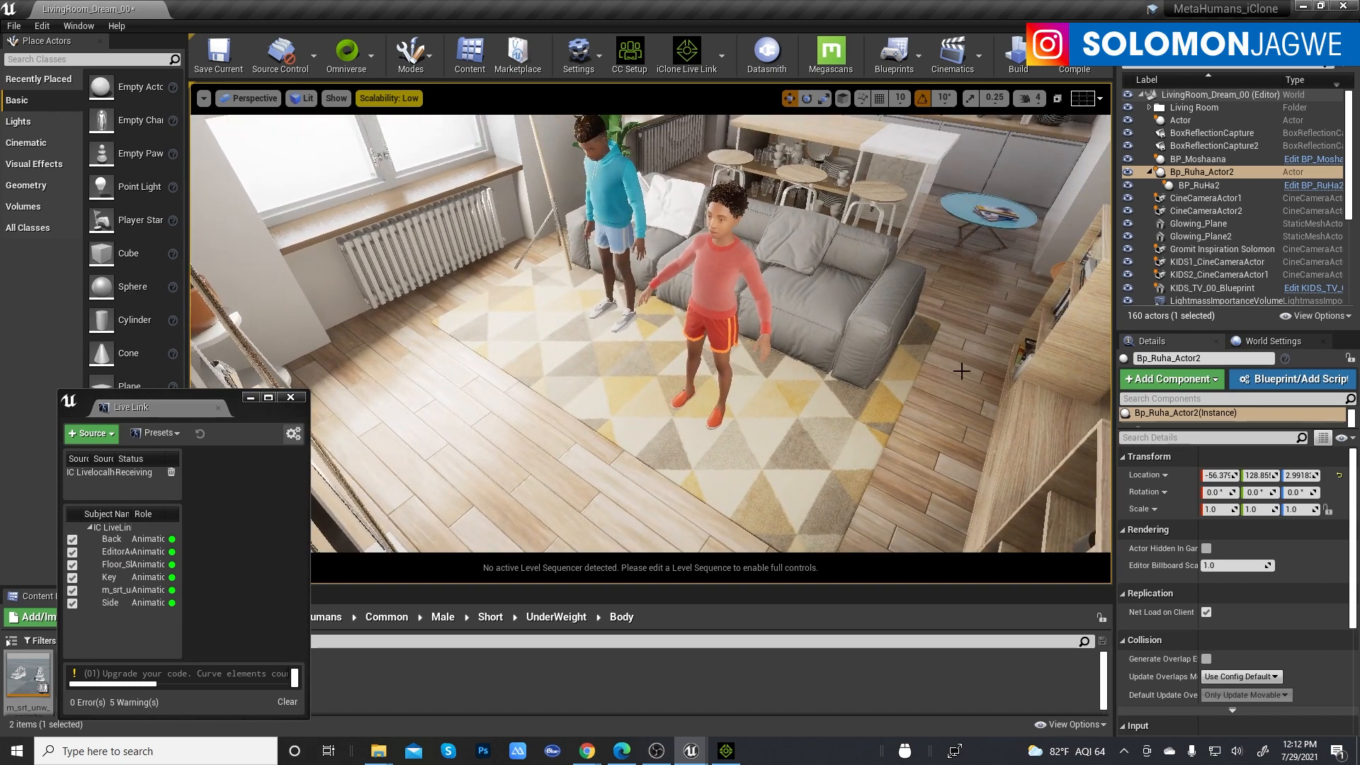
pyautogui.click(1204, 172)
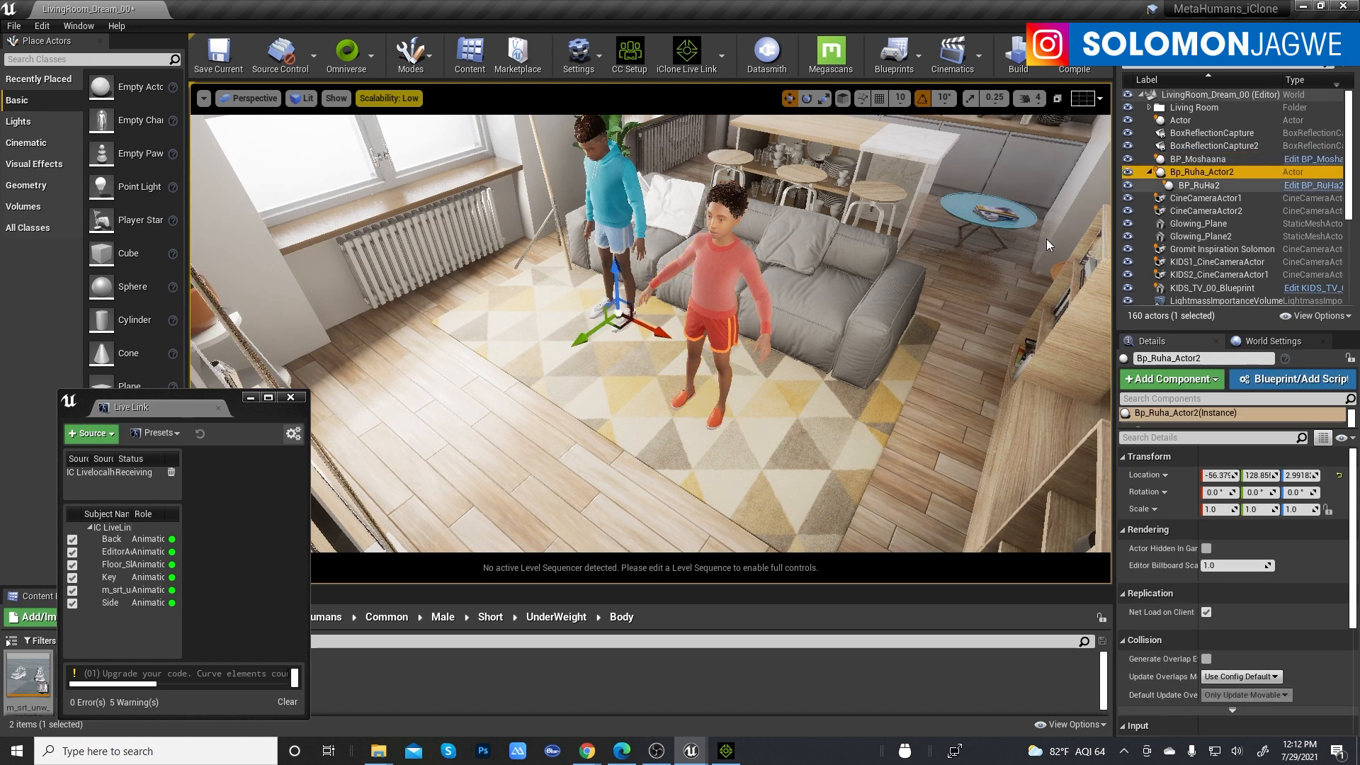
pyautogui.moveTo(616, 328); pyautogui.dragTo(982, 315)
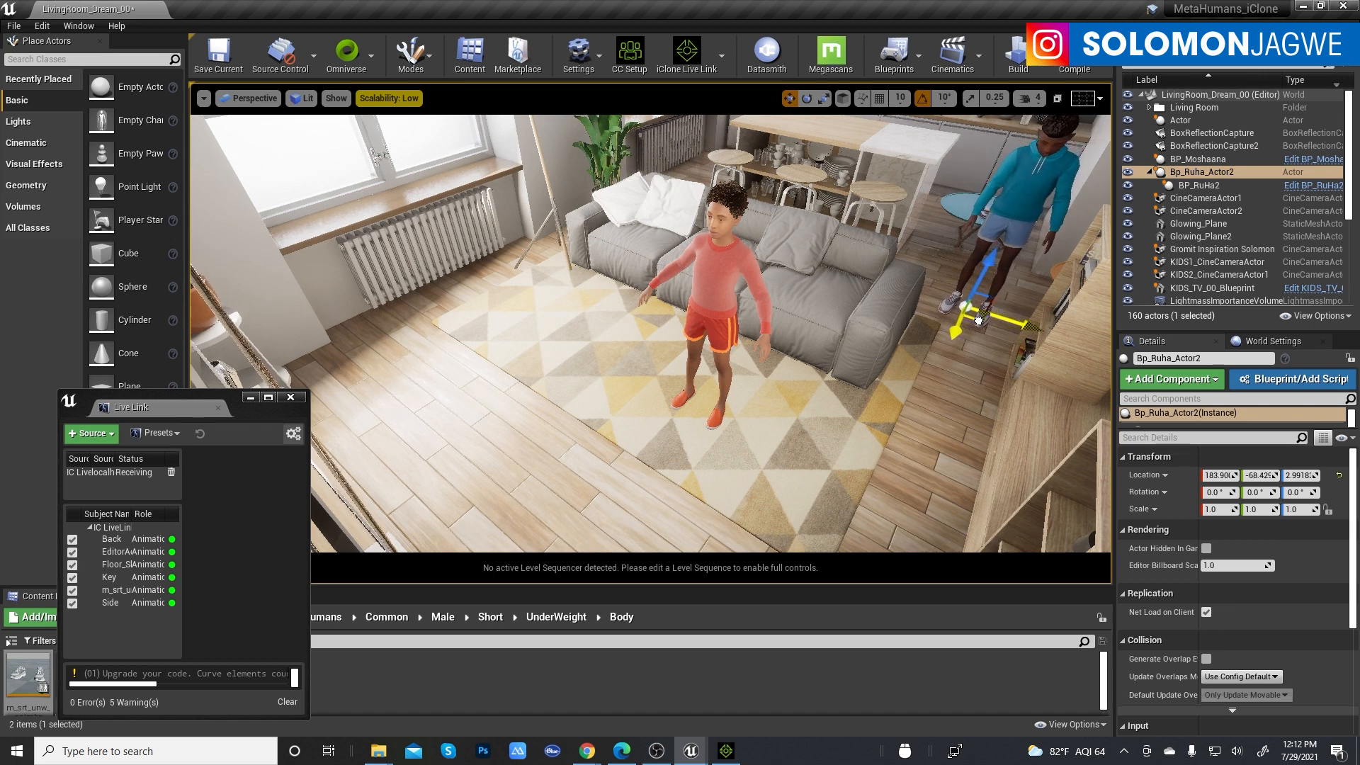
# Switch to iClone, play the looped motion and move the iClone window down to uncover the Unreal viewport.
pyautogui.click(726, 752)
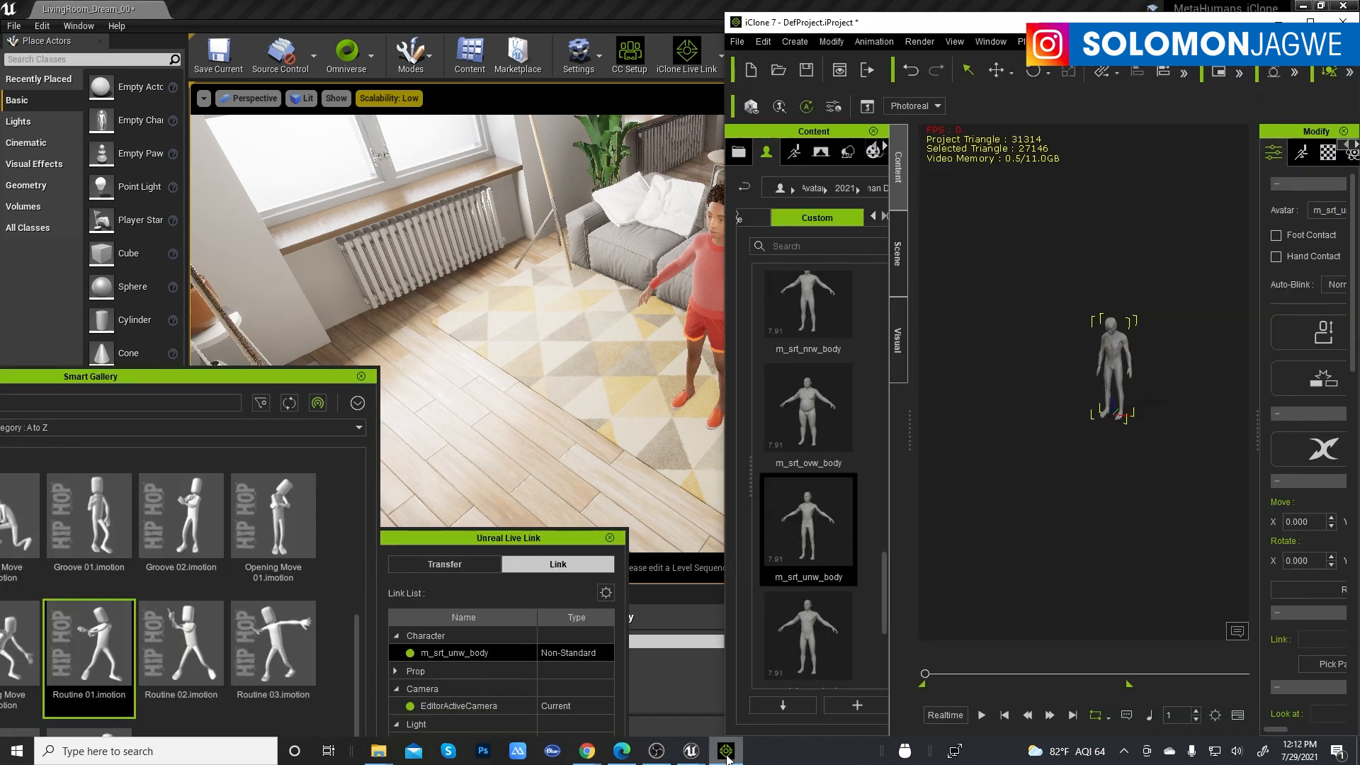
pyautogui.moveTo(947, 24); pyautogui.dragTo(923, 392)
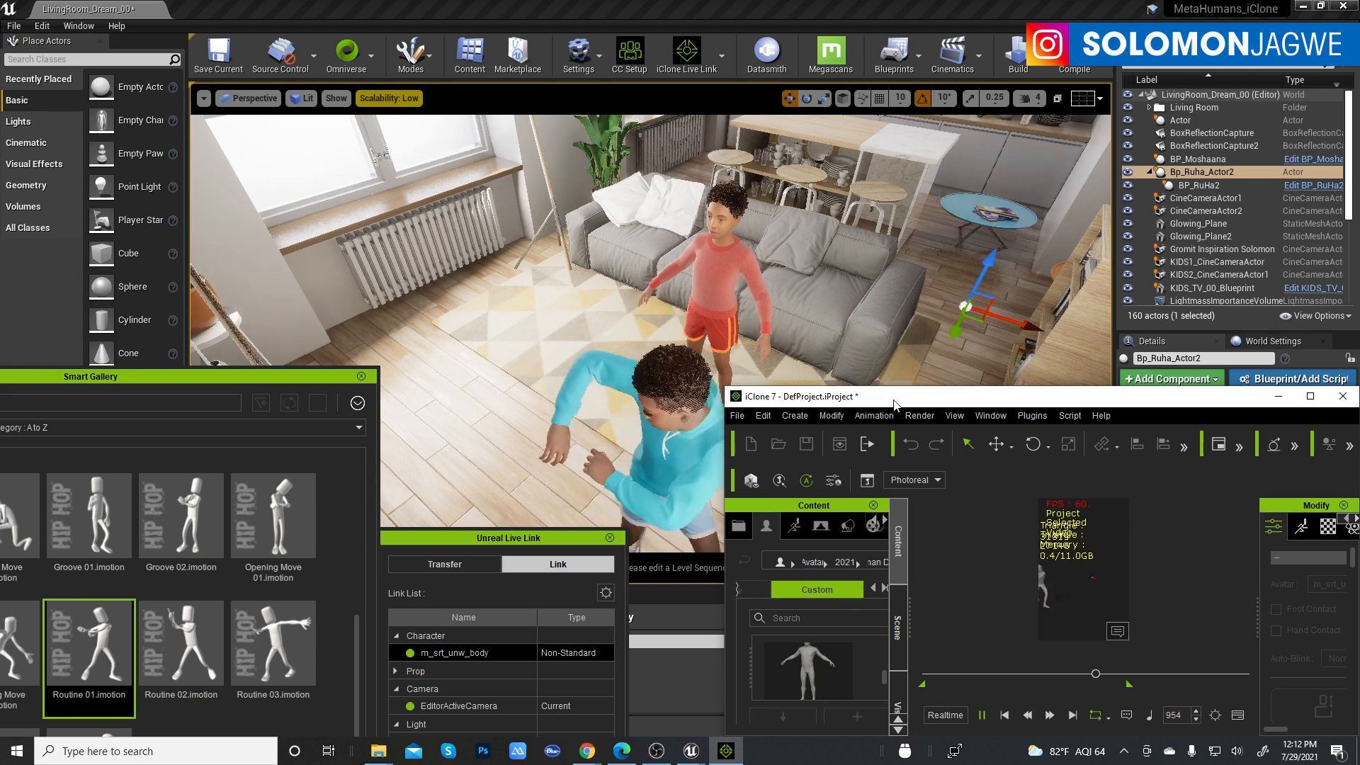
pyautogui.moveTo(903, 404); pyautogui.dragTo(833, 498)
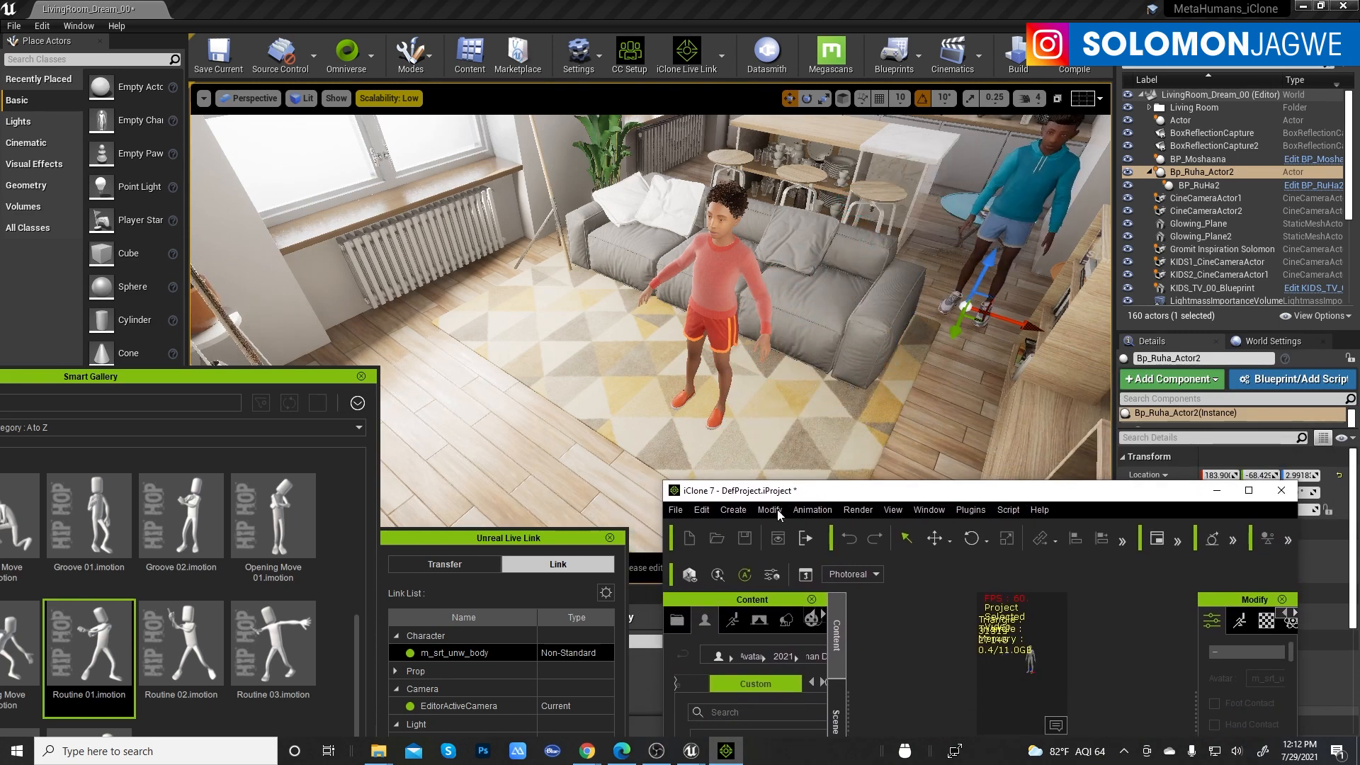
pyautogui.moveTo(909, 498); pyautogui.dragTo(913, 419)
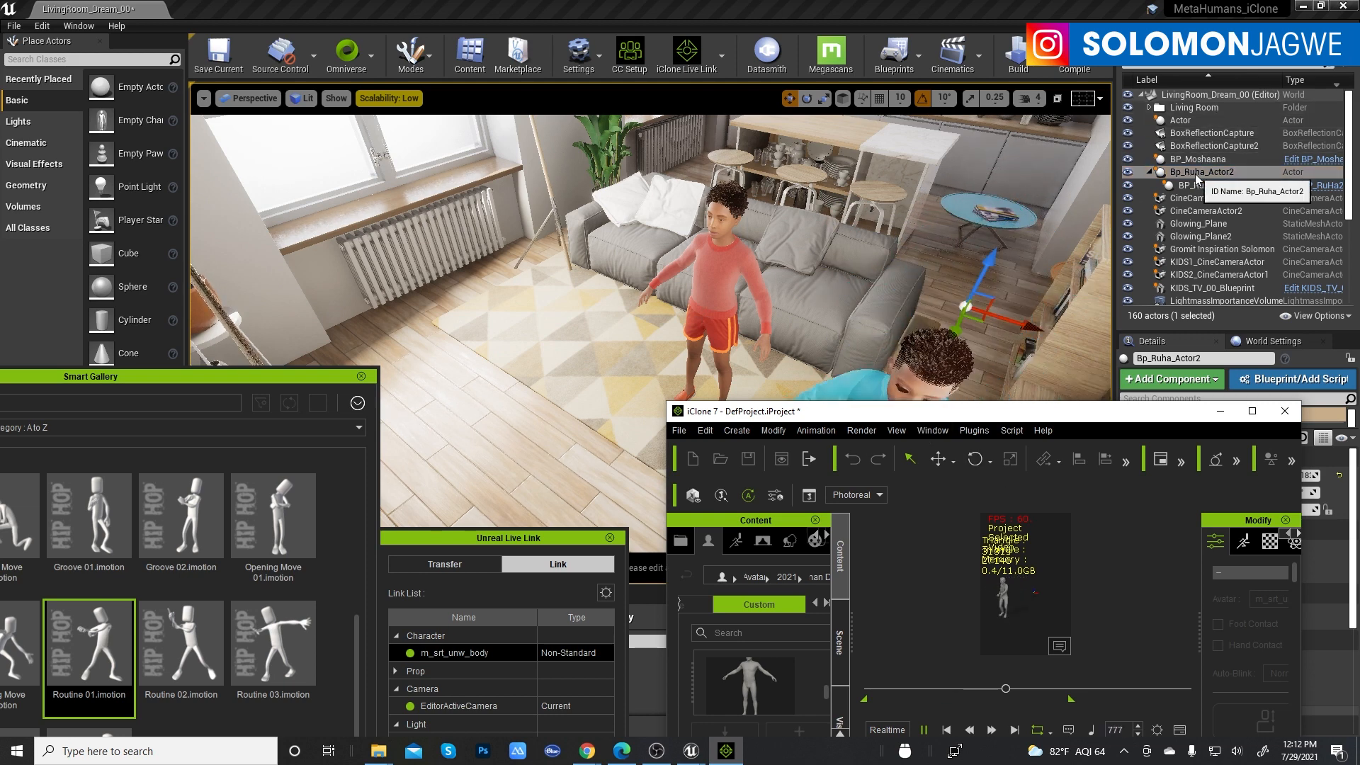
# Return the motion to its first frame and shift Bp_Ruha_Actor2 in Unreal Engine to about X 193.
pyautogui.click(947, 732)
pyautogui.click(1022, 330)
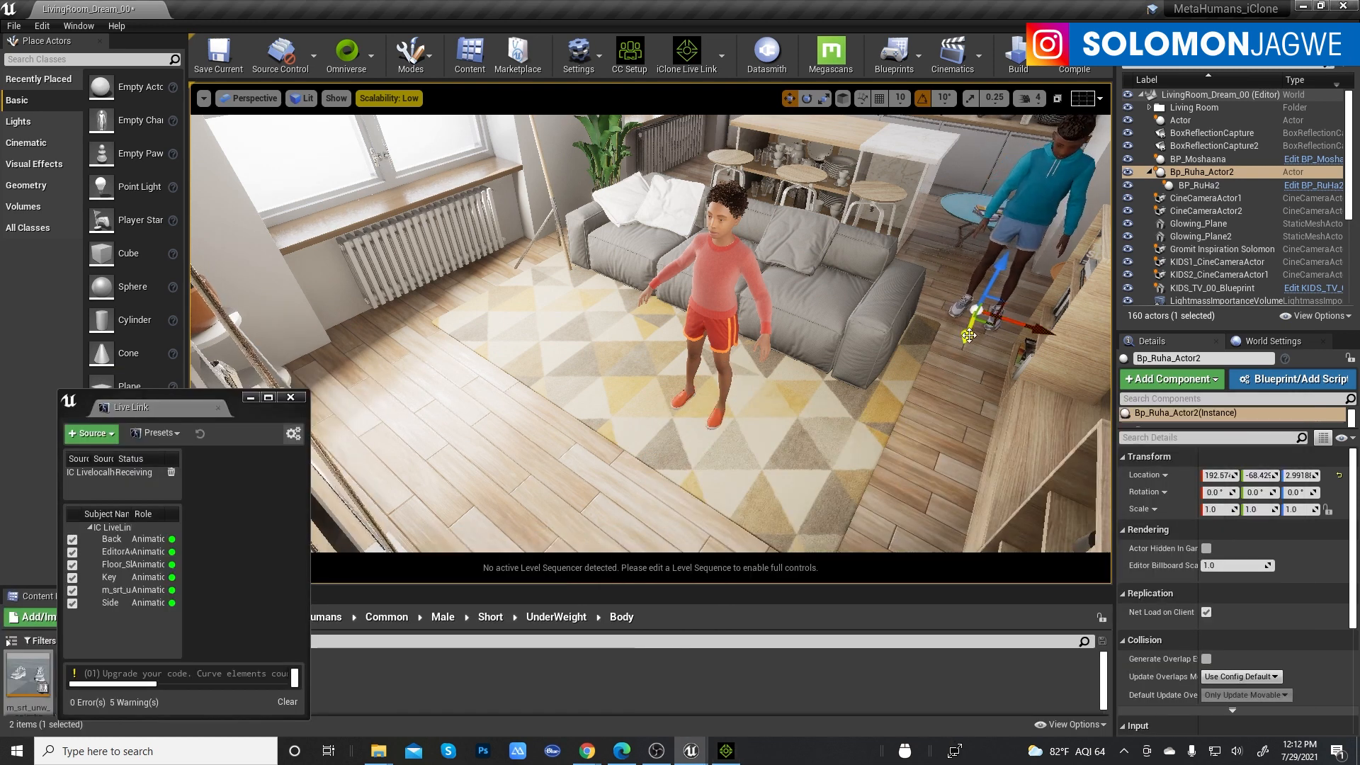
# Switch to iClone, play the looped motion on the repositioned character and bring the whole Smart Gallery into view.
pyautogui.click(721, 752)
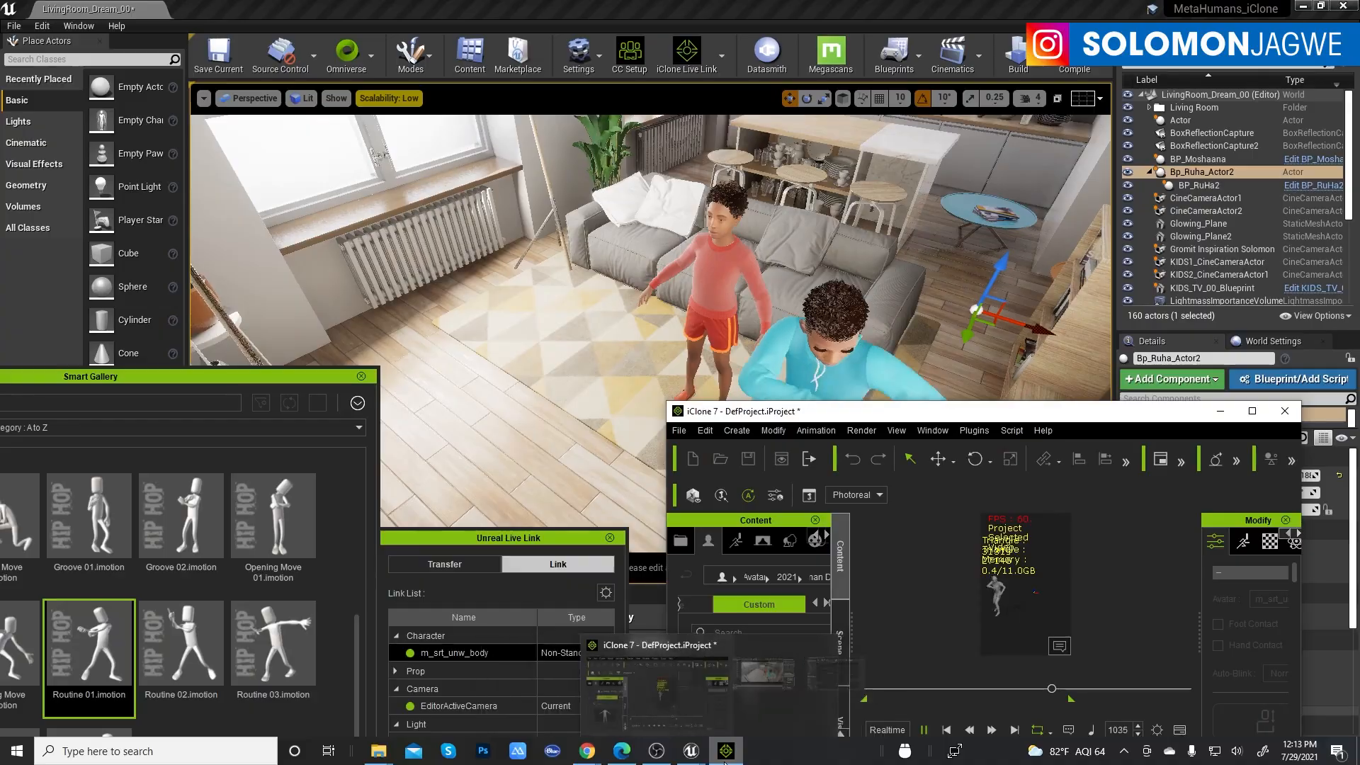
pyautogui.moveTo(724, 758)
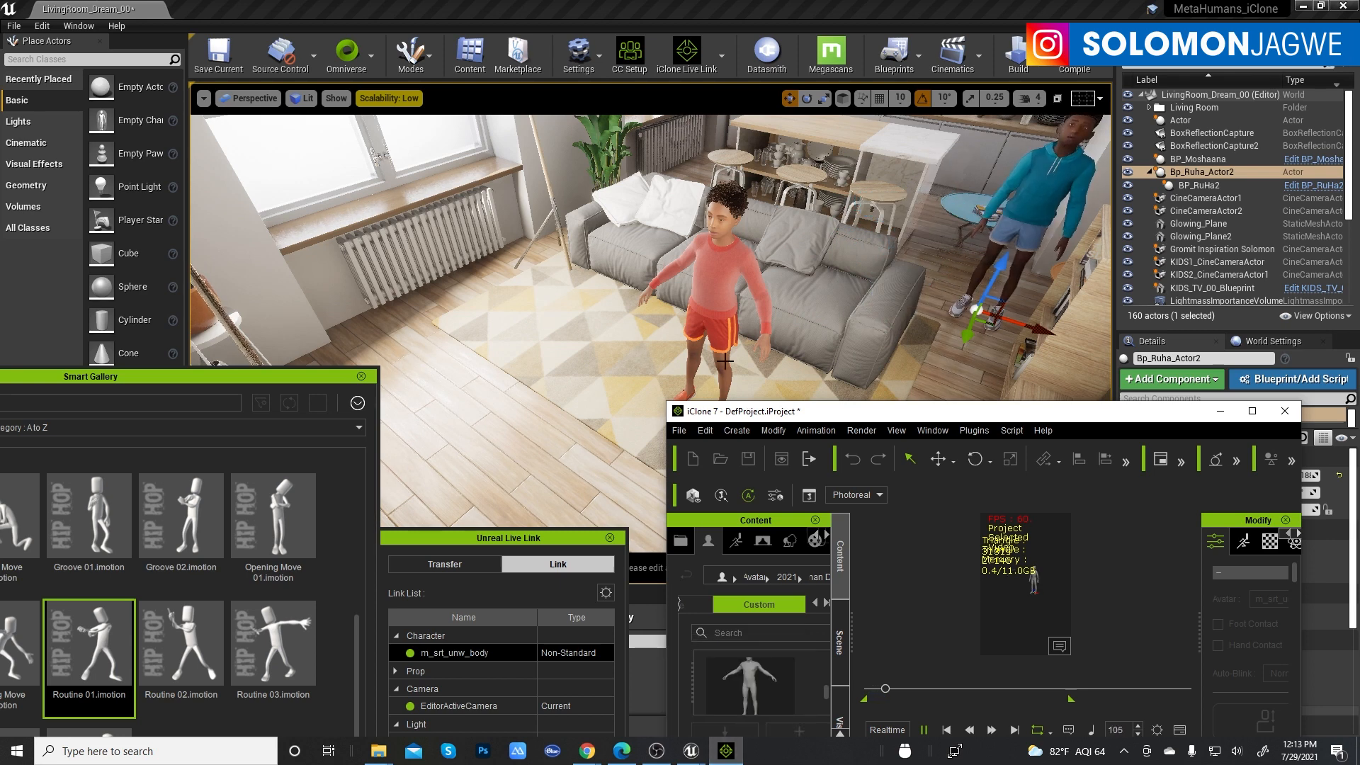
pyautogui.moveTo(270, 379); pyautogui.dragTo(515, 192)
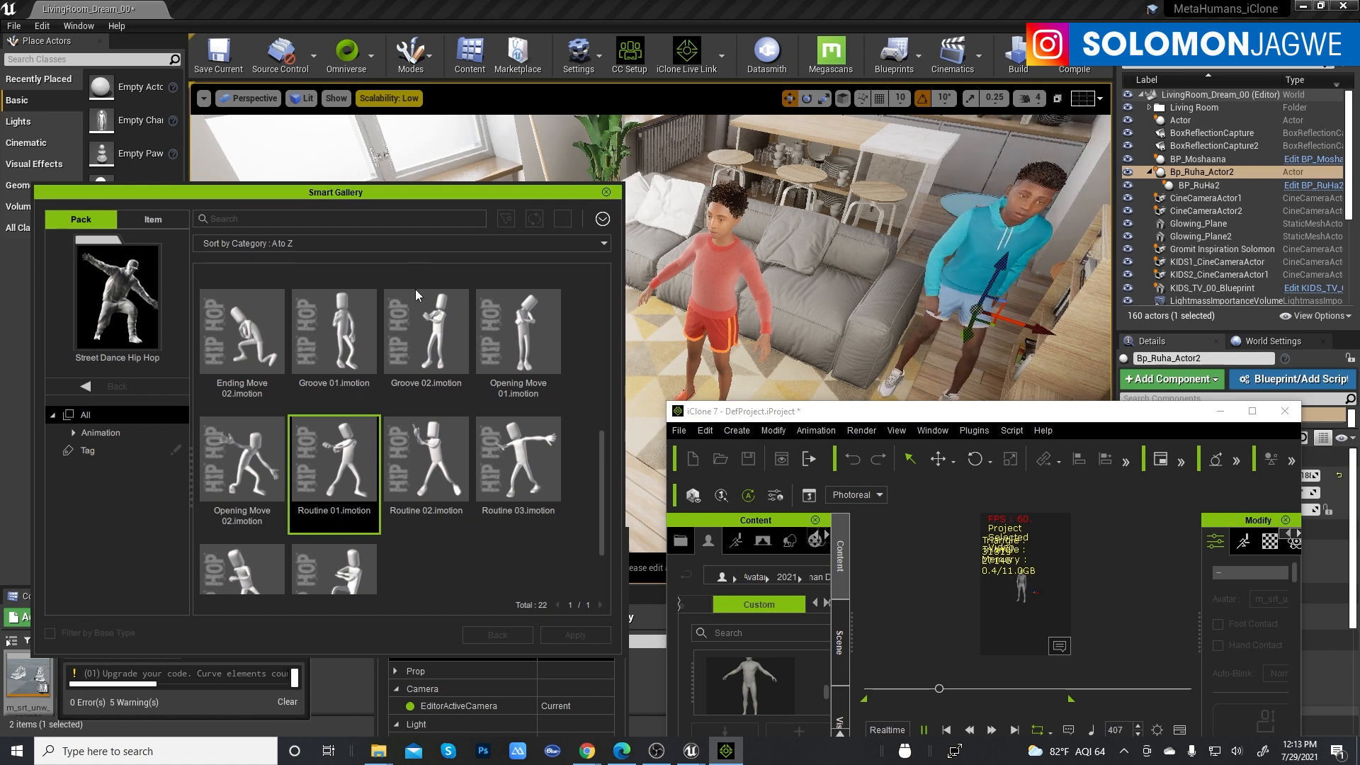
# Switch to the browser and view the ActorCore motion packs, the YouTube channel and the iClone Live Link MetaHuman page.
pyautogui.click(622, 751)
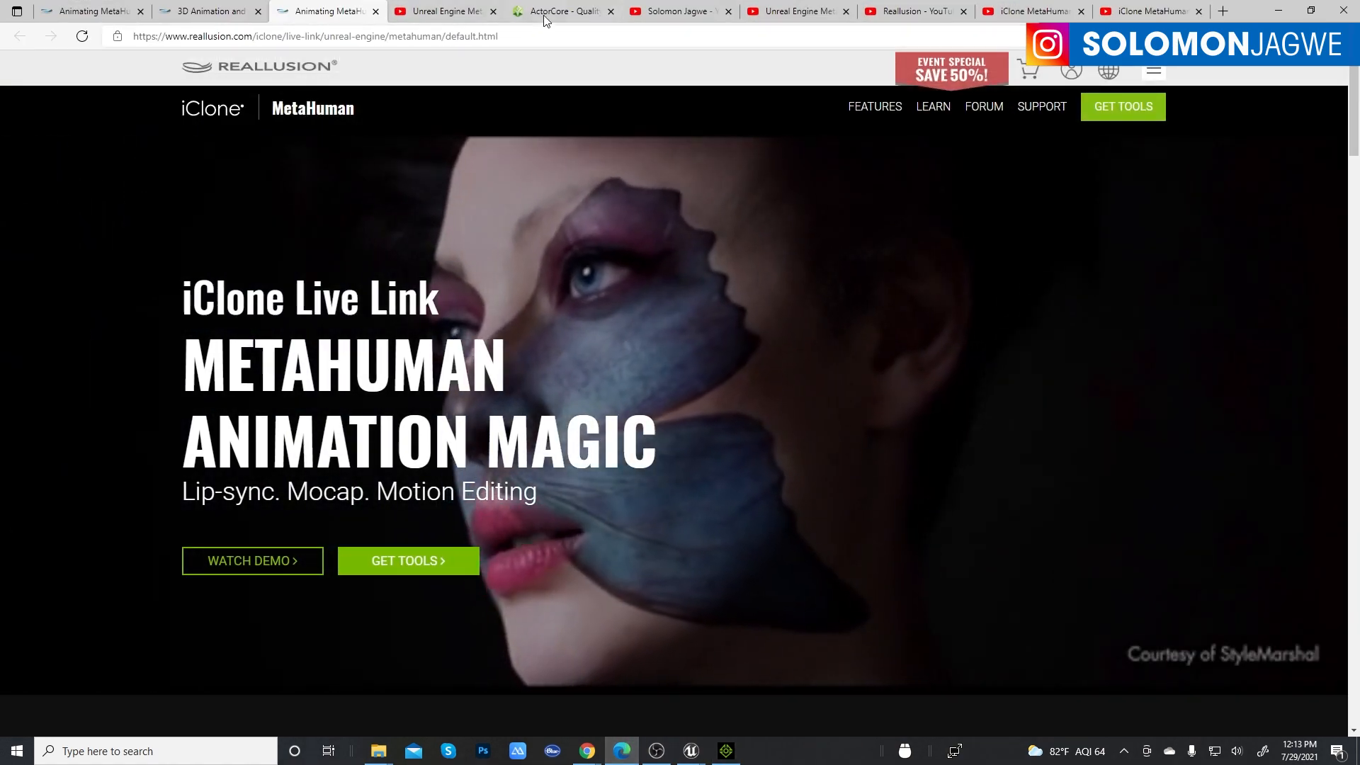
pyautogui.click(543, 13)
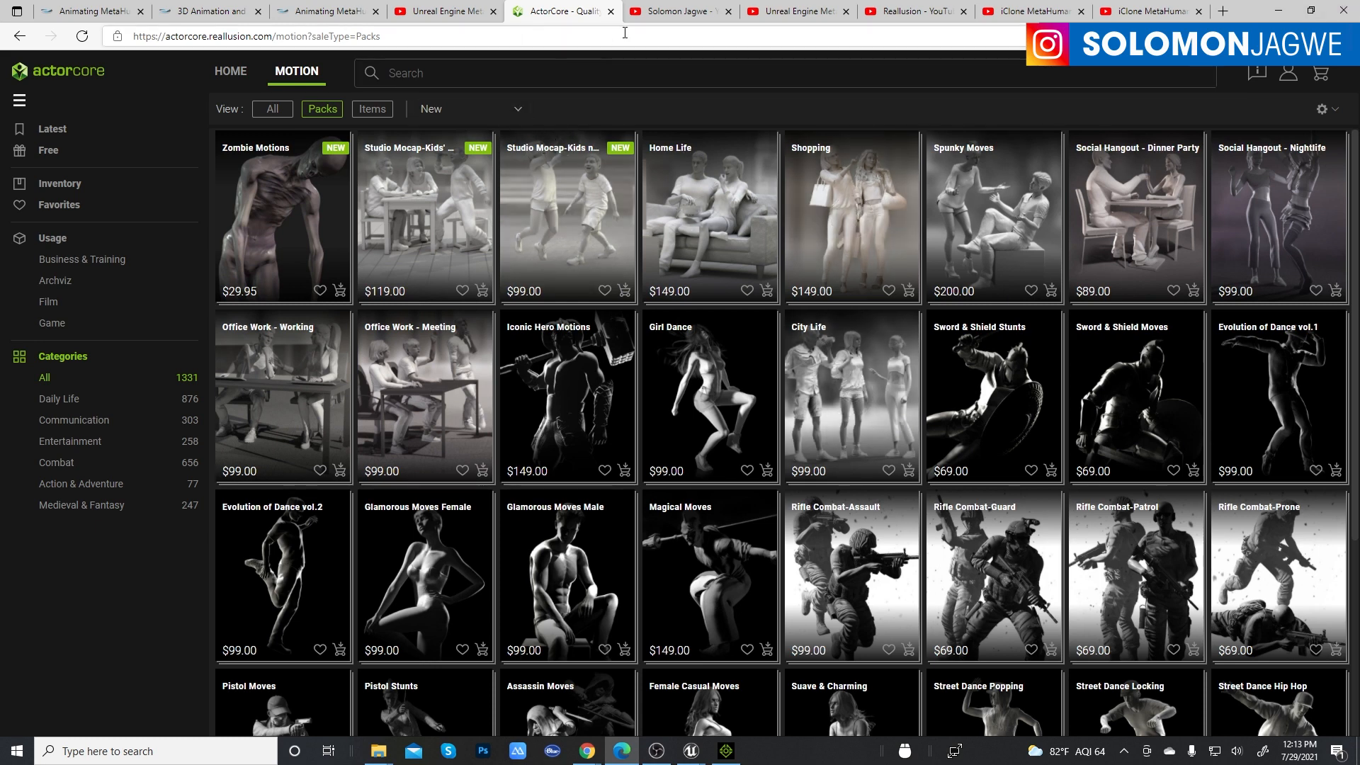
pyautogui.click(659, 12)
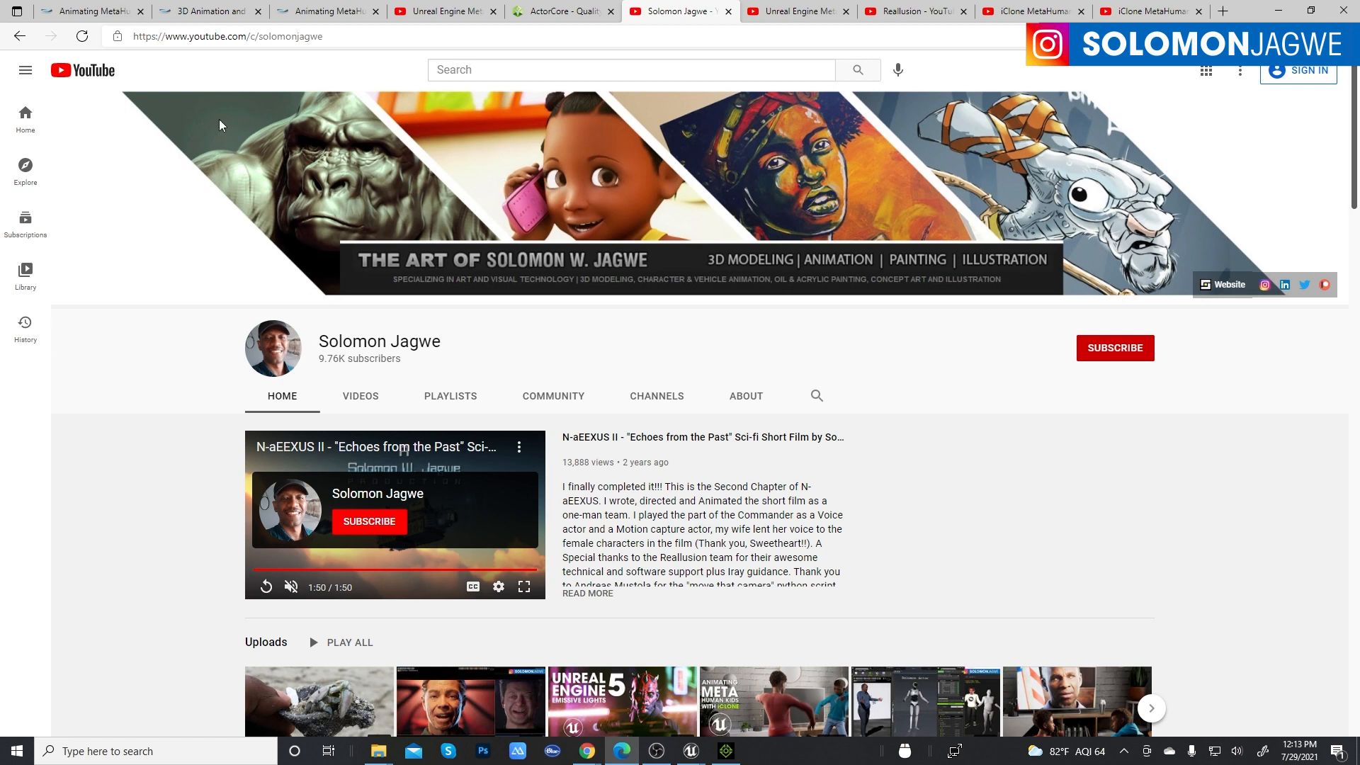
pyautogui.click(94, 14)
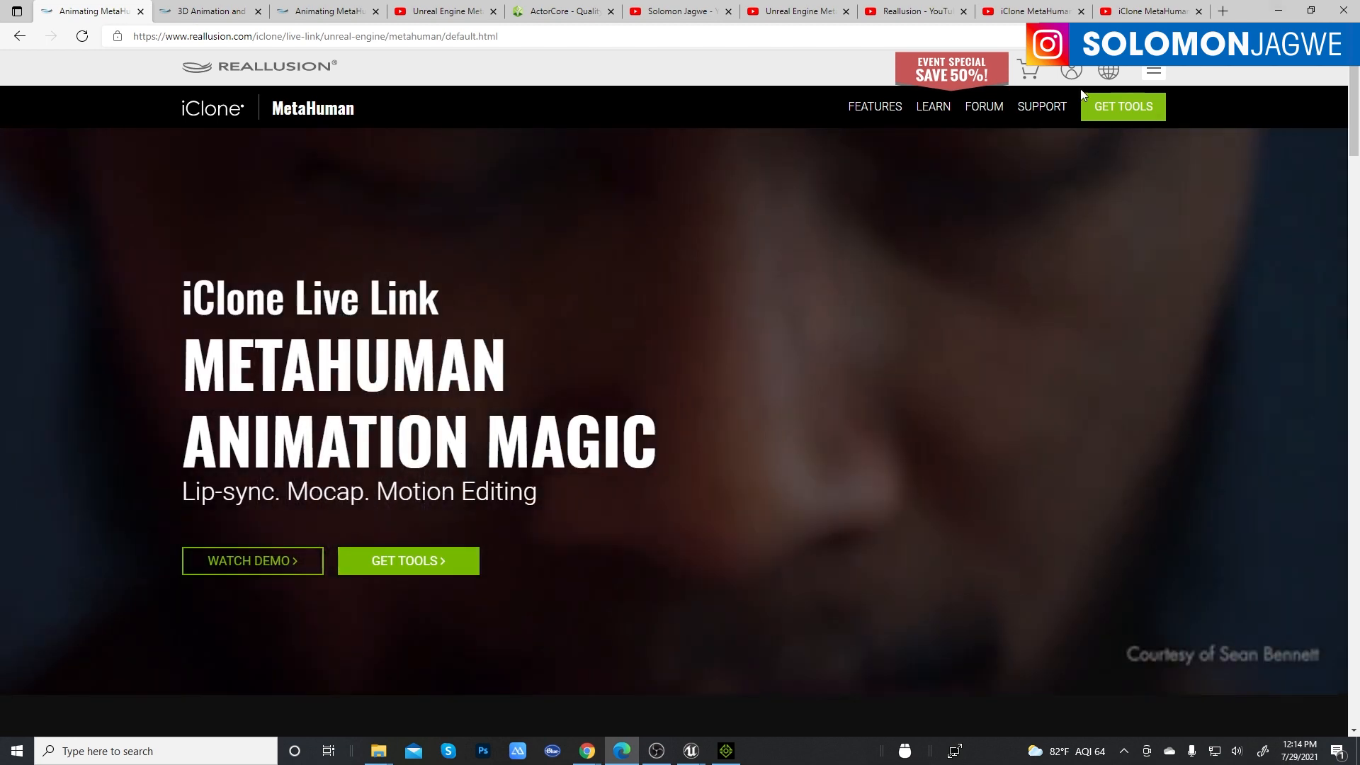
pyautogui.moveTo(1071, 59)
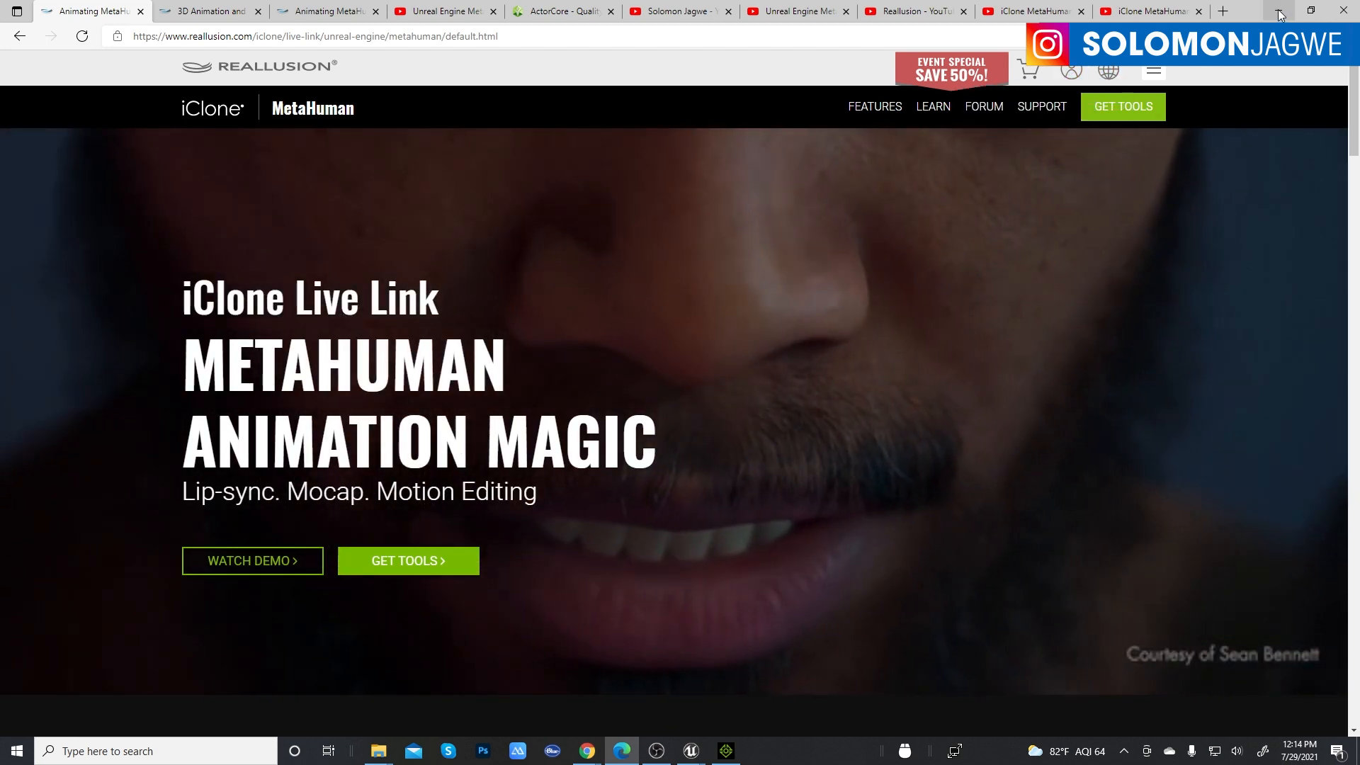
pyautogui.click(1279, 14)
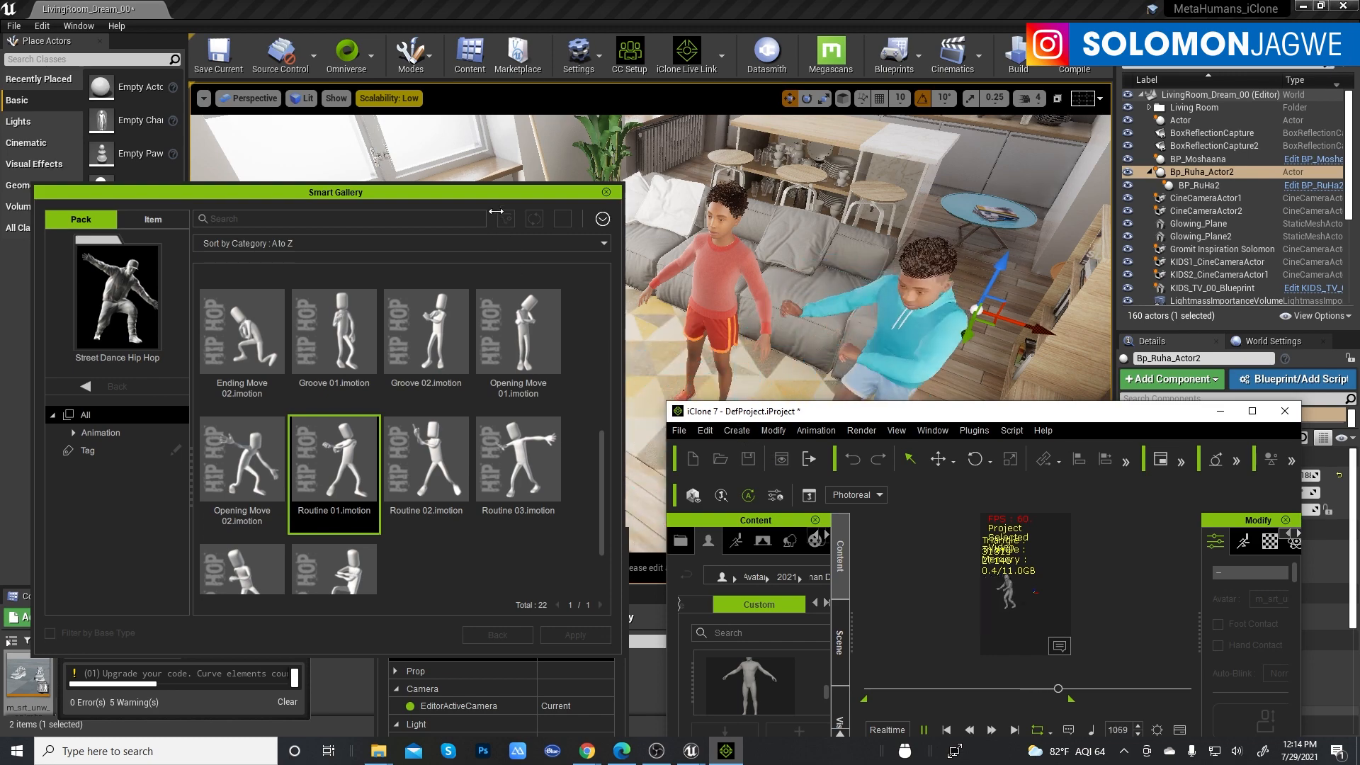
# Move the Smart Gallery down off the viewport and view both characters in the Unreal Engine living room from a wider angle.
pyautogui.moveTo(495, 194); pyautogui.dragTo(391, 454)
pyautogui.moveTo(629, 316); pyautogui.dragTo(584, 294, button='right')
pyautogui.scroll(6, 838, 312)
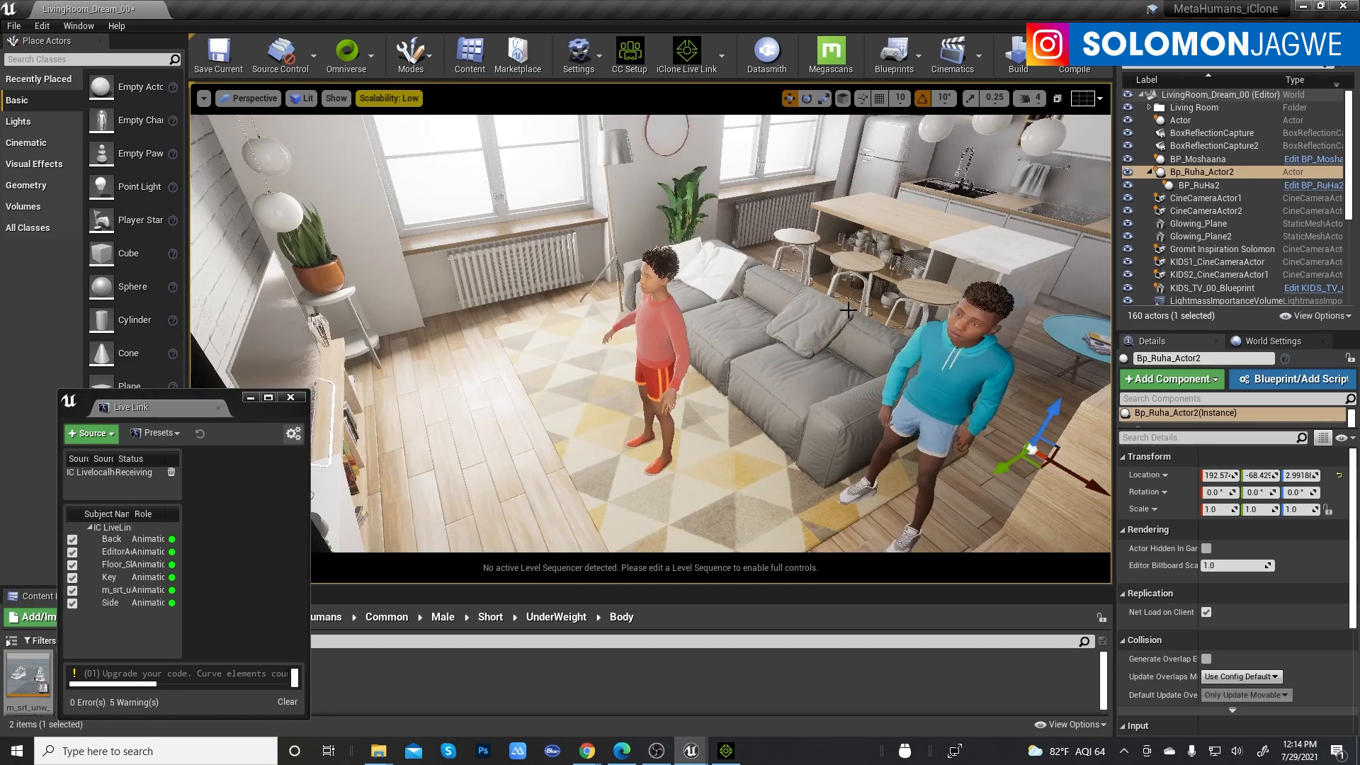
pyautogui.scroll(-5, 838, 312)
pyautogui.moveTo(762, 313); pyautogui.dragTo(837, 313, button='right')
pyautogui.scroll(3, 837, 313)
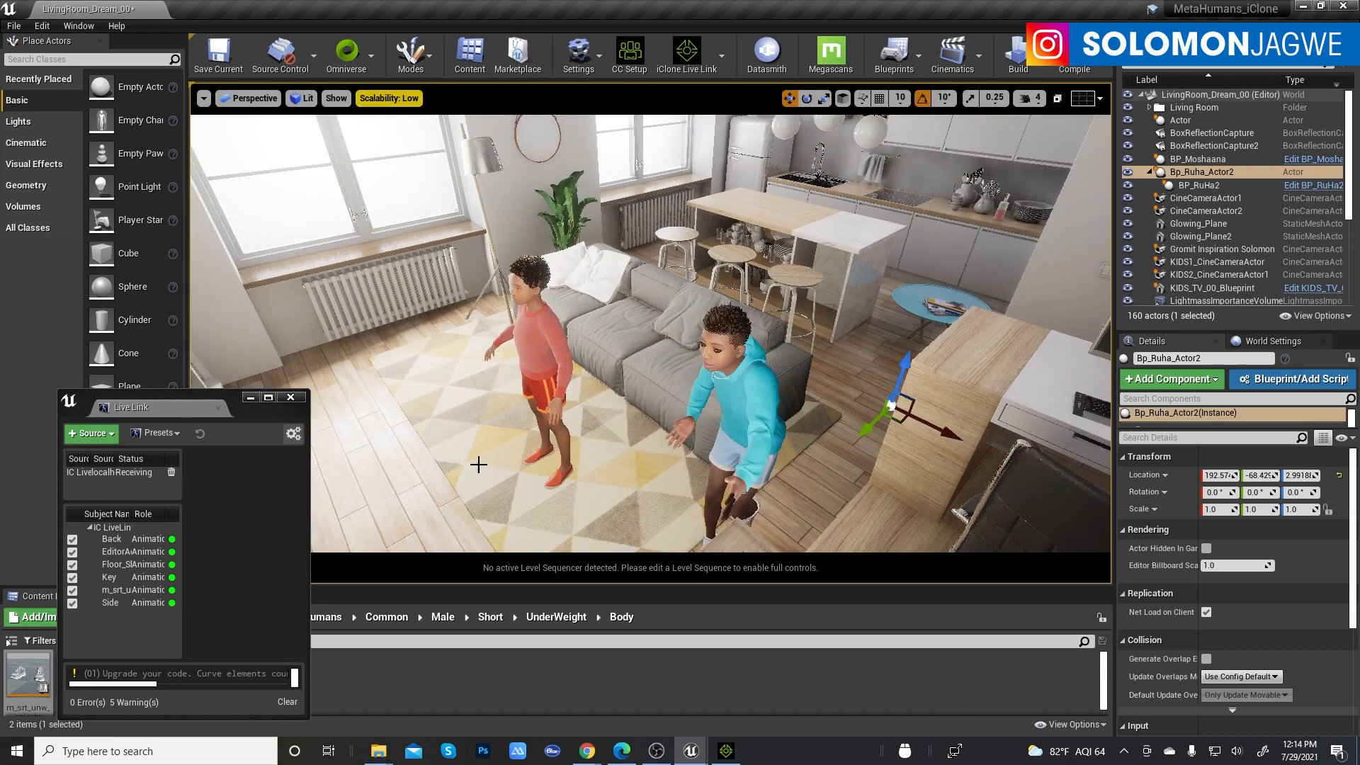
# Pause the motion in iClone and set all Unreal Engine viewport scalability groups to Cinematic quality.
pyautogui.click(726, 751)
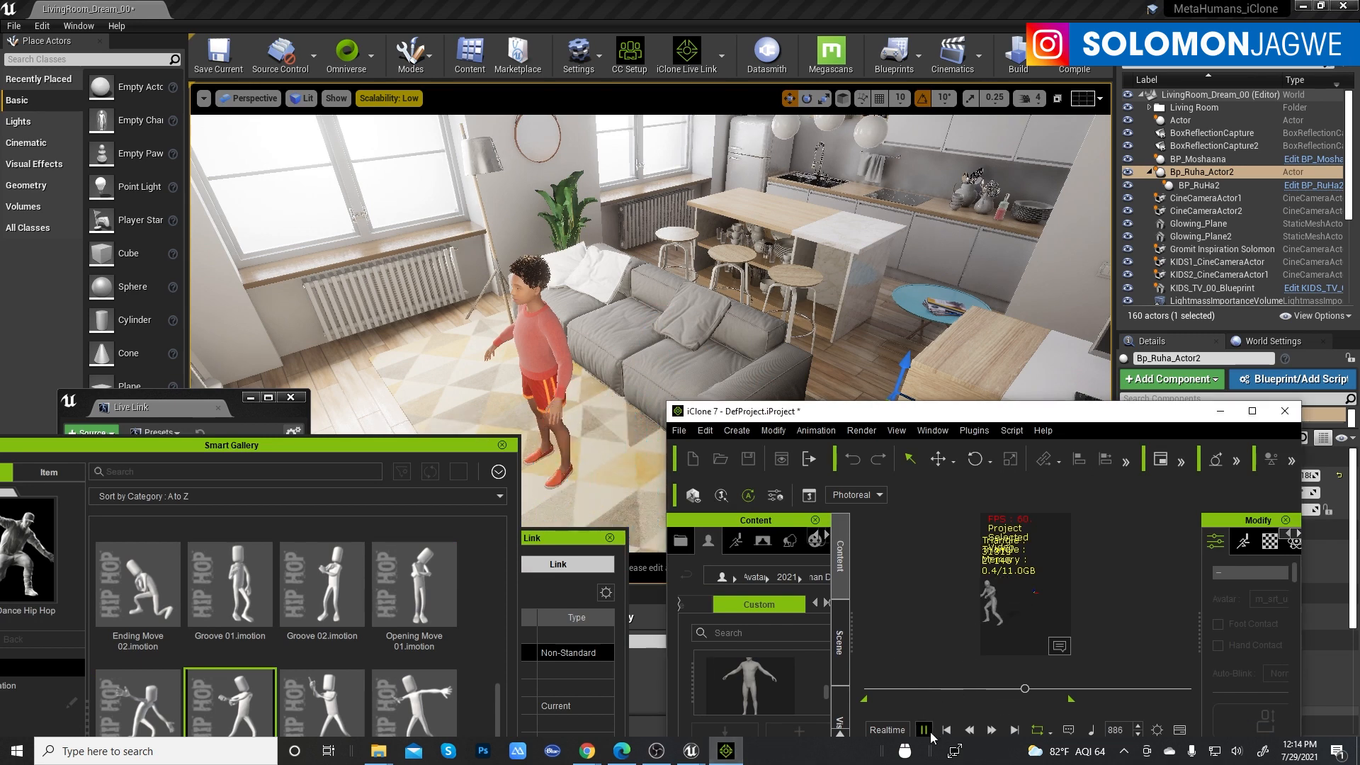
pyautogui.click(891, 31)
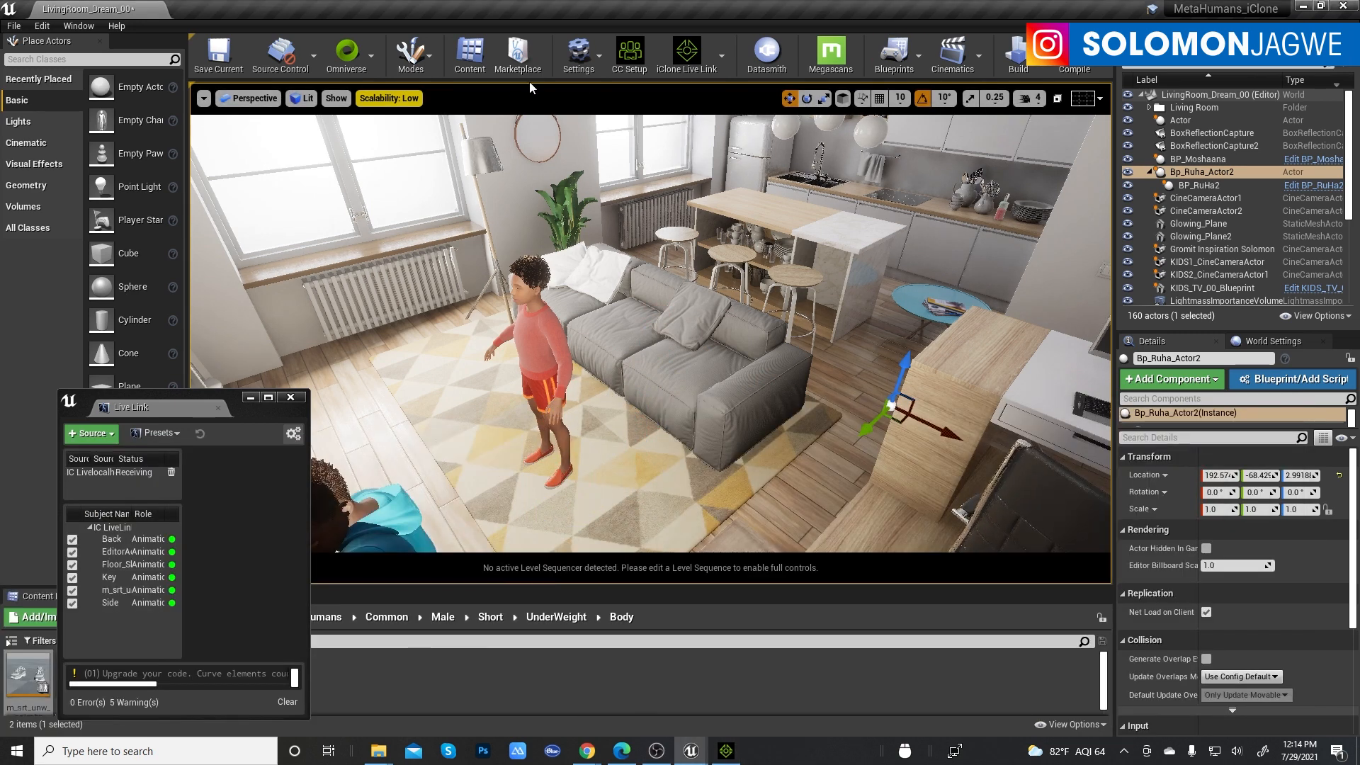
pyautogui.click(595, 55)
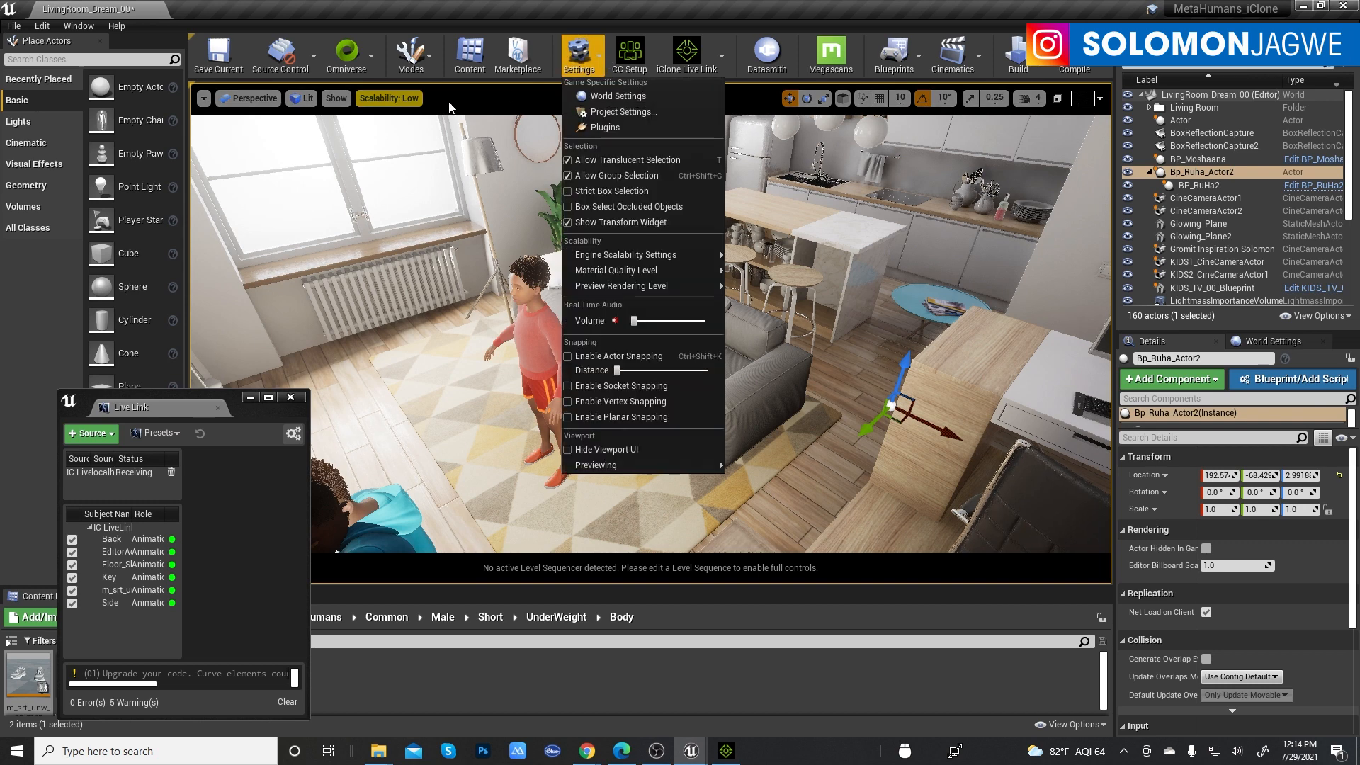
pyautogui.click(397, 99)
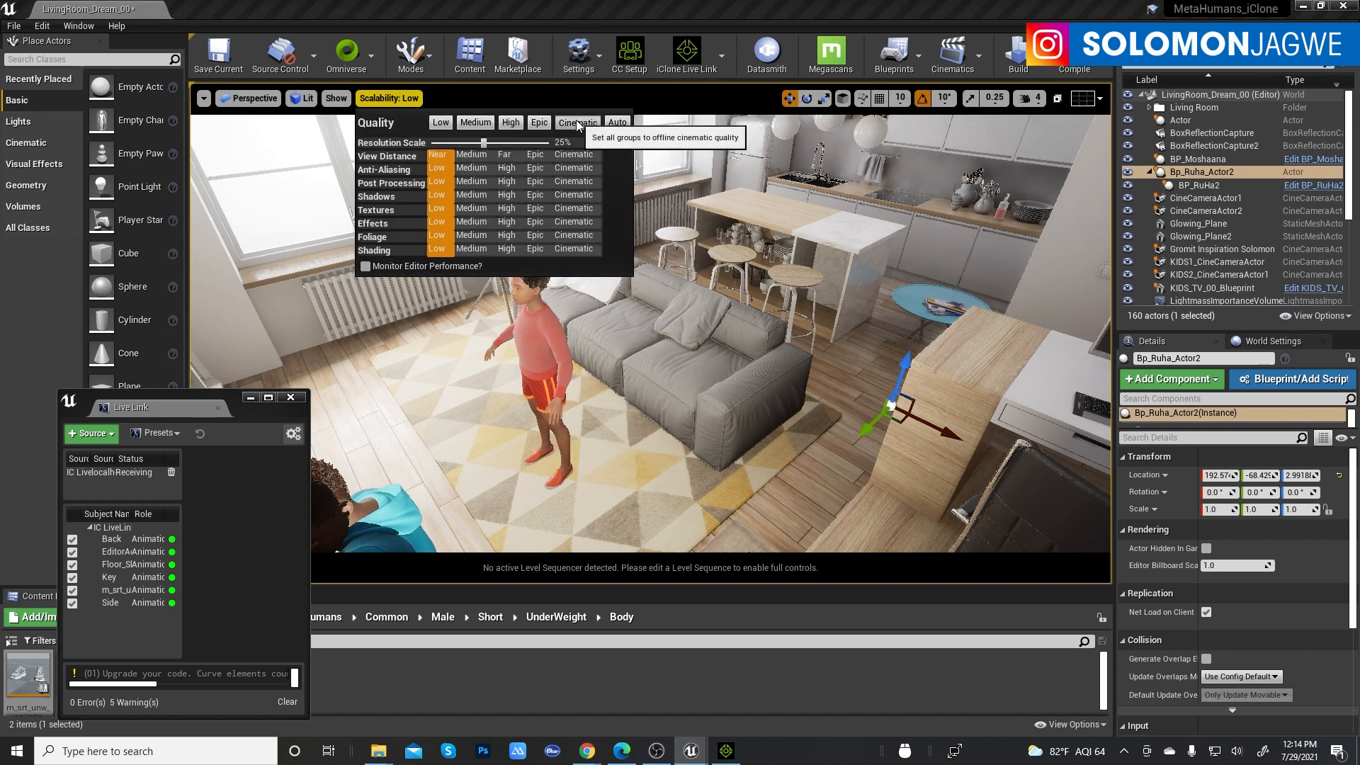
pyautogui.click(577, 123)
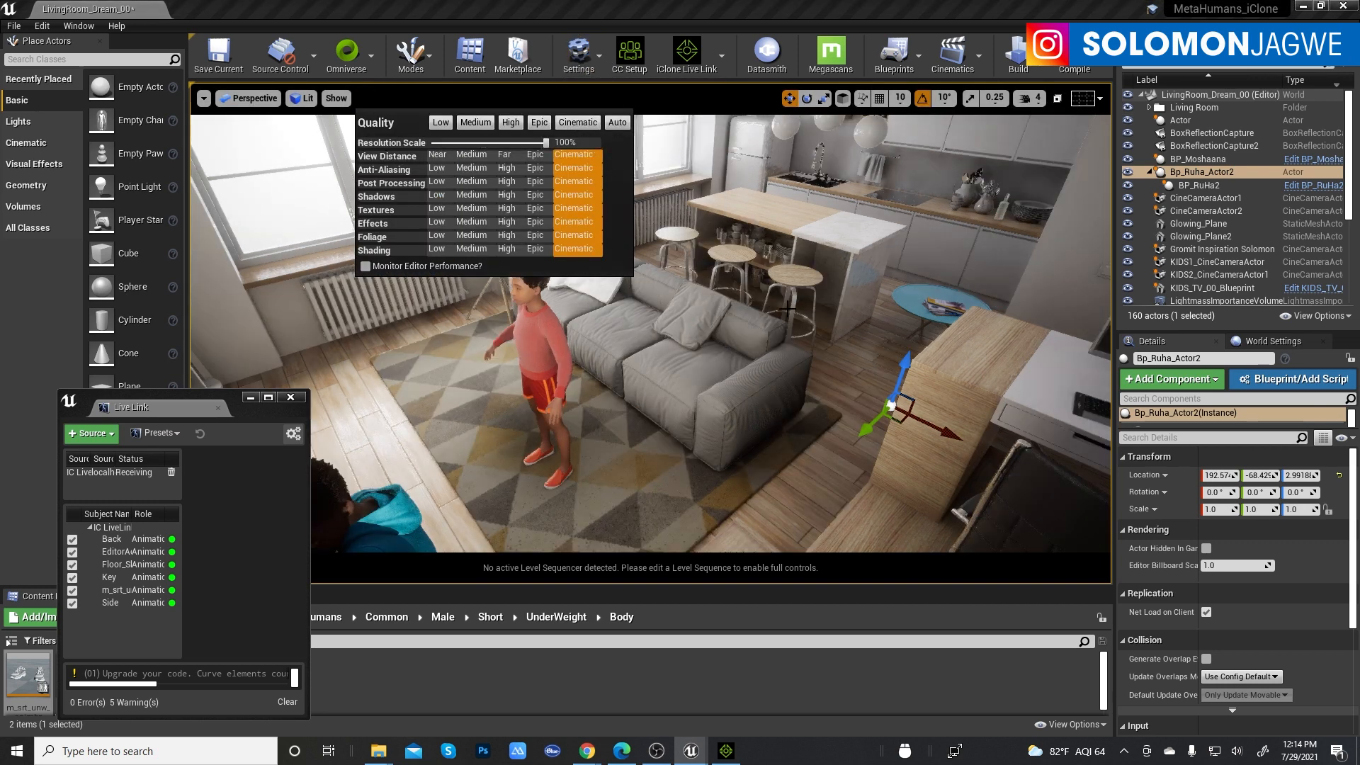
pyautogui.click(833, 302)
pyautogui.click(833, 347)
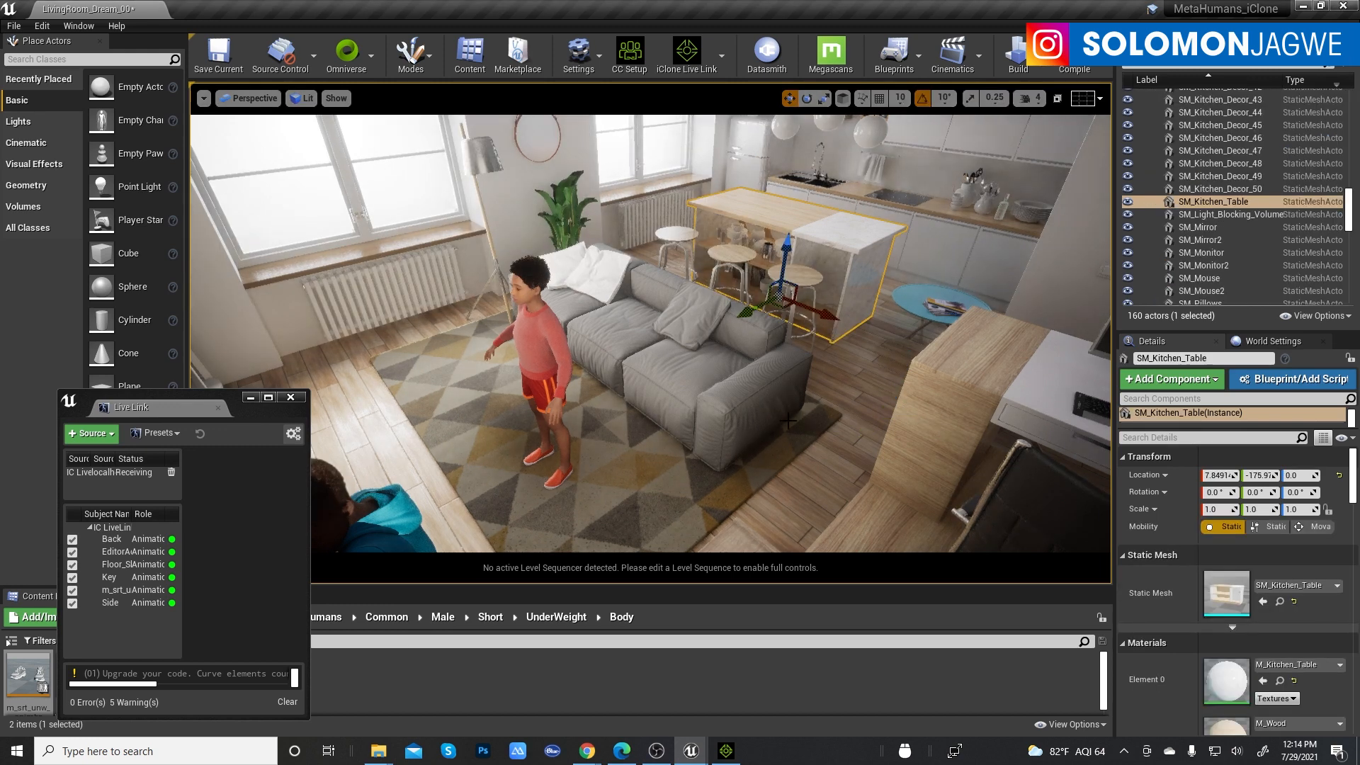
# Restart the iClone motion from its first frame and watch the character dance in Unreal Engine's full-screen viewport.
pyautogui.click(726, 752)
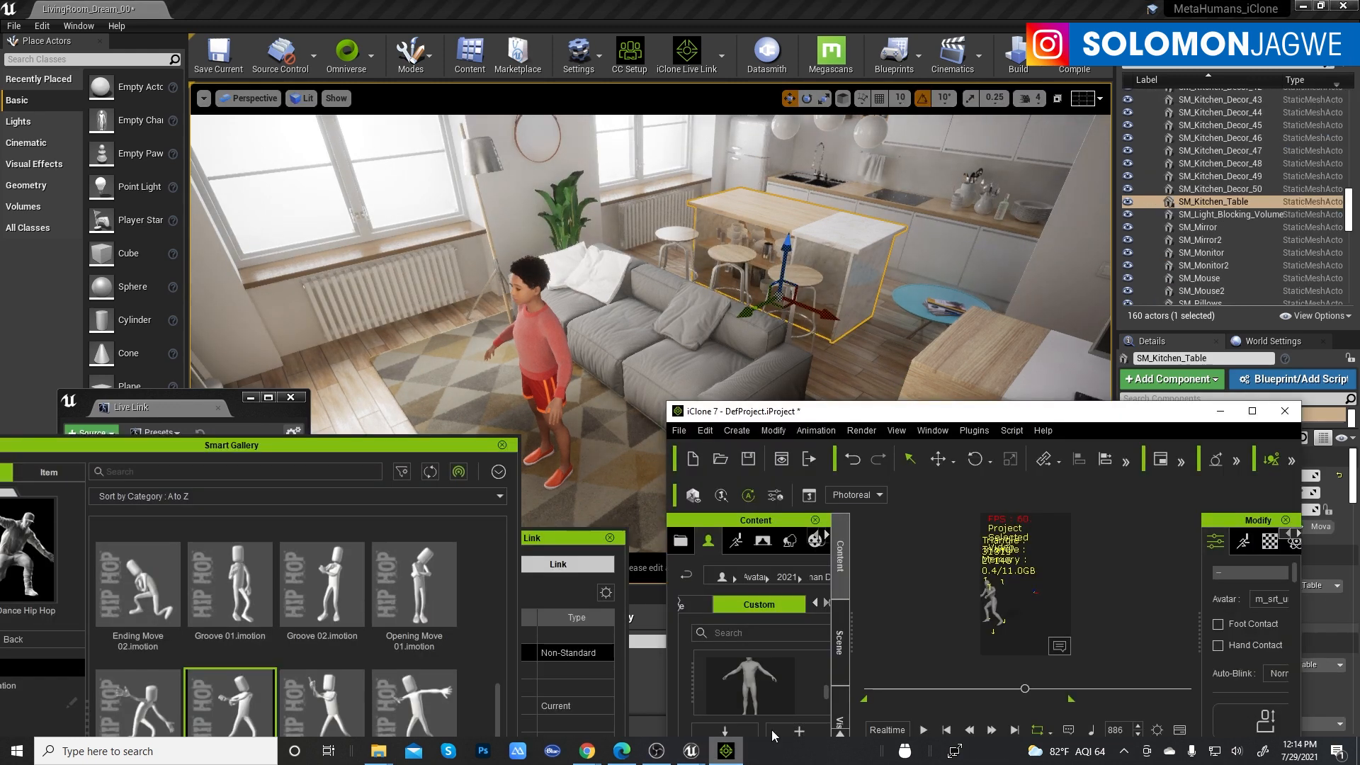
pyautogui.click(946, 730)
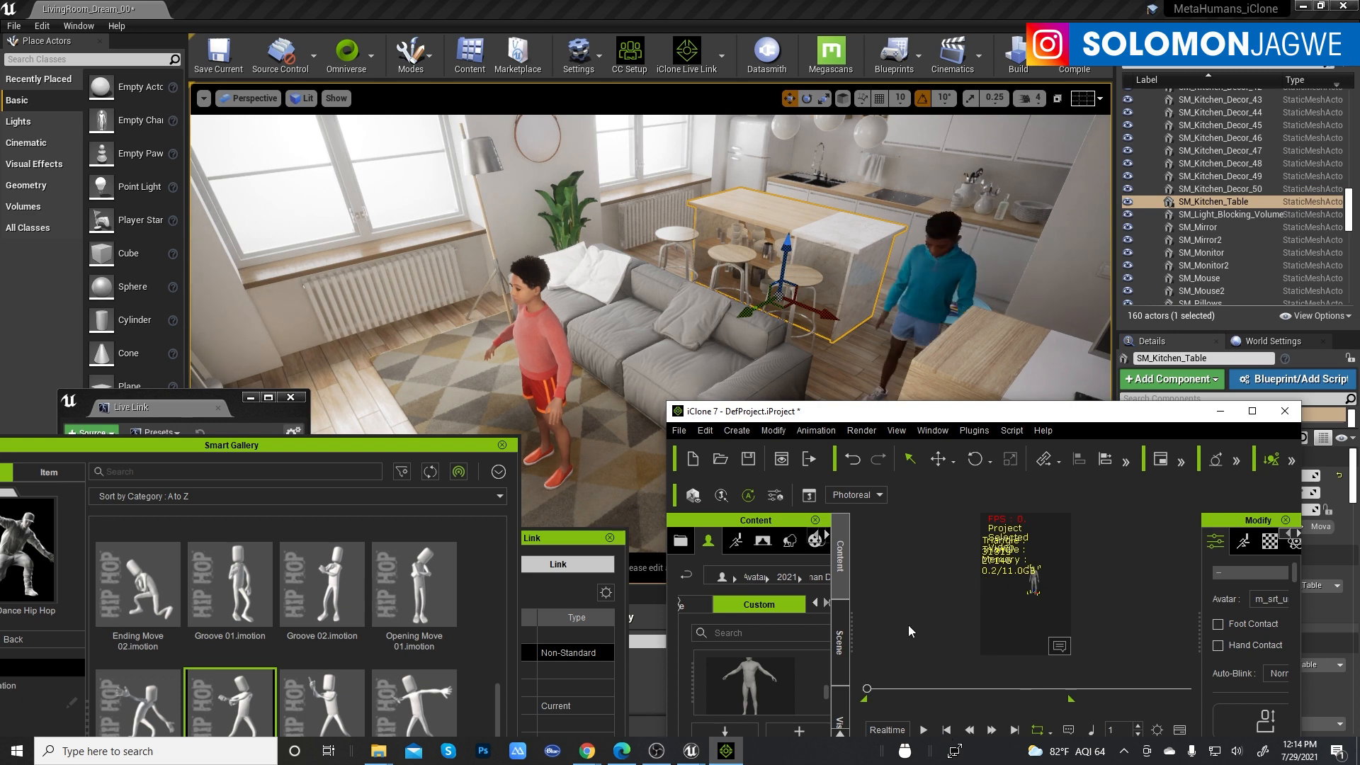
pyautogui.click(833, 356)
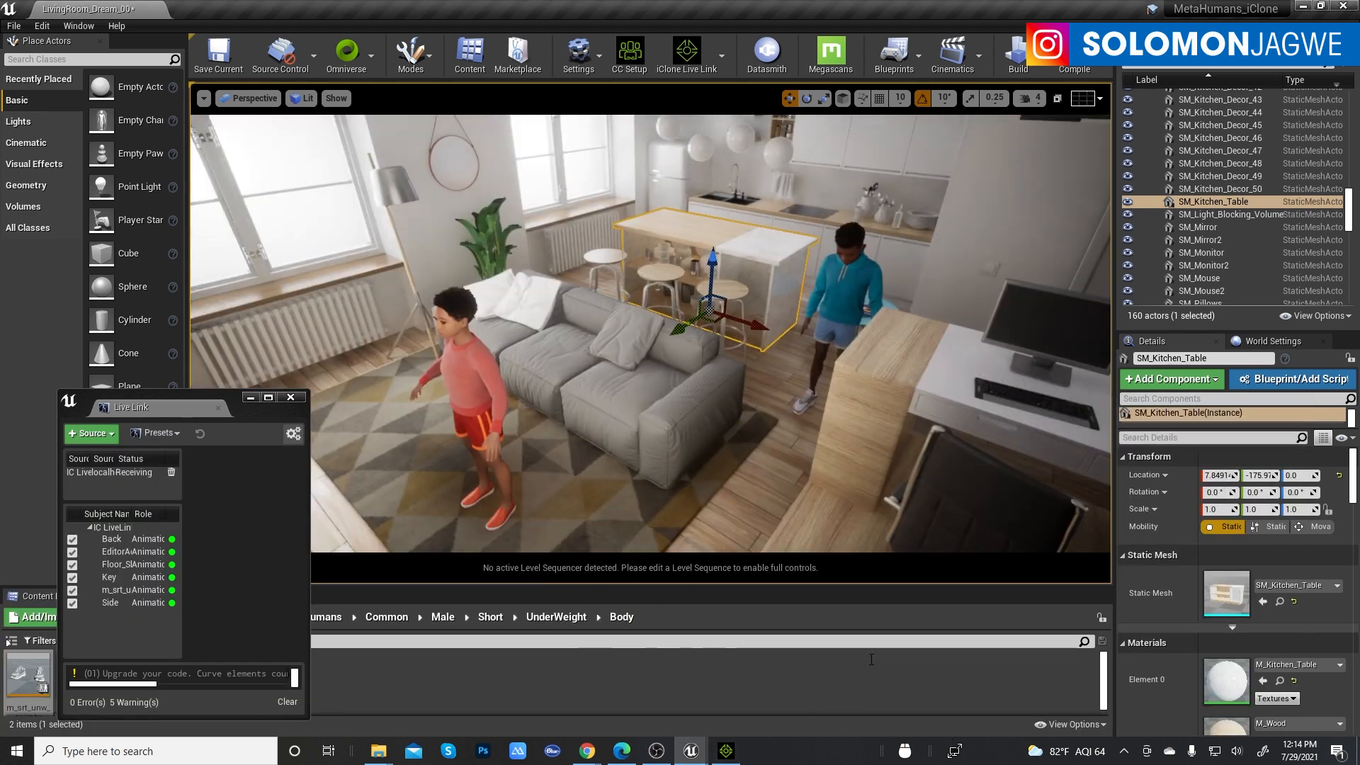
pyautogui.click(726, 752)
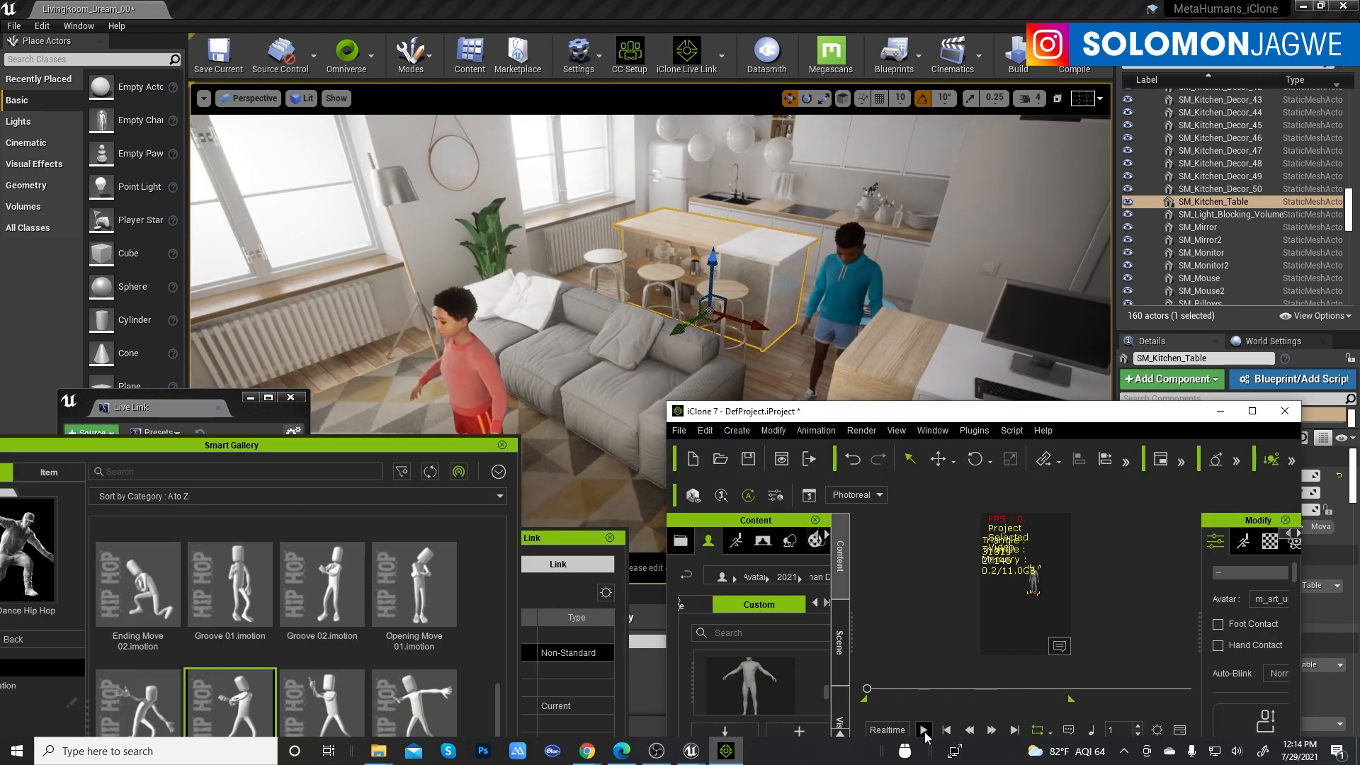
pyautogui.click(825, 199)
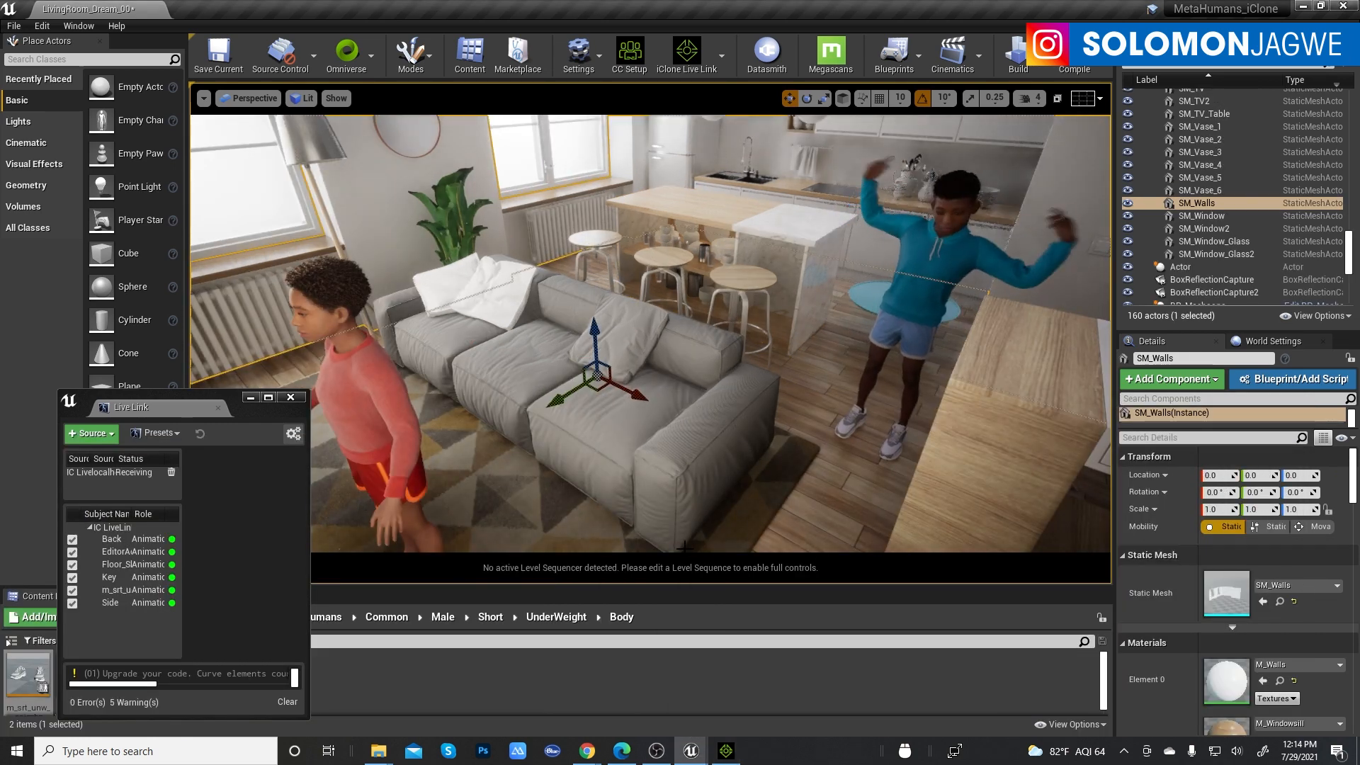
pyautogui.press('F11')
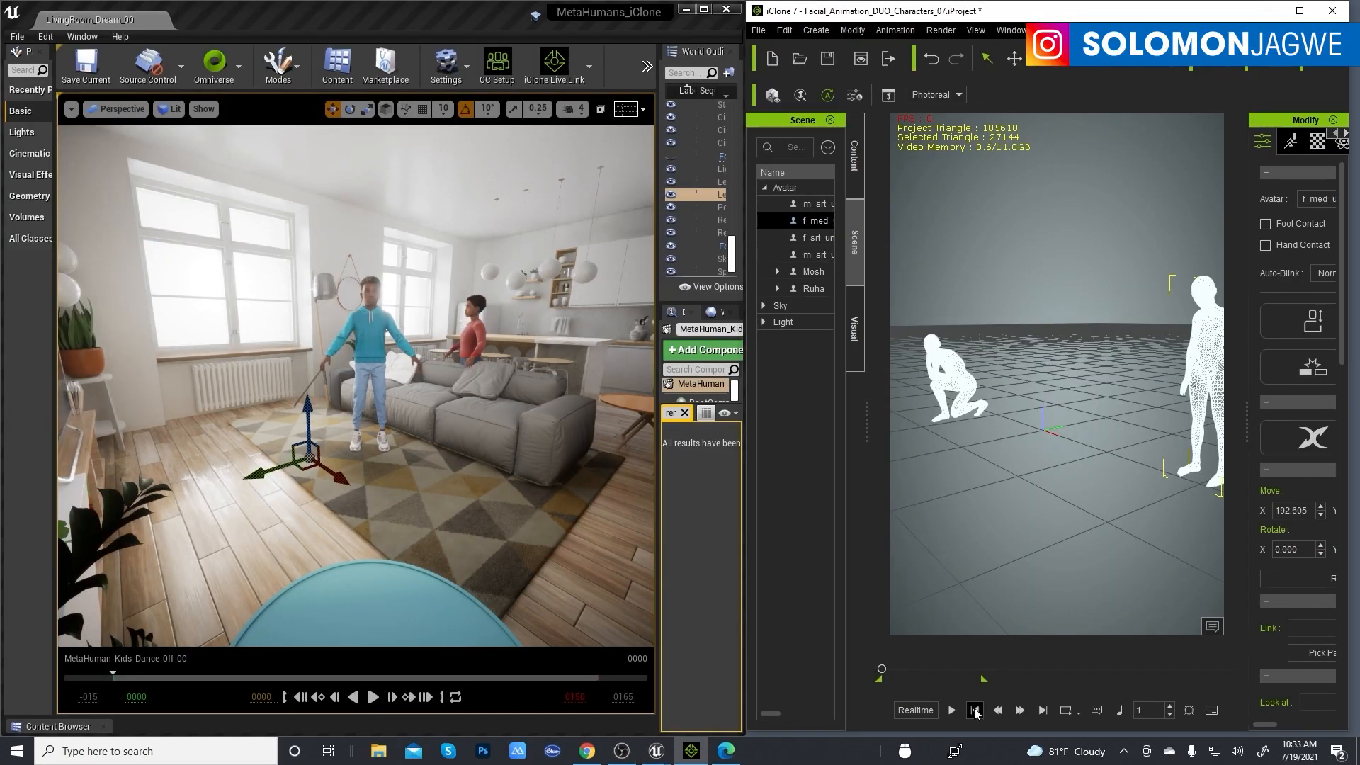
# Preview the two-character dance in iClone's Facial_Animation_DUO_Characters_07 project and return it to the first frame.
pyautogui.click(953, 714)
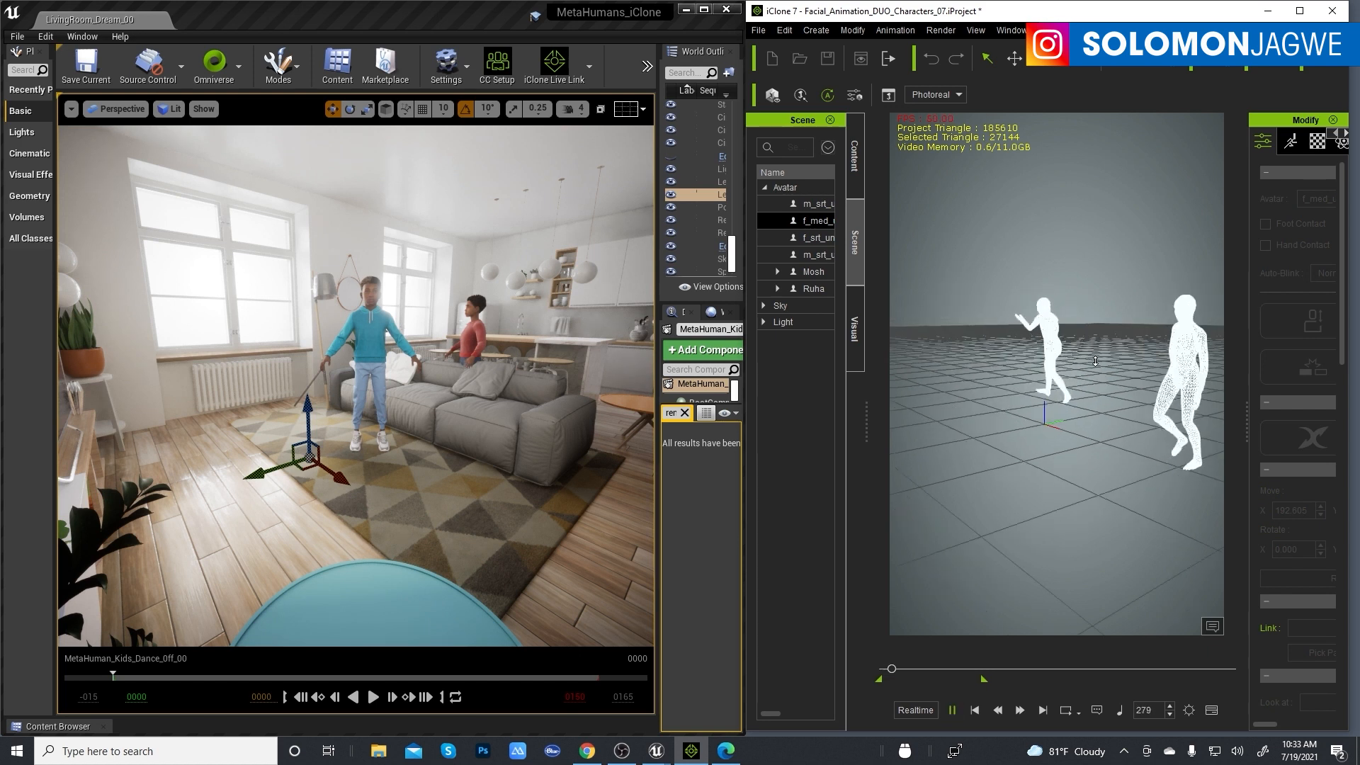
pyautogui.click(952, 710)
pyautogui.click(975, 710)
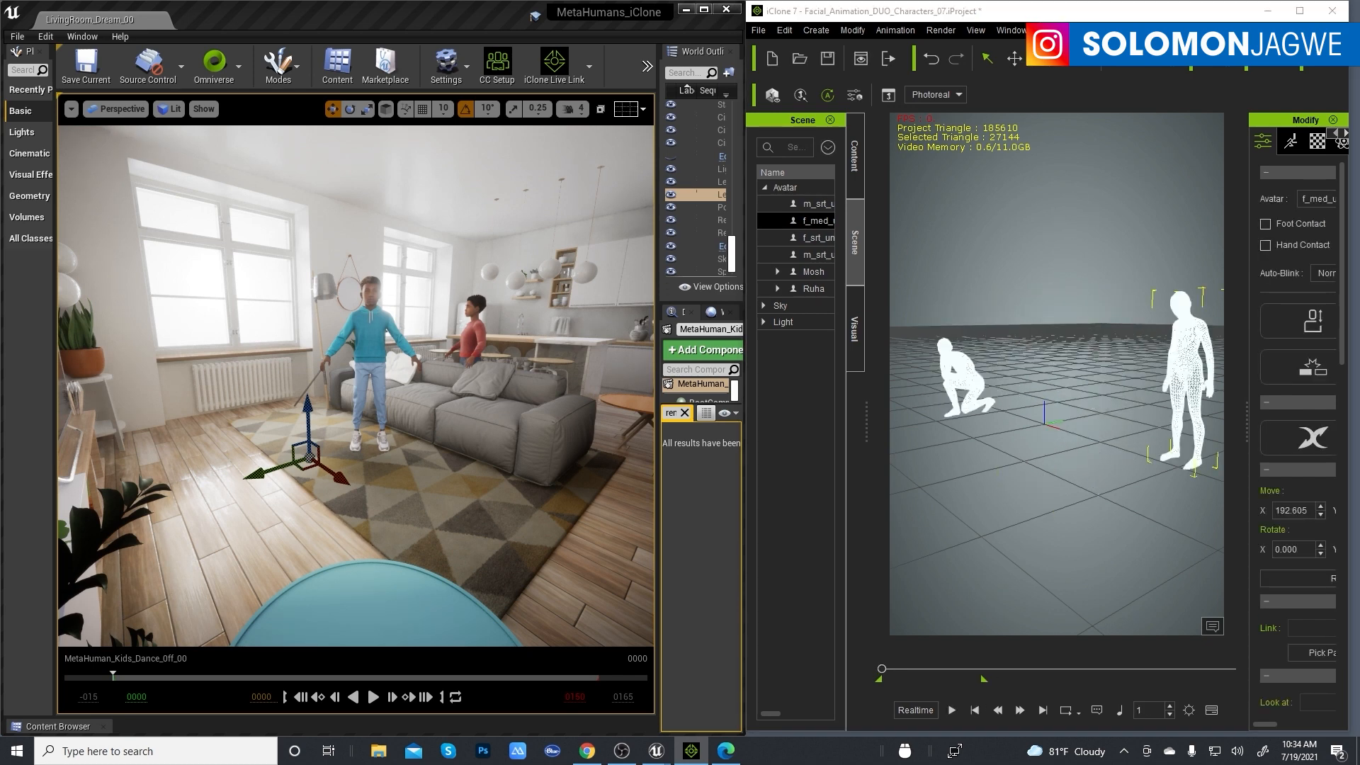
# Move the Unreal Live Link window between the two programs and activate the link for the listed characters.
pyautogui.moveTo(959, 288); pyautogui.dragTo(734, 144)
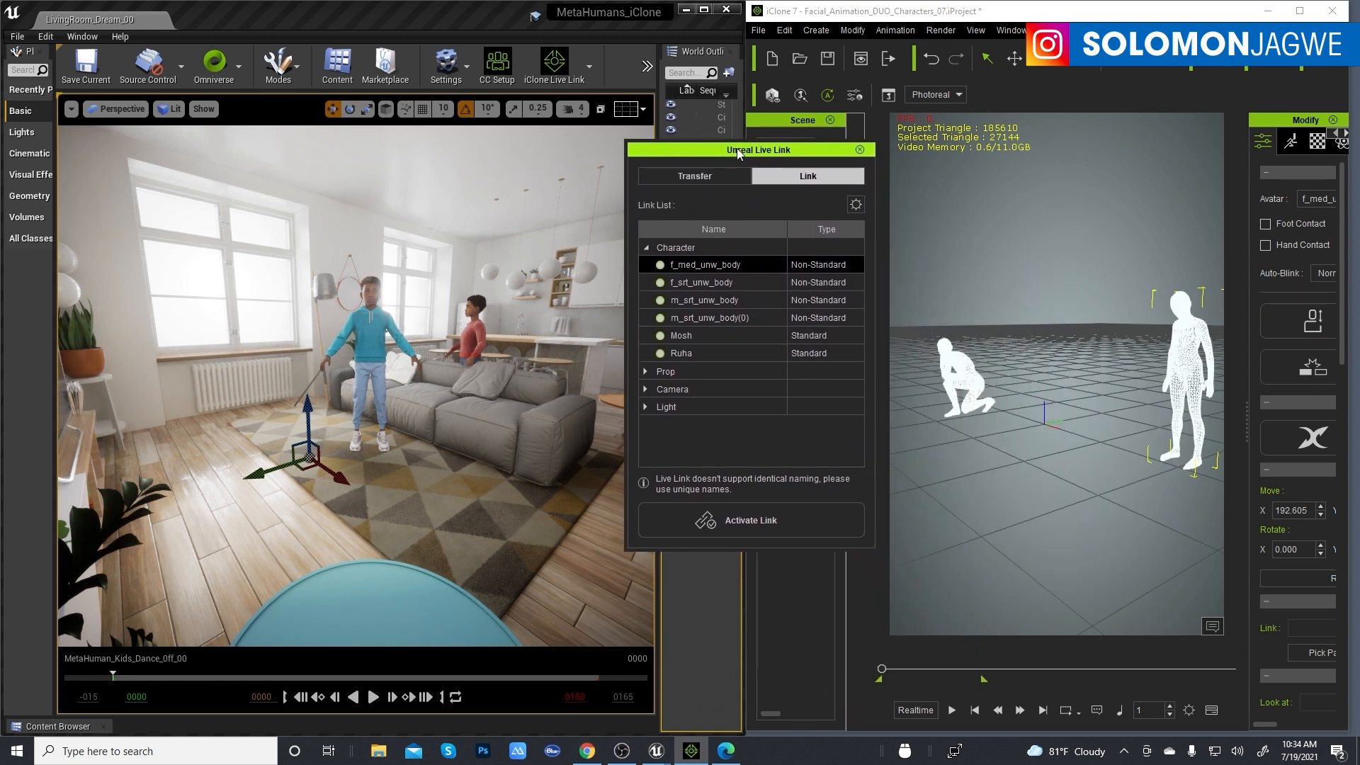
pyautogui.click(745, 509)
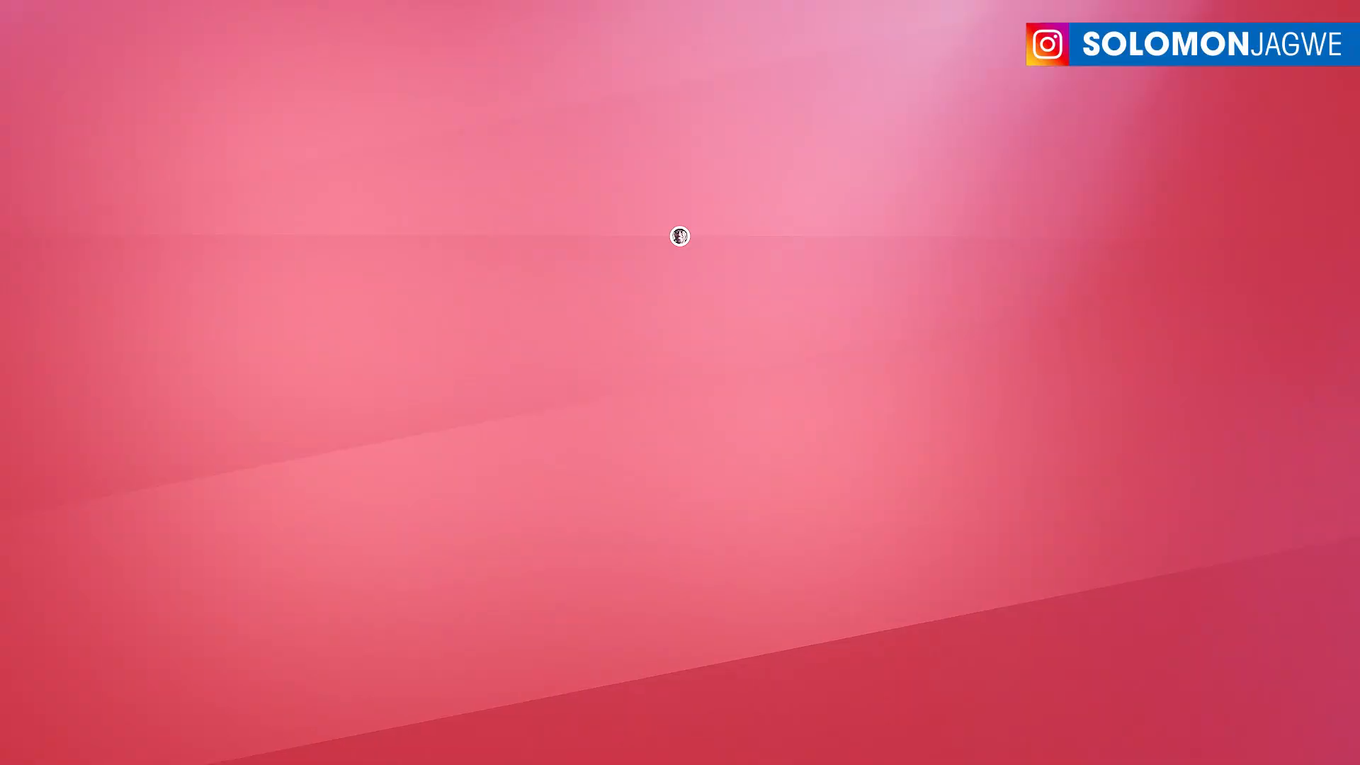